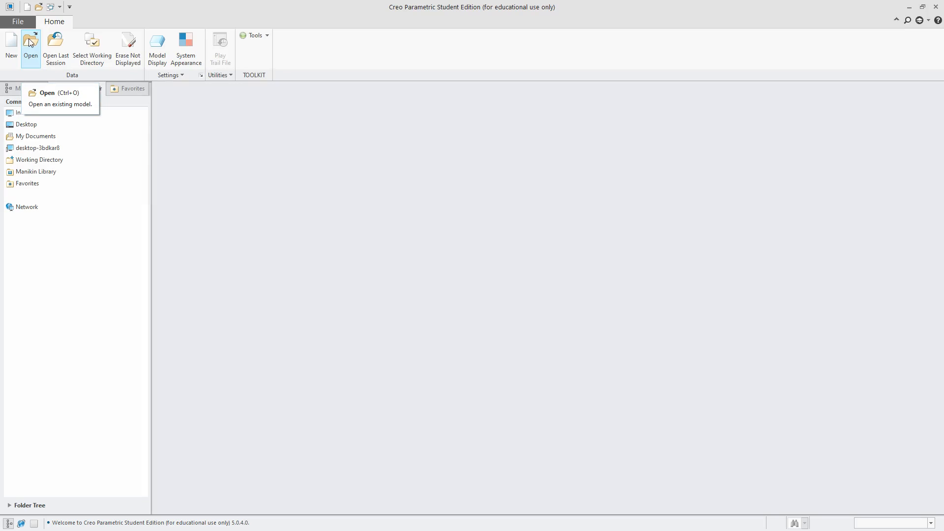
Step: Create a design assembly named SSCC without the default template, using the mmks_asm_design template
left_click(11, 46)
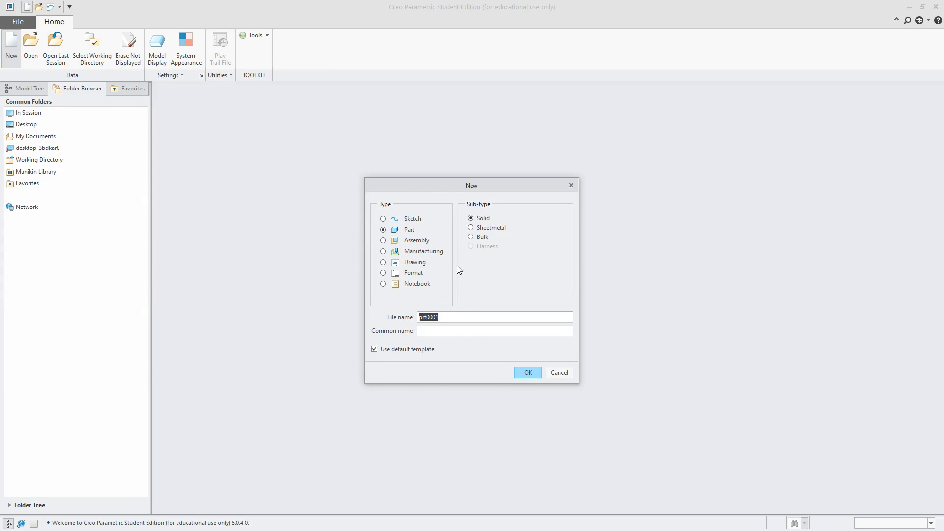
left_click(383, 240)
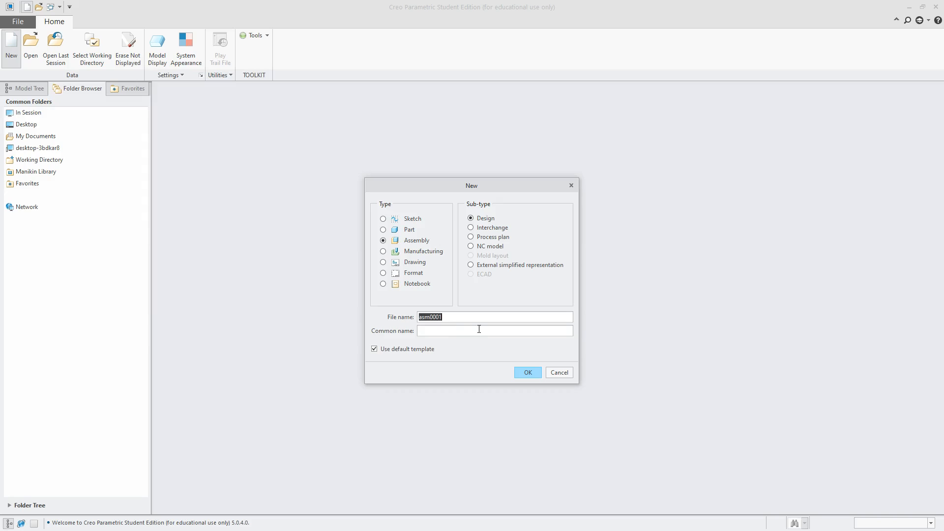
type("SSCC")
left_click(418, 348)
left_click(524, 374)
left_click(430, 230)
scroll(433, 235, "down", 1)
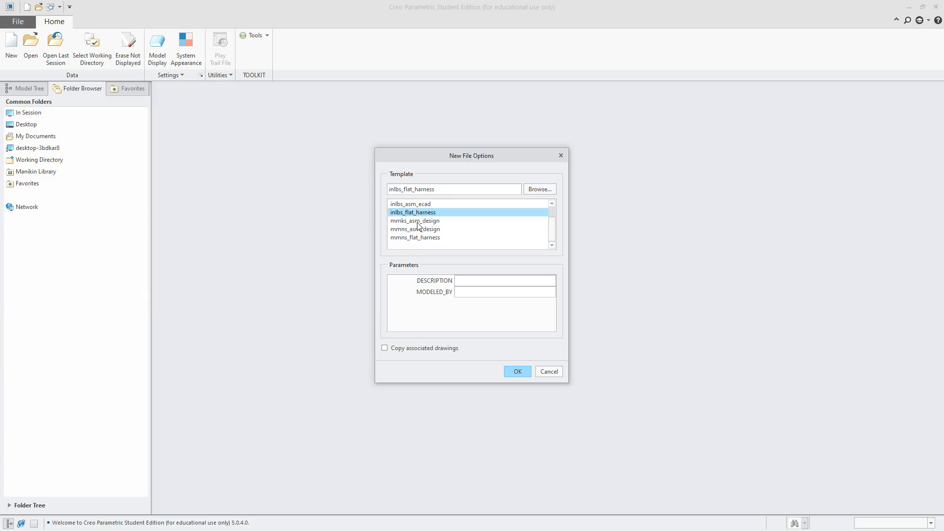
left_click(418, 222)
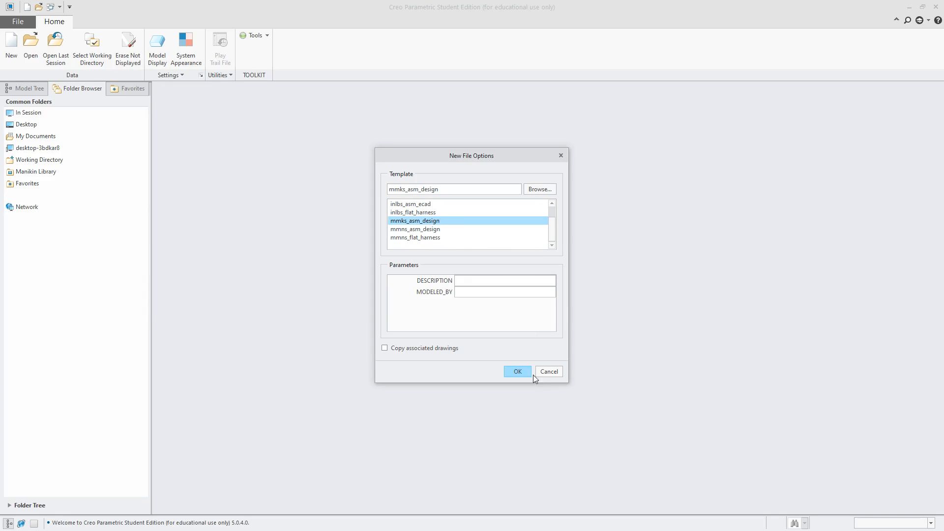
left_click(515, 374)
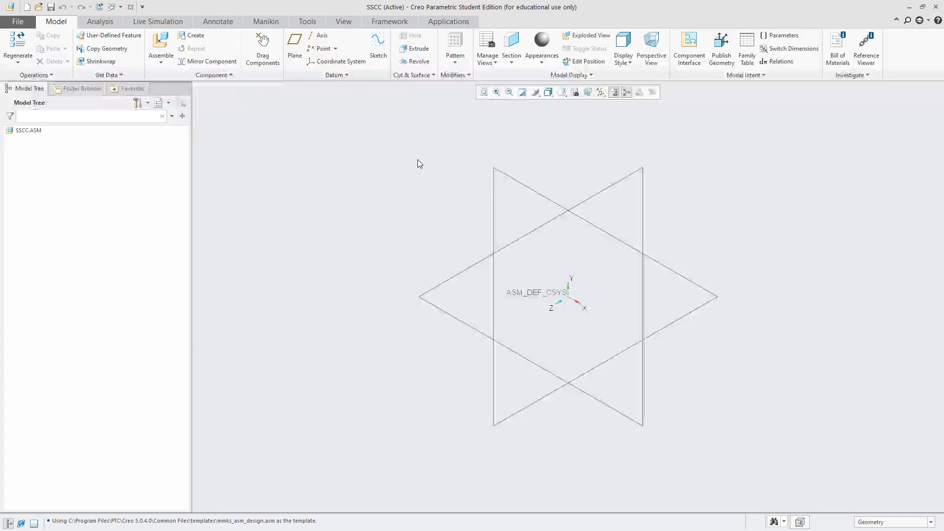
Step: Turn the display of all datum types off and back on
left_click(600, 92)
left_click(606, 103)
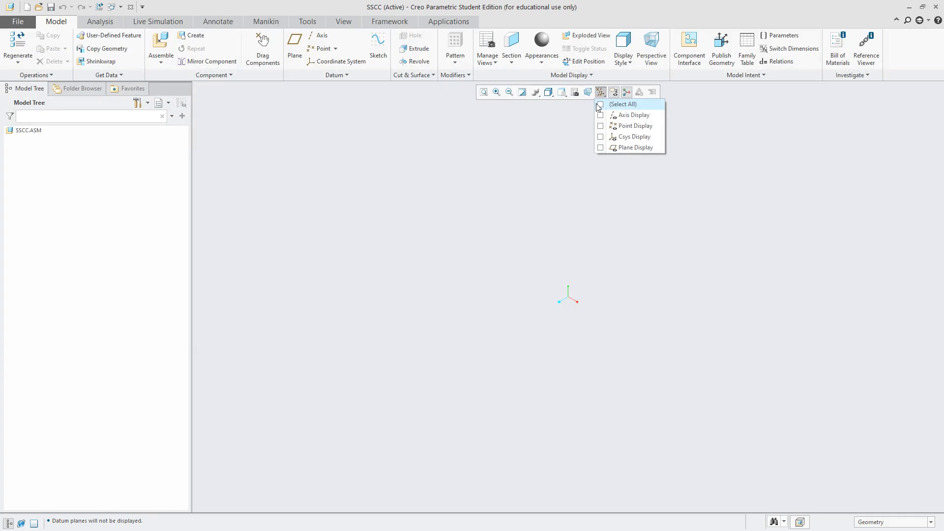
left_click(597, 104)
left_click(772, 148)
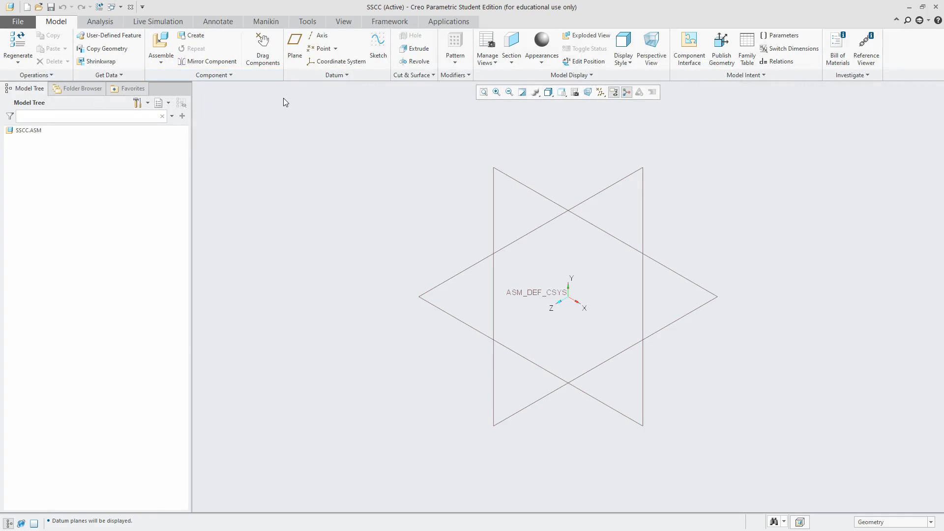
Step: Define a new solid part component named Fixed_Plate and browse for an existing template to copy
left_click(192, 35)
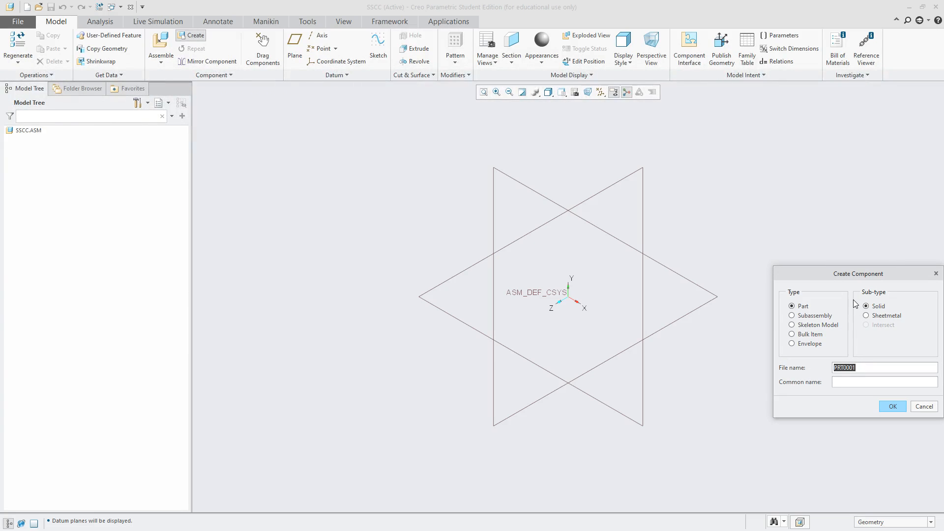
type("Fixed")
type("_Plate")
left_click(895, 410)
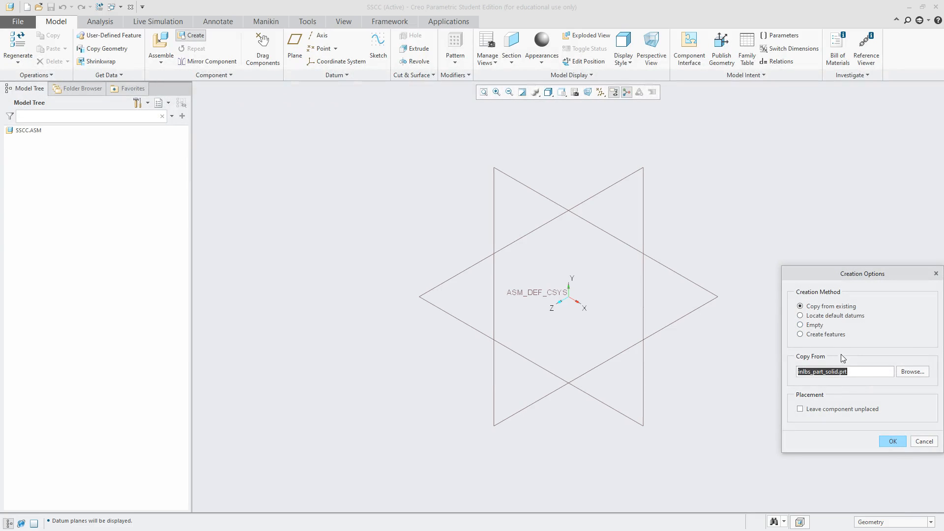
left_click(912, 371)
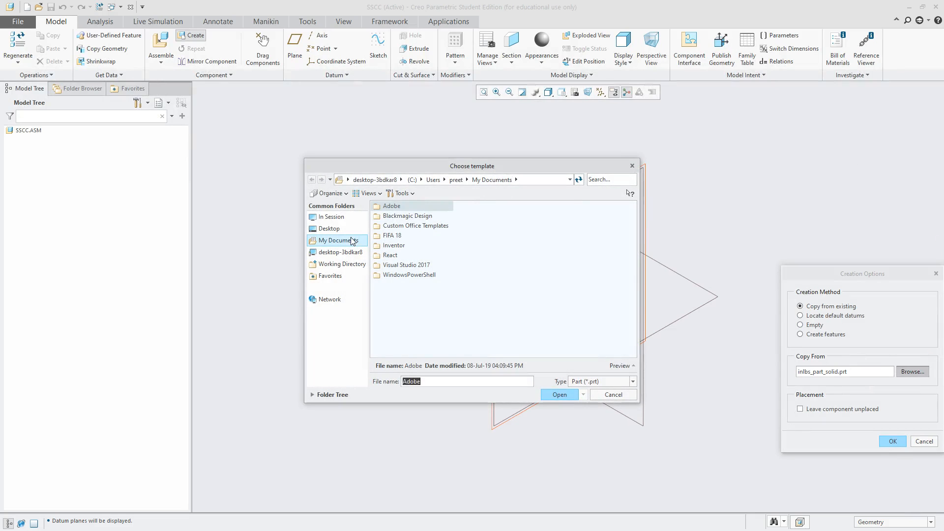
Step: Look through Desktop, My Documents and the C: drive's Creo Standard folder for a part template
left_click(329, 228)
left_click(349, 241)
left_click(329, 228)
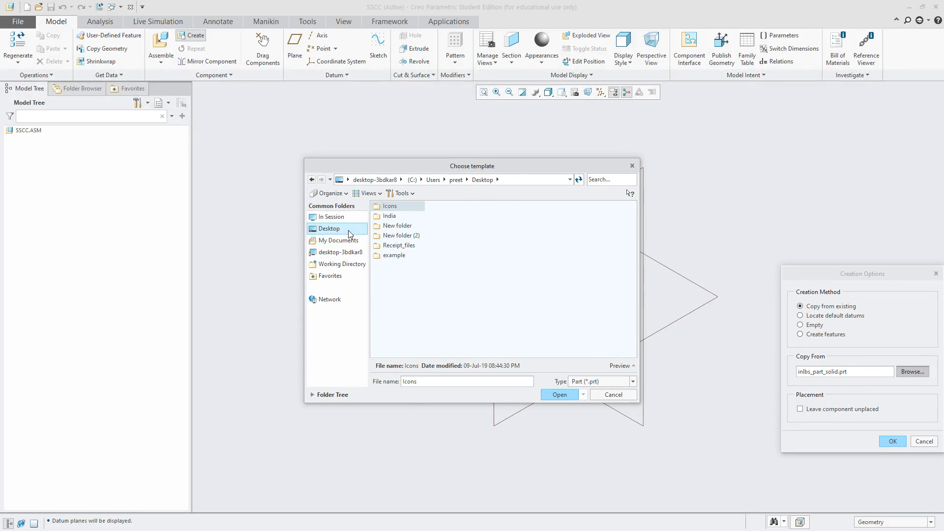
left_click(340, 240)
left_click(340, 253)
double_click(399, 207)
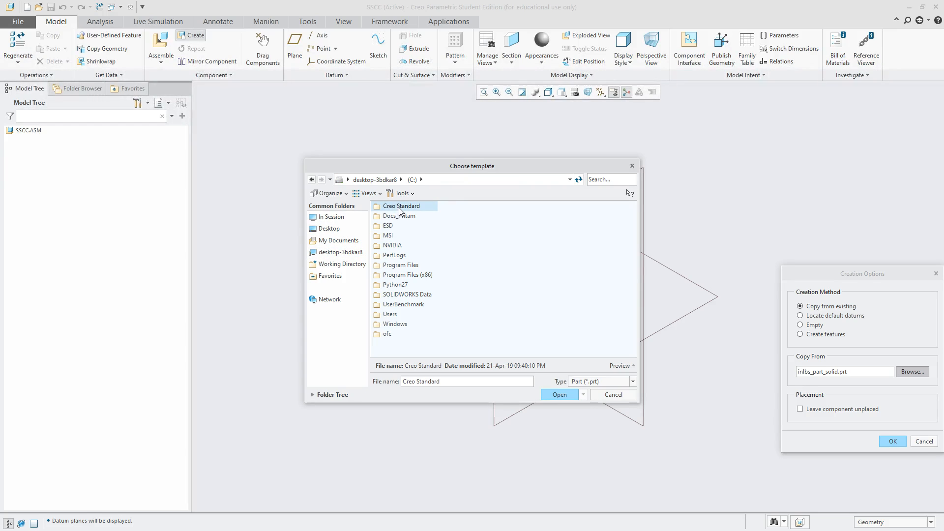
double_click(400, 210)
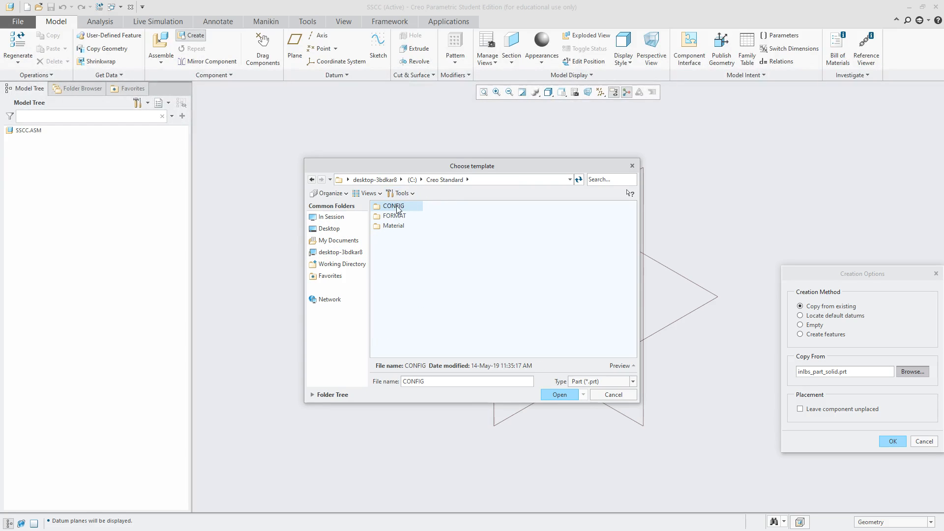
left_click(412, 180)
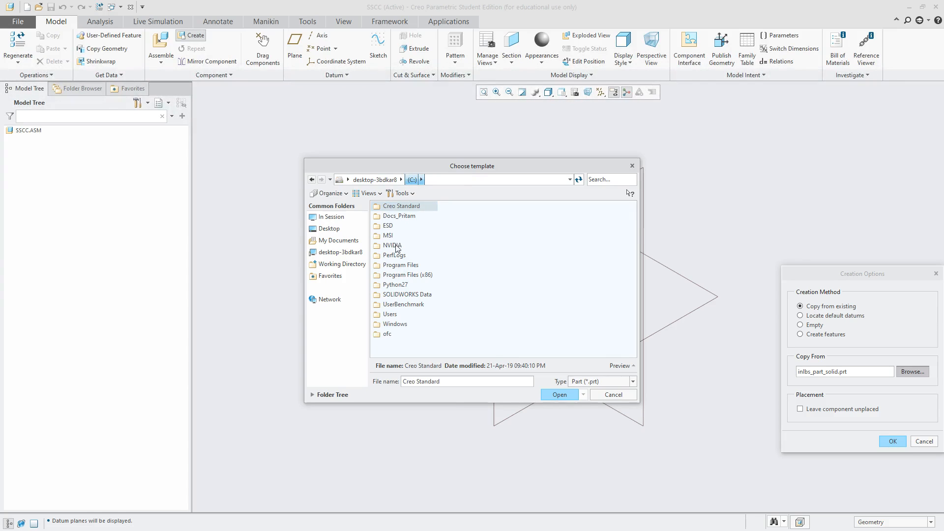
Step: Go to the templates folder at C:\Program Files\PTC\Creo 5.0.4.0\Common Files\templates
left_click(408, 265)
double_click(409, 269)
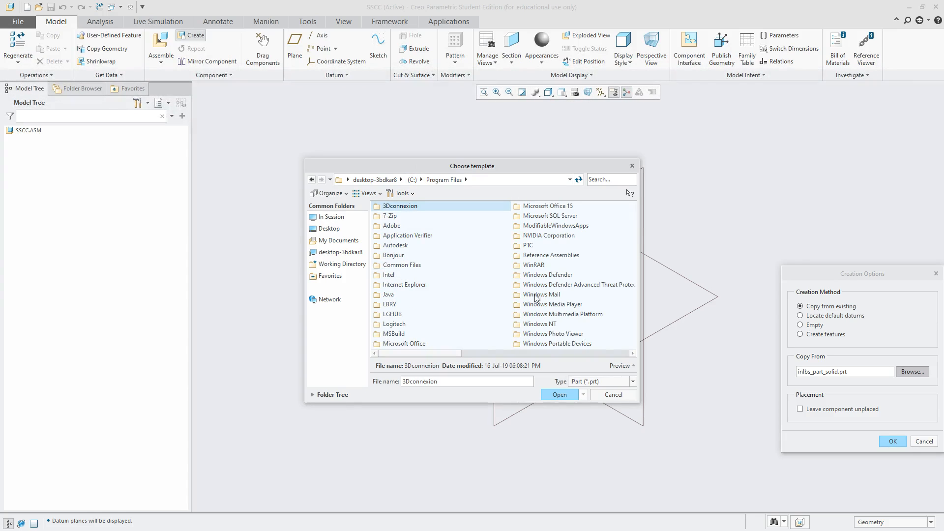
double_click(531, 247)
double_click(399, 206)
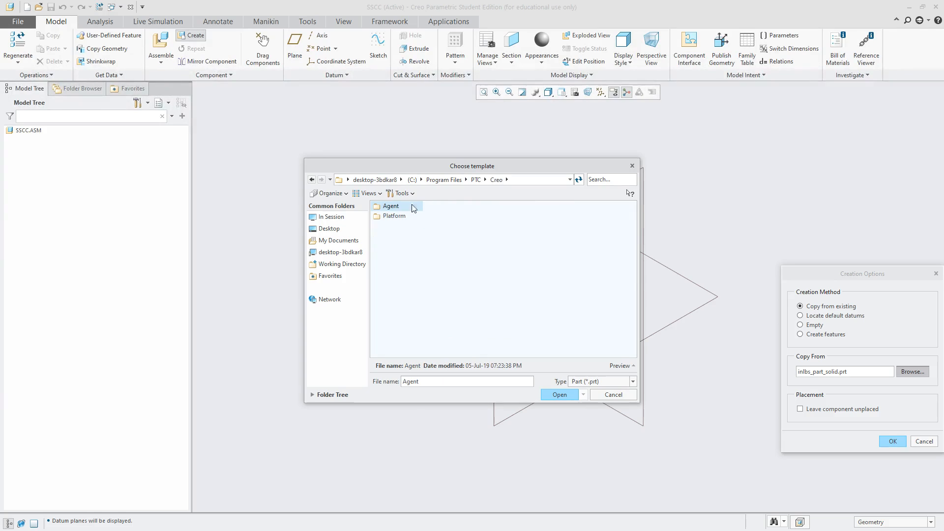
left_click(474, 179)
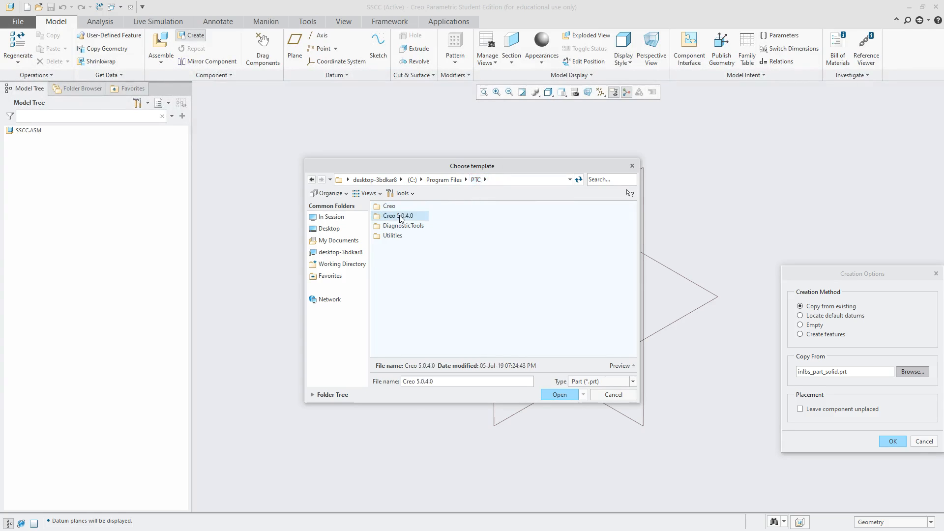
double_click(401, 216)
double_click(411, 209)
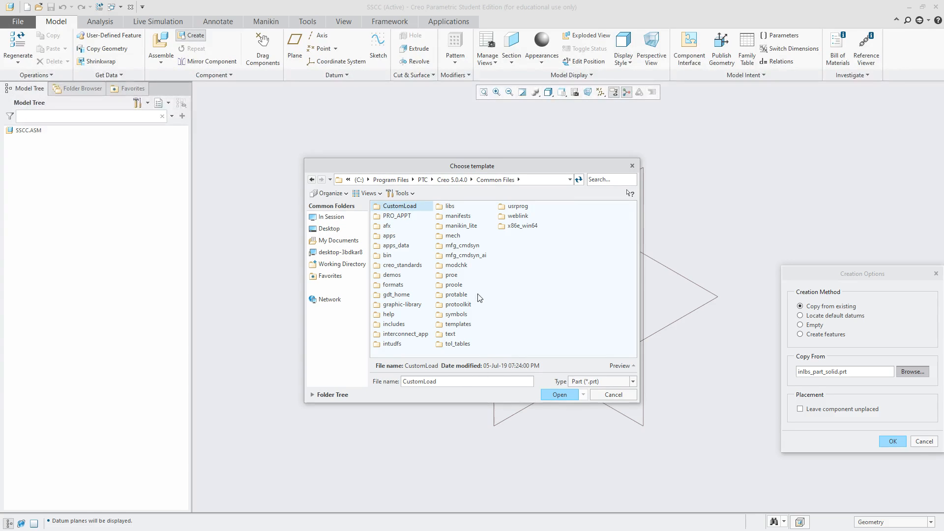
double_click(468, 326)
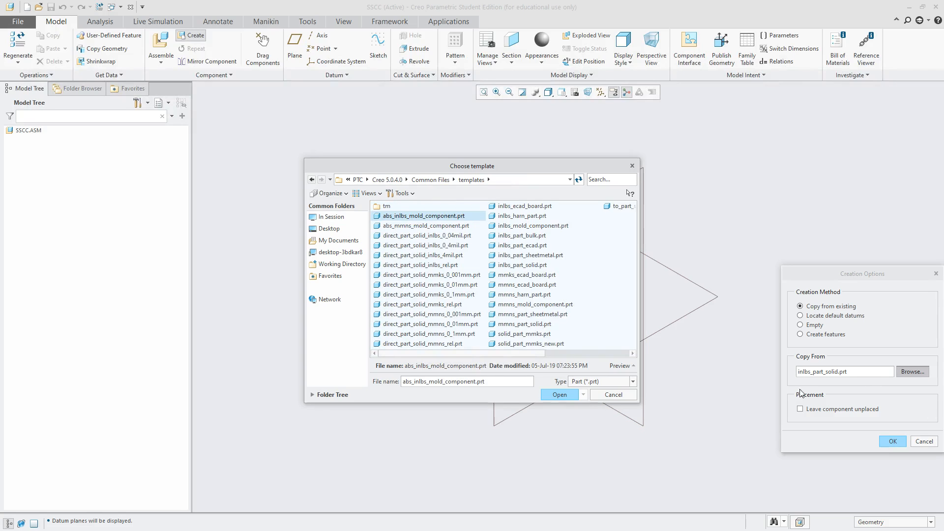
Step: Choose solid_part_mmks.prt as the template to copy and create the component from it
left_click(586, 353)
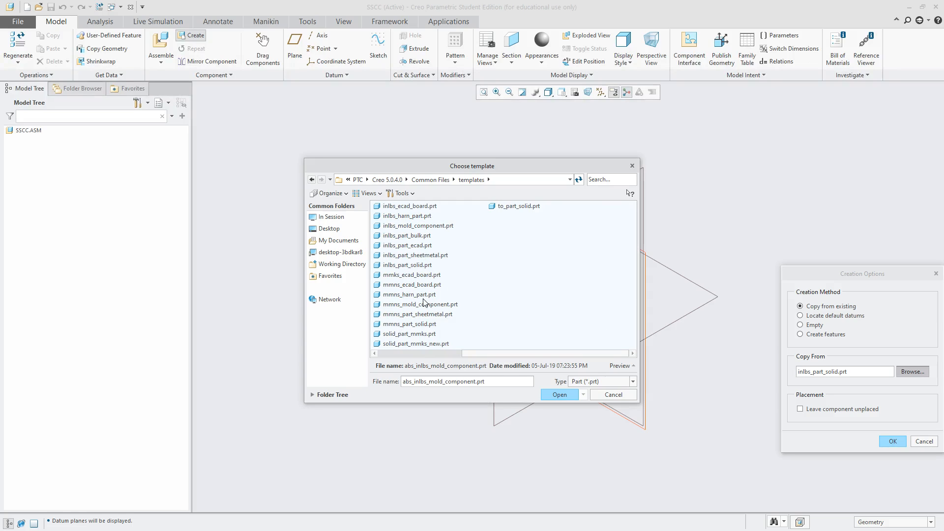
left_click(429, 335)
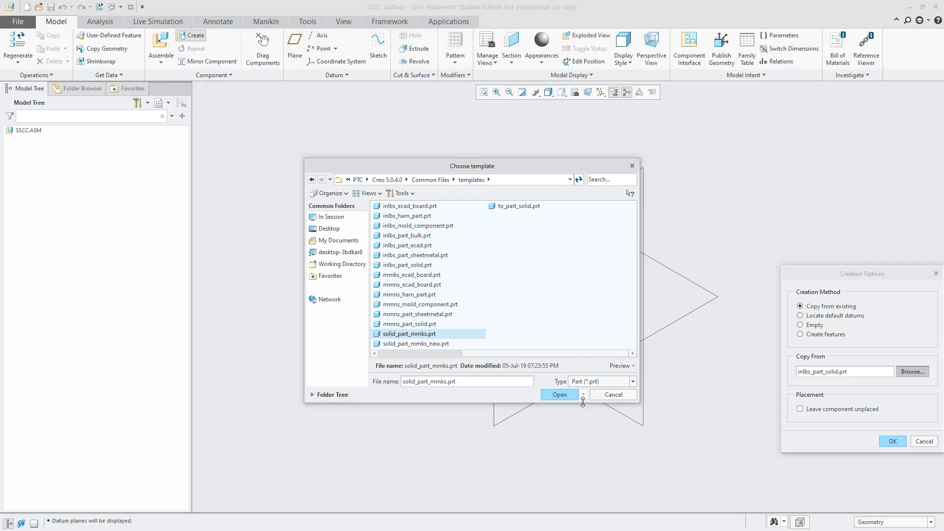
left_click(559, 397)
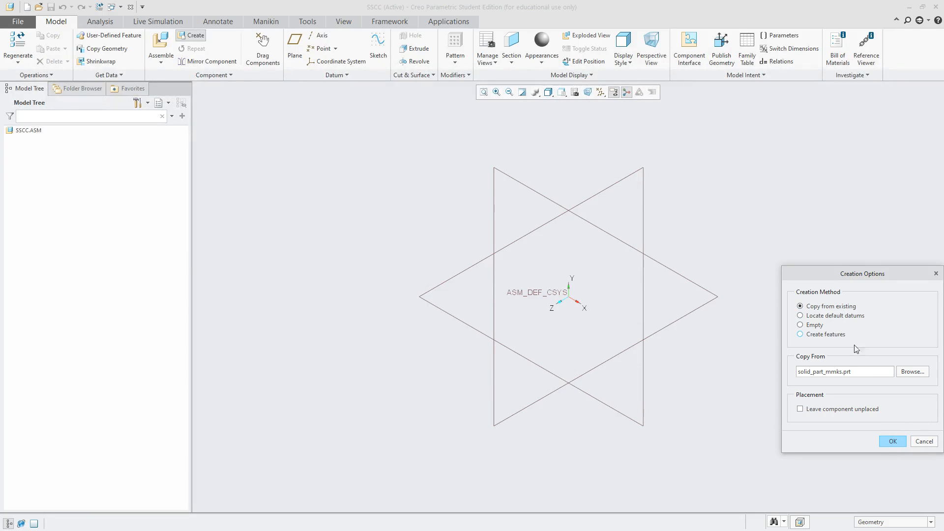
left_click(891, 441)
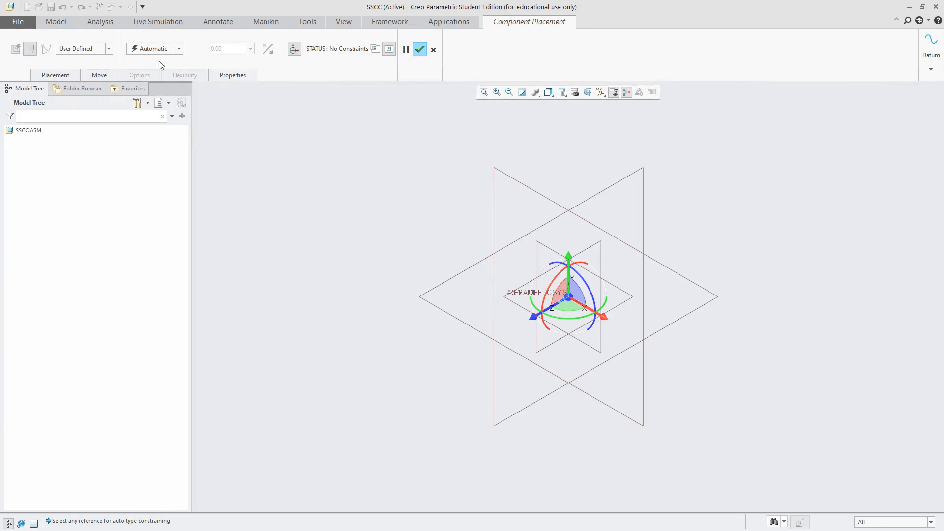
Step: Place the Fixed_Plate component in the assembly without any constraints
left_click(158, 49)
left_click(156, 53)
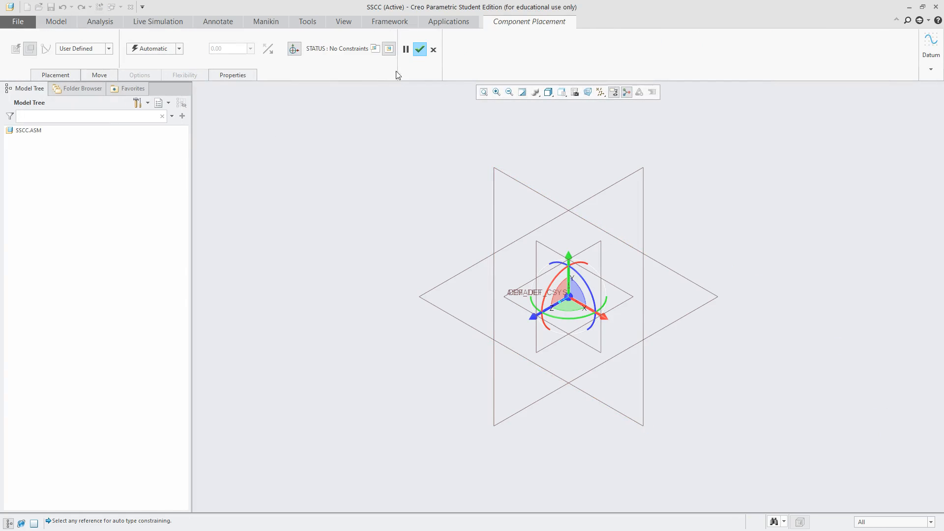
left_click(419, 50)
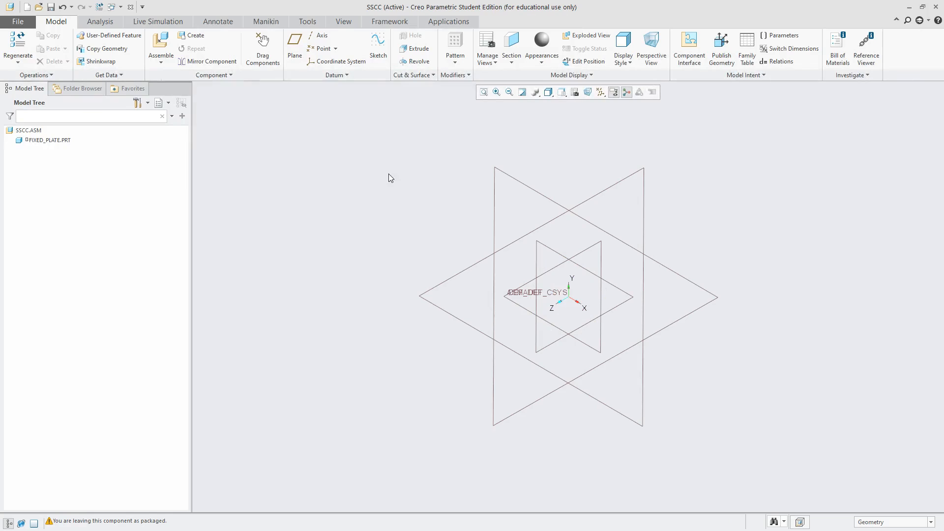
left_click(53, 140)
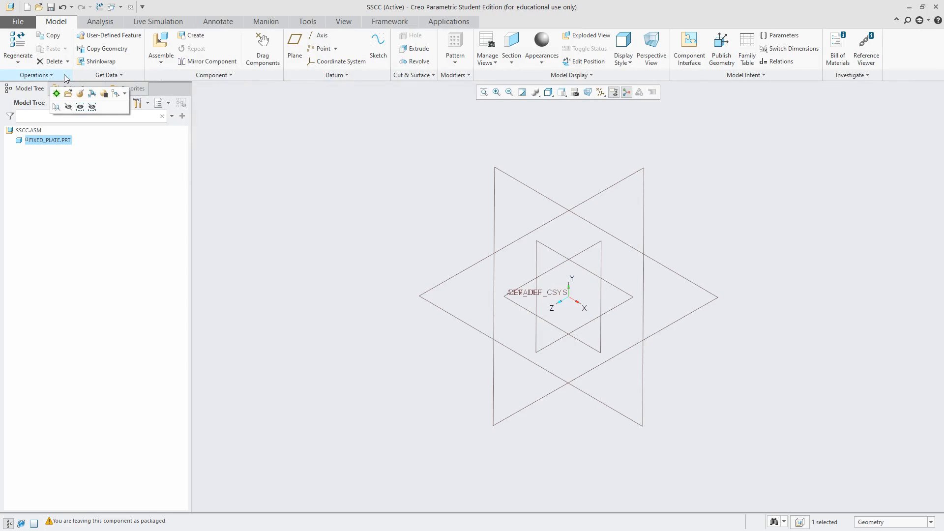
left_click(336, 185)
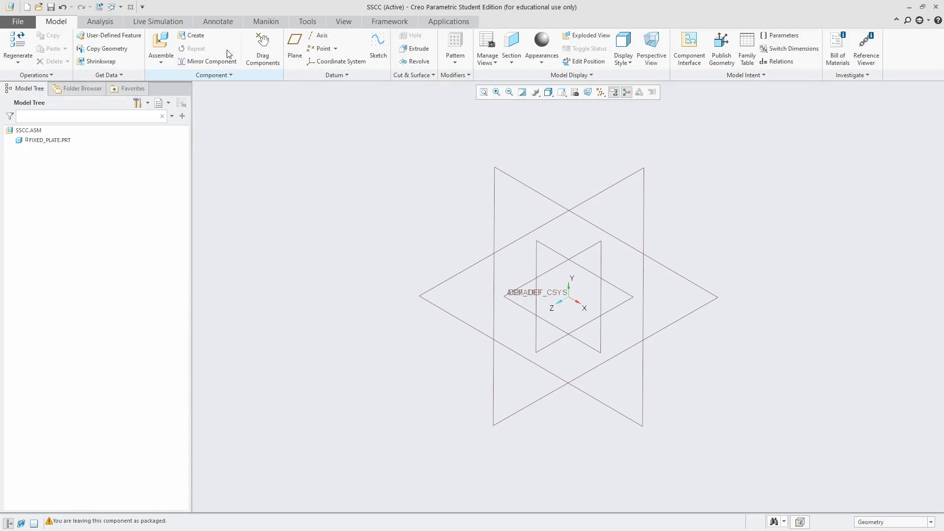
left_click(197, 37)
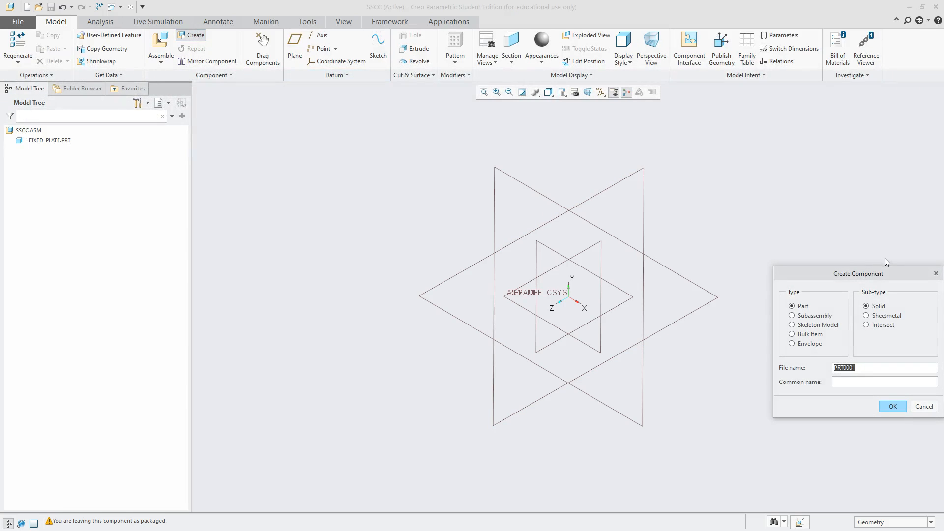
left_click(936, 274)
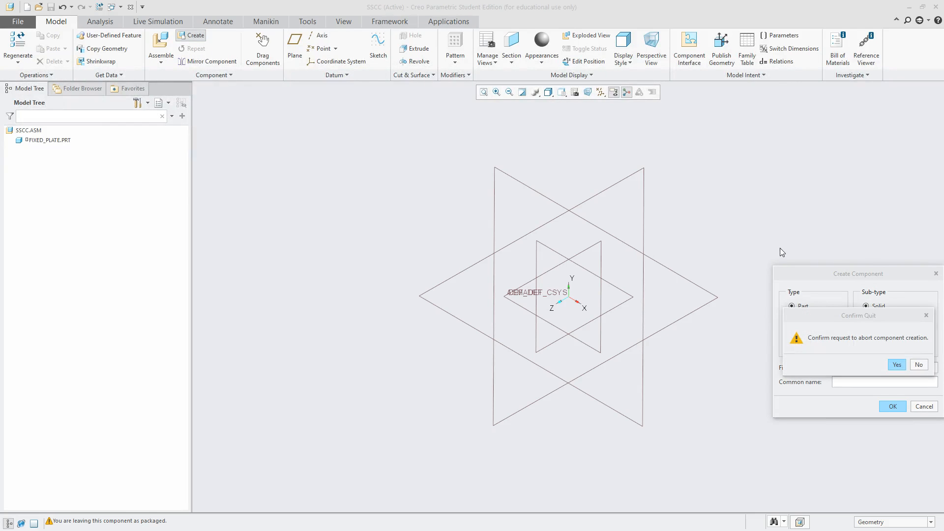
left_click(896, 363)
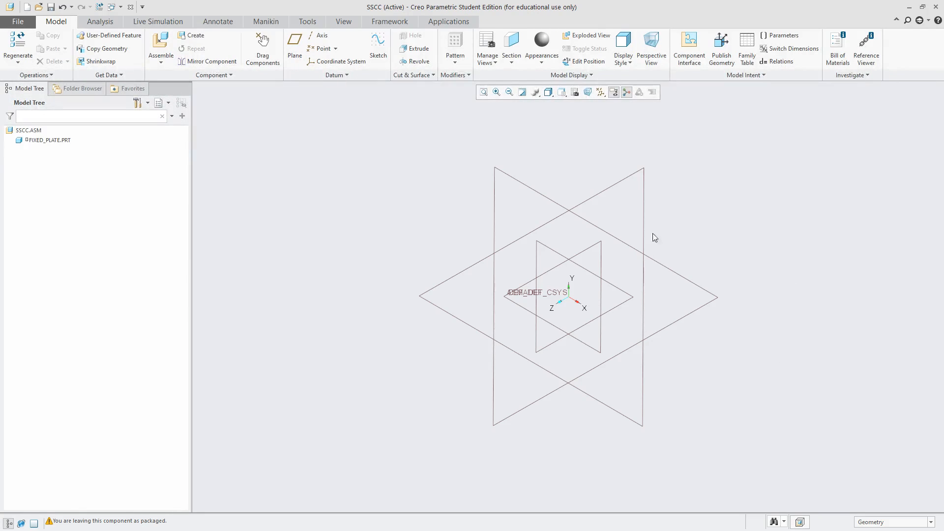
left_click(65, 140)
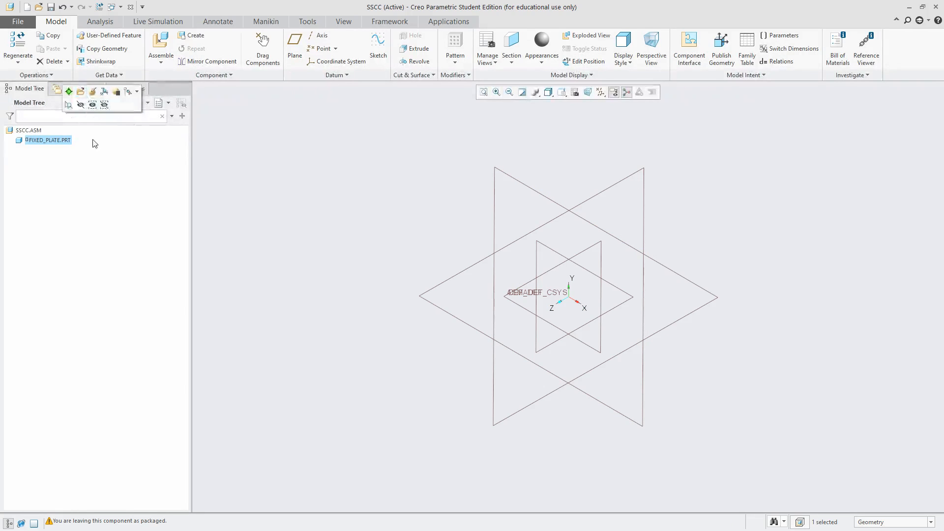
left_click(249, 170)
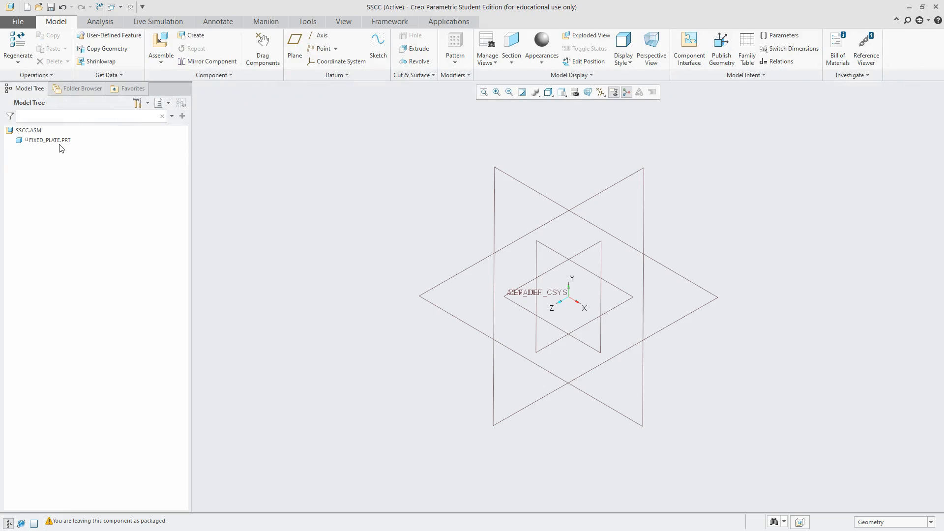
Step: Activate the Fixed_Plate part and start an extrude sketch on its datum plane normal to the X axis, oriented to the sketch view
left_click(46, 141)
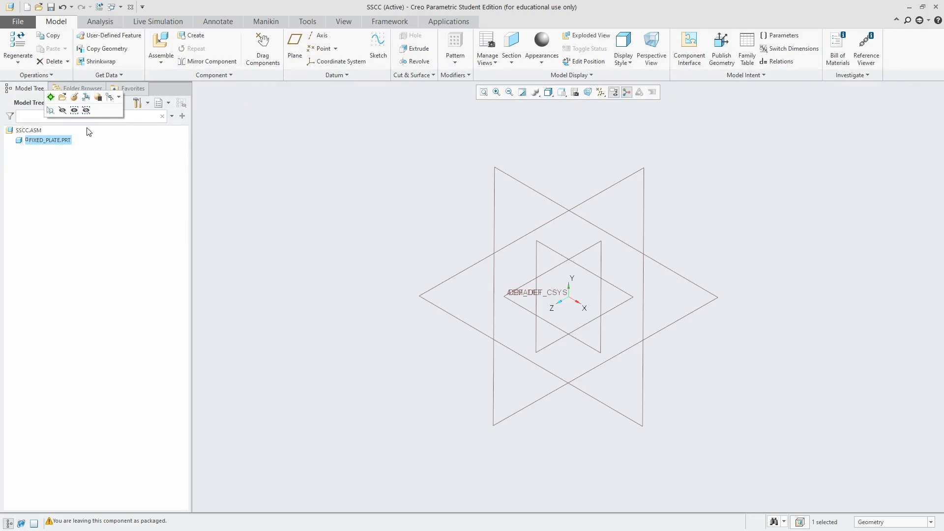
left_click(51, 98)
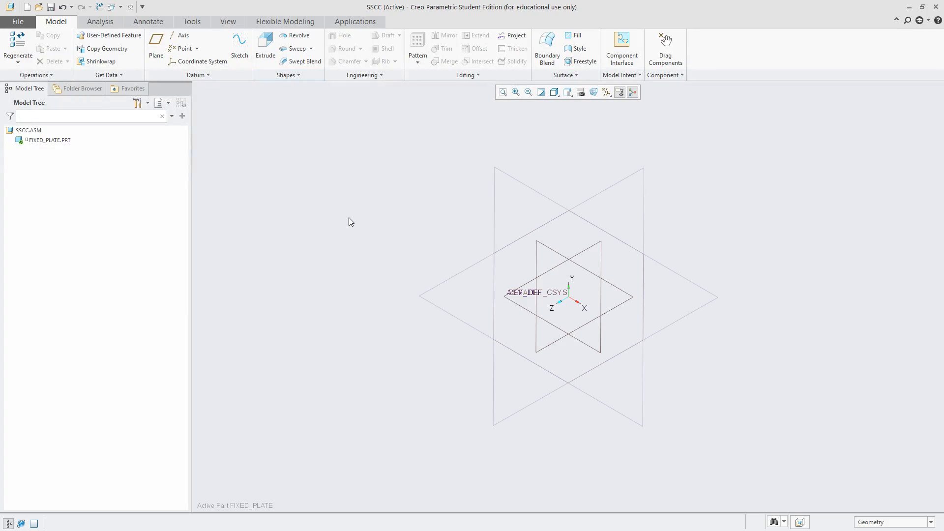
left_click(266, 47)
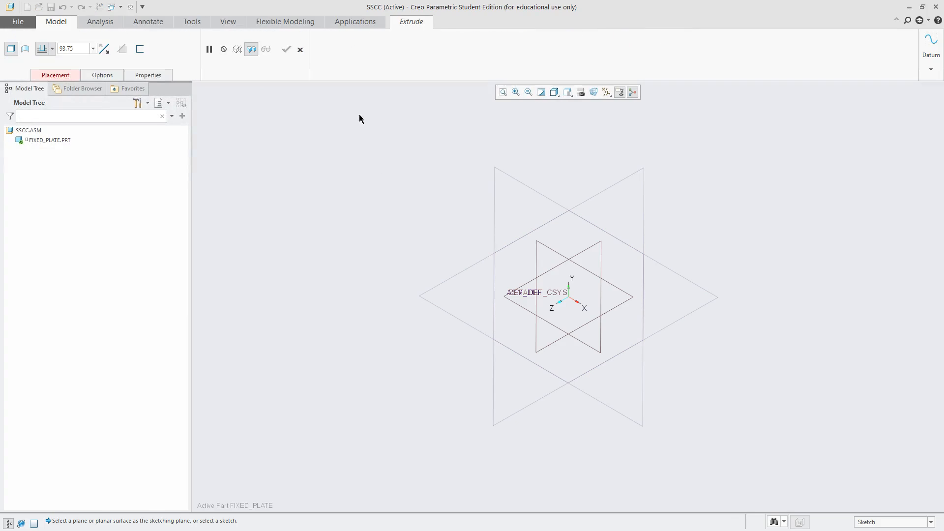
left_click(589, 253)
left_click(23, 62)
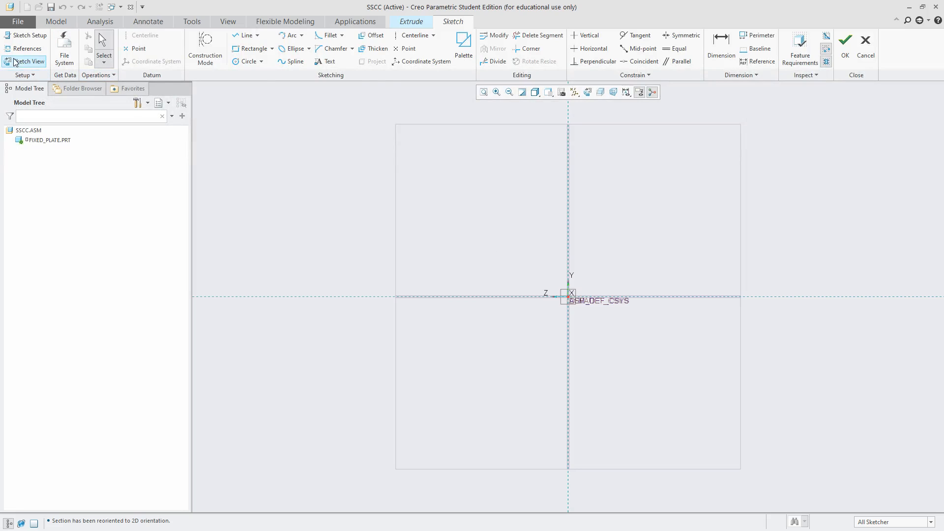
Step: Sketch an upright center rectangle at the origin, about 38 mm wide and 218 mm tall
left_click(272, 48)
left_click(263, 81)
left_click(572, 304)
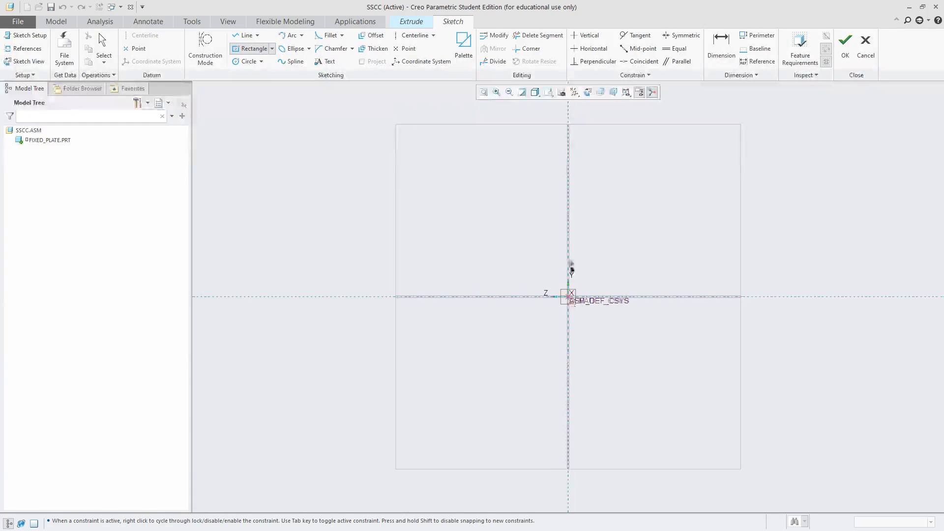
left_click(557, 226)
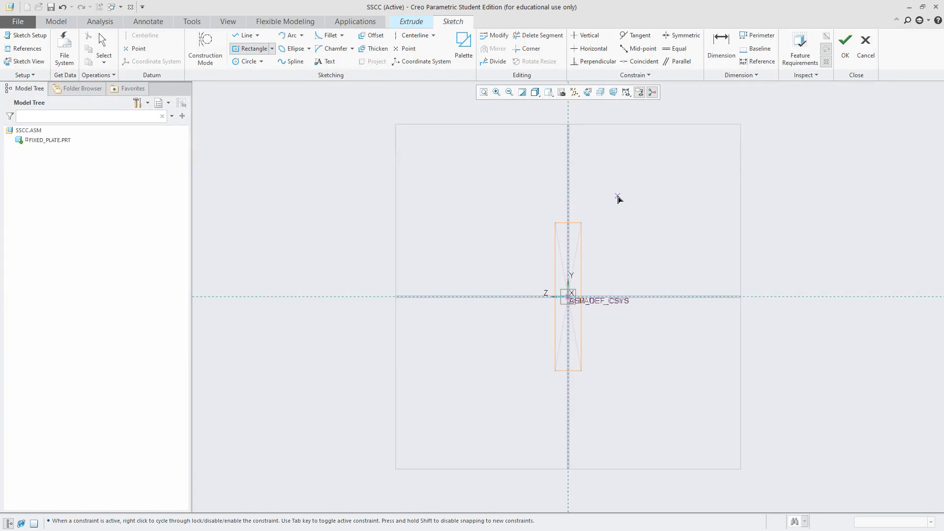
middle_click(618, 199)
Step: Set the rectangle's height to 300 mm and its width to 45 mm
left_click_drag(621, 285, 632, 276)
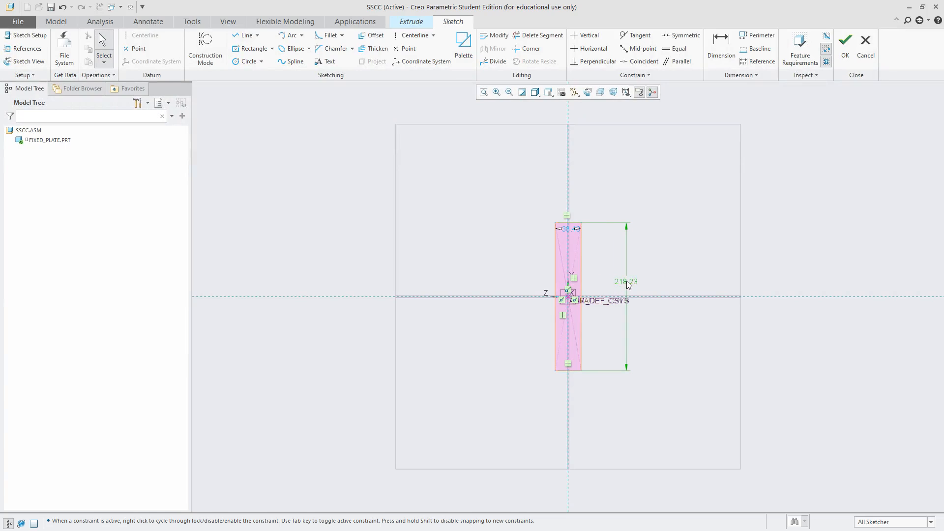
type("00")
key("Return")
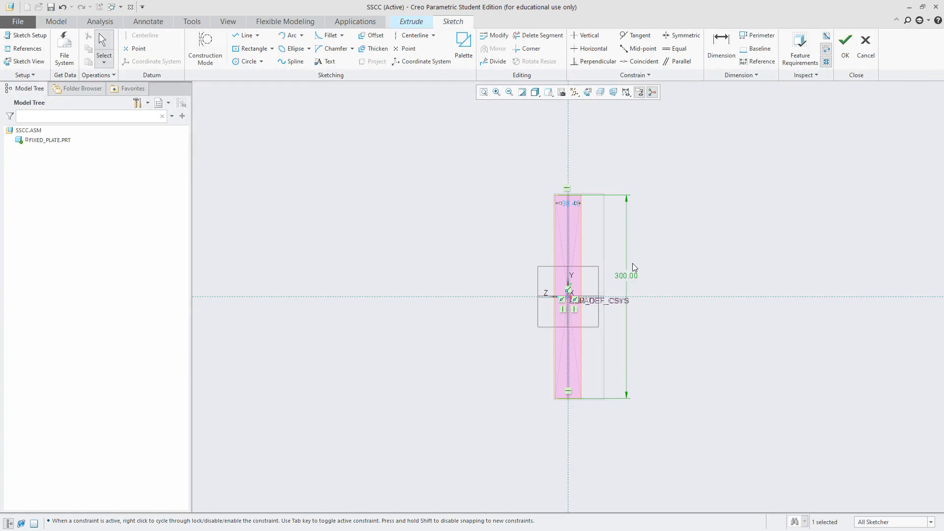
double_click(568, 203)
type("45")
key("Return")
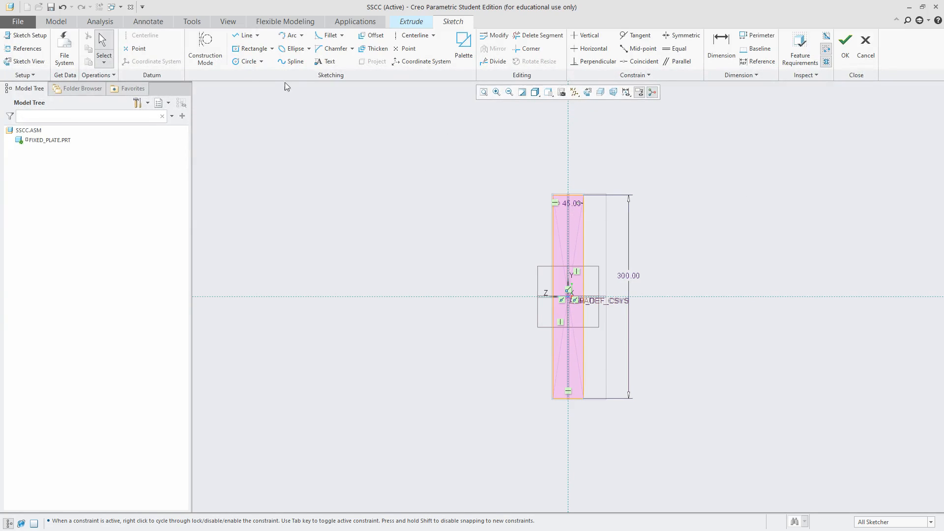
Step: Draw a circle as wide as the rectangle centred on the midpoint of each of its short edges
left_click(245, 61)
left_click(568, 195)
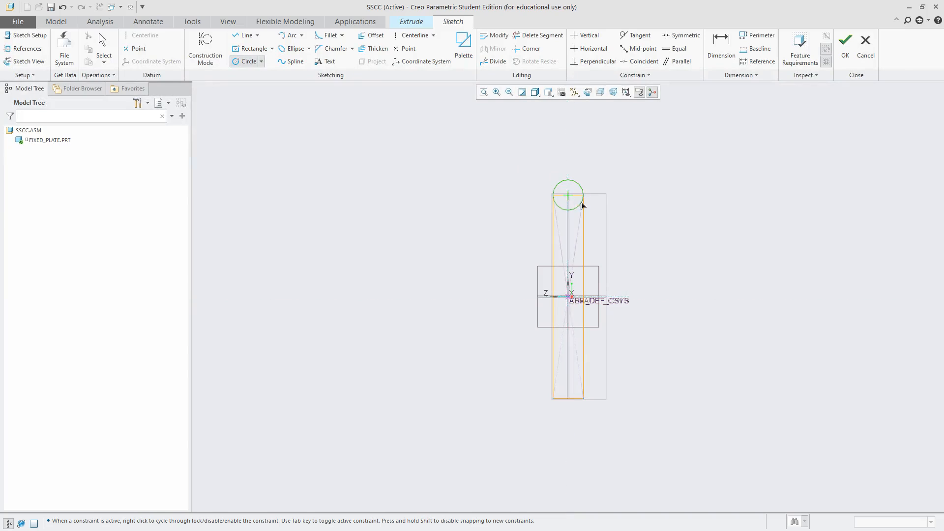
left_click(583, 205)
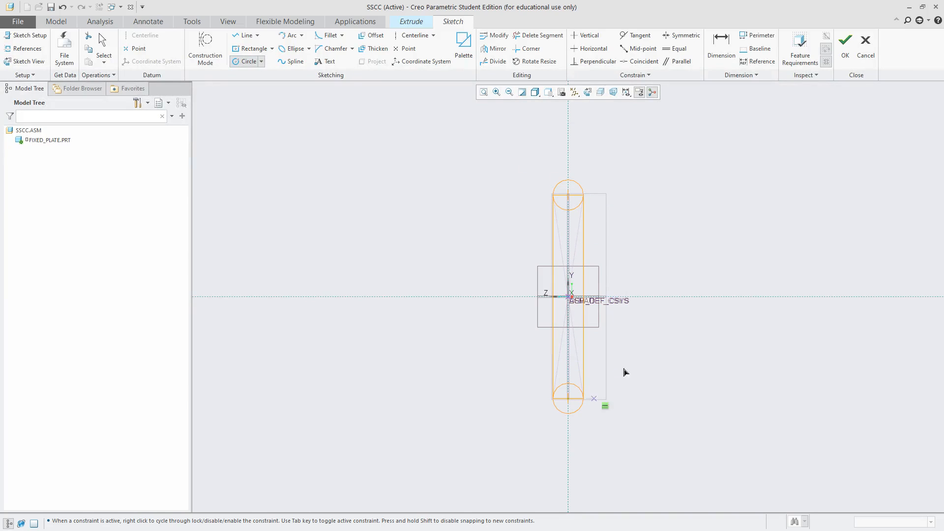
Step: Add a concentric hole circle inside the lower end circle and set its diameter to 15 mm
scroll(565, 431, "down", 5)
left_click(576, 332)
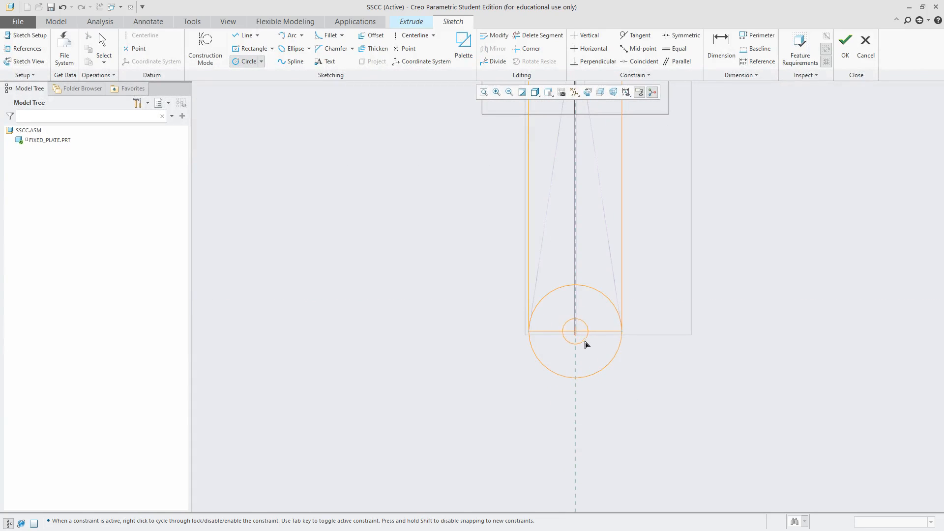
left_click(592, 349)
middle_click(592, 349)
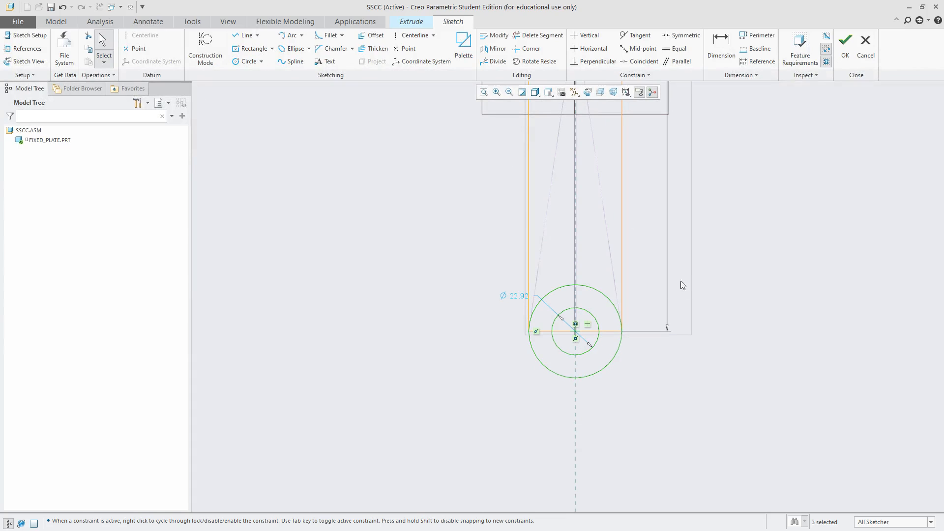
double_click(519, 295)
type("15")
key("Return")
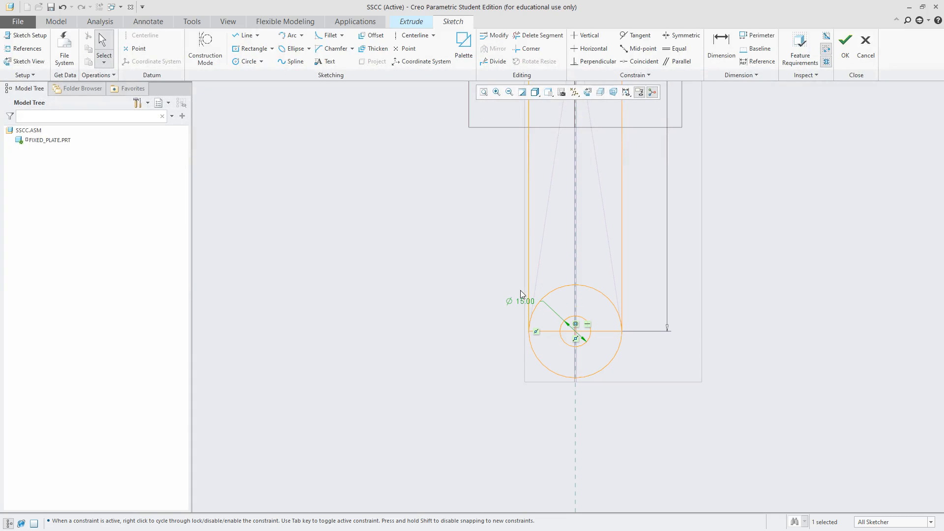
Step: Draw a concentric hole circle about 19 mm in diameter inside the upper end circle
scroll(596, 301, "up", 5)
scroll(627, 195, "down", 6)
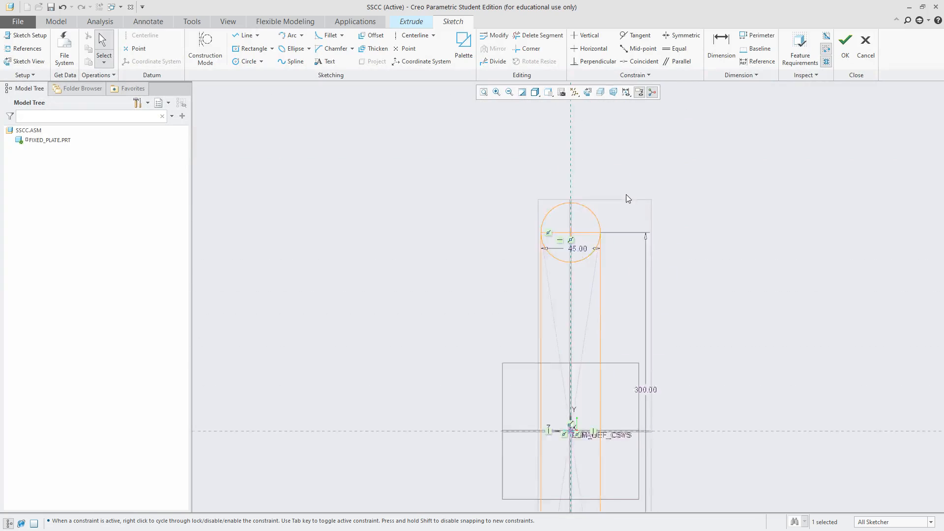
left_click(246, 61)
scroll(583, 244, "down", 2)
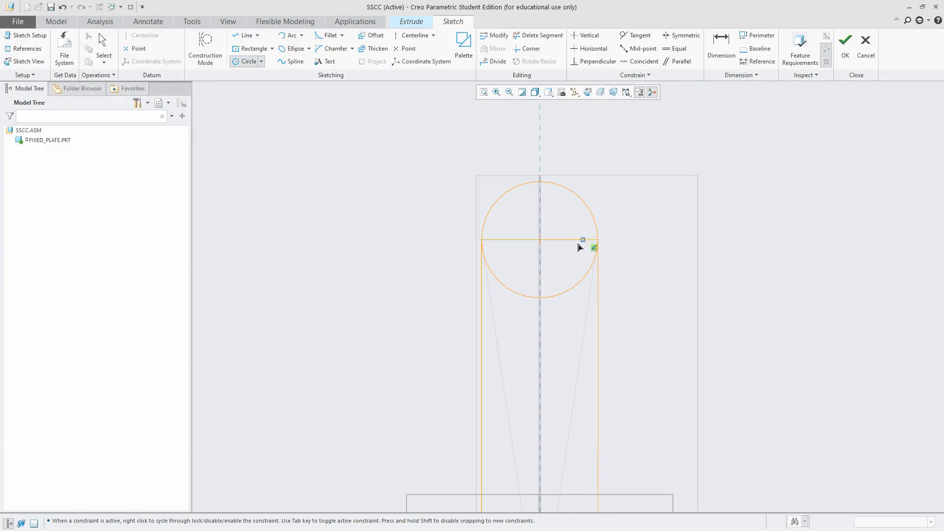
left_click(540, 240)
left_click(564, 240)
middle_click(654, 181)
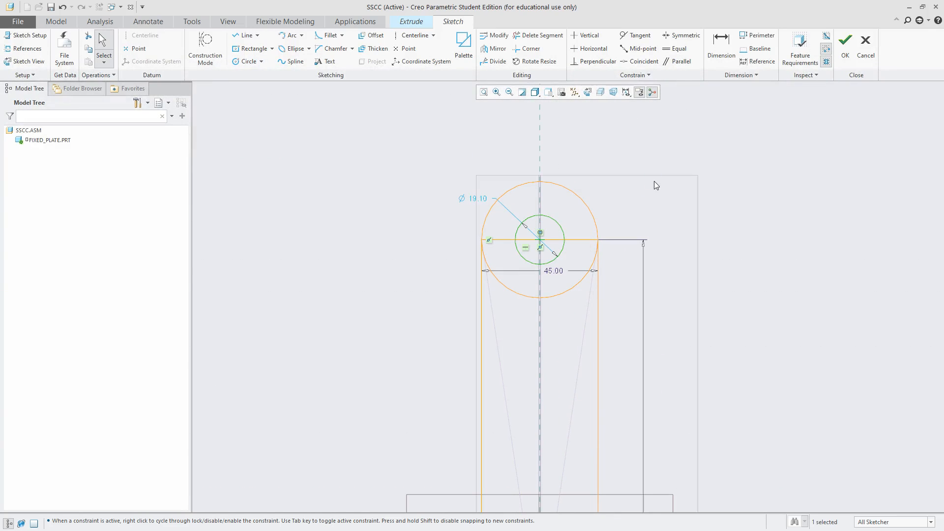
left_click(655, 178)
Step: Apply an Equal constraint between the upper and lower hole circles
scroll(466, 153, "up", 5)
left_click(685, 51)
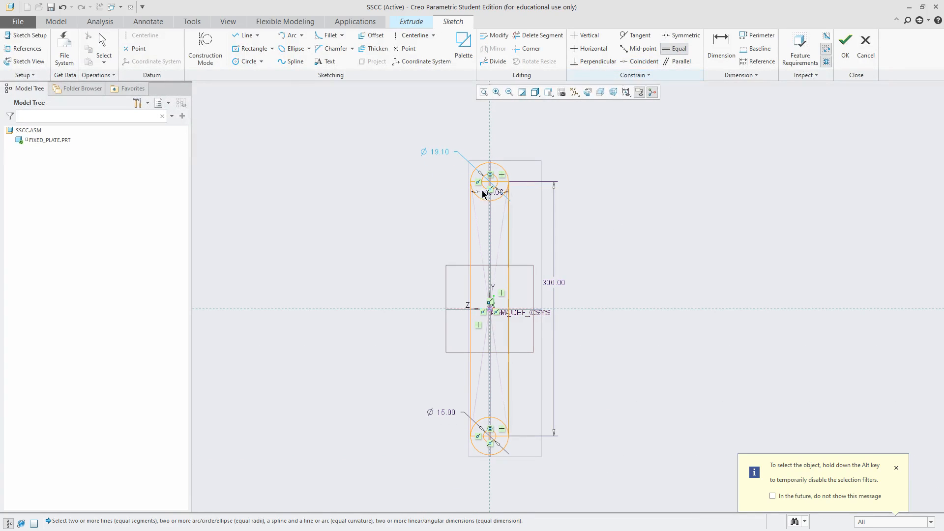
scroll(495, 441, "down", 3)
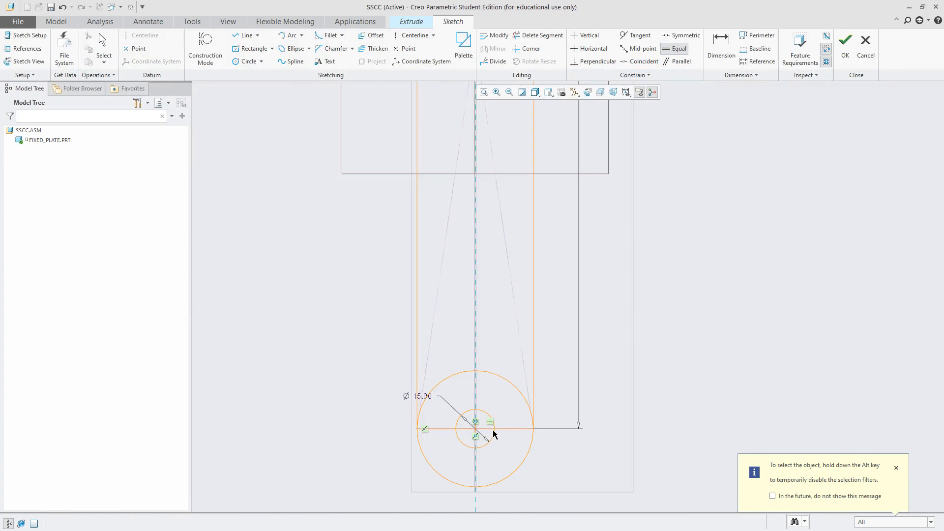
scroll(493, 441, "up", 4)
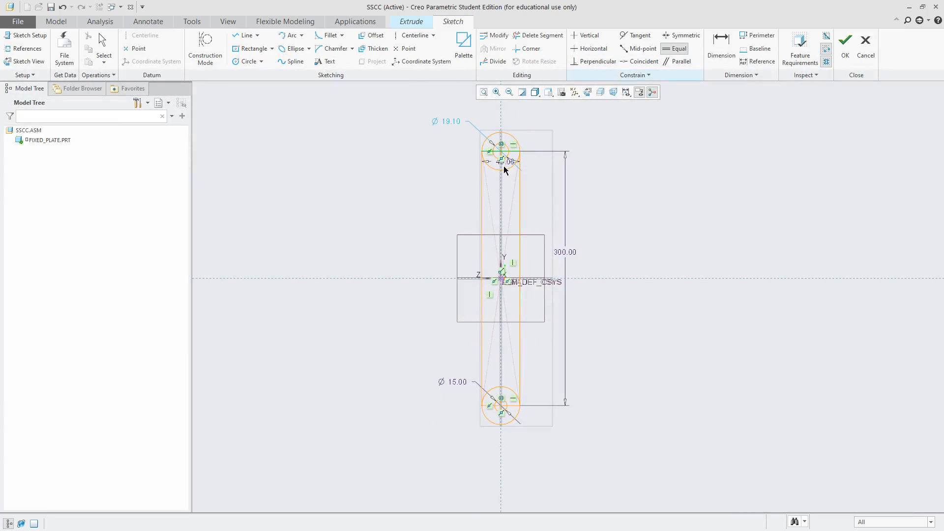
scroll(508, 145, "down", 4)
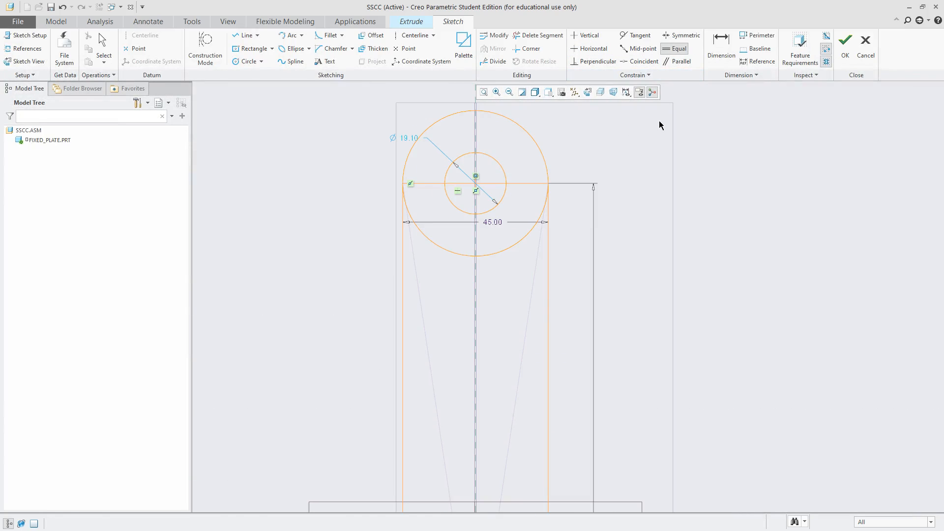
left_click(500, 163)
scroll(512, 196, "up", 4)
scroll(501, 422, "down", 4)
left_click(500, 422)
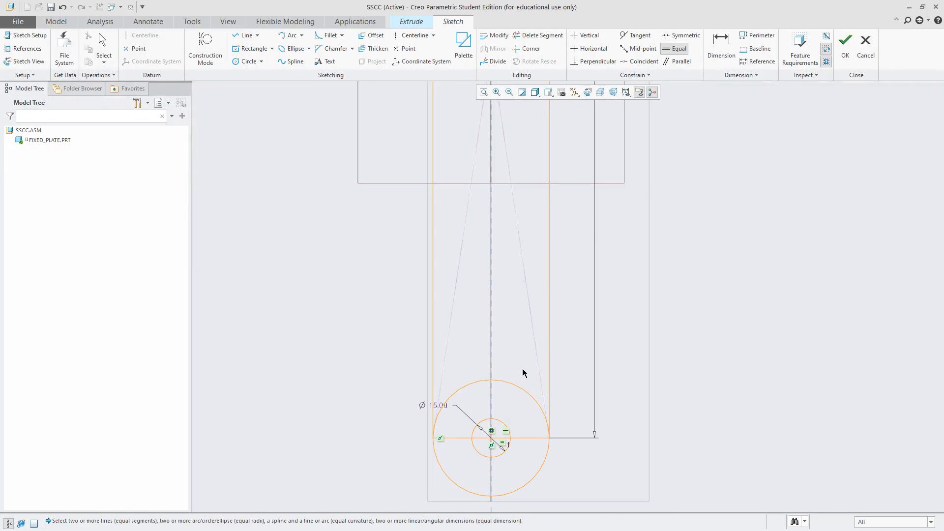
scroll(553, 312, "up", 4)
scroll(500, 187, "down", 4)
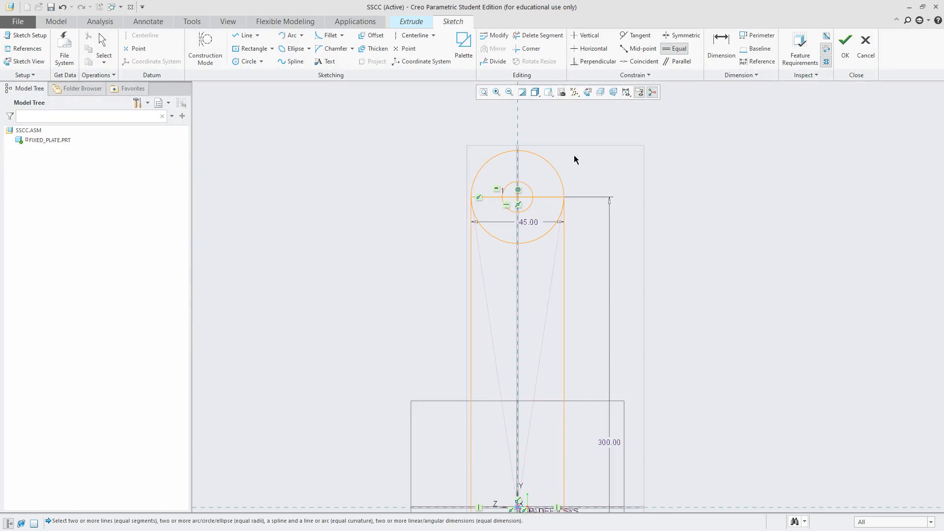
Step: Trim away the lower half of the upper end circle with Delete Segment, including the short arc pieces beside the rectangle's sides
left_click(541, 35)
scroll(544, 174, "down", 3)
left_click(543, 174)
scroll(530, 184, "up", 2)
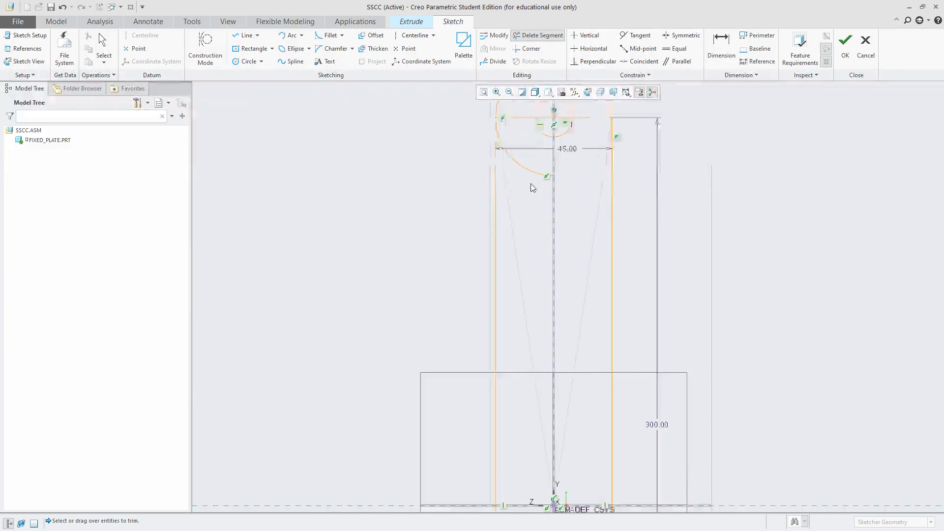
scroll(521, 178, "down", 1)
left_click(538, 171)
scroll(547, 167, "up", 4)
scroll(549, 138, "down", 6)
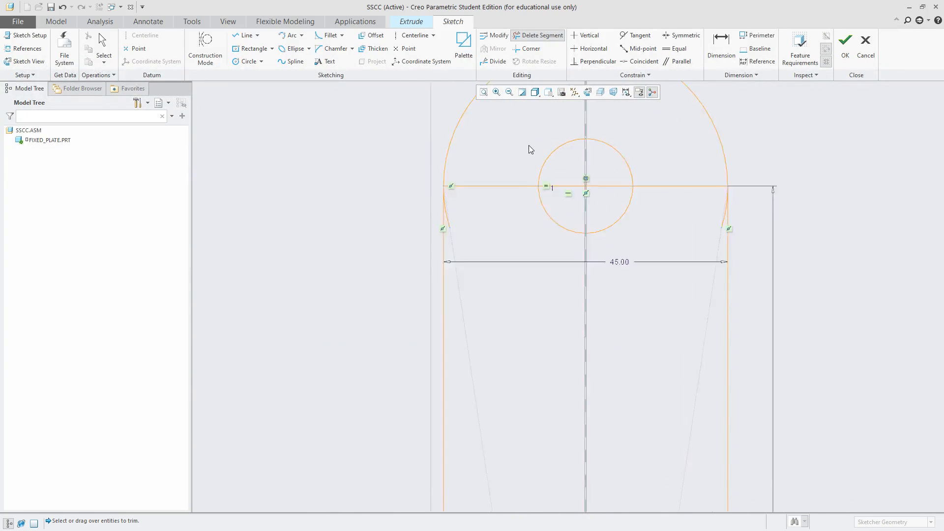
left_click(426, 235)
scroll(451, 215, "up", 2)
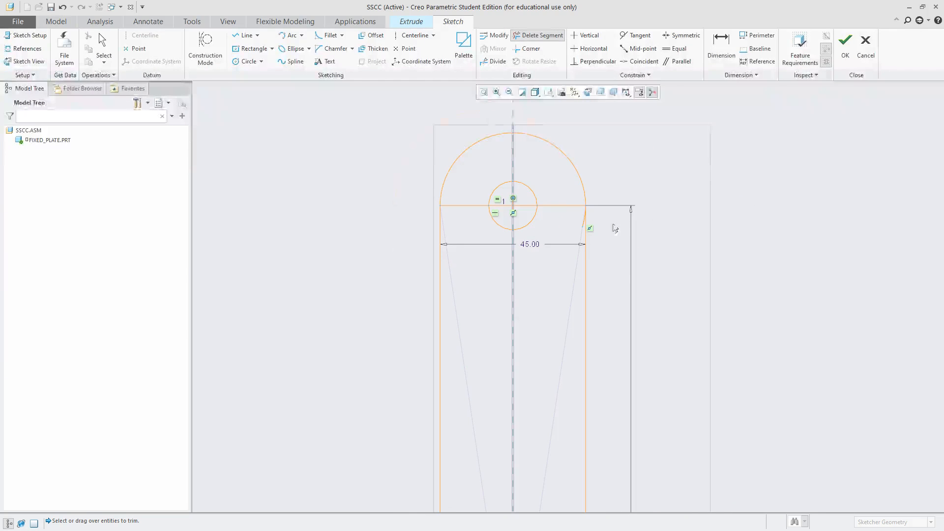
scroll(535, 219, "down", 4)
left_click(557, 215)
scroll(621, 156, "up", 5)
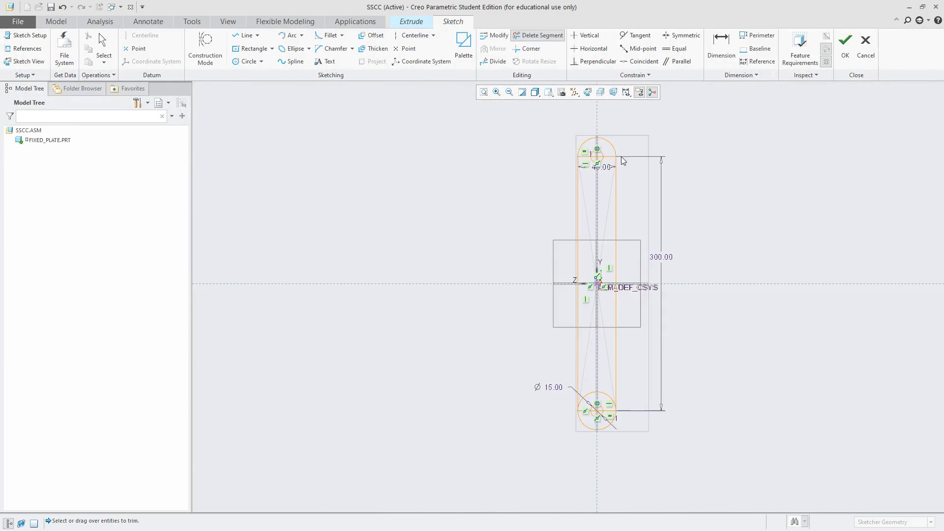
Step: Trim away the upper half of the lower end circle, leaving only the outer rounded end
scroll(615, 417, "down", 6)
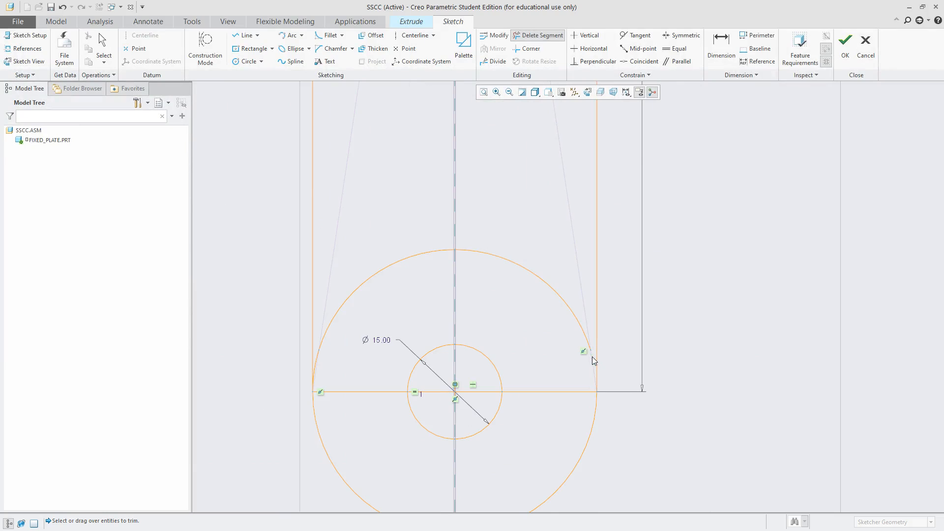
left_click(576, 319)
scroll(574, 318, "up", 3)
scroll(497, 316, "down", 3)
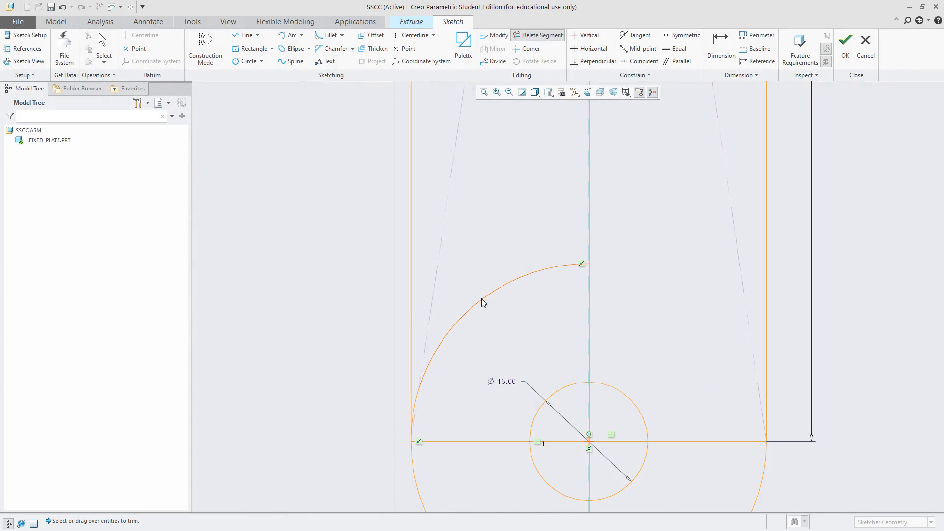
scroll(403, 410, "down", 3)
left_click(384, 425)
middle_click(491, 298)
scroll(418, 370, "up", 5)
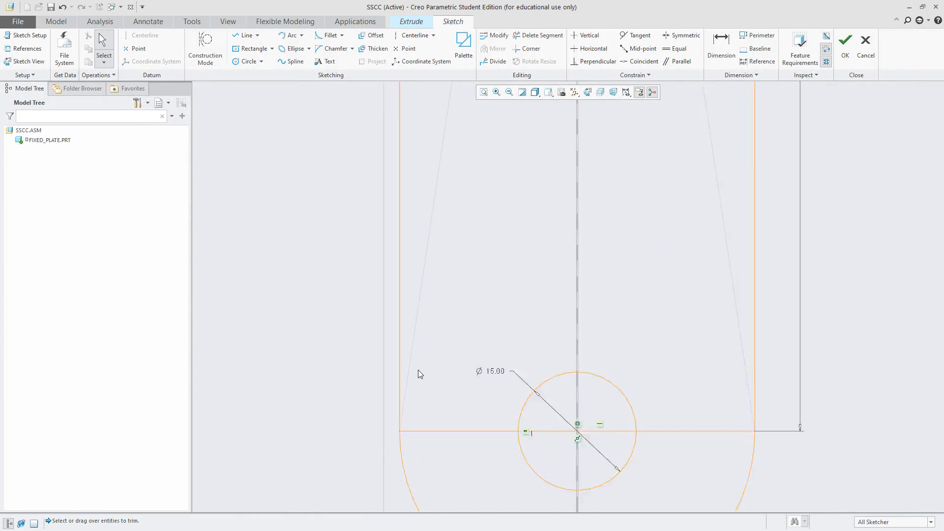
scroll(401, 435, "down", 3)
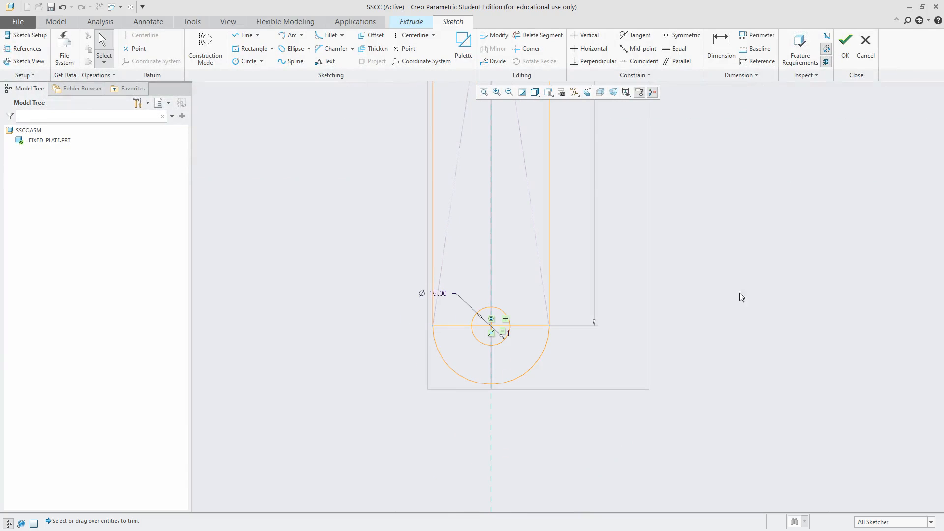
Step: Delete all segments of the rectangle's lower short edge, inside and outside the hole circle
left_click(540, 36)
scroll(433, 384, "down", 3)
scroll(434, 383, "down", 2)
left_click(649, 225)
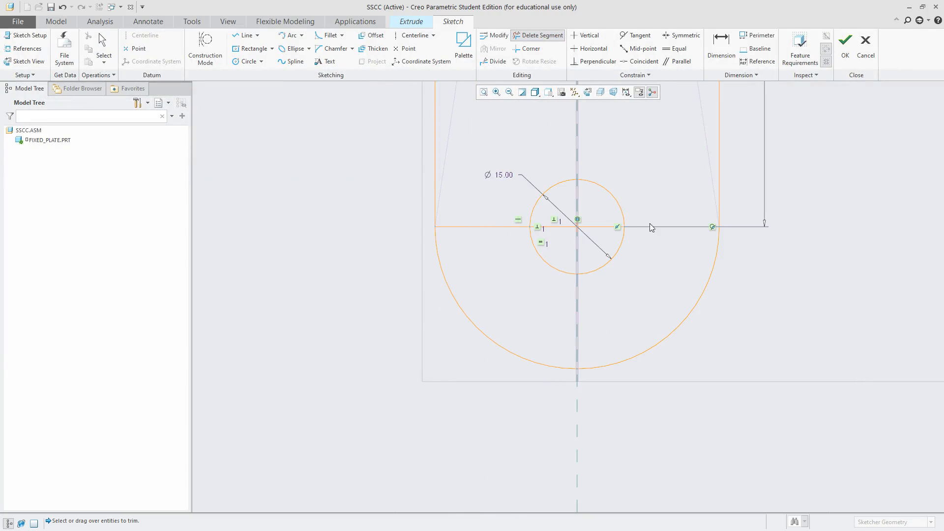
left_click(550, 227)
left_click(490, 226)
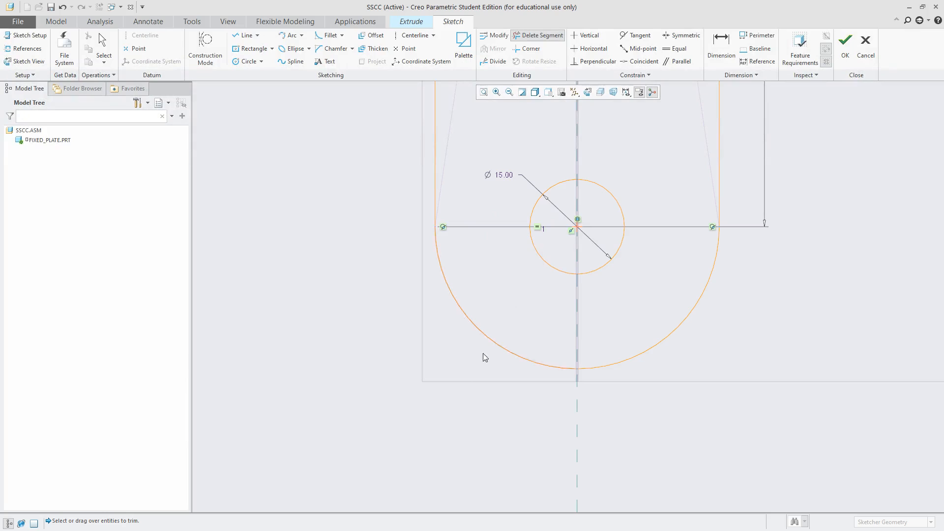
Step: Delete all segments of the rectangle's upper short edge, inside and outside the hole circle
scroll(459, 441, "up", 5)
scroll(429, 256, "down", 3)
scroll(550, 271, "down", 4)
left_click_drag(475, 228, 477, 260)
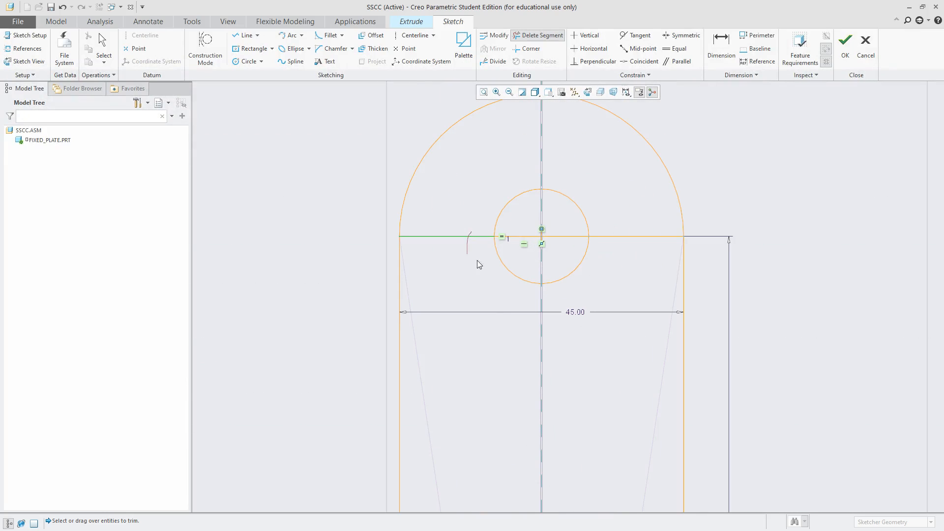
left_click(520, 236)
left_click(578, 236)
left_click(614, 235)
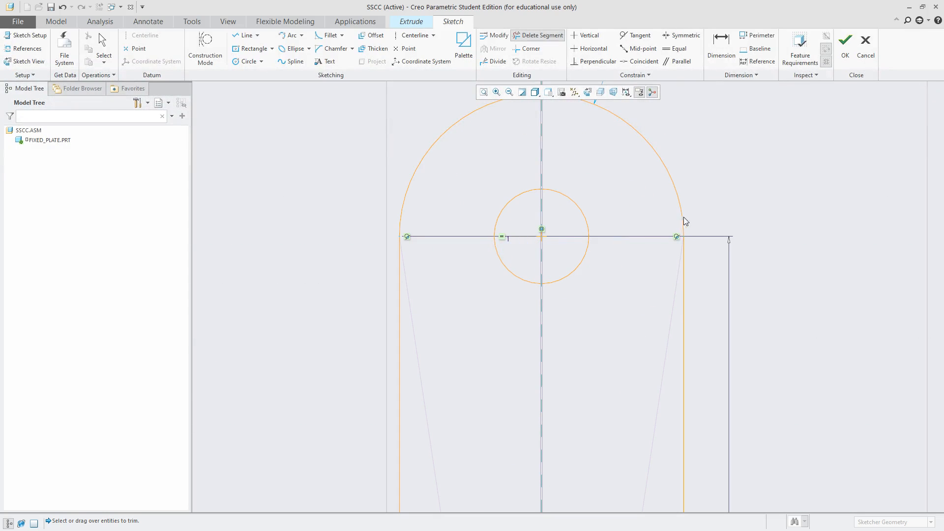
Step: Leave the Delete Segment tool and finish the sketch of the round-ended plate with two holes
middle_click(726, 194)
scroll(638, 179, "up", 5)
scroll(650, 212, "up", 1)
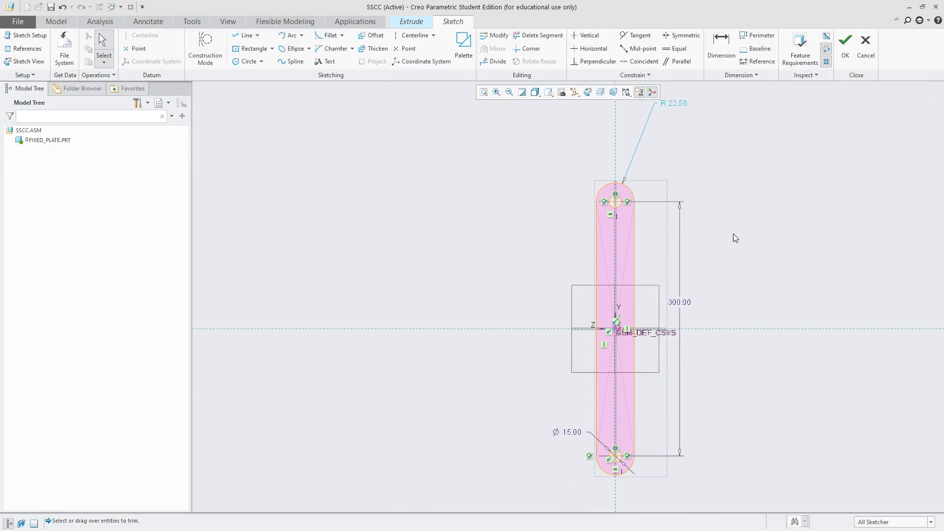
scroll(609, 230, "up", 2)
scroll(661, 174, "down", 2)
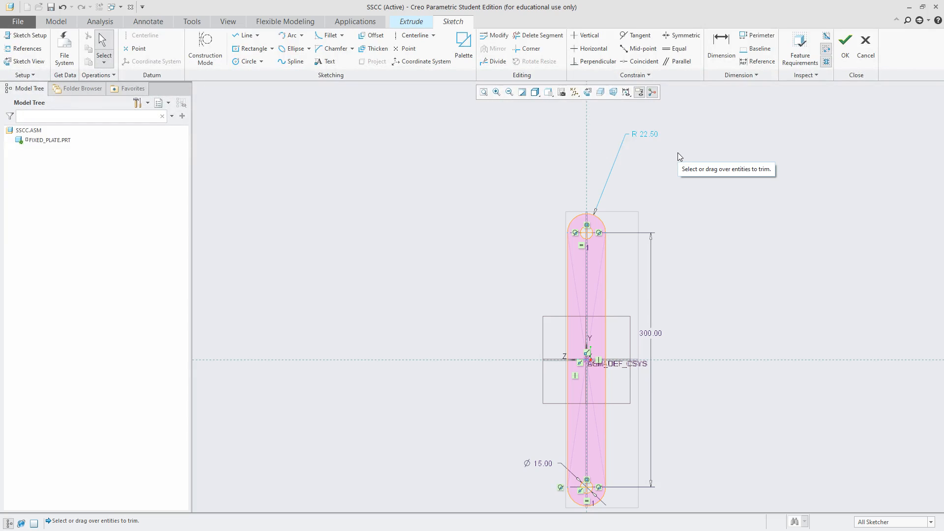
left_click(845, 43)
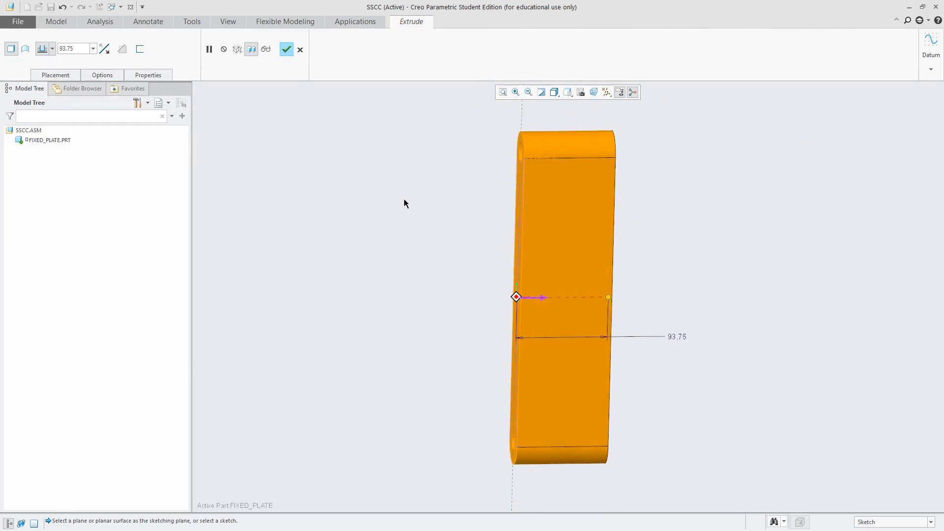
Step: Extrude the plate profile symmetrically about the sketch plane to a total depth of 10 mm
left_click(53, 50)
left_click(44, 77)
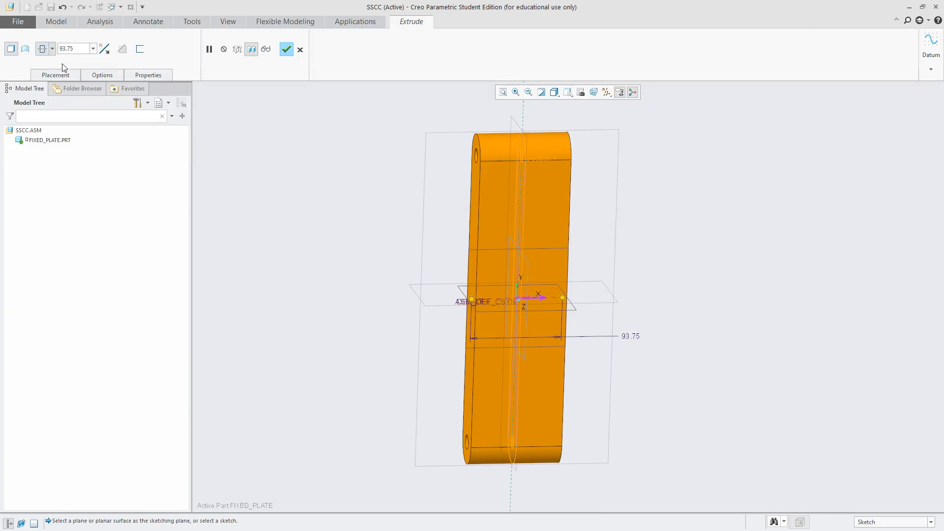
double_click(72, 48)
type("10")
key("Return")
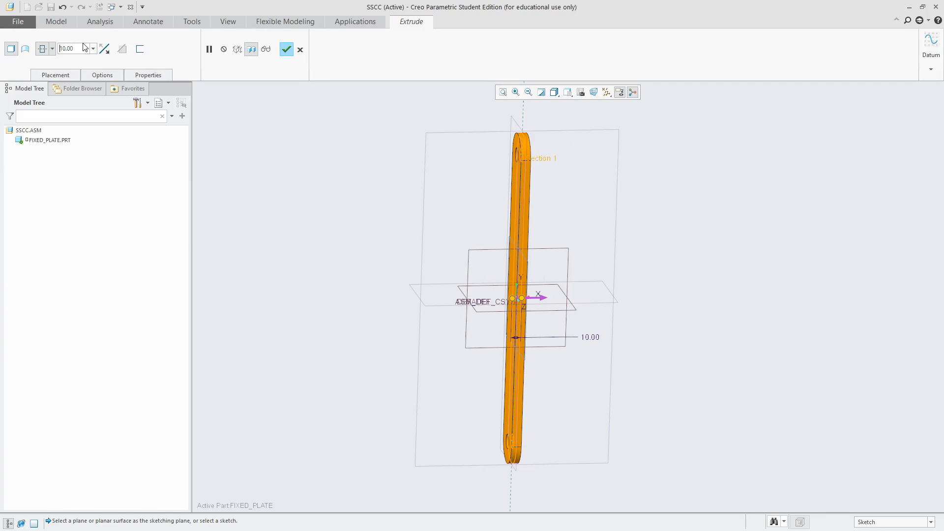
mouse_move(556, 192)
middle_mouse_down()
mouse_move(580, 187)
mouse_move(810, 412)
mouse_move(485, 191)
mouse_move(347, 203)
mouse_move(444, 214)
mouse_move(723, 208)
mouse_move(296, 190)
mouse_move(396, 177)
middle_mouse_up()
middle_click(345, 203)
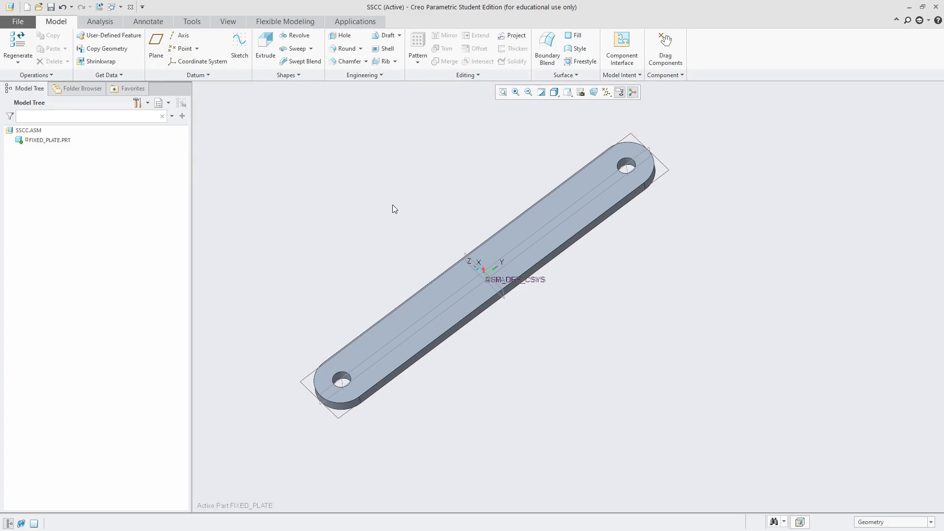
Step: Activate the SSCC assembly and open the Fixed_Plate part in its own window
left_click(39, 130)
left_click(43, 85)
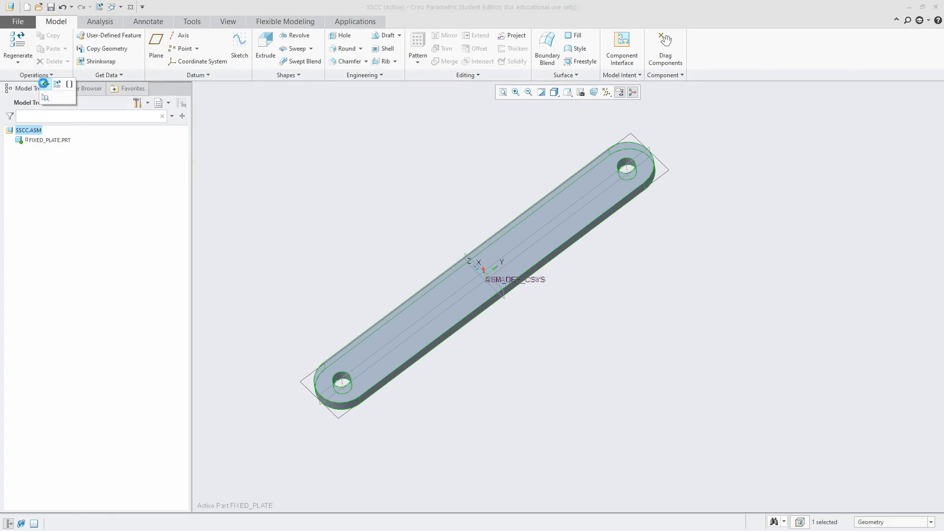
left_click(86, 142)
left_click(80, 100)
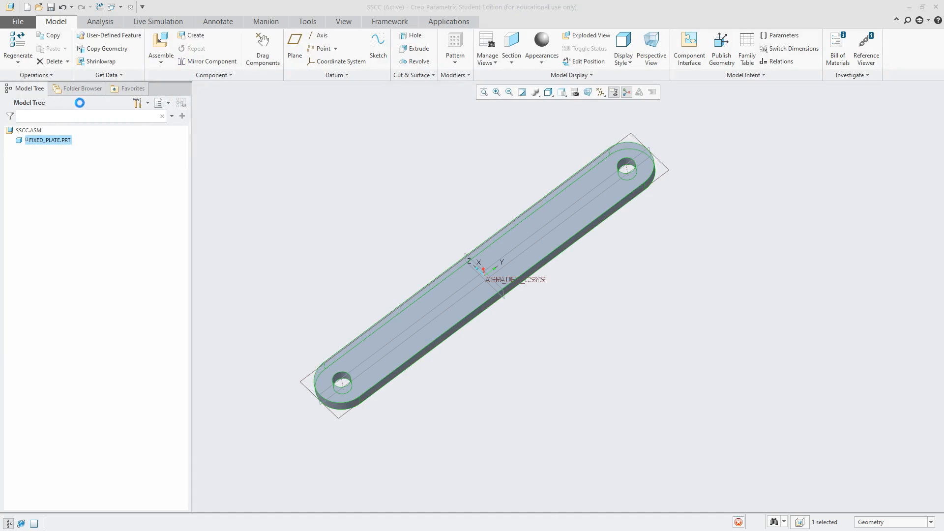
Step: Rename the Fixed_Plate part to CRANK on disk and in session, and return to the SSCC assembly
left_click(20, 24)
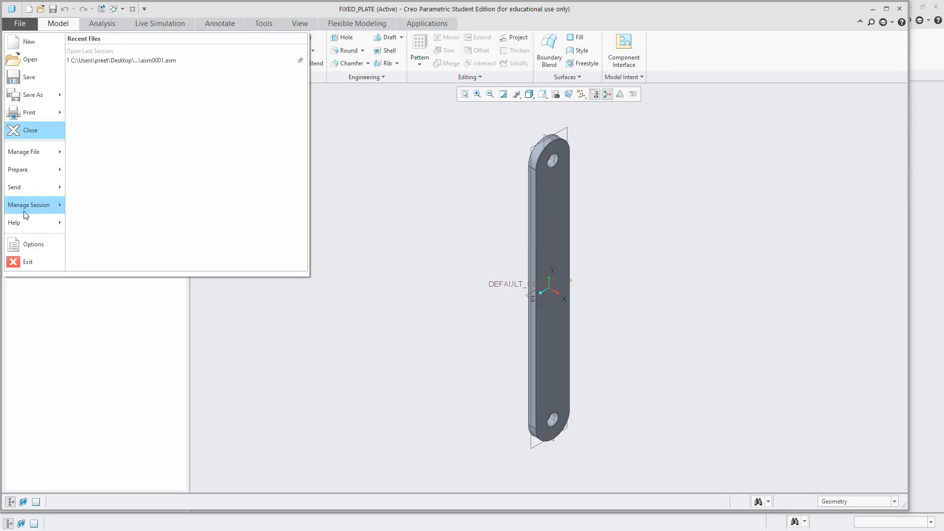
mouse_move(34, 172)
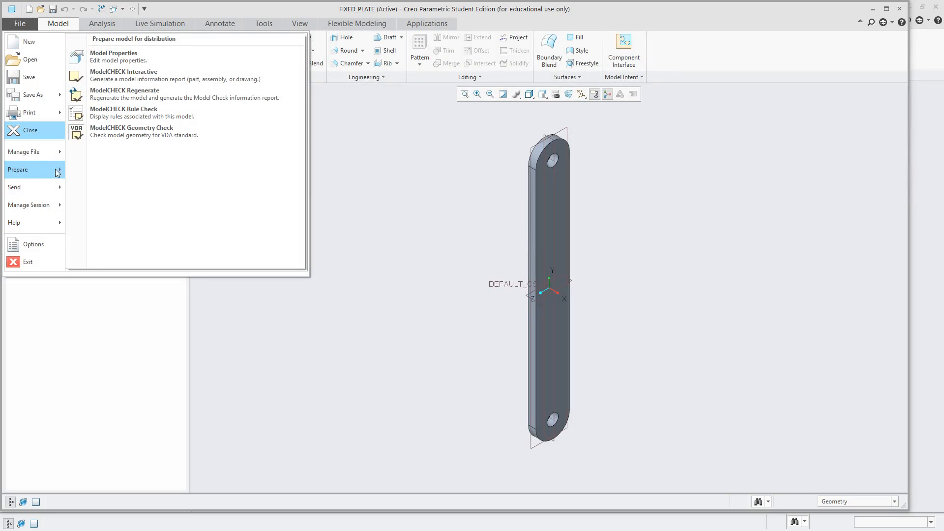
mouse_move(35, 153)
left_click(102, 56)
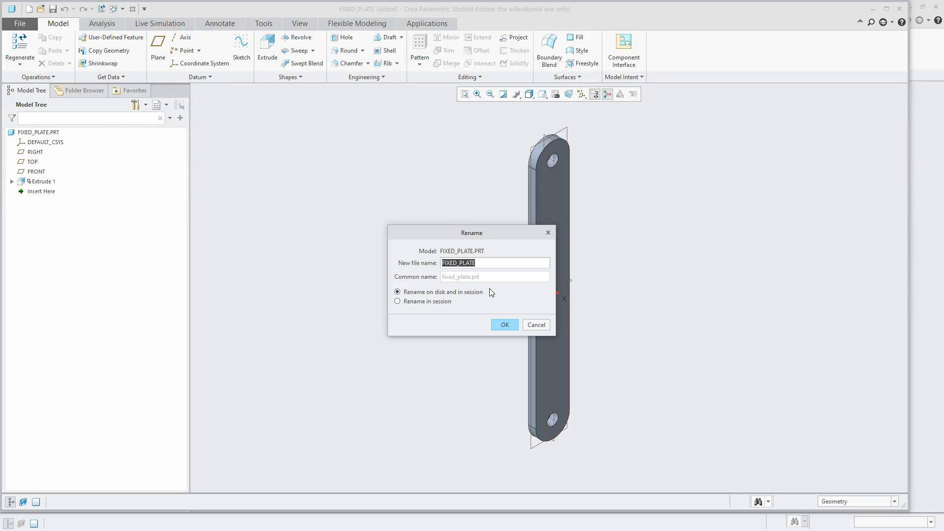
type("CR")
type("ANk")
type("K")
left_click(504, 323)
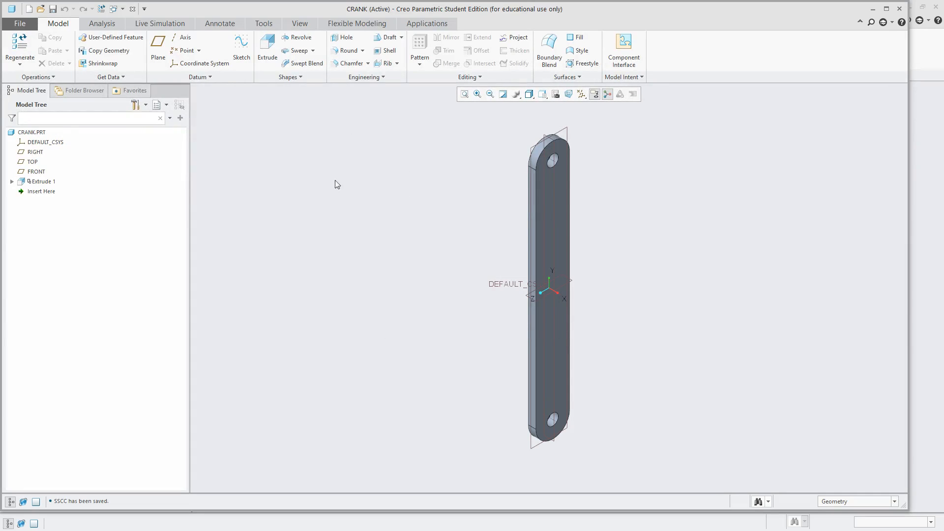
left_click(300, 24)
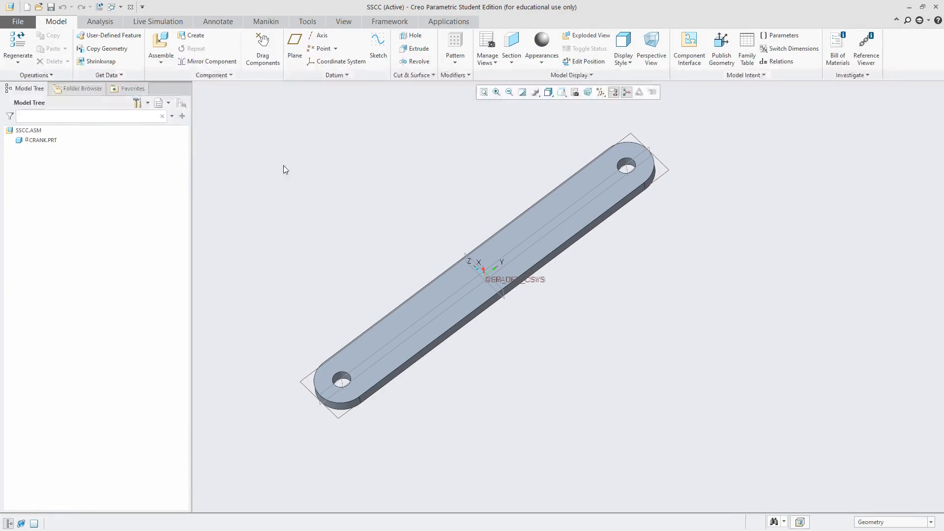
Step: Save the SSCC assembly and try to erase all objects not displayed from the session
left_click(190, 35)
left_click(891, 407)
left_click(52, 8)
left_click(18, 21)
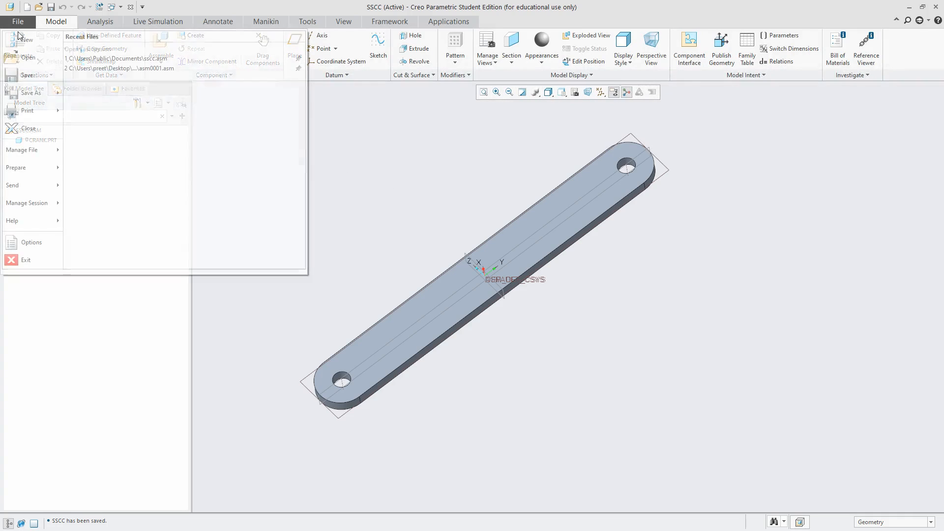
mouse_move(27, 202)
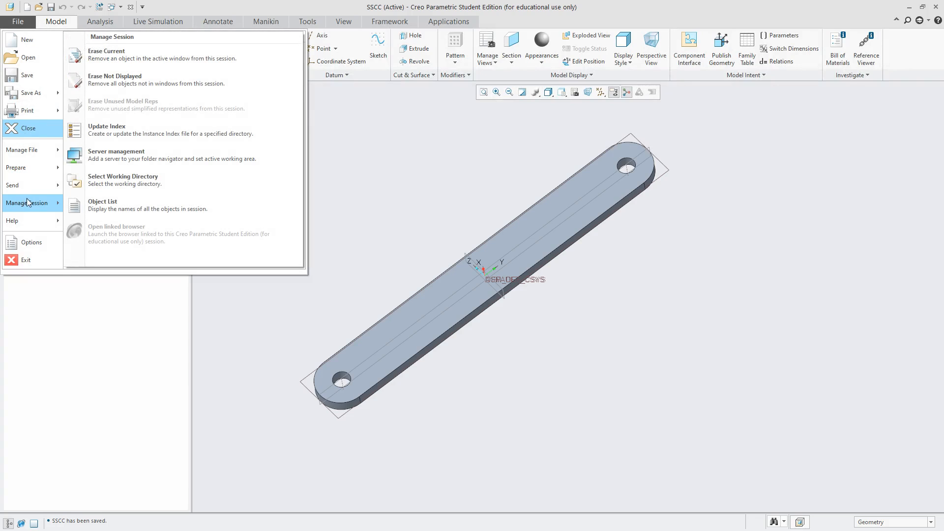
left_click(104, 81)
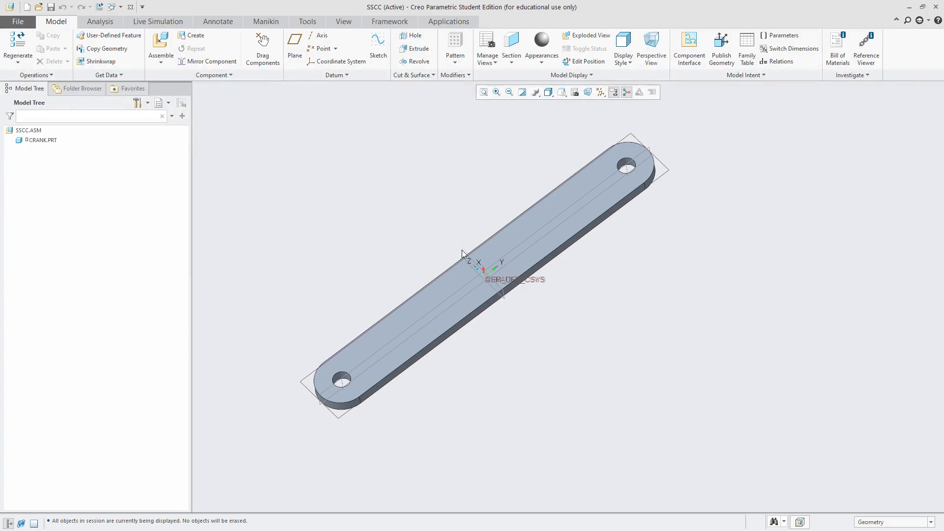
left_click(17, 21)
left_click(446, 198)
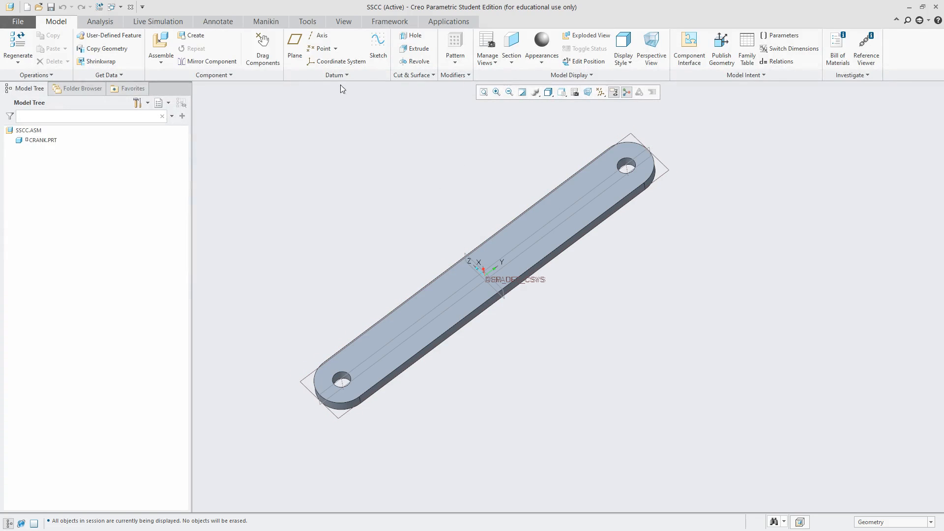
Step: Create a solid part component named Fix_Plate by copying solid_part_mmks.prt, and leave it in the assembly without constraints
left_click(192, 35)
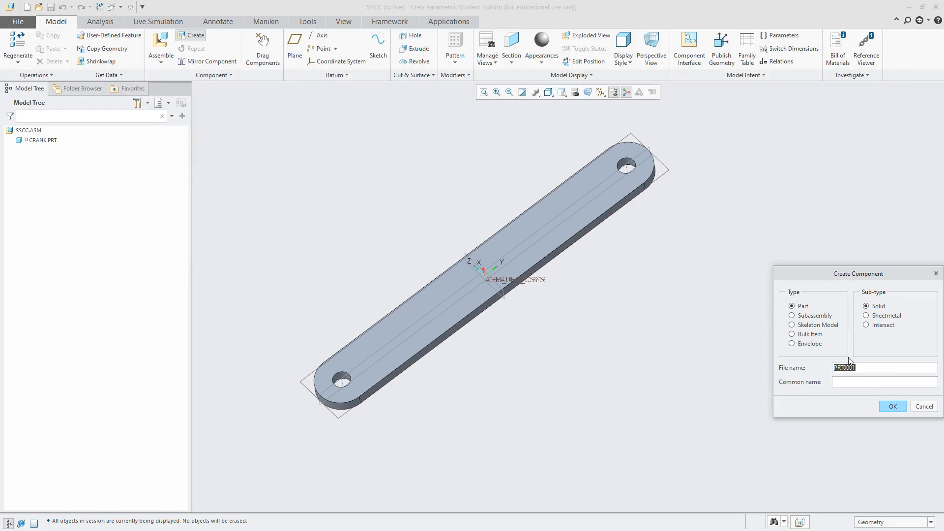
type("flC")
type("X")
type("ix")
type("_Plate")
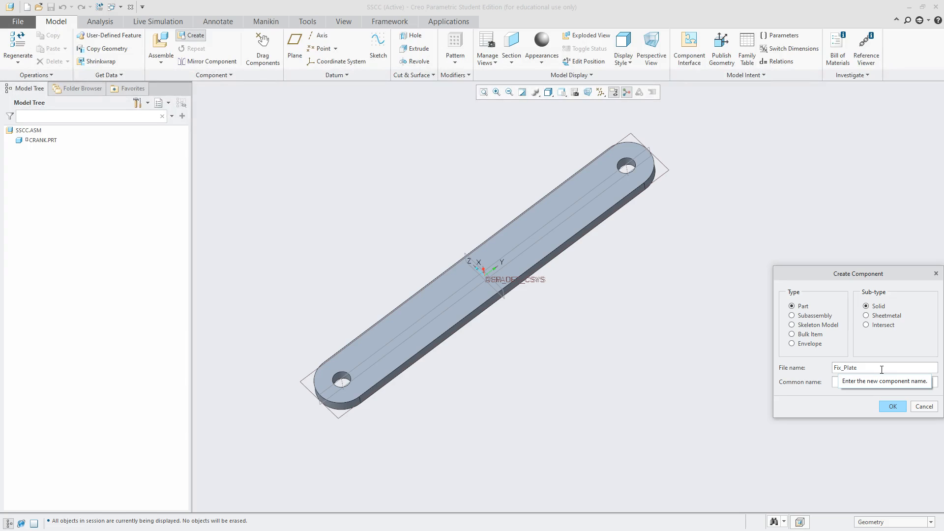
middle_click(861, 427)
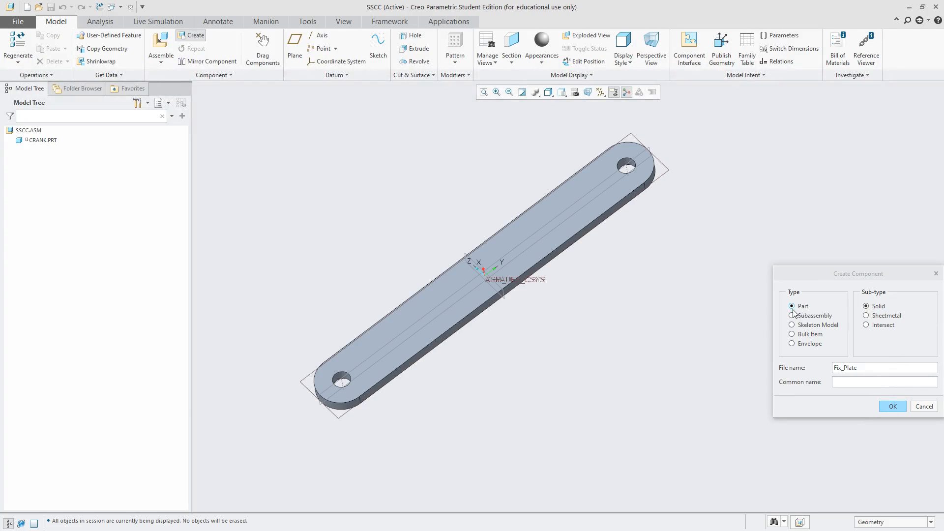
left_click(899, 407)
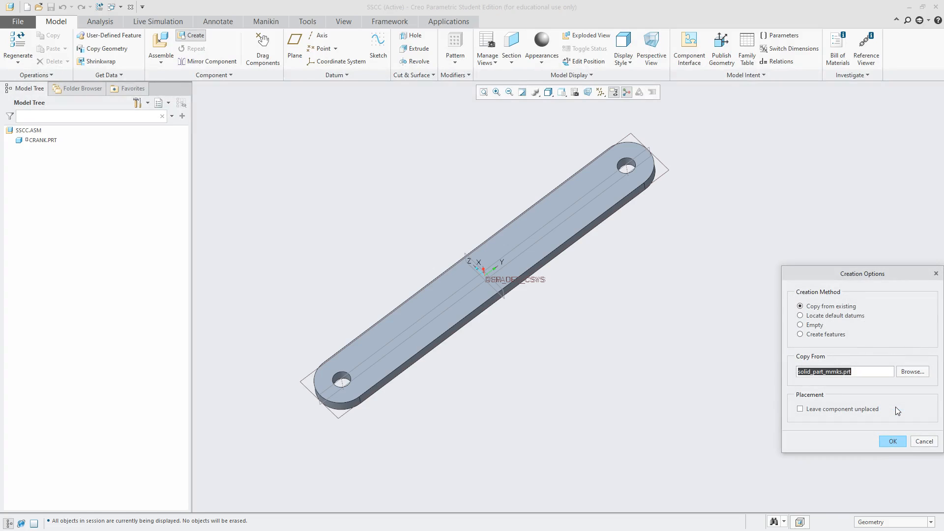
left_click(892, 441)
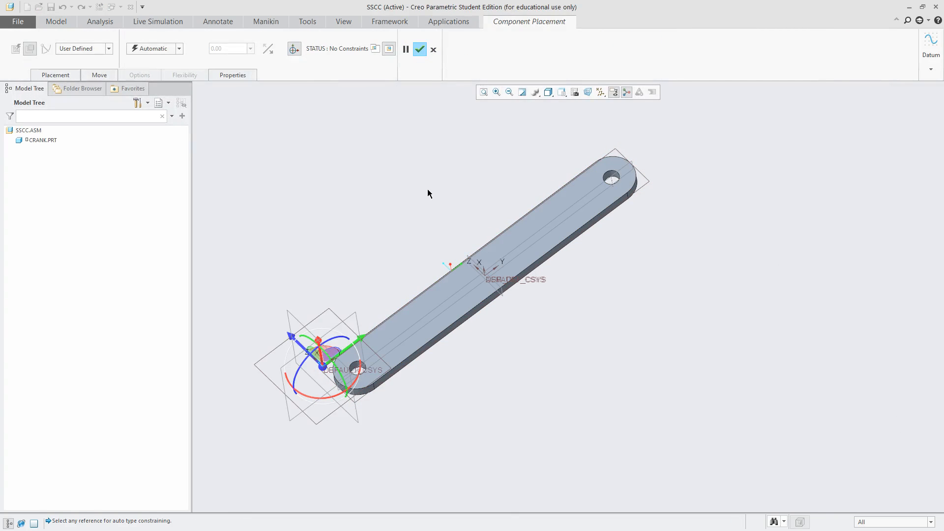
left_click(419, 49)
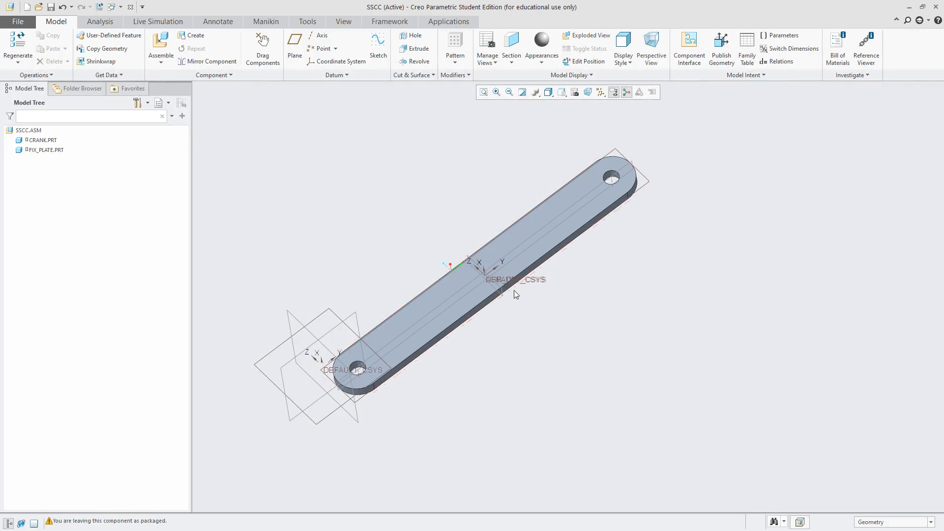
Step: Activate the Fix_Plate part, start an Extrude sketch in it, and orient the sketch plane parallel to the screen
mouse_move(514, 293)
middle_mouse_down()
mouse_move(463, 335)
mouse_move(513, 291)
middle_mouse_up()
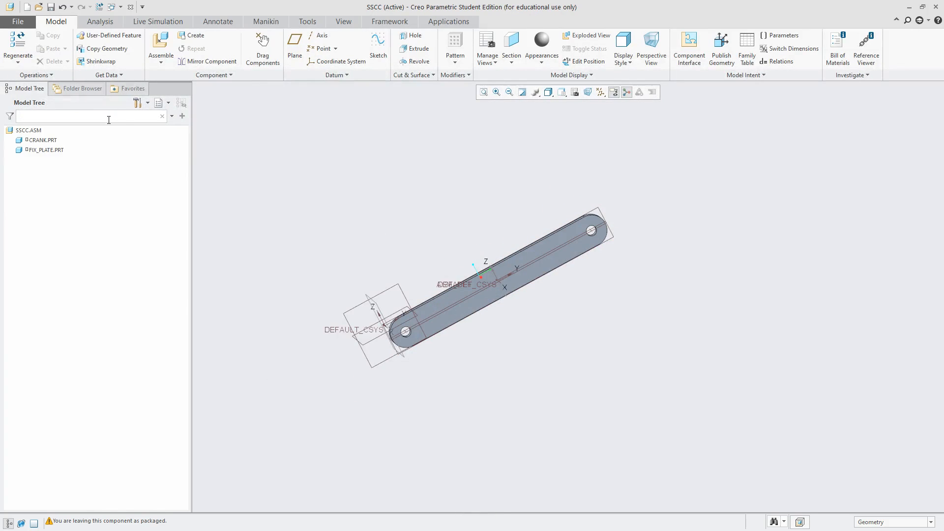
left_click(59, 149)
left_click(62, 101)
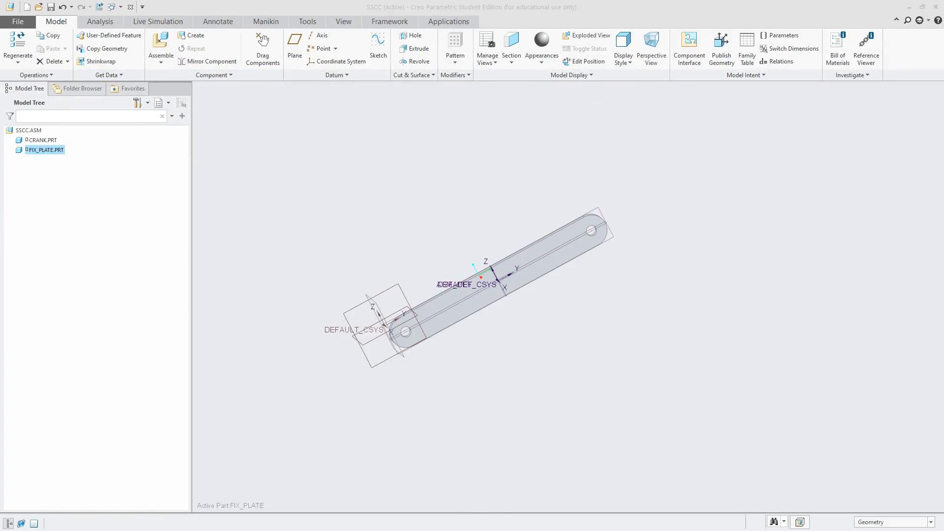
left_click(266, 46)
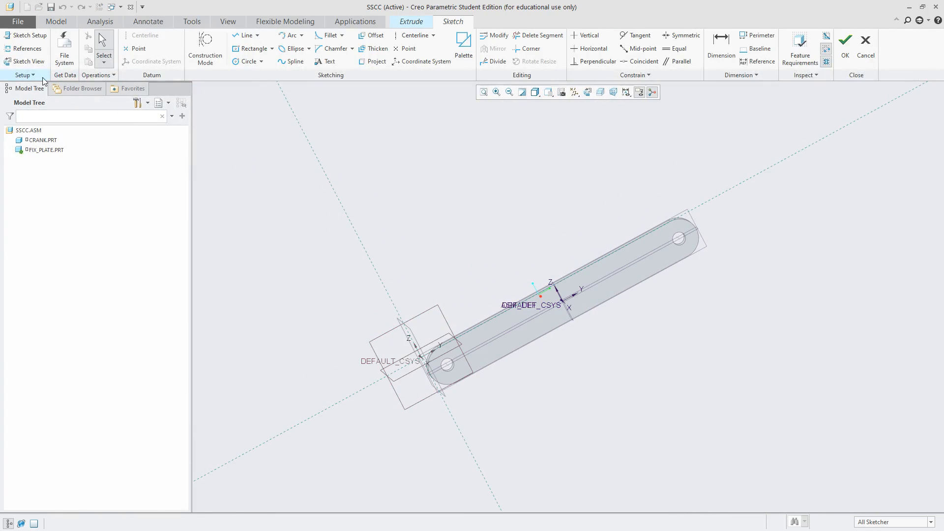
left_click(27, 62)
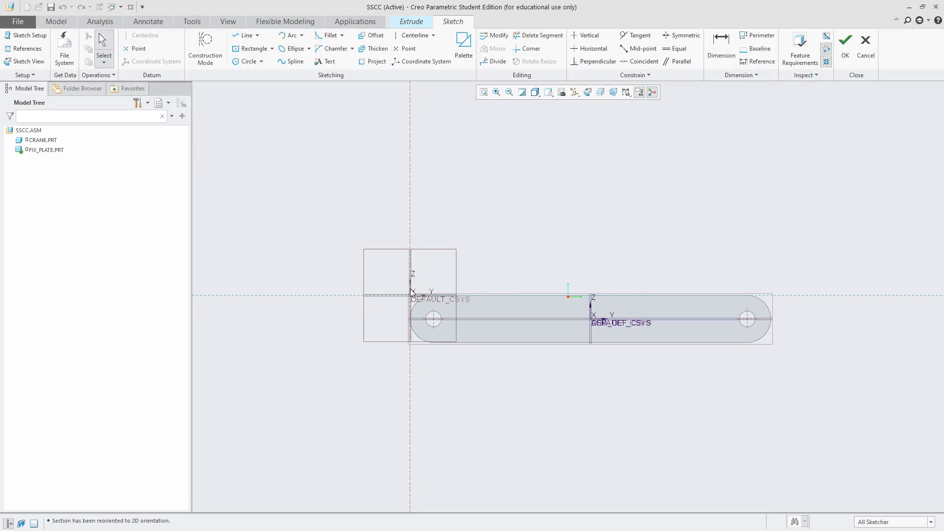
Step: Sketch a center rectangle about 1709 x 1145 mm, centred on the Fix_Plate part's origin
scroll(527, 238, "down", 2)
scroll(431, 261, "up", 4)
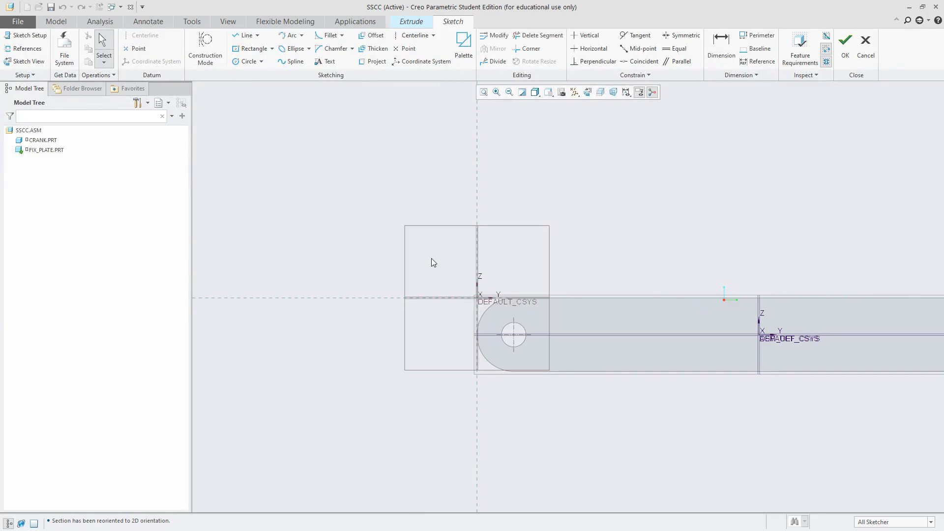
left_click(251, 49)
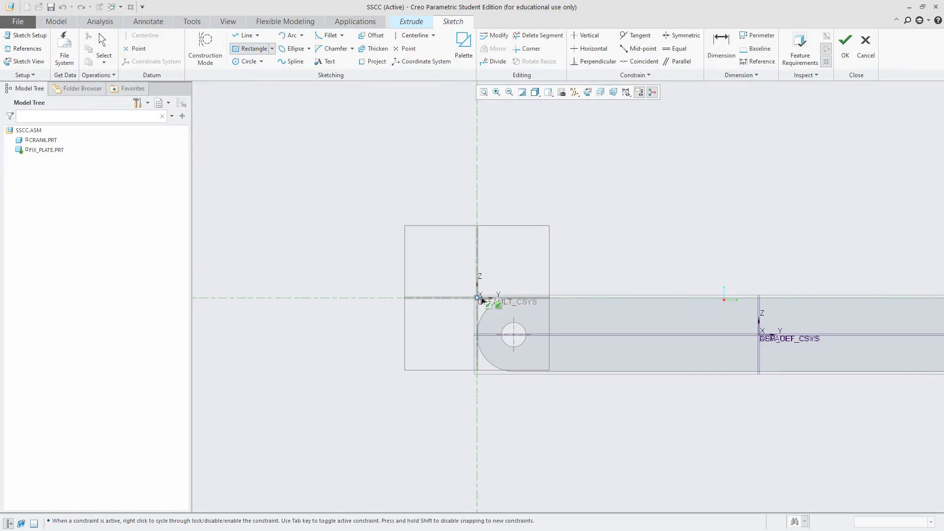
left_click(477, 298)
scroll(381, 238, "down", 4)
scroll(605, 256, "down", 4)
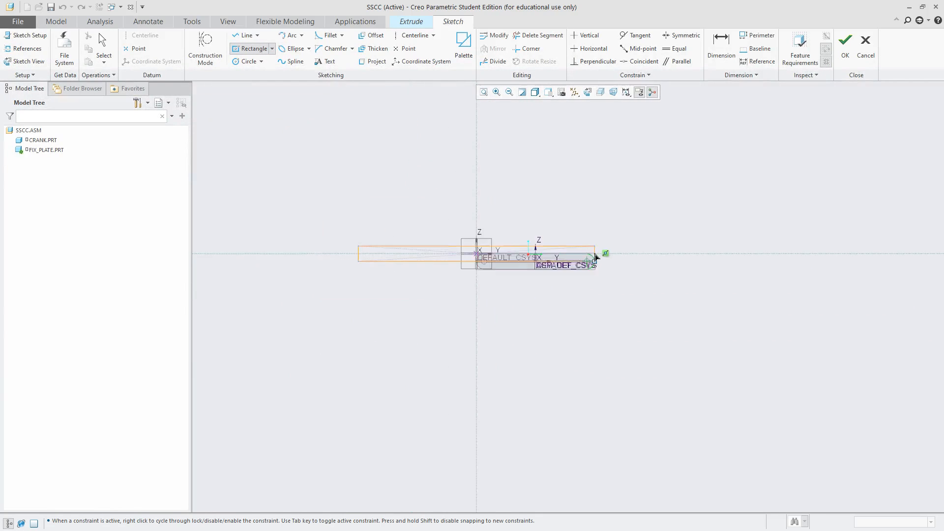
left_click(707, 378)
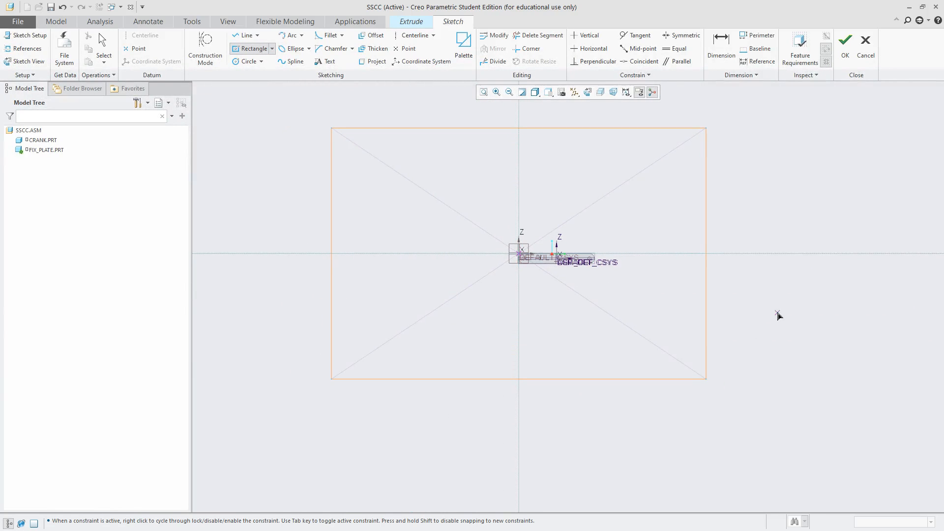
middle_click(772, 313)
Step: Set the rectangle's width to 1500 mm and its height to 900 mm, and finish the sketch
double_click(480, 350)
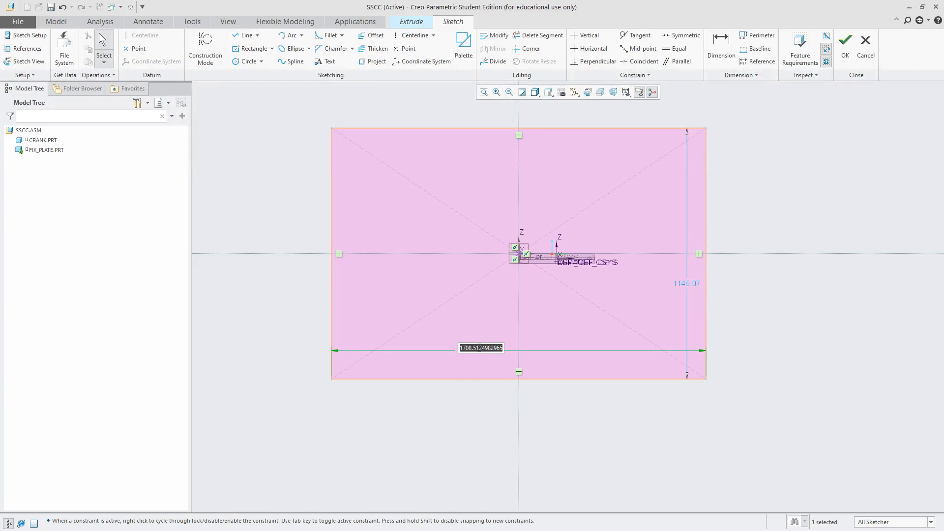
type("1500")
key("Return")
double_click(660, 284)
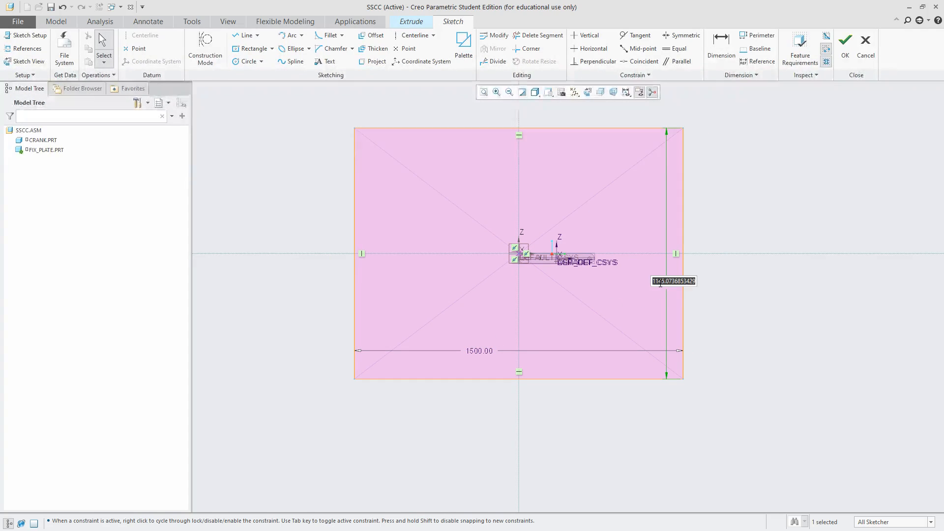
type("900")
key("Return")
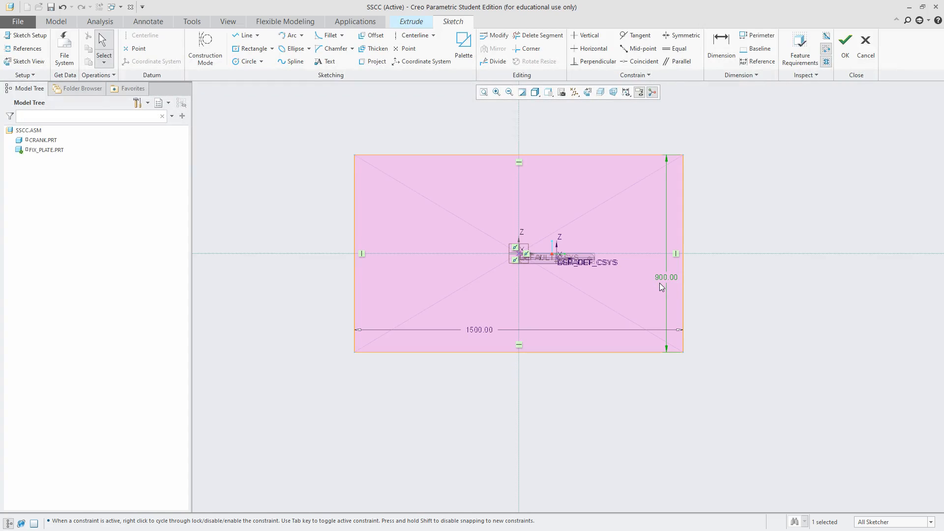
left_click(845, 43)
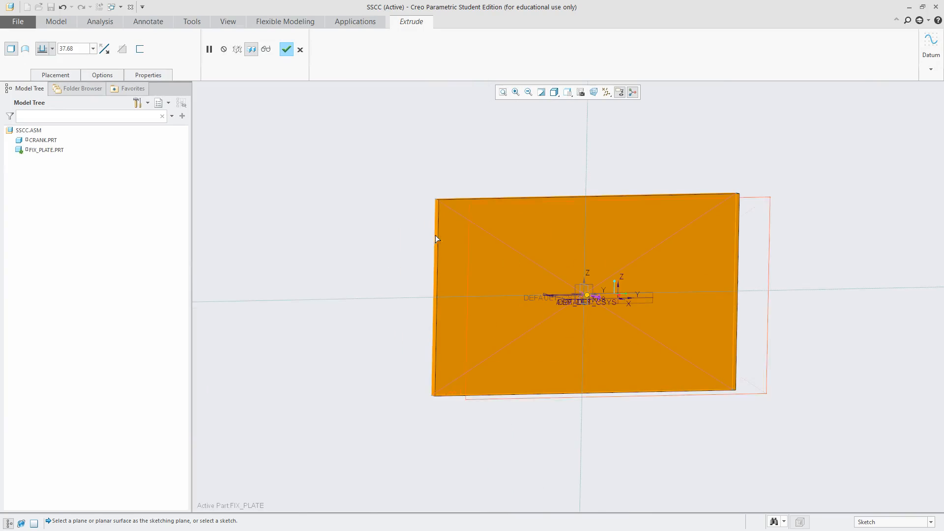
Step: Extrude the Fix_Plate rectangle symmetrically about its sketch plane with a depth of 15 mm
left_click(52, 49)
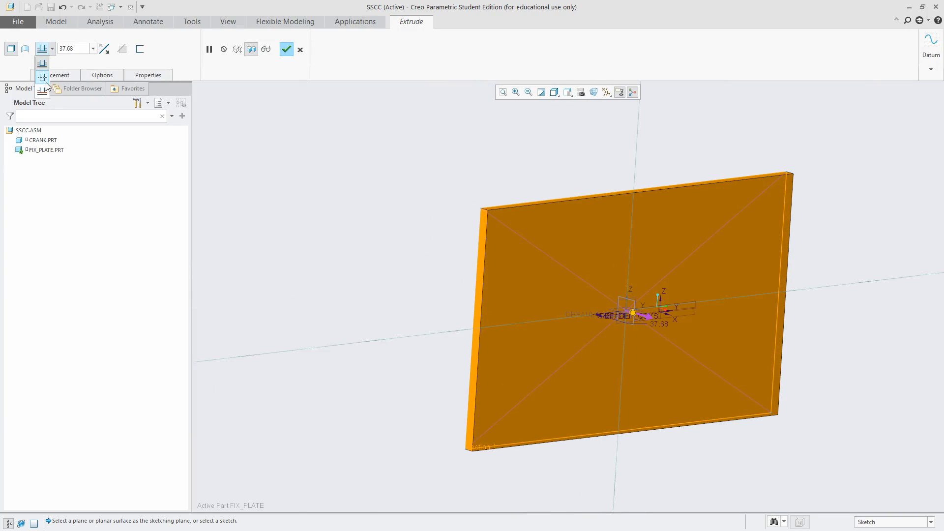
left_click(47, 78)
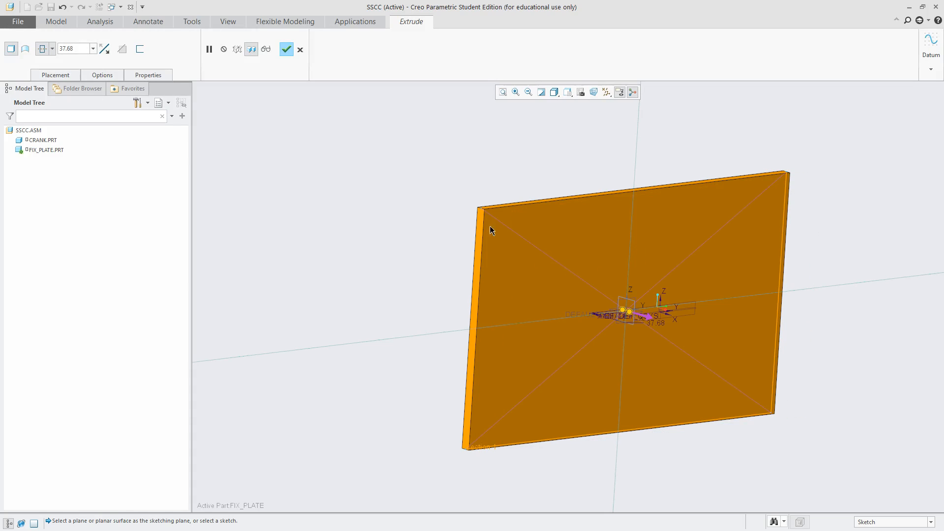
double_click(75, 48)
type("15")
key("Return")
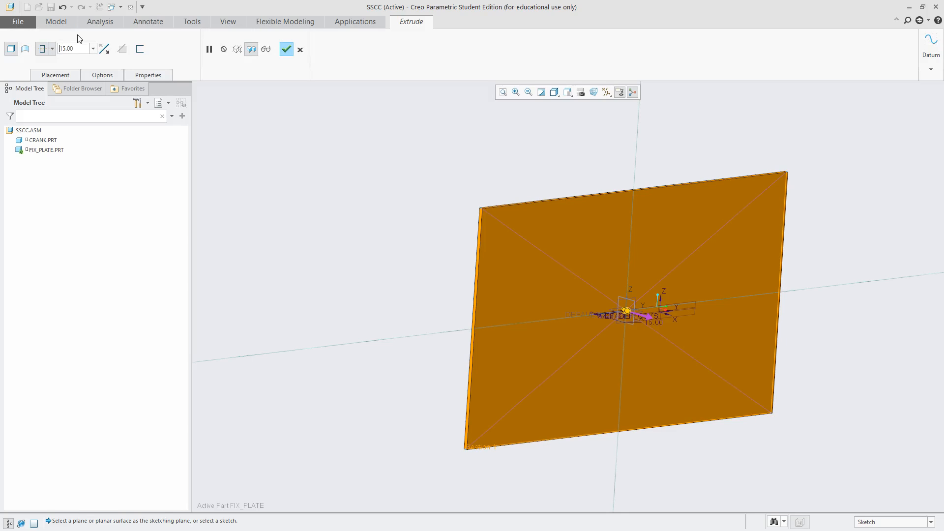
left_click(287, 49)
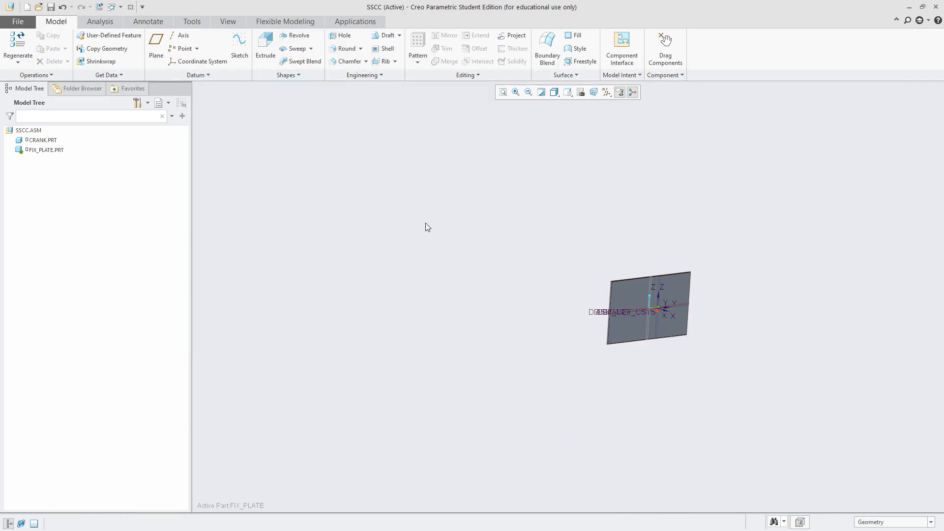
Step: Reactivate the top-level SSCC assembly and reorder the components so that CRANK comes after FIX_PLATE
left_click(30, 127)
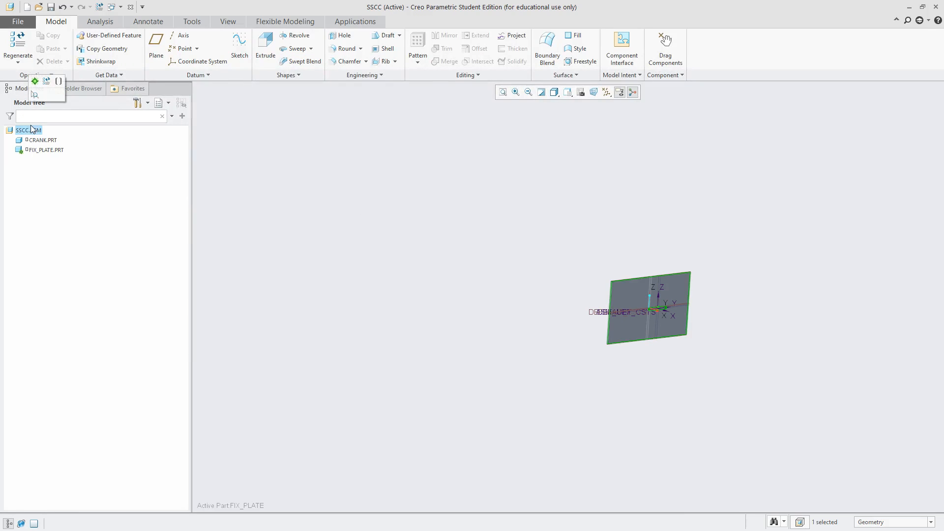
left_click(34, 83)
scroll(697, 255, "up", 5)
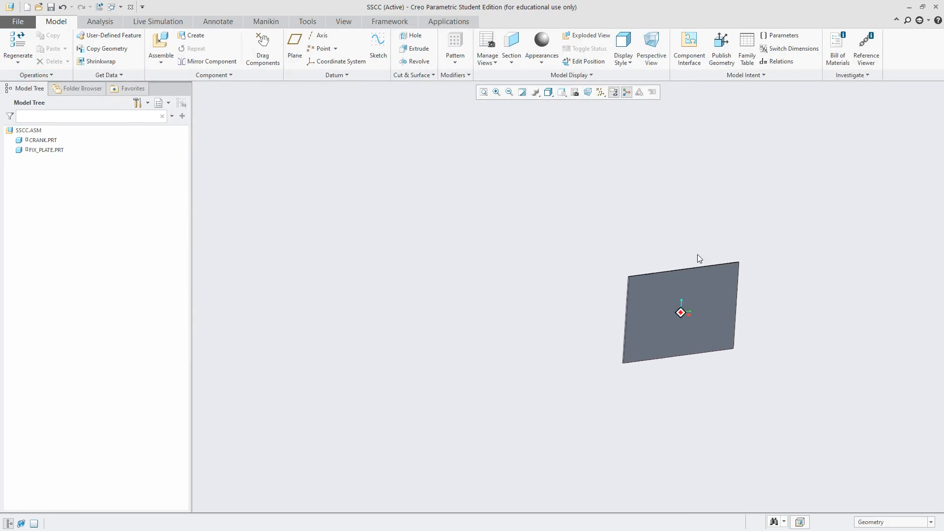
left_click(57, 150)
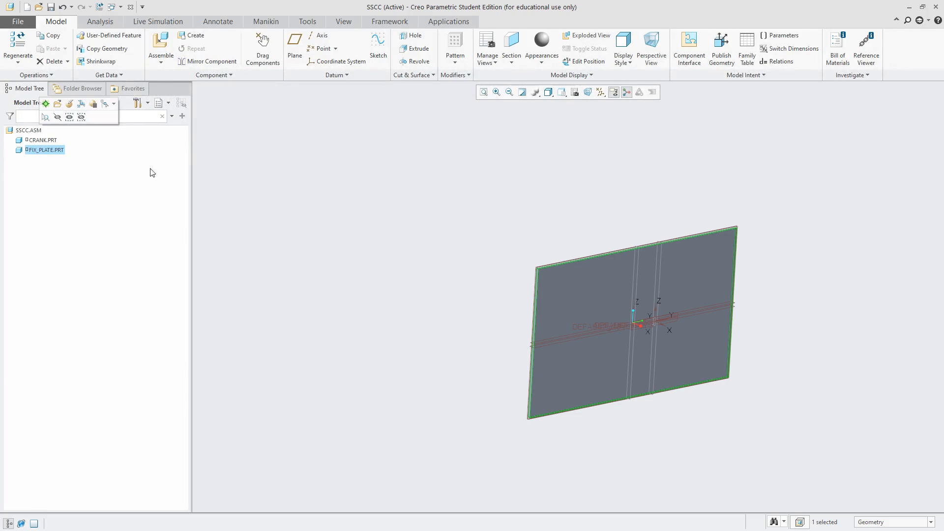
left_click(284, 193)
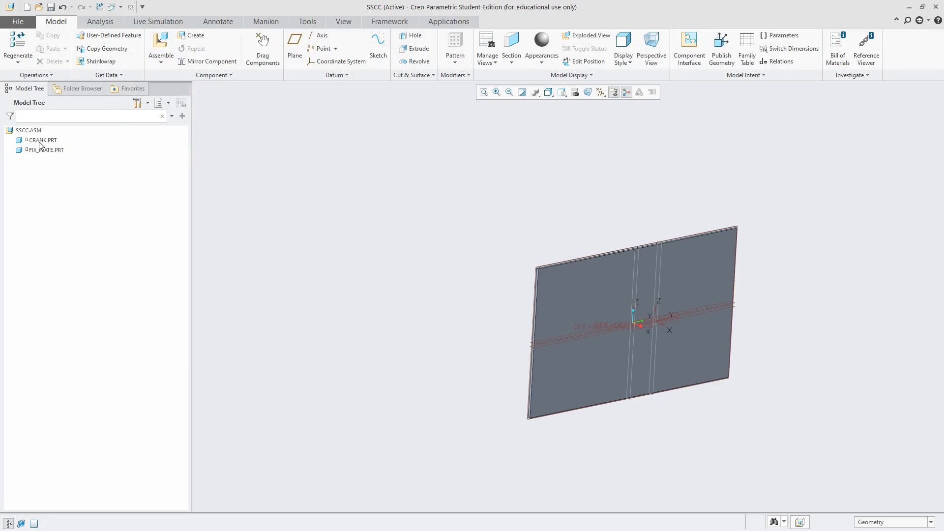
left_click(41, 141)
left_click_drag(44, 143, 44, 154)
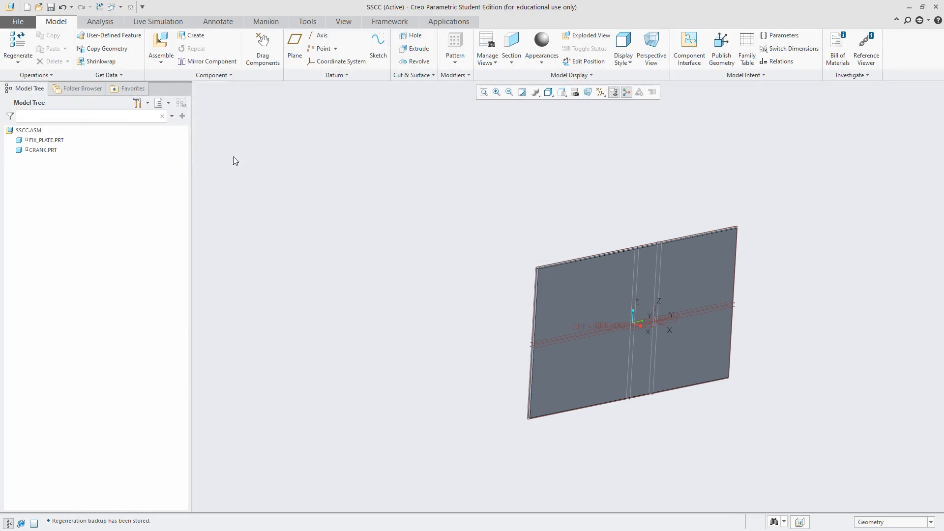
Step: Redefine the placement of FIX_PLATE and constrain it at the assembly's default location with a Default constraint
left_click(34, 142)
left_click(74, 93)
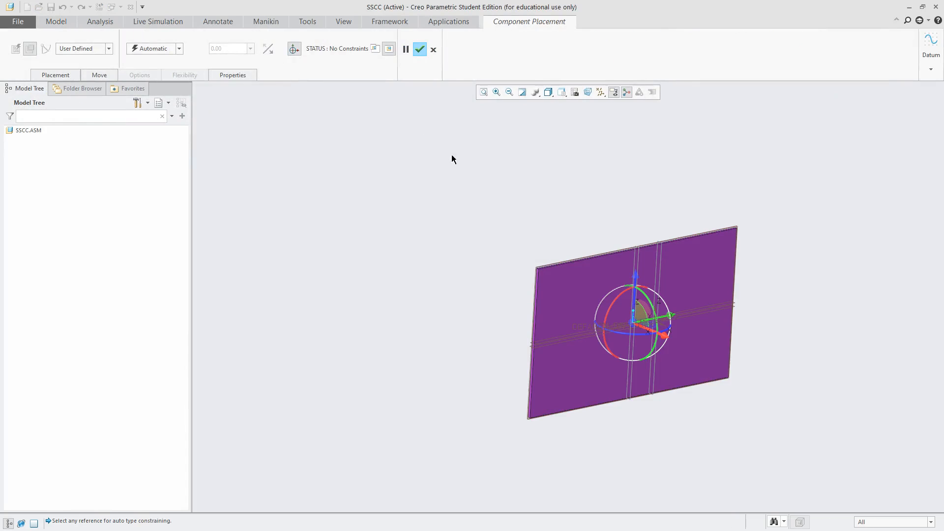
left_click(179, 48)
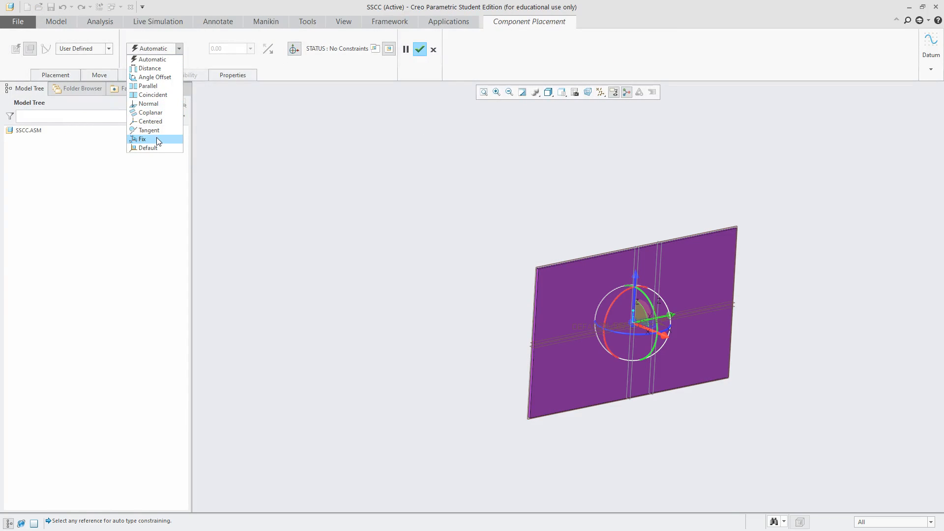
left_click(157, 147)
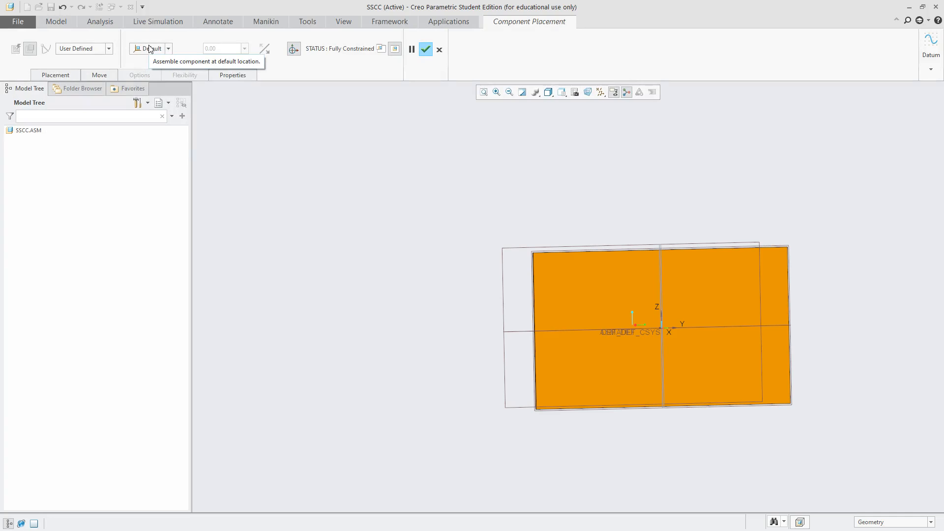
left_click(426, 49)
Step: Set the default model orientation to Isometric in the model display options and save the settings to a configuration file
middle_click_drag(441, 180, 392, 177)
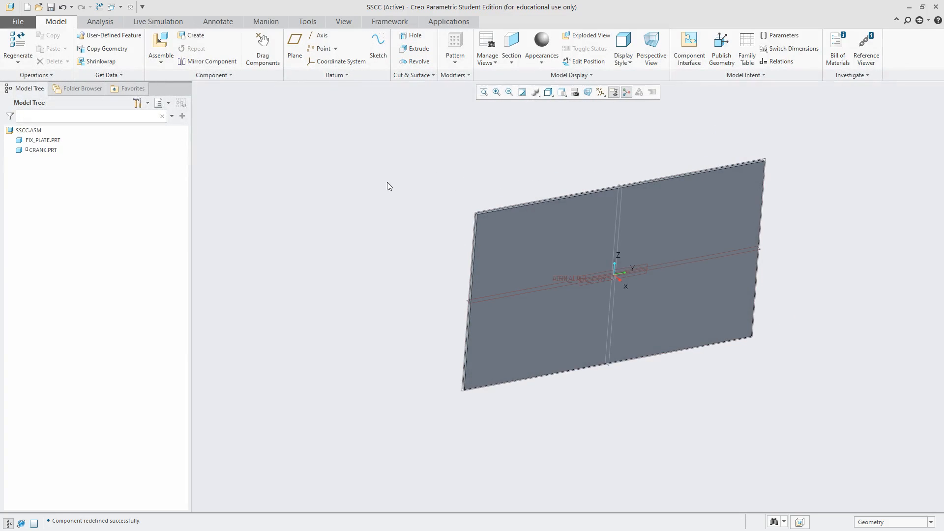
key("ctrl+d")
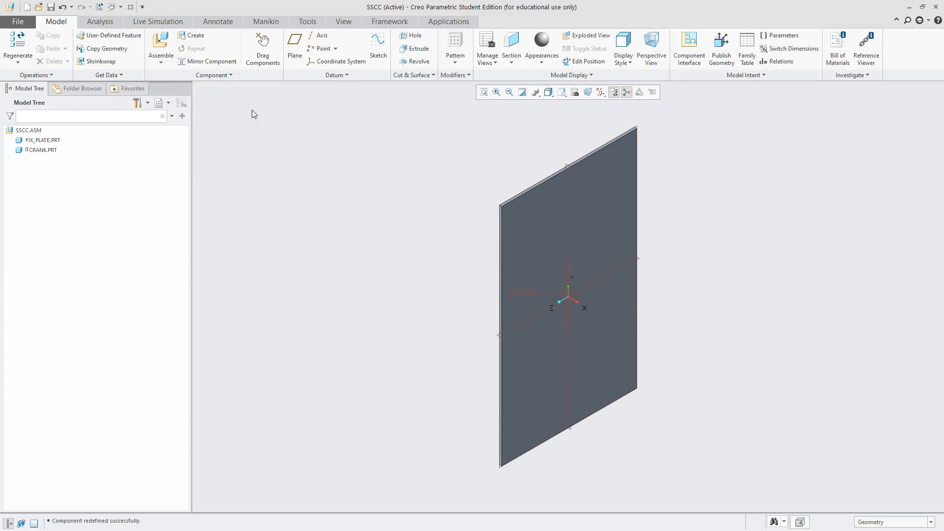
left_click(23, 23)
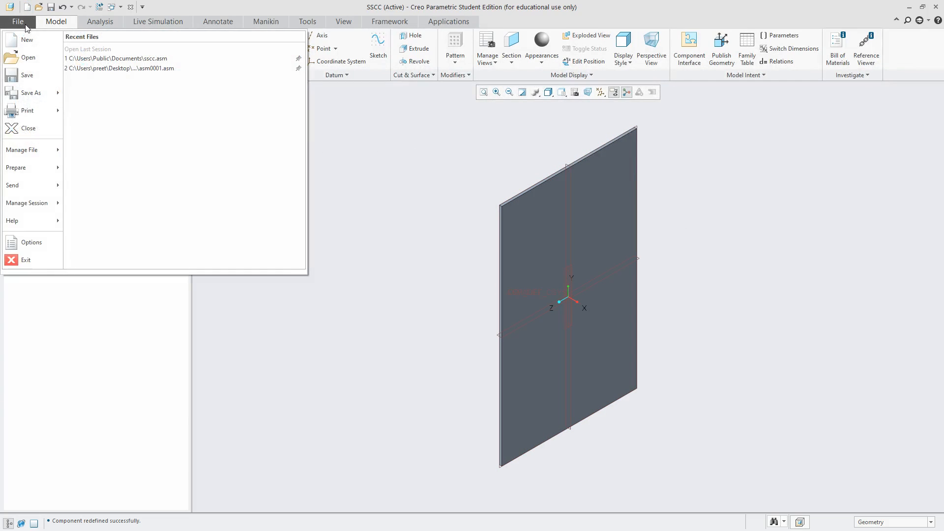
left_click(31, 242)
left_click(252, 128)
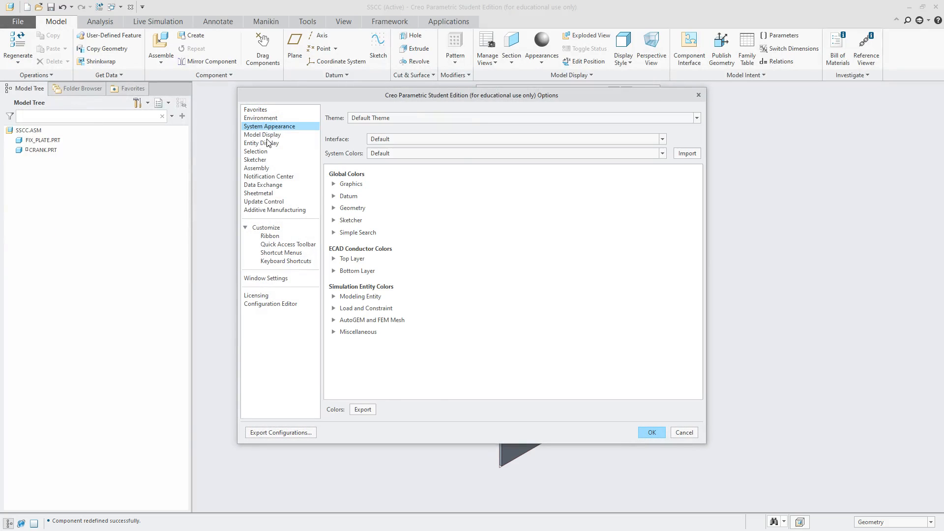
left_click(267, 141)
left_click(279, 135)
left_click(428, 135)
left_click(447, 154)
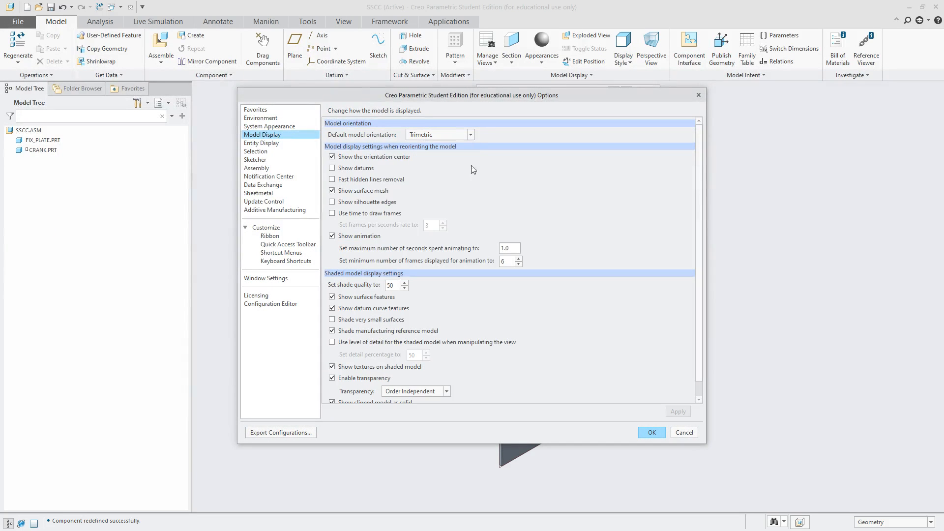
left_click(426, 136)
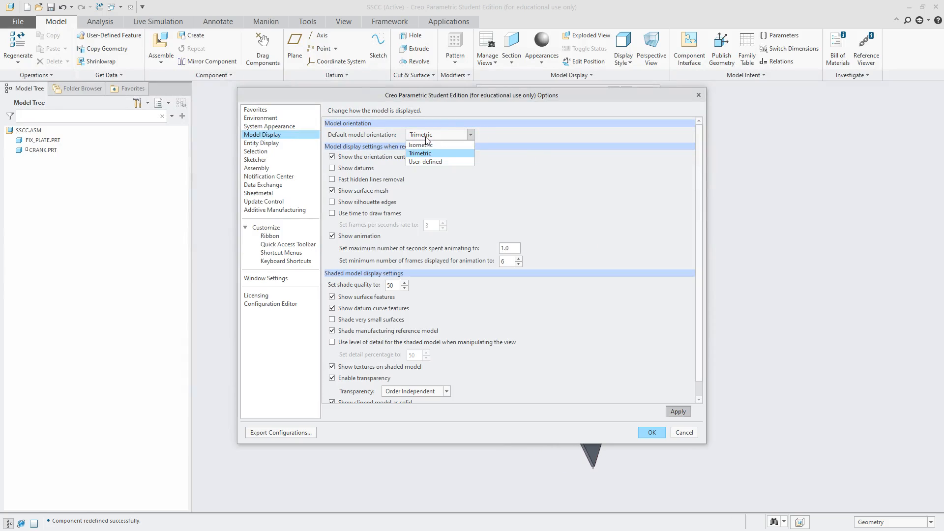
left_click(421, 145)
left_click(654, 431)
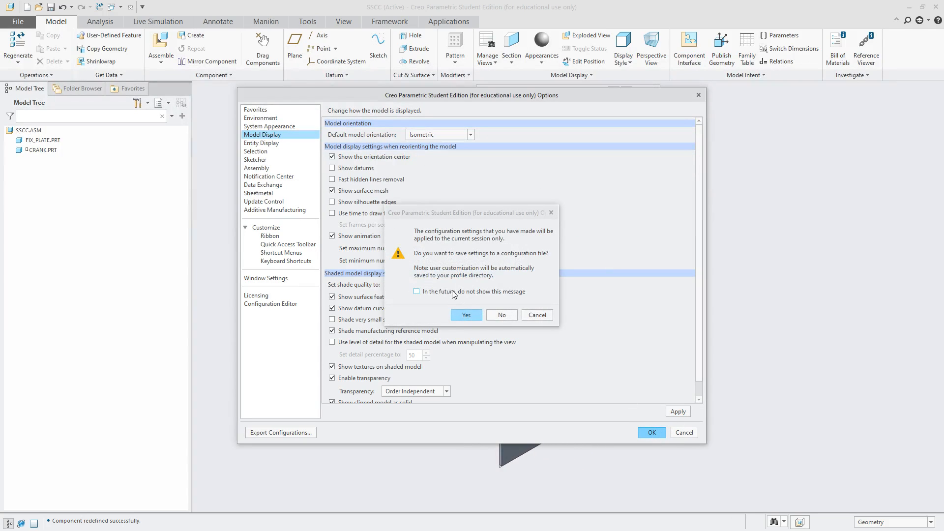
left_click(466, 315)
left_click(559, 395)
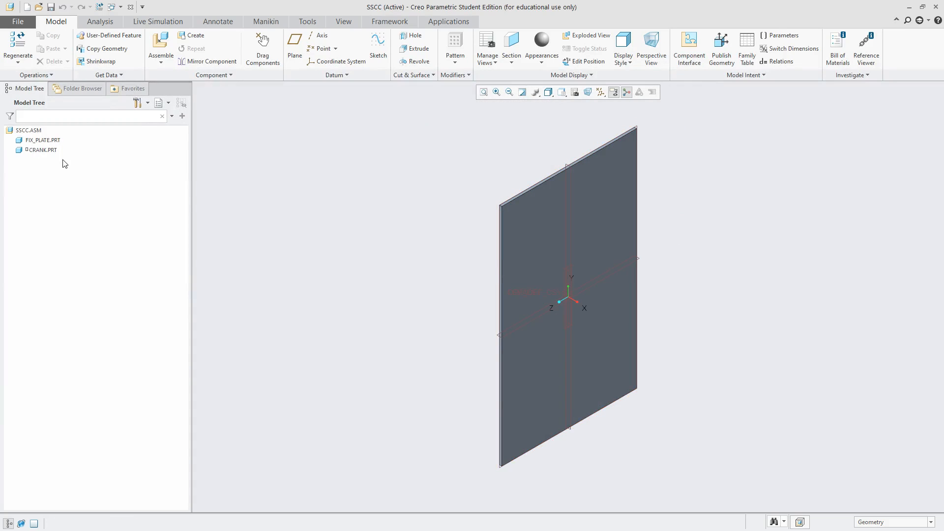
Step: Redefine the placement of CRANK by moving it away from the plate, in front of it, and leave it without constraints
left_click(35, 150)
left_click(58, 98)
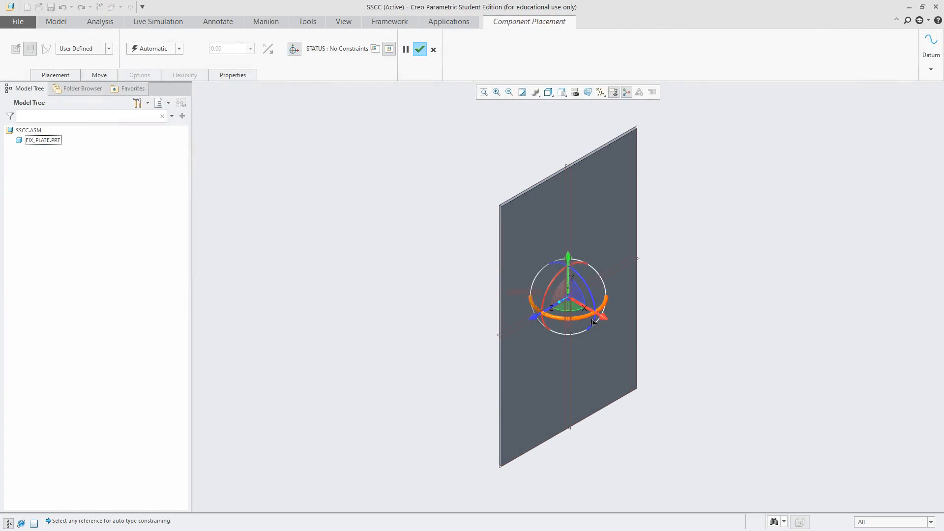
left_click_drag(600, 317, 825, 379)
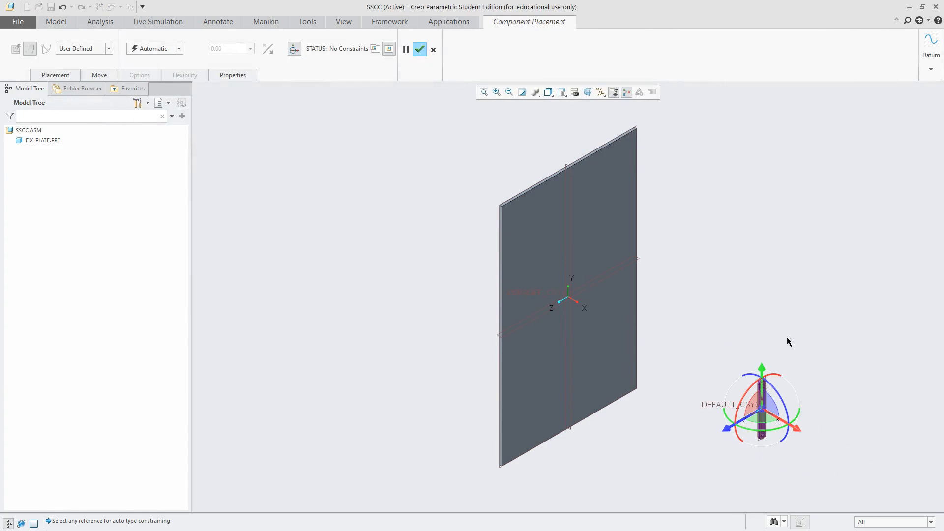
middle_click(789, 284)
Step: Dismiss the selection filter tip, opting not to show it in the future, and set the selection filter to Feature
left_click(579, 206)
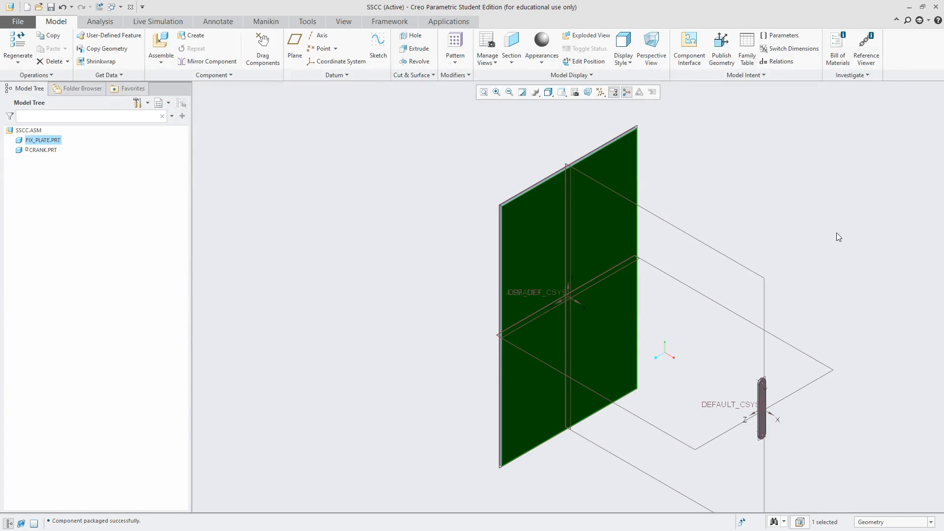
left_click(839, 237)
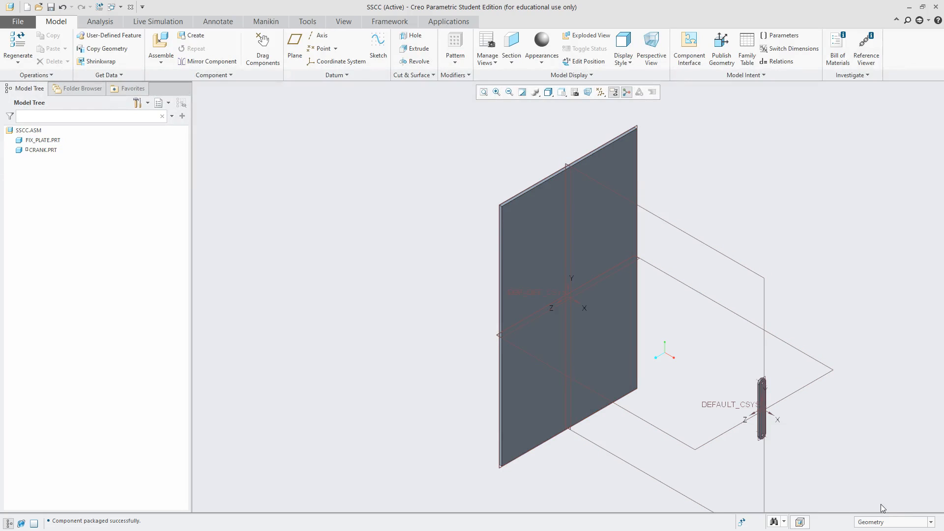
left_click(895, 522)
left_click(895, 358)
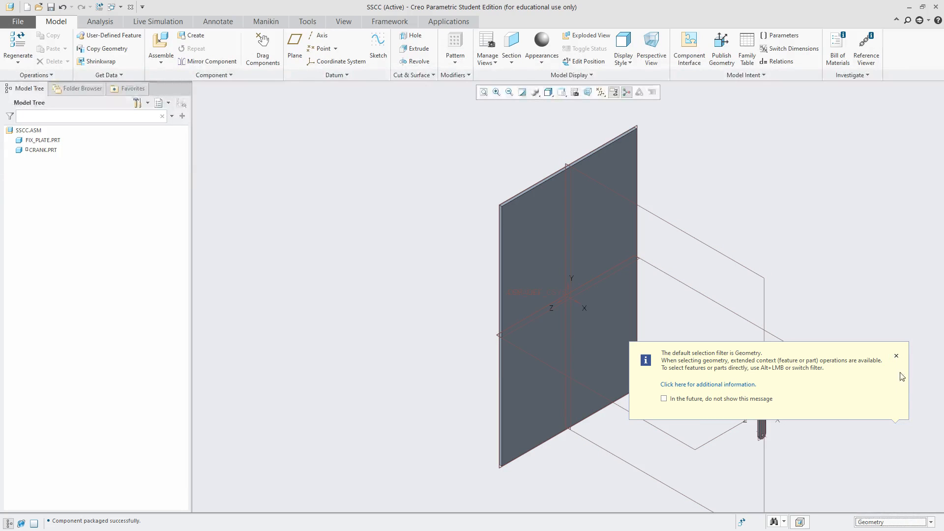
left_click(895, 355)
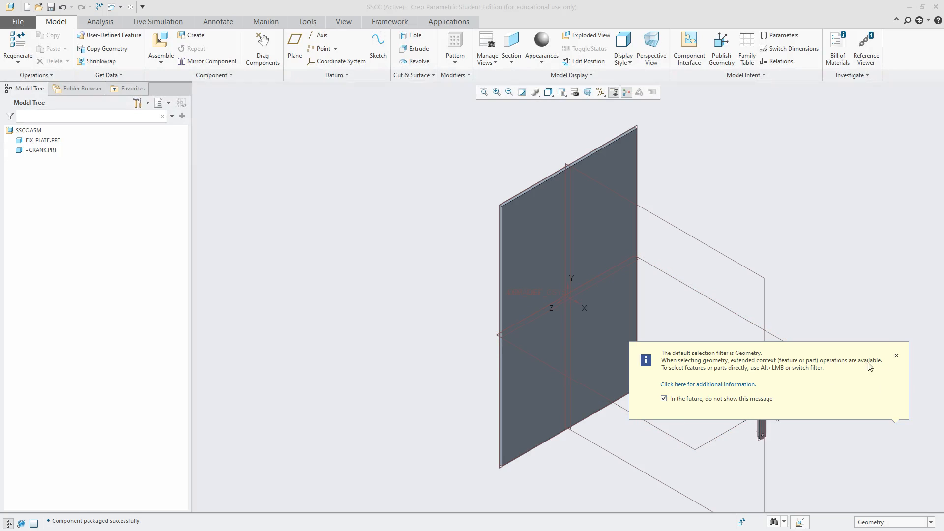
left_click(896, 356)
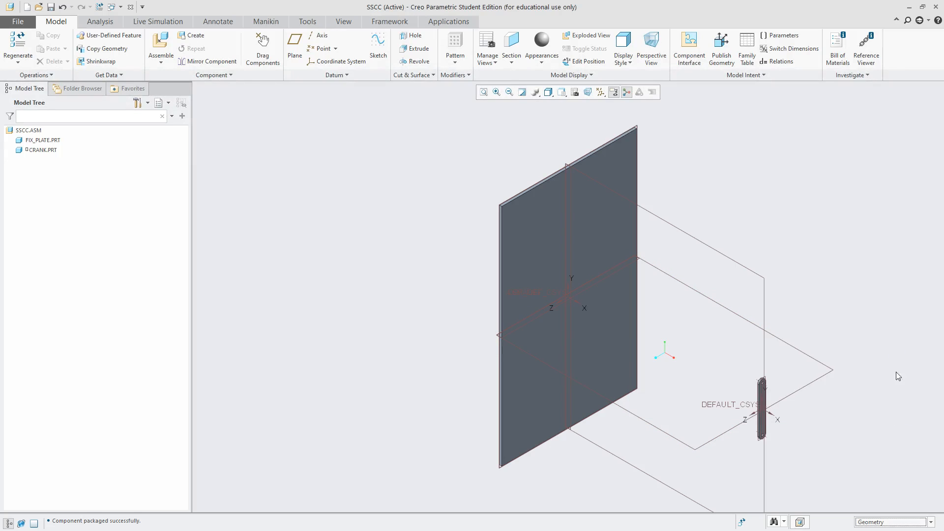
left_click(897, 523)
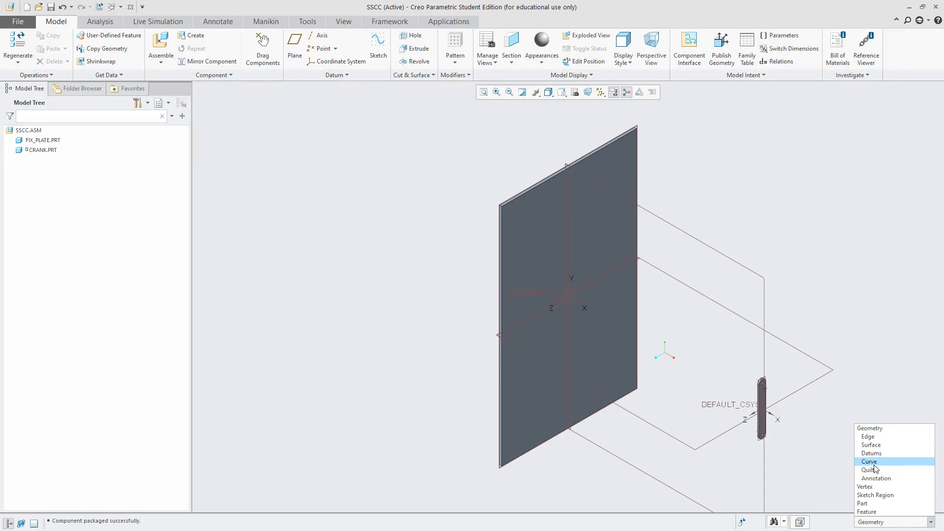
left_click(879, 512)
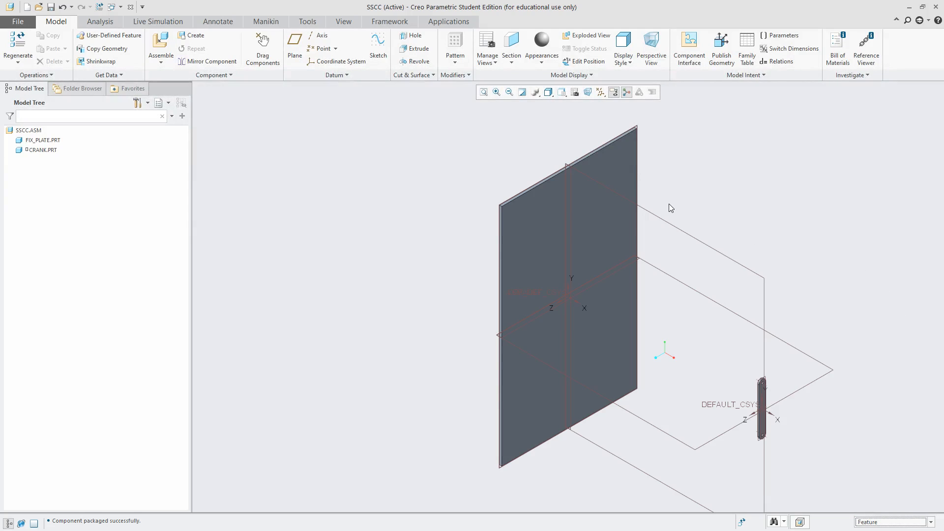
Step: Edit the Fix_Plate extrusion's dimensions, setting its horizontal length to 1600 mm and its vertical height to 900 mm, and regenerate
double_click(610, 155)
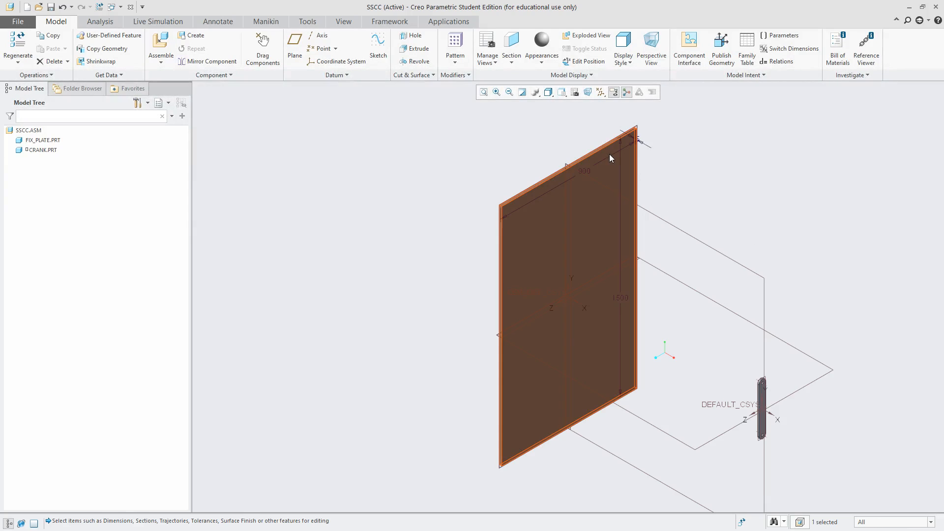
double_click(583, 172)
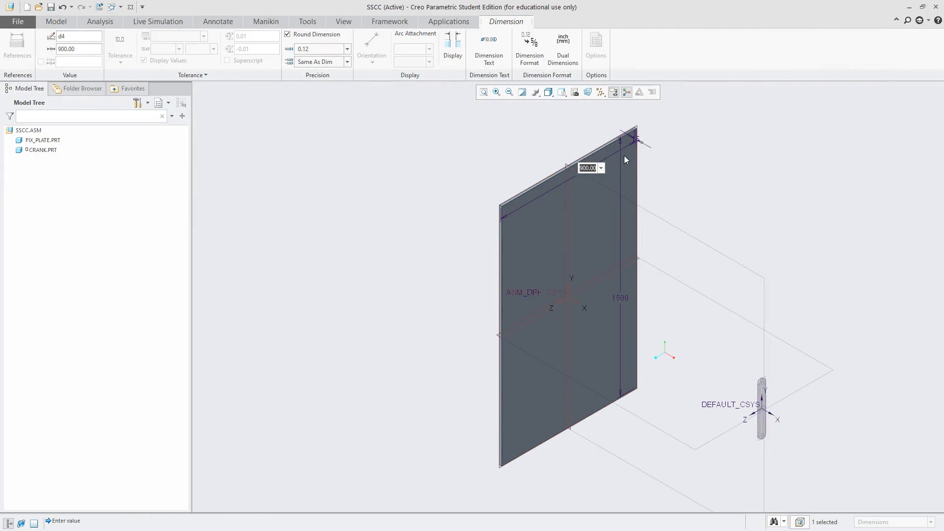
type("15")
key("BackSpace")
type("600")
key("Return")
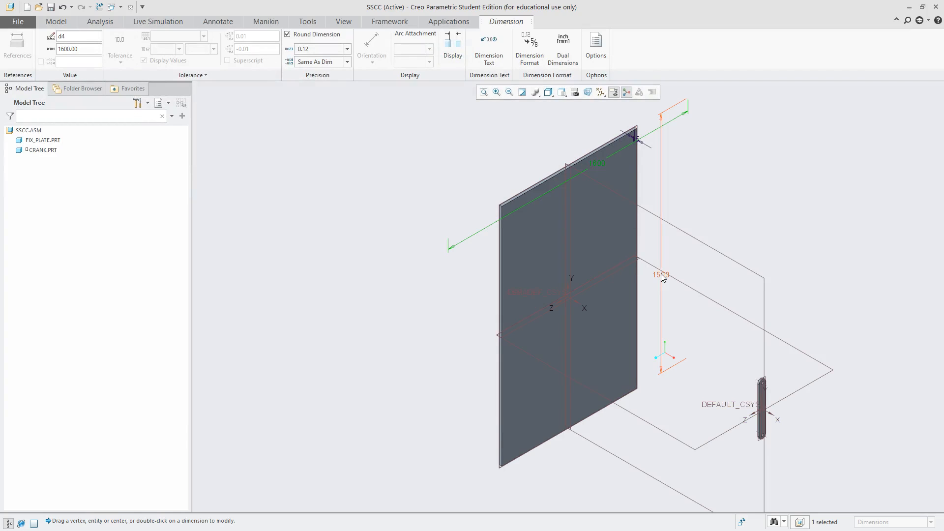
double_click(661, 275)
type("900")
key("Return")
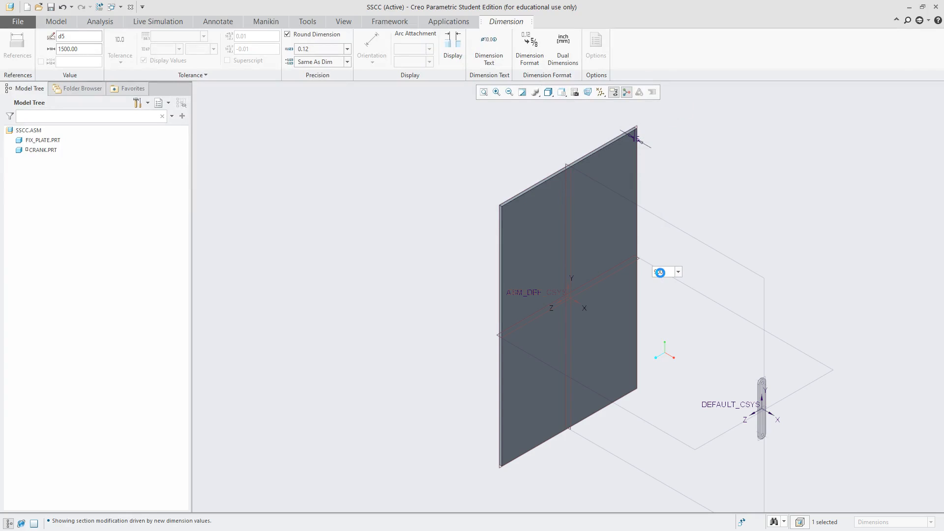
double_click(767, 166)
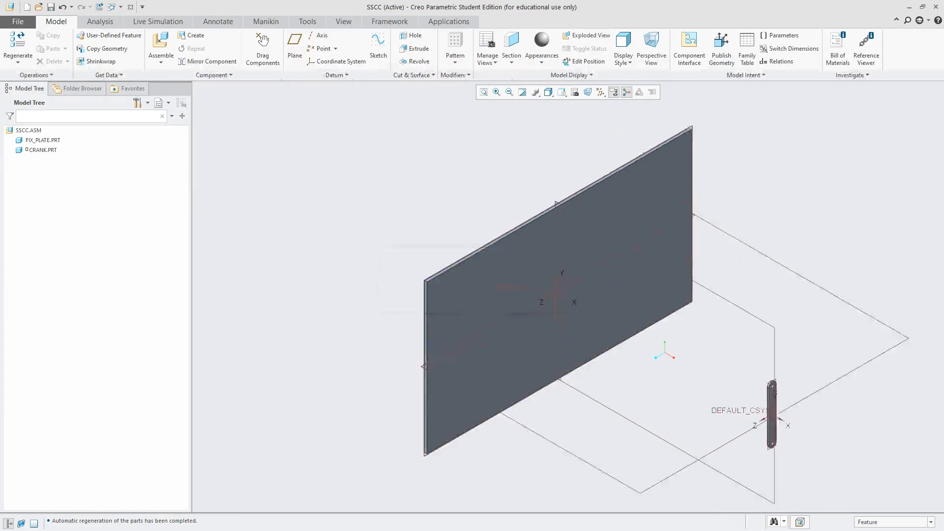
scroll(744, 183, "up", 4)
middle_click_drag(745, 183, 833, 164)
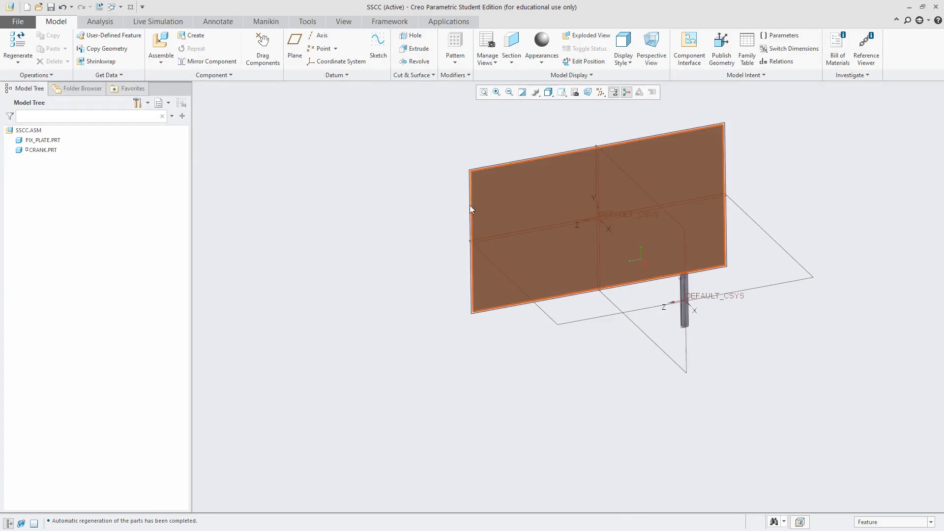
Step: Set the selection filter to Geometry and regenerate the SSCC assembly
left_click(25, 133)
left_click(34, 84)
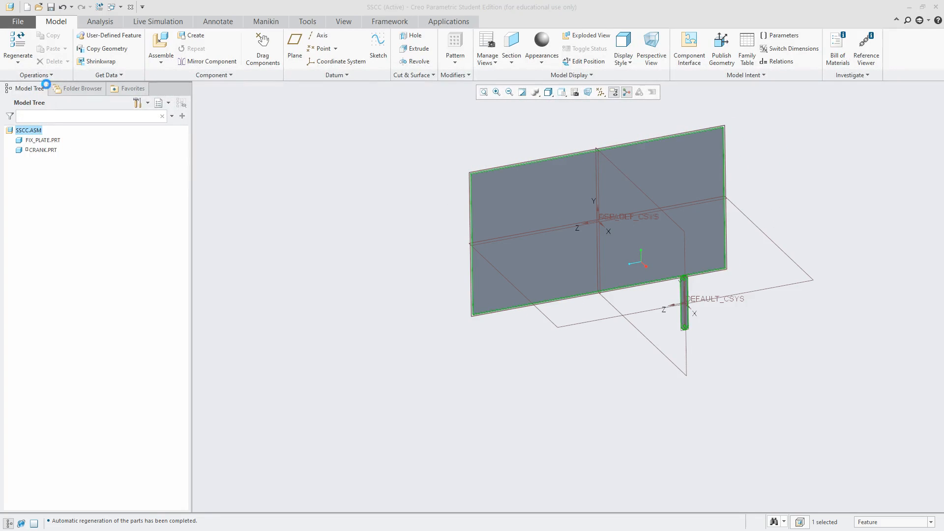
left_click(918, 399)
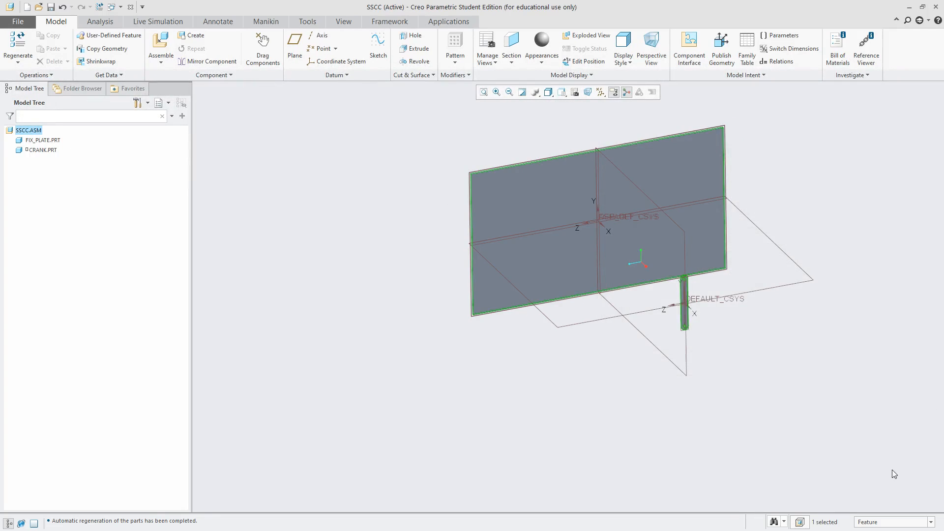
left_click(903, 522)
left_click(903, 433)
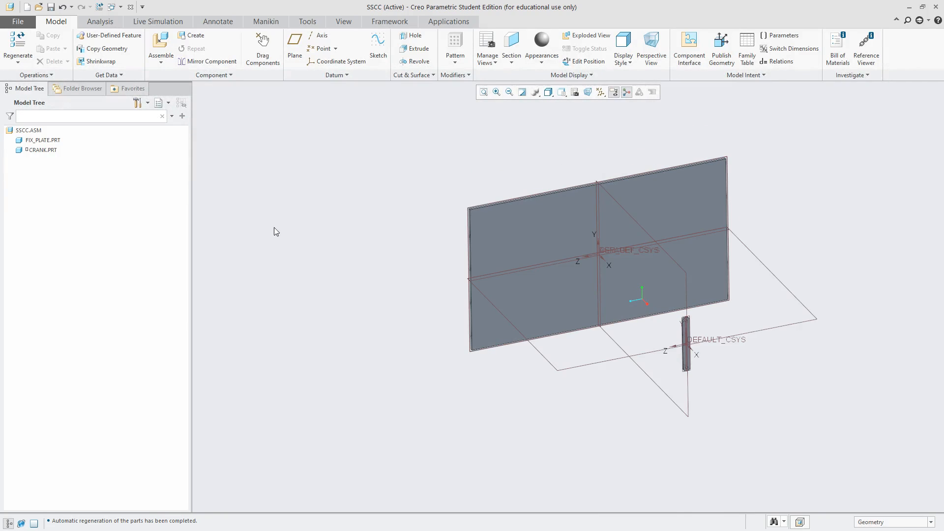
left_click(37, 132)
left_click(43, 97)
Step: Activate the Fix_Plate part for editing within the assembly
middle_click_drag(346, 168, 375, 193)
left_click(564, 277)
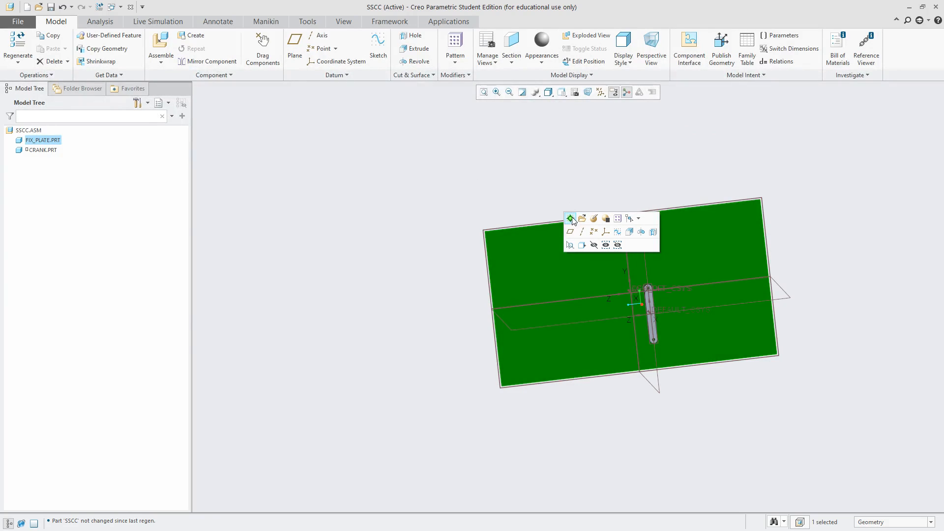
left_click(578, 218)
middle_click_drag(475, 178, 565, 303)
left_click(345, 36)
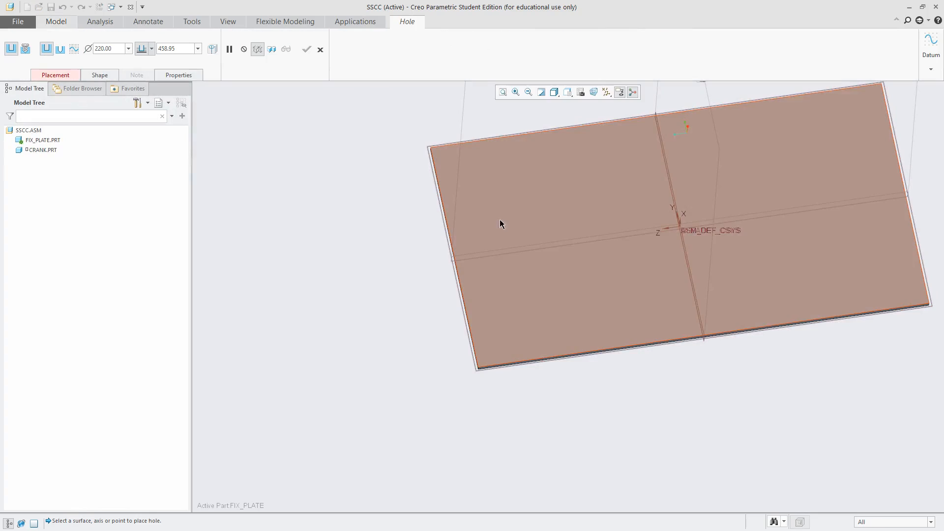
left_click(500, 219)
right_click(337, 154)
left_click(365, 169)
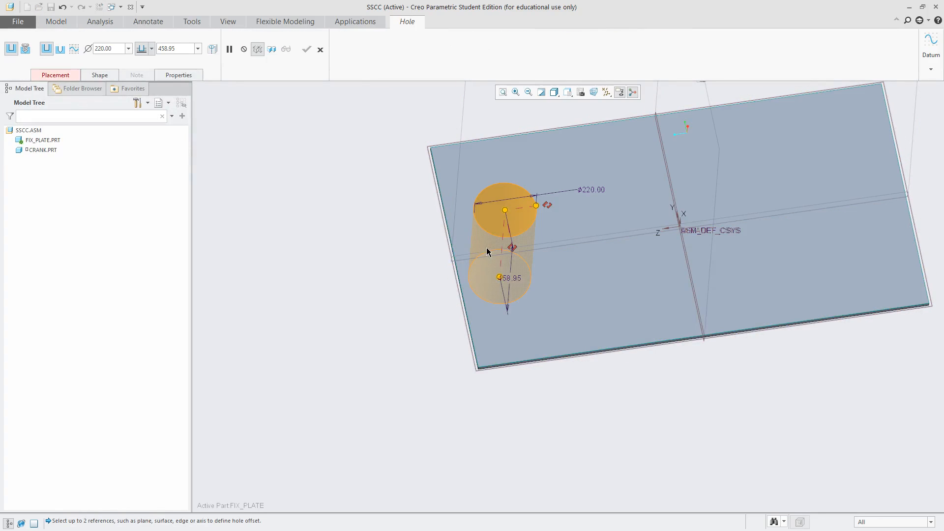
left_click(320, 49)
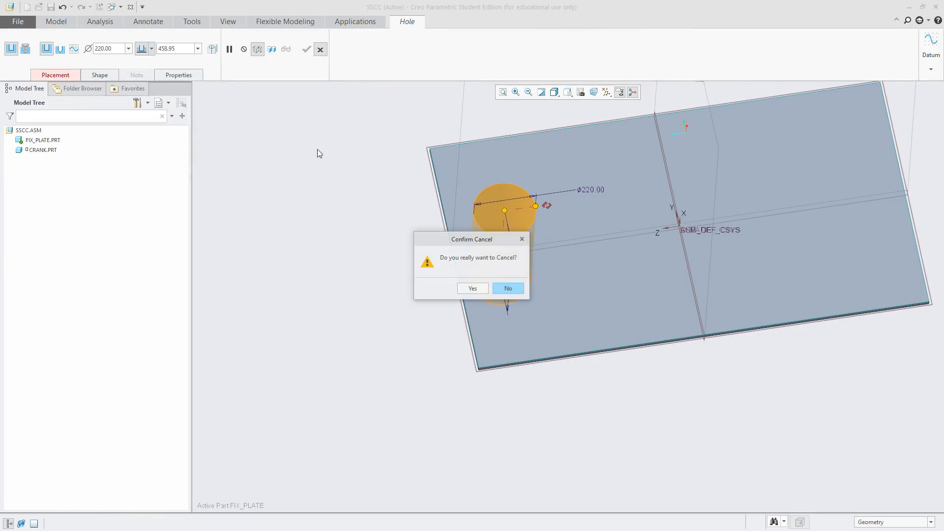
left_click(473, 288)
left_click(339, 37)
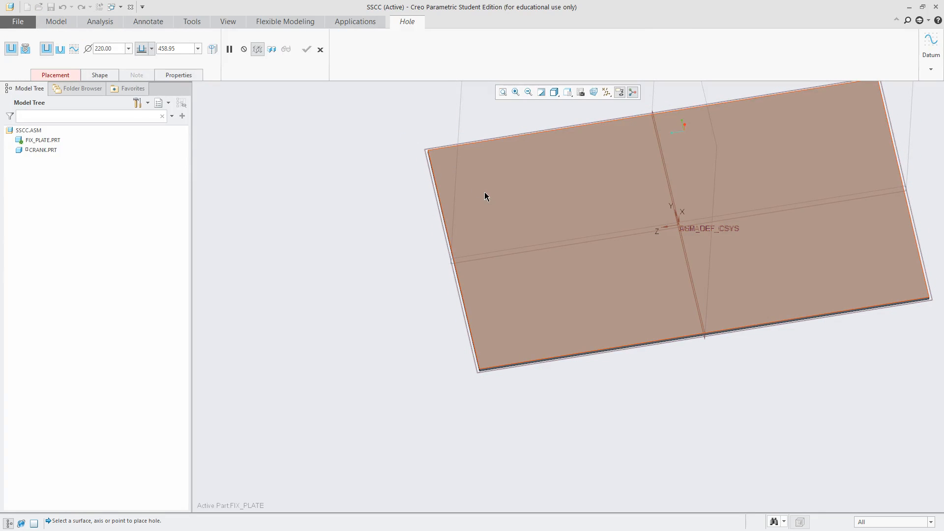
mouse_move(485, 193)
middle_mouse_down()
mouse_move(474, 214)
mouse_move(435, 217)
middle_mouse_up()
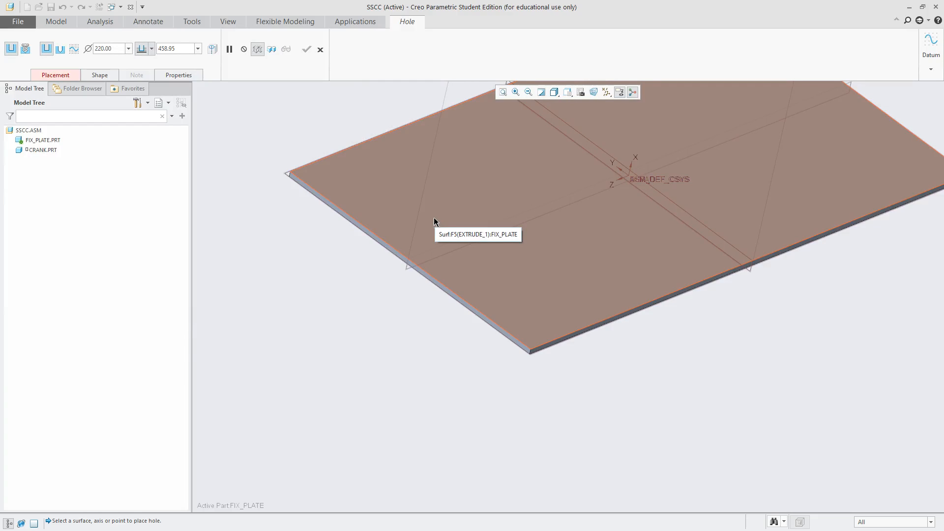
left_click(378, 219)
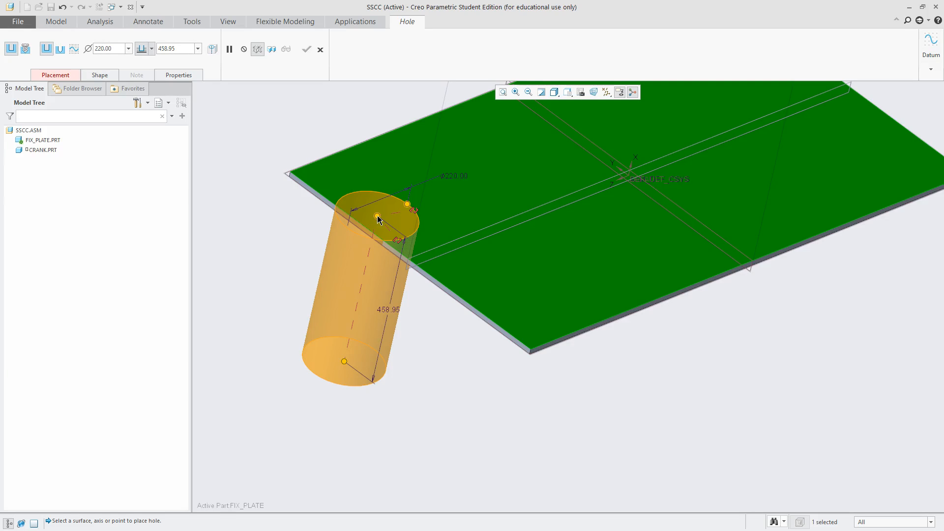
left_click(320, 50)
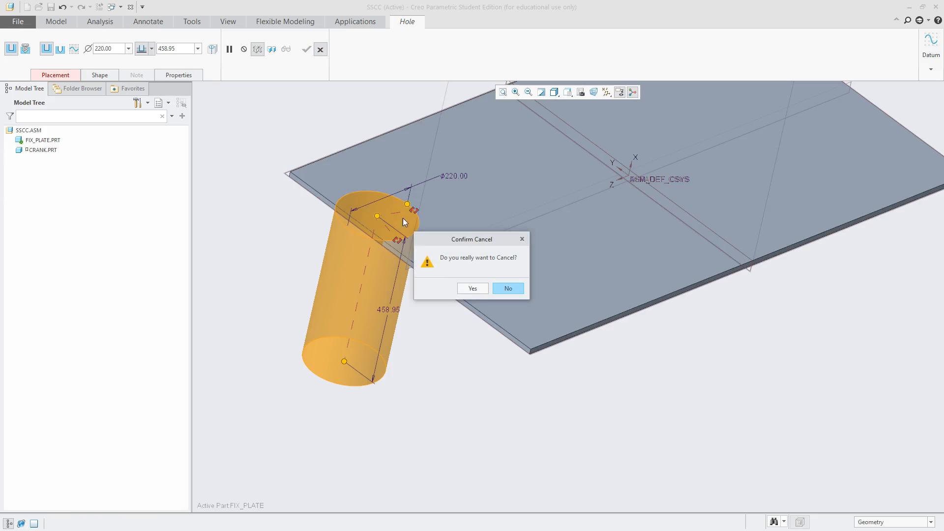
left_click(472, 291)
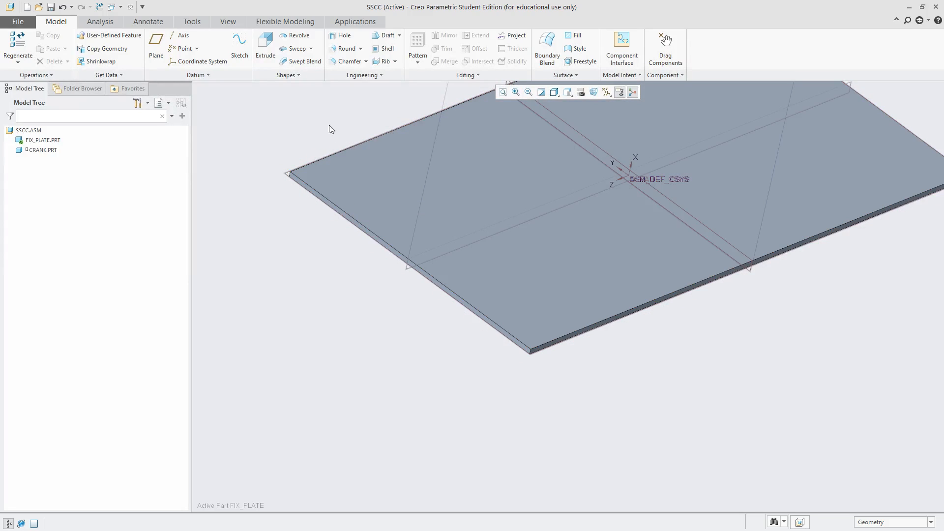
Step: Place a simple hole on the Fix_Plate's large face near a corner, about 167 mm from the short side and 209 mm from the long side
left_click(341, 35)
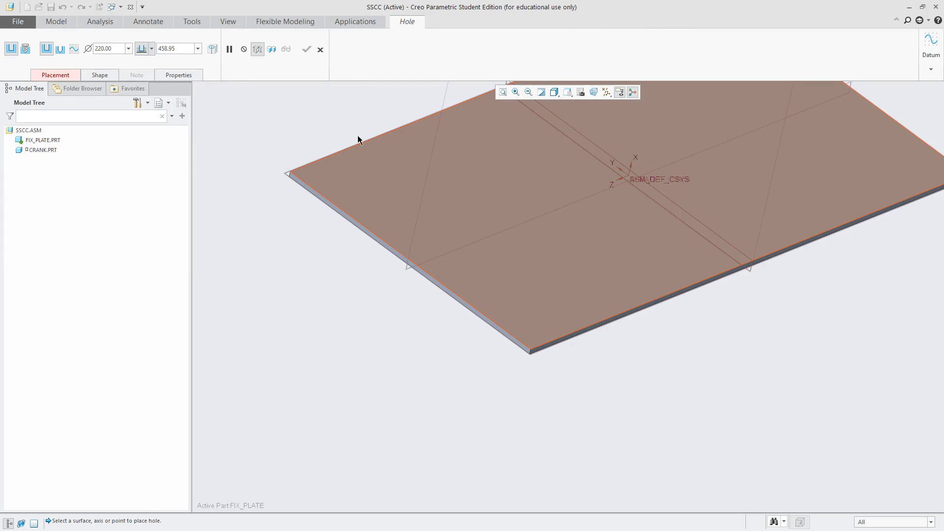
left_click(393, 199)
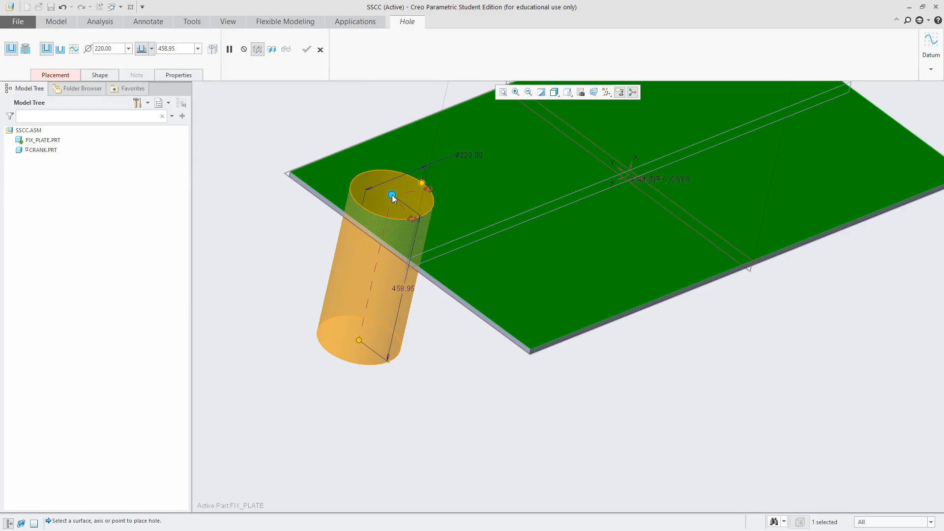
middle_click_drag(392, 196, 395, 155)
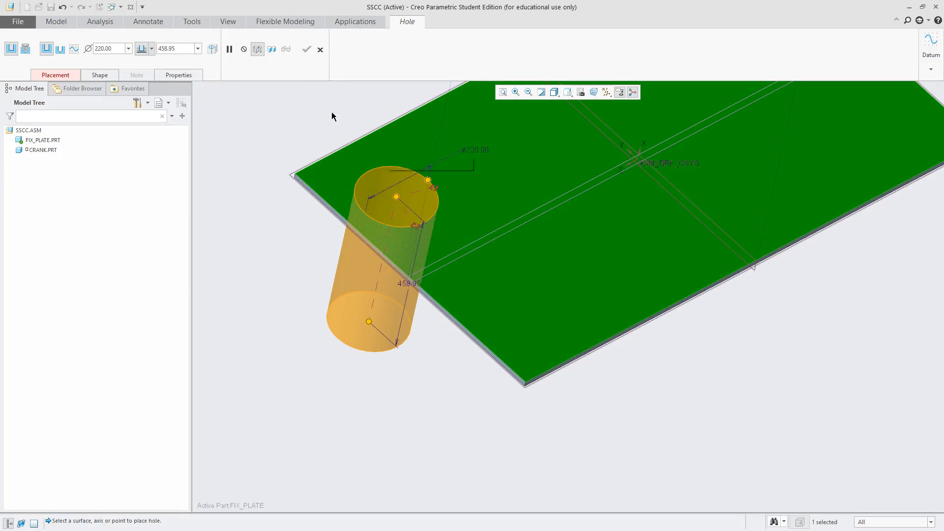
Step: Define the hole's offset references as the plate's adjacent short side face and upper long side face
right_click(296, 105)
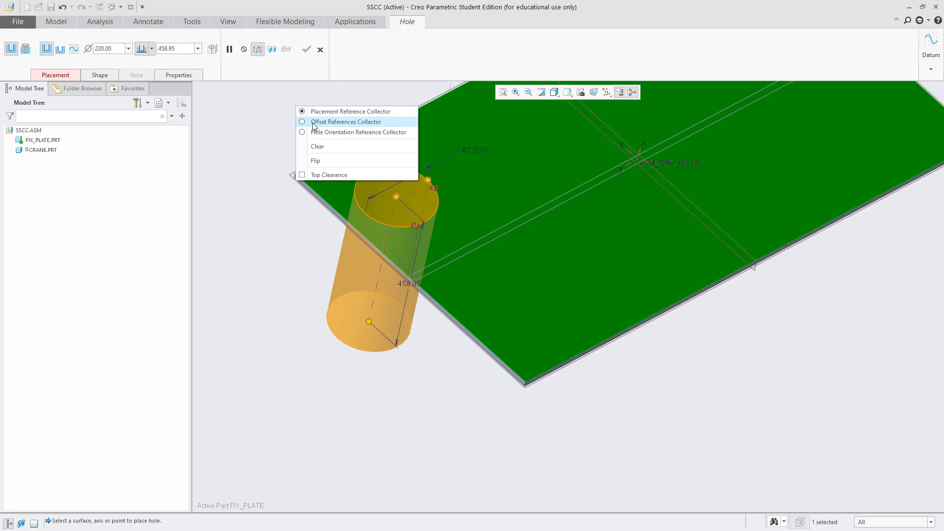
left_click(314, 122)
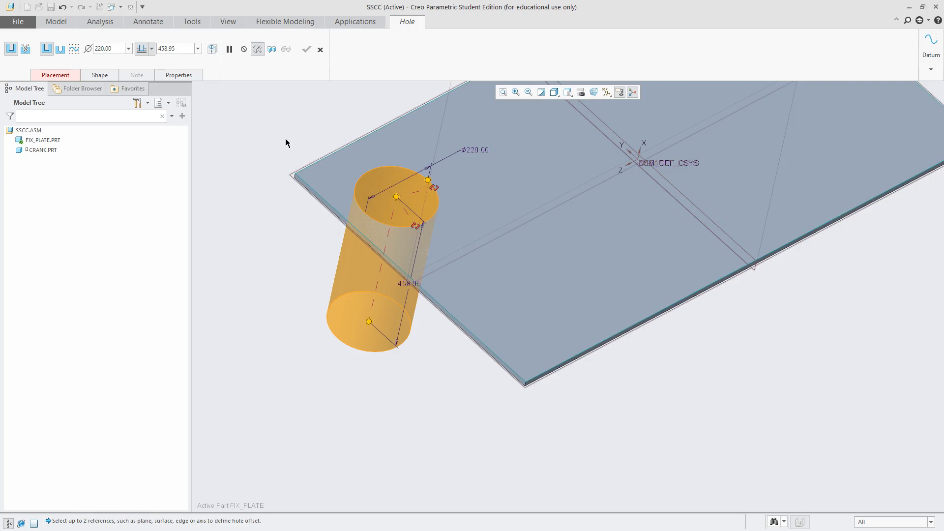
scroll(357, 234, "down", 3)
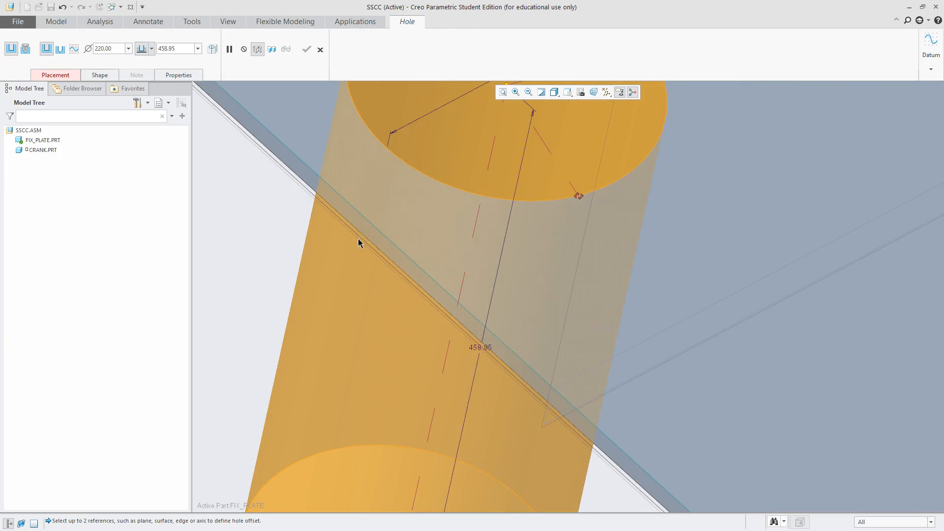
scroll(312, 223, "up", 3)
scroll(312, 223, "up", 2)
scroll(299, 192, "down", 5)
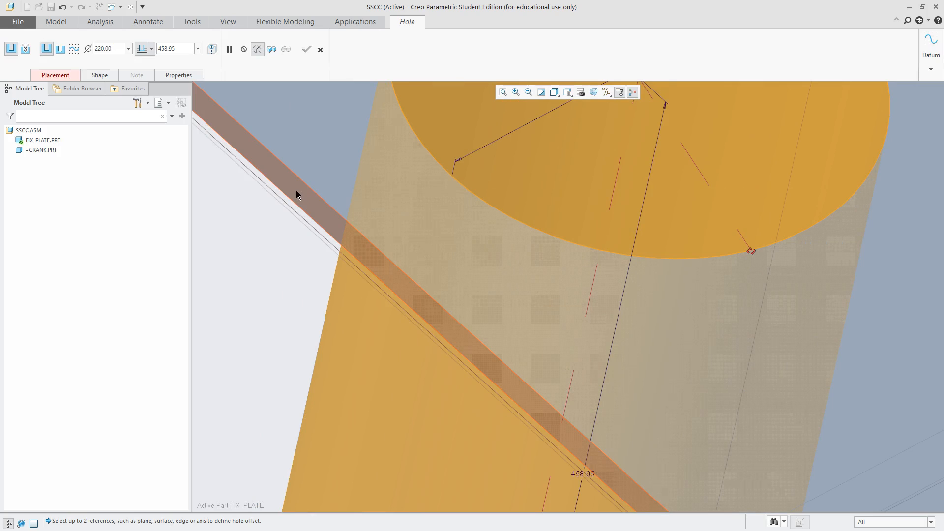
left_click(333, 243)
scroll(331, 242, "up", 5)
middle_click_drag(312, 228, 328, 251)
scroll(309, 200, "down", 6)
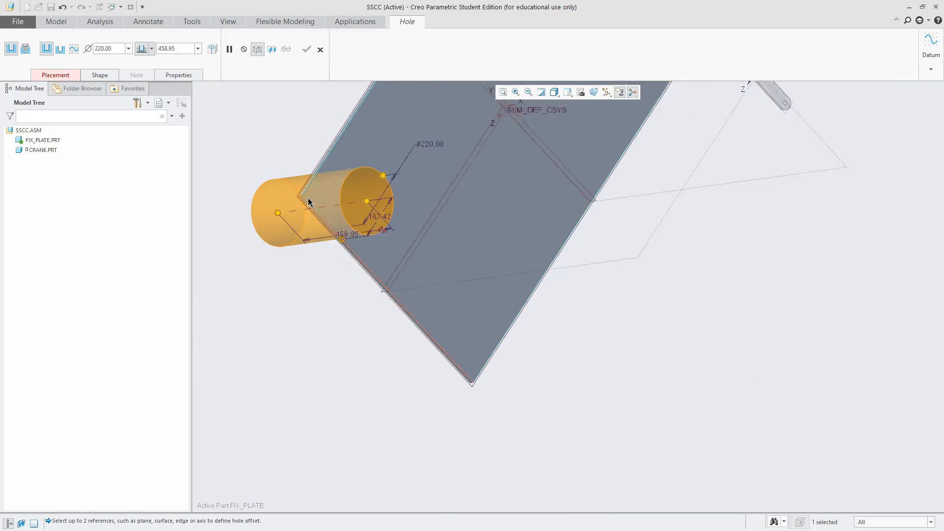
left_click(287, 163, "ctrl")
scroll(287, 163, "up", 3)
scroll(409, 270, "up", 2)
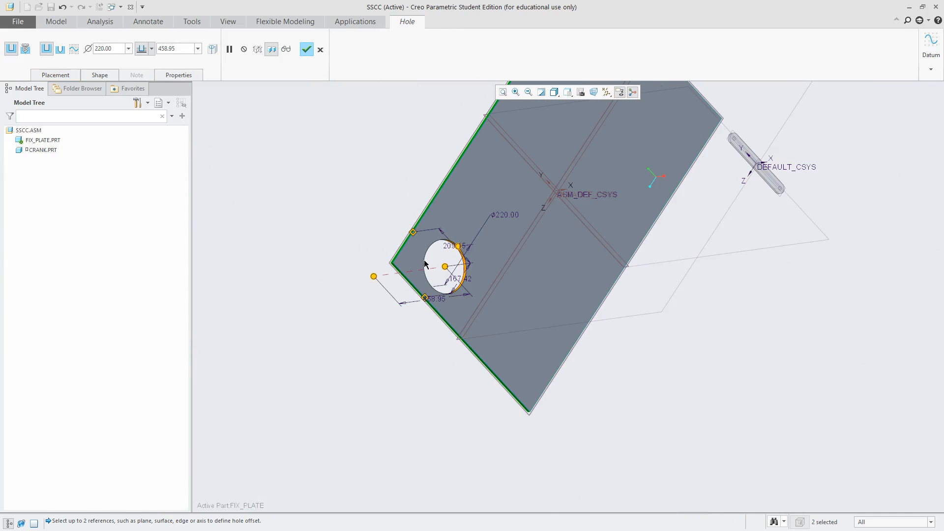
Step: Set the simple hole's diameter to 8 mm to suit the hole in CRANK
middle_click_drag(533, 218, 625, 226)
scroll(622, 211, "down", 5)
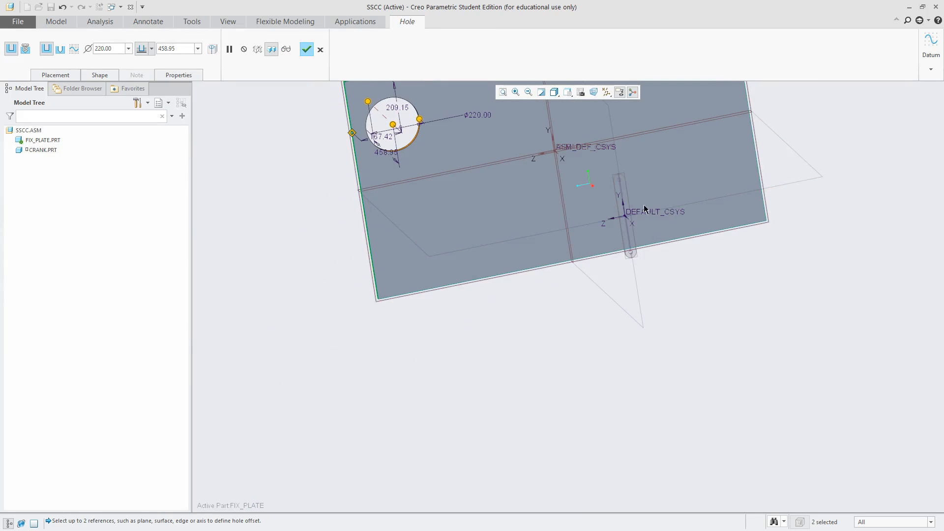
scroll(622, 181, "down", 2)
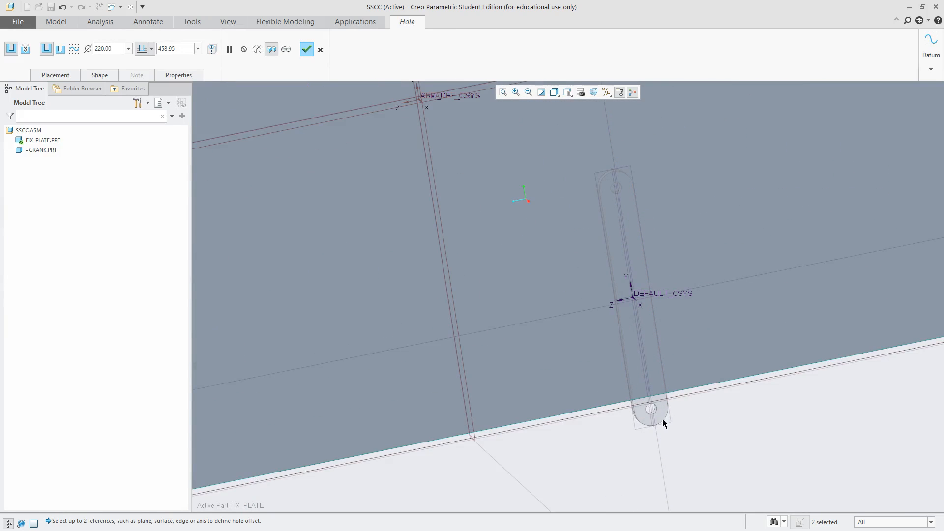
scroll(659, 415, "down", 1)
scroll(657, 408, "up", 4)
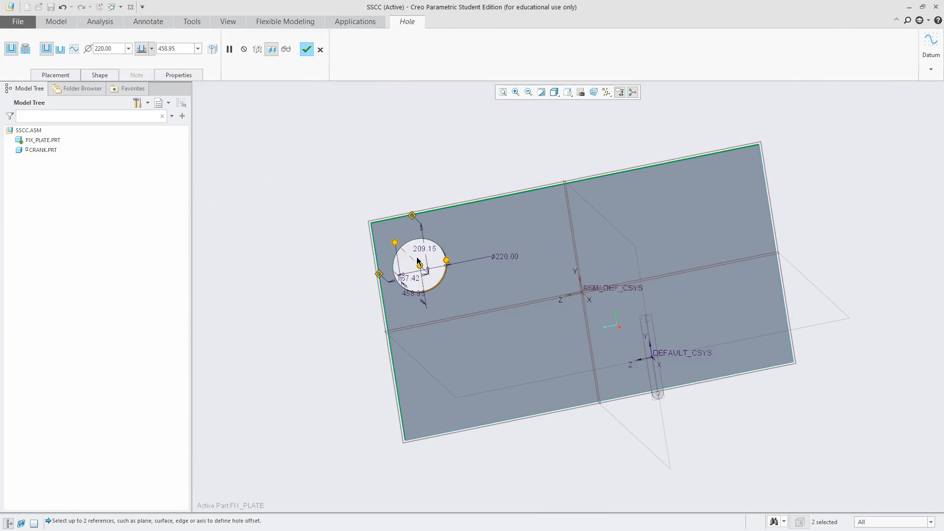
scroll(417, 260, "down", 1)
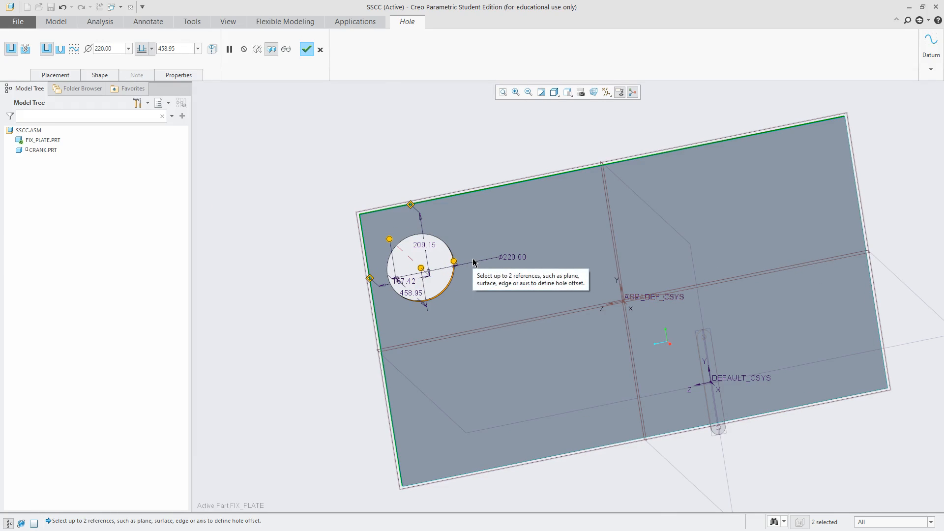
double_click(515, 256)
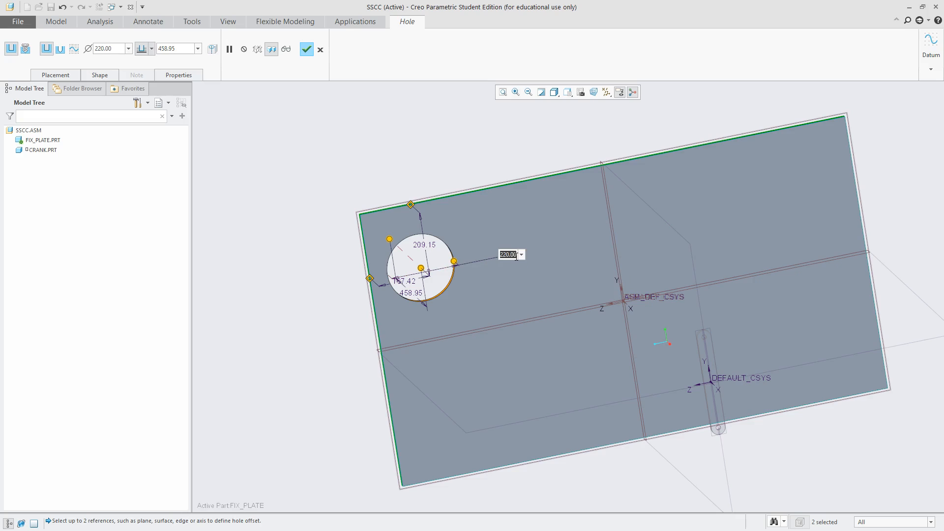
type("8")
key("Return")
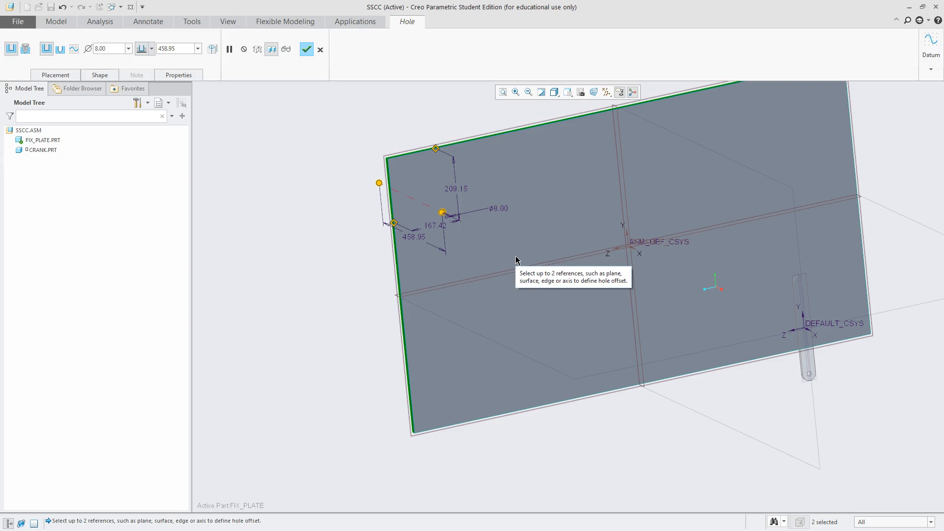
Step: Change the hole to a standard ISO threaded hole with size M8x1.25
middle_click_drag(516, 259, 430, 261)
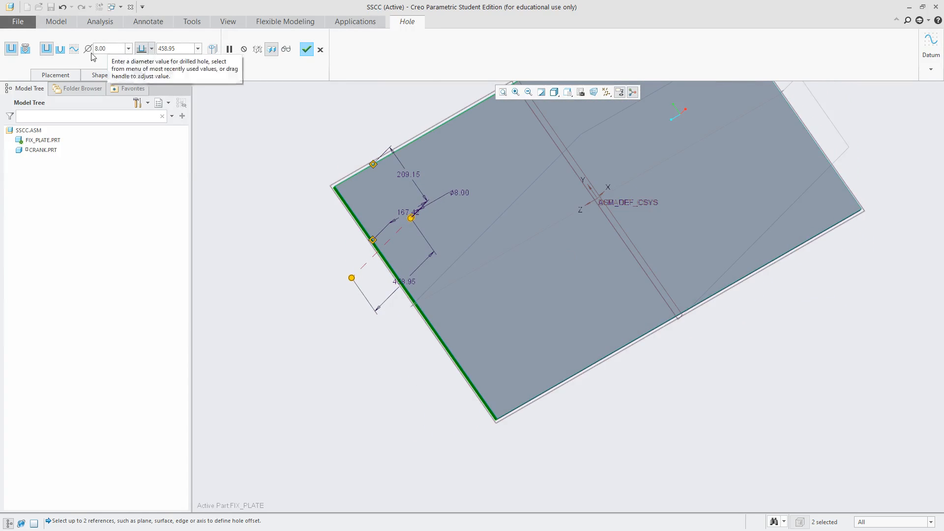
left_click(25, 48)
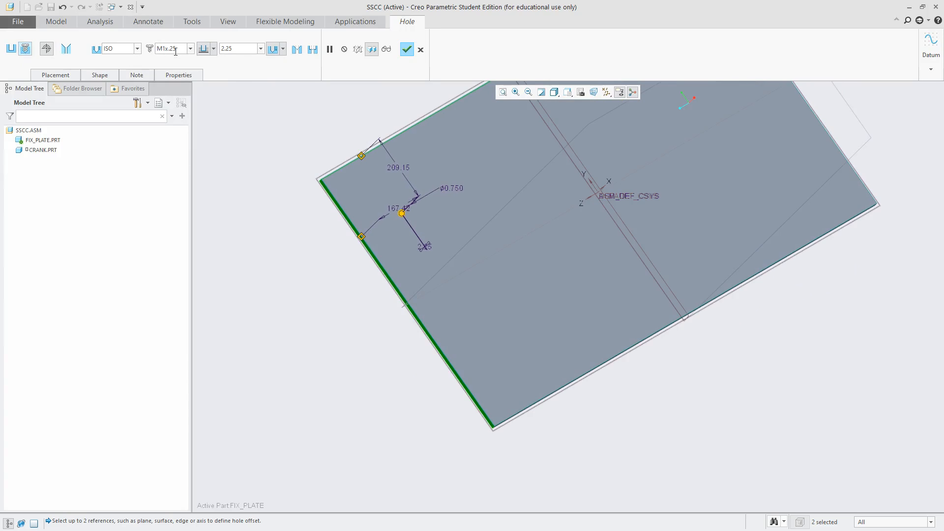
left_click(191, 48)
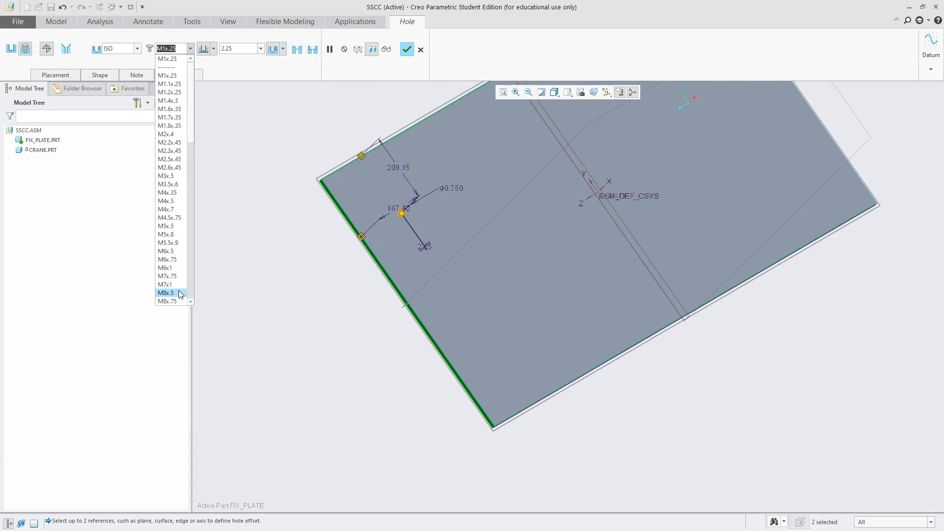
left_click(191, 302)
left_click(191, 302)
left_click(191, 302)
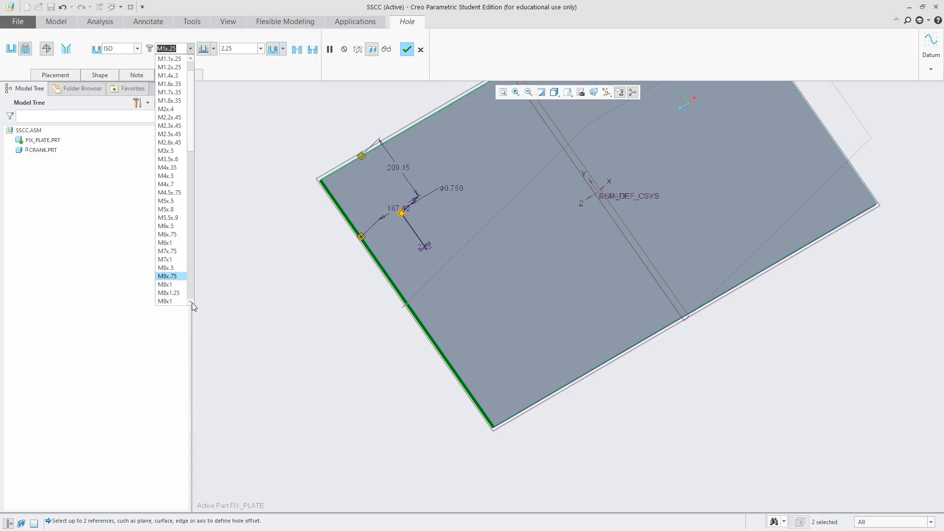
left_click(169, 292)
Step: Set the hole's offsets from the long and short side faces to 200 mm each
scroll(402, 203, "up", 2)
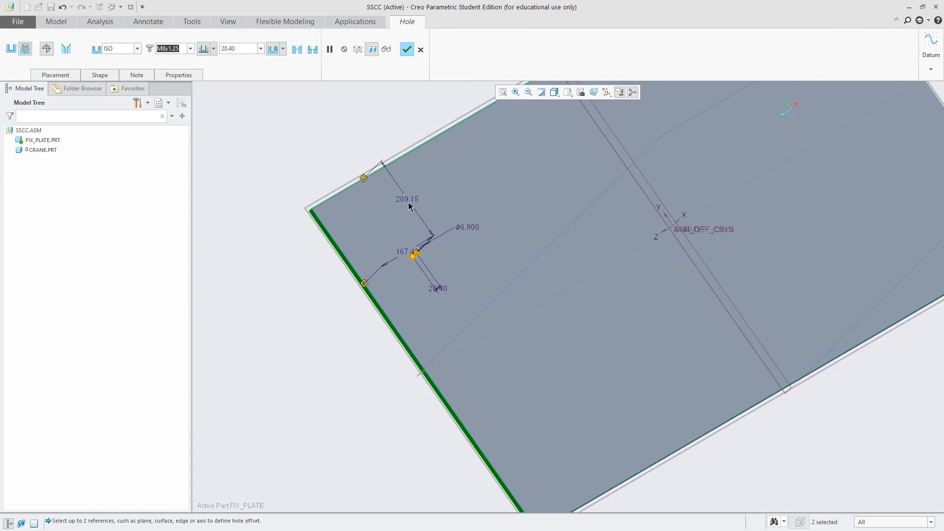
double_click(409, 199)
type("200")
key("Return")
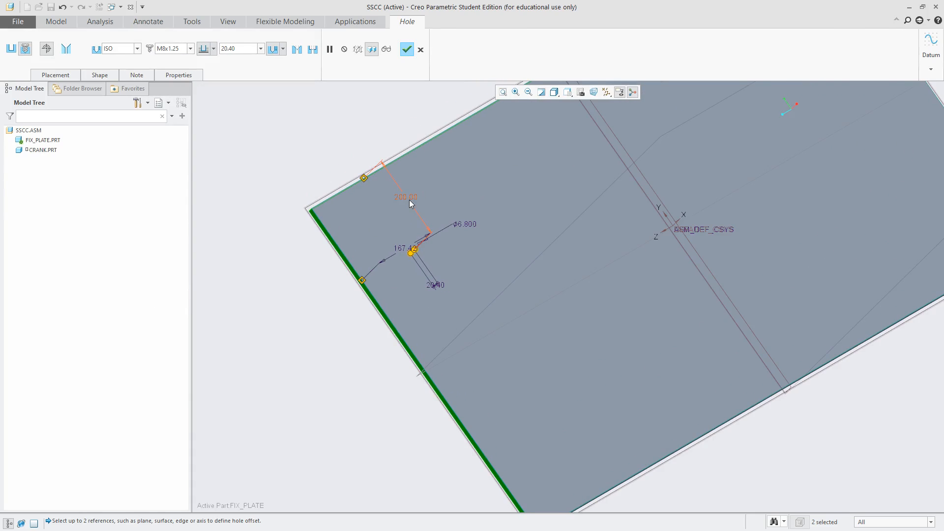
double_click(401, 249)
type("200")
key("Return")
Step: Set the M8x1.25 hole's depth option to drill through all surfaces of the plate
middle_click_drag(402, 247, 227, 111)
left_click(199, 47)
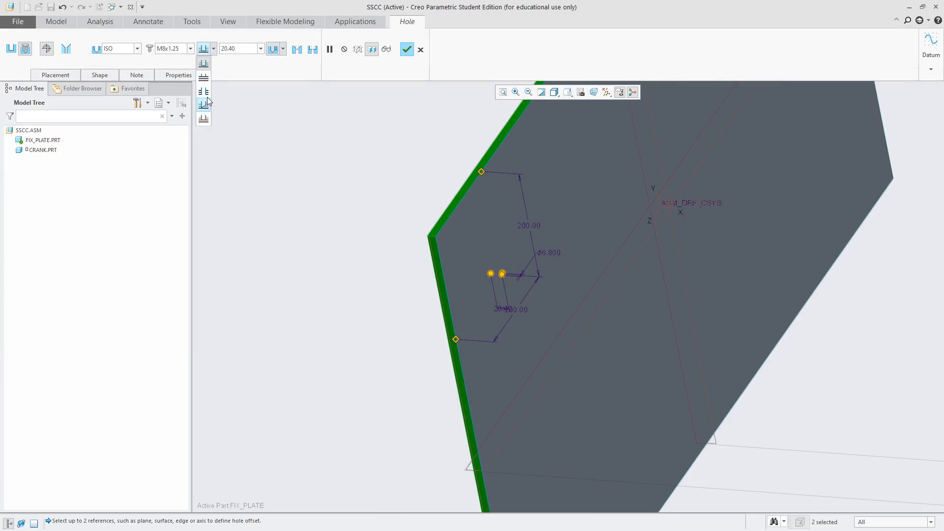
left_click(206, 96)
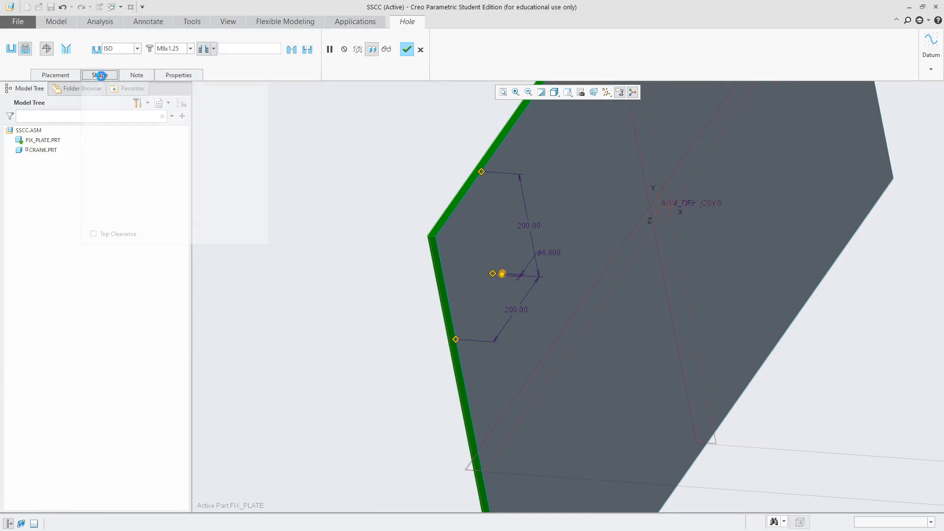
Step: Run the M8x1.25 thread through the hole's full depth with the Thru Thread option and finish the hole
left_click(100, 75)
left_click(204, 133)
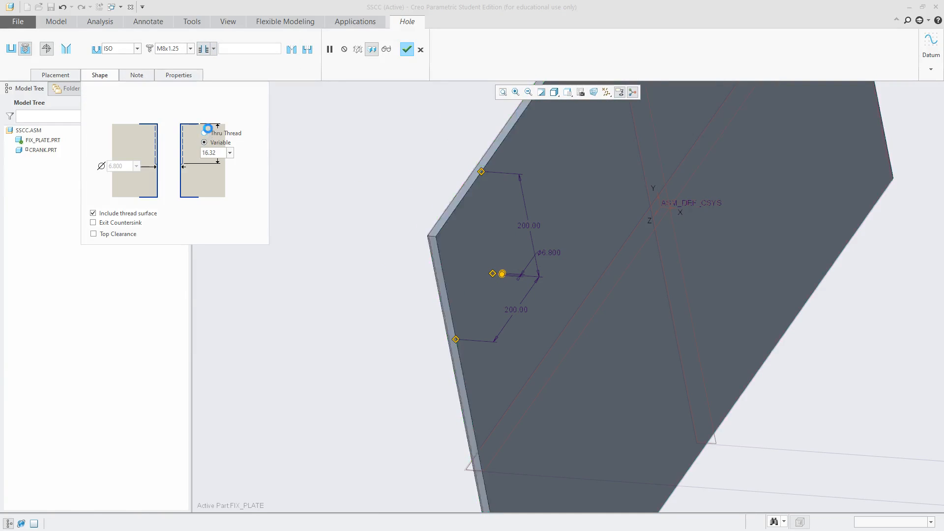
left_click(406, 49)
Step: Make the top-level SSCC assembly the active model again
scroll(567, 297, "down", 6)
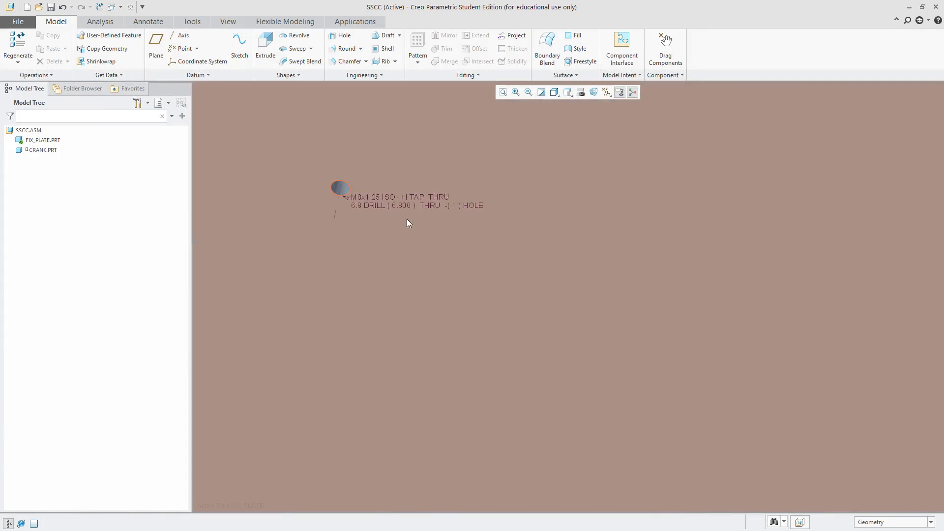
scroll(408, 222, "up", 3)
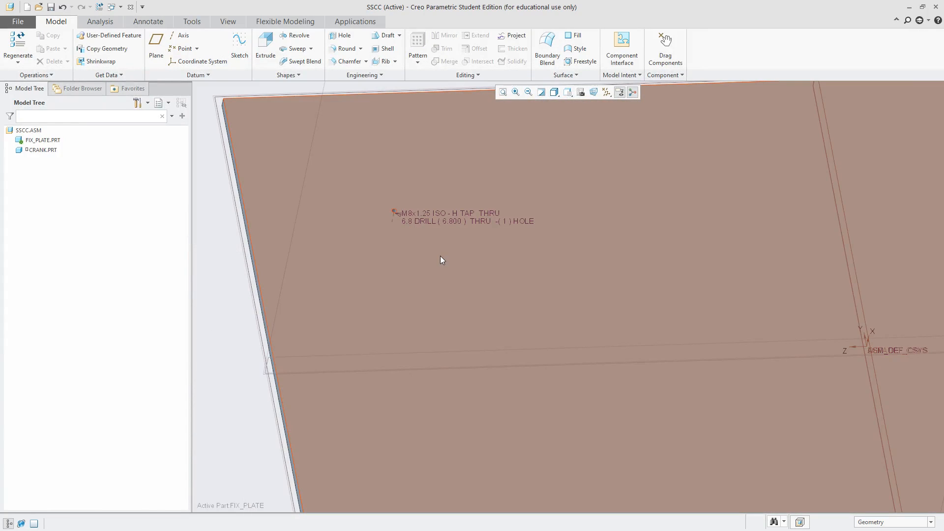
scroll(441, 259, "up", 1)
scroll(441, 257, "up", 4)
middle_click_drag(572, 288, 651, 141)
scroll(647, 170, "down", 4)
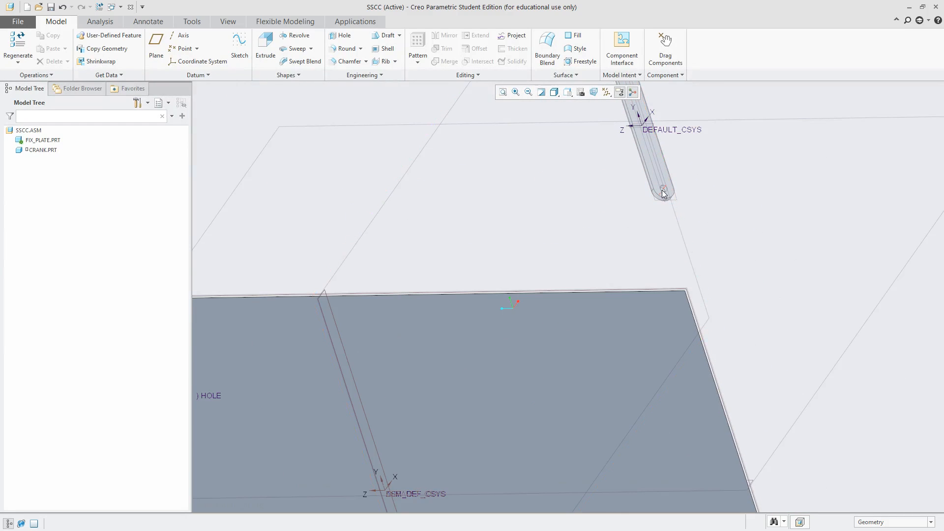
scroll(654, 199, "up", 4)
middle_click_drag(644, 205, 504, 128)
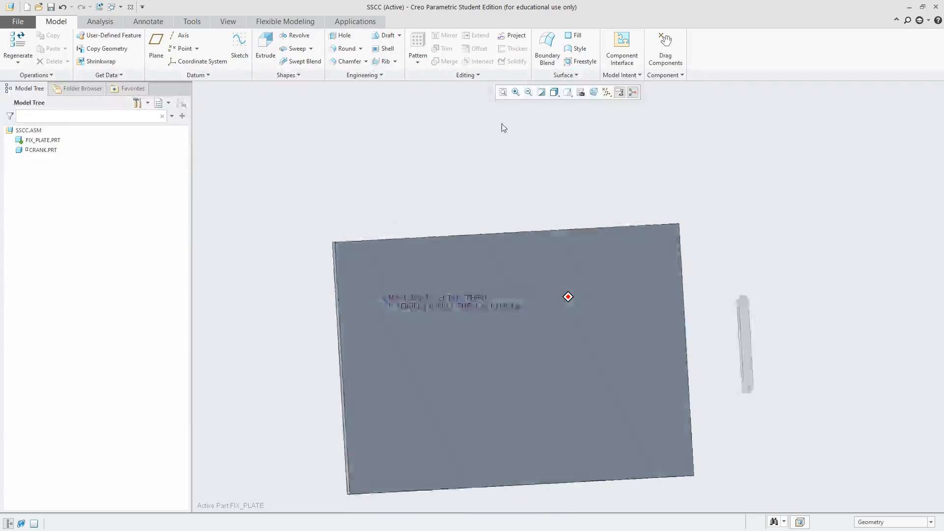
left_click(29, 129)
left_click(29, 87)
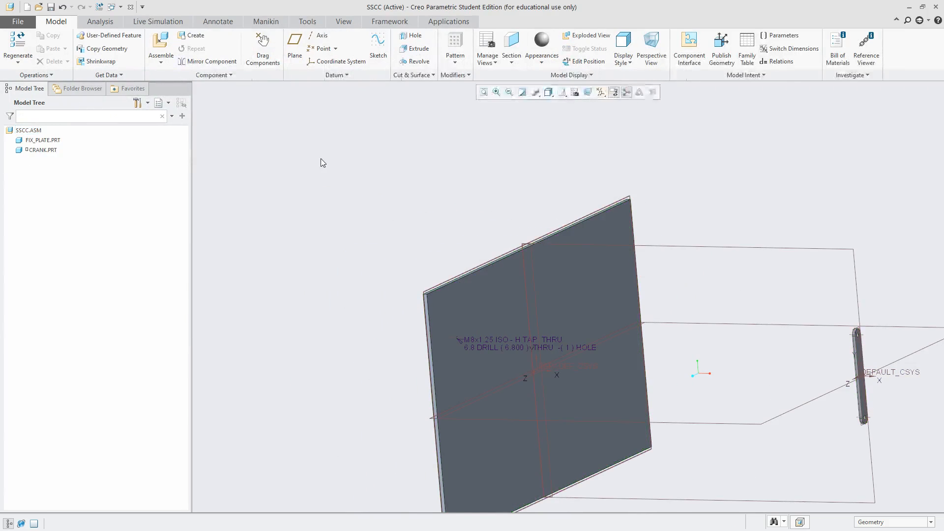
Step: Create a solid part component named Bolt, copied from solid_part_mmks.prt, and leave it in the assembly without placement constraints
middle_click_drag(320, 162, 373, 238)
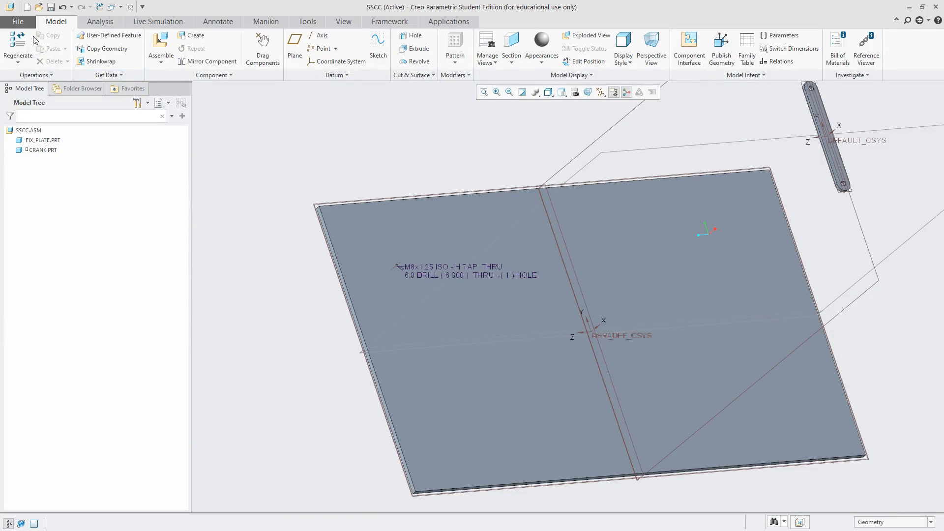
middle_click_drag(104, 177, 74, 153)
left_click(32, 131)
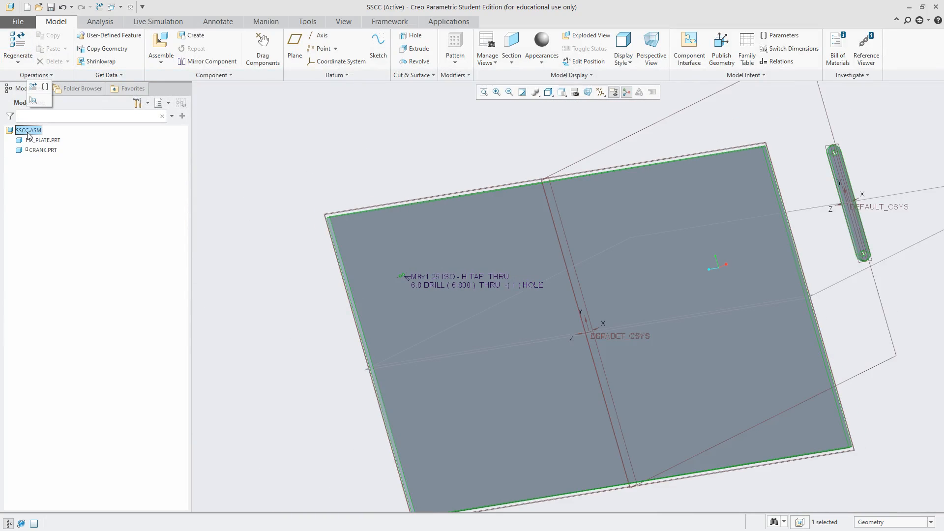
left_click(315, 108)
left_click(192, 35)
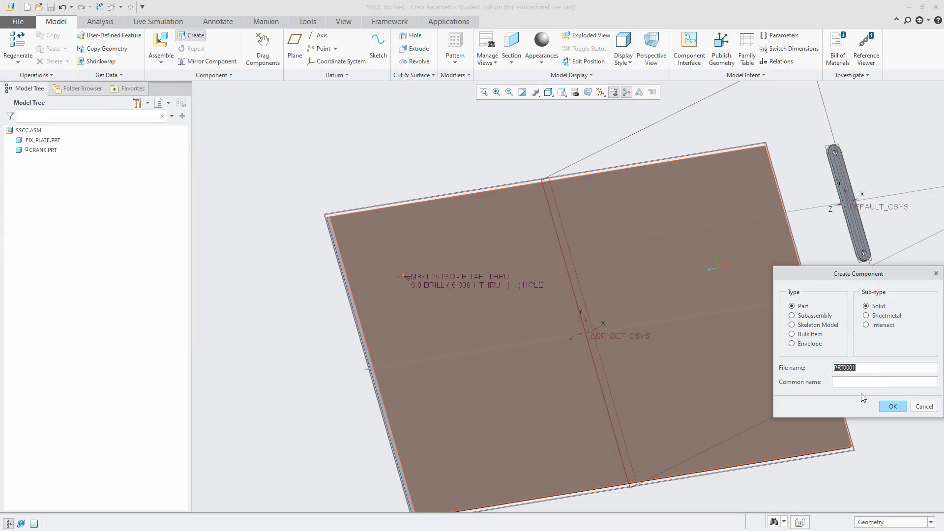
type("Bolt")
left_click(893, 406)
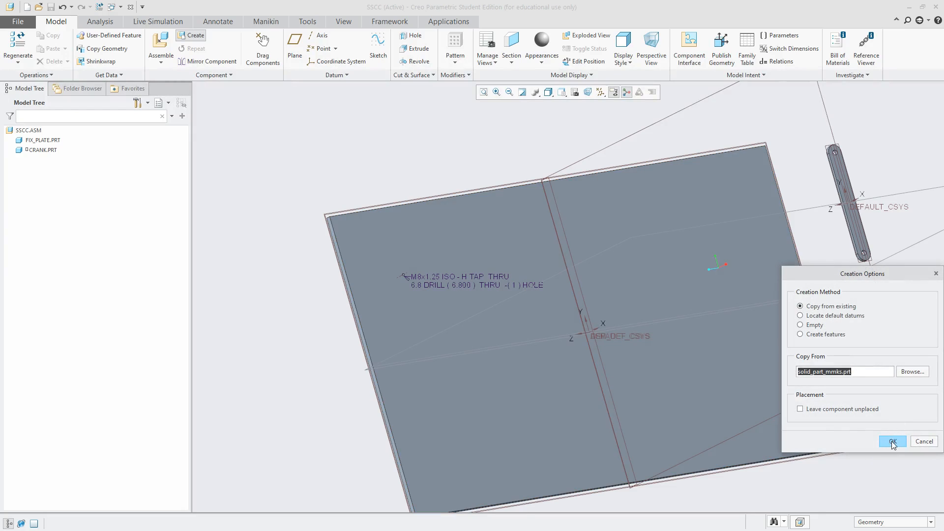
left_click(892, 441)
left_click(420, 50)
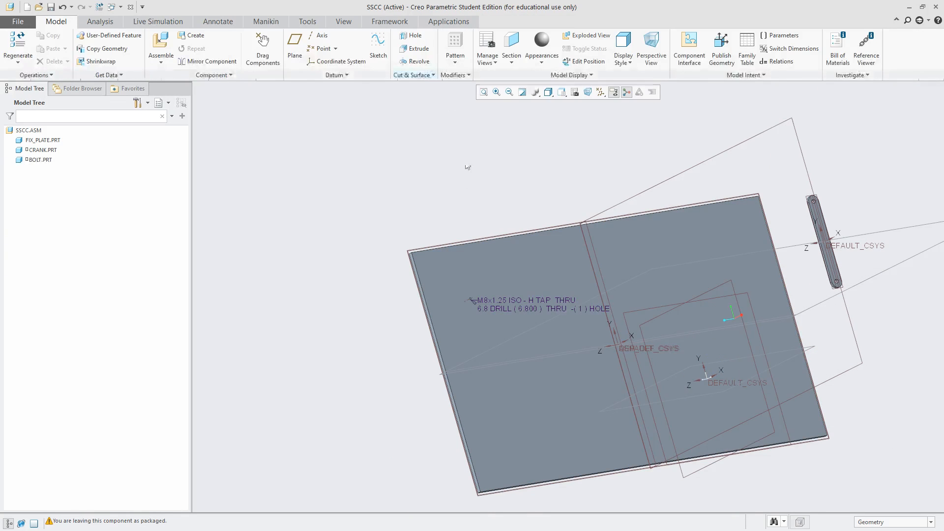
Step: Measure the diameters of the holes at both ends of the CRANK
left_click(95, 22)
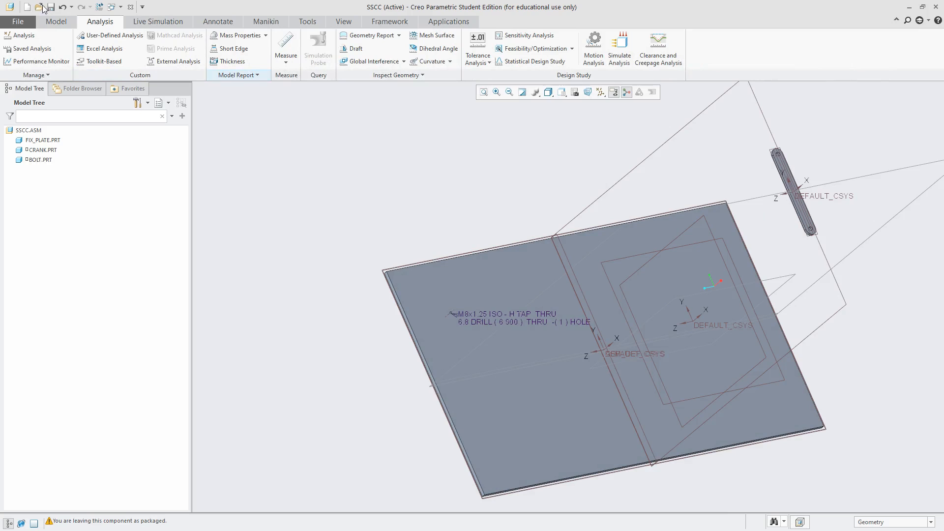
left_click(285, 47)
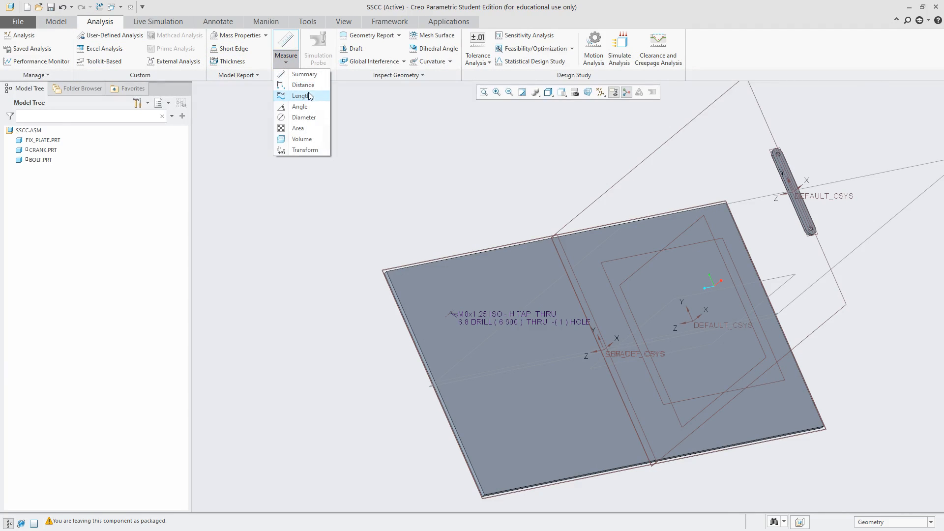
left_click(304, 118)
scroll(817, 231, "down", 6)
left_click(730, 200)
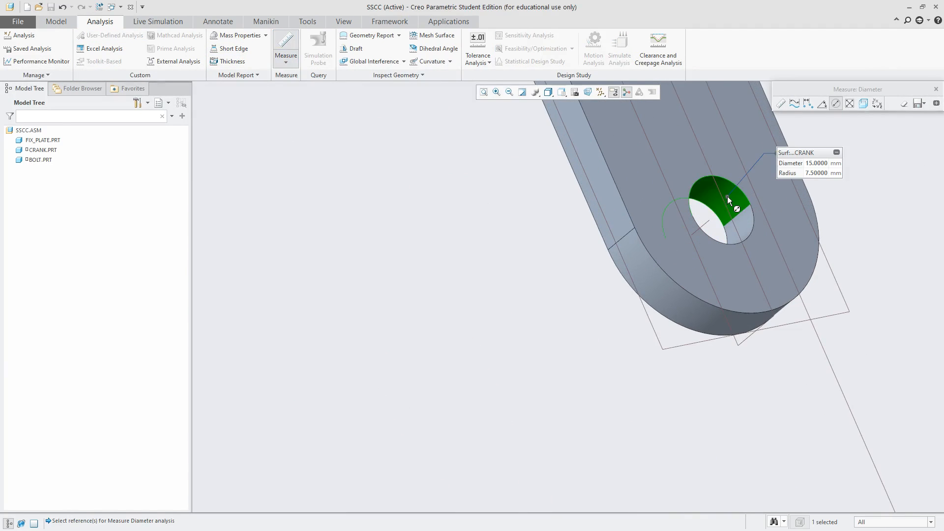
scroll(752, 211, "up", 6)
scroll(742, 147, "down", 8)
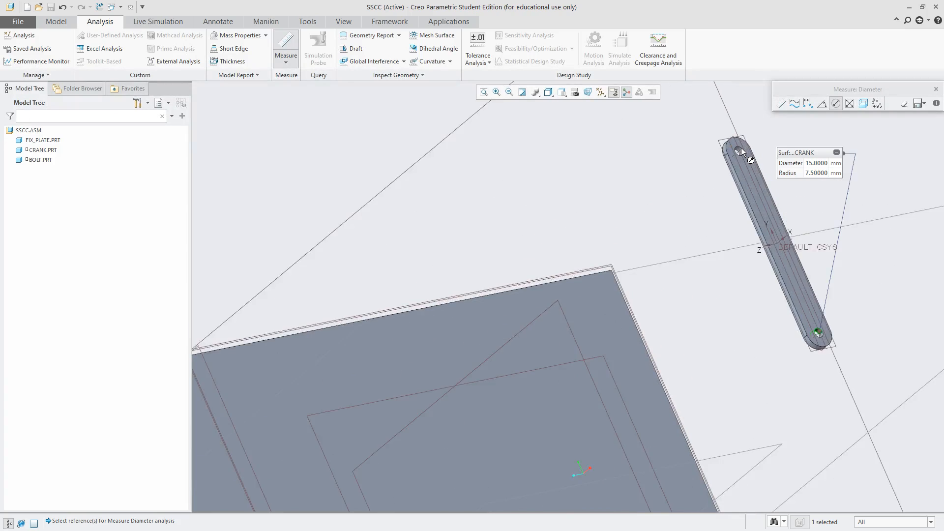
scroll(736, 170, "up", 8)
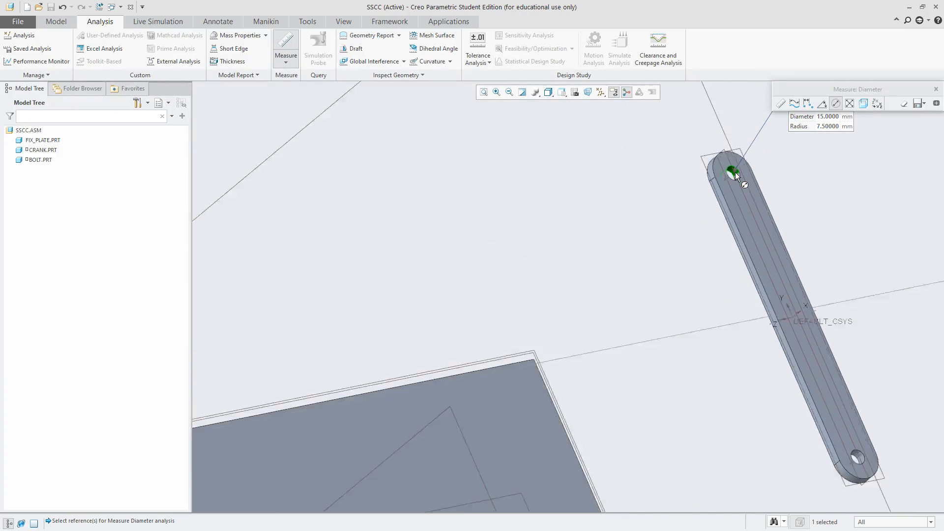
left_click(936, 89)
Step: Activate the FIX_PLATE part for editing within the assembly
scroll(639, 217, "up", 6)
scroll(546, 229, "down", 8)
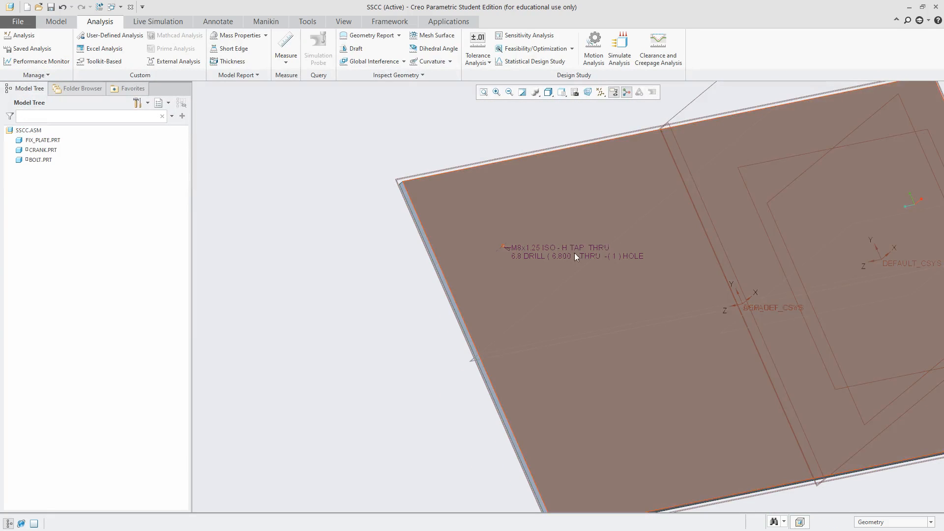
scroll(574, 253, "down", 3)
left_click(441, 162)
left_click(444, 96)
scroll(482, 232, "down", 5)
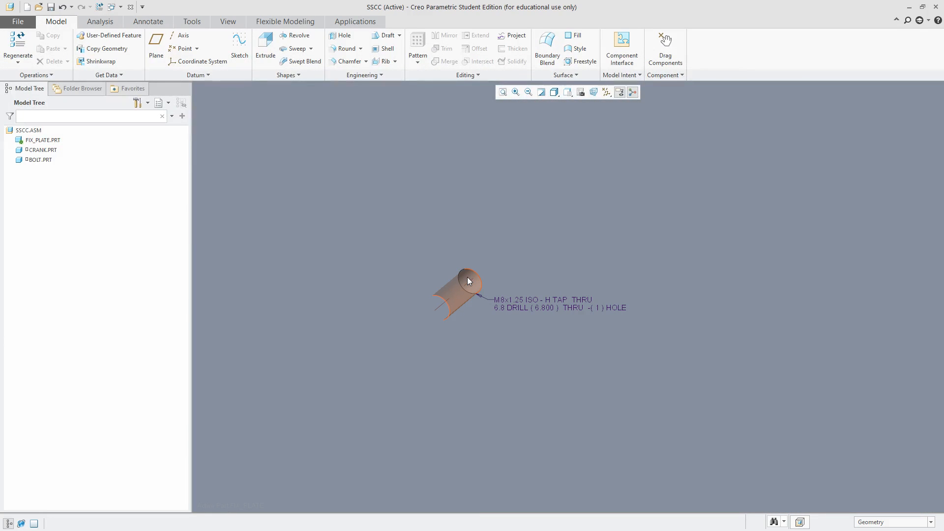
left_click(471, 275)
left_click(269, 185)
scroll(373, 190, "up", 5)
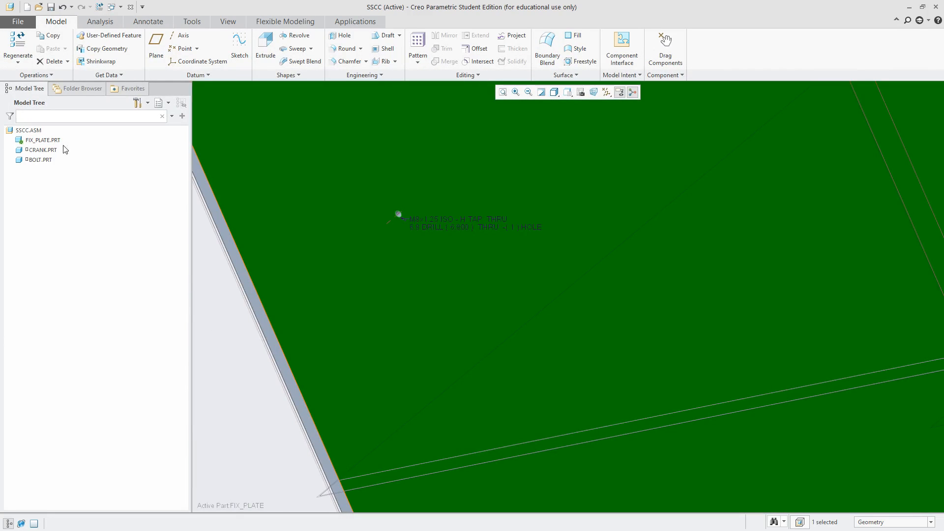
left_click(223, 302)
Step: Turn on the display of features in the model tree filters
left_click(138, 103)
left_click(146, 116)
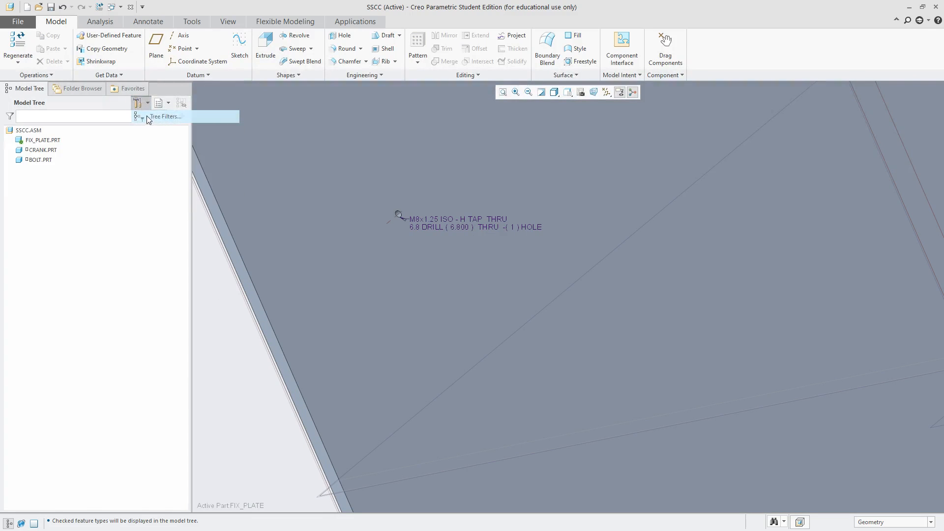
left_click(336, 188)
left_click(580, 371)
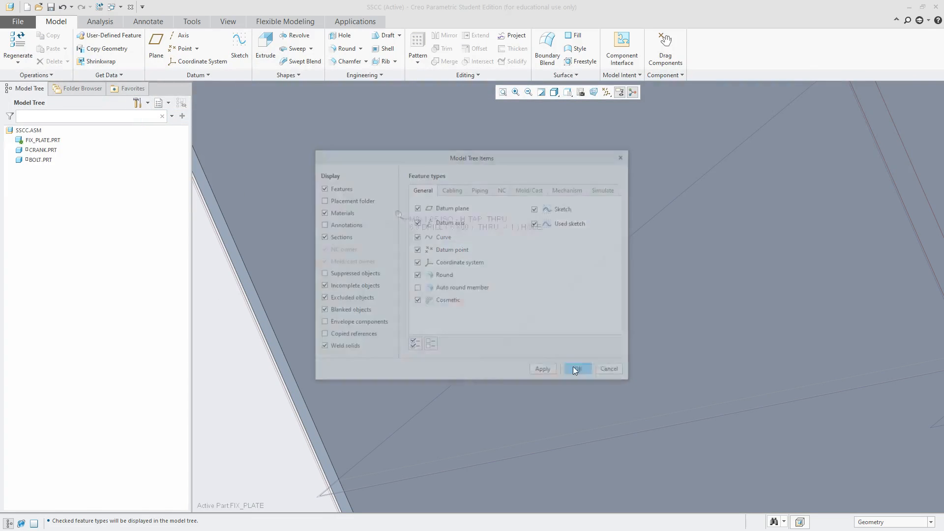
left_click(257, 306)
Step: Redefine Hole 1 of FIX_PLATE with thread size M10x1.5, keeping the thread through the full depth
left_click(44, 238)
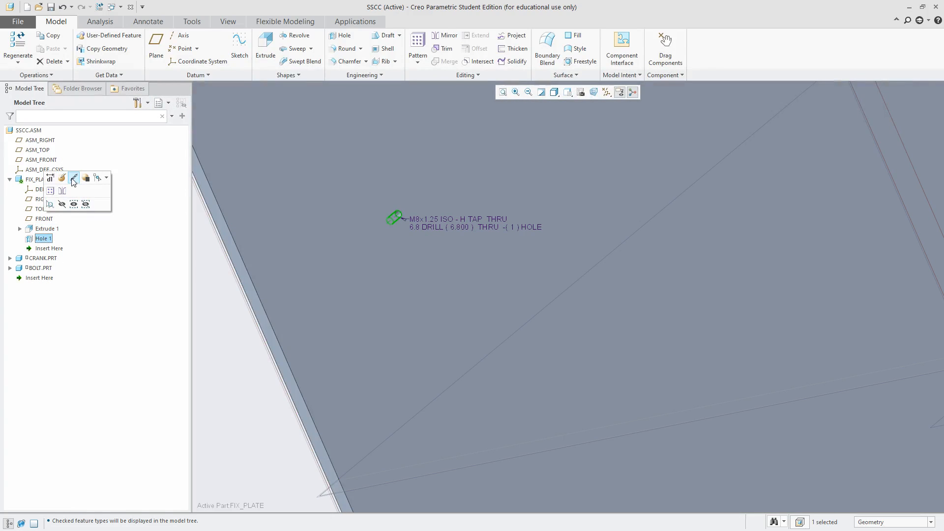
left_click(62, 178)
left_click(190, 48)
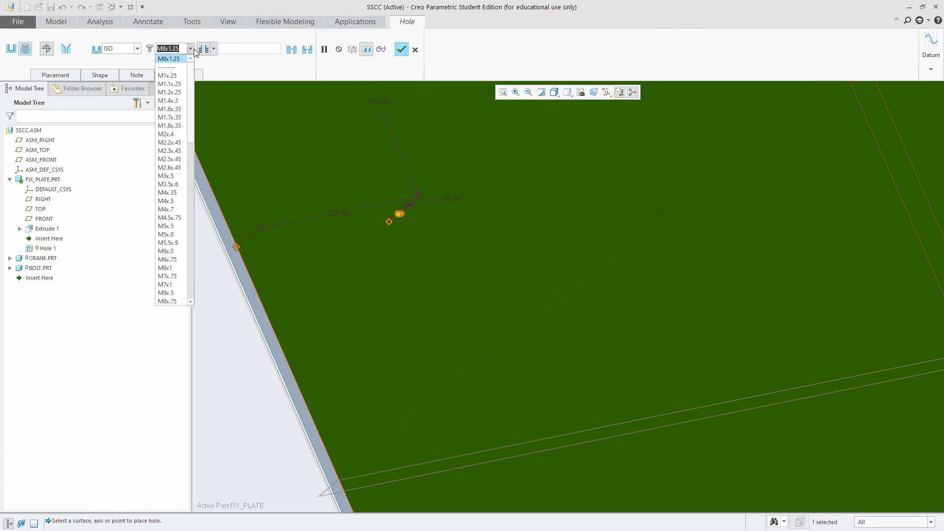
left_click(191, 301)
left_click(191, 301)
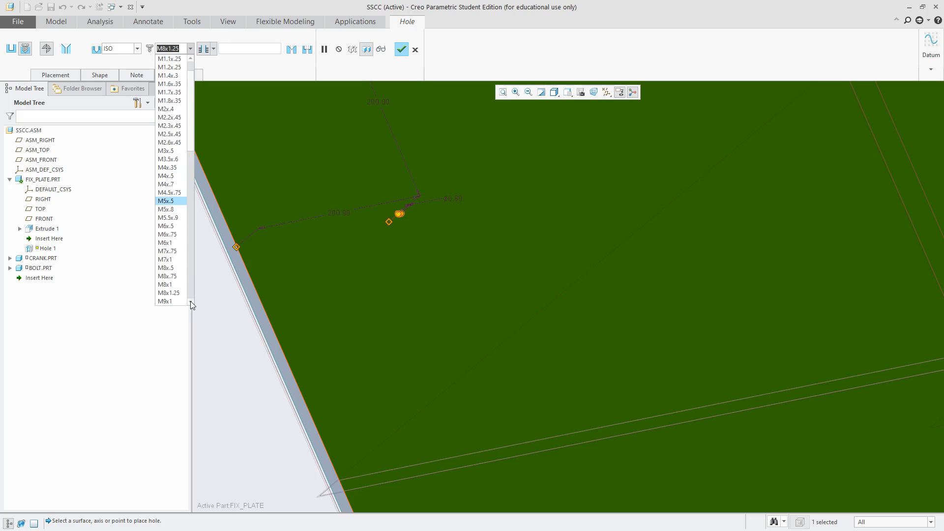
left_click(190, 301)
left_click(190, 301)
left_click(190, 301)
left_click(191, 301)
left_click(191, 301)
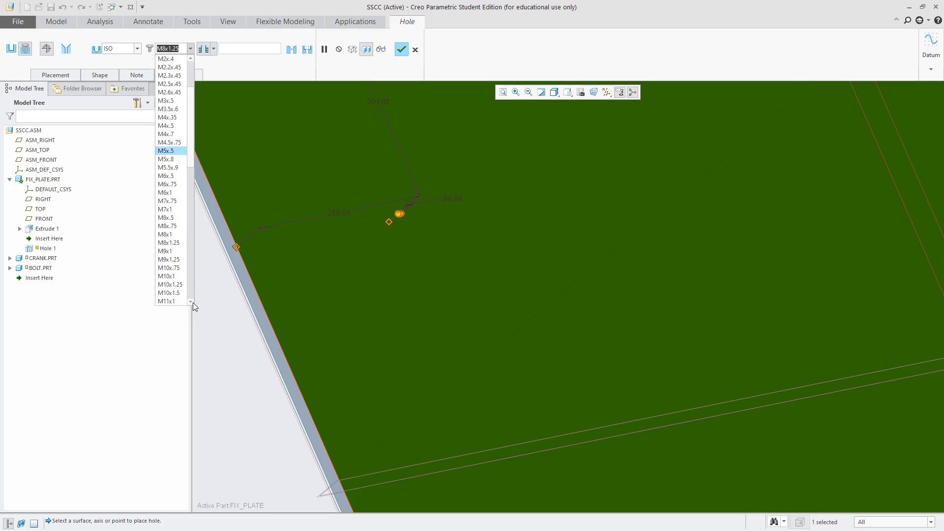
left_click(169, 301)
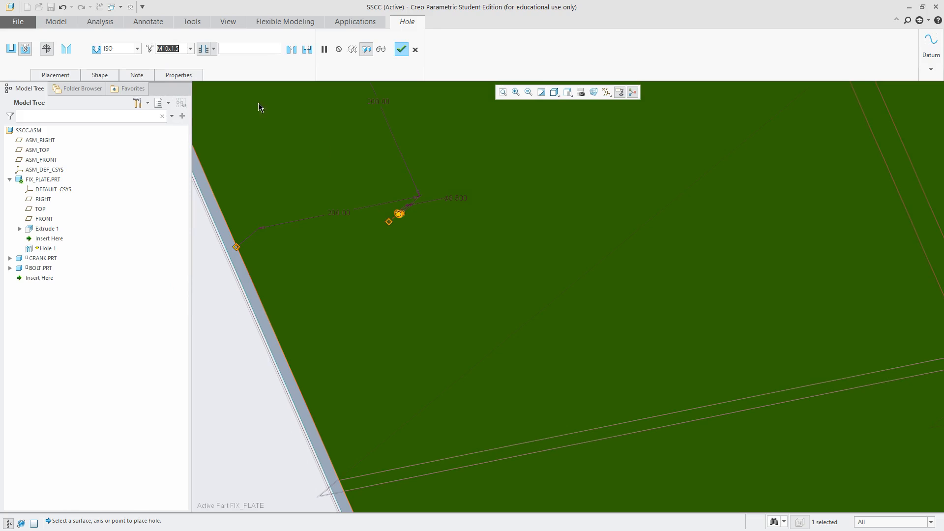
left_click(97, 75)
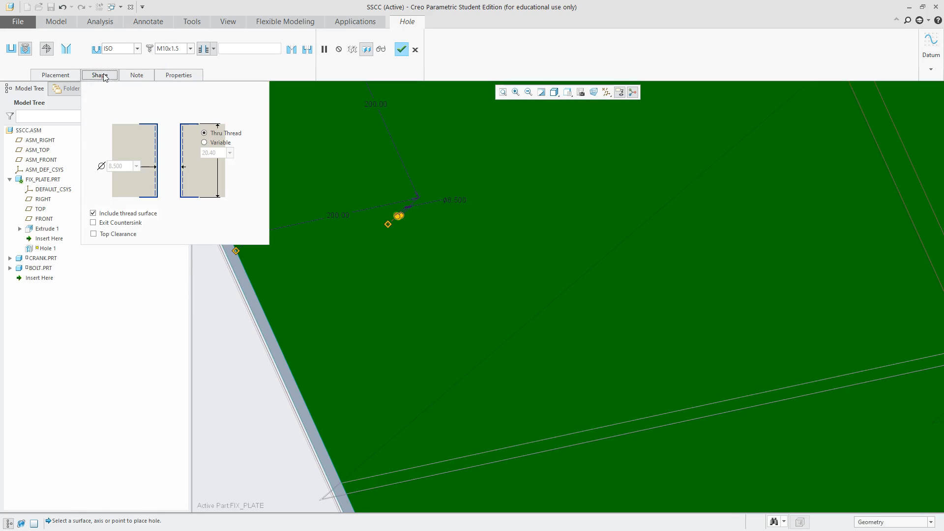
left_click(401, 49)
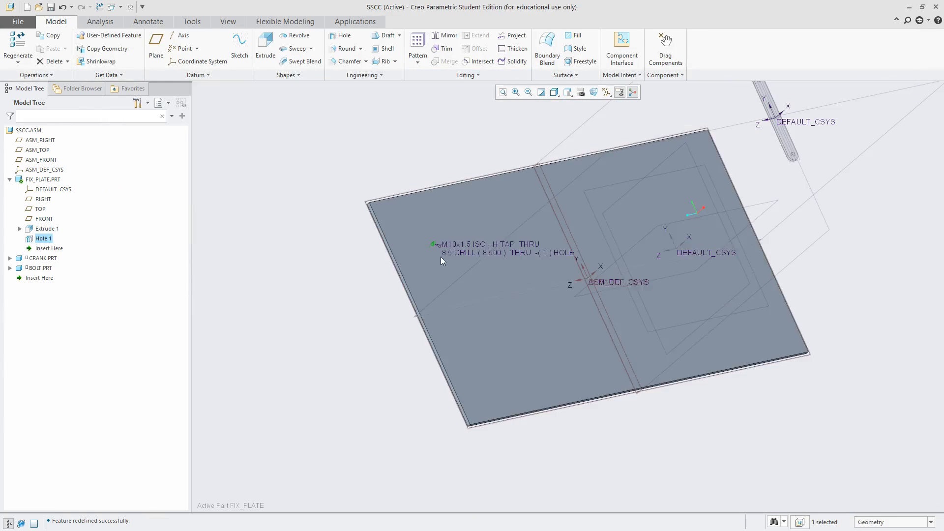
Step: Reactivate the SSCC assembly and hide the hole annotations
scroll(442, 233, "down", 5)
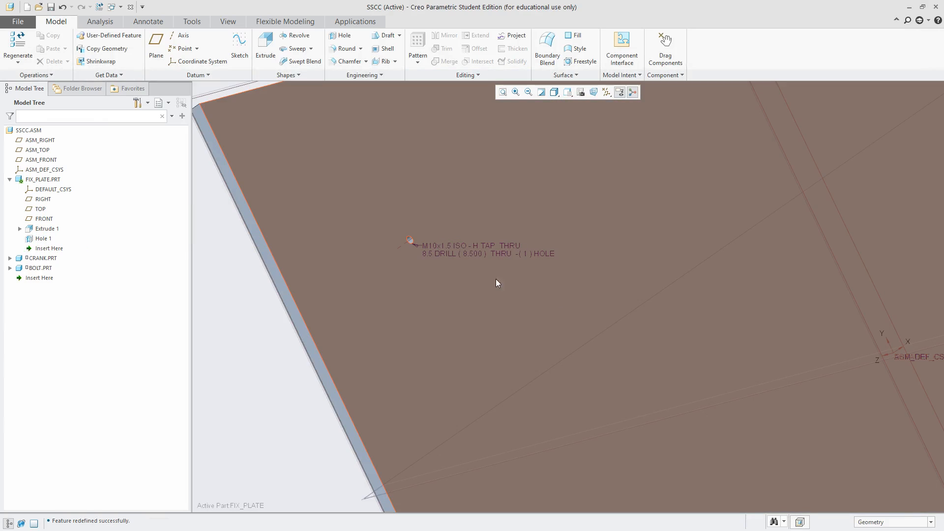
scroll(496, 283, "up", 5)
left_click(40, 132)
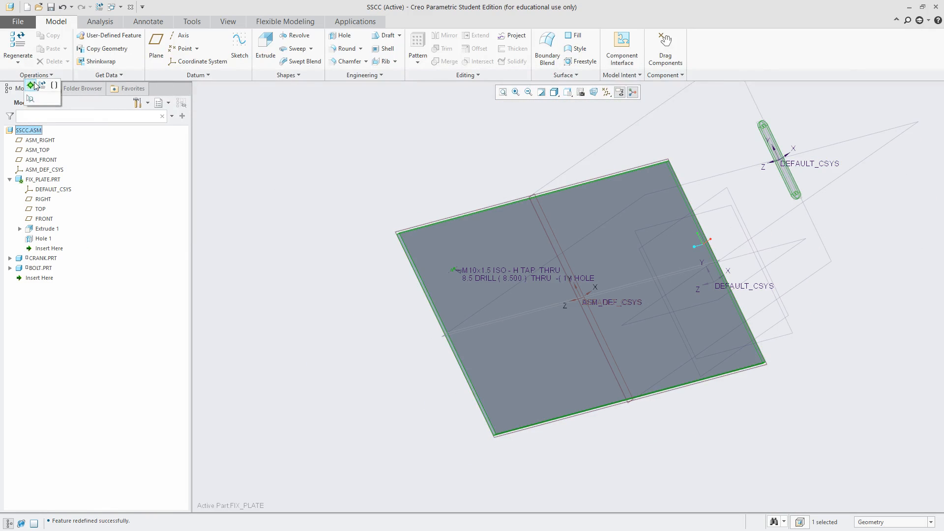
left_click(30, 87)
middle_click_drag(443, 162, 508, 208)
left_click(614, 93)
Step: Activate the BOLT part for editing within the assembly
mouse_move(604, 120)
middle_mouse_down()
mouse_move(505, 199)
mouse_move(817, 248)
mouse_move(804, 243)
middle_mouse_up()
scroll(501, 234, "up", 3)
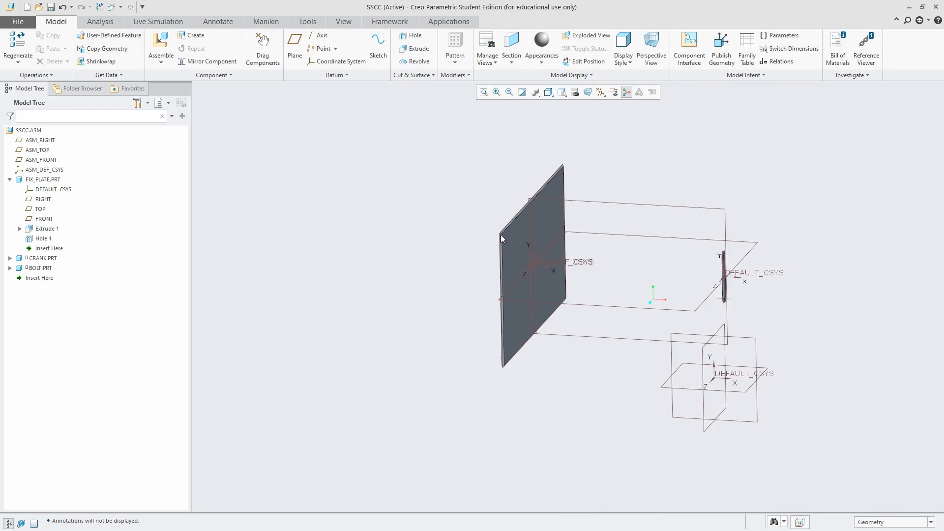
scroll(723, 293, "down", 2)
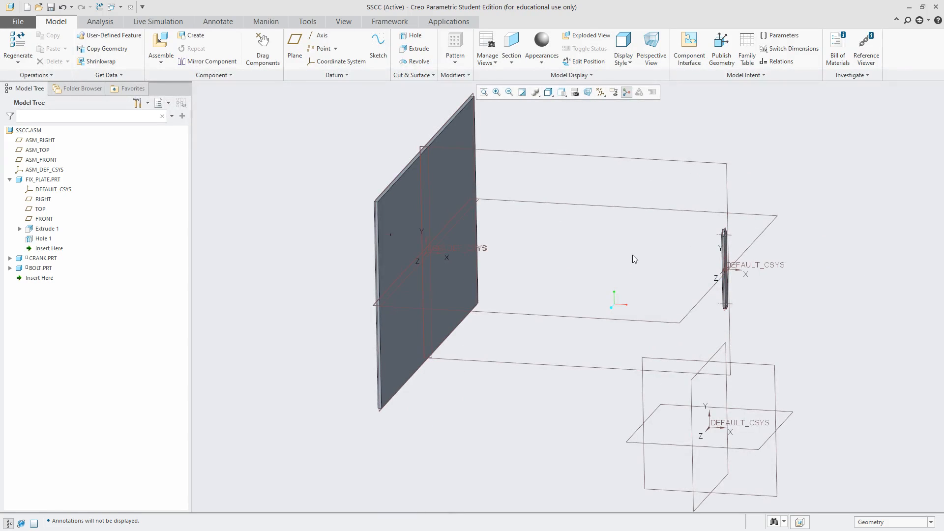
middle_click_drag(237, 213, 284, 204)
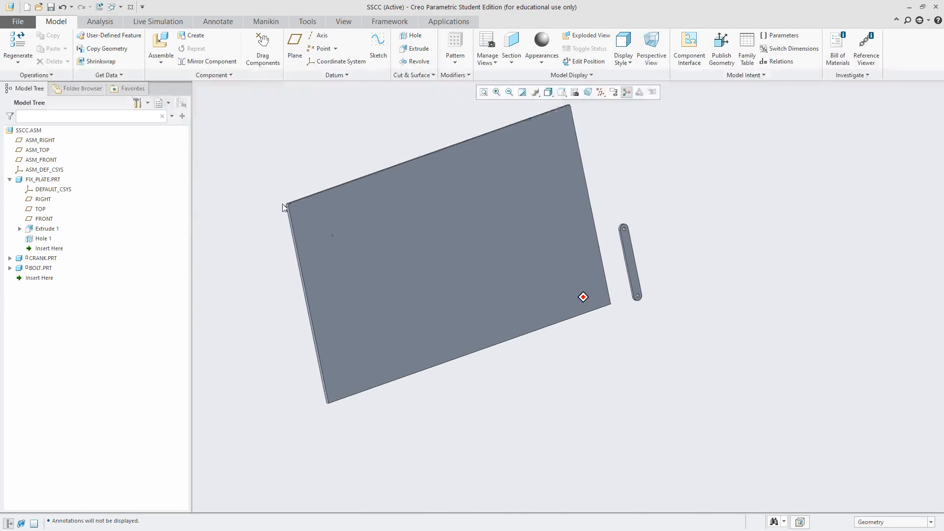
left_click(40, 268)
left_click(44, 228)
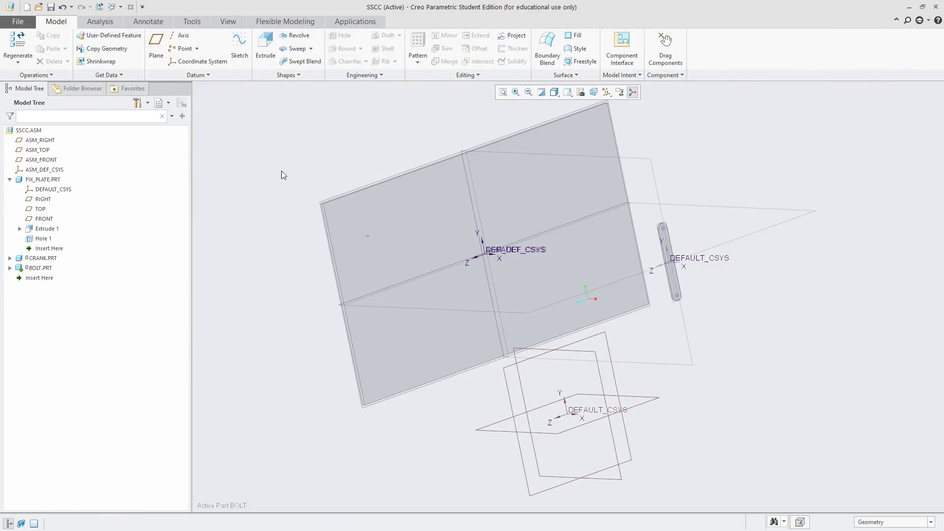
middle_click_drag(282, 175, 531, 328)
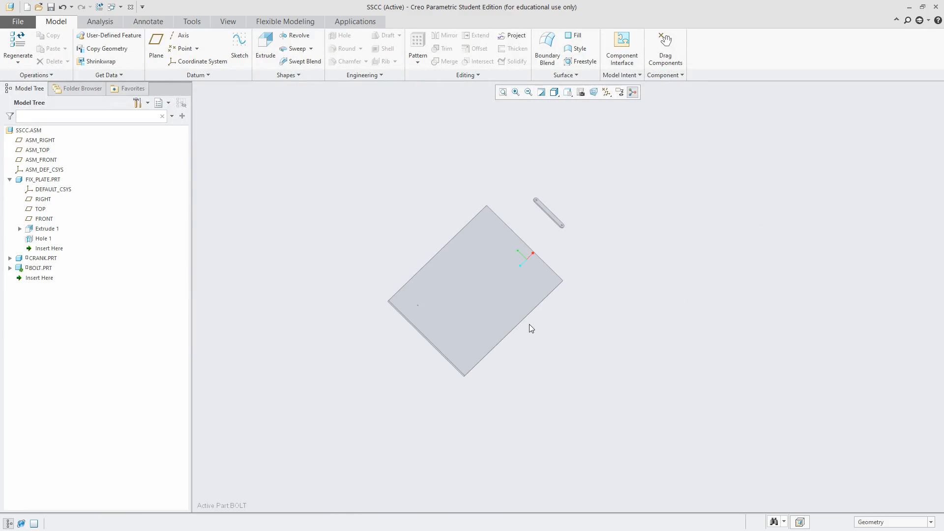
Step: Turn on the display of the datum planes and coordinate systems in the assembly
left_click(607, 92)
left_click(670, 254)
scroll(532, 241, "up", 8)
mouse_move(606, 183)
middle_mouse_down()
mouse_move(610, 226)
mouse_move(617, 210)
mouse_move(585, 255)
mouse_move(553, 274)
middle_mouse_up()
scroll(611, 227, "down", 5)
scroll(589, 304, "down", 3)
scroll(590, 308, "down", 1)
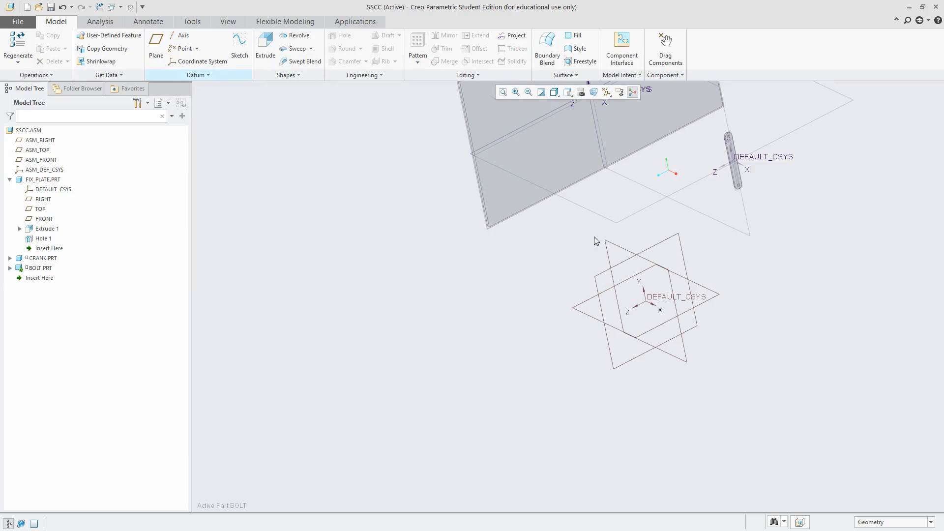
Step: Start an extrusion on BOLT's YZ datum plane and sketch its profile as a circle of diameter 14.95 centred on the origin
left_click(270, 45)
left_click(595, 274)
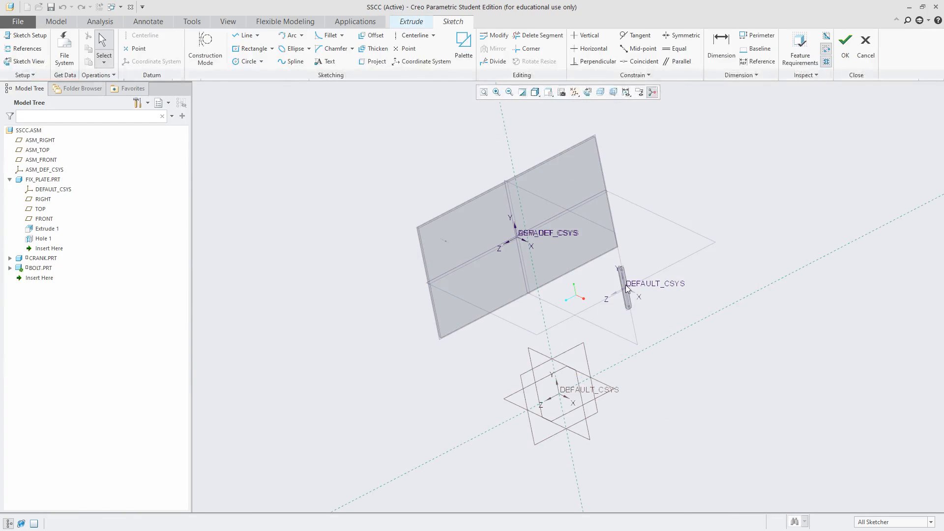
left_click(246, 61)
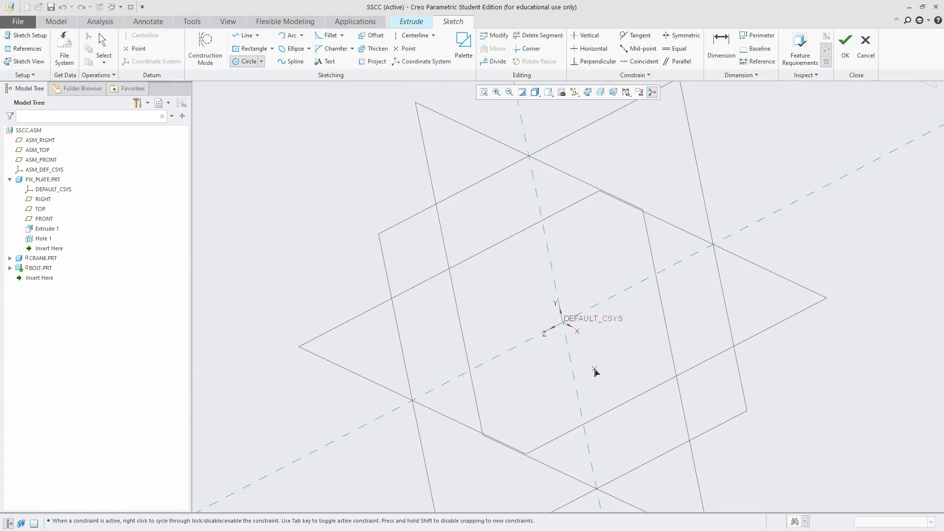
left_click(563, 322)
left_click(576, 315)
middle_click(572, 293)
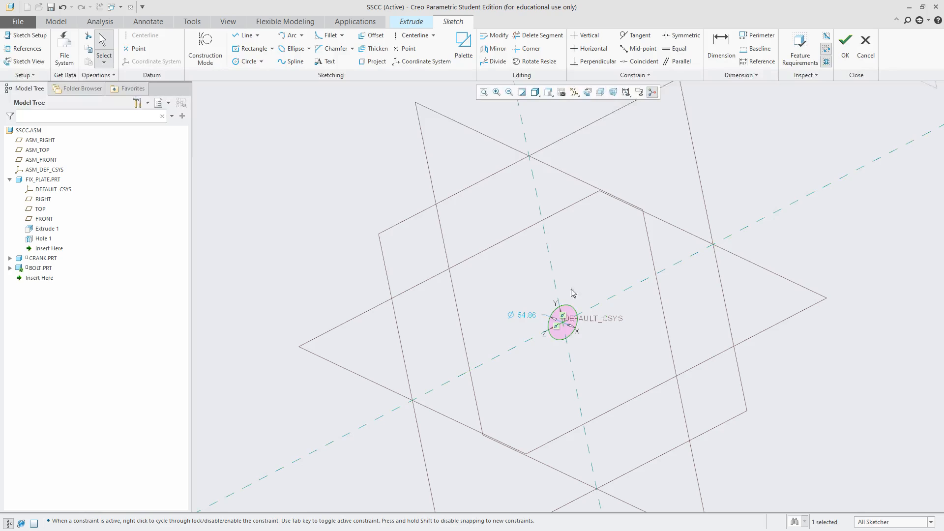
double_click(536, 314)
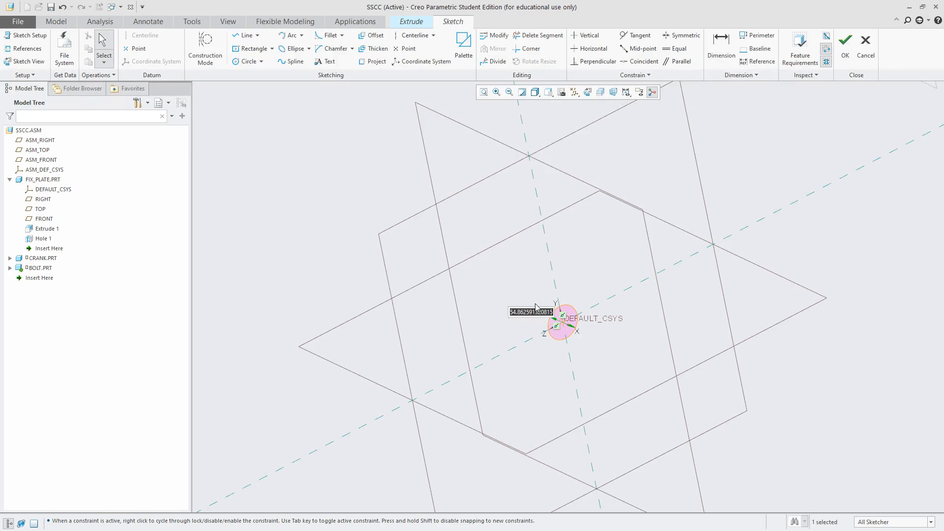
type("14.95")
key("Return")
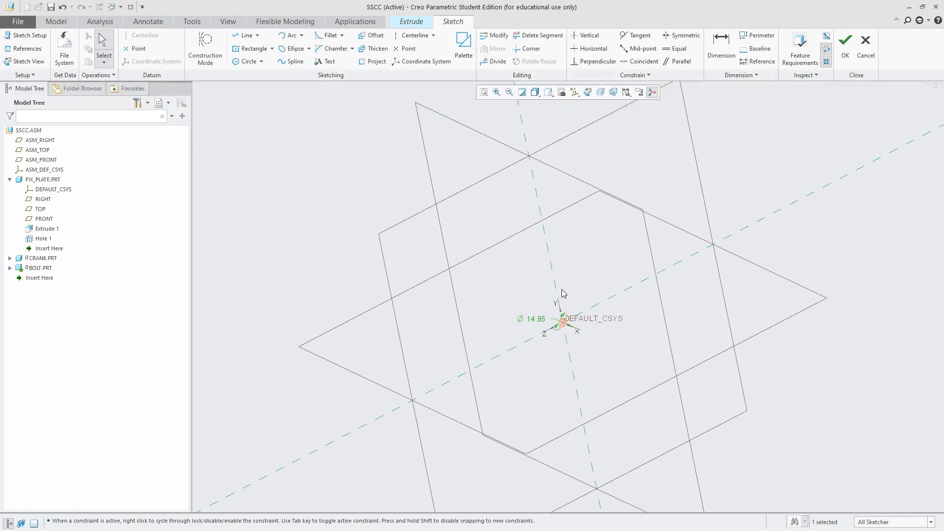
left_click(845, 47)
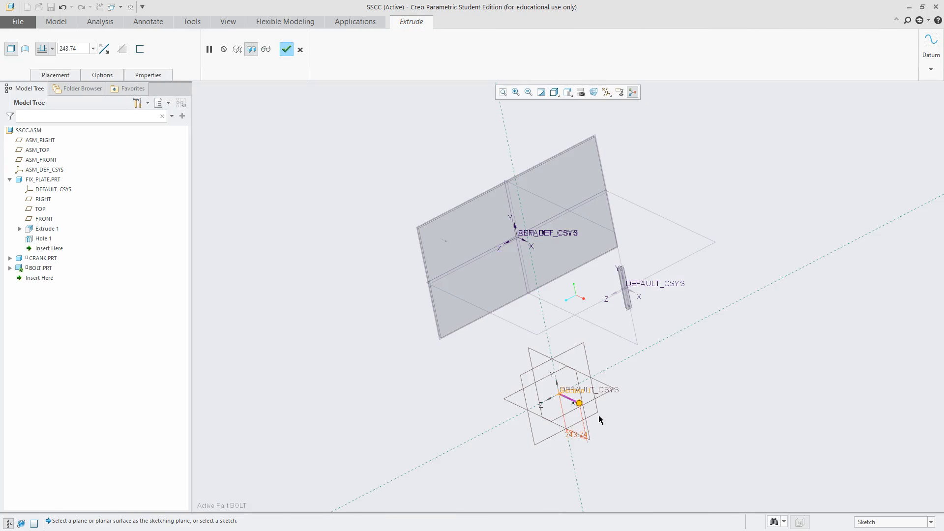
Step: Extrude the circle to a depth of 60, symmetric about the sketch plane, to form the bolt shank
scroll(565, 378, "down", 1)
left_click_drag(705, 382, 584, 340)
double_click(645, 375)
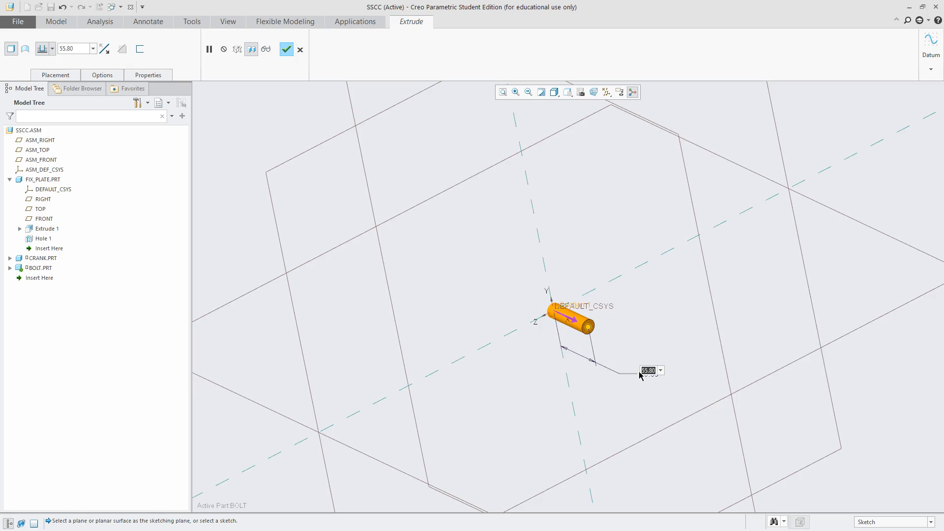
type("60")
key("Return")
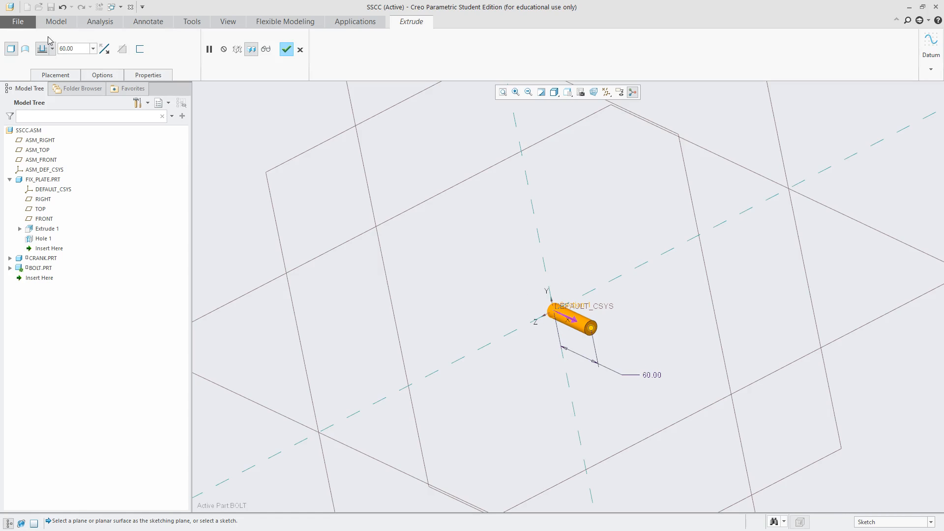
left_click(52, 48)
left_click(43, 73)
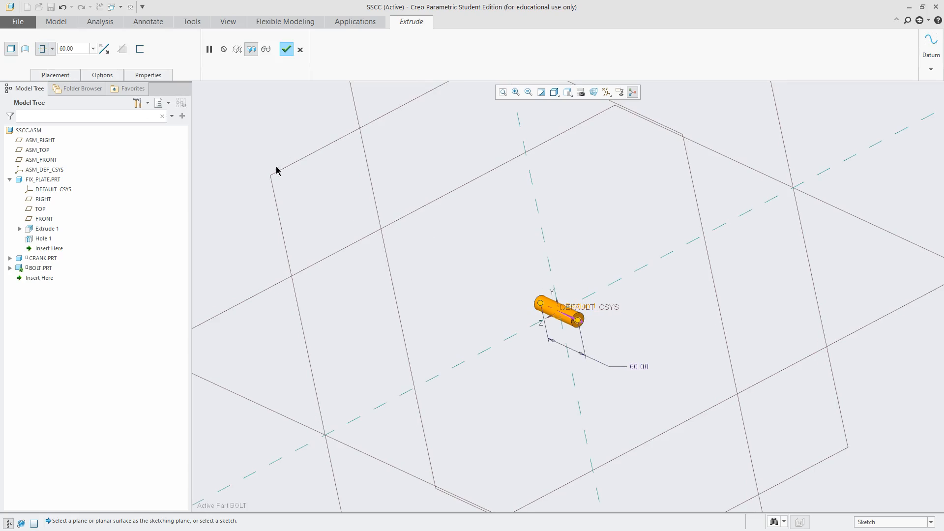
left_click(286, 49)
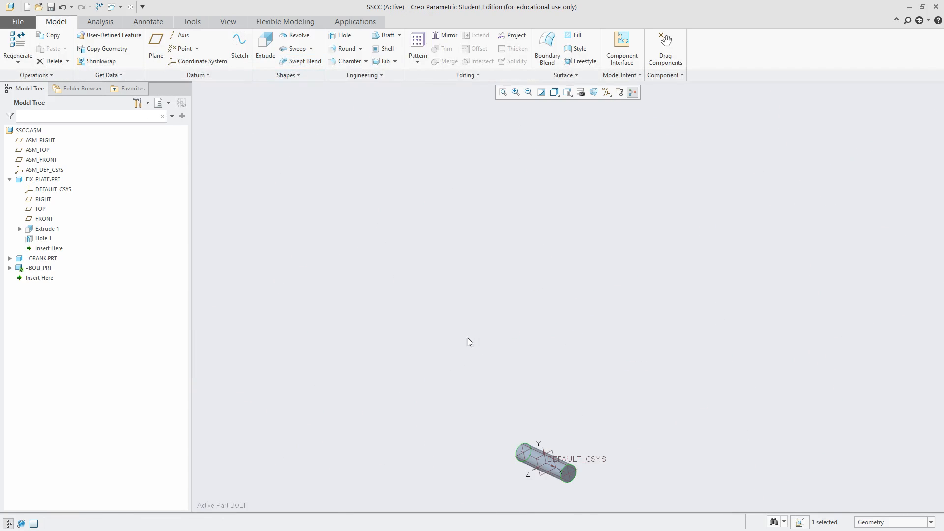
Step: Start a second extrusion on the shank's end face and sketch a concentric circle about 28 in diameter for the bolt head
scroll(468, 341, "up", 3)
left_click(277, 60)
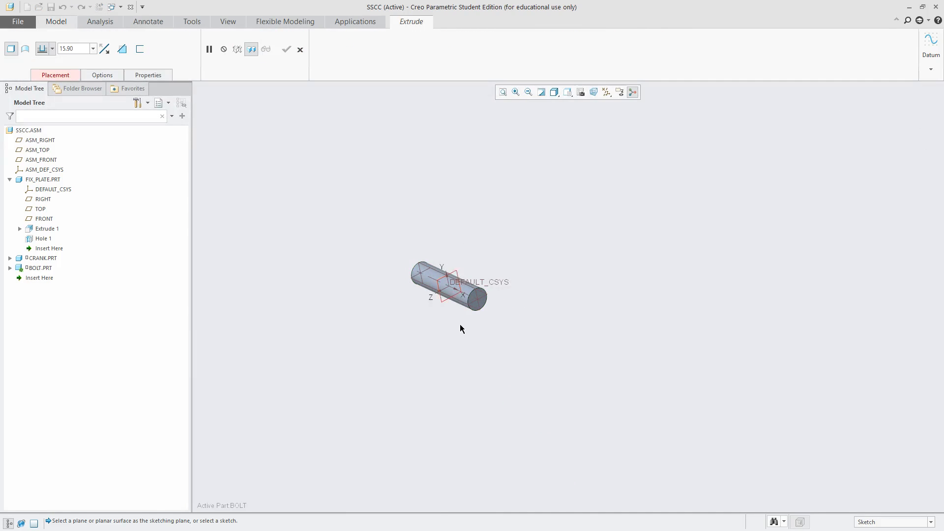
scroll(459, 323, "up", 3)
left_click(519, 225)
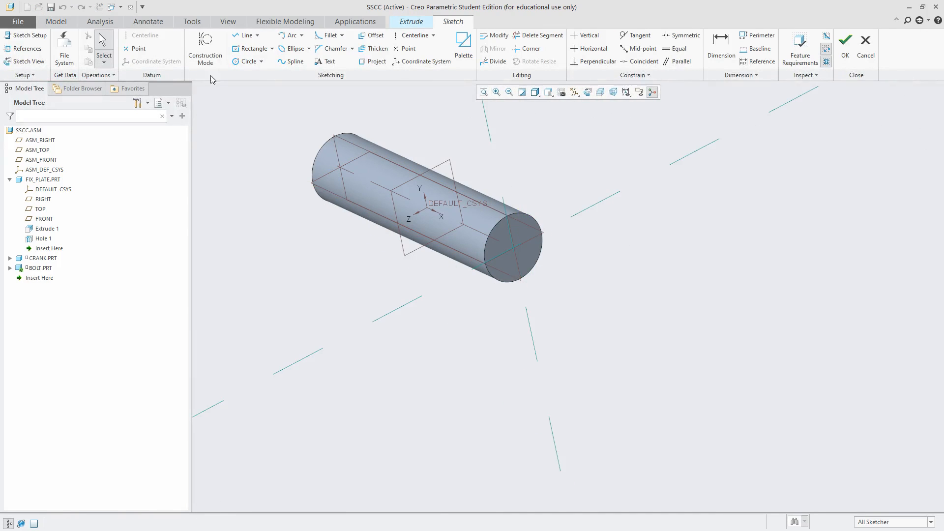
left_click(248, 61)
left_click(513, 247)
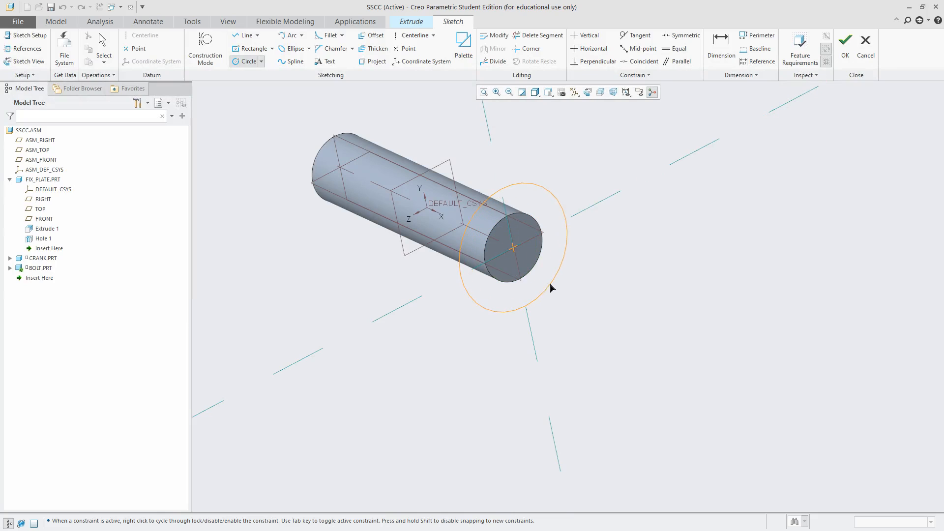
left_click(551, 288)
middle_click(595, 155)
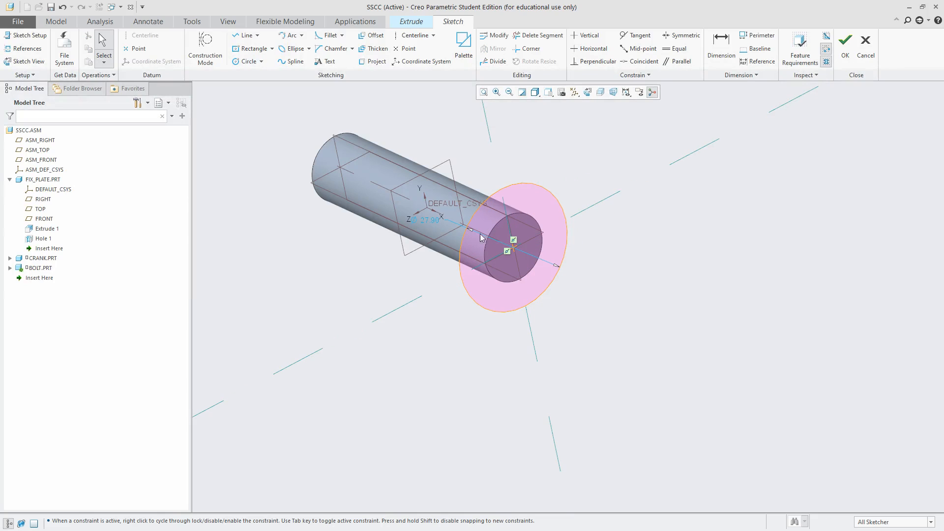
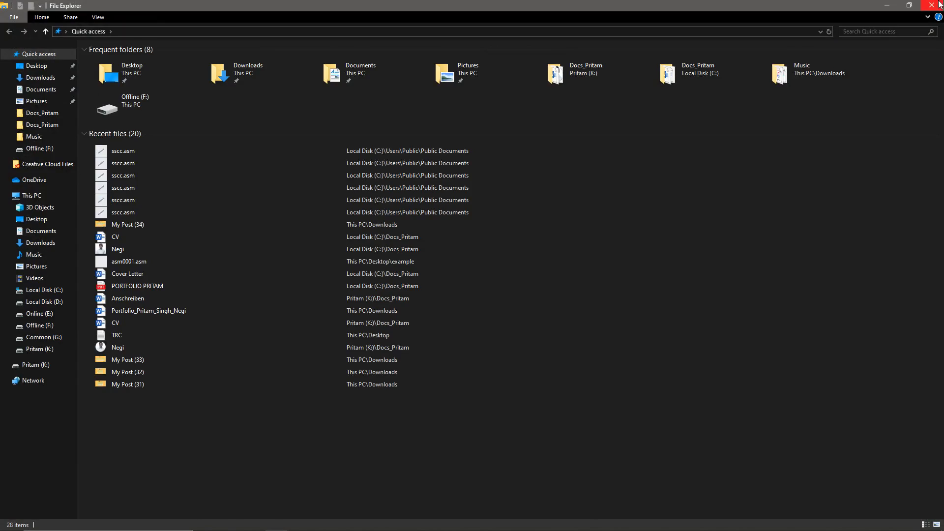
Step: Close File Explorer, switch to Chrome and search the web for "m15 allen bolt specs"
left_click(939, 5)
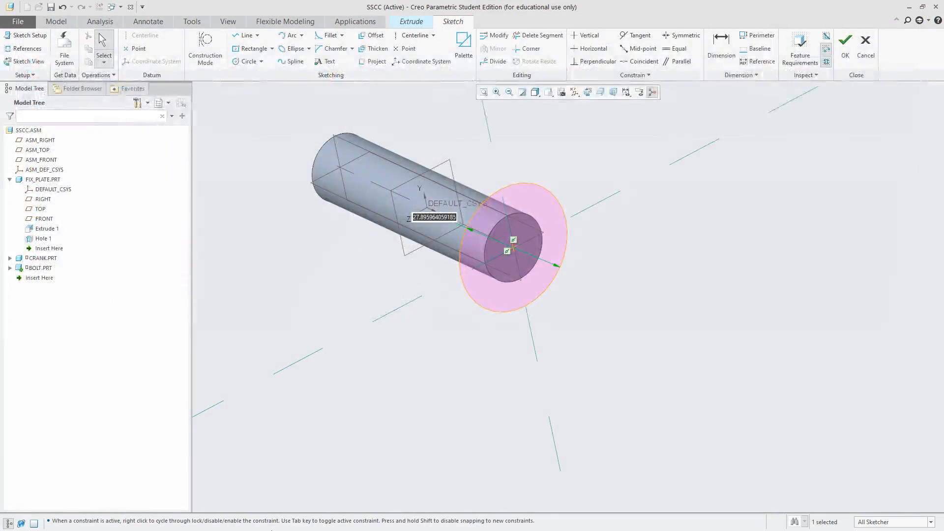
key("super")
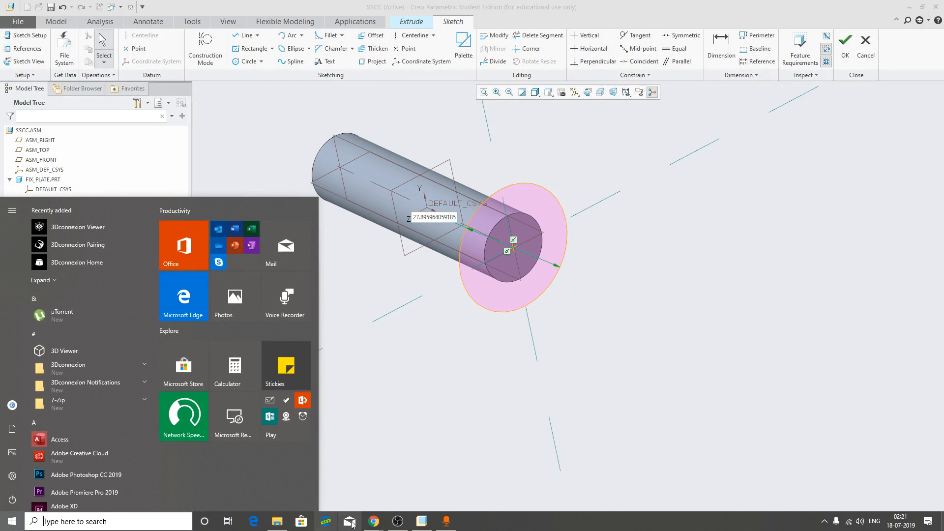
mouse_move(374, 522)
left_click(590, 481)
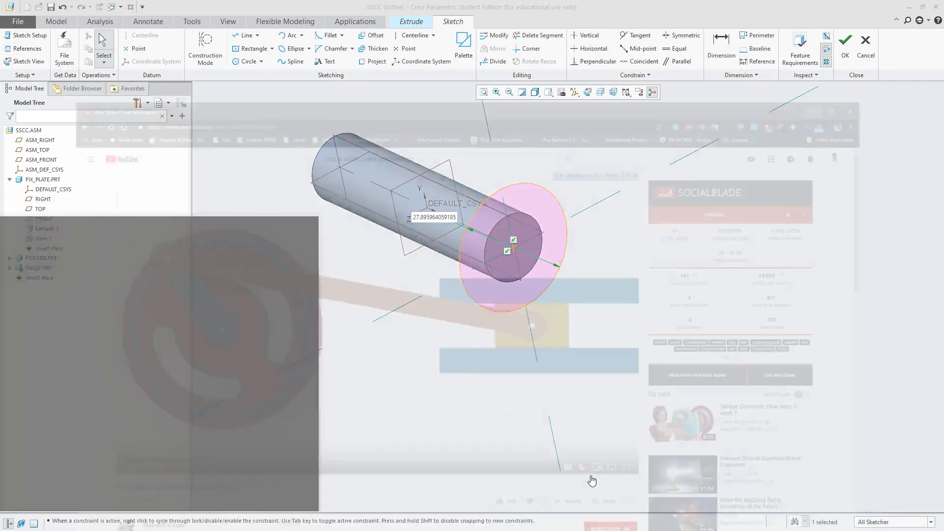
left_click(139, 10)
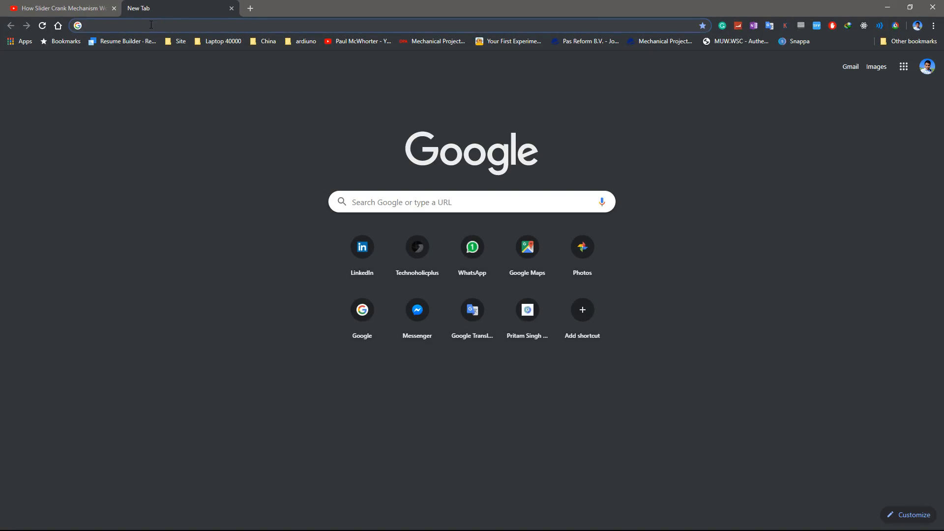
type("m1")
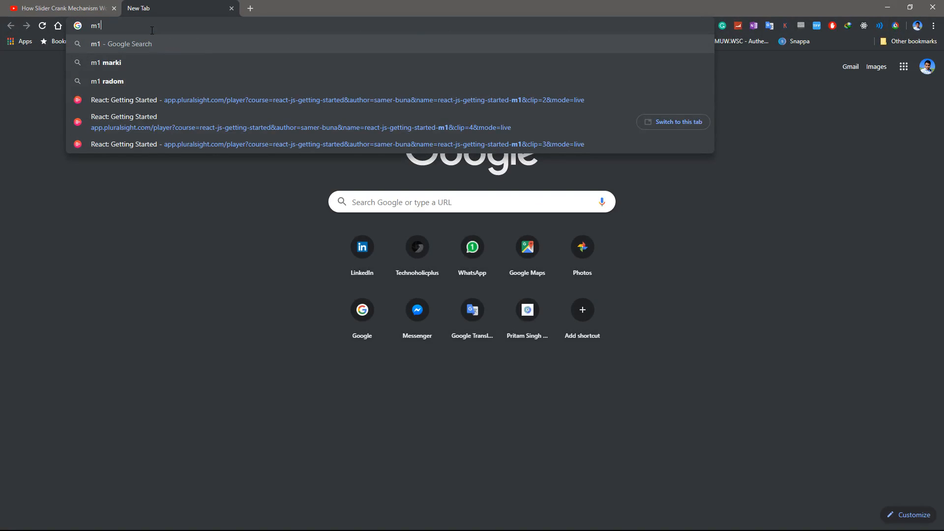
type("5 alle")
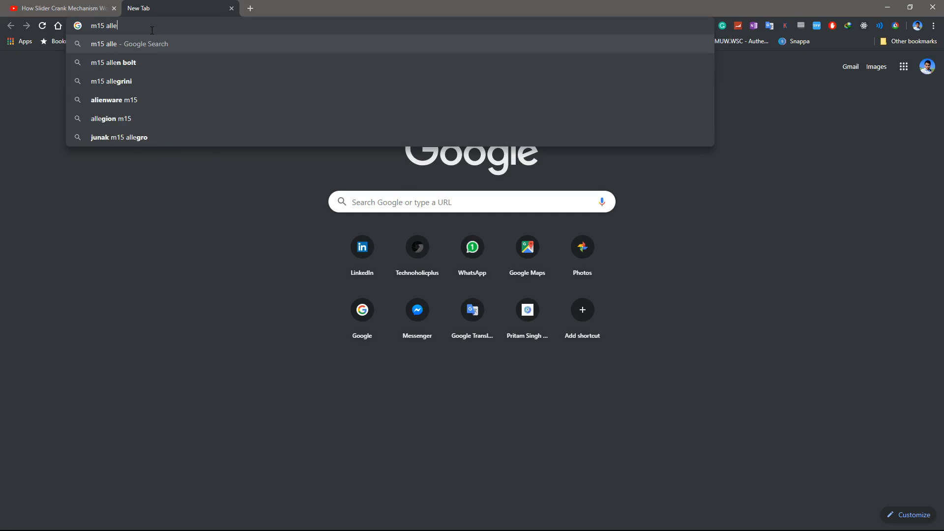
type("n bol")
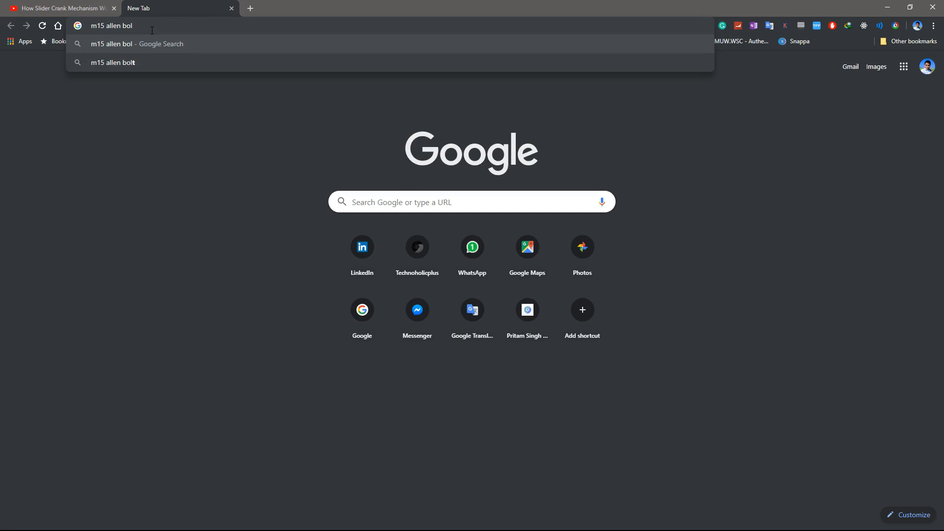
type("t specs")
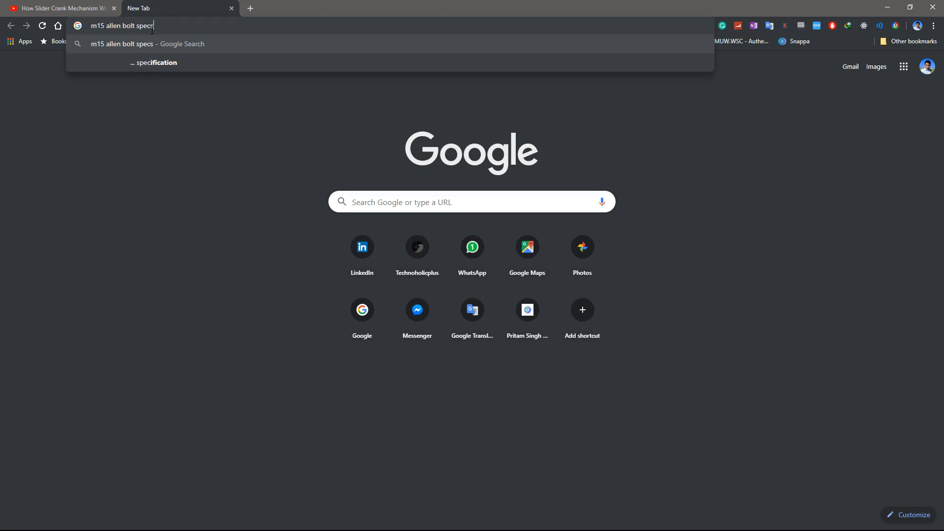
key("Return")
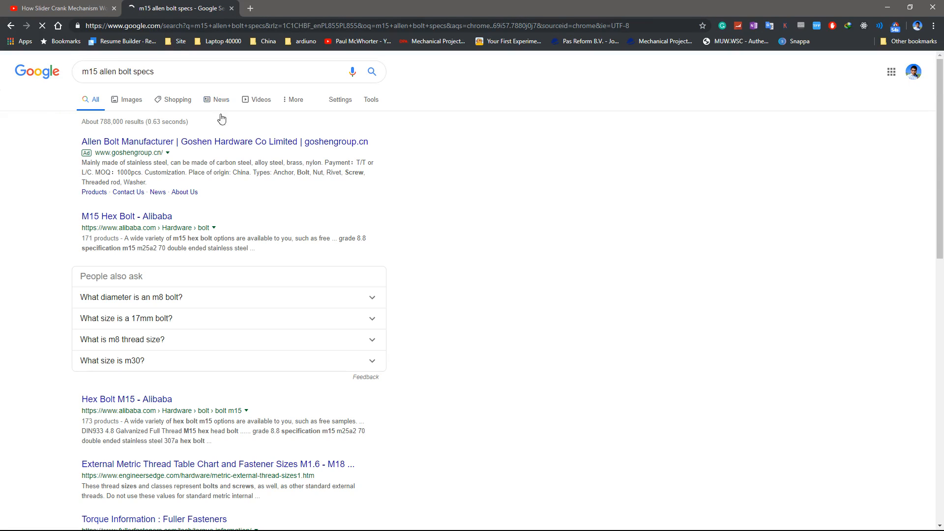
Step: Browse the image results for bolt dimension charts and examine the metric flat round washers table
left_click(145, 98)
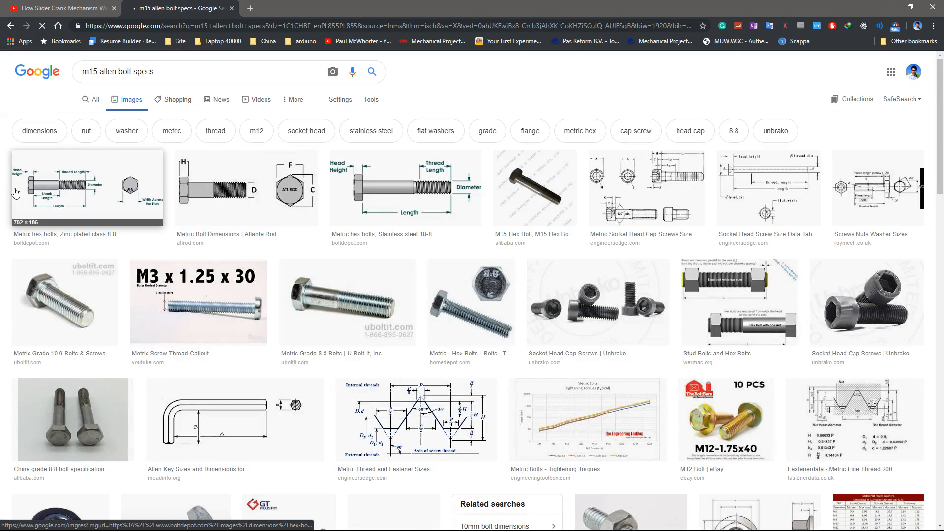
scroll(472, 251, "down", 1)
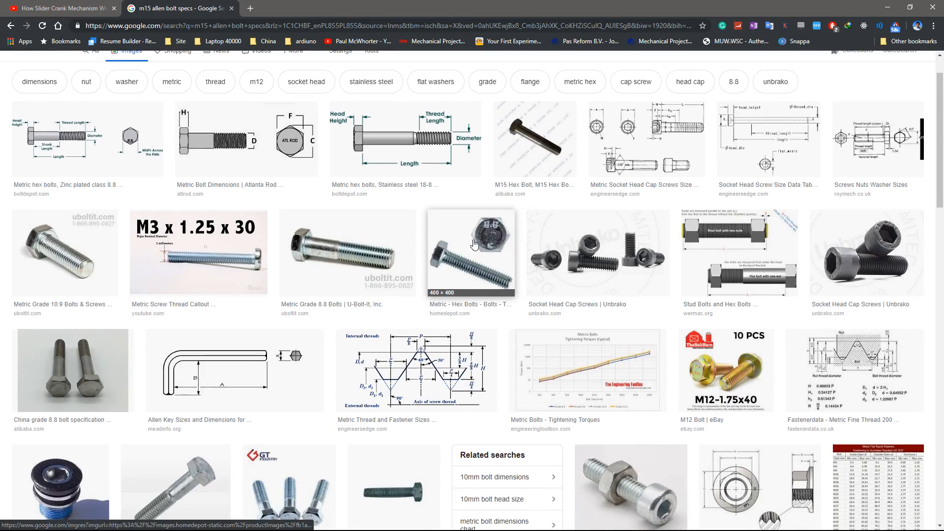
scroll(616, 254, "down", 8)
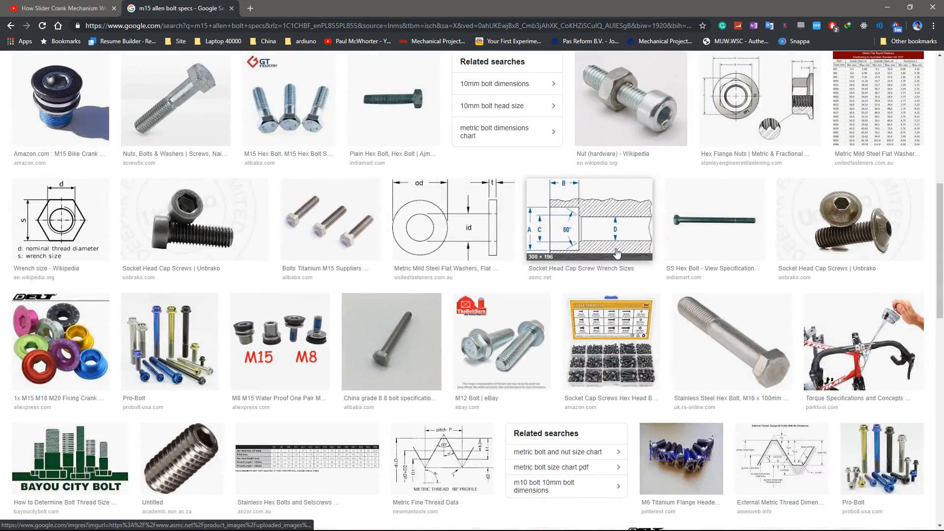
left_click(878, 99)
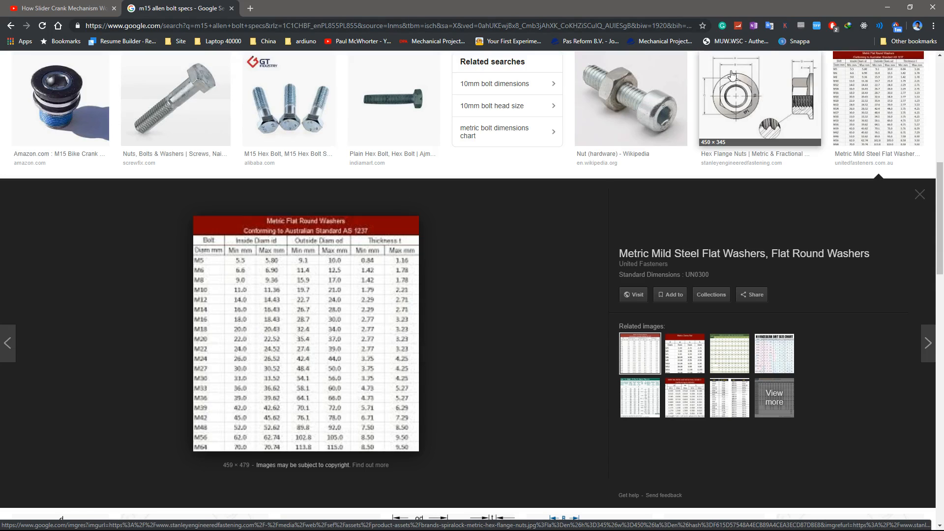
scroll(305, 184, "down", 2)
scroll(305, 185, "down", 5)
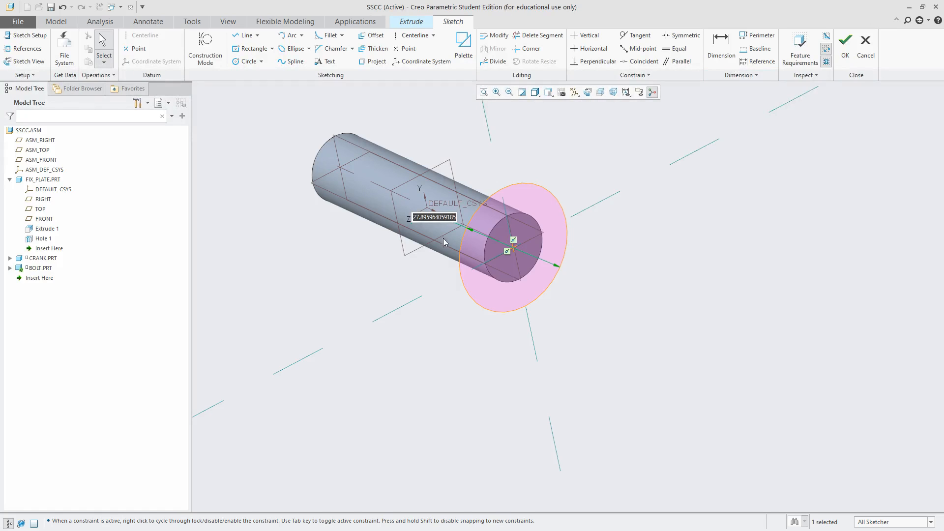
Step: Back in Creo Parametric, set the bolt head circle's diameter to 28 and finish the sketch
middle_click_drag(444, 238, 406, 201)
scroll(406, 200, "up", 5)
scroll(480, 329, "down", 5)
scroll(438, 319, "up", 4)
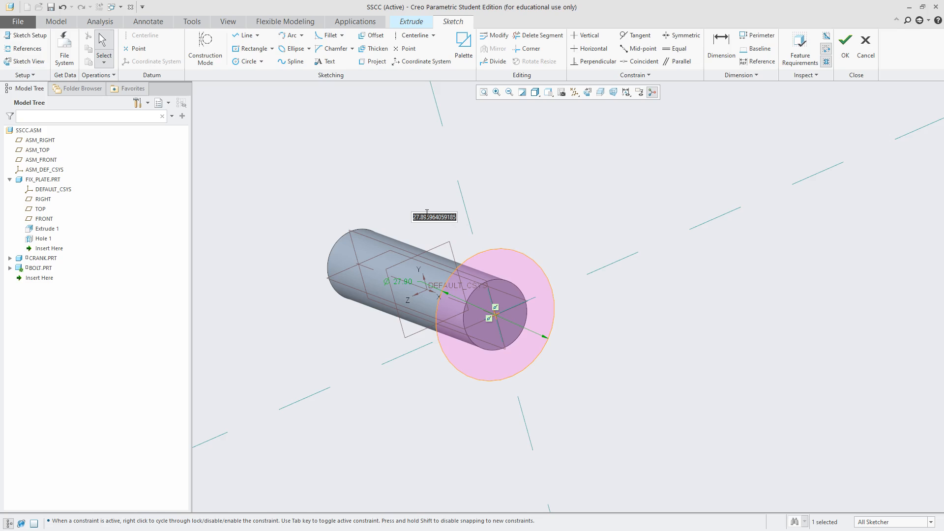
type("28")
key("Return")
scroll(562, 187, "down", 3)
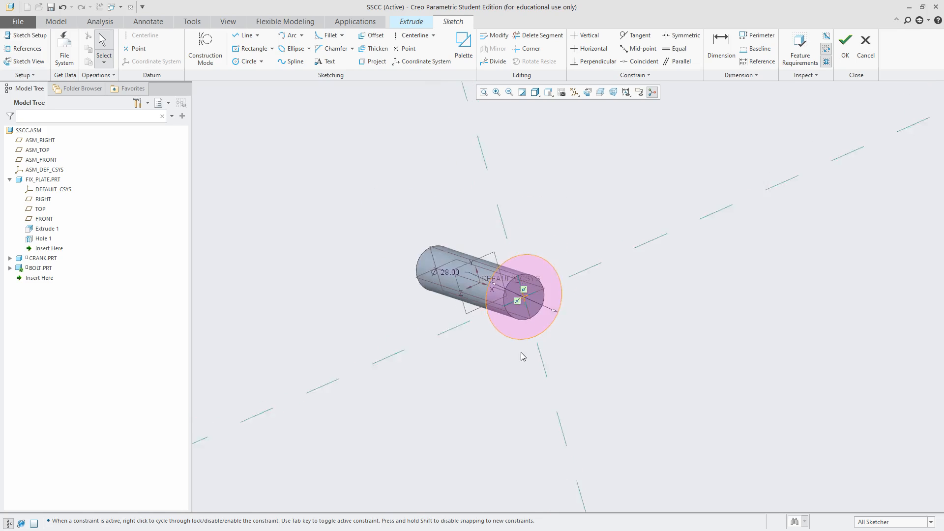
left_click(845, 46)
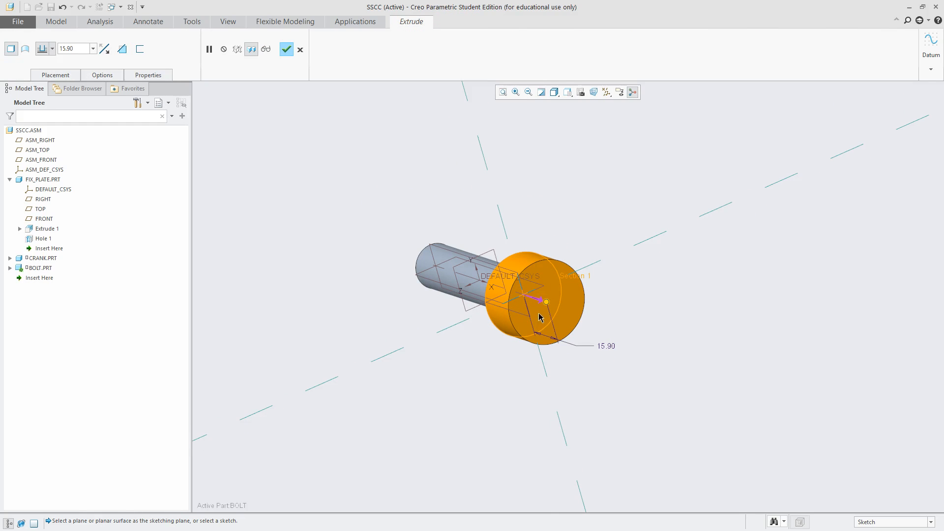
Step: Reduce the bolt head's extrusion depth slightly and complete the extrusion
left_click_drag(546, 302, 540, 300)
middle_click(586, 228)
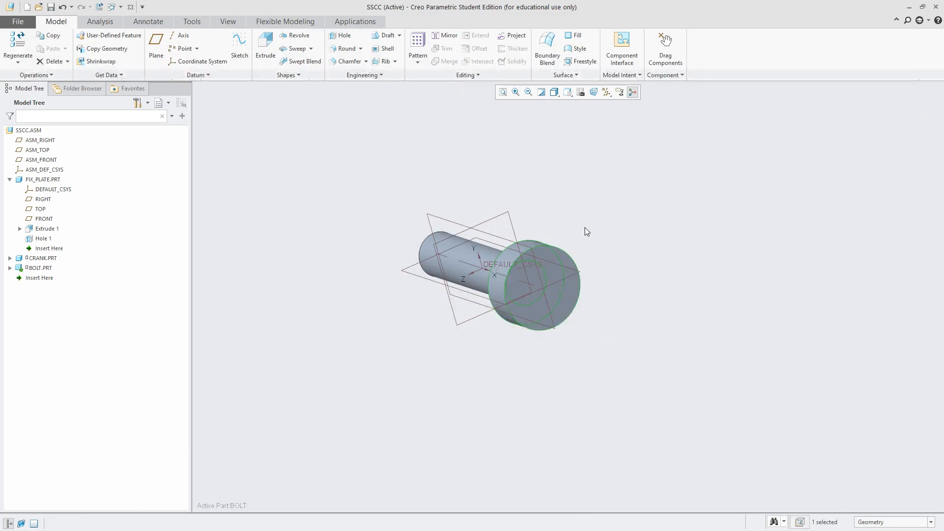
left_click(585, 227)
mouse_move(322, 87)
middle_mouse_down()
mouse_move(320, 79)
mouse_move(459, 253)
mouse_move(613, 229)
mouse_move(556, 293)
mouse_move(533, 232)
mouse_move(545, 244)
mouse_move(402, 230)
middle_mouse_up()
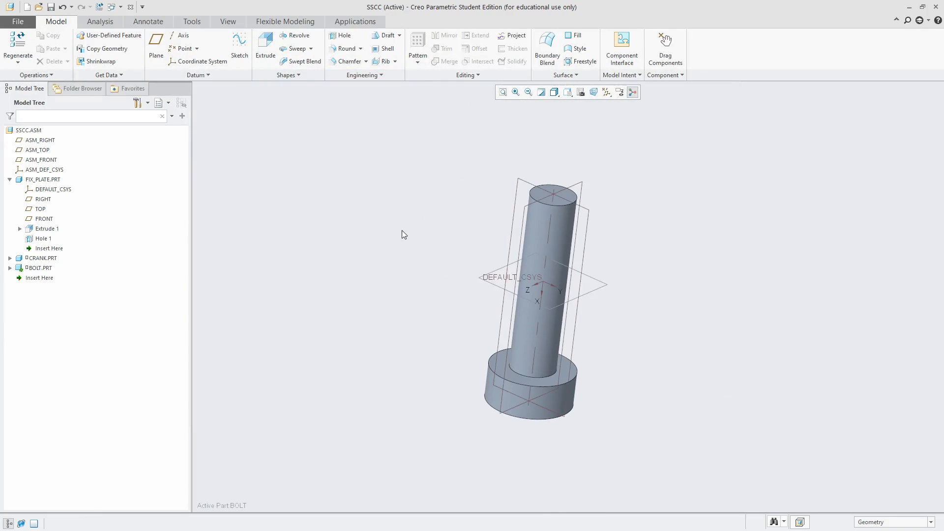
Step: Activate the top-level SSCC assembly after finishing the bolt part
scroll(468, 174, "up", 4)
middle_click_drag(468, 174, 213, 248)
left_click(32, 128)
left_click(39, 86)
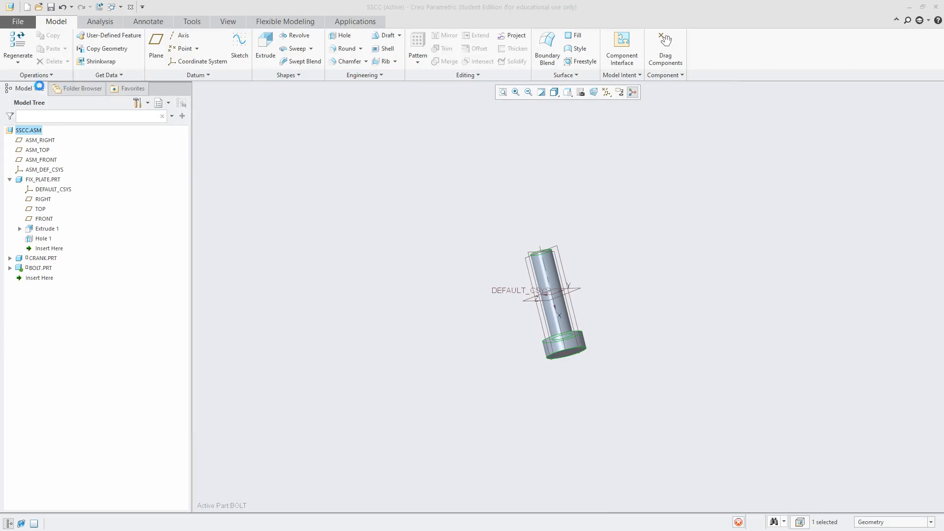
Step: Examine the bolt, the crank's hole and the fix plate in the assembly from several angles
scroll(565, 298, "up", 3)
middle_click_drag(384, 235, 545, 311)
scroll(295, 352, "up", 4)
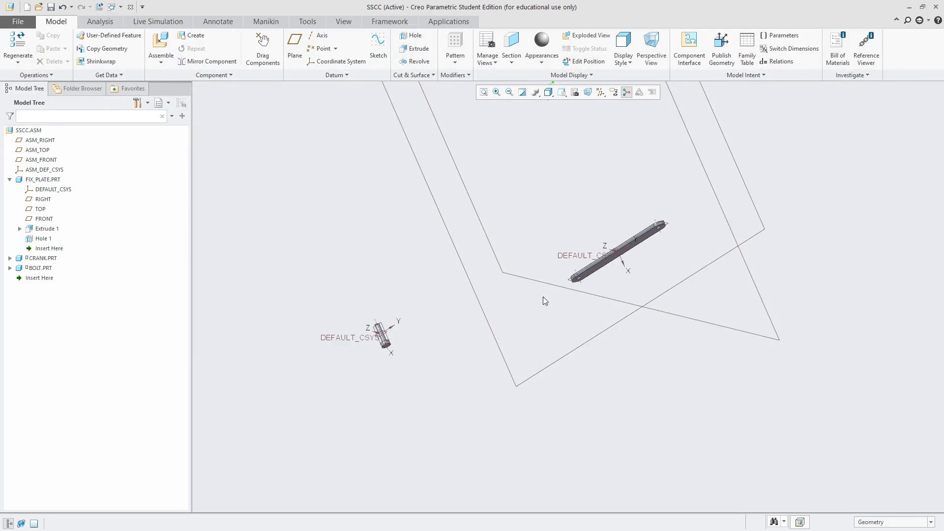
scroll(471, 348, "down", 1)
scroll(315, 320, "up", 1)
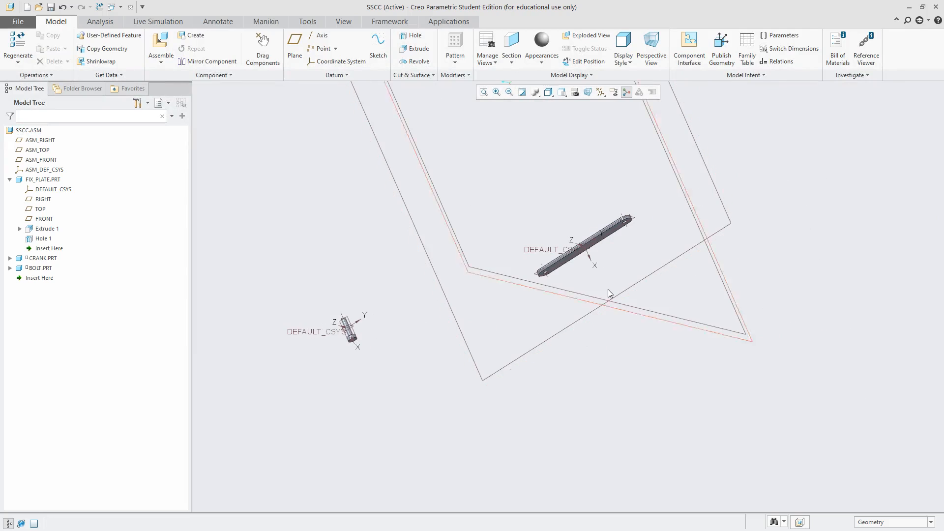
mouse_move(351, 327)
middle_mouse_down()
mouse_move(541, 293)
mouse_move(361, 336)
middle_mouse_up()
scroll(522, 284, "down", 5)
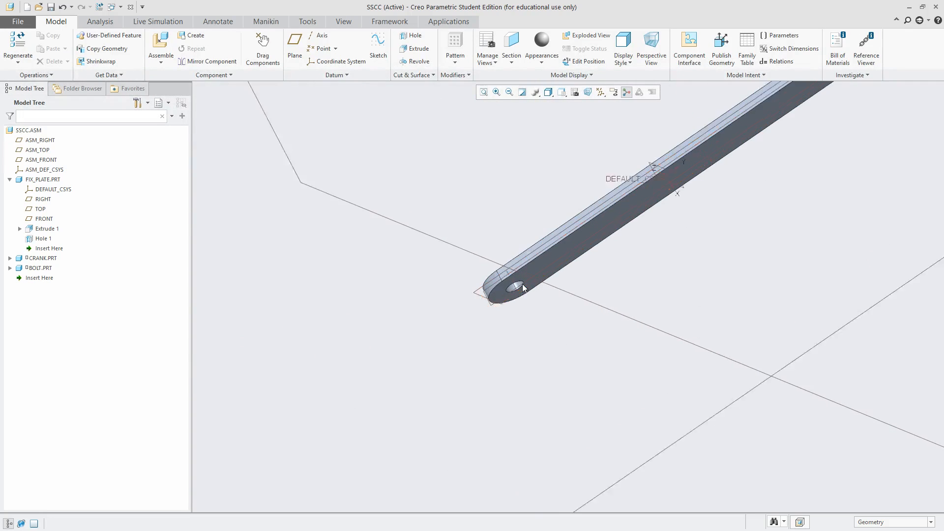
scroll(522, 285, "up", 7)
mouse_move(448, 202)
middle_mouse_down()
mouse_move(439, 193)
mouse_move(523, 173)
mouse_move(483, 166)
mouse_move(503, 142)
mouse_move(356, 184)
middle_mouse_up()
scroll(482, 167, "down", 4)
scroll(482, 179, "up", 4)
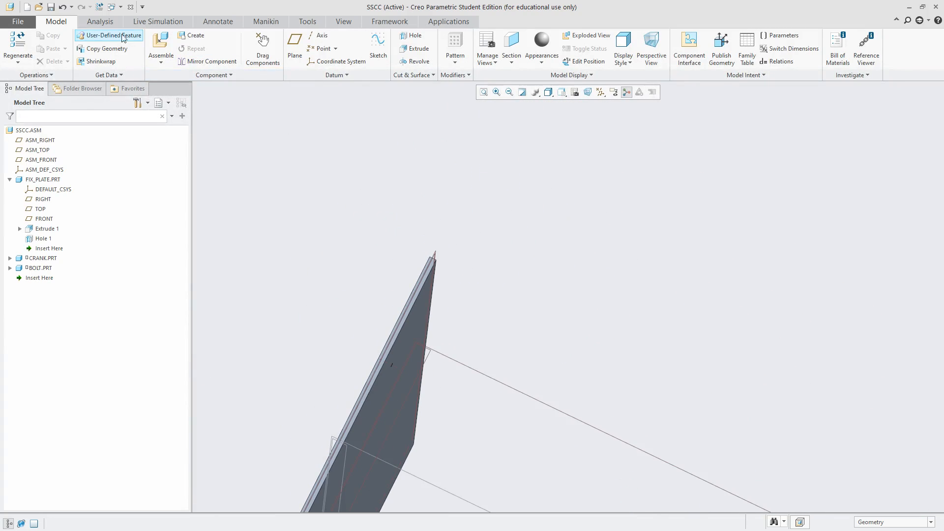
Step: Measure the length of the fix plate's short thickness edge
left_click(100, 21)
left_click(286, 55)
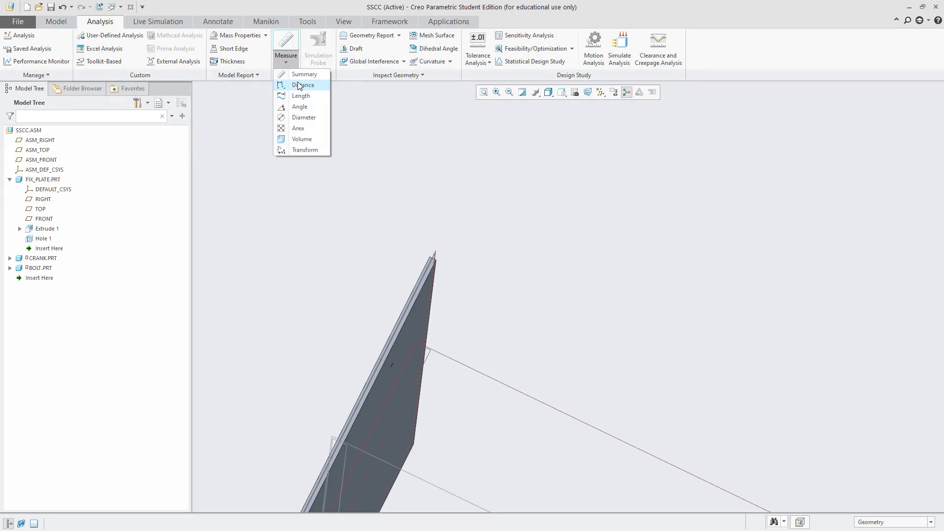
left_click(297, 84)
scroll(430, 270, "down", 3)
left_click(285, 59)
left_click(298, 95)
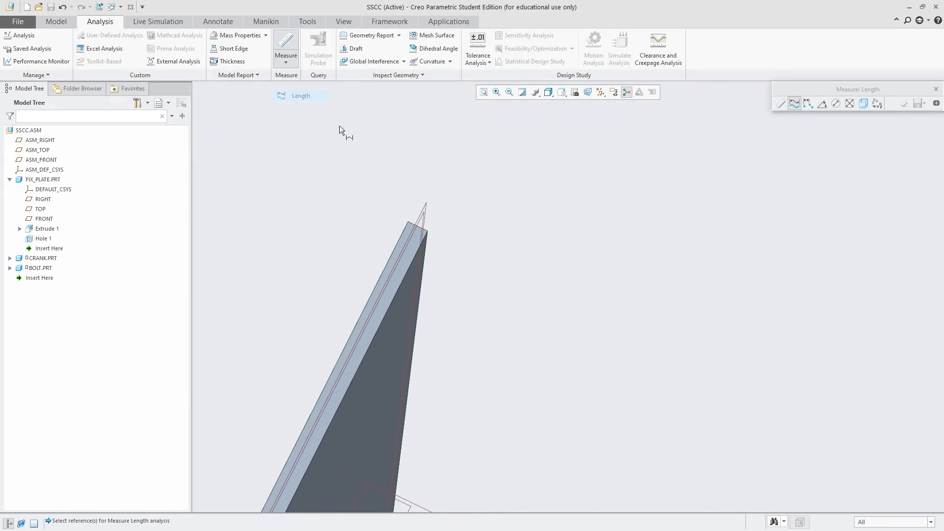
scroll(455, 194, "down", 3)
left_click(450, 183)
scroll(503, 171, "down", 3)
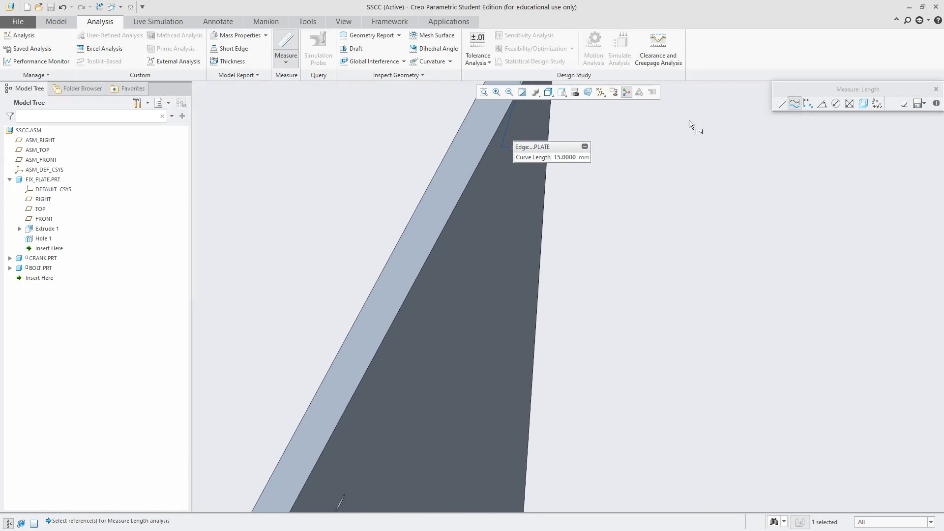
left_click(936, 90)
Step: Open the bolt part in its own window and orient it upright with the shank end visible
scroll(552, 202, "up", 8)
scroll(617, 339, "down", 7)
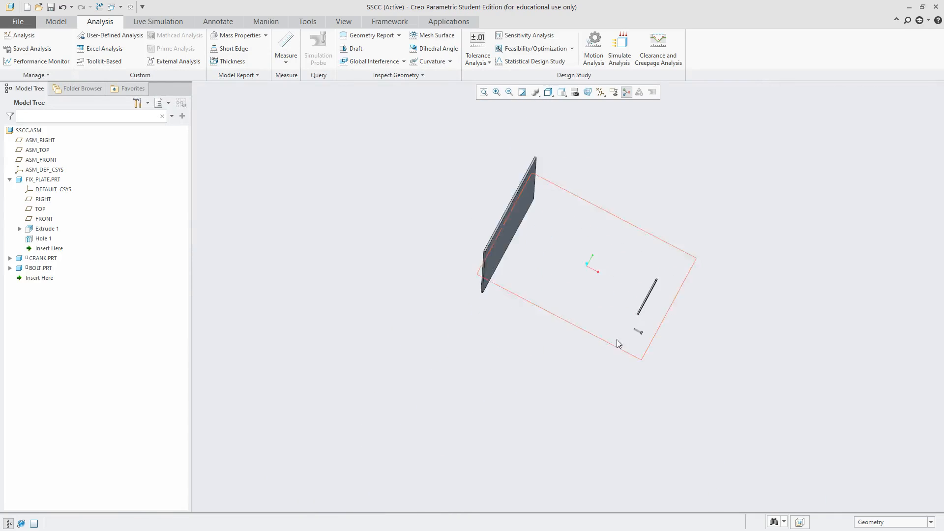
scroll(647, 296, "down", 3)
left_click(591, 295)
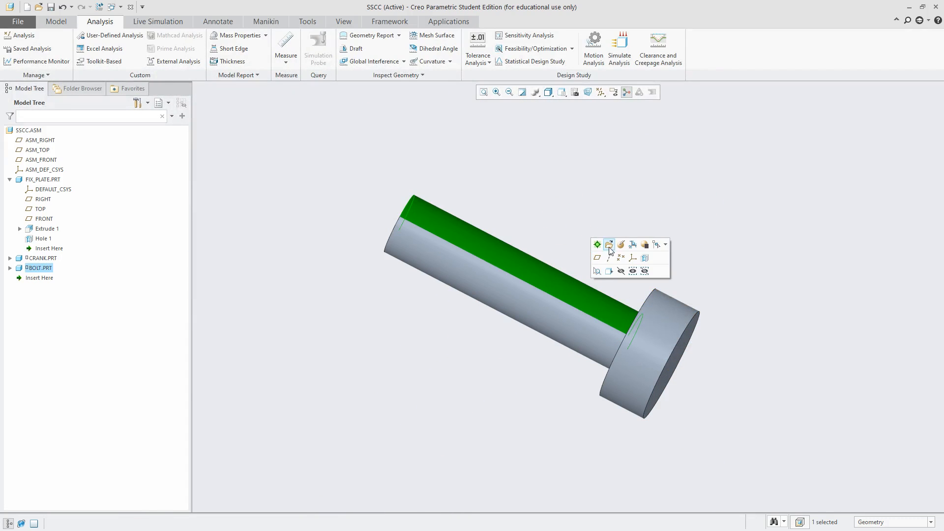
left_click(594, 251)
middle_click_drag(375, 207, 429, 185)
middle_click_drag(428, 184, 431, 234, "shift")
left_click(293, 77)
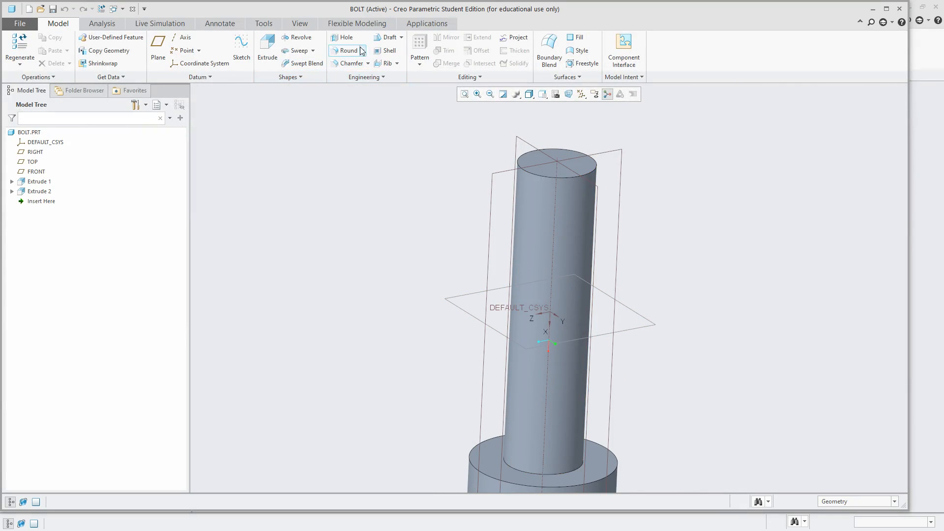
left_click(386, 63)
left_click(279, 52)
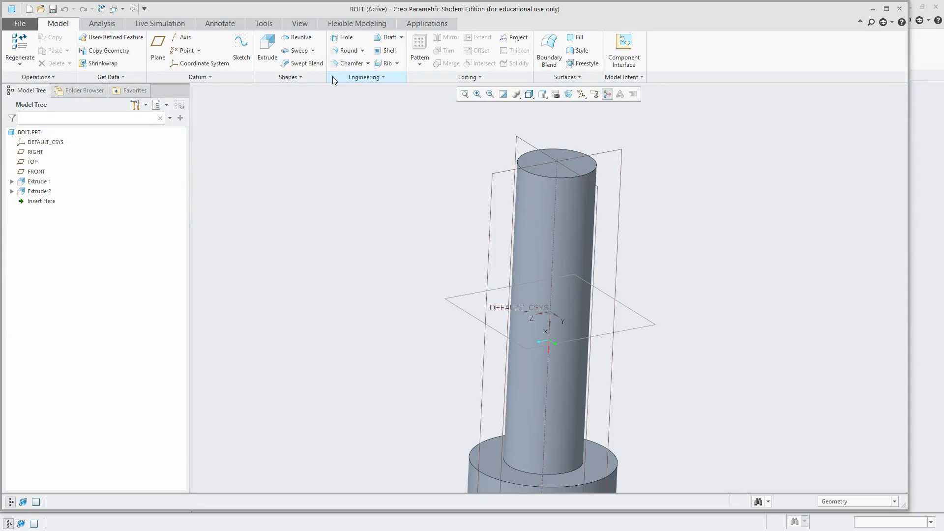
left_click(277, 77)
left_click(364, 77)
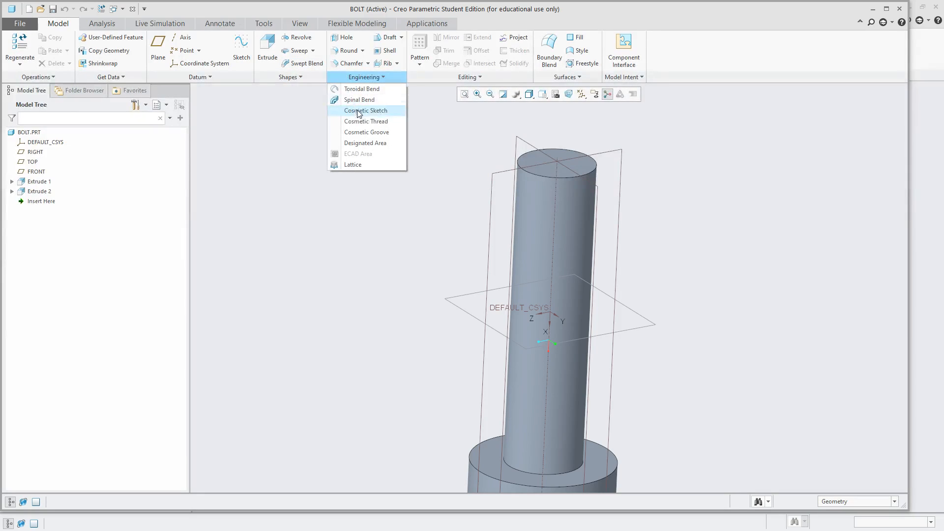
left_click(299, 97)
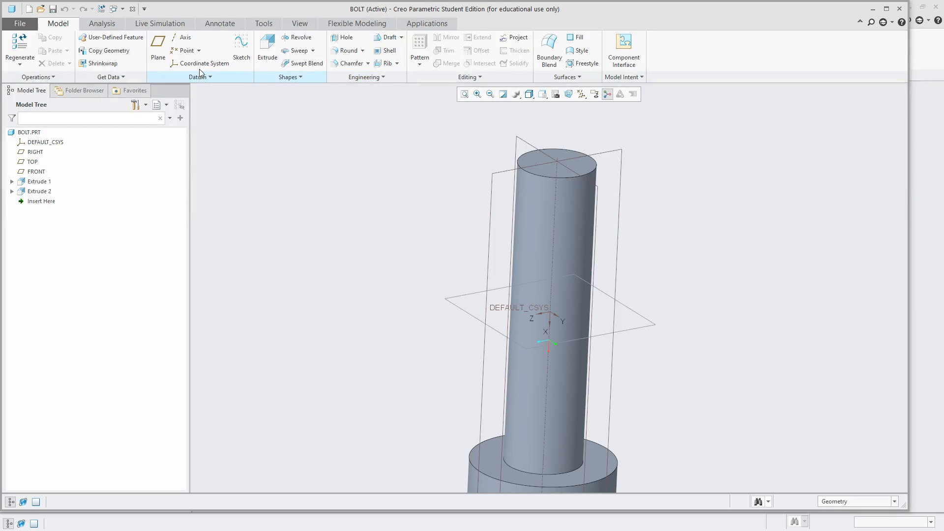
left_click(364, 76)
left_click(457, 112)
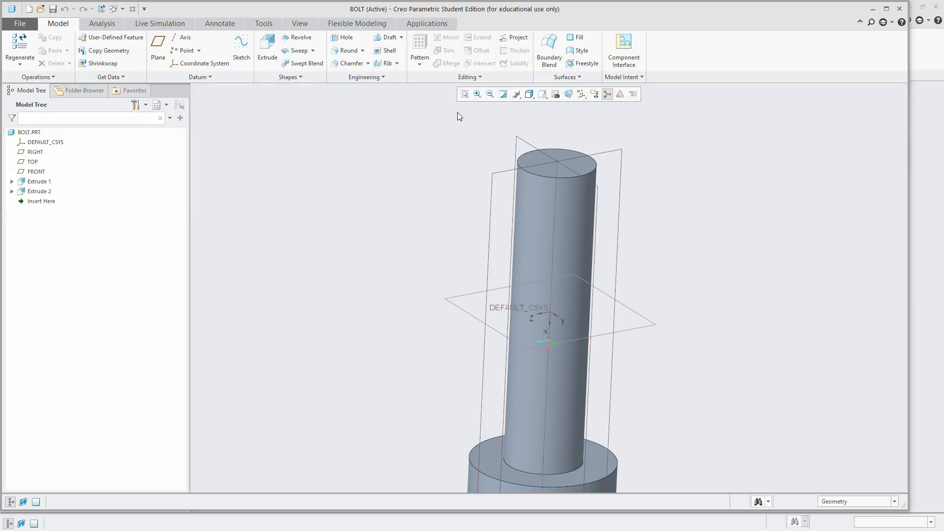
left_click(297, 78)
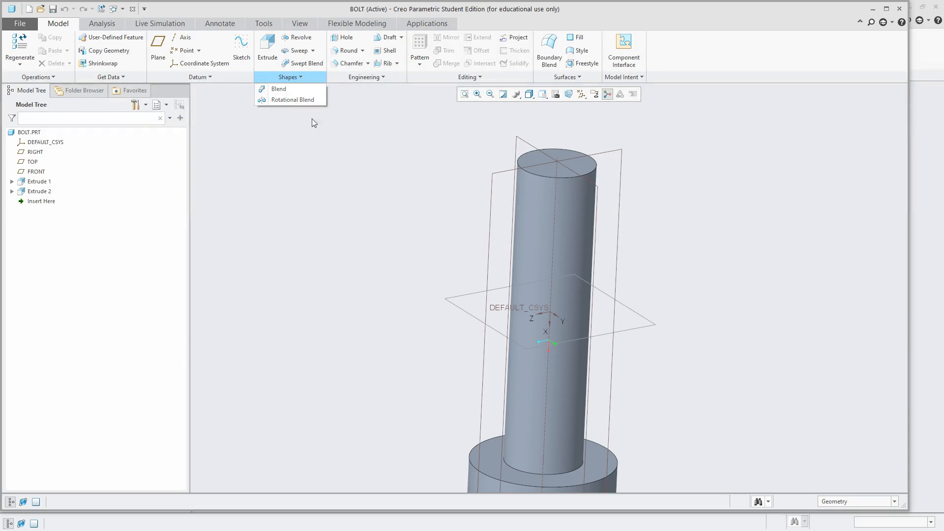
left_click(397, 65)
left_click(398, 65)
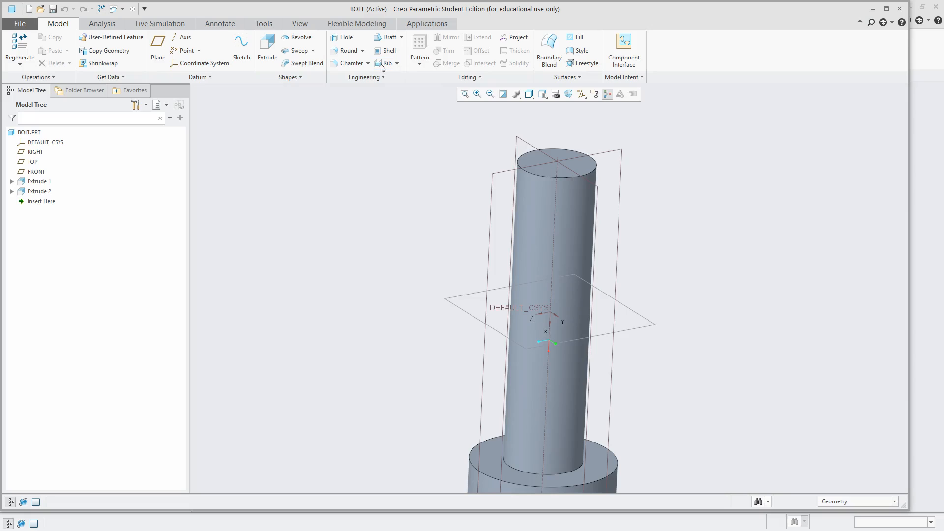
left_click(368, 65)
Step: Start a Helical Sweep on the bolt and open its profile sketch on the TOP plane, viewed square-on
left_click(312, 51)
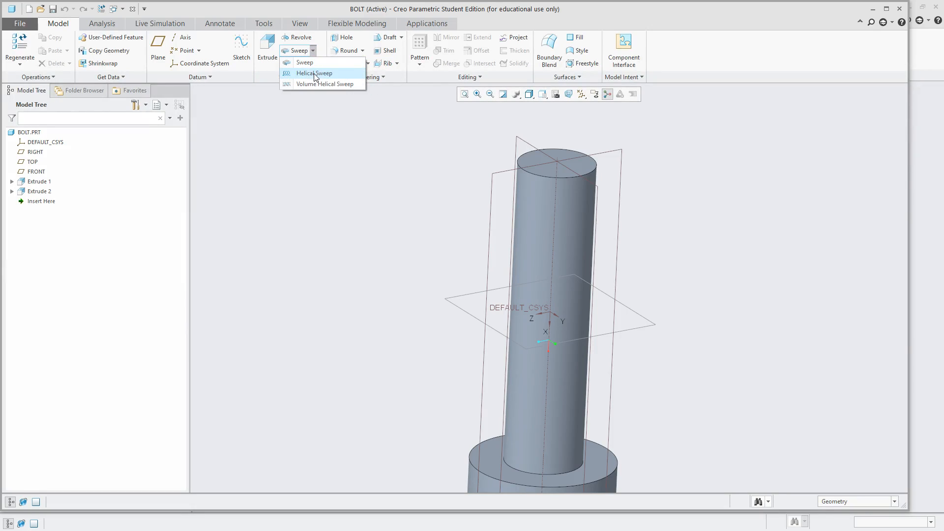
left_click(315, 74)
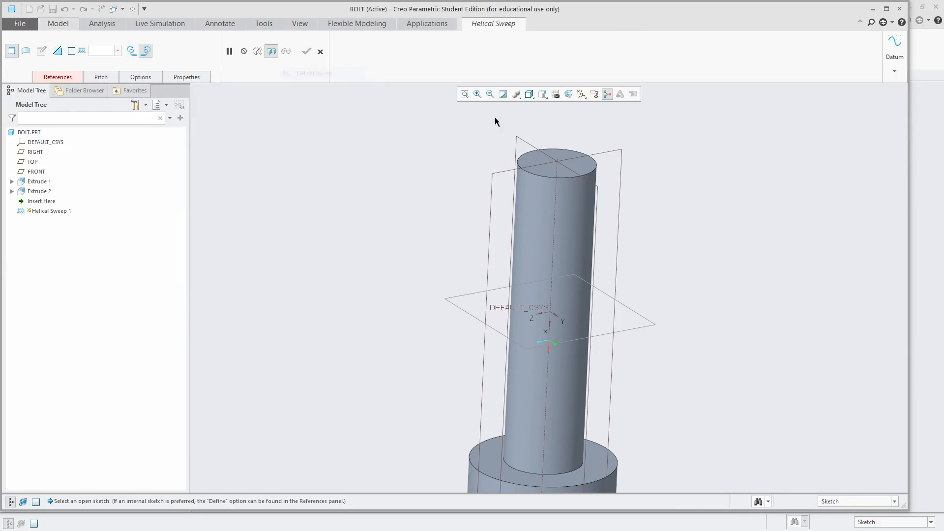
right_click(311, 120)
left_click(344, 124)
left_click(611, 154)
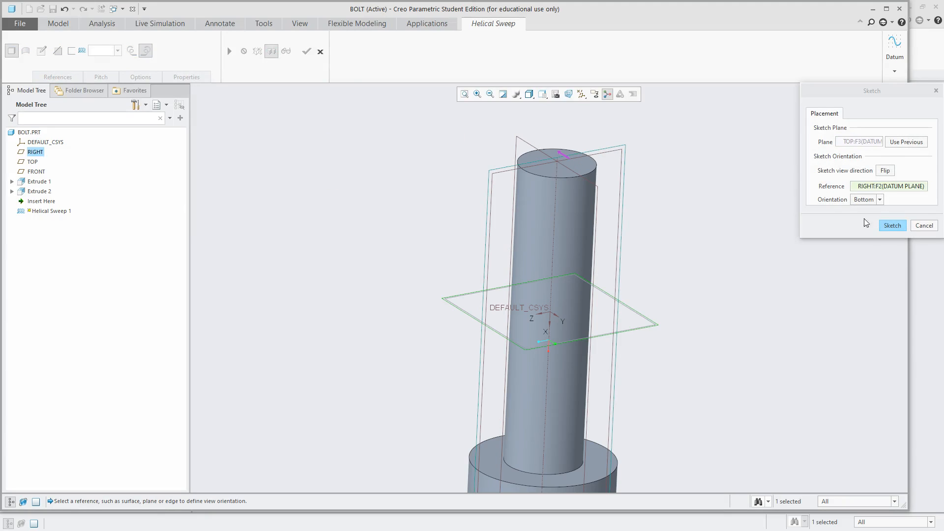
left_click(891, 227)
left_click(43, 69)
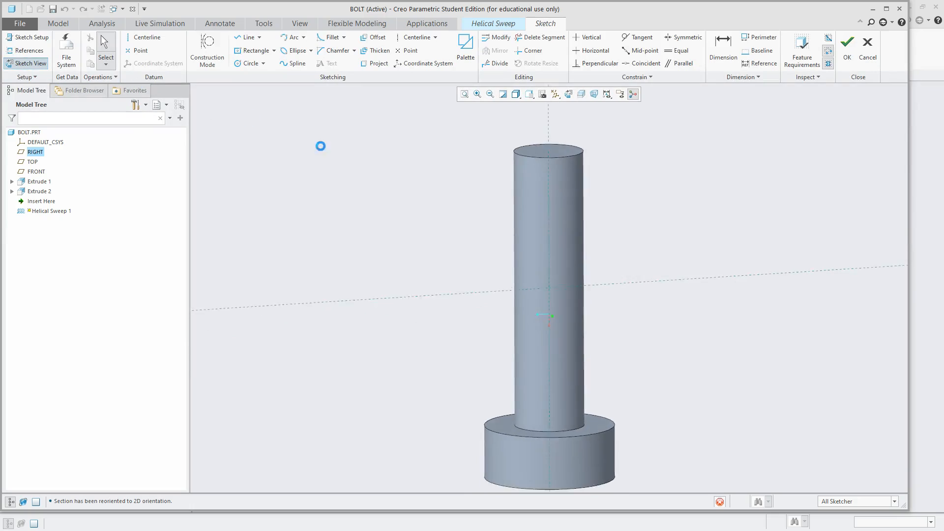
Step: Sketch a vertical line about 20 mm long on the shank's silhouette edge, extending slightly past its free end
left_click(245, 37)
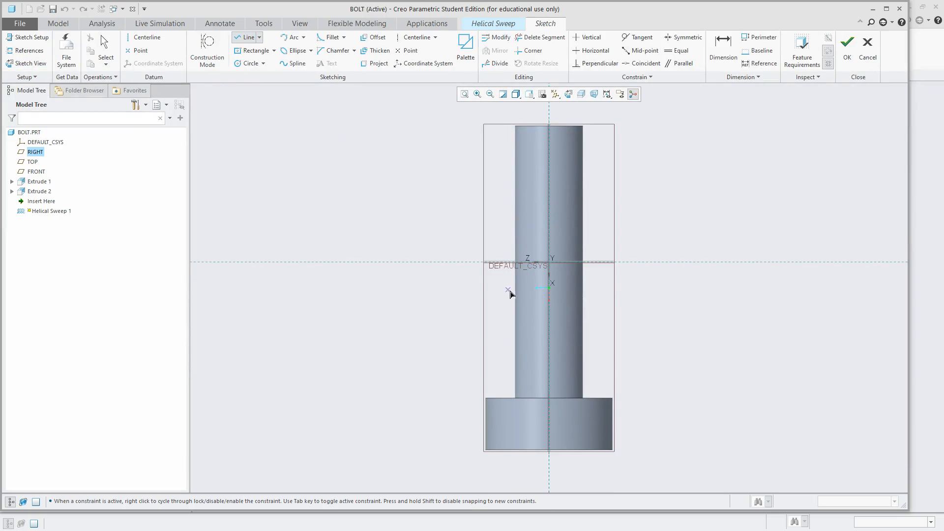
left_click(515, 204)
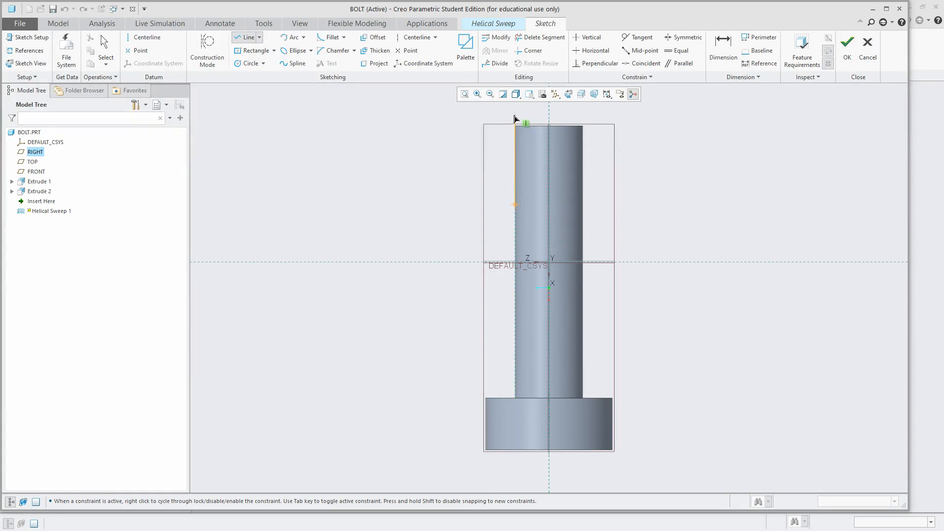
left_click(515, 113)
middle_click(630, 132)
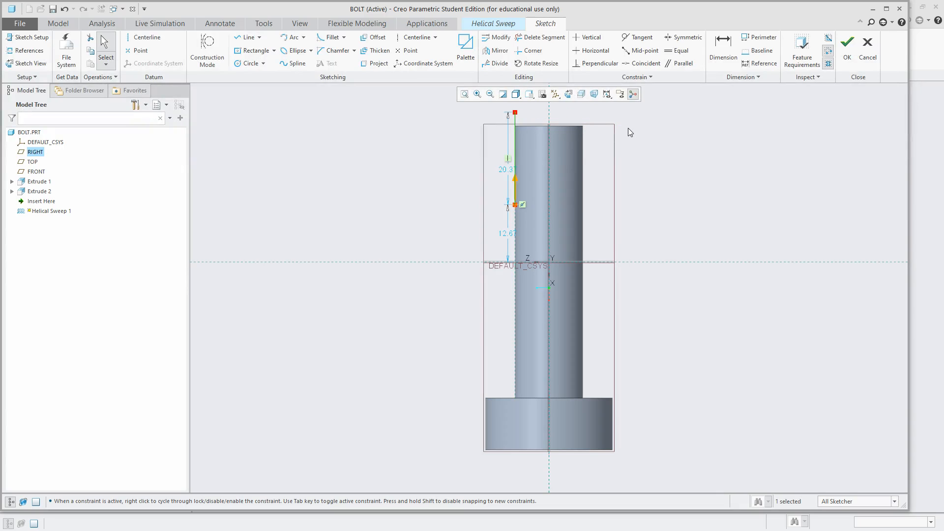
left_click(628, 128)
Step: Make the line's endpoint beyond the shank's free end the start point of the helix profile
scroll(501, 224, "up", 3)
scroll(546, 145, "down", 5)
left_click(471, 162)
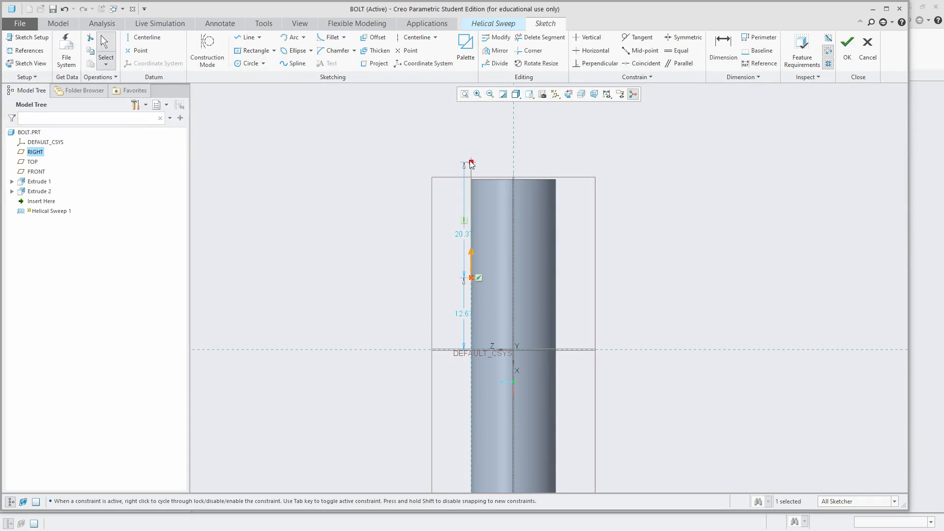
right_click(470, 163)
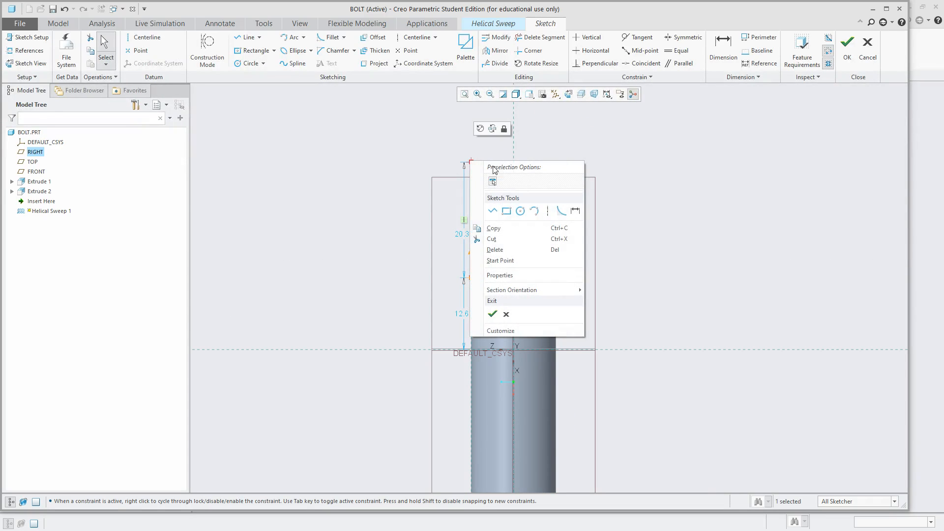
left_click(512, 262)
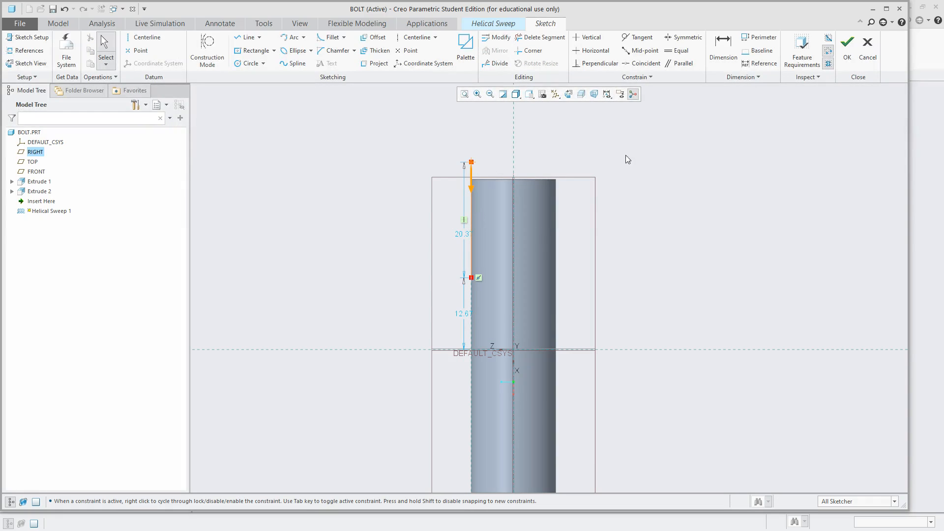
Step: Add the shank's free end edge as a sketch reference
right_click(330, 143)
left_click(371, 171)
left_click(495, 198)
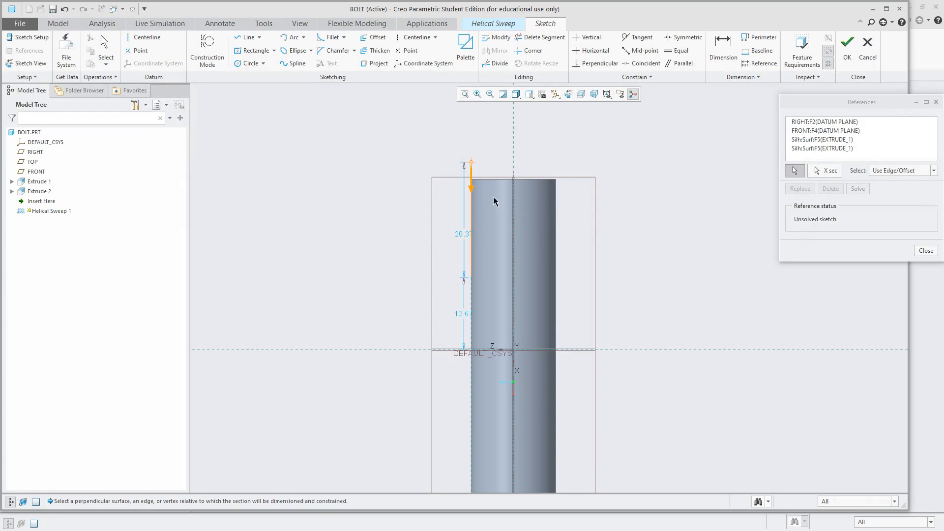
left_click(508, 182)
left_click(925, 251)
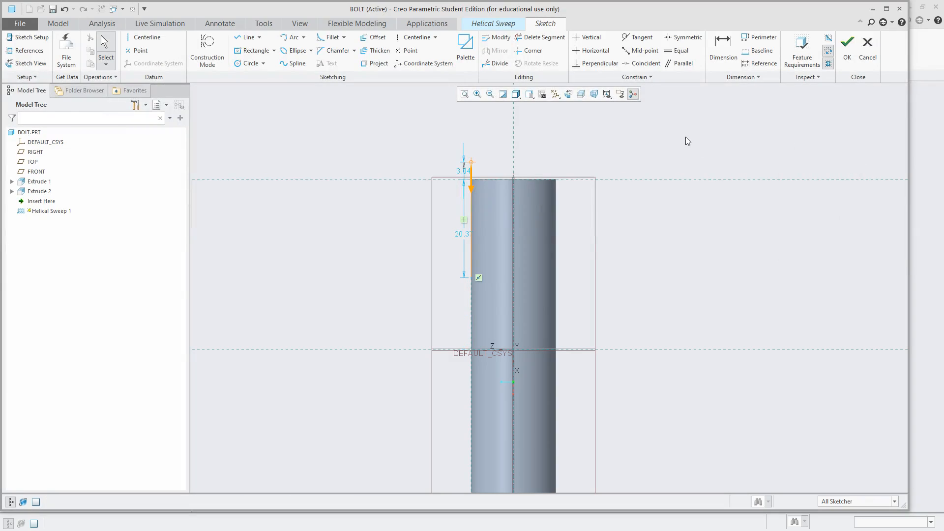
Step: Set the helix profile line's length to 15 mm, and change it to 13 mm
double_click(463, 235)
type("15")
key("Return")
double_click(463, 215)
type("145")
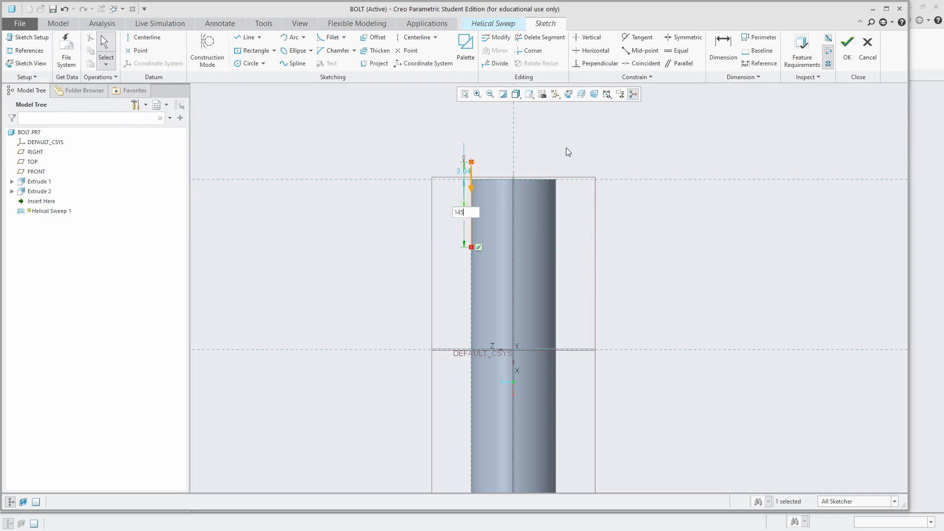
key("BackSpace")
key("BackSpace")
type("13")
key("Return")
Step: Set the helix profile line's overhang beyond the shank's end face to 3 mm
double_click(467, 176)
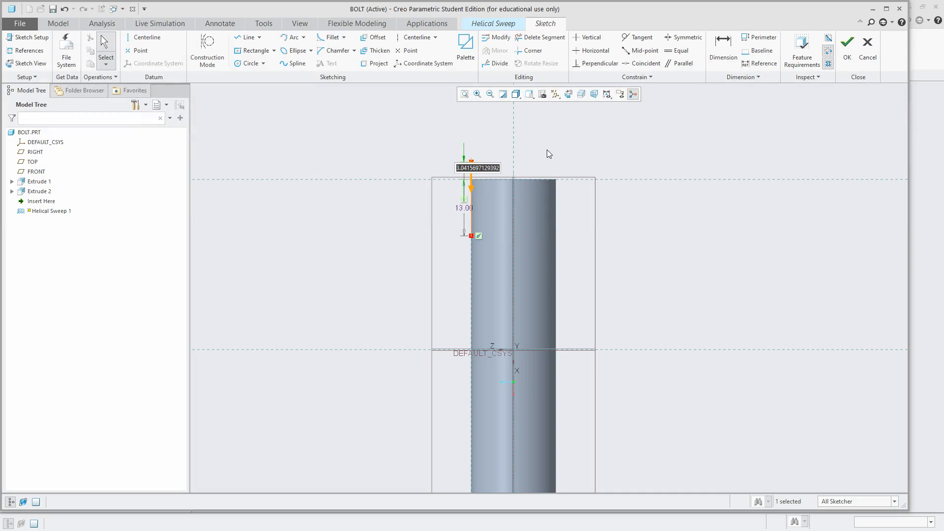
scroll(482, 185, "up", 5)
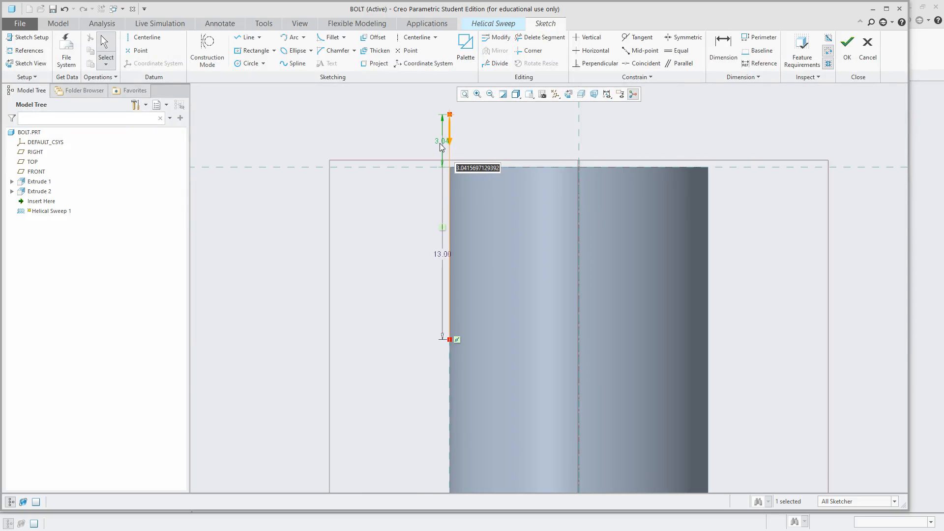
left_click(439, 143)
double_click(447, 142)
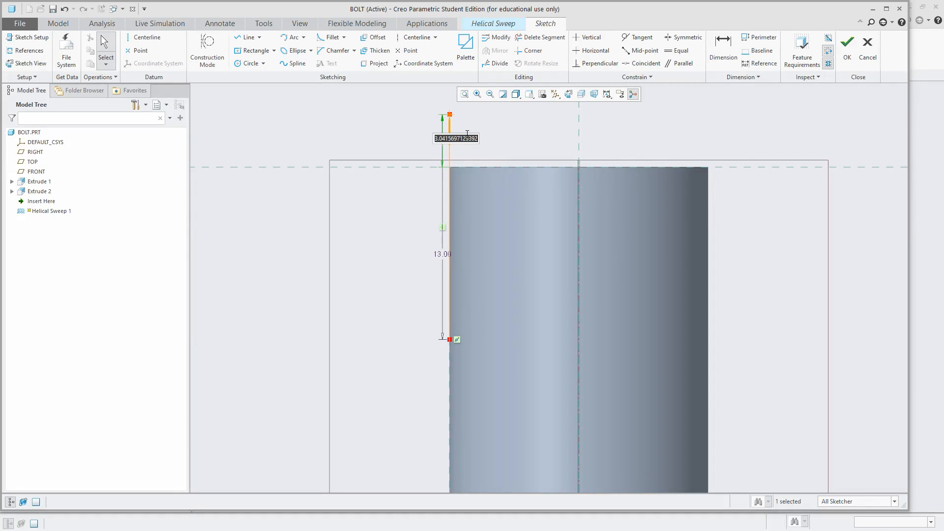
type("3")
key("Return")
scroll(491, 231, "down", 2)
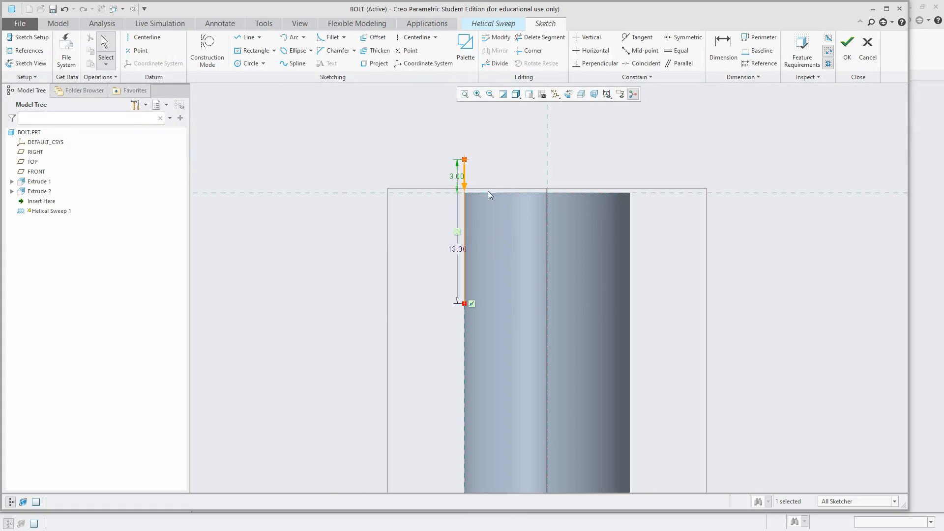
Step: Set the helix profile line's total length to 16 mm
double_click(461, 250)
type("16")
key("Return")
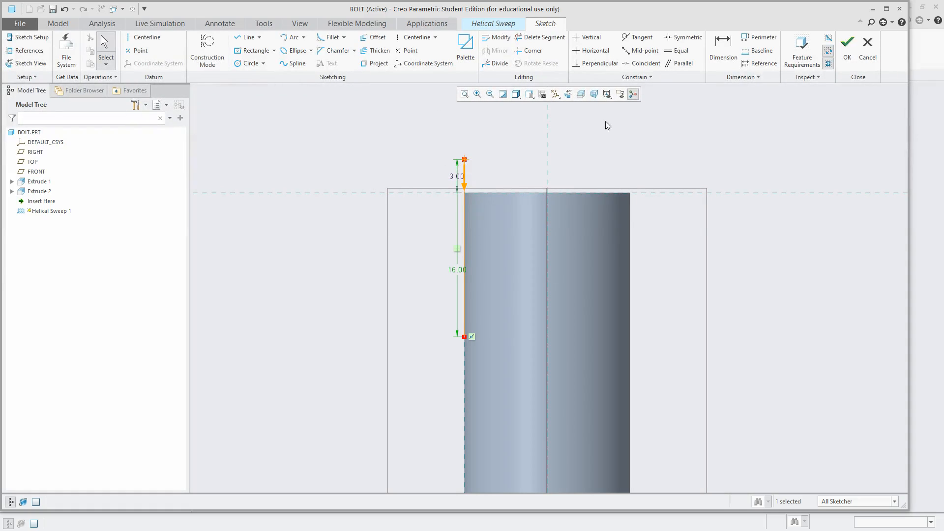
Step: Draw a vertical centerline along the shank's axis as the helix axis and finish the helix profile sketch
scroll(539, 219, "up", 3)
left_click(762, 140)
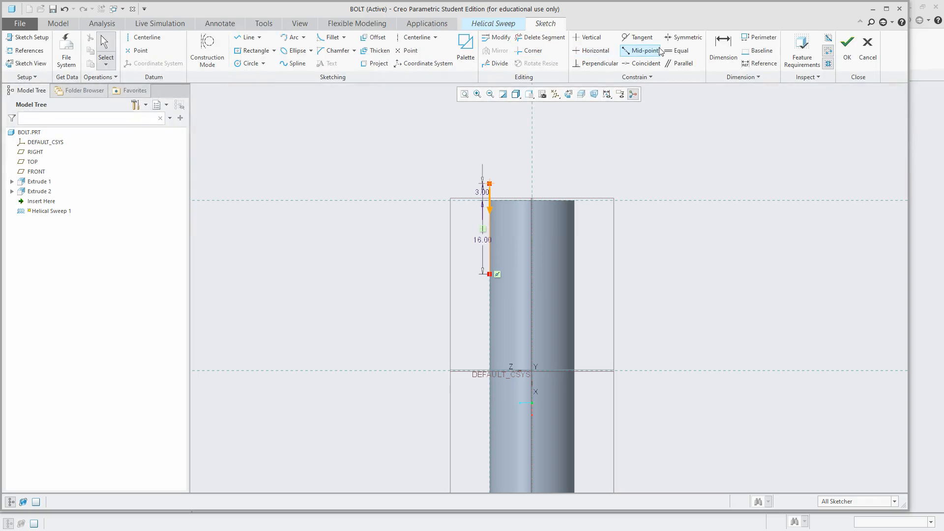
left_click(142, 24)
left_click(69, 22)
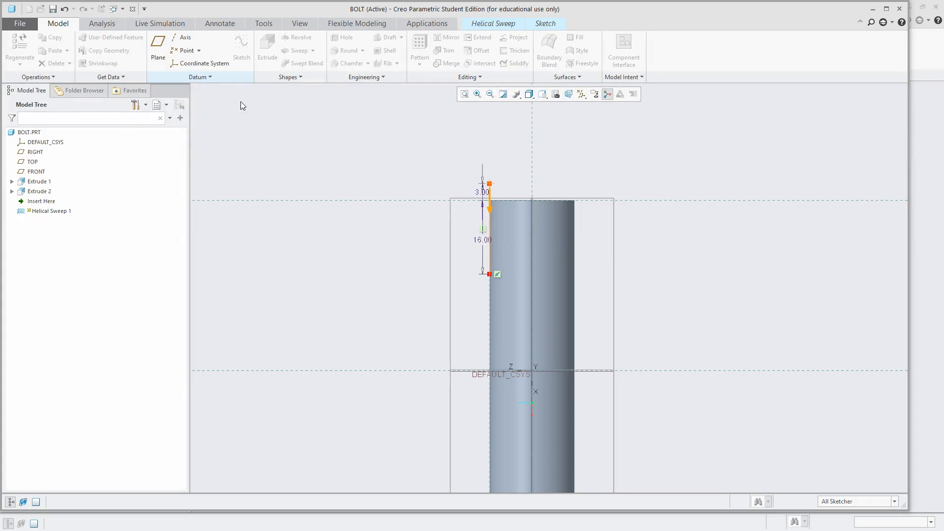
left_click(551, 23)
left_click(142, 38)
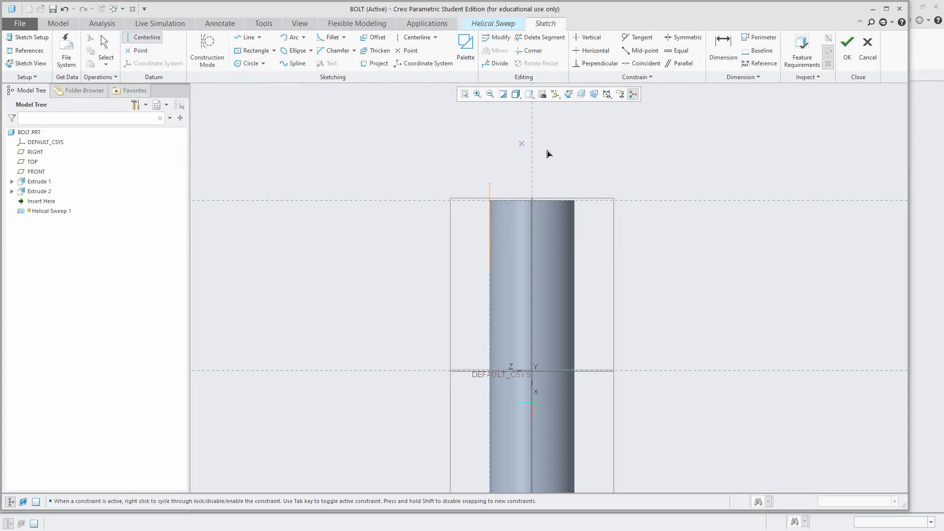
left_click(532, 145)
left_click(533, 281)
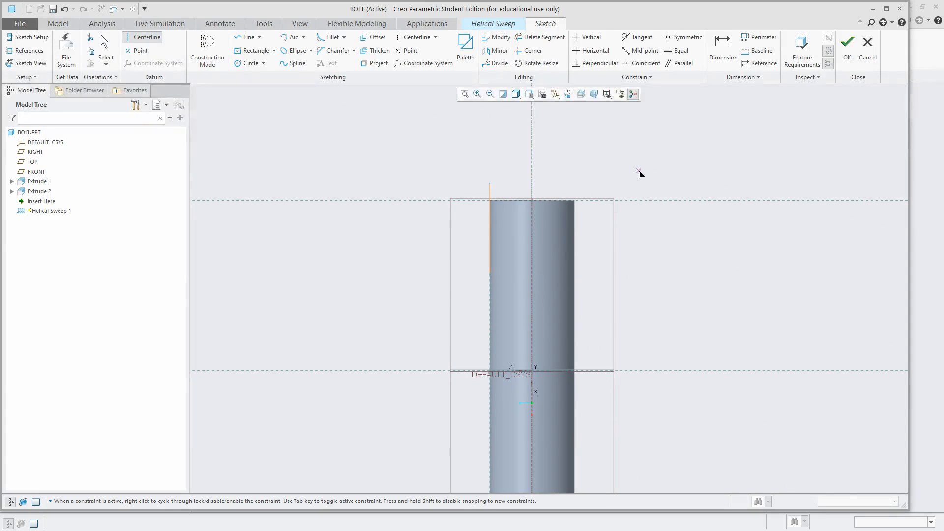
middle_click(649, 167)
left_click(847, 50)
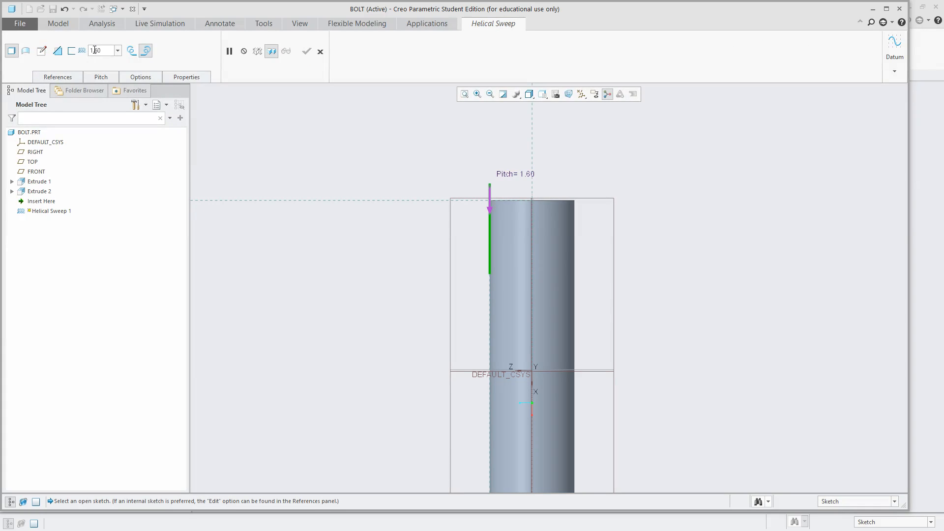
Step: Set the helical sweep's pitch to 1.5 mm
type("1")
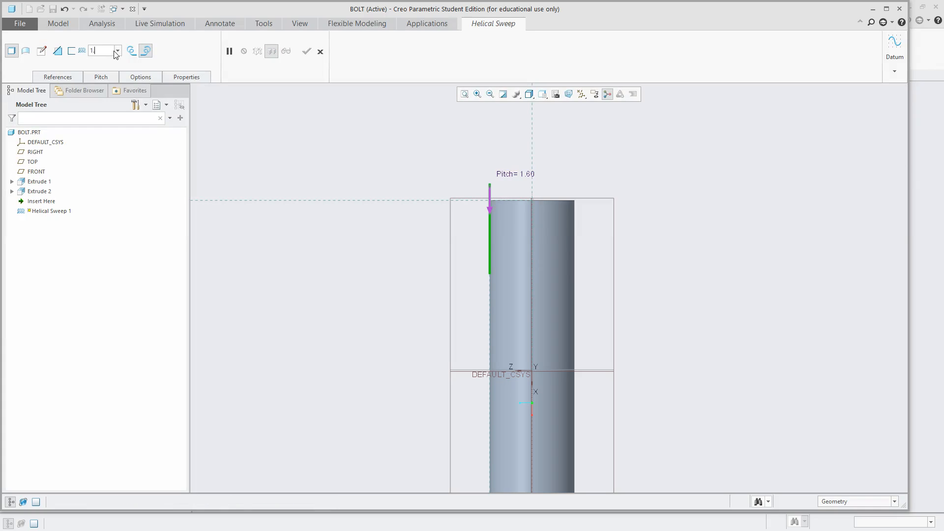
type(".5")
key("Return")
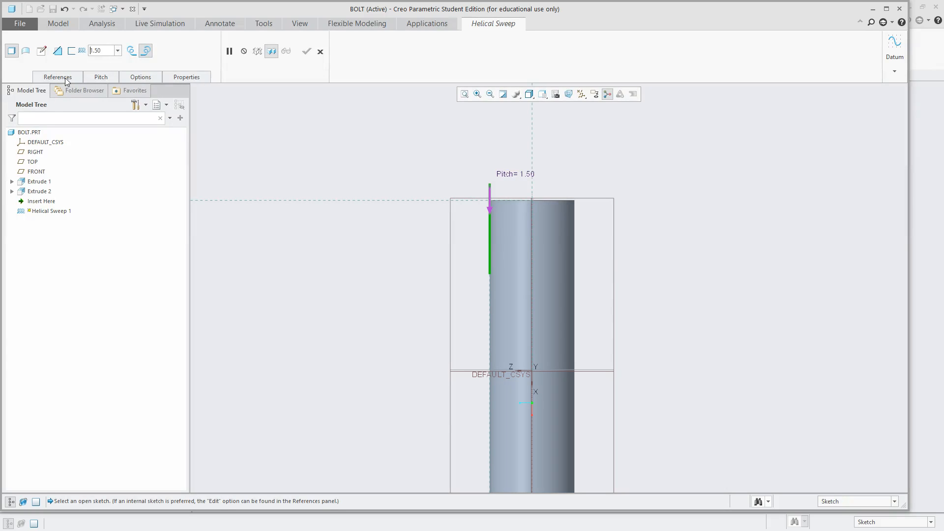
Step: Sketch a triangular thread section at the helix start, with a base about 0.7 mm long on the profile line and its tip pointing toward the axis
left_click(45, 52)
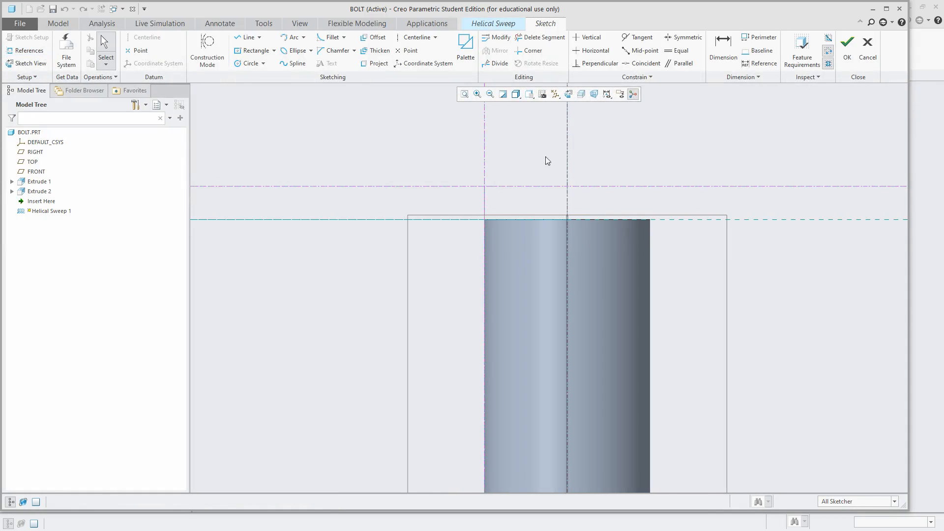
left_click(244, 37)
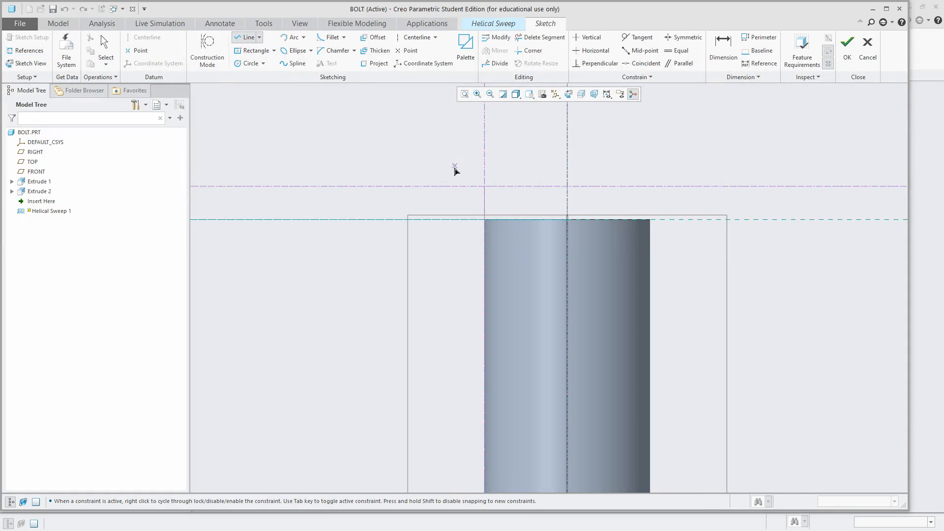
scroll(480, 179, "up", 3)
scroll(499, 193, "up", 3)
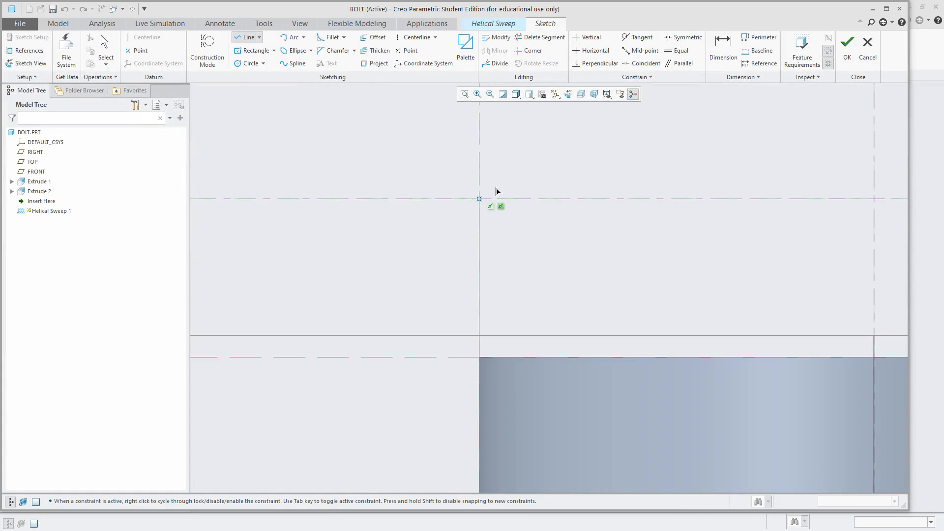
left_click(480, 217)
left_click(514, 198)
left_click(480, 181)
middle_click(534, 169)
Step: Set the thread triangle's angle to 60° and its base length to 1.5 mm, and finish the section sketch
double_click(498, 196)
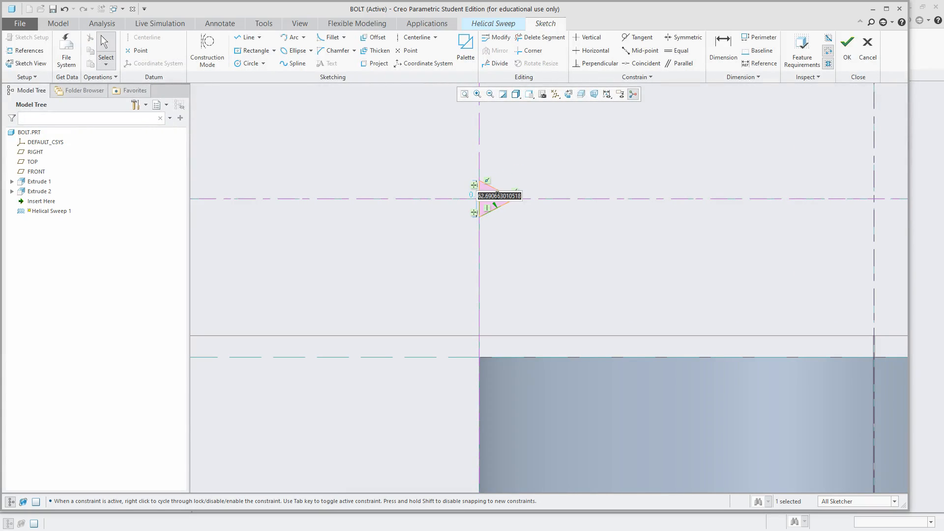
type("60")
key("Return")
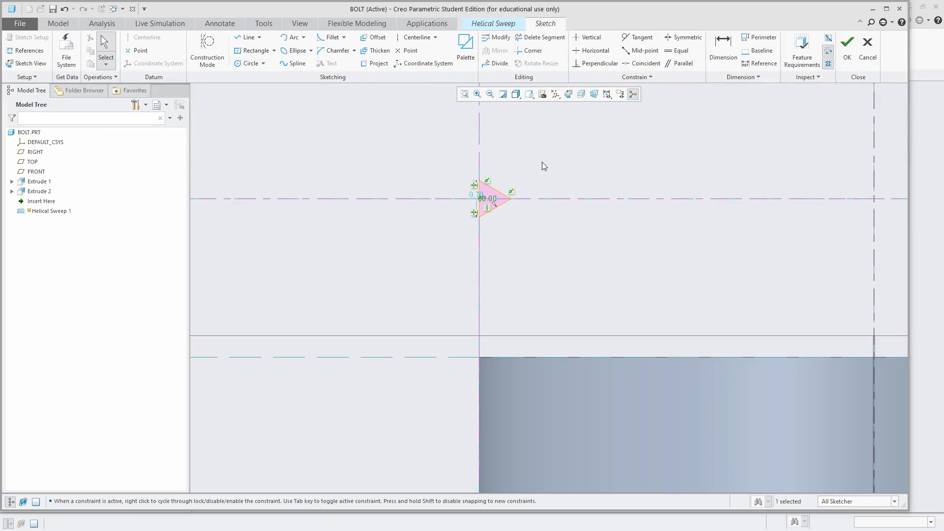
double_click(475, 195)
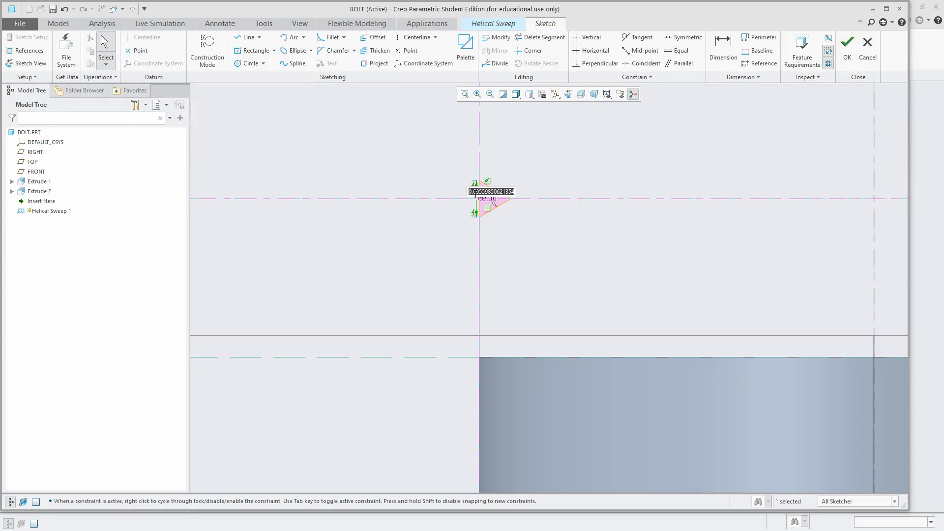
type("1.5")
key("Return")
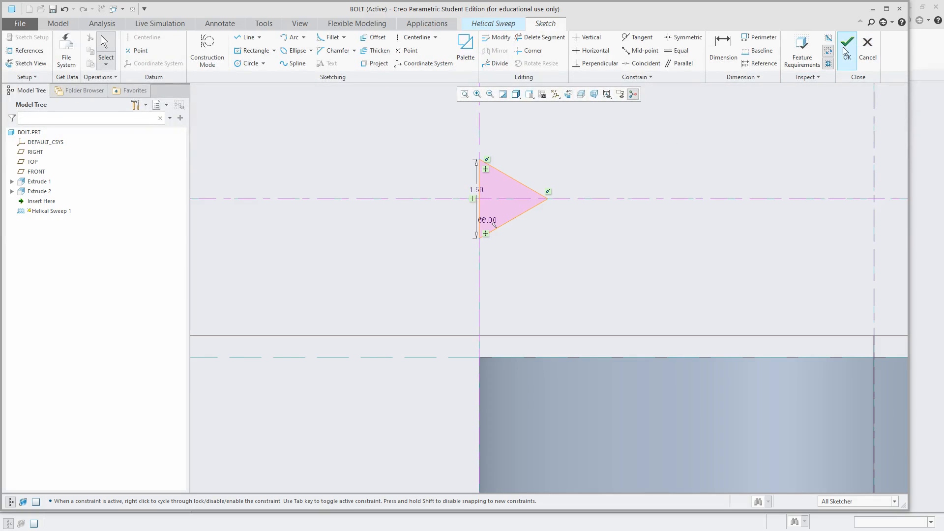
left_click(846, 45)
Step: Make the helical sweep remove material and complete the thread cut on the shank
left_click(59, 52)
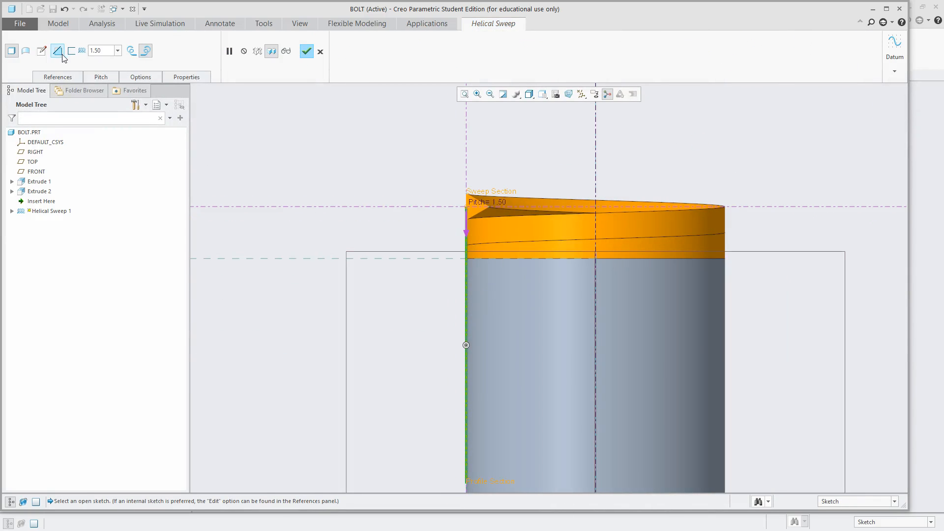
scroll(353, 121, "up", 3)
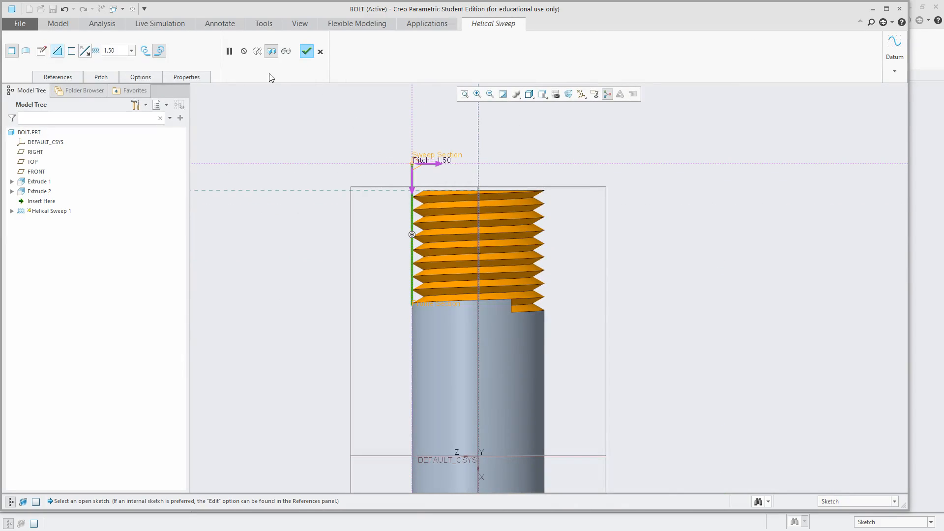
left_click(306, 52)
scroll(348, 105, "up", 3)
middle_click_drag(492, 275, 402, 287)
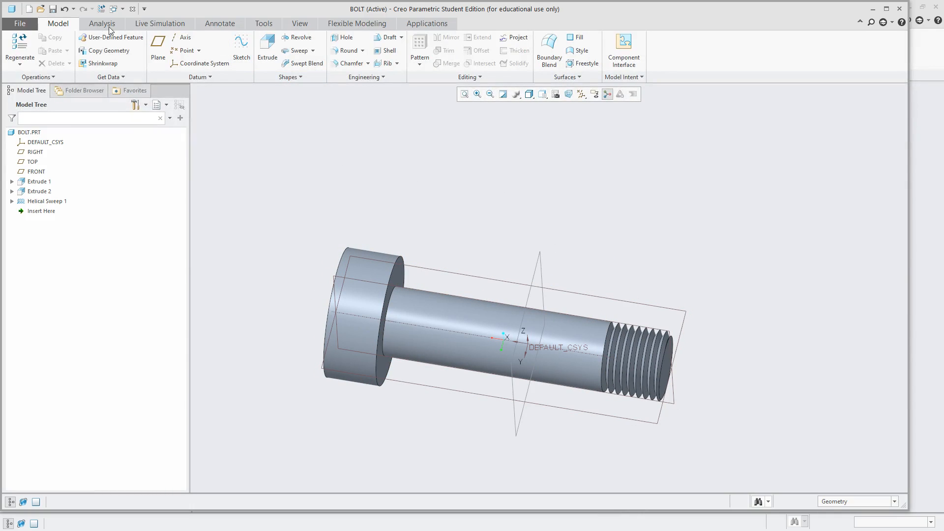
Step: Start an extrusion on the bolt head's shank-side face and sketch a 14.50 mm diameter circle concentric with the shank's edge
middle_click_drag(621, 319, 595, 205)
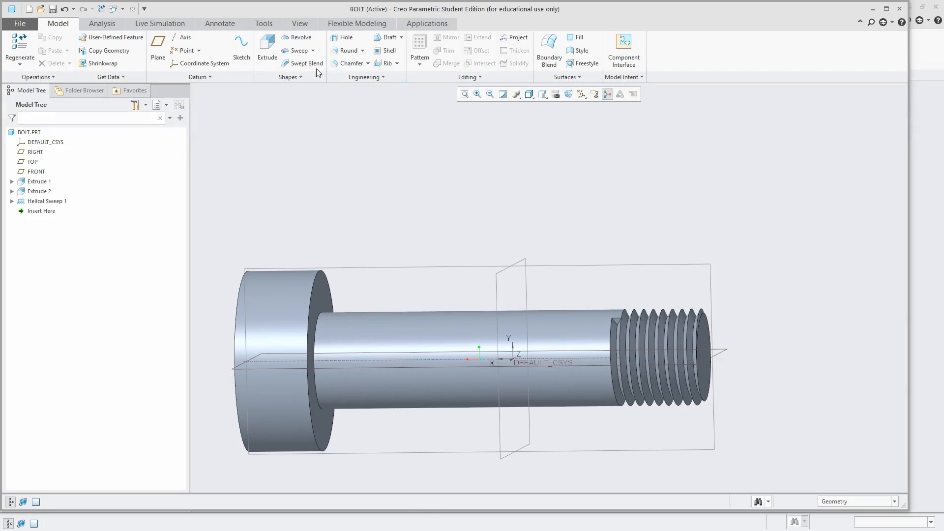
middle_click_drag(354, 161, 327, 146)
left_click(268, 47)
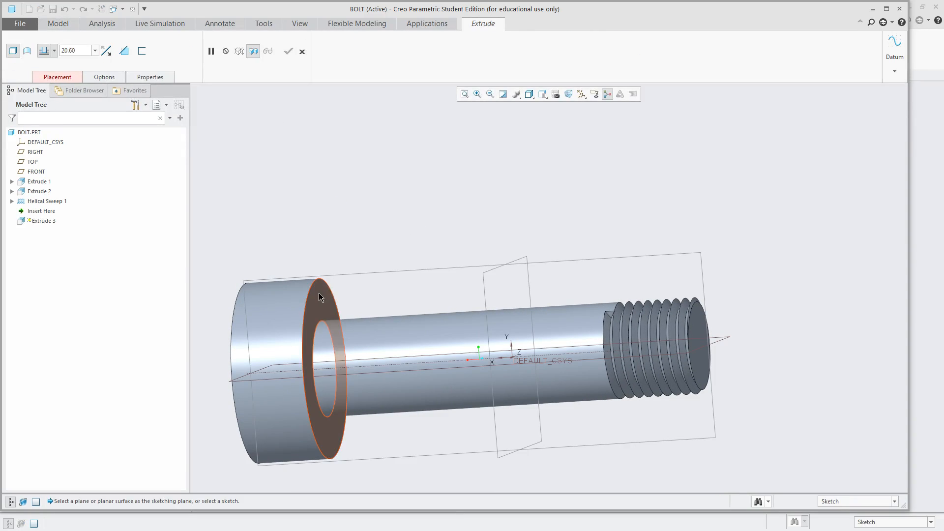
left_click(320, 294)
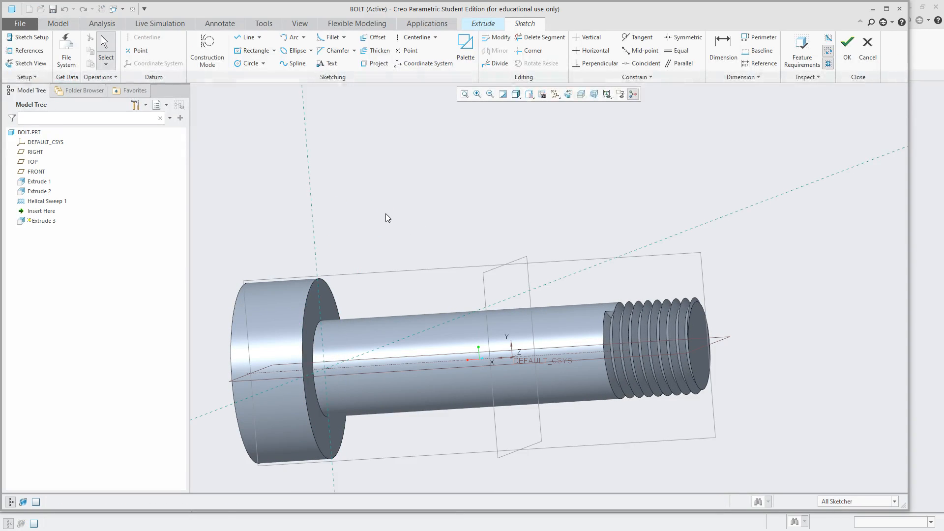
key("c")
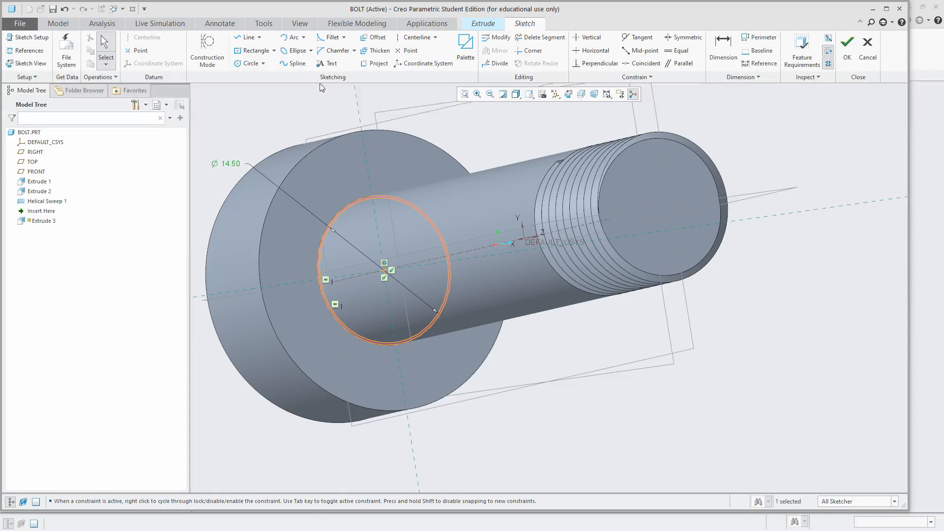
middle_click_drag(512, 260, 540, 292)
left_click(854, 54)
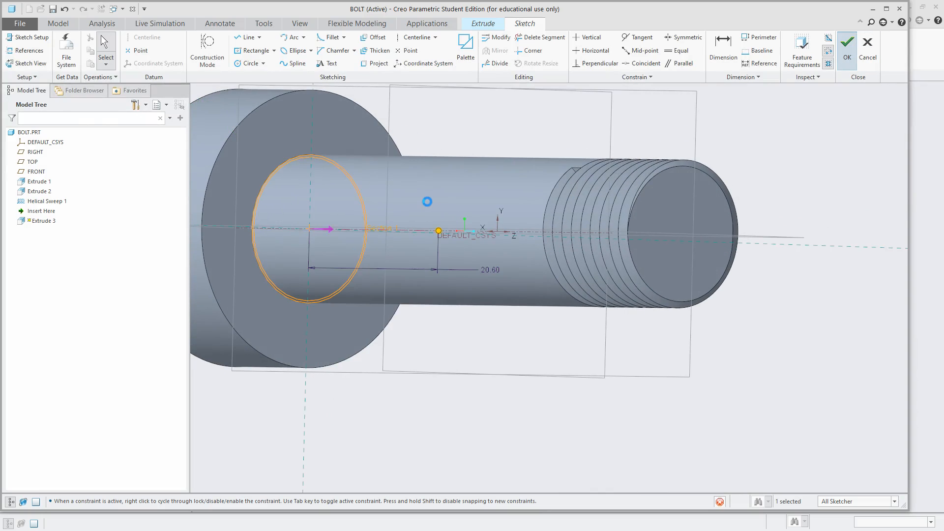
Step: Extrude the ring as a 0.5 mm deep cut along the shank next to the bolt head
left_click_drag(418, 289, 301, 324)
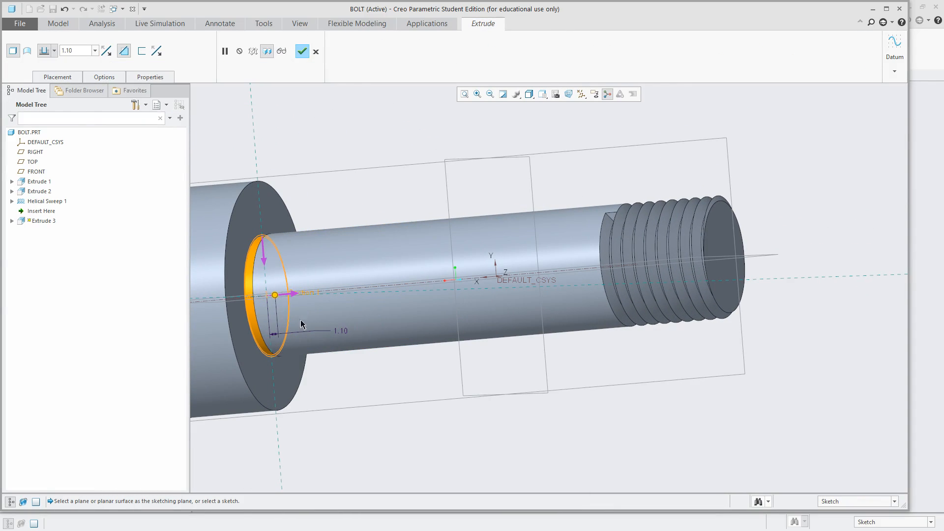
double_click(341, 330)
double_click(344, 328)
type("0.5")
key("Return")
middle_click(408, 210)
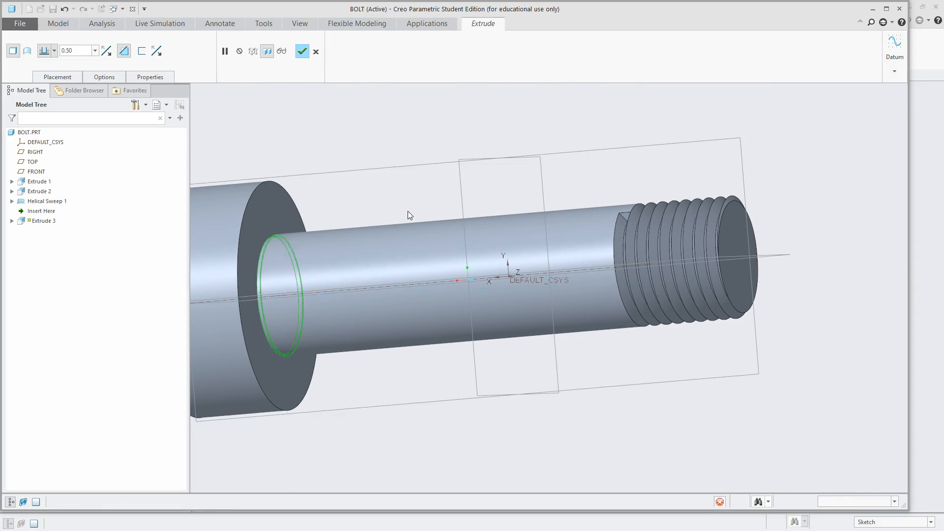
middle_click_drag(409, 209, 495, 225)
key("ctrl+d")
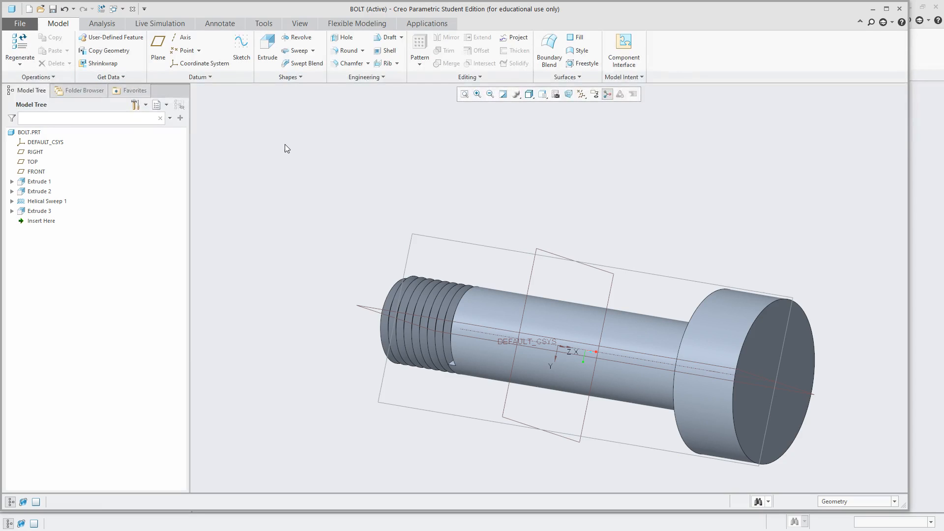
Step: Close the BOLT part window without saving a separate copy and save the SSCC assembly
left_click(52, 9)
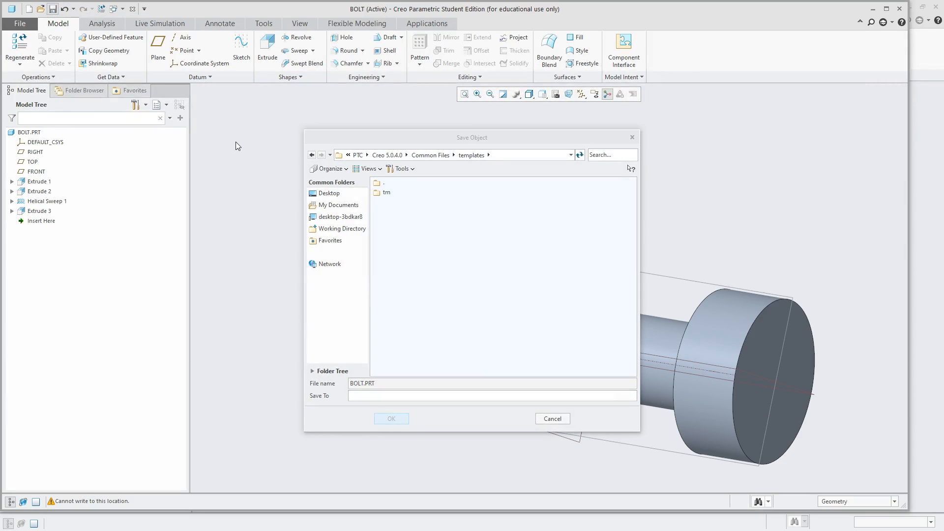
left_click(564, 419)
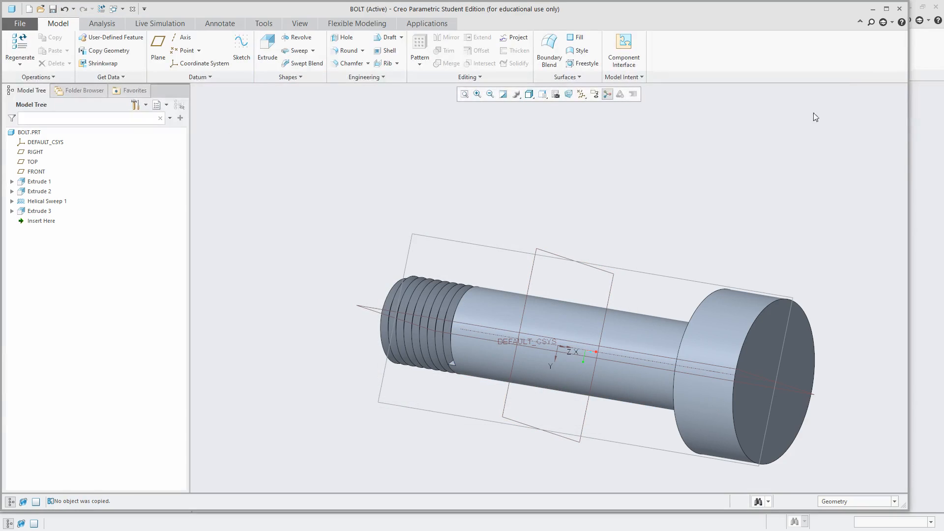
left_click(899, 8)
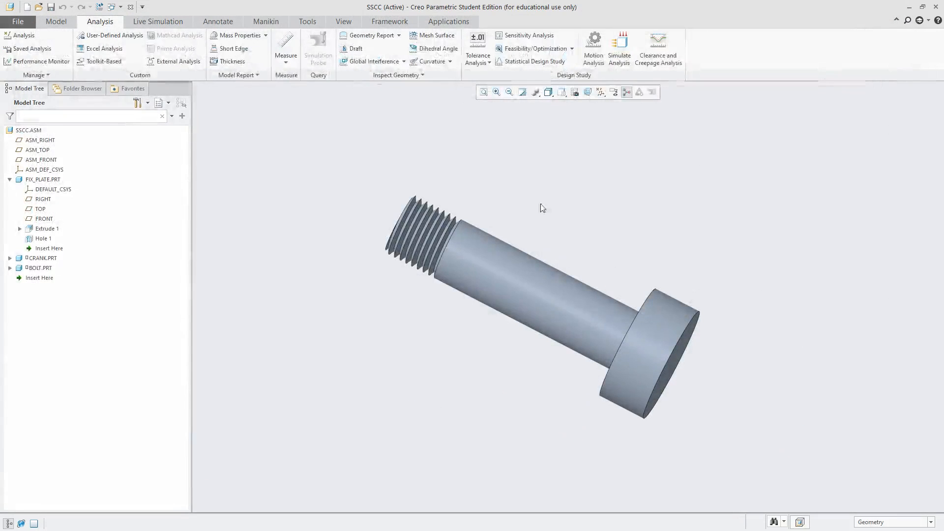
left_click(53, 8)
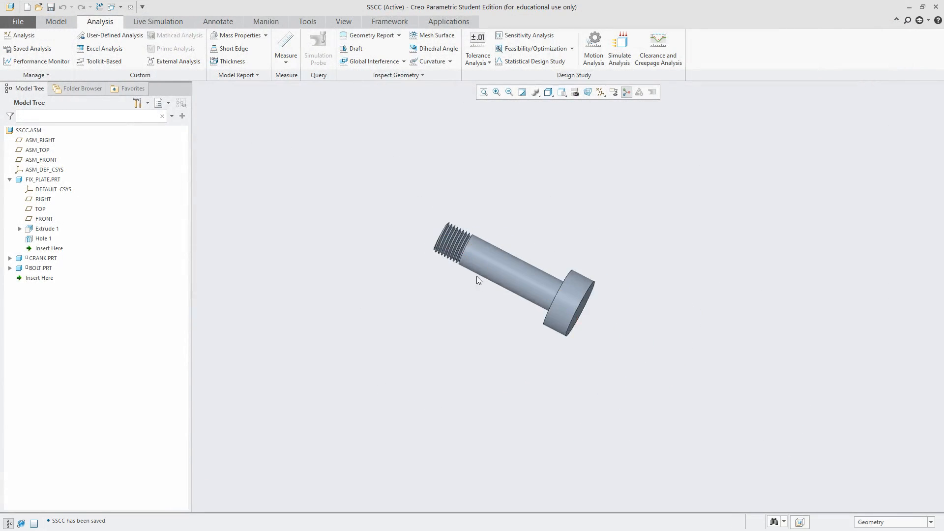
Step: Redefine the BOLT's placement and constrain its shank surface coincident with the hole in FIX_PLATE
scroll(476, 275, "up", 10)
scroll(489, 285, "up", 2)
scroll(507, 254, "down", 5)
scroll(505, 285, "up", 5)
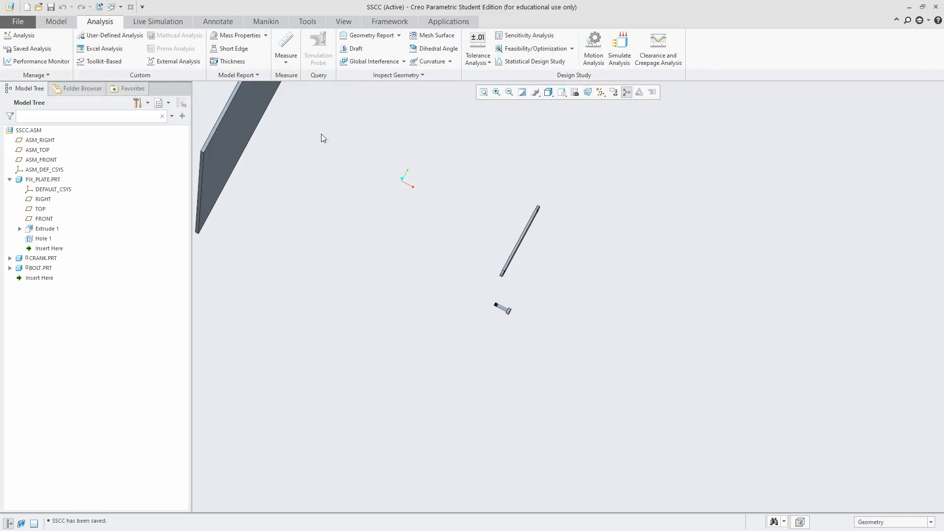
left_click(56, 21)
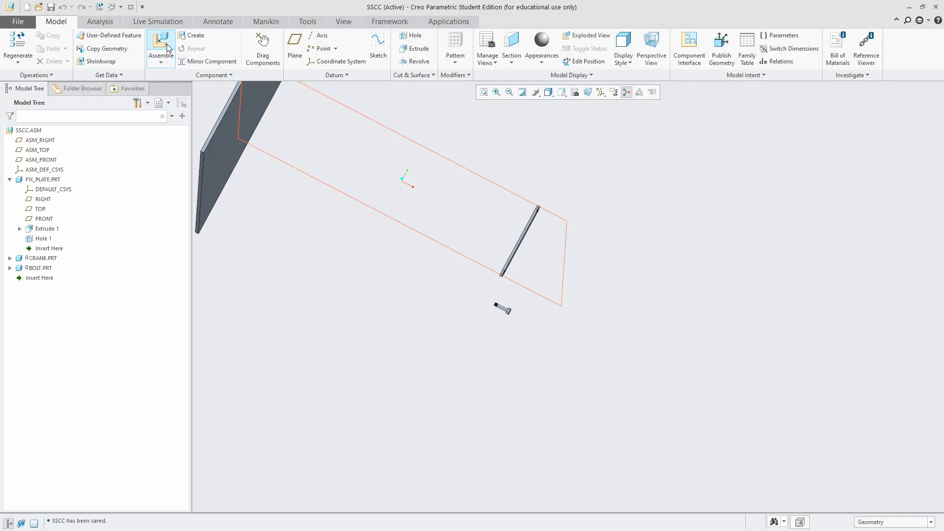
left_click(40, 268)
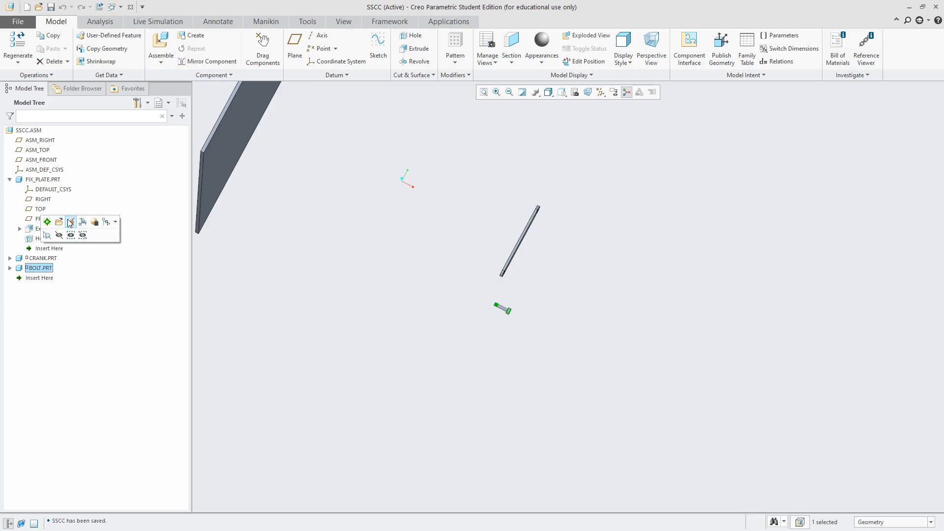
left_click(70, 222)
scroll(515, 275, "down", 4)
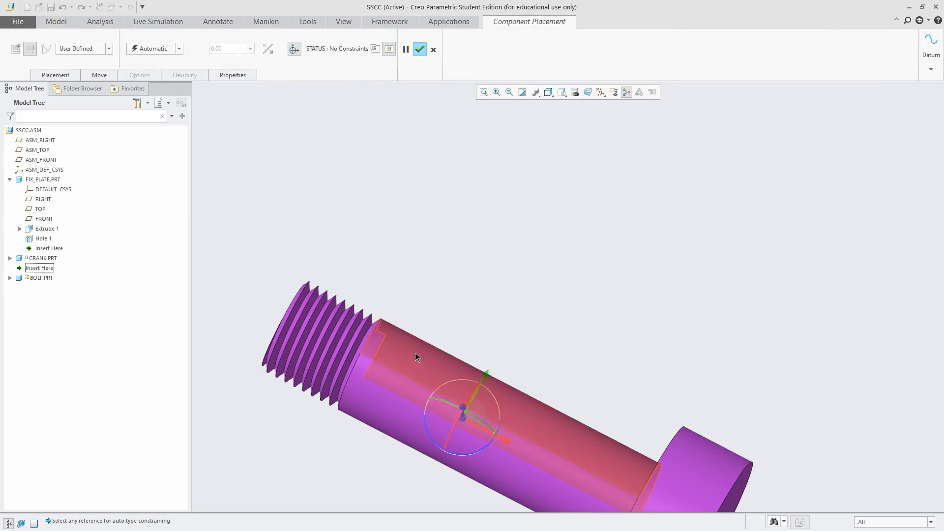
scroll(415, 352, "up", 6)
middle_click_drag(629, 361, 455, 218)
scroll(432, 236, "down", 12)
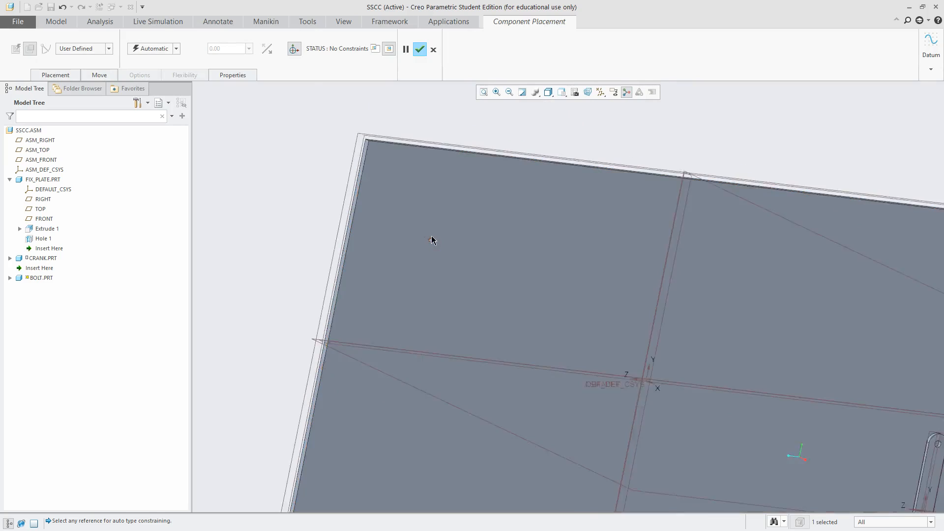
left_click(434, 244)
scroll(432, 237, "up", 8)
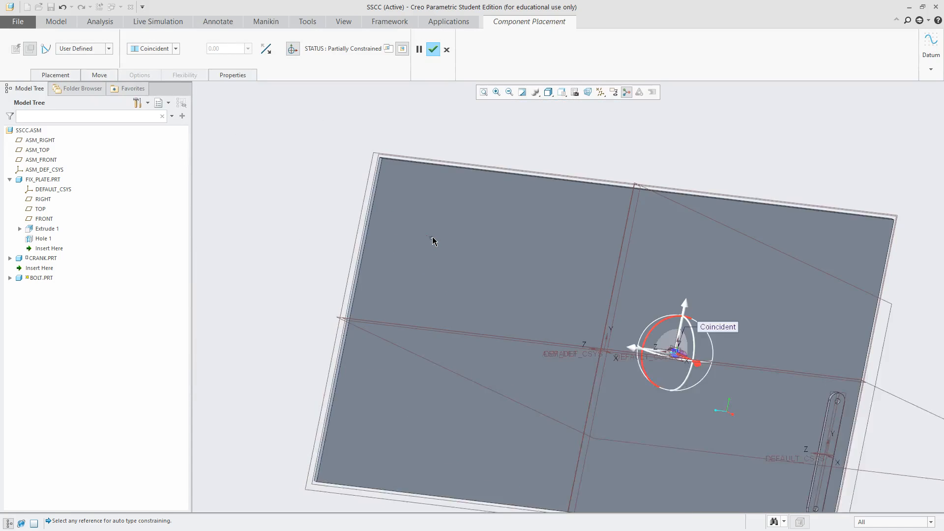
Step: Move the partially constrained BOLT along the hole's axis toward FIX_PLATE
left_click(175, 49)
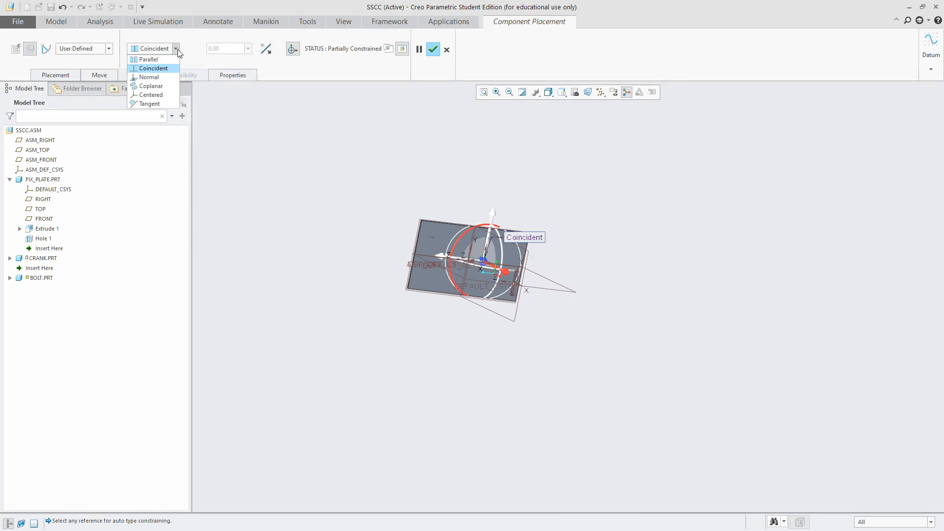
left_click(539, 248)
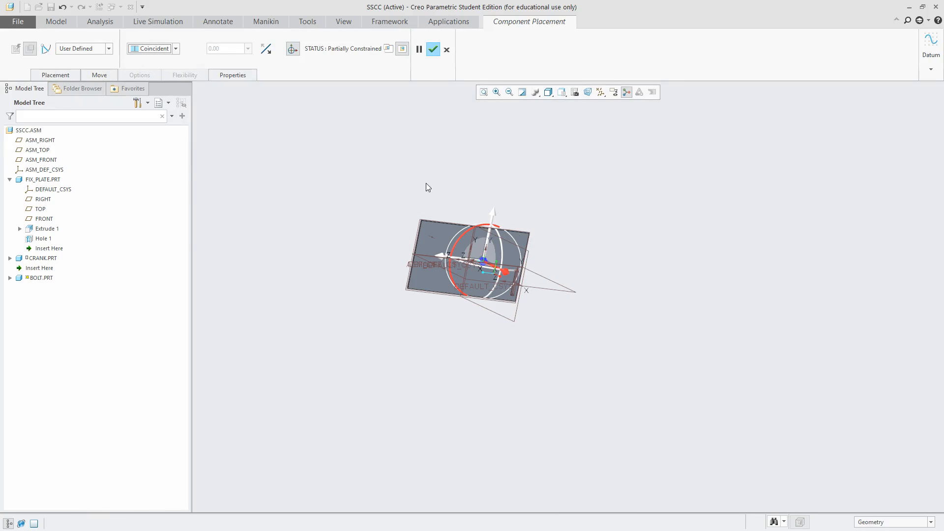
middle_click_drag(426, 183, 468, 215)
scroll(538, 311, "down", 10)
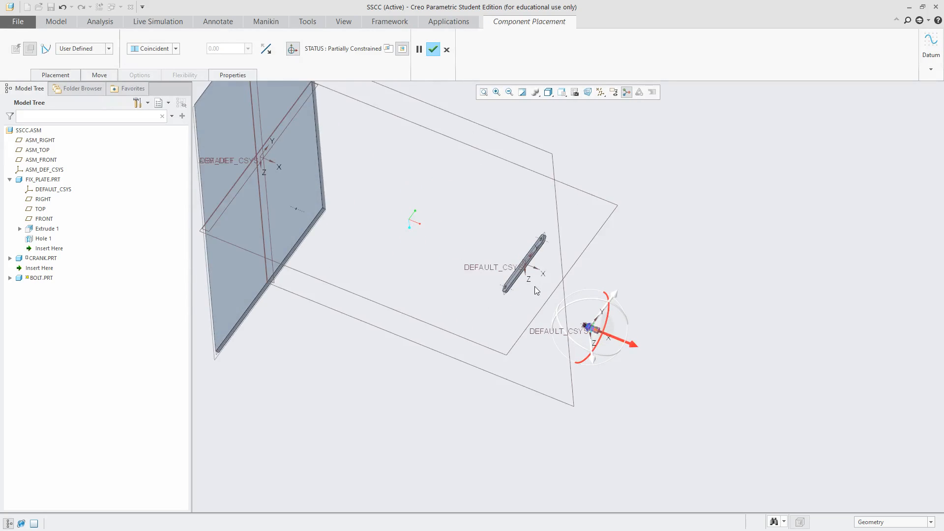
scroll(445, 285, "down", 5)
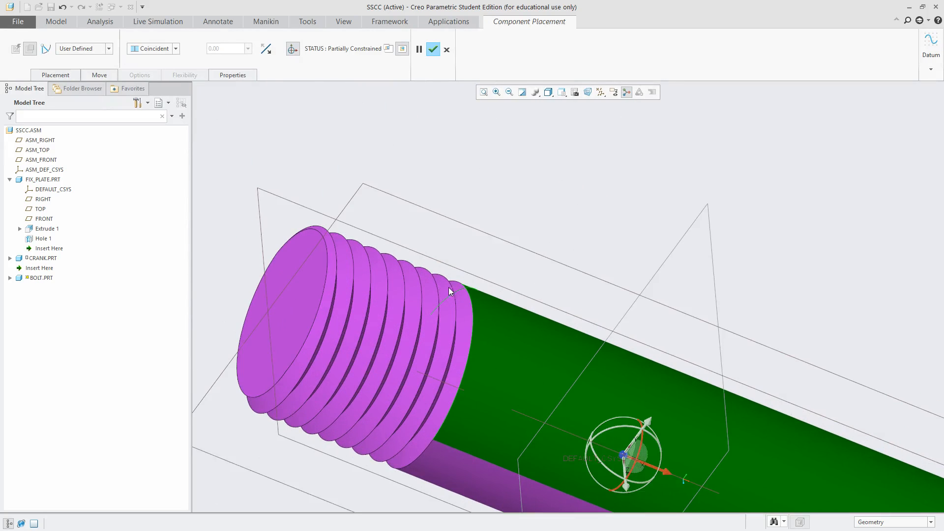
scroll(449, 287, "up", 5)
scroll(439, 289, "down", 2)
scroll(462, 273, "down", 1)
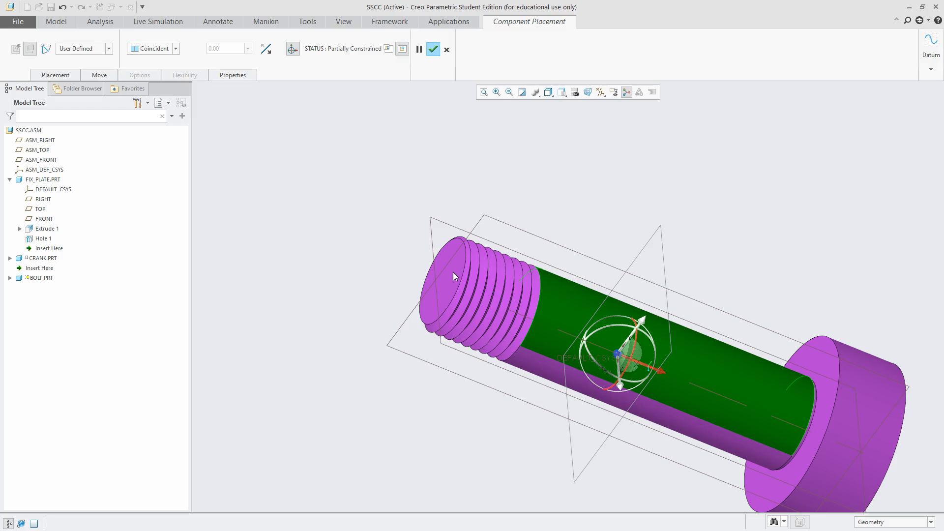
scroll(515, 274, "up", 5)
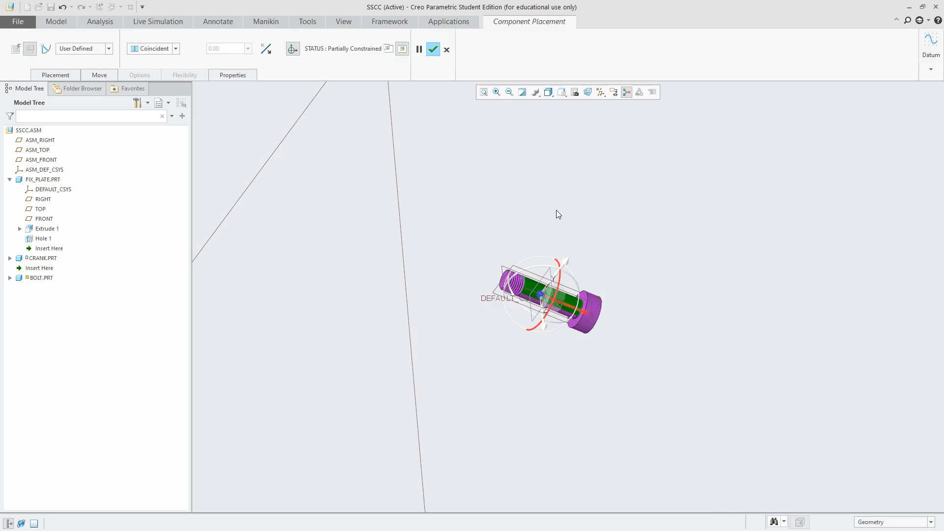
middle_click_drag(498, 297, 538, 317)
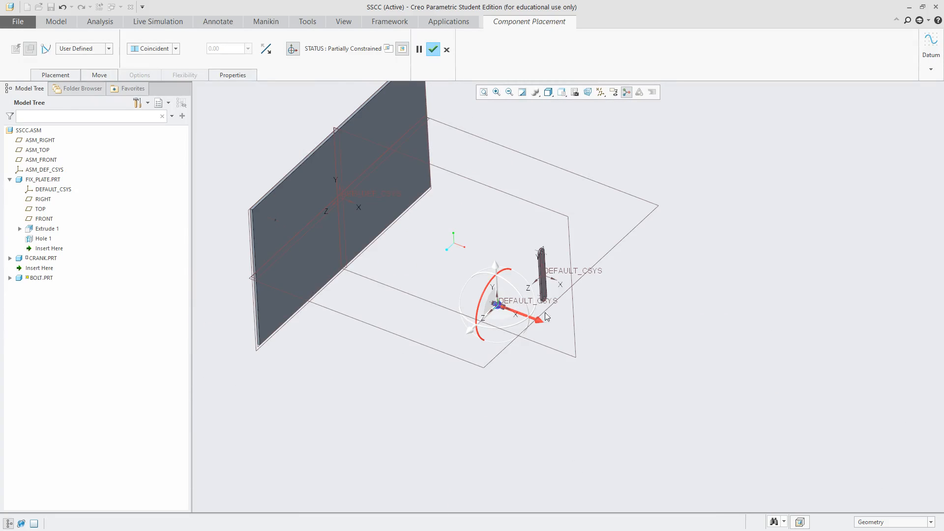
left_click_drag(540, 320, 276, 271)
Step: Add a distance constraint between the front face of FIX_PLATE and the BOLT's threaded end face
scroll(278, 224, "down", 5)
scroll(384, 246, "down", 6)
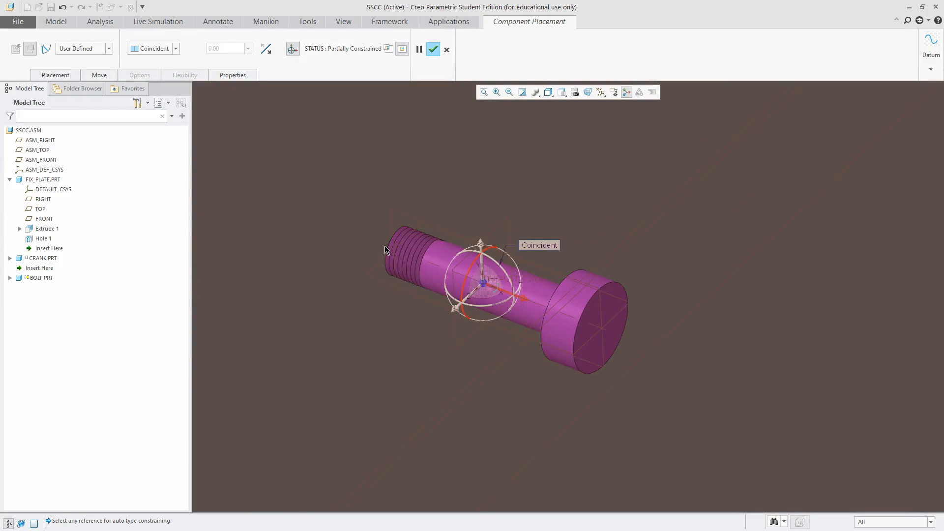
right_click(419, 208)
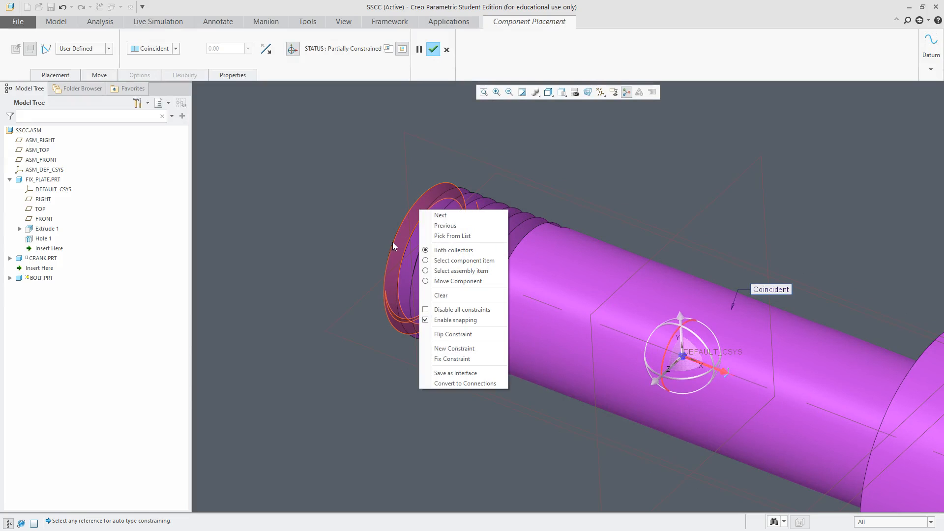
left_click(363, 234)
scroll(417, 237, "up", 10)
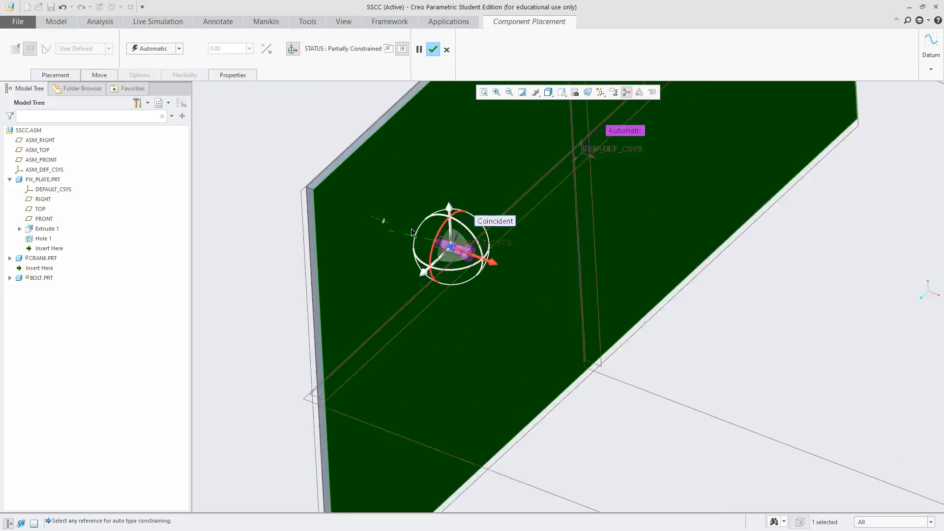
scroll(418, 236, "down", 8)
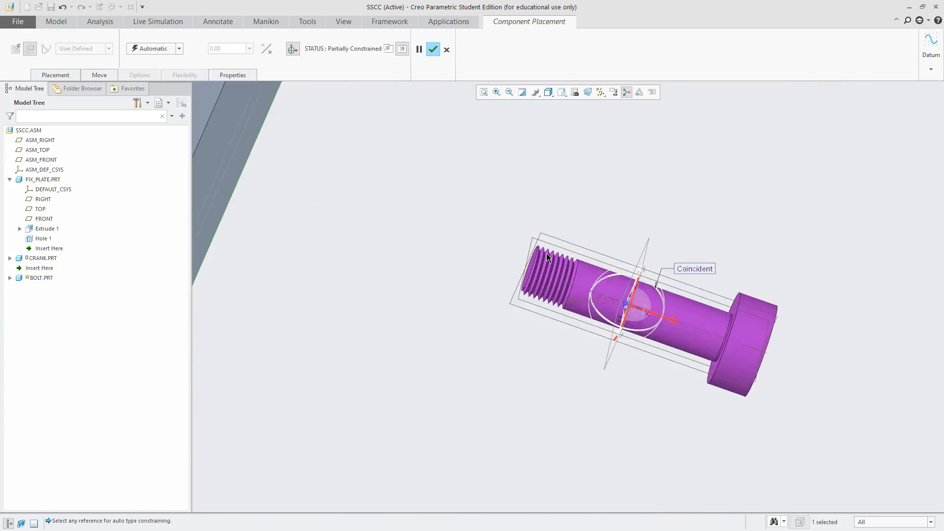
scroll(547, 252, "down", 6)
left_click(473, 232)
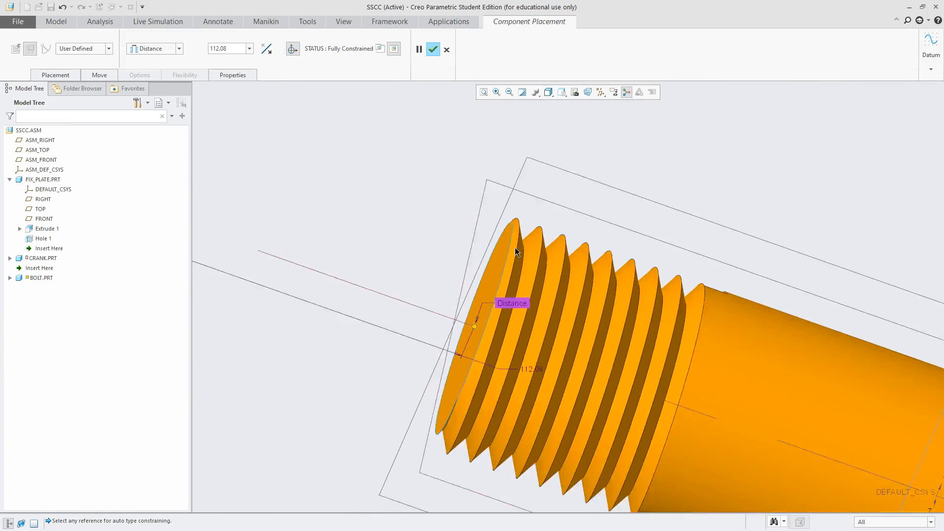
scroll(514, 251, "up", 8)
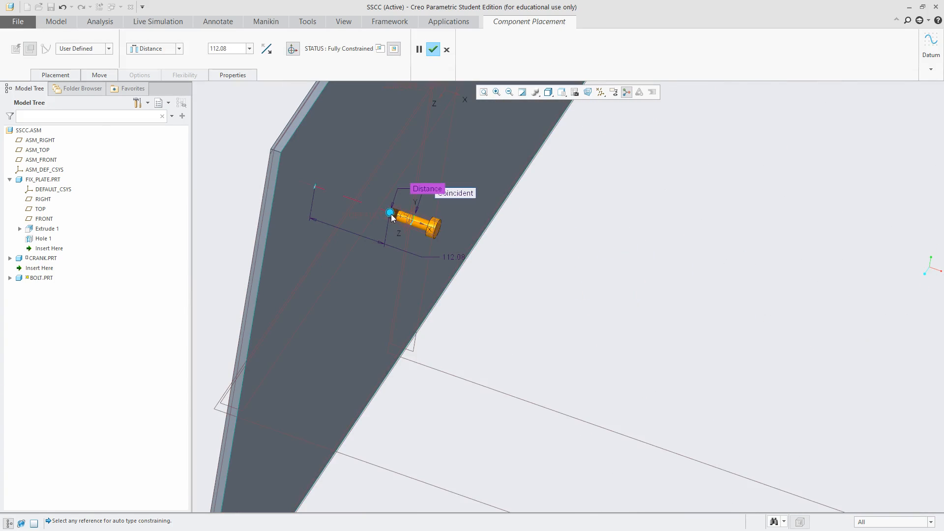
Step: Set the distance from FIX_PLATE to the BOLT's end face to 13 and accept the BOLT's placement
left_click_drag(392, 217, 298, 206)
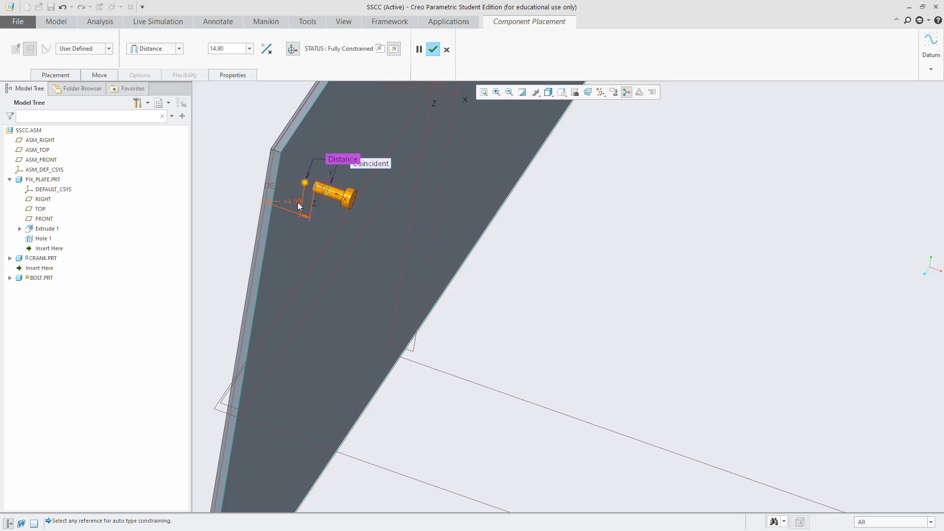
double_click(298, 204)
type("13")
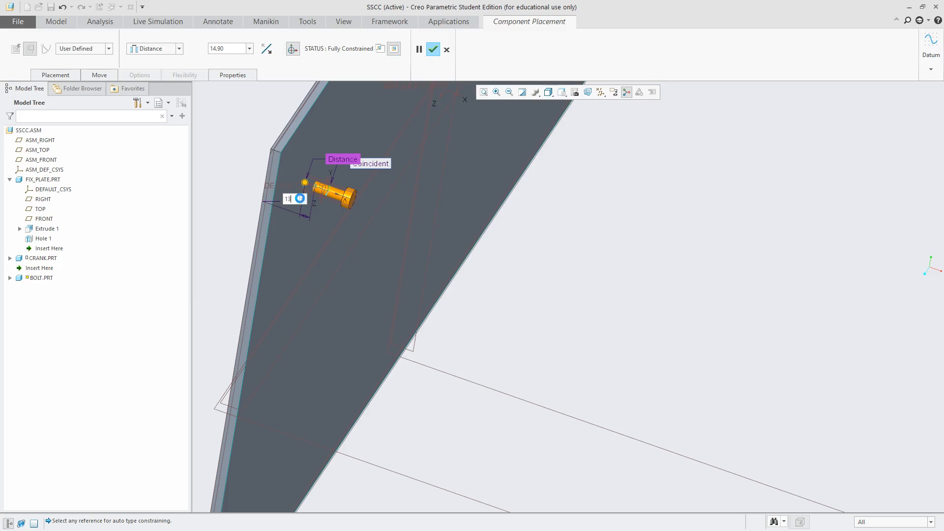
key("Return")
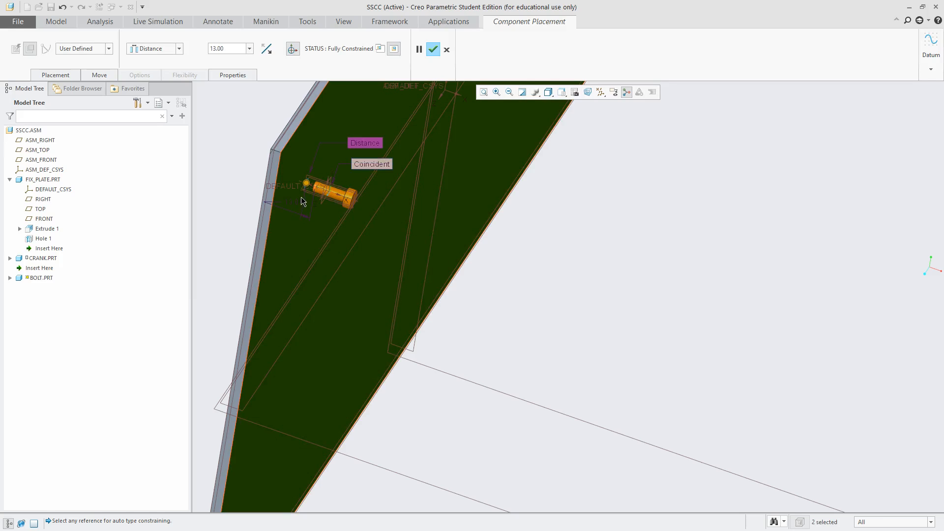
left_click(434, 51)
Step: Hide all datum axes, points, coordinate systems and planes in the SSCC assembly
middle_click_drag(672, 211, 526, 273)
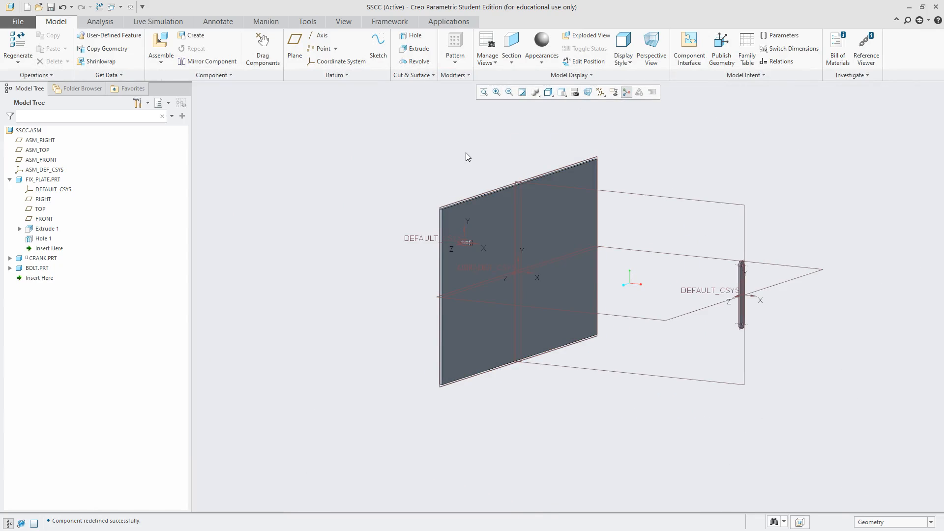
scroll(470, 146, "down", 7)
mouse_move(411, 185)
middle_mouse_down()
mouse_move(373, 218)
mouse_move(769, 341)
middle_mouse_up()
key("ctrl+d")
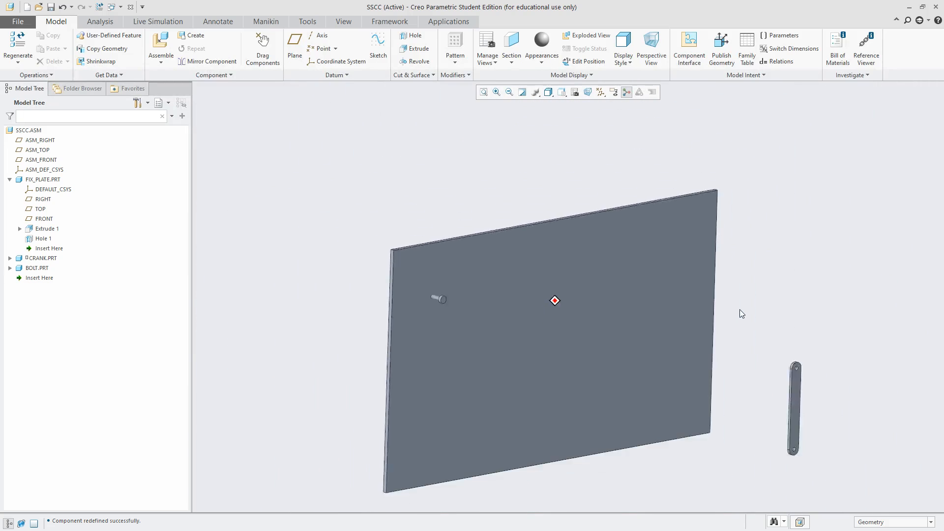
left_click(601, 93)
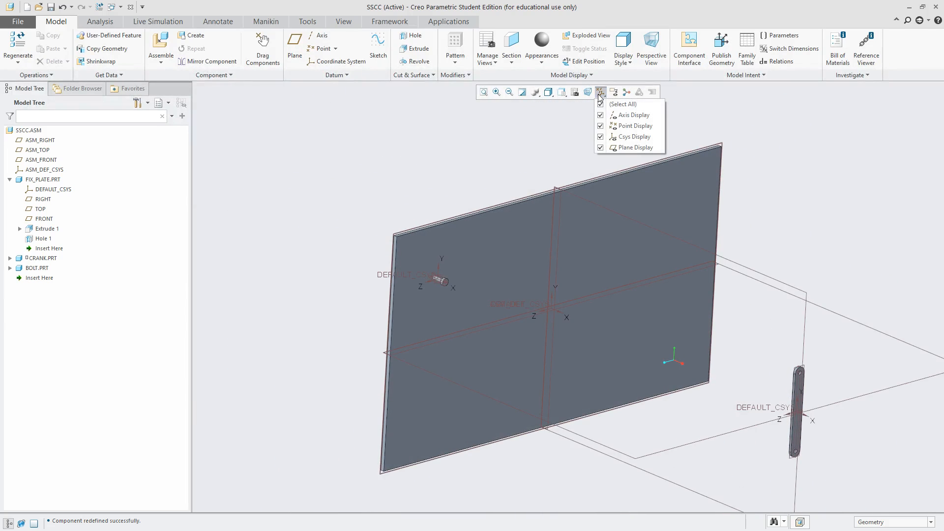
left_click(600, 104)
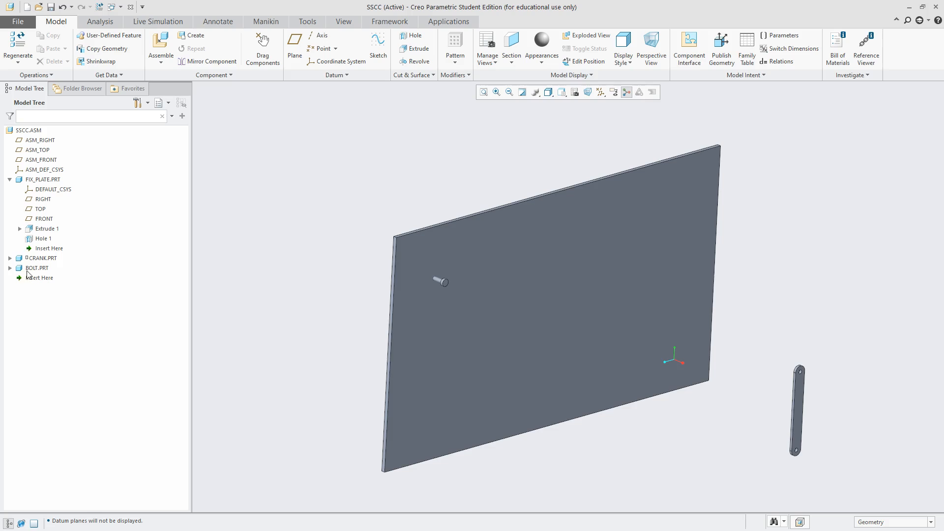
Step: Reorder CRANK after BOLT in the assembly structure and open its placement for redefinition
left_click(9, 180)
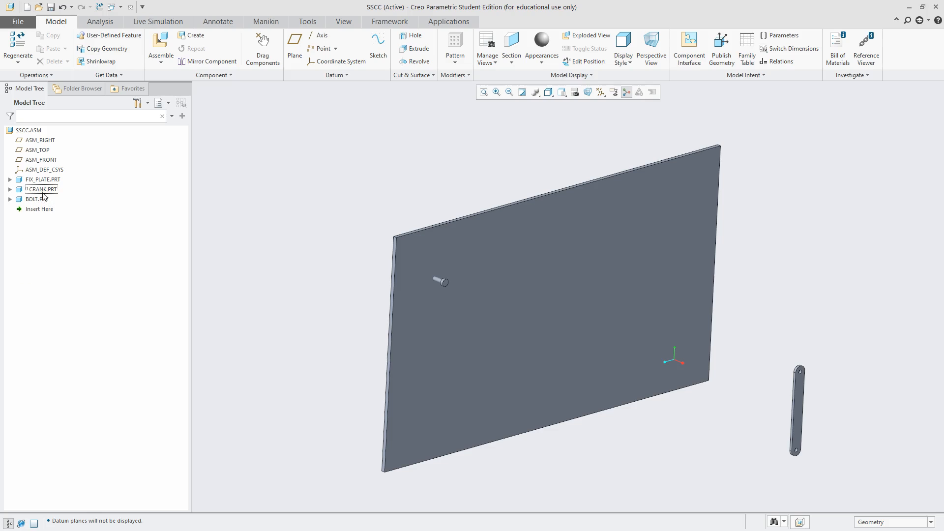
left_click_drag(43, 193, 47, 204)
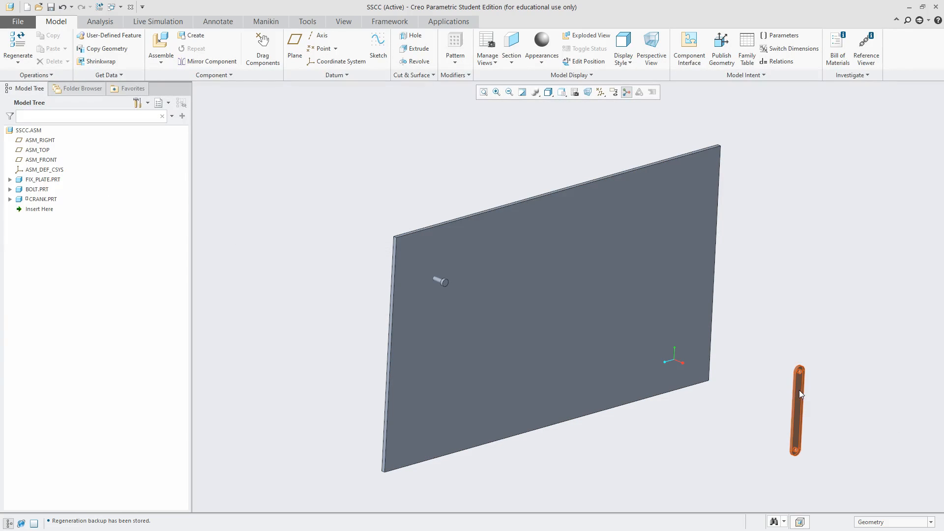
left_click(44, 200)
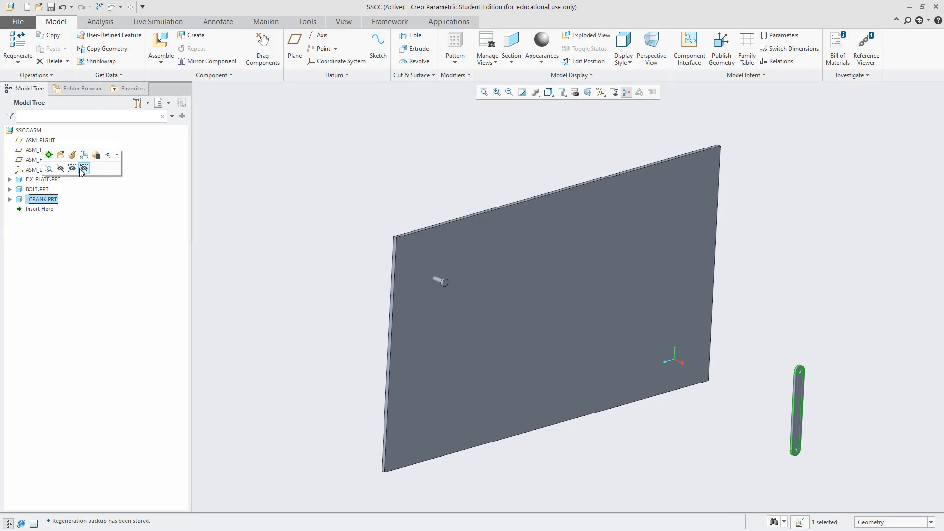
left_click(73, 155)
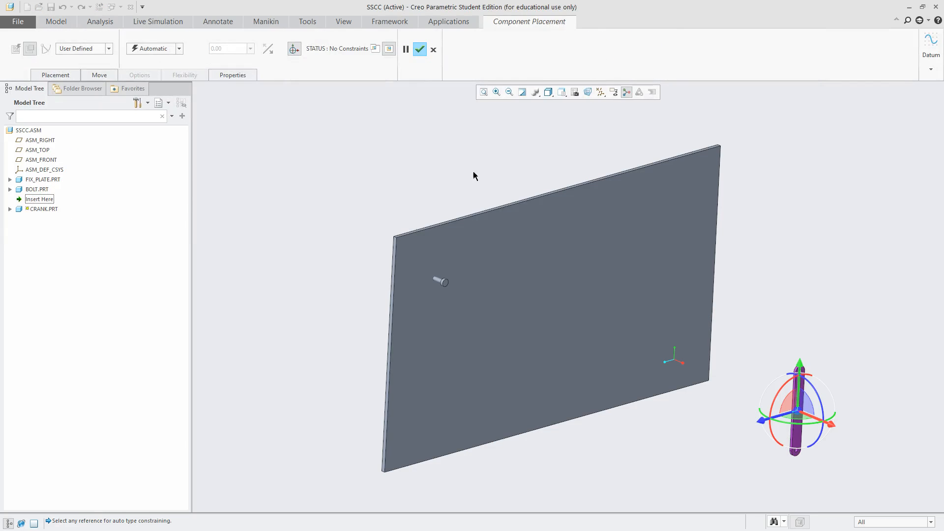
Step: Turn on axis display and clear the CRANK hole surface picked as a placement reference
scroll(806, 413, "down", 5)
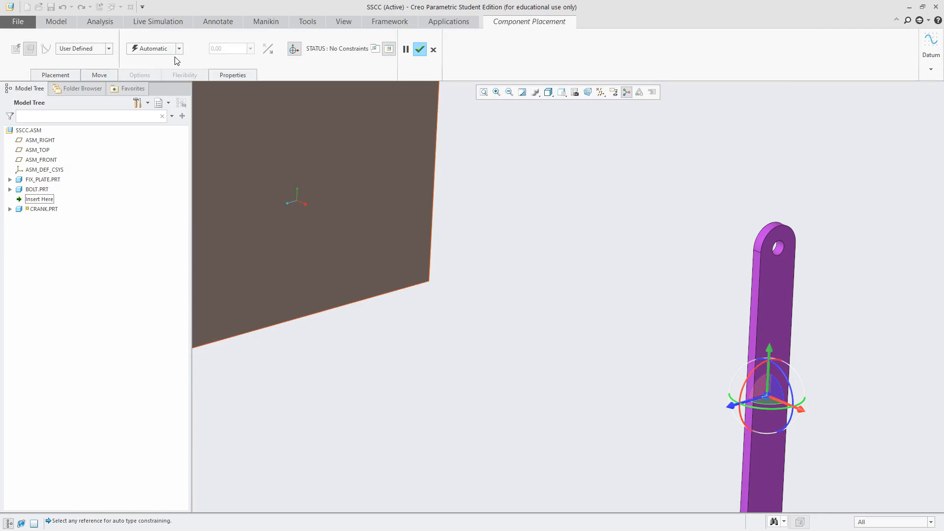
scroll(787, 229, "down", 4)
left_click(749, 288)
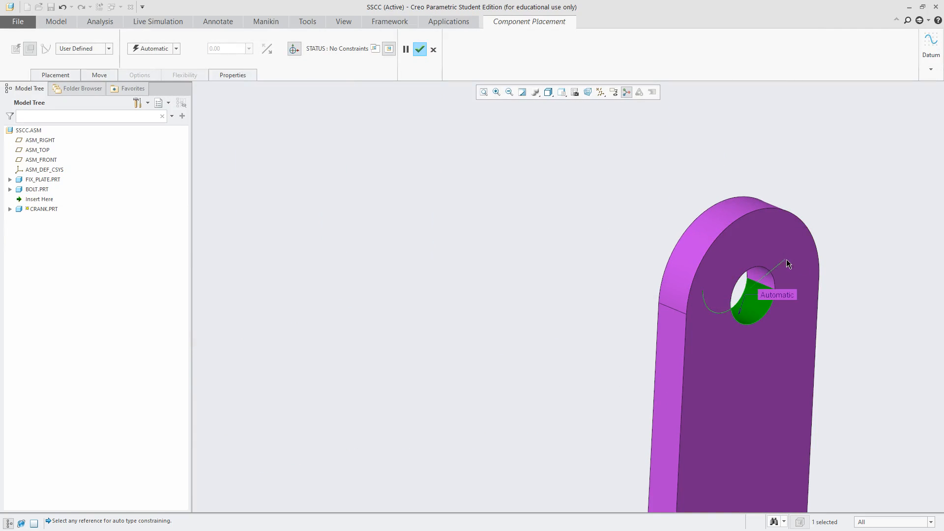
scroll(773, 260, "up", 5)
scroll(784, 267, "up", 5)
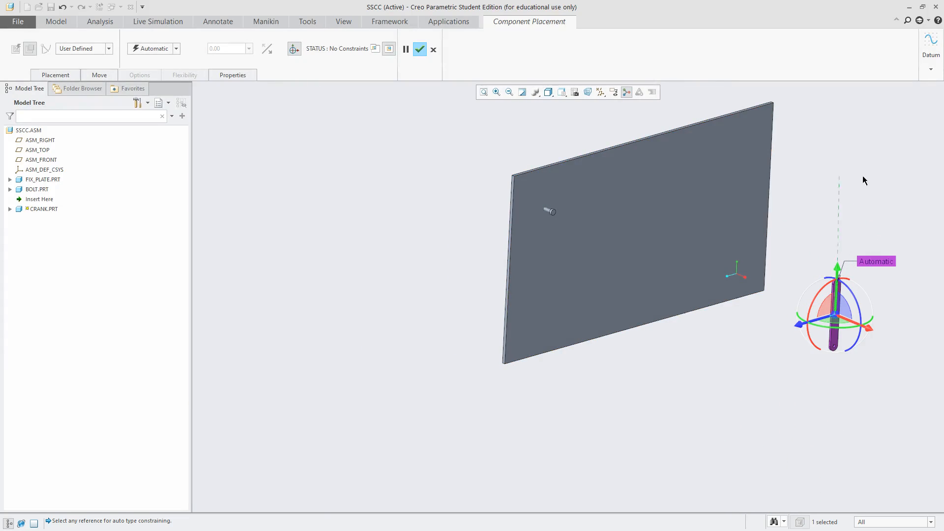
left_click(600, 92)
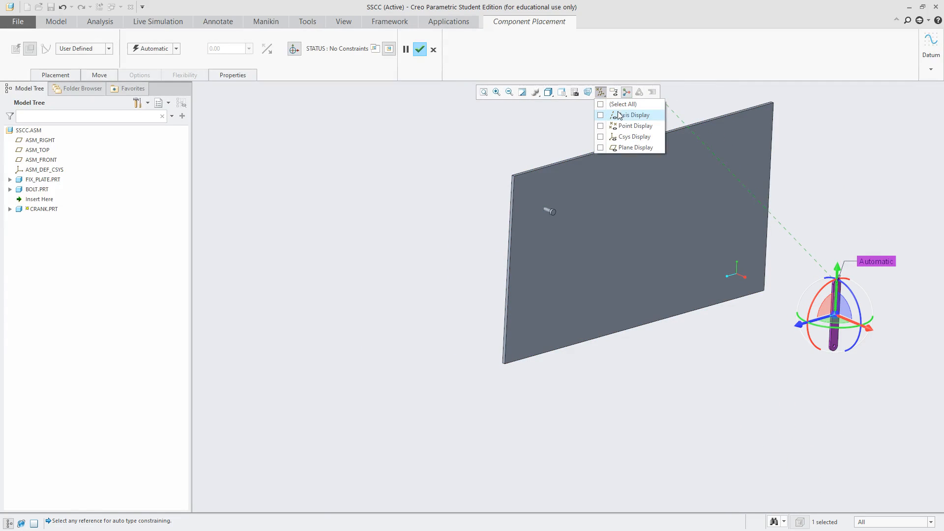
left_click(619, 115)
right_click(839, 175)
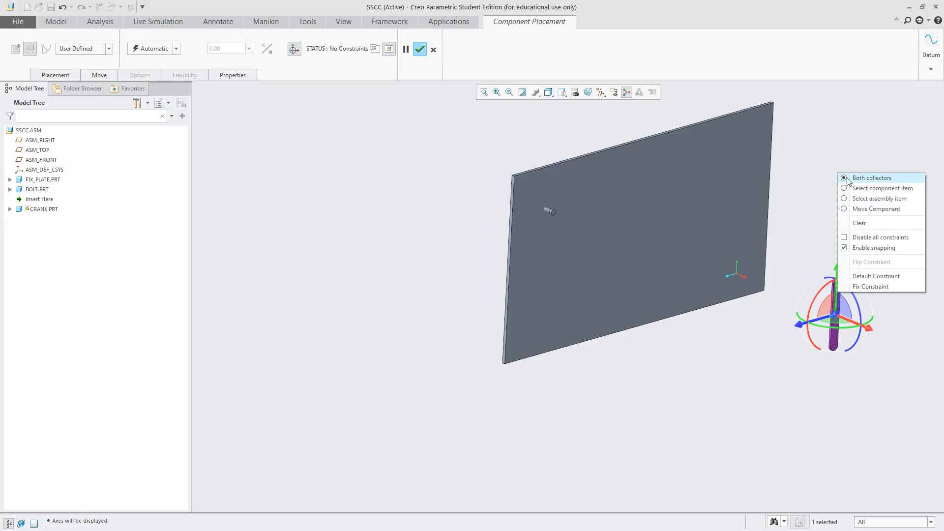
left_click(859, 223)
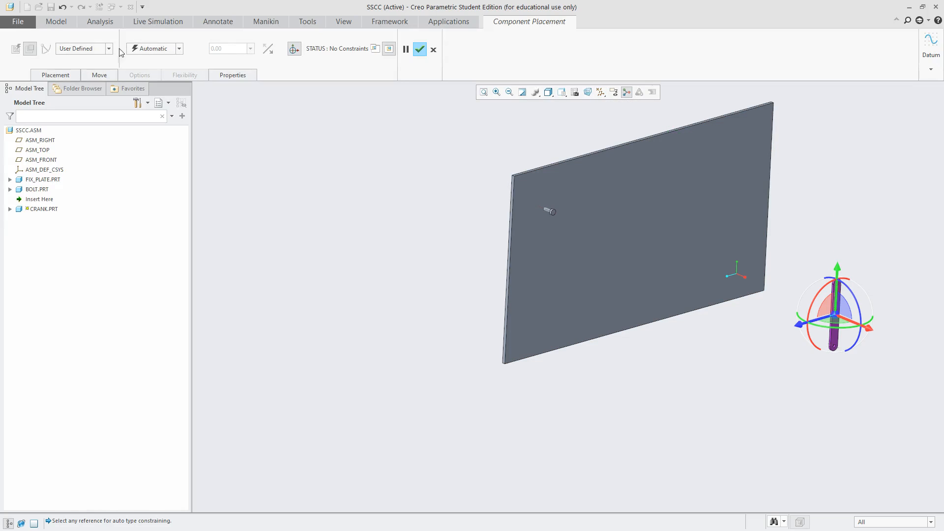
Step: Set the CRANK's connection type to Pin and align the axis of its upper hole with the BOLT's axis
left_click(99, 49)
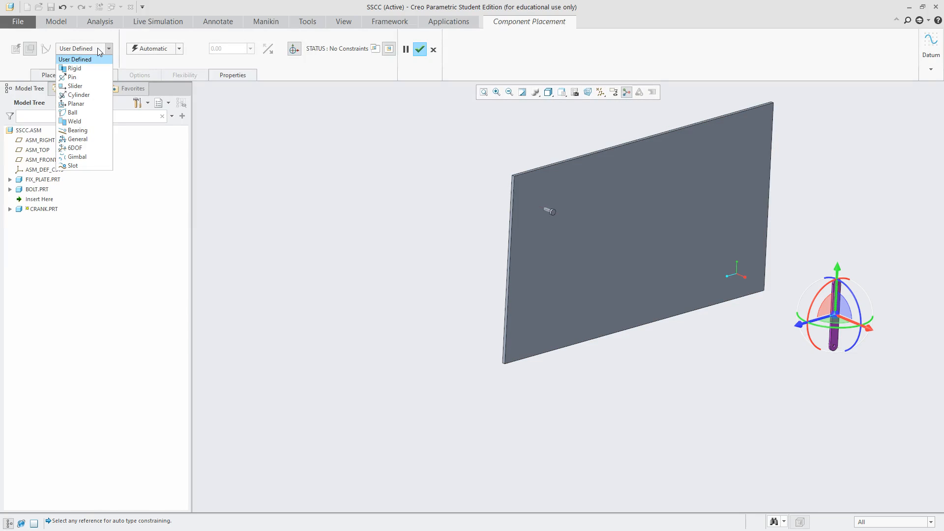
left_click(73, 77)
scroll(862, 309, "up", 5)
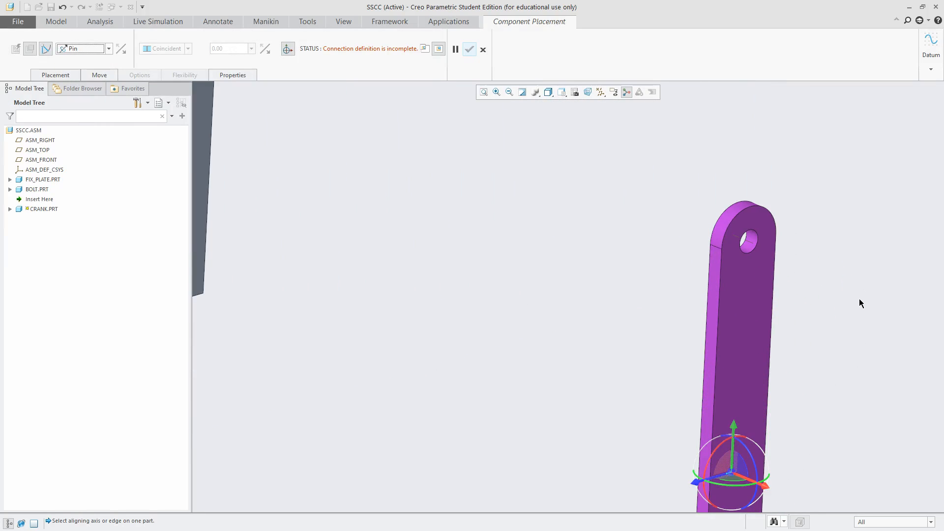
scroll(860, 302, "down", 4)
scroll(432, 234, "up", 3)
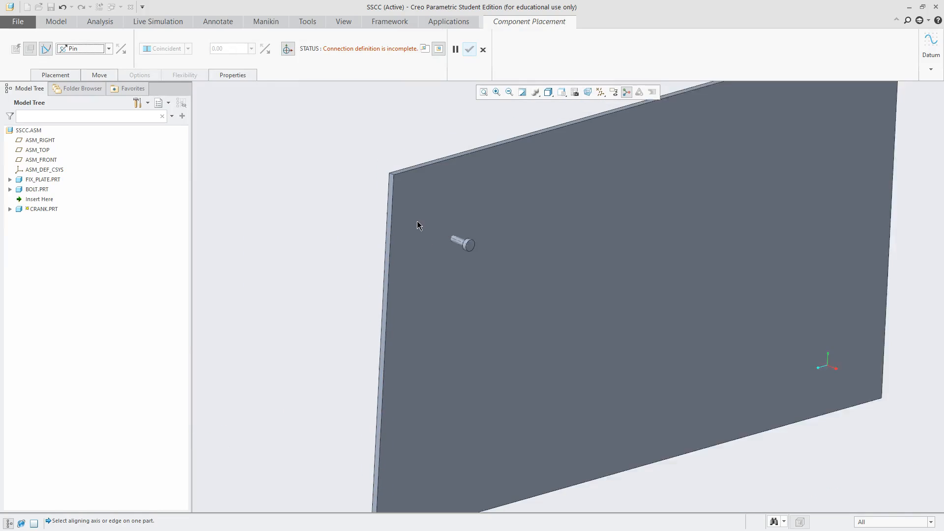
scroll(423, 231, "down", 3)
scroll(844, 334, "up", 3)
scroll(845, 334, "up", 3)
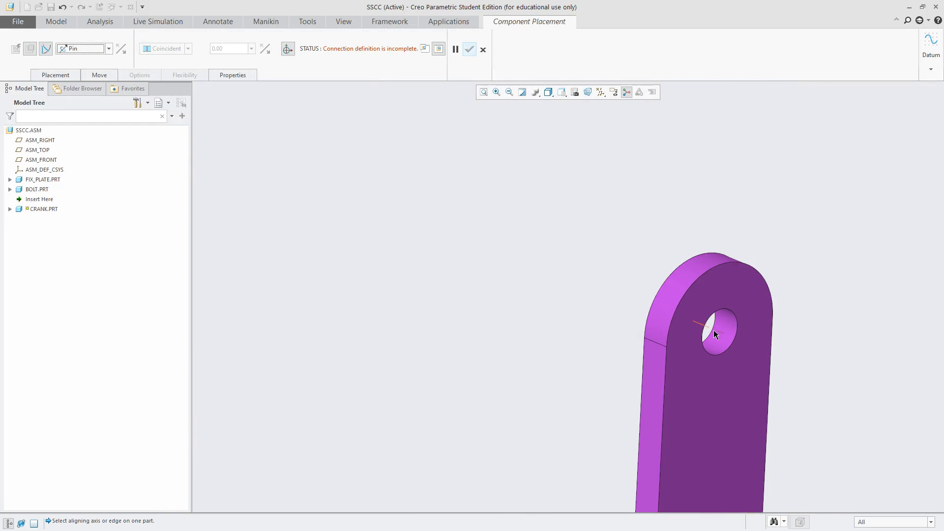
left_click(712, 331)
scroll(819, 333, "down", 3)
scroll(819, 333, "down", 2)
scroll(893, 427, "down", 2)
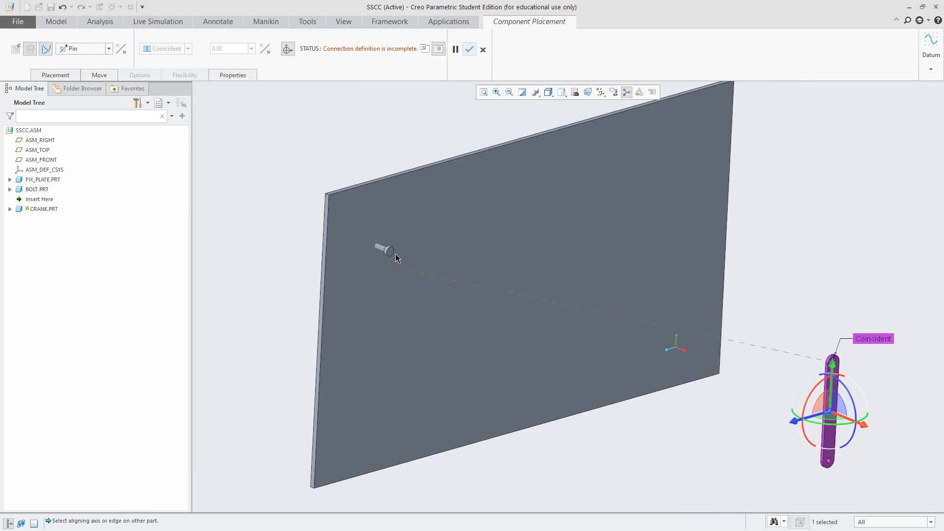
scroll(379, 271, "up", 4)
left_click(380, 261)
scroll(417, 276, "down", 4)
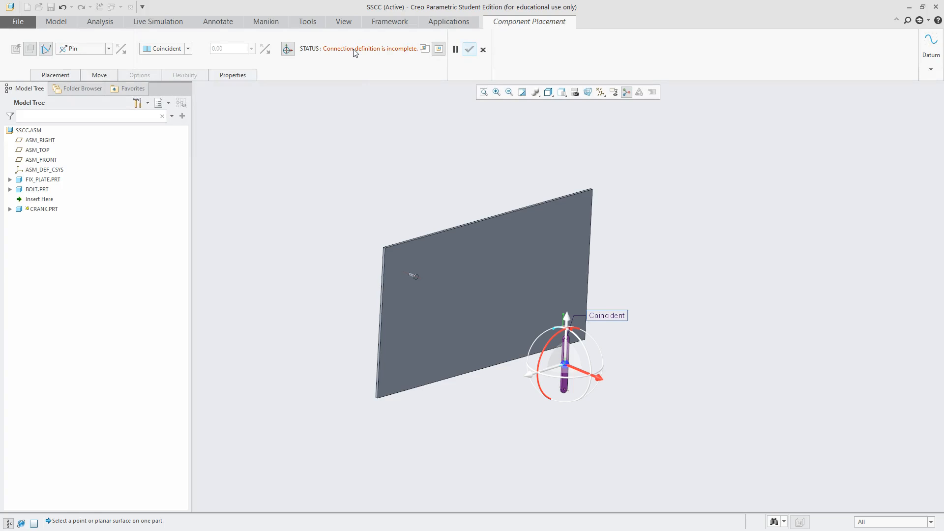
Step: Make the CRANK's front face coincident with the underside of the BOLT head as the Pin connection's translation reference
mouse_move(354, 52)
scroll(570, 351, "up", 5)
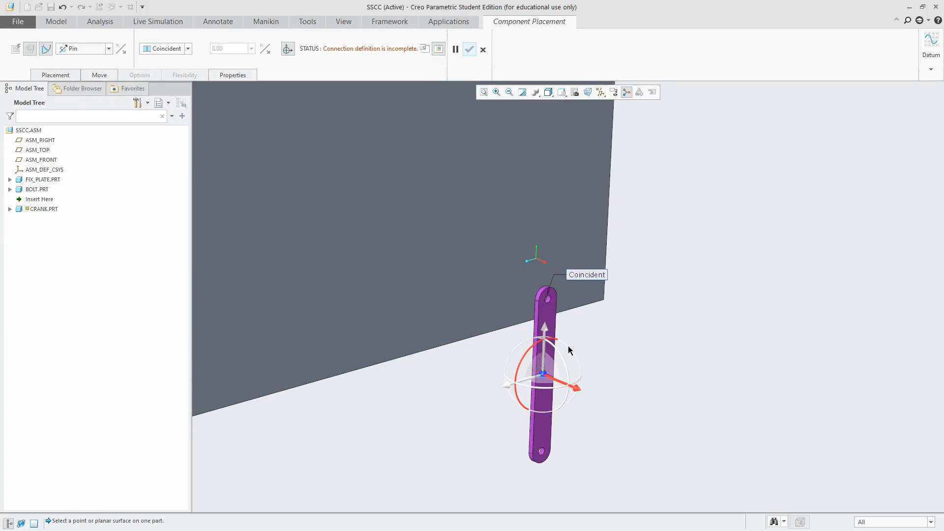
left_click(547, 301)
scroll(583, 283, "down", 5)
scroll(444, 226, "up", 8)
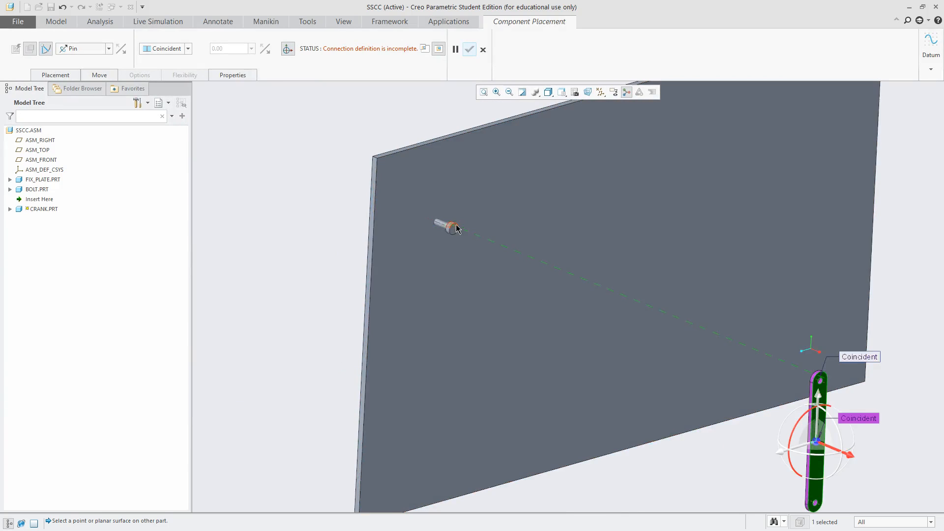
left_click(440, 220)
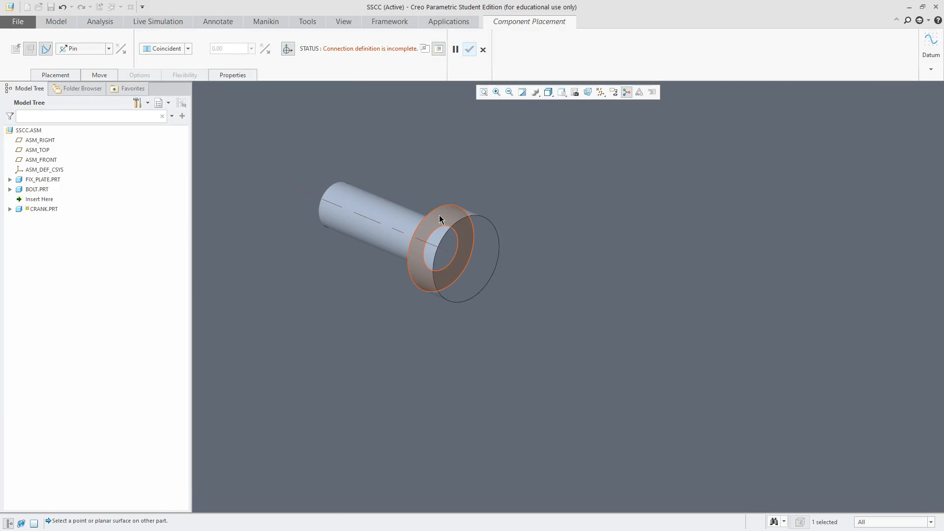
scroll(440, 220, "down", 6)
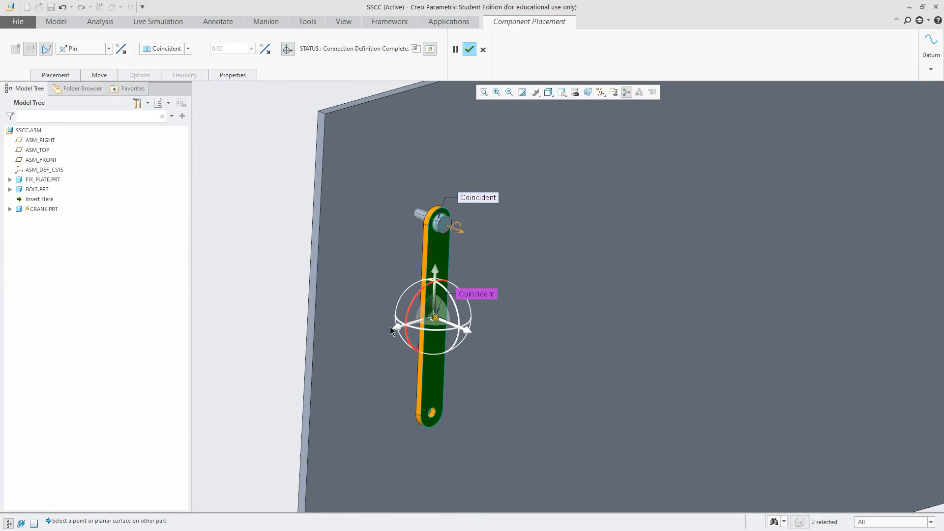
Step: Rotate the CRANK about the BOLT until its free end points diagonally upward across the plate, and inspect the joint
mouse_move(412, 336)
left_mouse_down()
mouse_move(429, 345)
mouse_move(458, 330)
mouse_move(445, 344)
mouse_move(401, 344)
left_mouse_up()
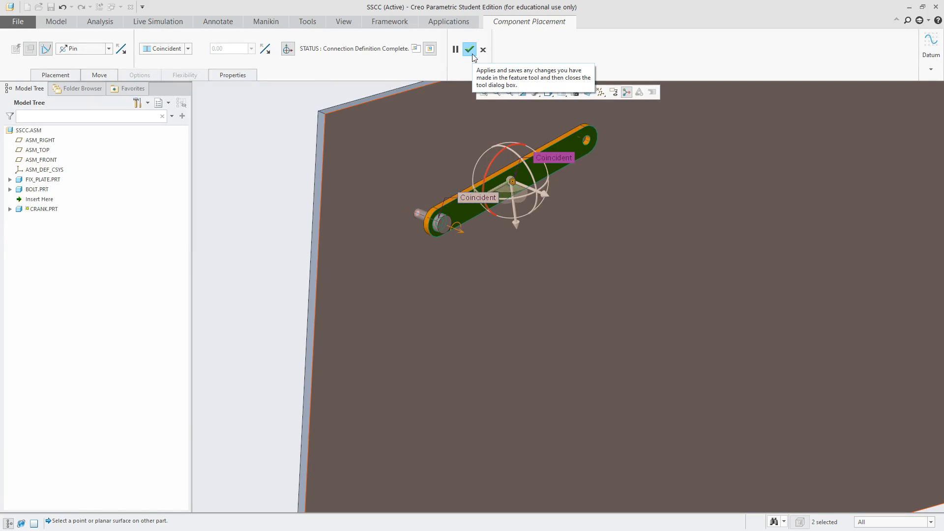
scroll(494, 314, "up", 3)
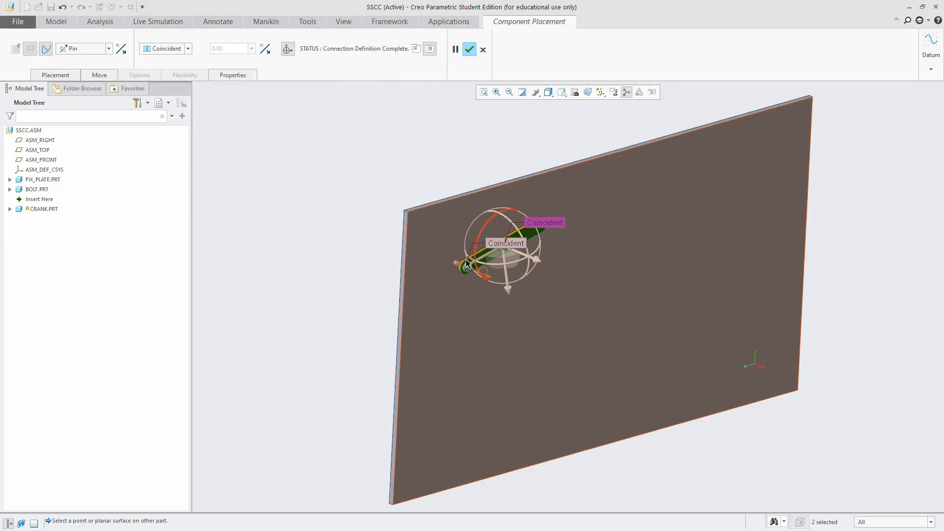
scroll(465, 260, "down", 2)
scroll(465, 259, "down", 3)
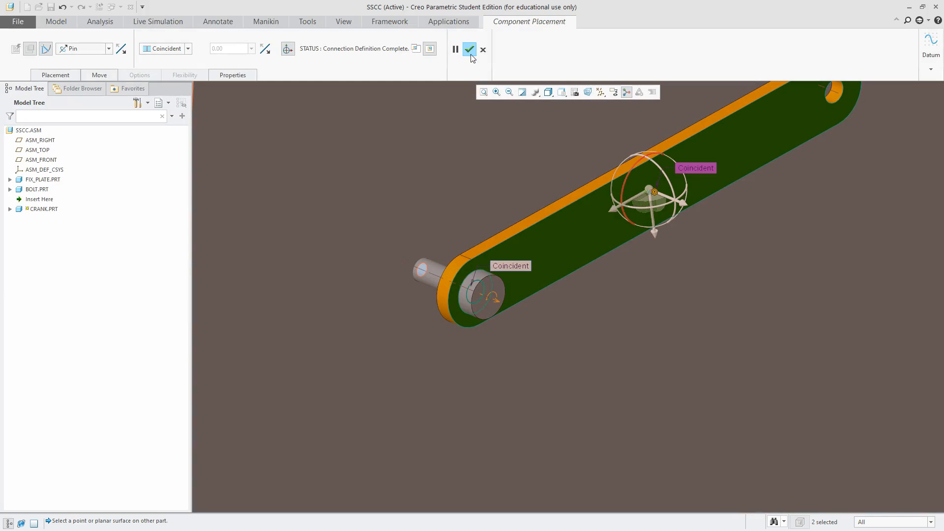
Step: Accept the crank's completed pin connection placement on the bolt
left_click(470, 51)
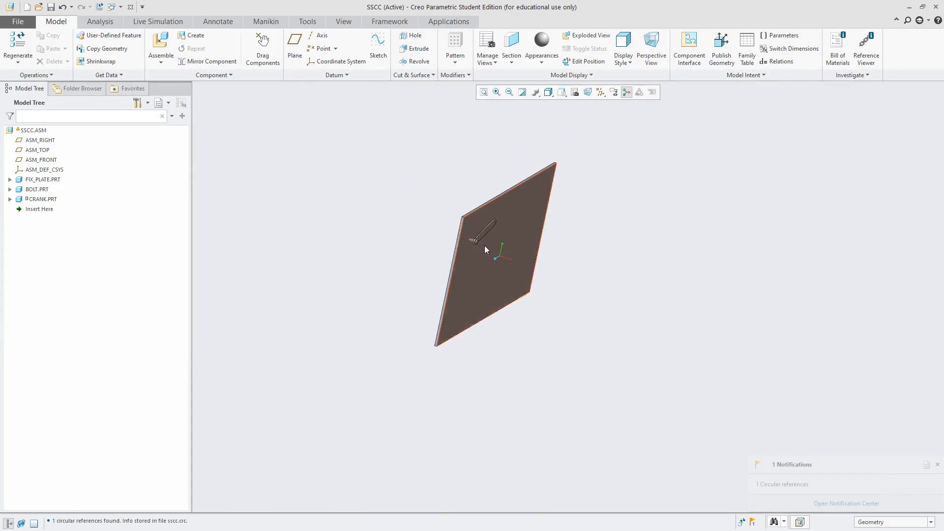
scroll(484, 246, "down", 5)
middle_click_drag(448, 218, 468, 245)
scroll(495, 266, "down", 6)
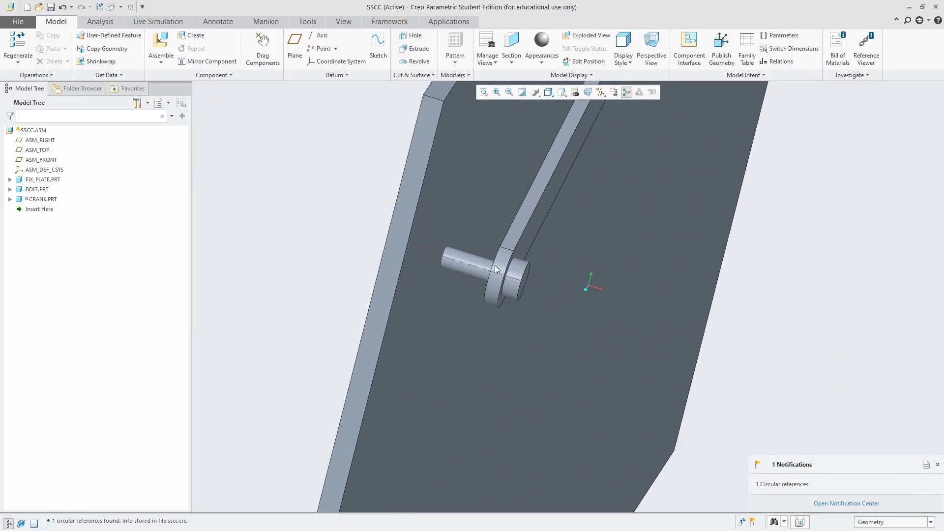
Step: Measure the distance between the fixed plate's face and the crank face that faces the plate
left_click(103, 21)
scroll(433, 231, "up", 3)
left_click(286, 62)
left_click(301, 84)
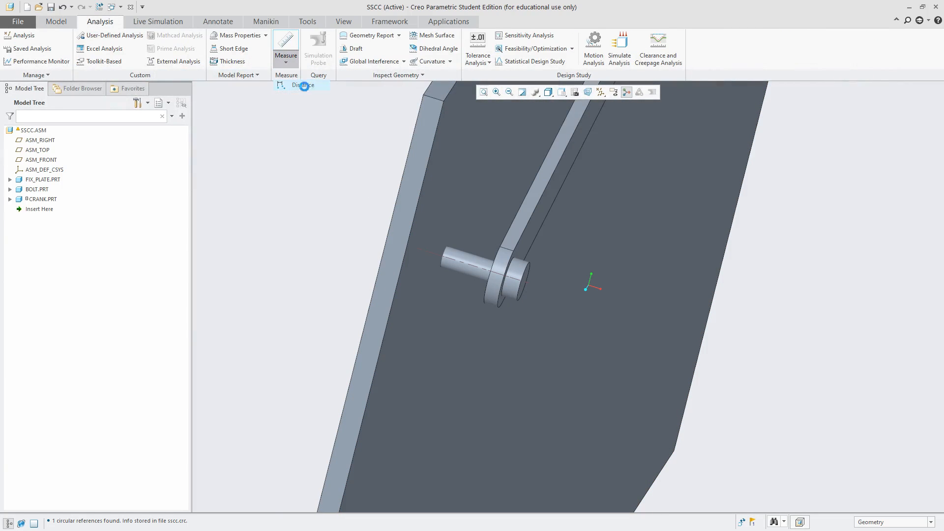
scroll(453, 236, "up", 3)
left_click(461, 232)
middle_click_drag(462, 232, 468, 258)
scroll(501, 271, "down", 4)
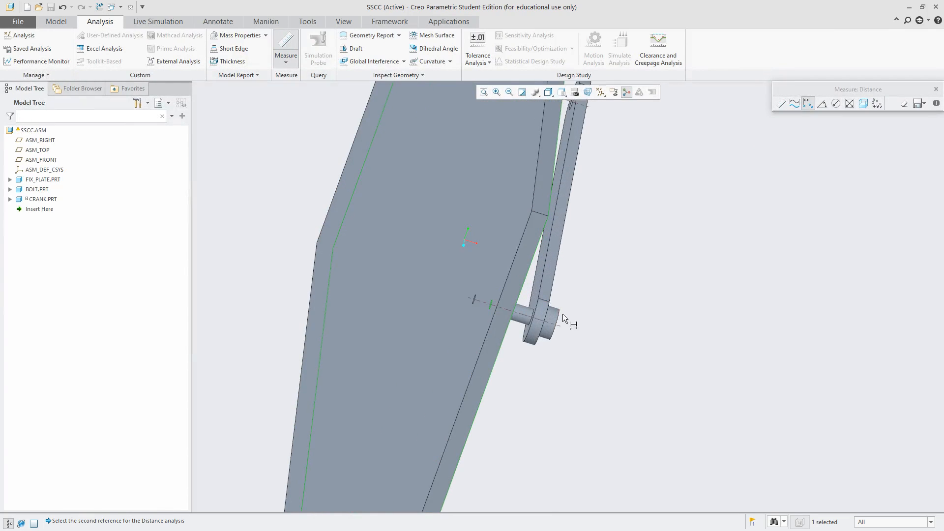
scroll(563, 314, "down", 5)
left_click(453, 240)
scroll(459, 238, "up", 3)
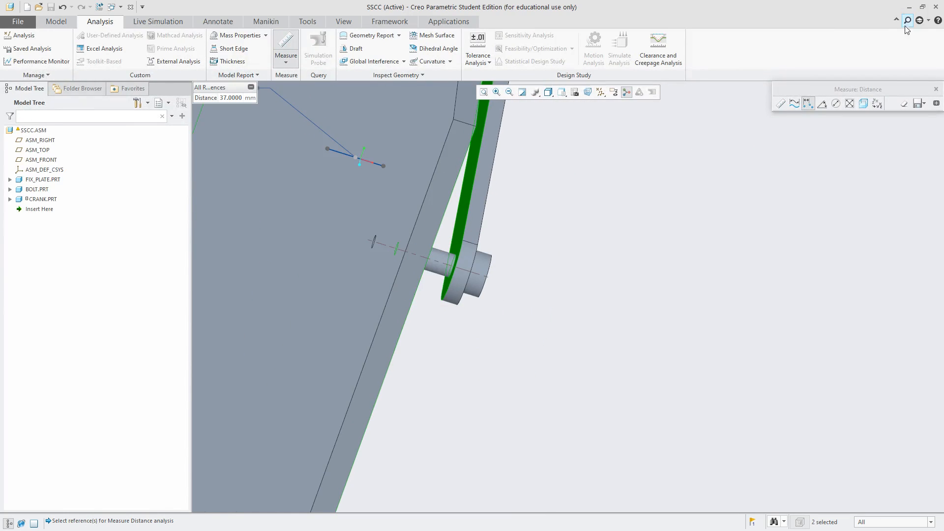
left_click(936, 89)
Step: Regenerate the SSCC assembly
scroll(602, 246, "up", 5)
middle_click_drag(536, 276, 494, 326)
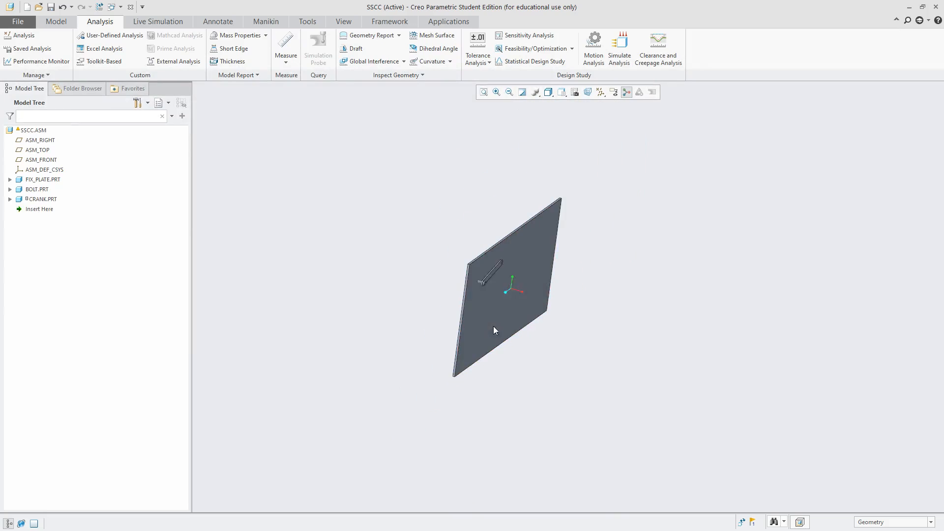
middle_click_drag(399, 264, 410, 283)
scroll(433, 290, "down", 4)
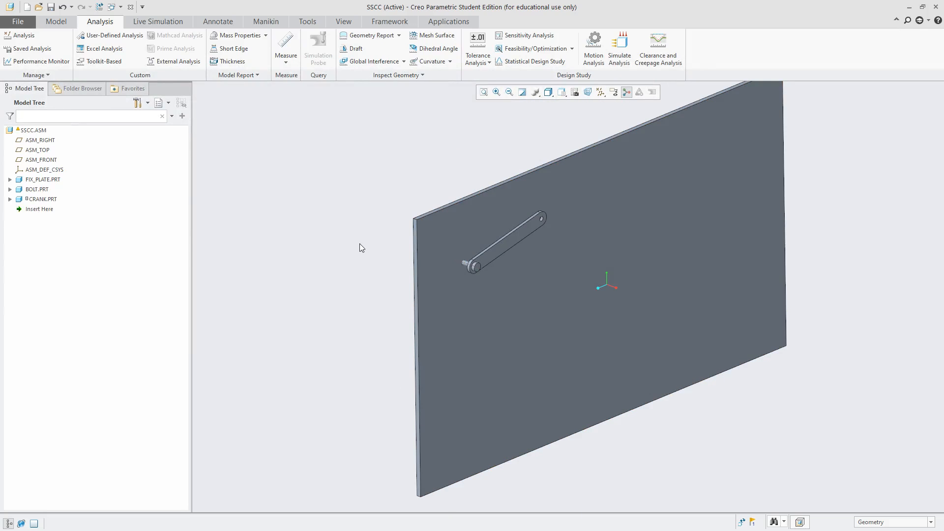
left_click(32, 129)
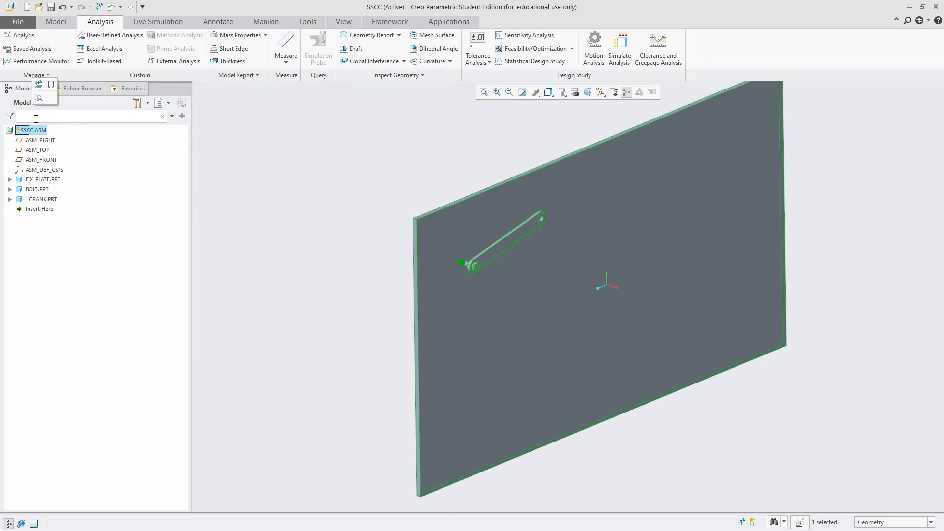
left_click(39, 83)
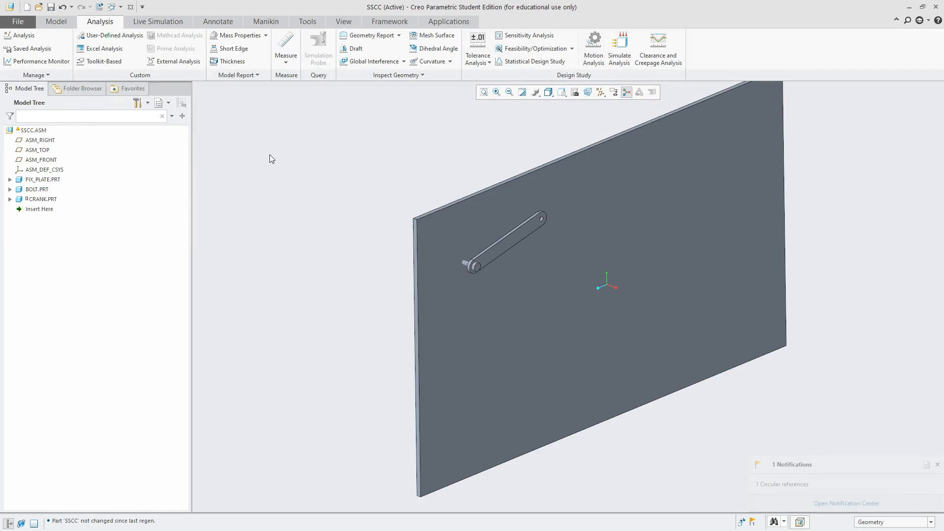
Step: Edit the crank's placement definition and rotate the crank to a steeper angle about its pin
left_click(54, 200)
left_click(75, 157)
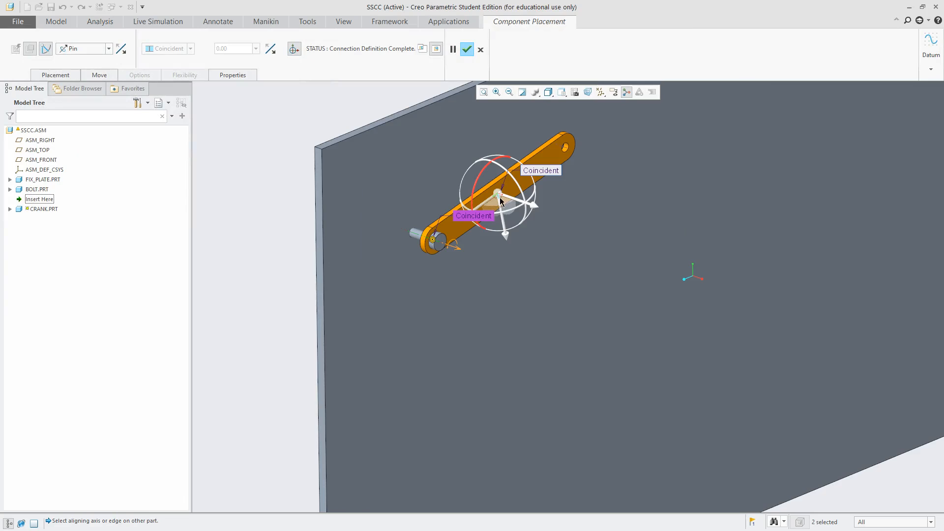
mouse_move(500, 165)
left_mouse_down()
mouse_move(481, 173)
mouse_move(532, 173)
mouse_move(499, 158)
left_mouse_up()
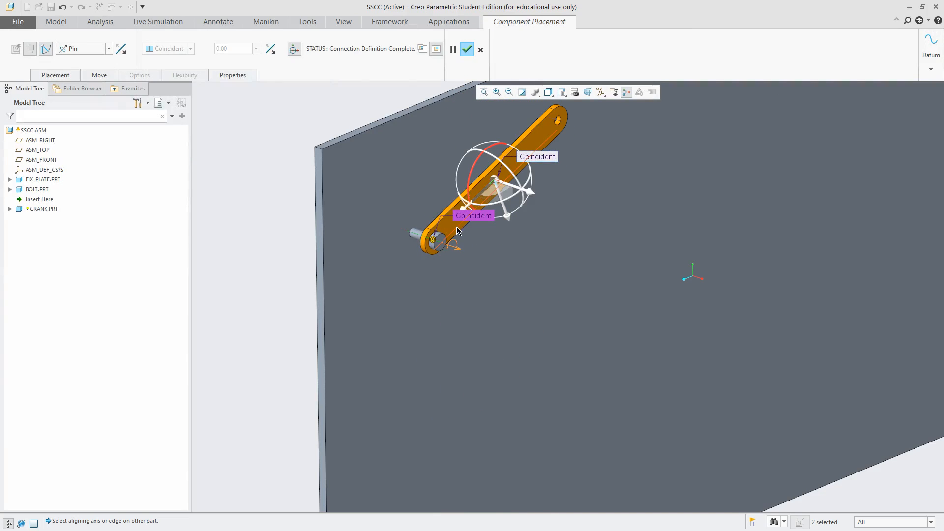
right_click(471, 215)
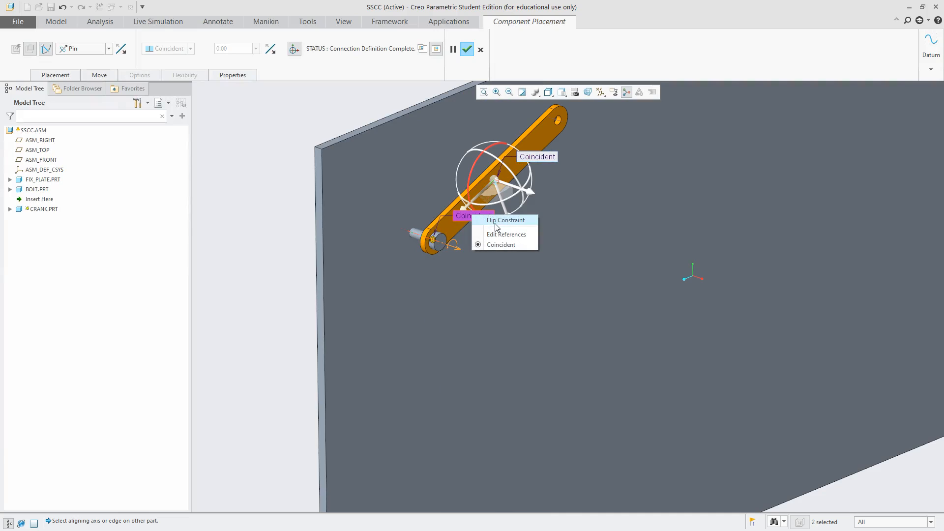
left_click(87, 204)
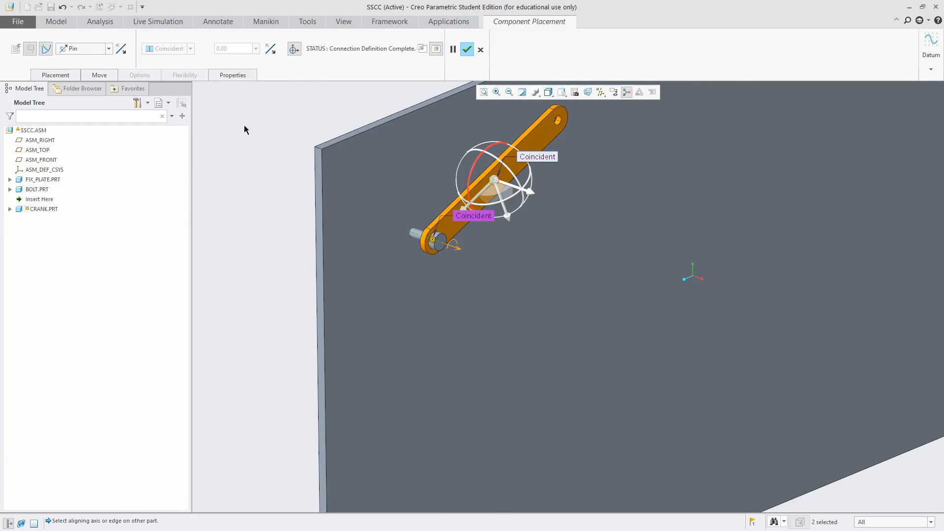
left_click(467, 50)
Step: Reopen the crank's placement definition and delete its existing pin connection to clear the references
right_click(68, 196)
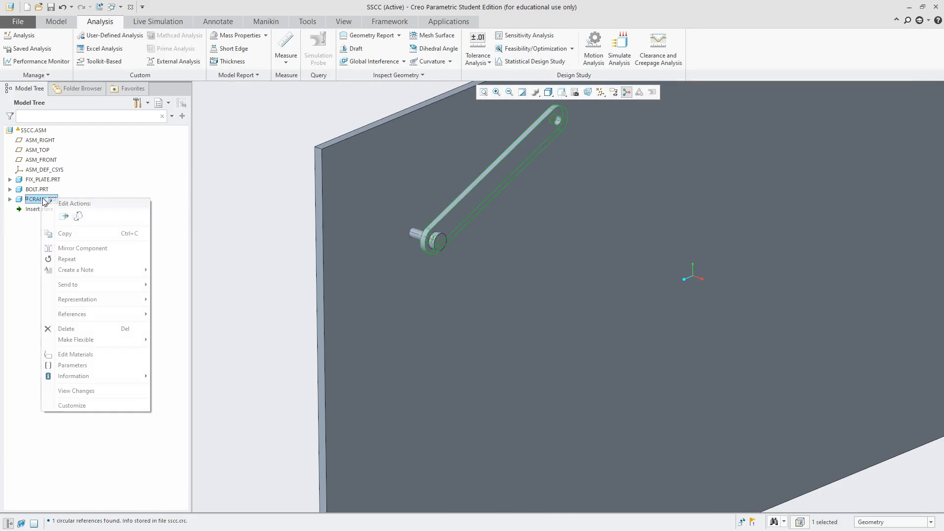
left_click(72, 166)
left_click(56, 75)
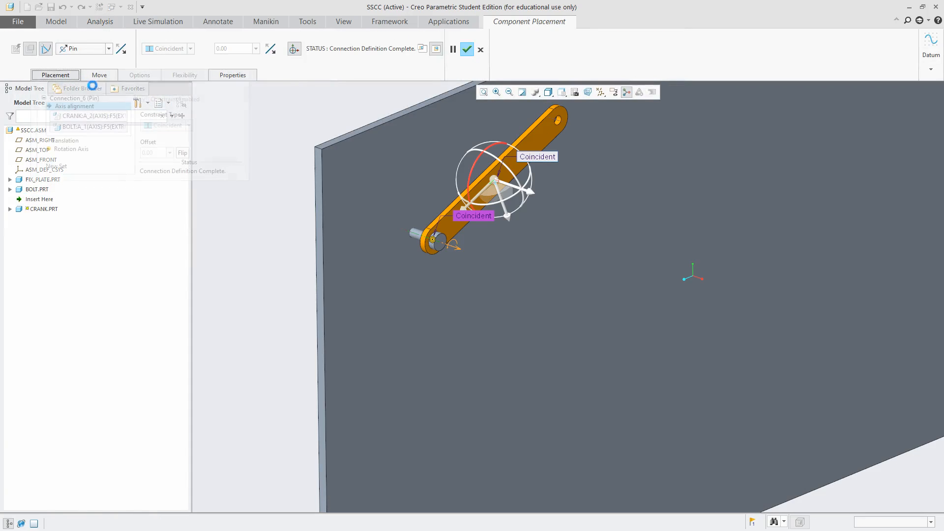
right_click(83, 100)
left_click(100, 106)
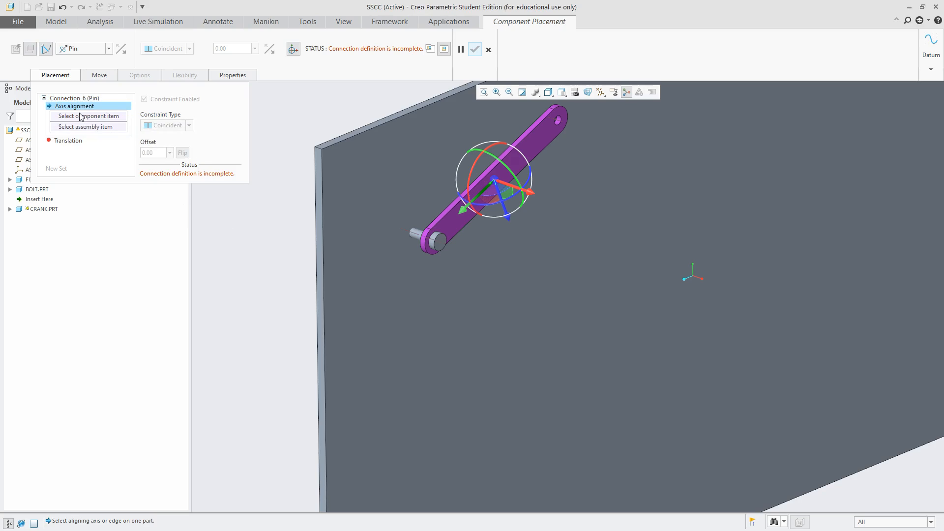
Step: Move the crank away from the bolt and align its lower hole axis with the bolt's axis
scroll(455, 234, "down", 2)
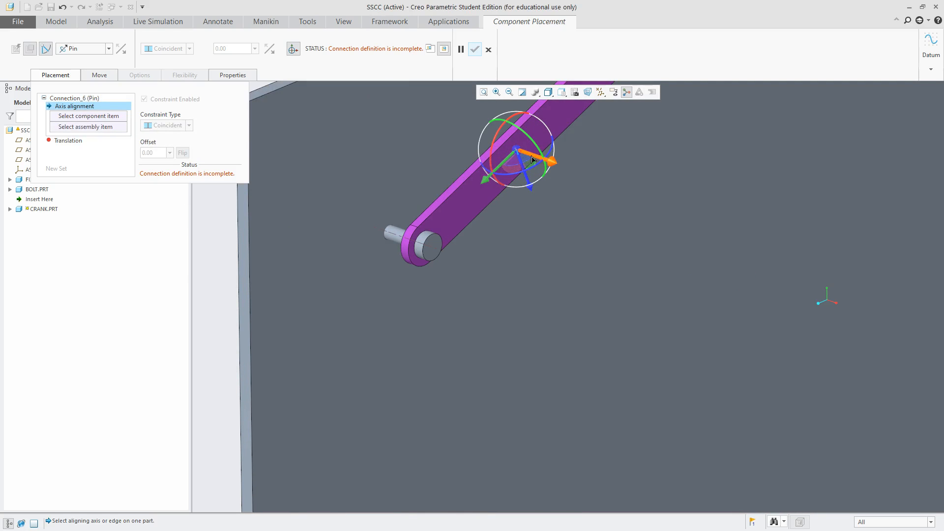
left_click_drag(534, 156, 618, 185)
left_click(507, 274)
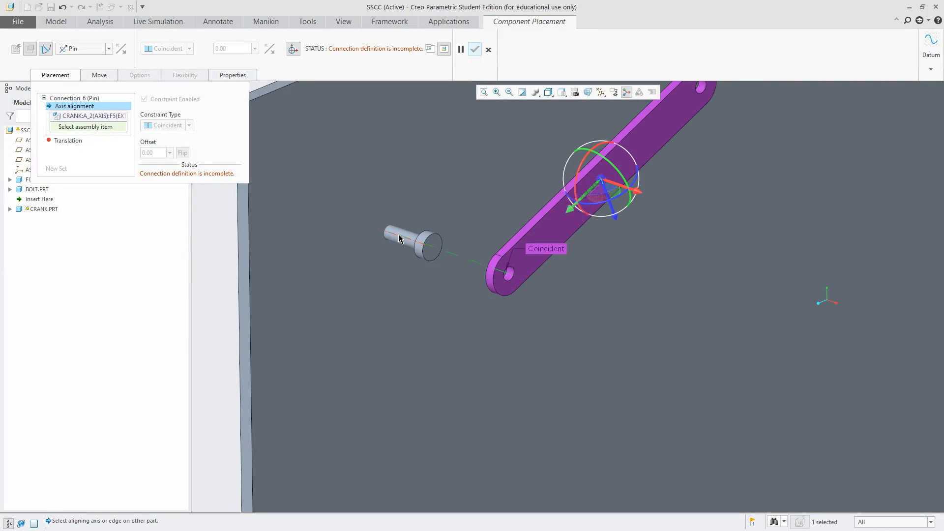
left_click(413, 230)
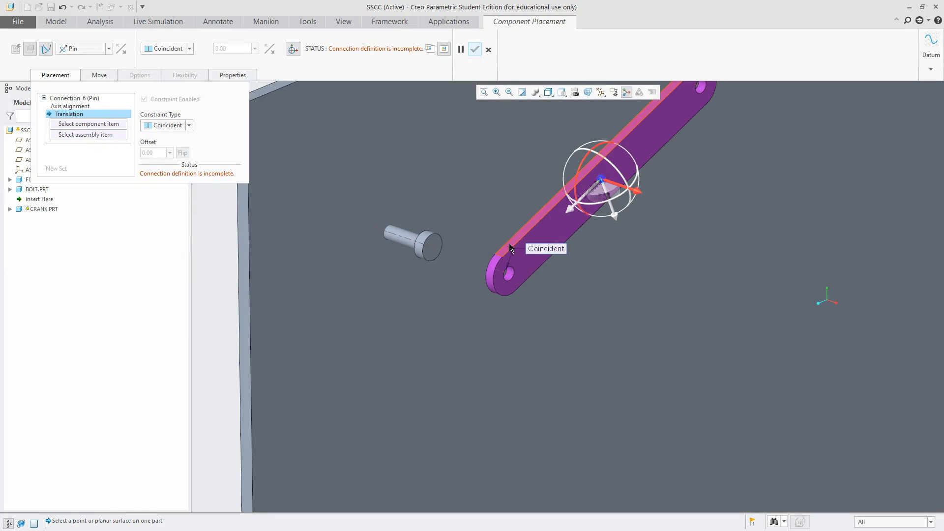
Step: Define the pin's translation by making the crank's large flat face coincident with the underside of the bolt head
left_click(509, 243)
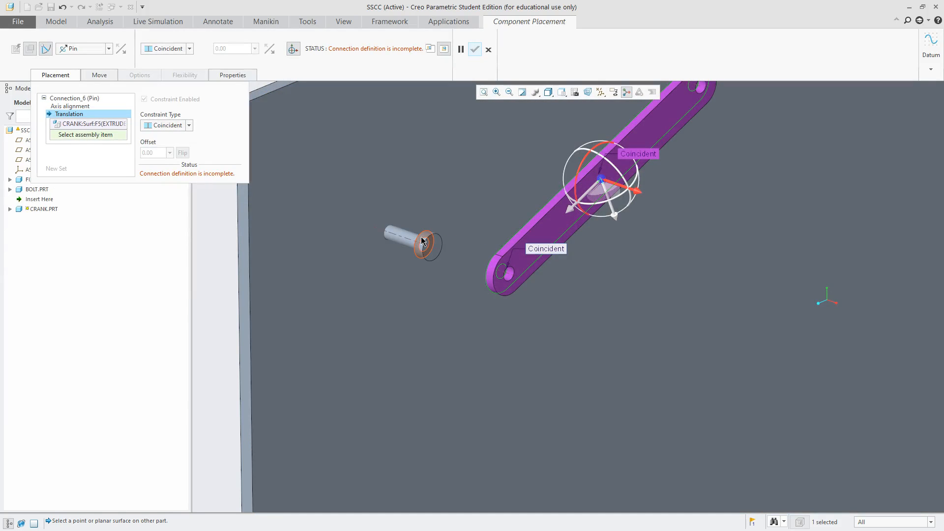
left_click(422, 241)
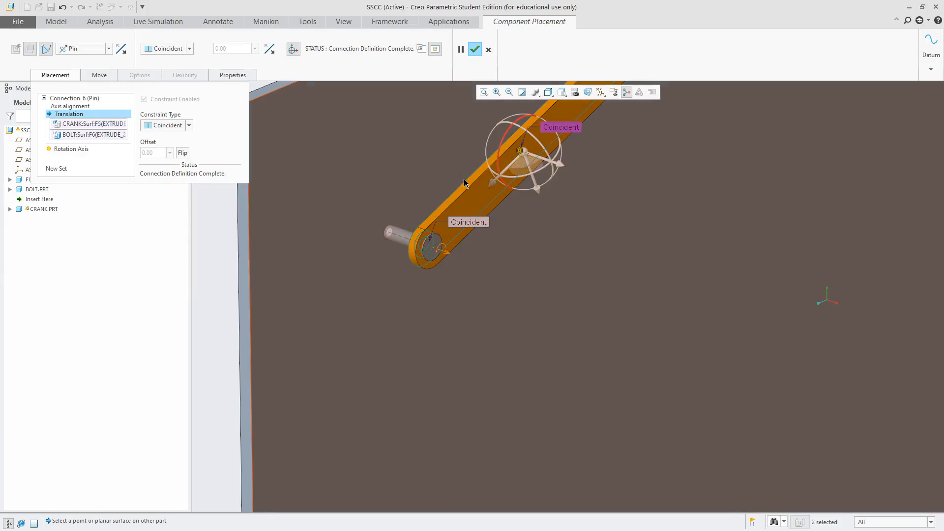
scroll(492, 275, "down", 4)
middle_click_drag(504, 301, 562, 293)
scroll(562, 292, "down", 3)
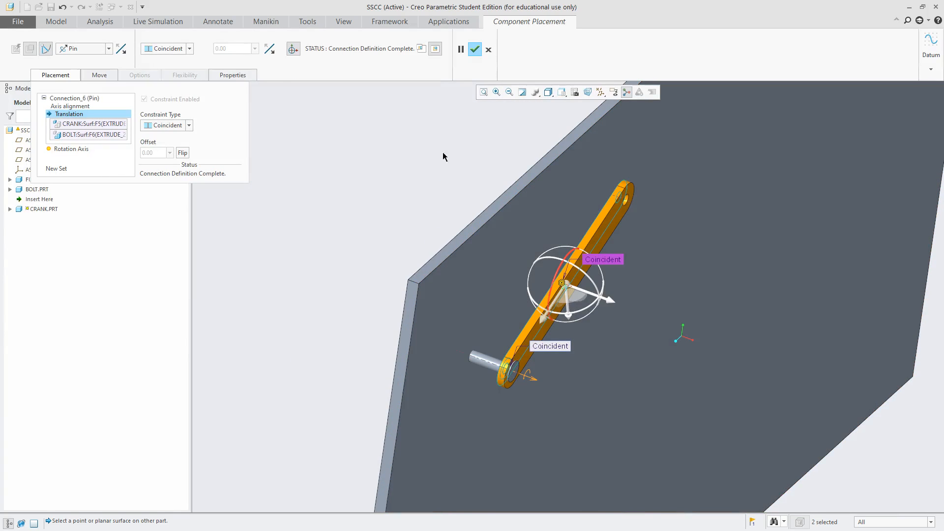
Step: Flip the translation constraint, rotate the crank upward about the bolt and accept the placement
left_click(269, 49)
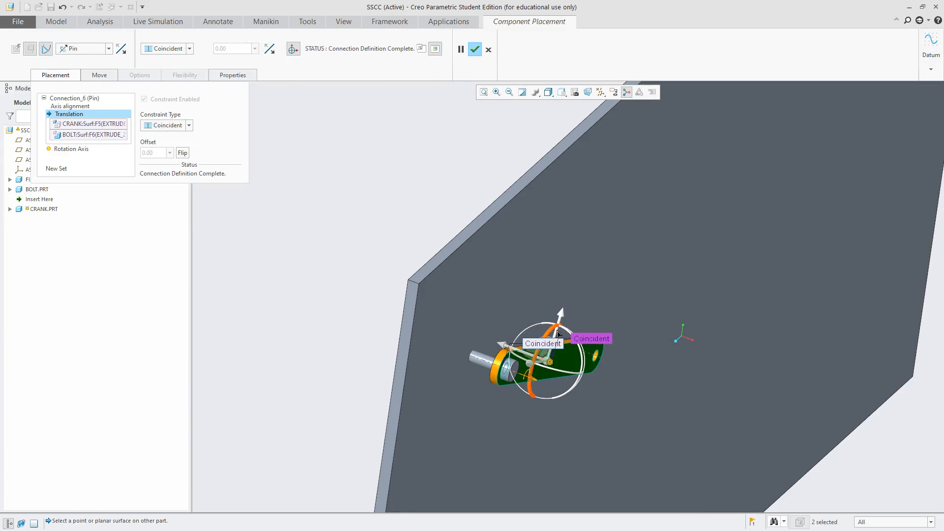
mouse_move(556, 329)
left_mouse_down()
mouse_move(544, 335)
mouse_move(551, 315)
left_mouse_up()
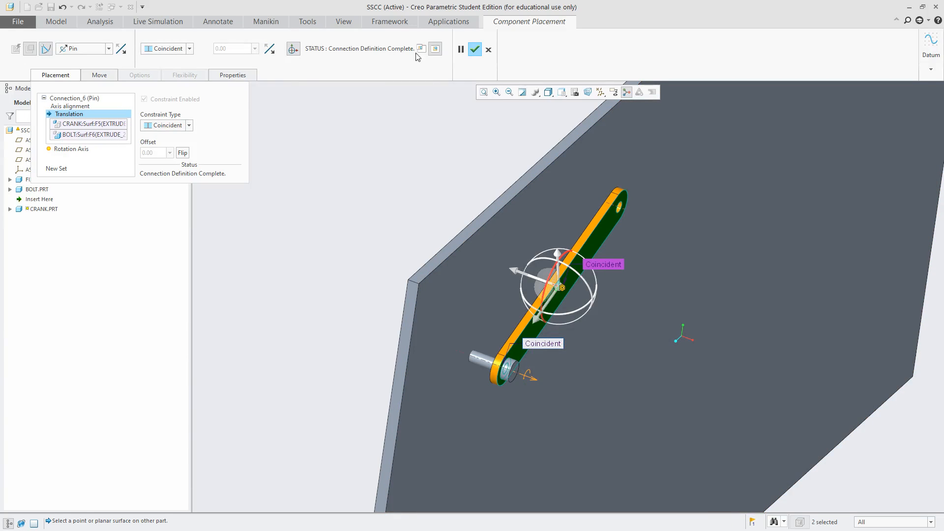
left_click(475, 49)
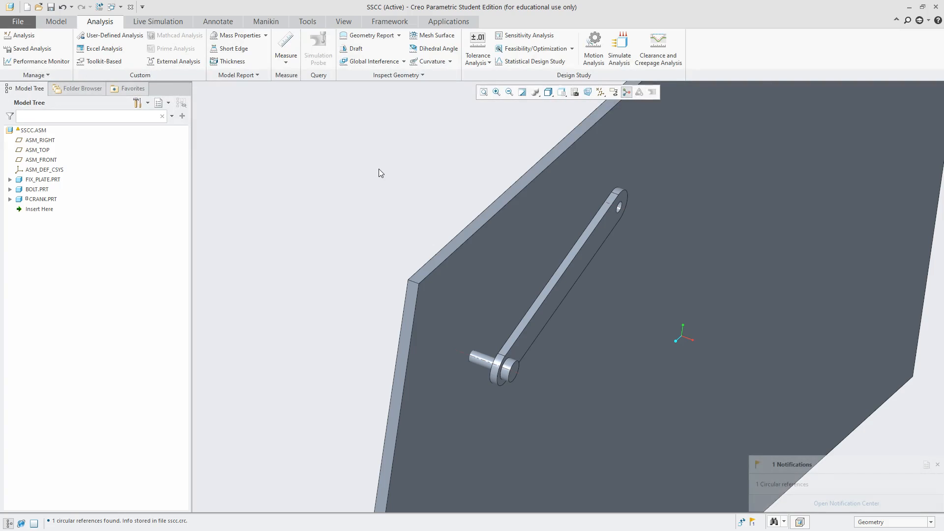
Step: Regenerate the assembly with the crank's redefined placement
scroll(396, 203, "up", 7)
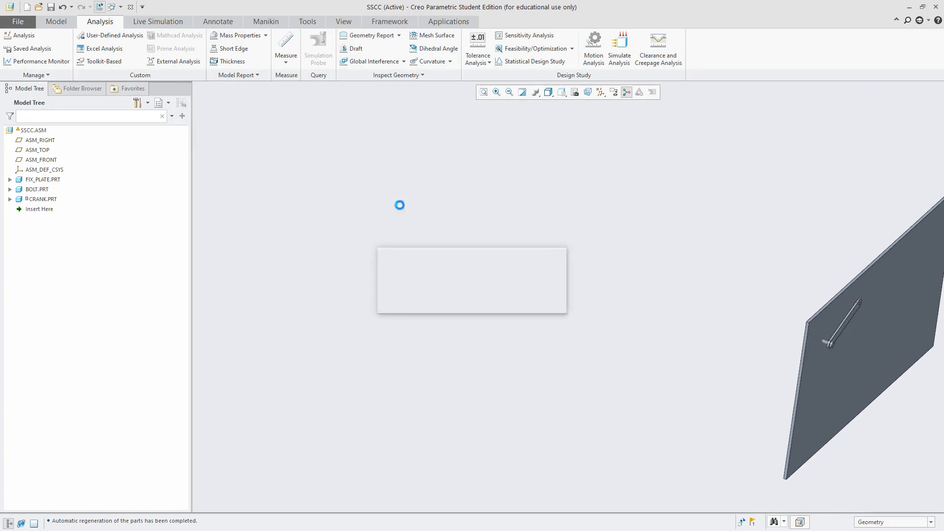
scroll(560, 257, "down", 3)
scroll(558, 229, "down", 4)
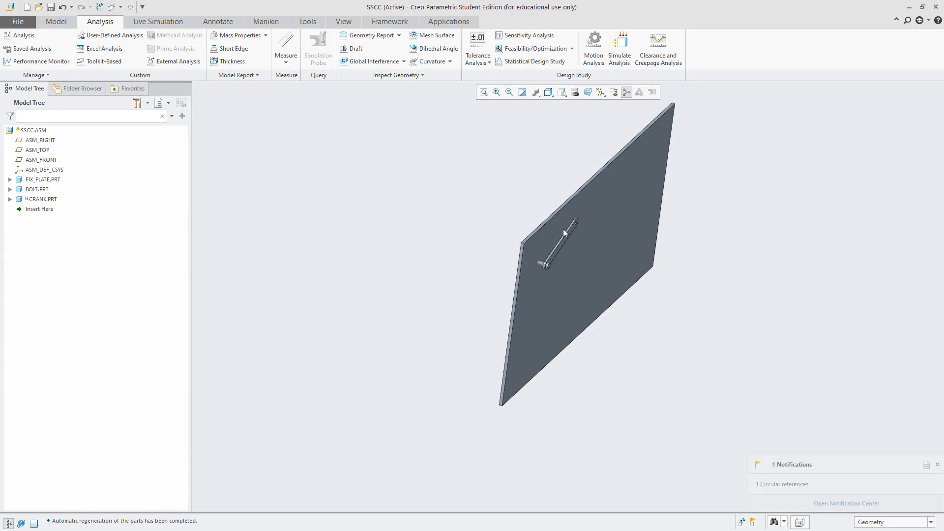
middle_click_drag(441, 166, 444, 194)
scroll(547, 219, "down", 4)
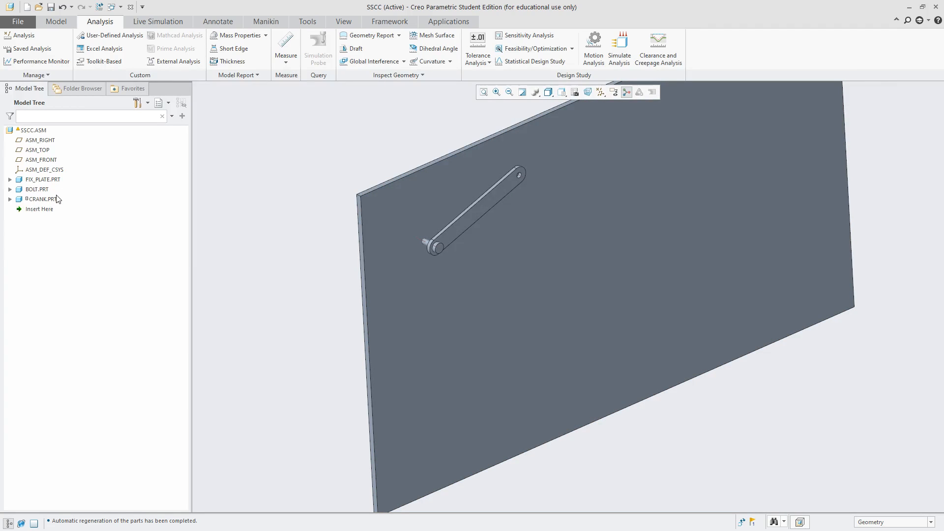
Step: Open the bolt's placement definition and examine its constraints relative to the fixed plate
left_click(41, 191)
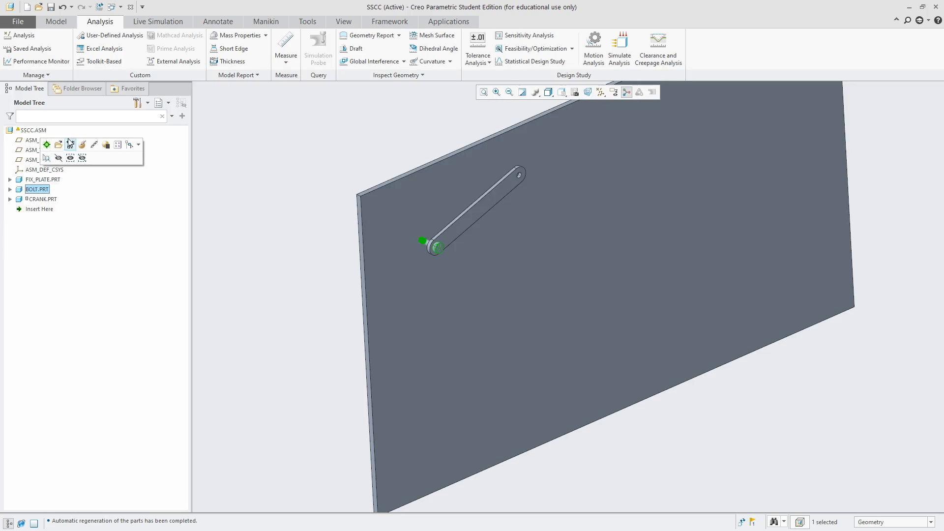
left_click(78, 146)
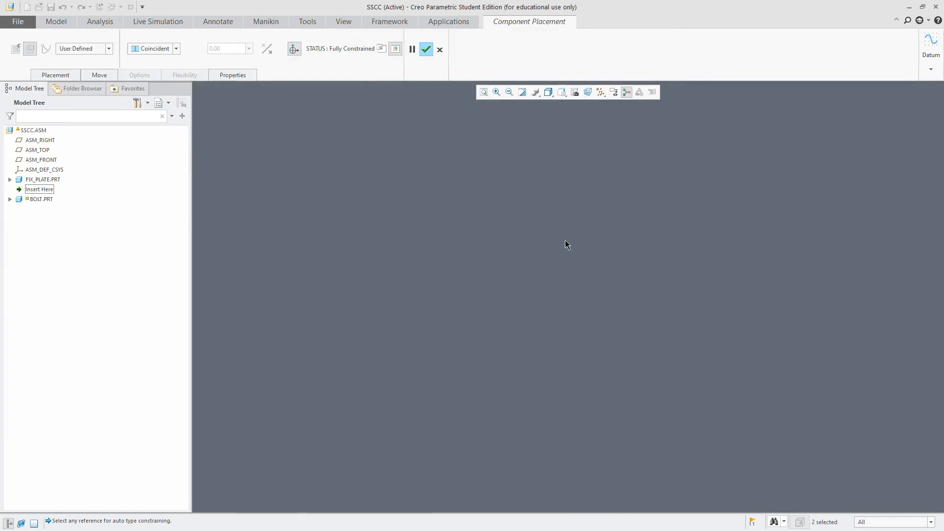
scroll(565, 240, "up", 6)
scroll(462, 219, "down", 8)
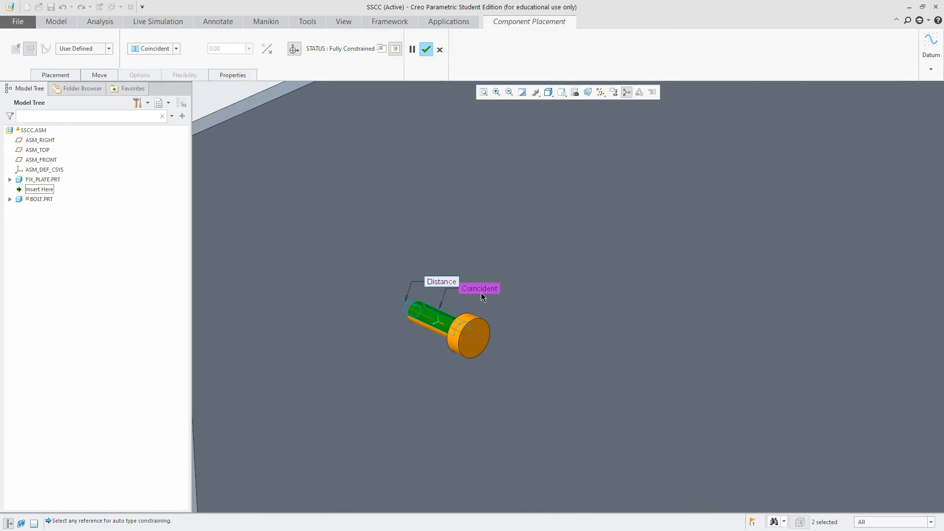
scroll(478, 293, "up", 5)
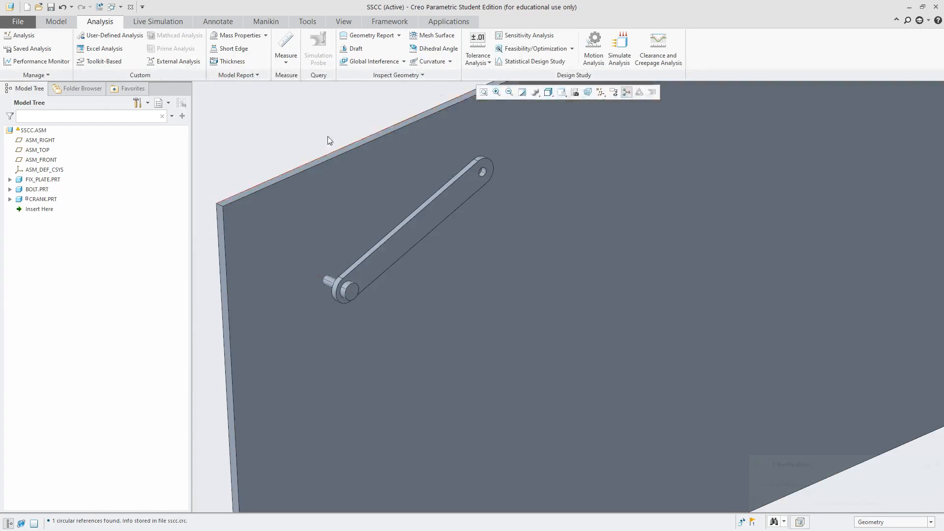
Step: Dismiss the circular references notification
scroll(451, 247, "up", 4)
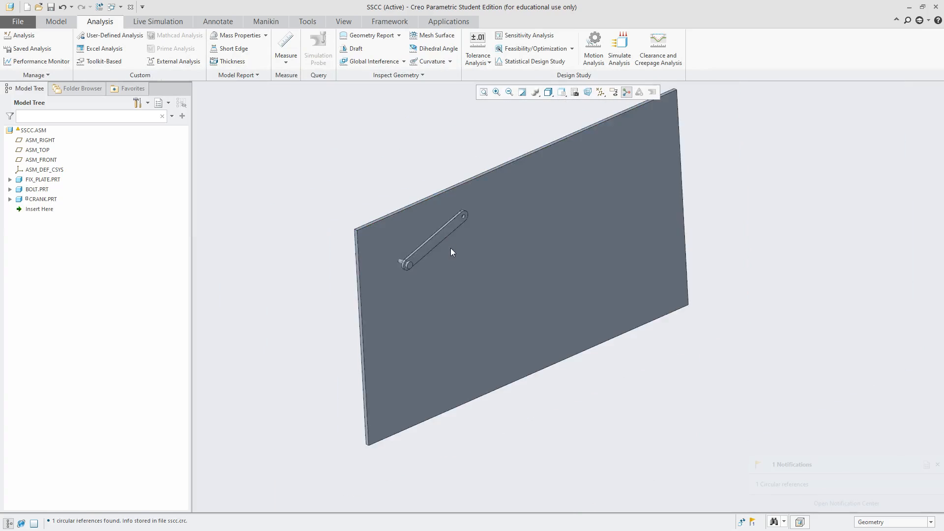
left_click(937, 464)
middle_click_drag(815, 261, 331, 160)
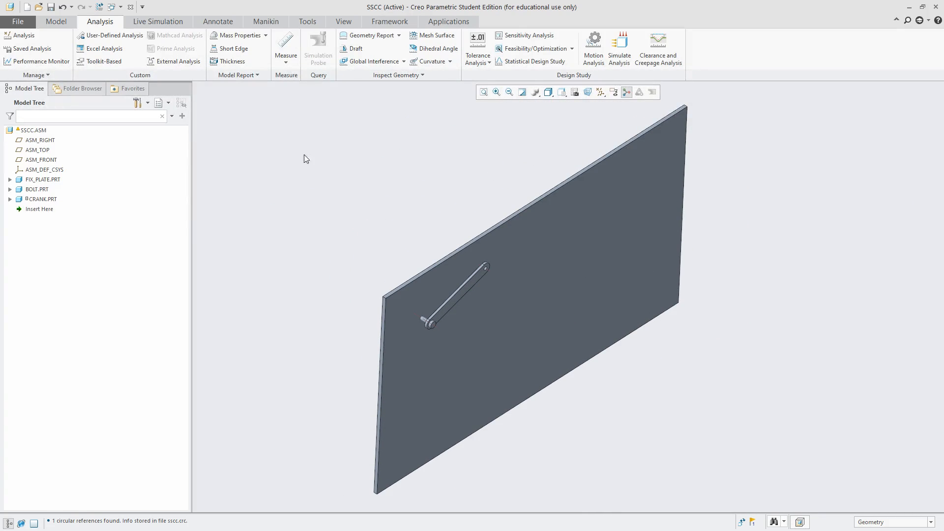
scroll(492, 295, "down", 2)
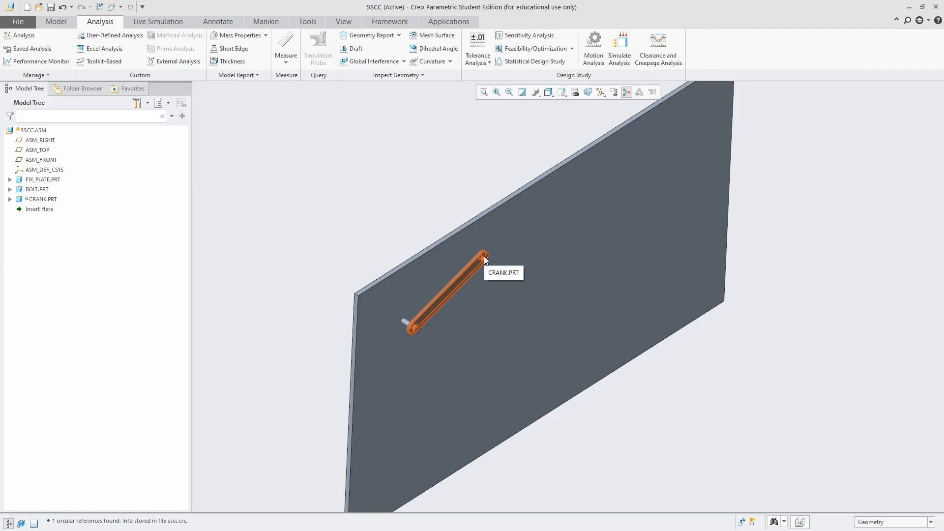
Step: Swing the crank around the bolt to test the pin joint's motion against the fixed plate
left_click_drag(484, 256, 472, 367, "ctrl+alt")
left_click_drag(382, 332, 460, 265, "ctrl+alt")
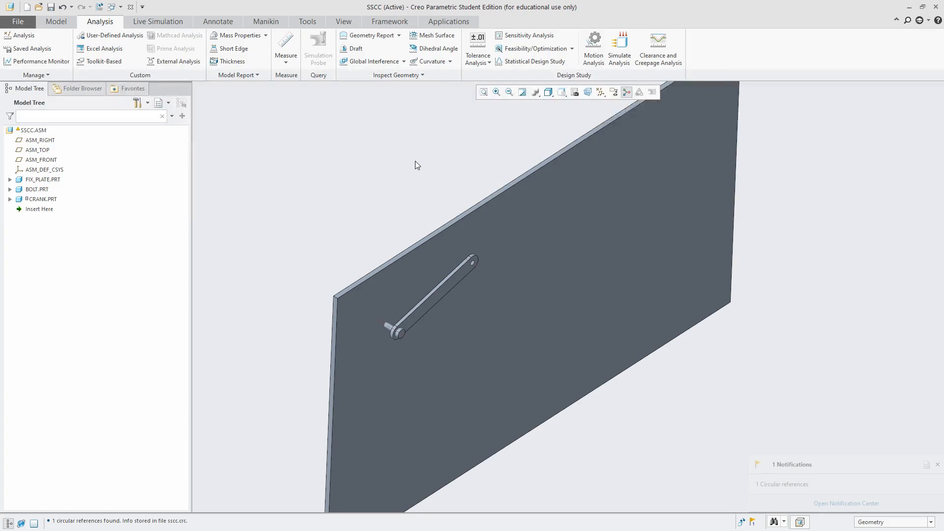
middle_click_drag(416, 163, 416, 163)
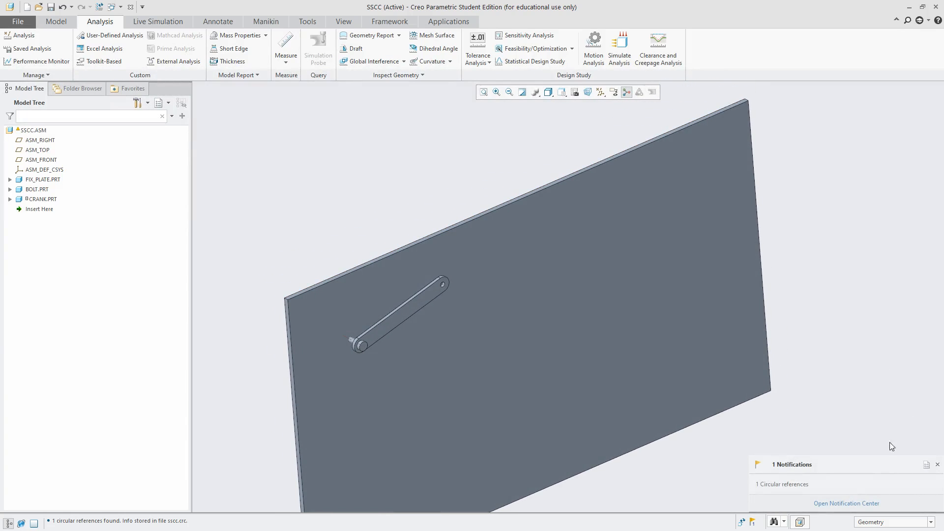
middle_click_drag(866, 374, 491, 210)
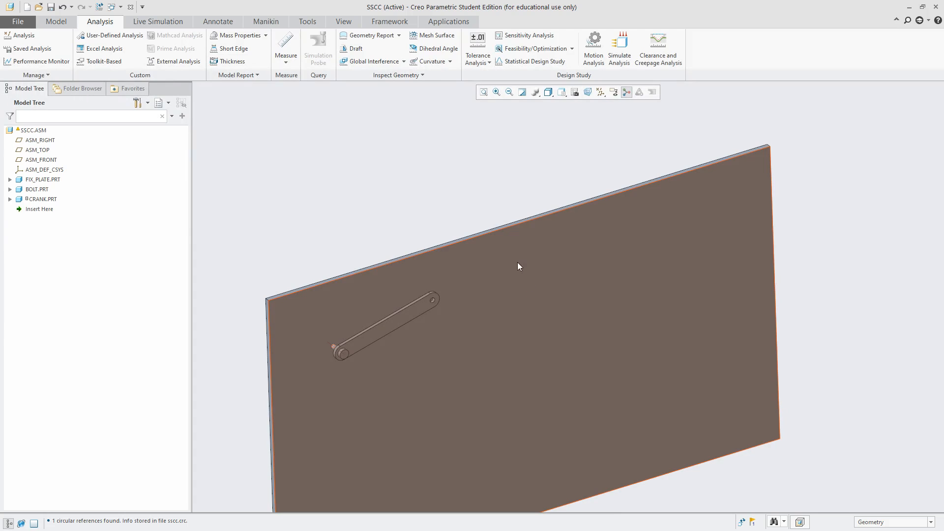
Step: Filter selection to features, set the fixed plate hole's offset from the upper edge to 500 and change its offset from the nearer side edge
mouse_move(494, 288)
middle_mouse_down()
mouse_move(541, 293)
mouse_move(525, 294)
mouse_move(447, 199)
mouse_move(453, 224)
mouse_move(405, 286)
mouse_move(537, 257)
mouse_move(469, 283)
mouse_move(346, 291)
mouse_move(822, 270)
middle_mouse_up()
scroll(824, 265, "down", 6)
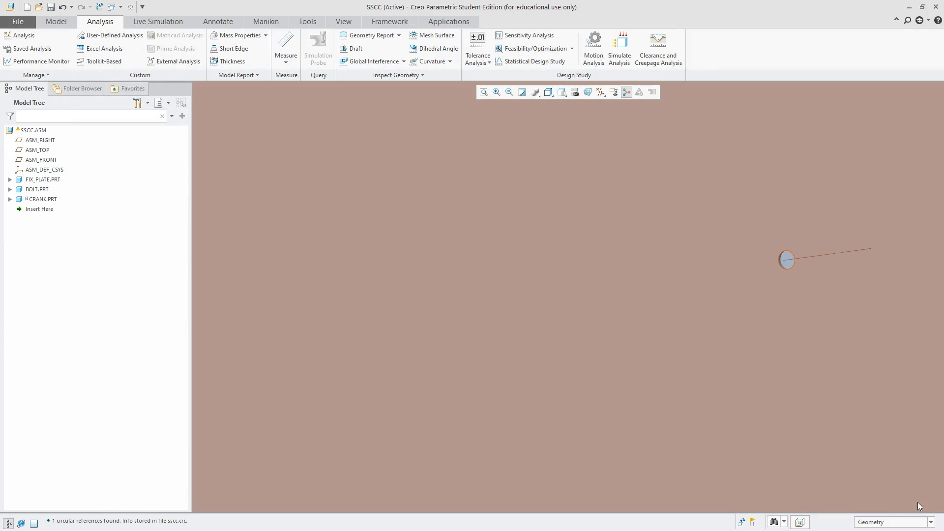
left_click(915, 521)
left_click(902, 510)
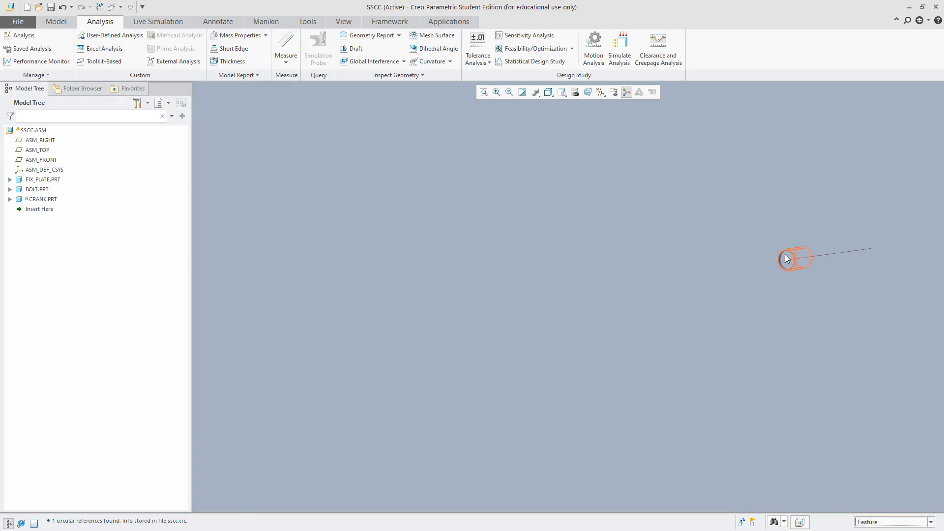
double_click(784, 257)
scroll(708, 281, "up", 3)
double_click(676, 239)
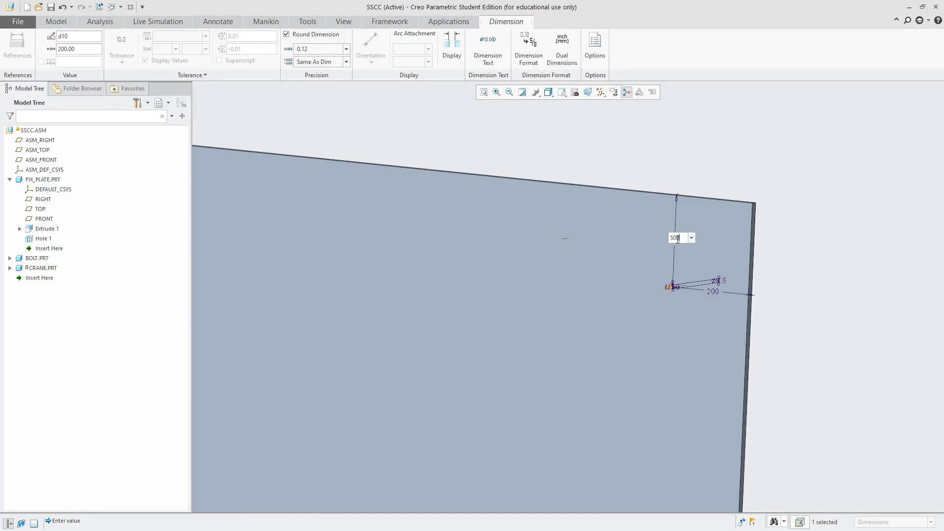
double_click(716, 291)
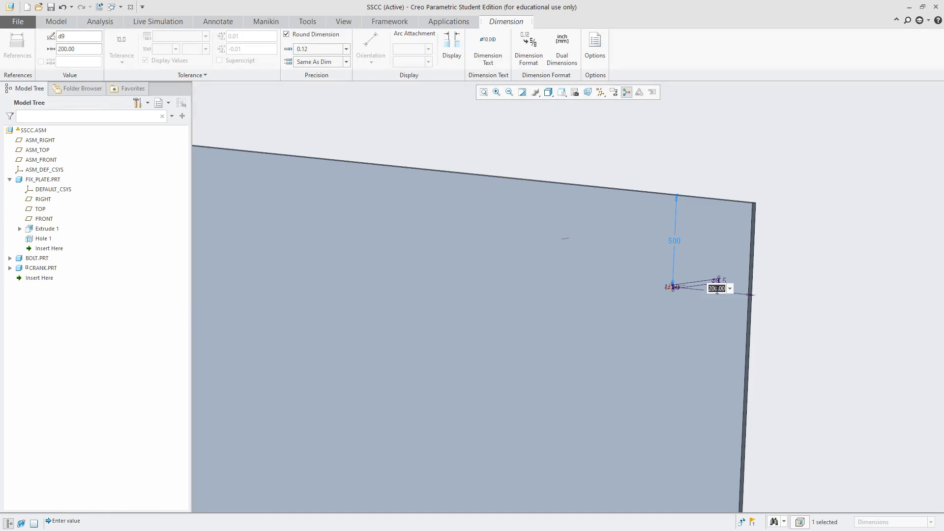
type("3")
left_click(822, 256)
mouse_move(822, 256)
middle_mouse_down()
mouse_move(849, 509)
mouse_move(889, 507)
mouse_move(940, 467)
mouse_move(869, 516)
middle_mouse_up()
left_click(938, 465)
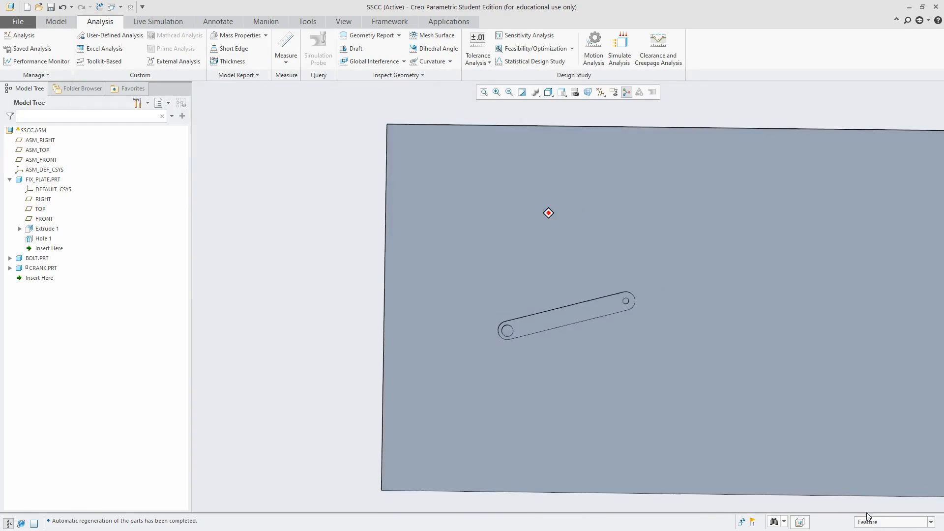
Step: Restore the selection filter to Geometry and collapse the fixed plate's feature list
left_click(868, 520)
left_click(875, 437)
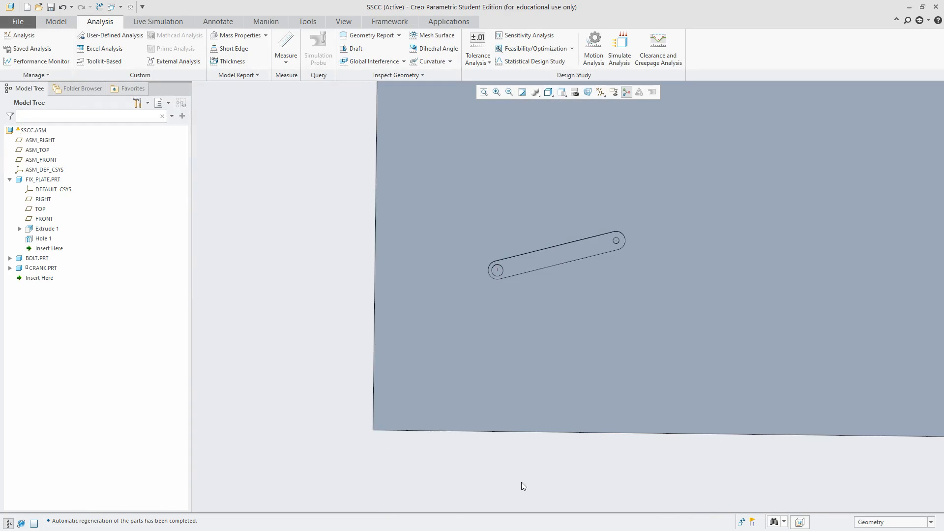
scroll(522, 482, "up", 2)
middle_click_drag(521, 482, 448, 409)
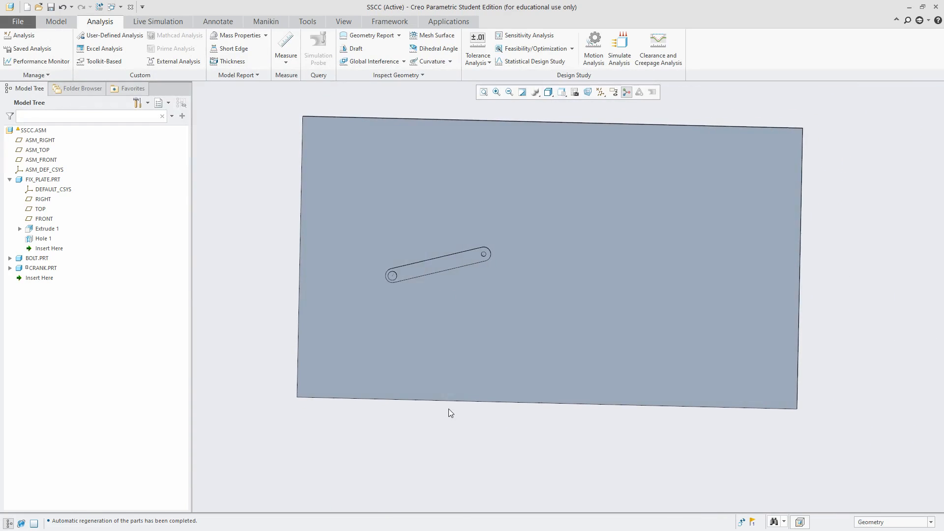
left_click(10, 180)
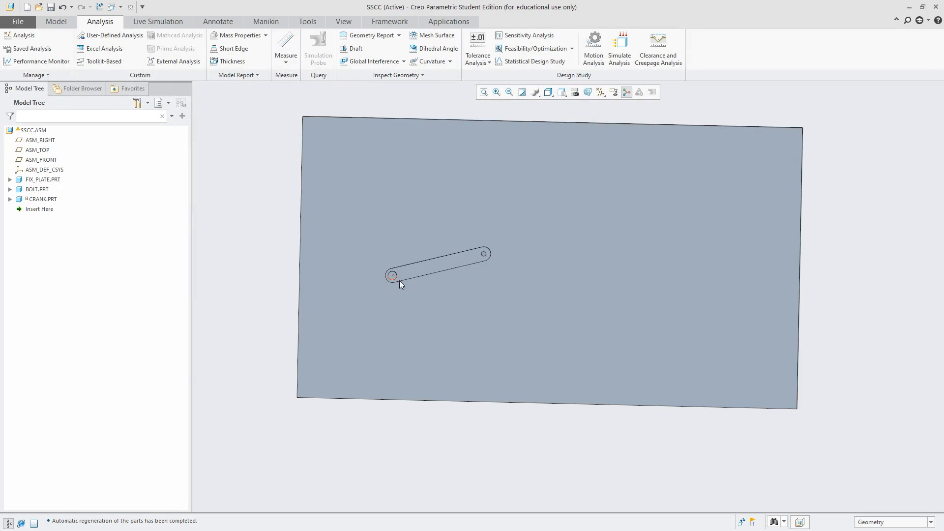
Step: Open the crank part in its own window and edit the internal section of Extrude 1
left_click(432, 267)
left_click(454, 210)
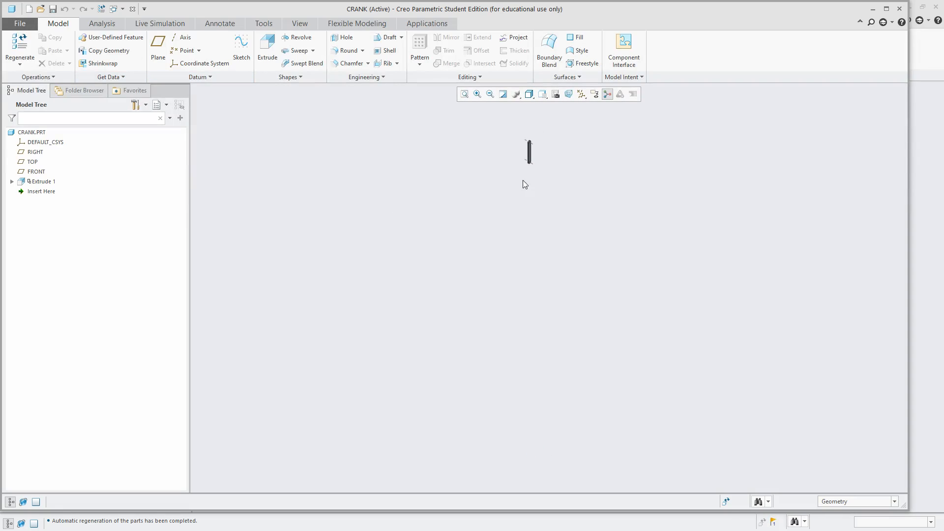
left_click(22, 183)
left_click(61, 126)
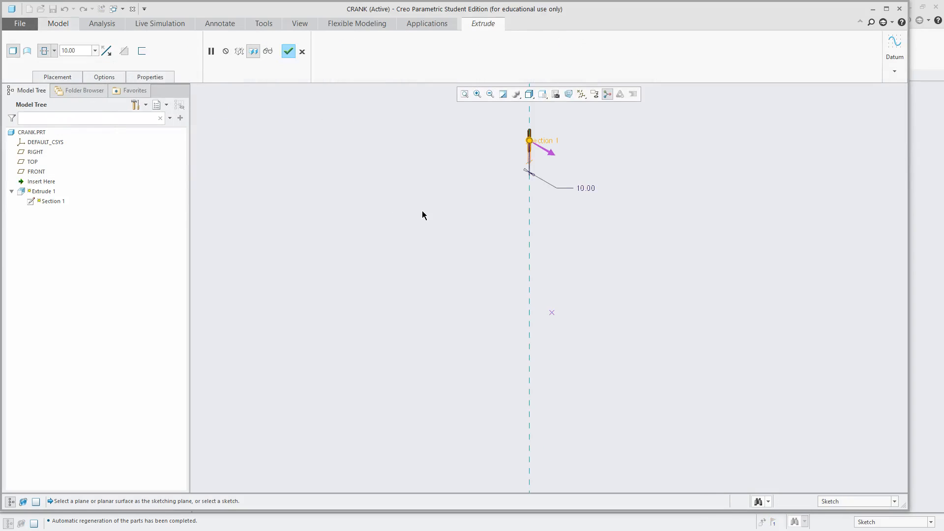
left_click(74, 77)
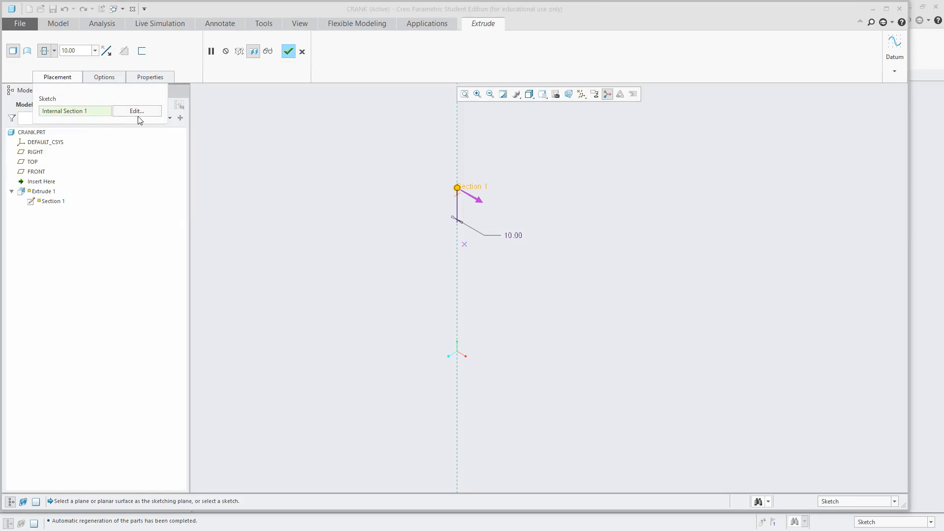
left_click(139, 117)
Step: Reorient the crank's section to the 2D sketch view
scroll(463, 176, "down", 5)
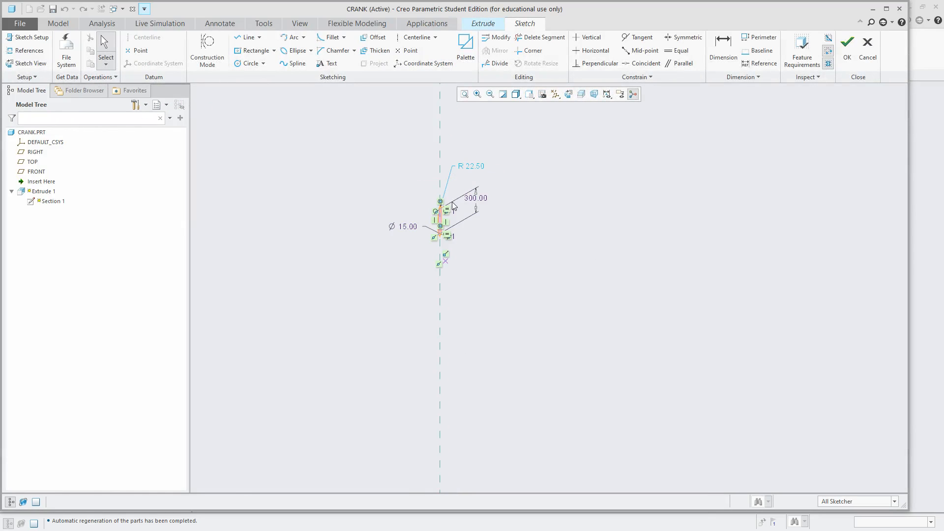
scroll(439, 210, "down", 7)
scroll(441, 172, "up", 8)
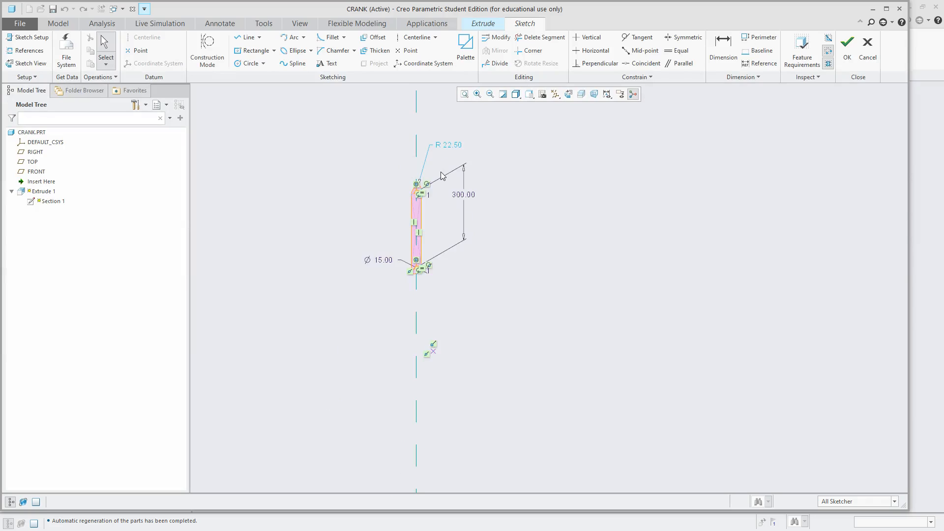
middle_click_drag(440, 172, 467, 196)
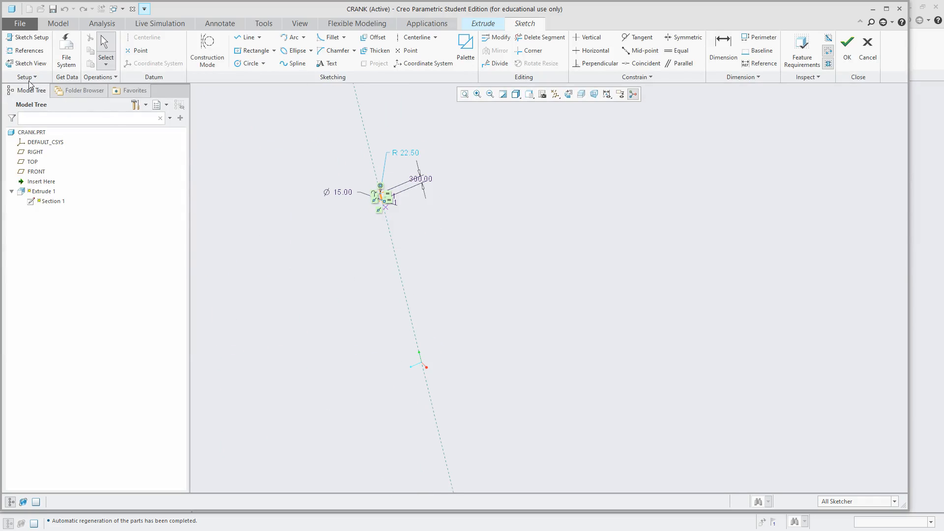
left_click(27, 63)
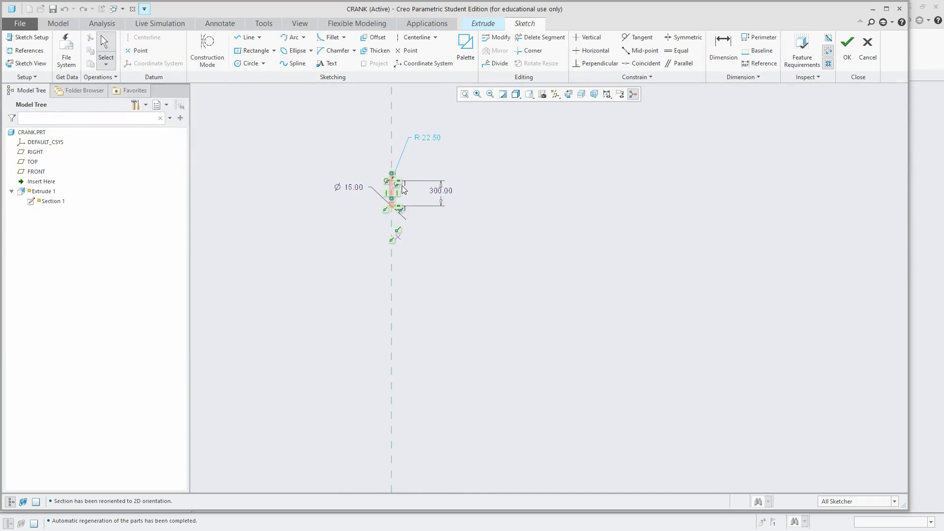
Step: Place a sketch point at the middle of the crank profile, midway between its two end holes
scroll(400, 171, "up", 12)
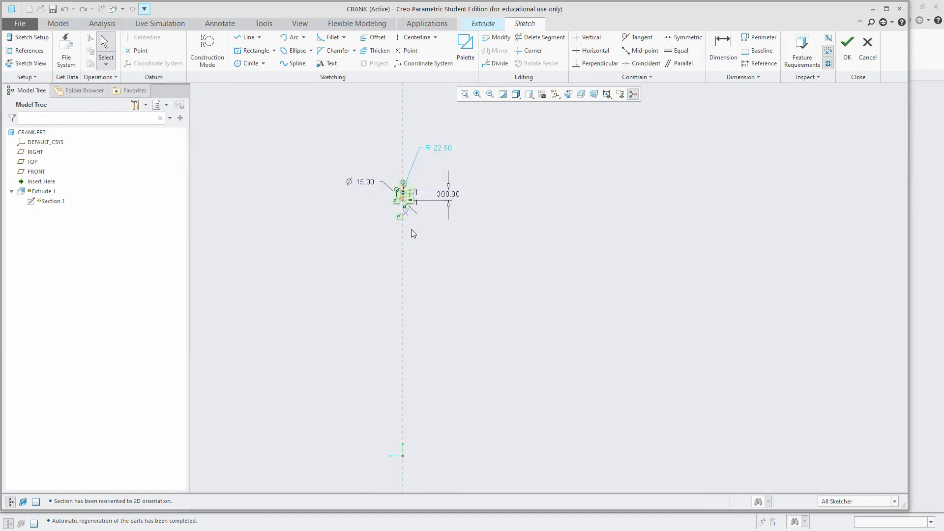
scroll(415, 270, "down", 3)
scroll(416, 274, "down", 3)
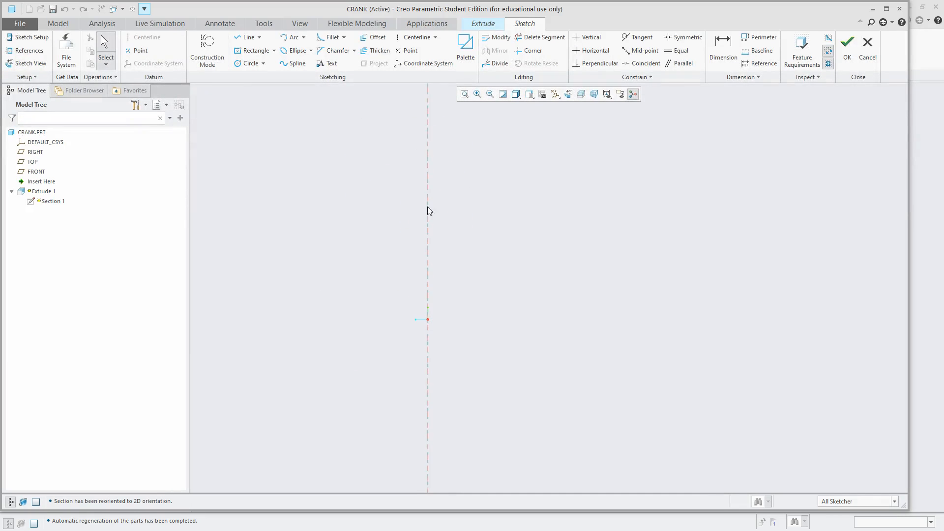
scroll(429, 211, "up", 5)
scroll(413, 177, "down", 4)
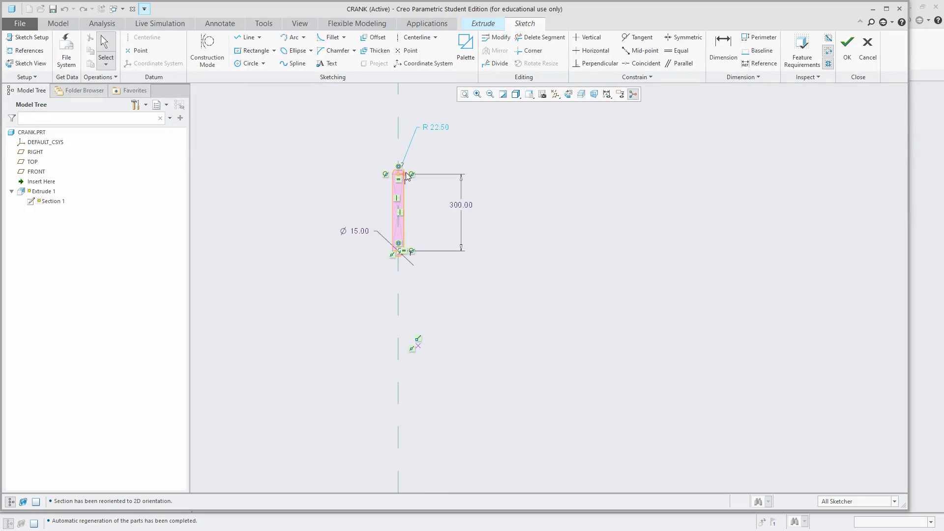
scroll(406, 176, "down", 3)
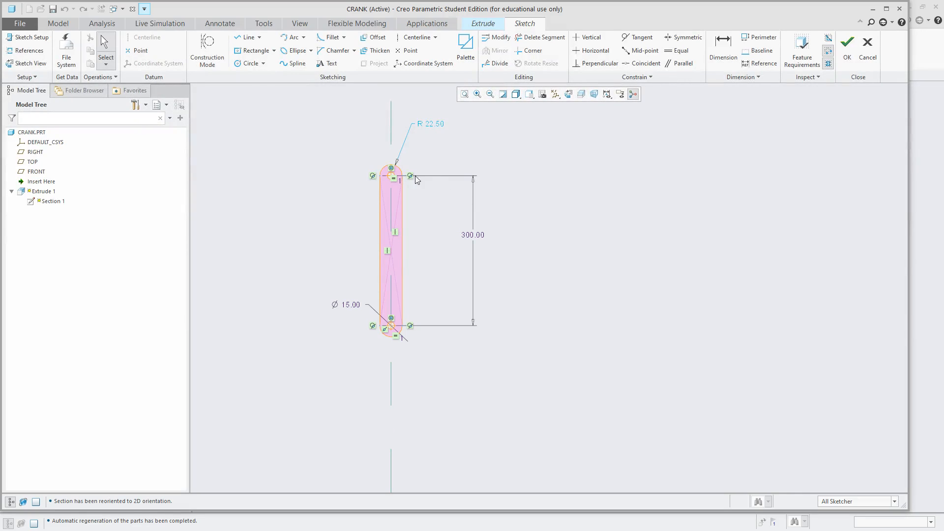
left_click(410, 51)
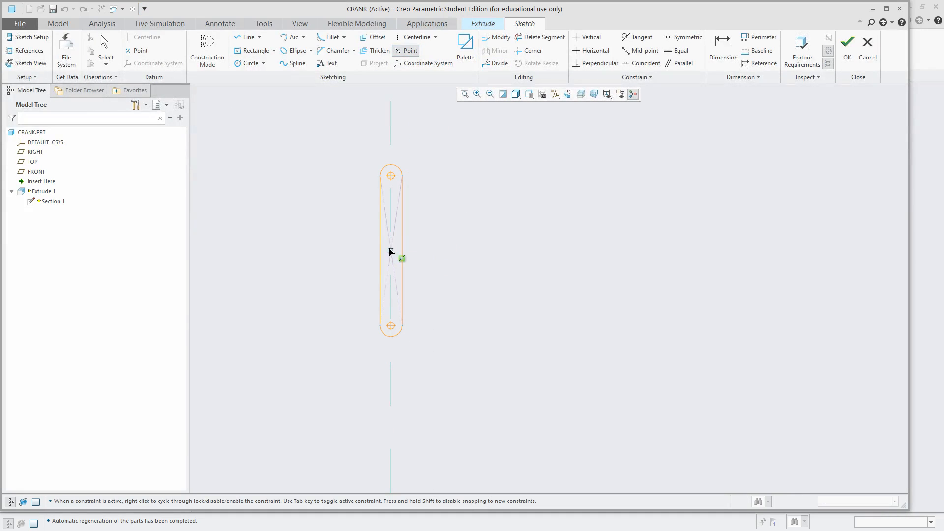
left_click(391, 252)
middle_click(495, 204)
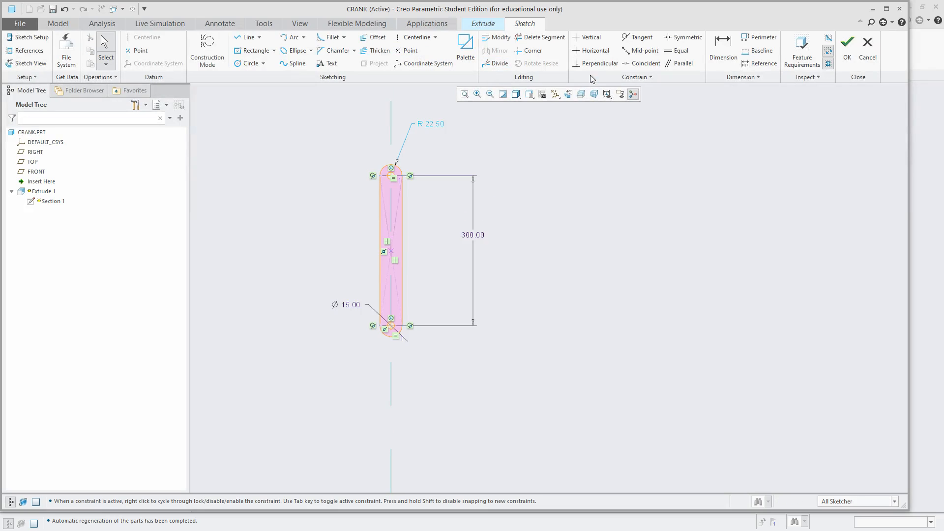
Step: Show the datum features and apply a Coincident constraint between the crank's middle point and the origin of DEFAULT_CSYS
left_click(640, 63)
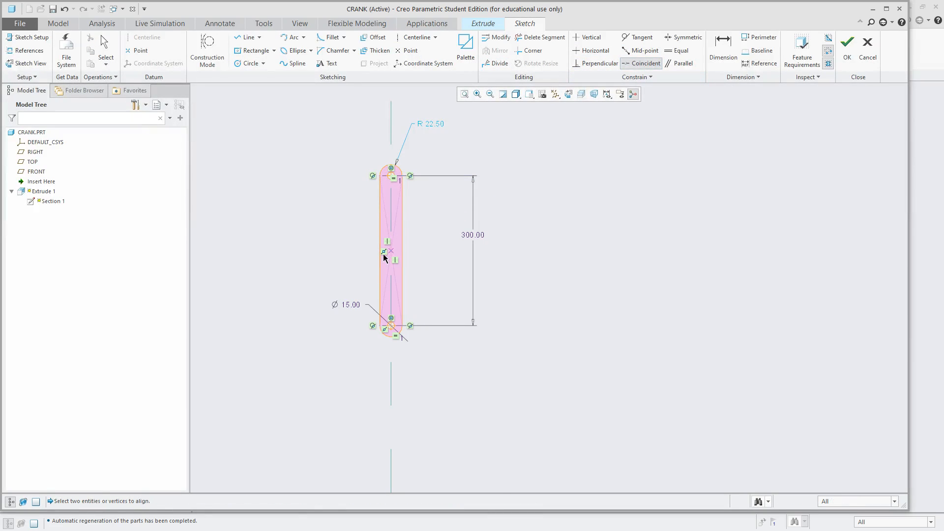
left_click(393, 252)
scroll(441, 215, "up", 6)
scroll(464, 229, "up", 6)
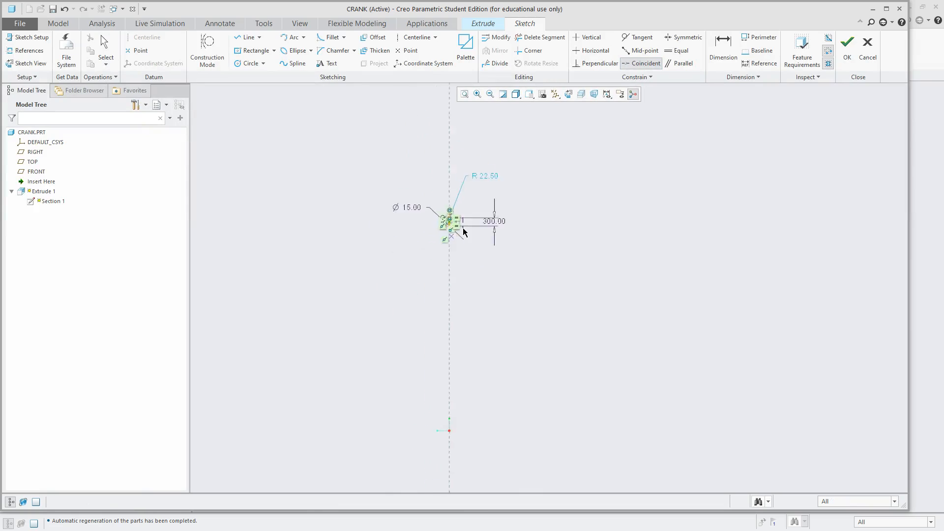
scroll(467, 265, "up", 3)
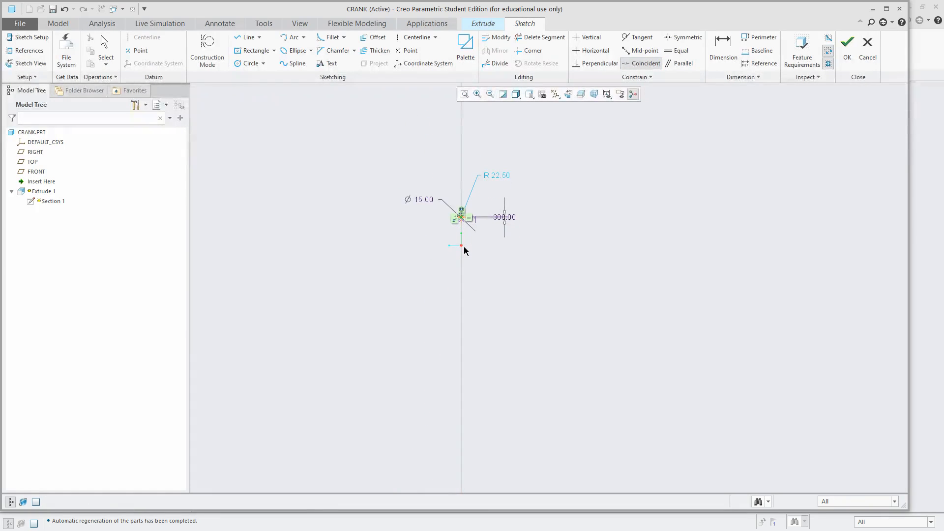
left_click(463, 247)
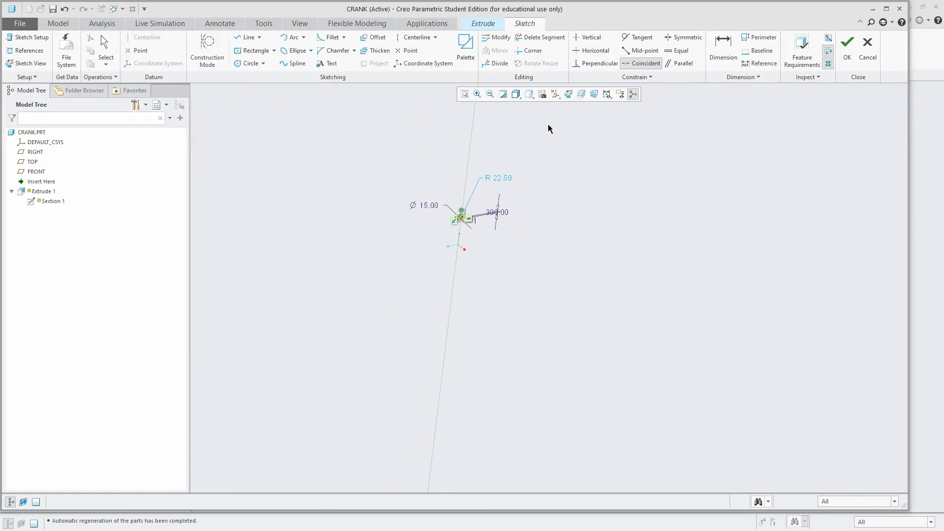
left_click(555, 94)
left_click(570, 139)
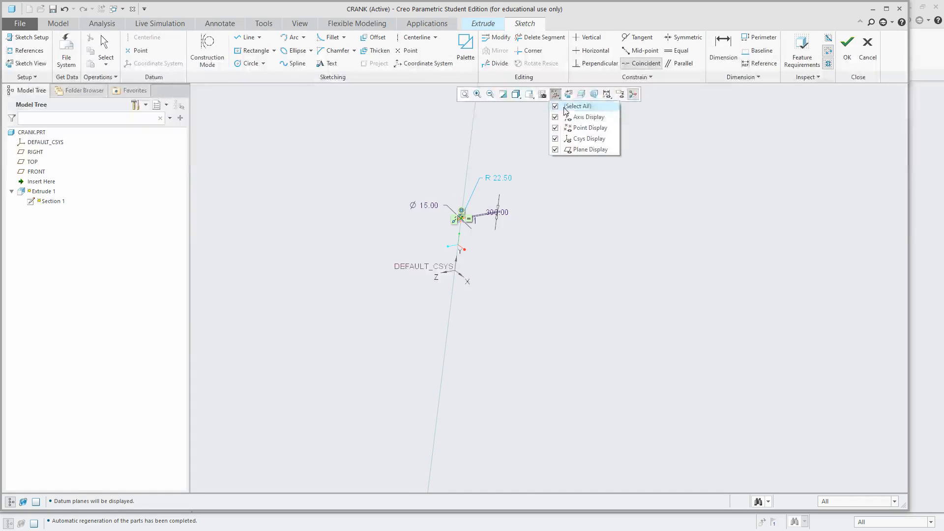
left_click(452, 264)
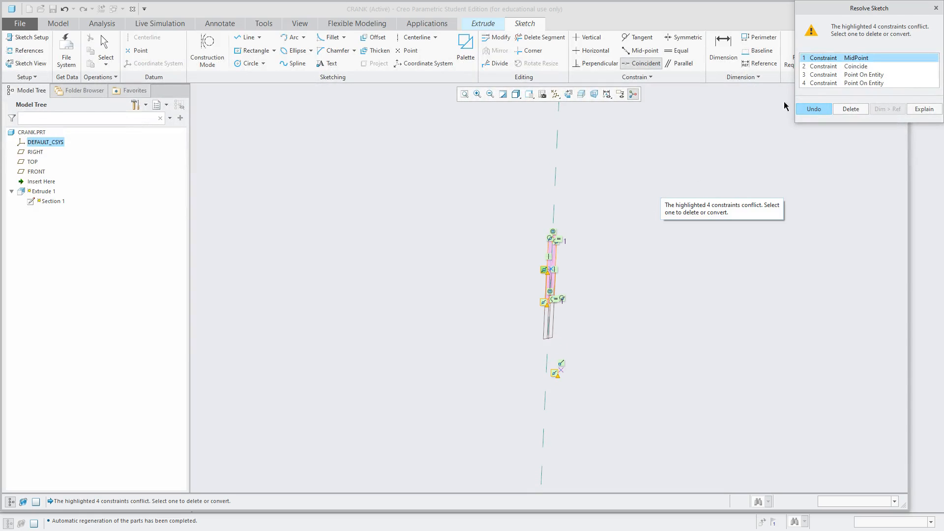
Step: Review the conflicting sketch constraints and delete the fourth one, the last Point On Entity constraint
left_click(853, 67)
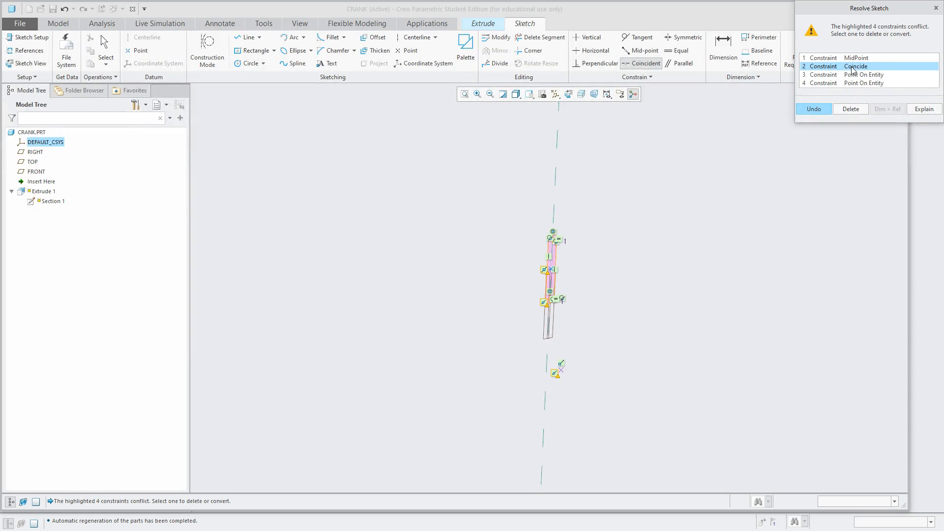
left_click(856, 59)
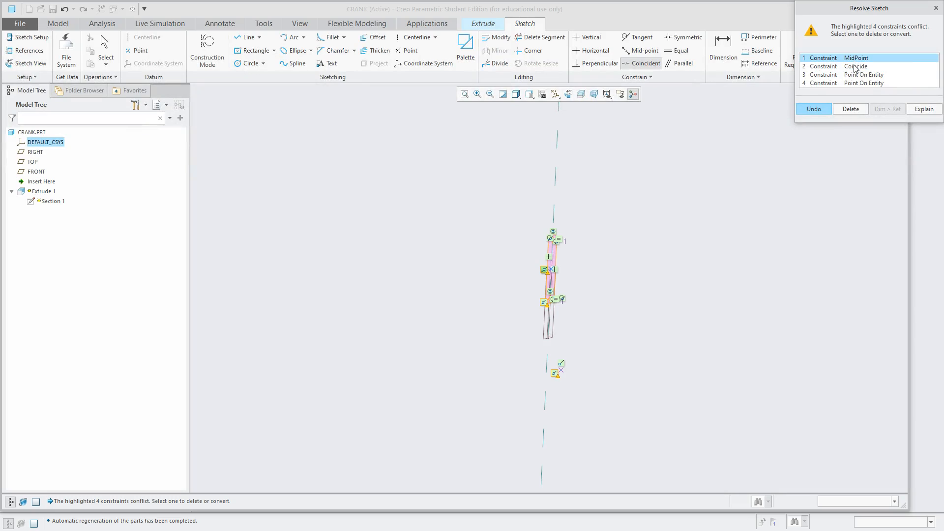
left_click(854, 68)
left_click(854, 76)
left_click(854, 83)
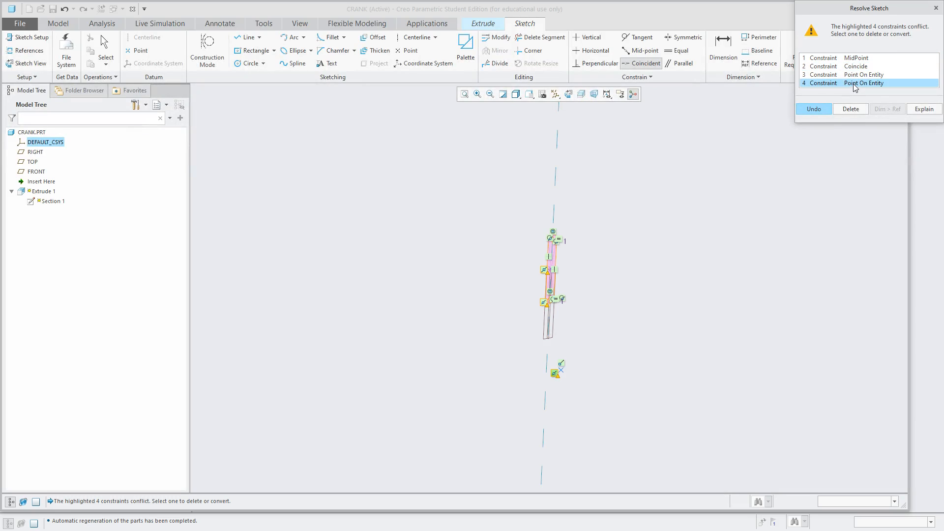
left_click(850, 108)
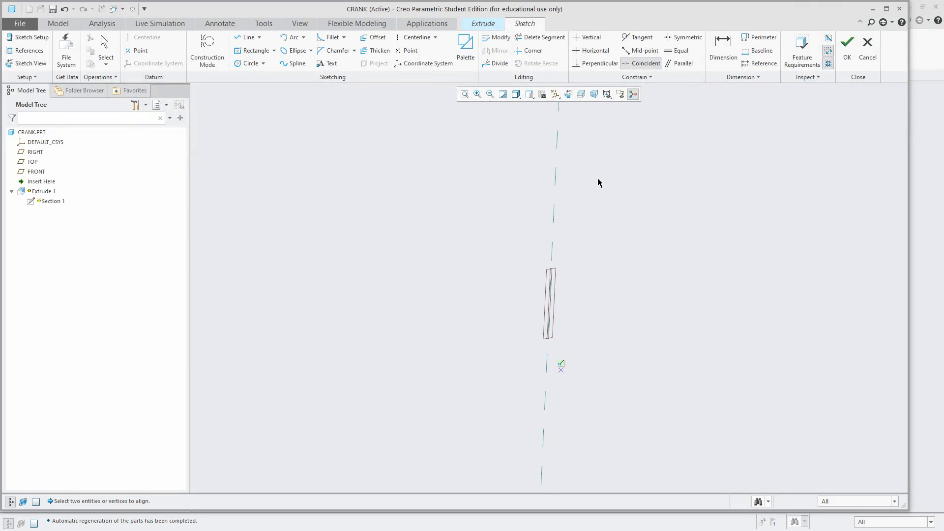
scroll(598, 180, "up", 10)
middle_click_drag(598, 354, 609, 308, "shift")
scroll(607, 274, "down", 1)
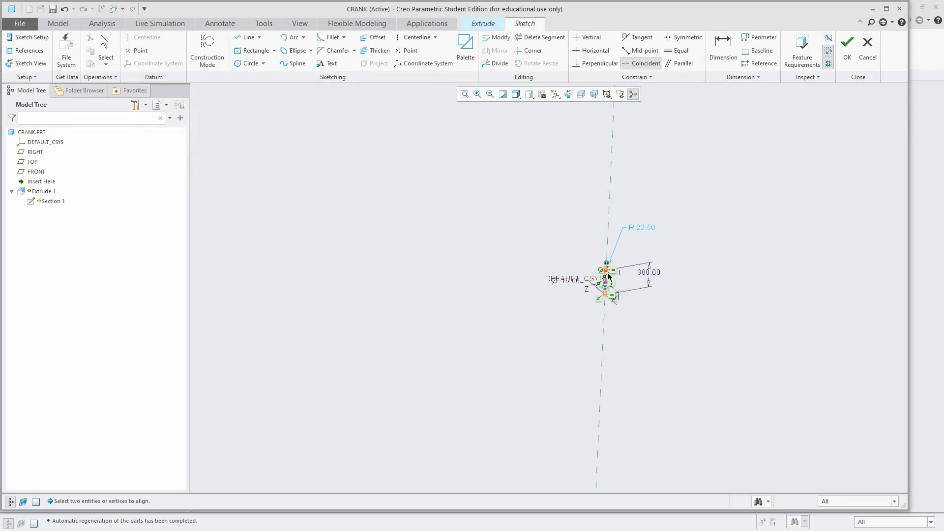
Step: Accept the edited section sketch and complete the redefinition of the crank's Extrude 1
scroll(609, 277, "down", 8)
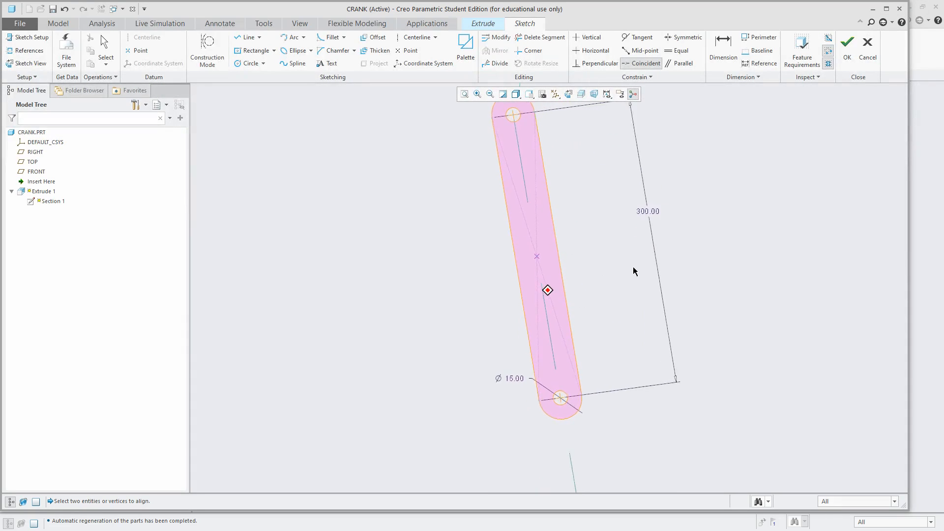
left_click(846, 43)
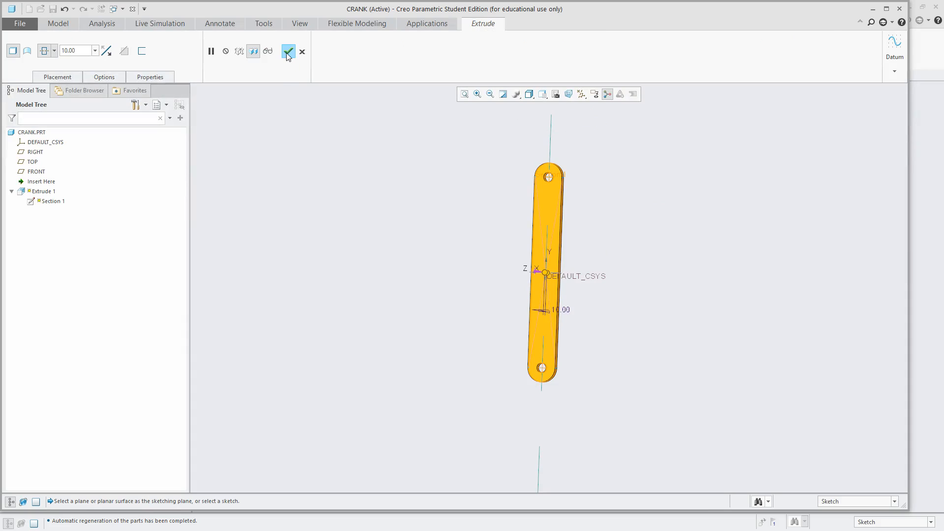
left_click(288, 54)
Step: Redefine Extrude 1 again and open its internal section for editing
left_click(42, 181)
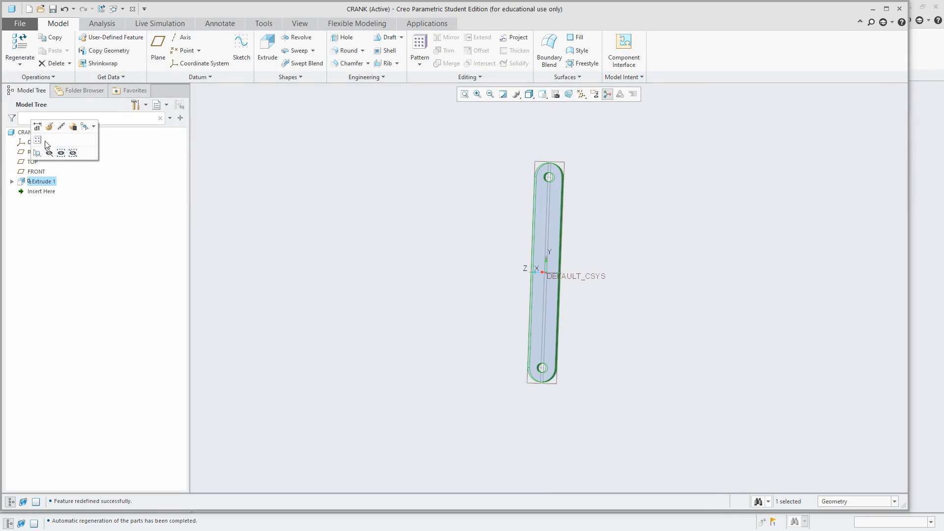
left_click(49, 127)
left_click(57, 77)
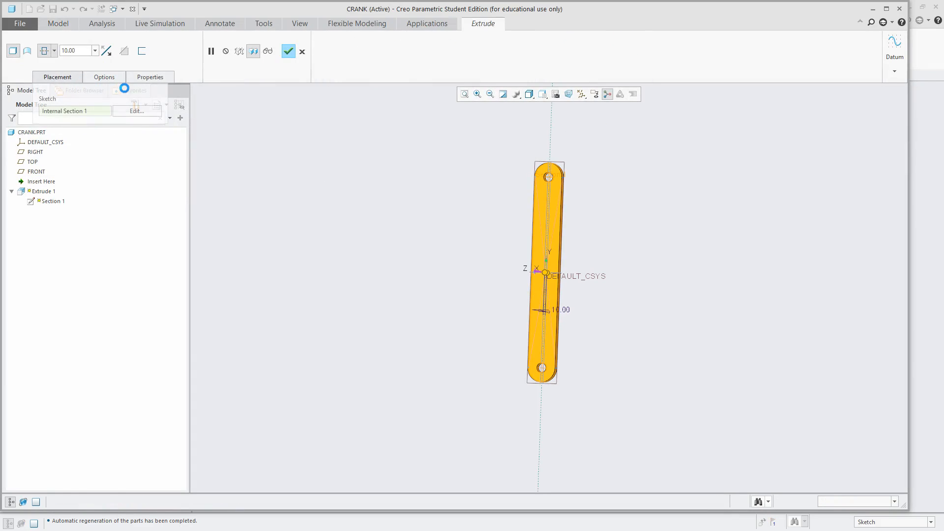
left_click(138, 112)
scroll(479, 220, "up", 5)
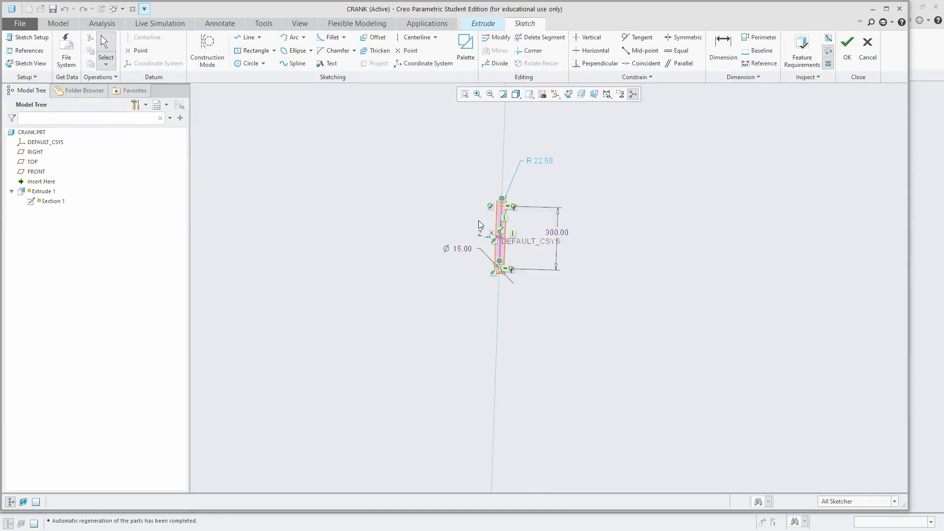
scroll(511, 227, "down", 4)
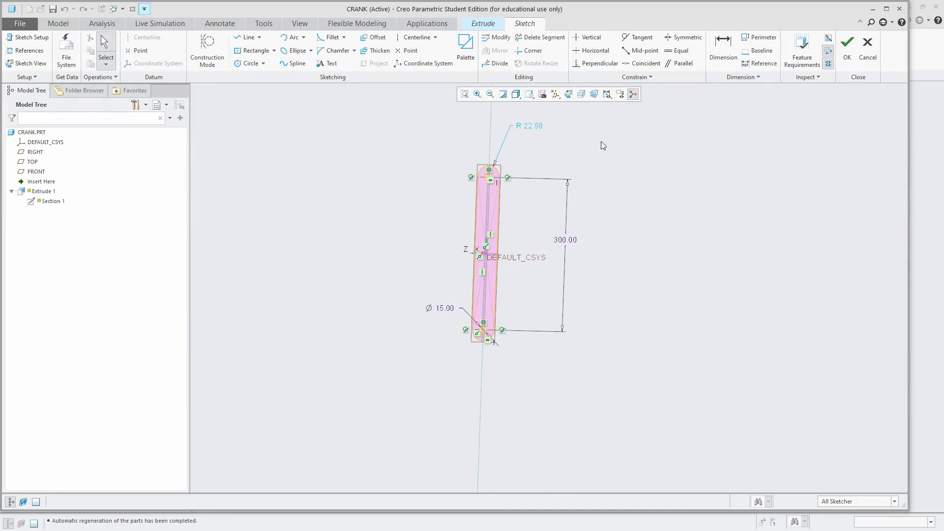
Step: Window-select the whole crank profile with its dimensions and constraints, and delete it from the sketch
mouse_move(579, 139)
left_mouse_down()
mouse_move(410, 348)
mouse_move(405, 370)
left_mouse_up()
left_click_drag(406, 370, 432, 359)
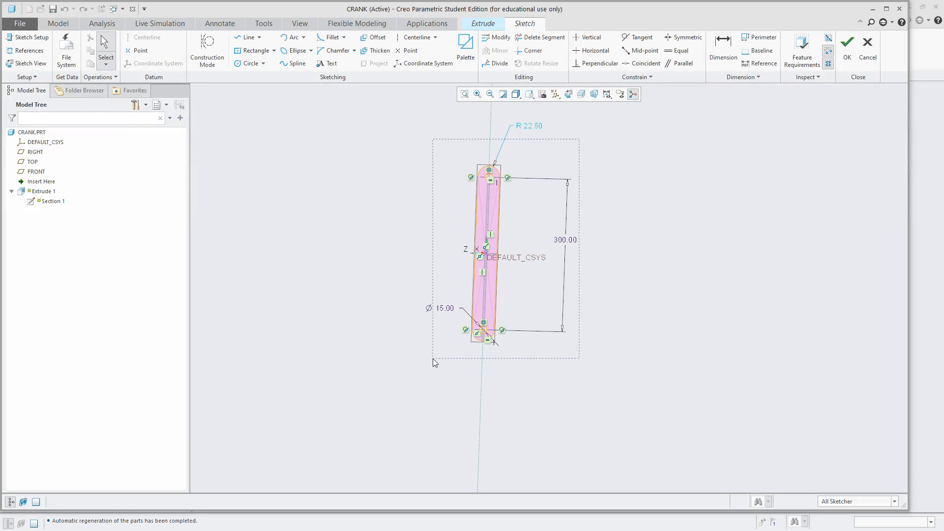
left_click_drag(433, 358, 599, 246)
left_click_drag(542, 302, 542, 302)
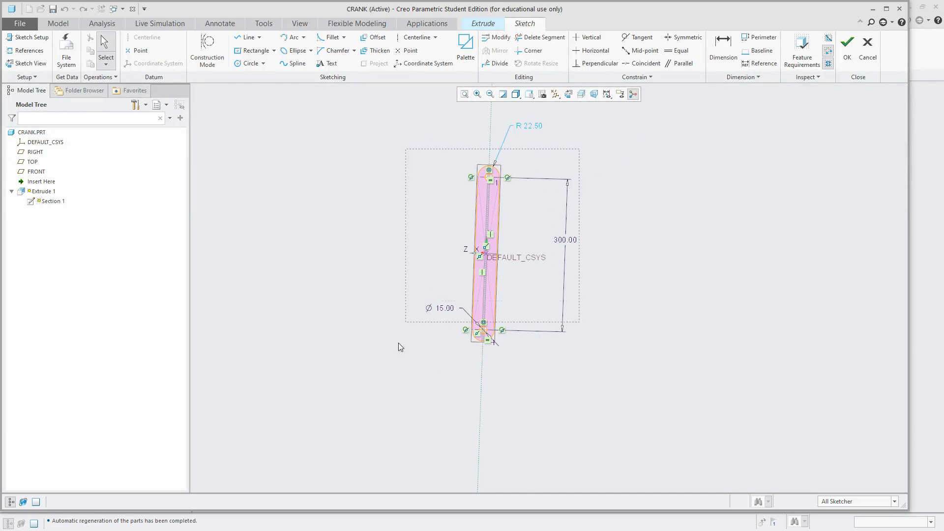
scroll(438, 352, "up", 6)
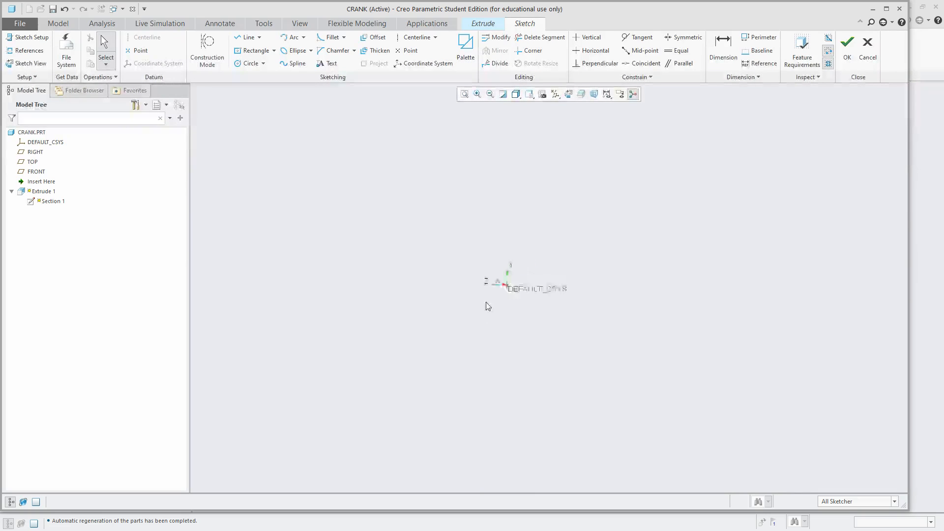
scroll(486, 302, "up", 1)
left_click_drag(578, 116, 438, 175)
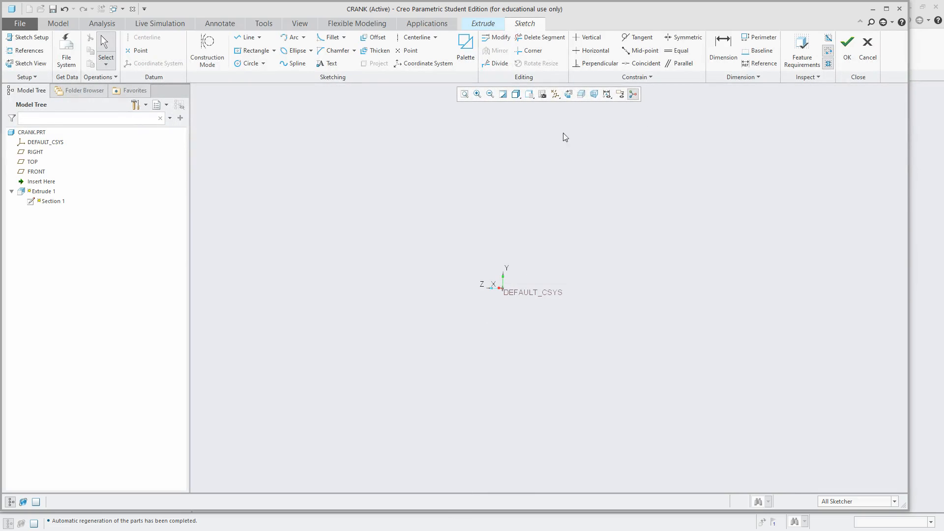
left_click_drag(562, 132, 445, 297)
left_click_drag(527, 142, 518, 441)
left_click_drag(534, 157, 410, 275)
left_click(556, 94)
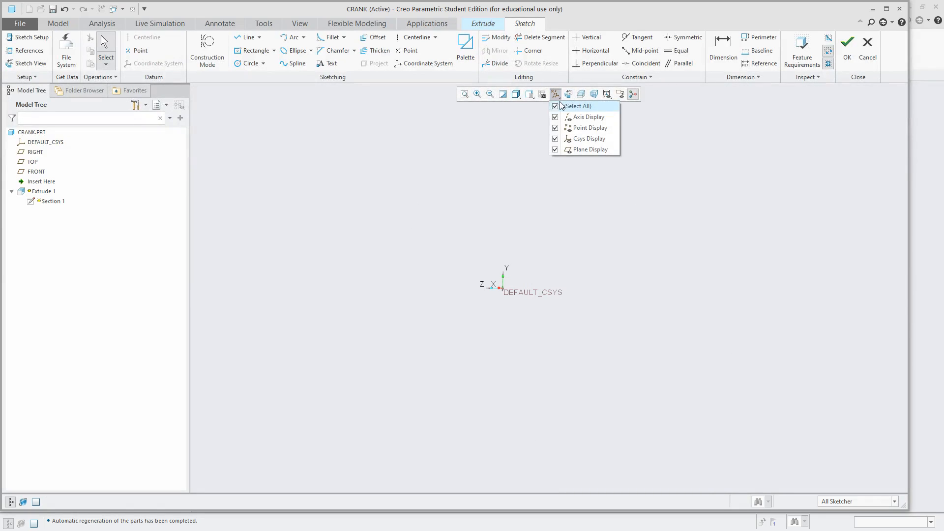
left_click(557, 105)
left_click(557, 106)
left_click(636, 246)
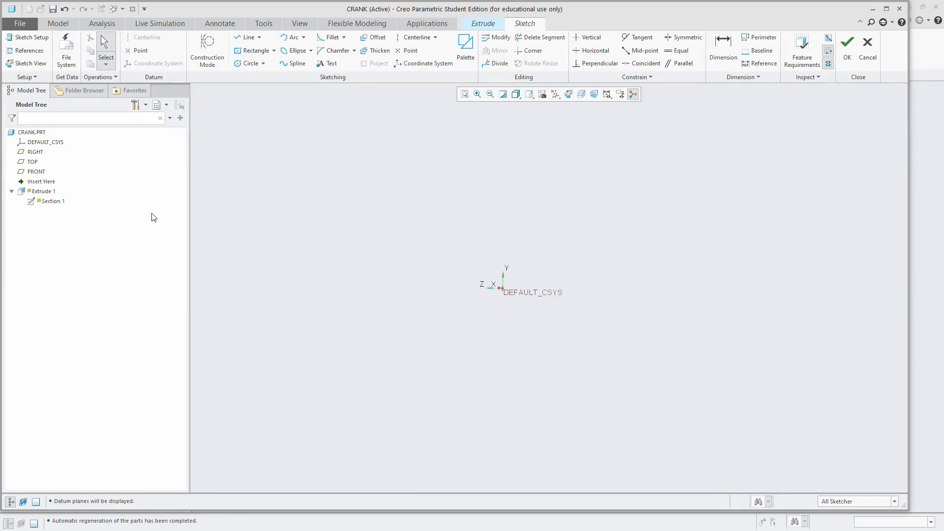
Step: Select all remaining entities in the sketch and delete them
scroll(500, 315, "up", 6)
scroll(509, 291, "down", 4)
key("ctrl+a")
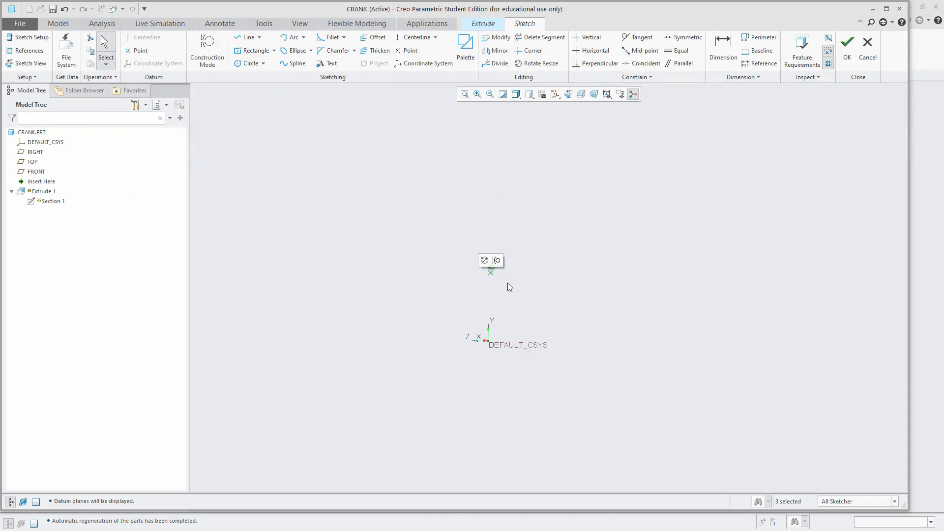
key("Delete")
scroll(476, 301, "up", 7)
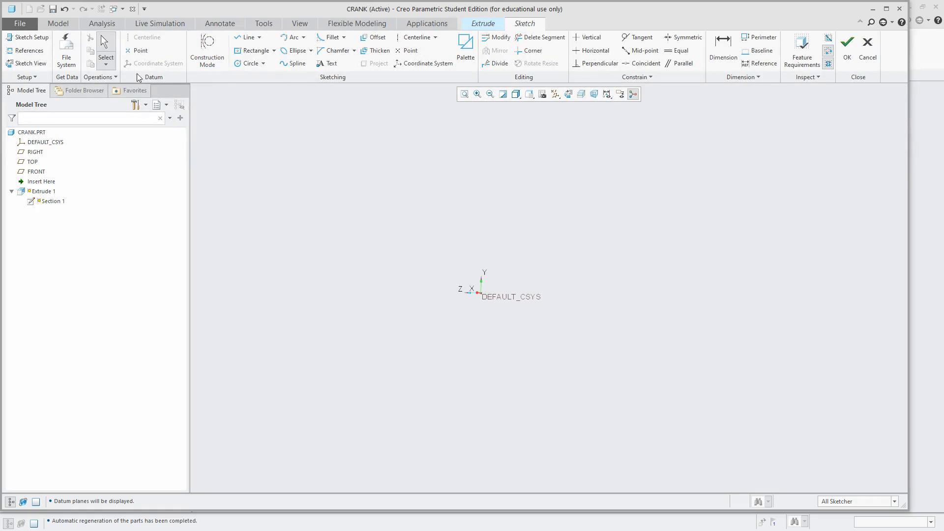
Step: Check the section's sketch setup and reorient the view to the 2D sketch orientation
left_click(28, 37)
left_click(890, 225)
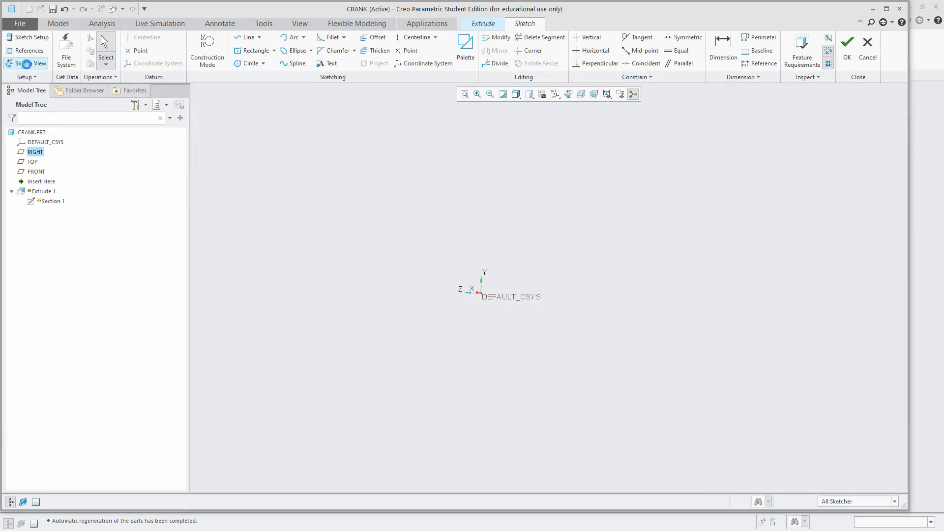
left_click(27, 63)
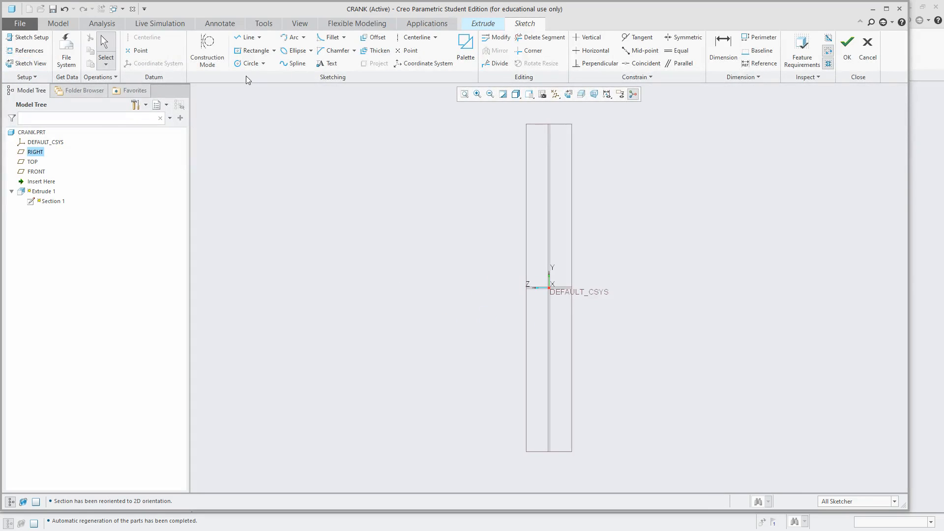
Step: Add the TOP datum plane and the vertical datum plane through the origin as sketch references
left_click(252, 50)
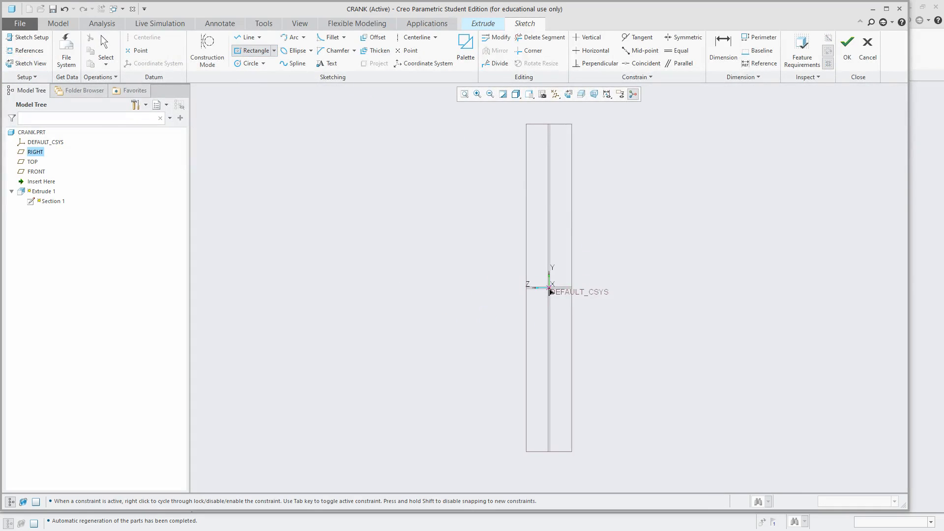
left_click(22, 52)
left_click(550, 275)
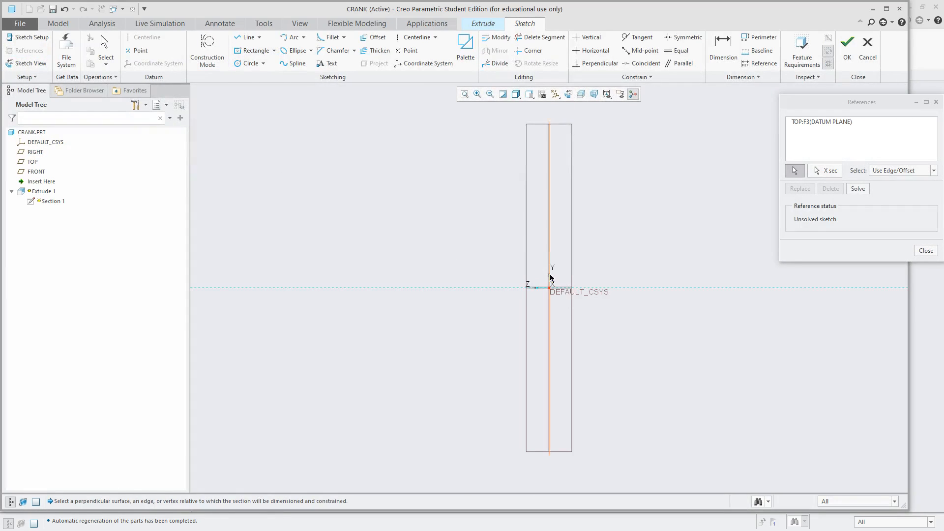
left_click(641, 287)
left_click(924, 251)
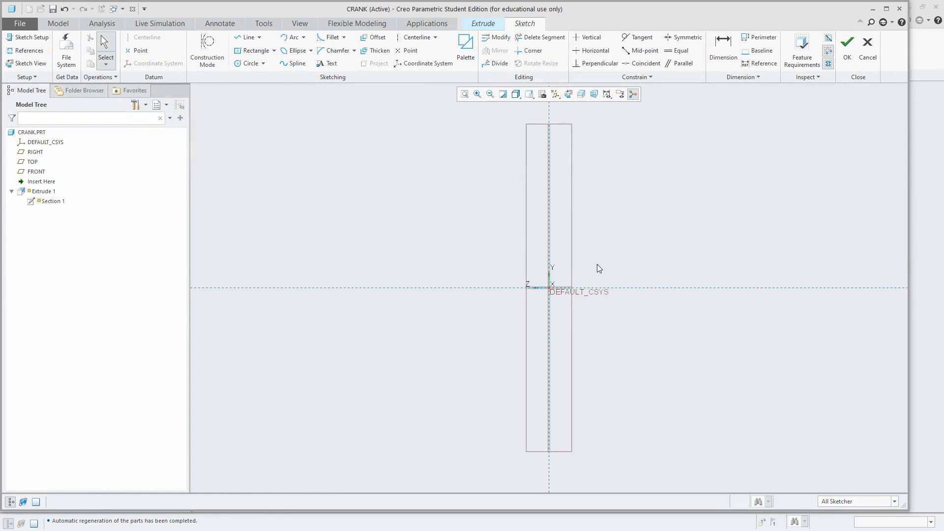
Step: Sketch an upright rectangle about 31 by 271 mm, centred on the DEFAULT_CSYS origin
left_click(256, 51)
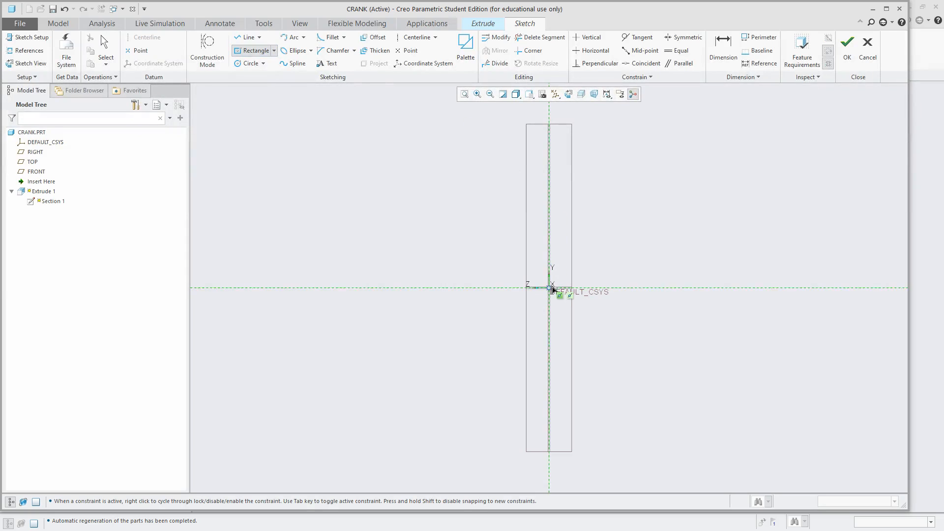
left_click(549, 288)
left_click(535, 162)
middle_click(677, 193)
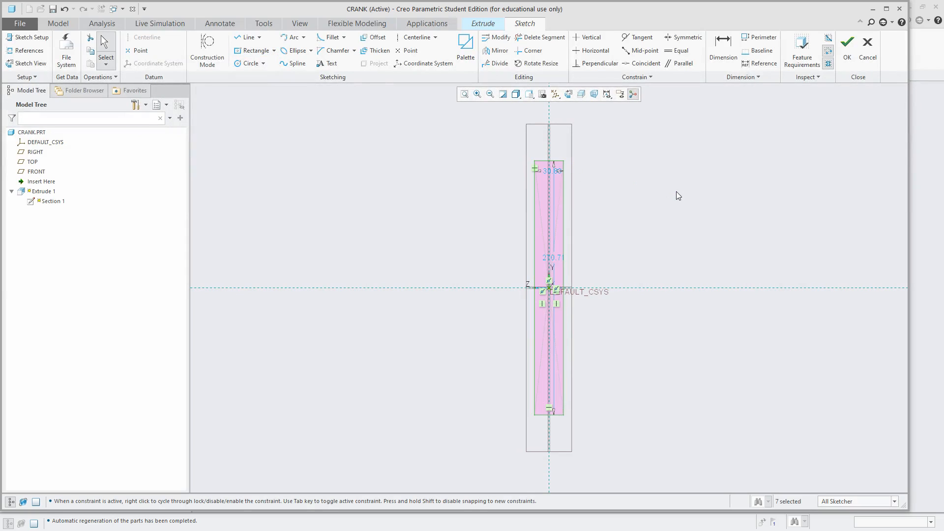
Step: Move the rectangle's height dimension clear of the profile and set it to 300
left_click_drag(558, 256, 597, 256)
double_click(603, 255)
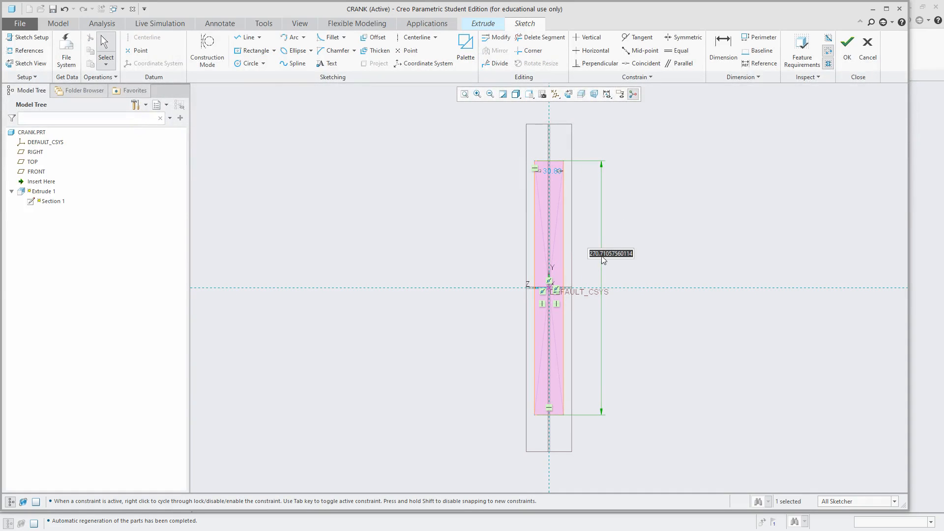
type("300")
key("Return")
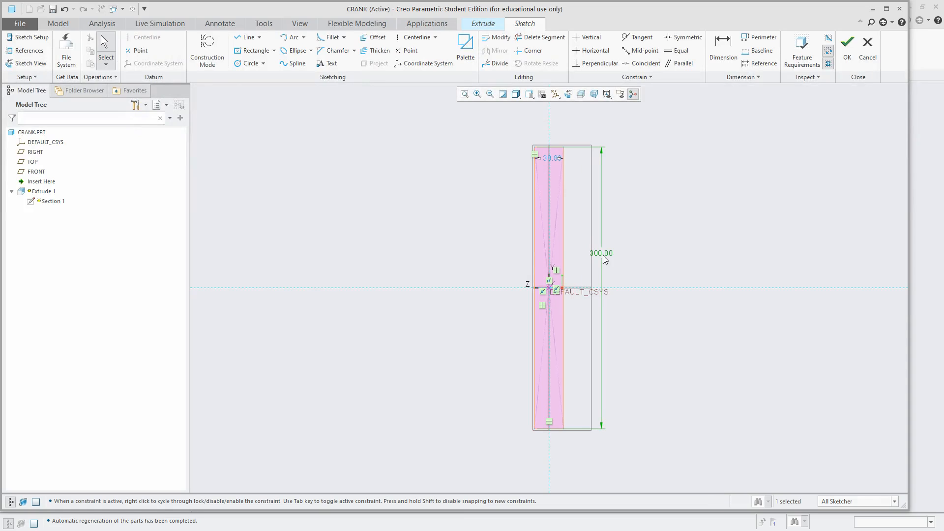
left_click(661, 187)
Step: Set the rectangle's width to 45
double_click(553, 158)
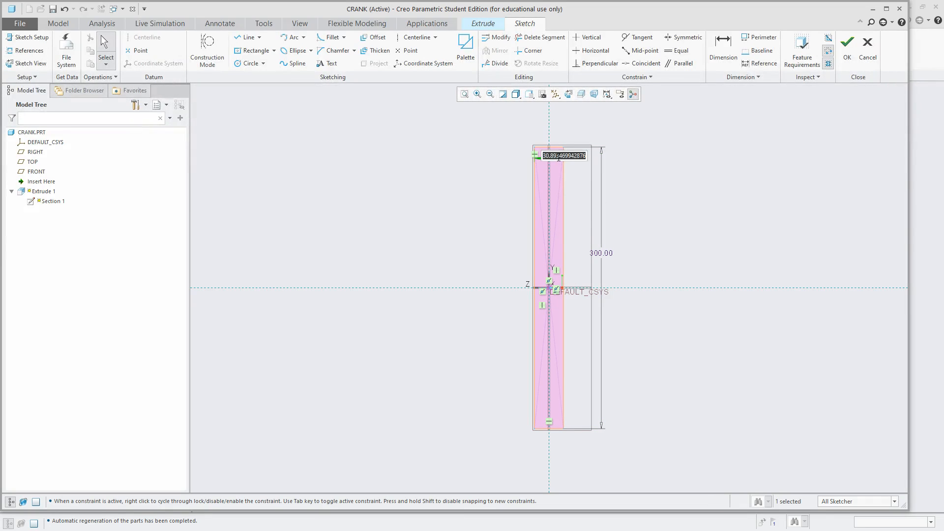
type("35")
key("Return")
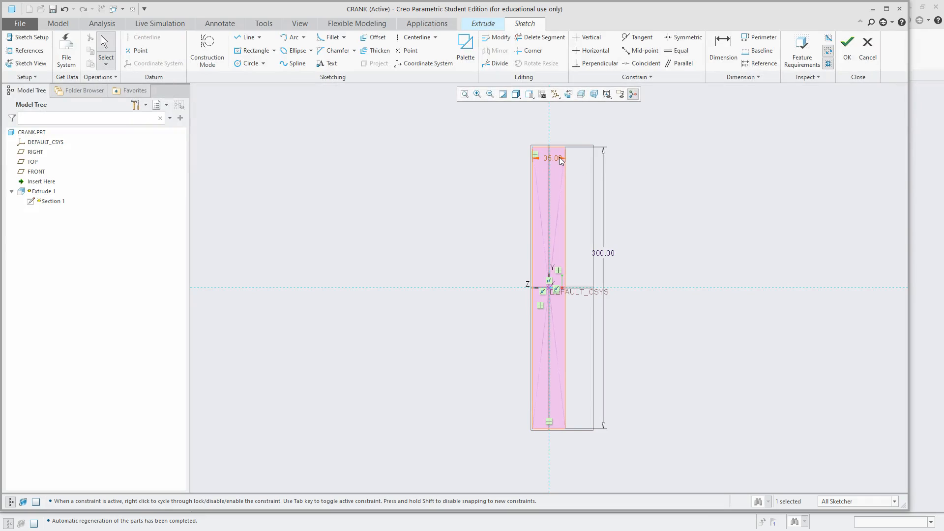
type("45")
key("Return")
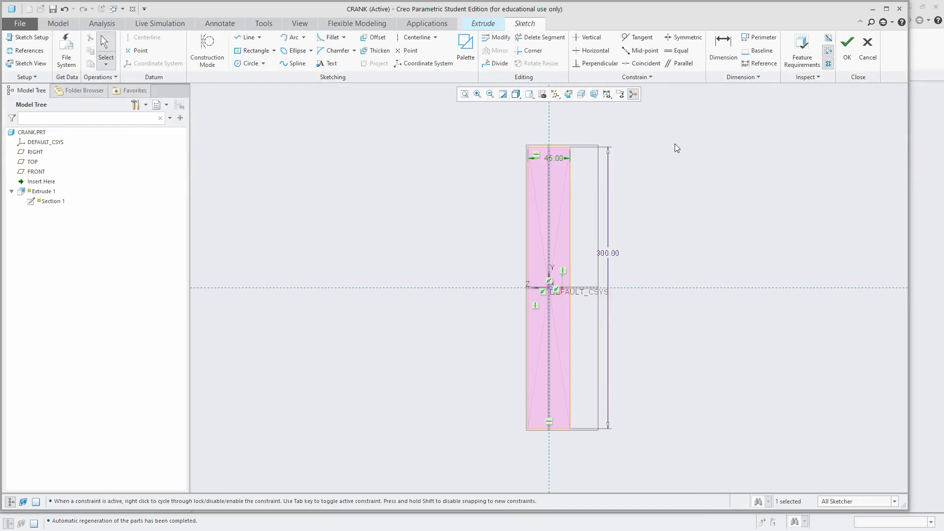
Step: Draw a circle centred on the midpoint of each short rectangle edge, passing through that edge's corners
left_click(252, 64)
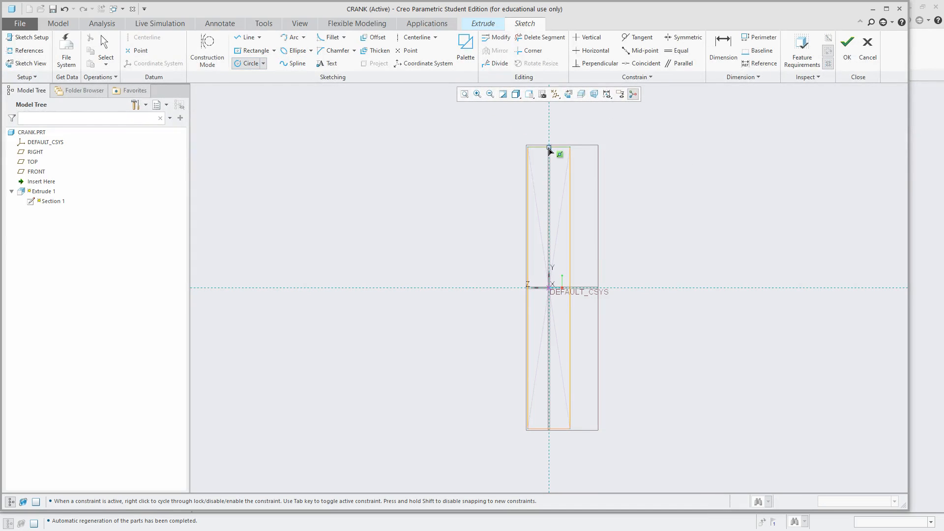
left_click(548, 147)
left_click(565, 154)
left_click(549, 428)
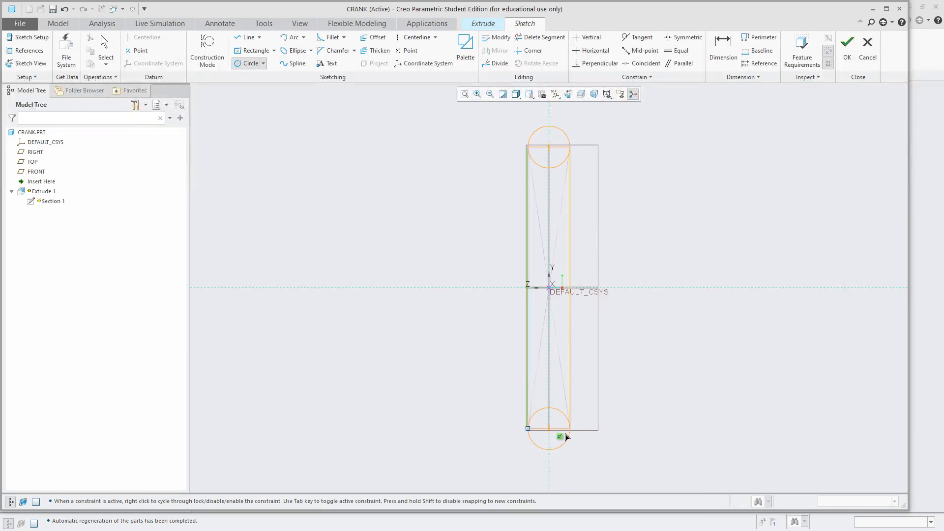
left_click(565, 435)
middle_click(640, 383)
Step: Trim the inner half of the lower circle and the rectangle's lower edge with Delete Segment
left_click(544, 38)
scroll(565, 438, "down", 5)
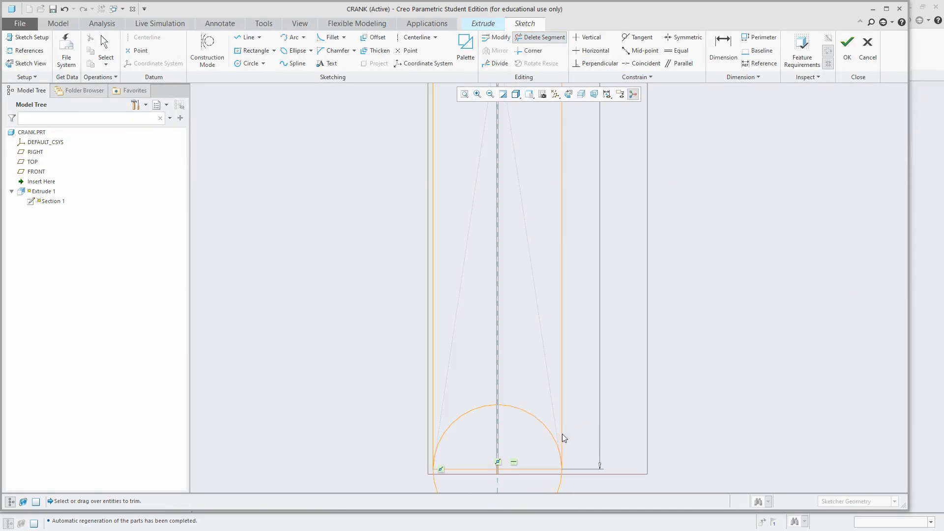
left_click_drag(537, 376, 522, 447)
scroll(522, 339, "up", 5)
scroll(522, 422, "down", 4)
left_click(534, 298)
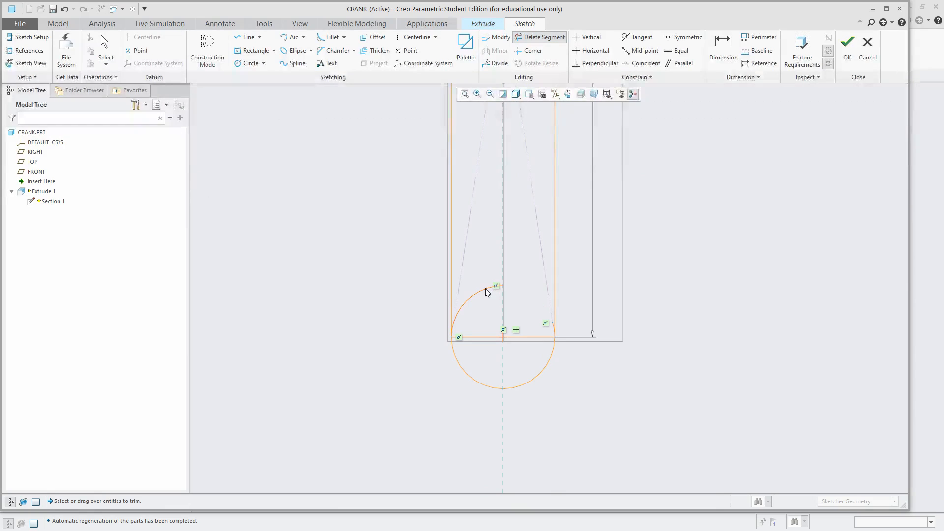
left_click(488, 293)
left_click(520, 338)
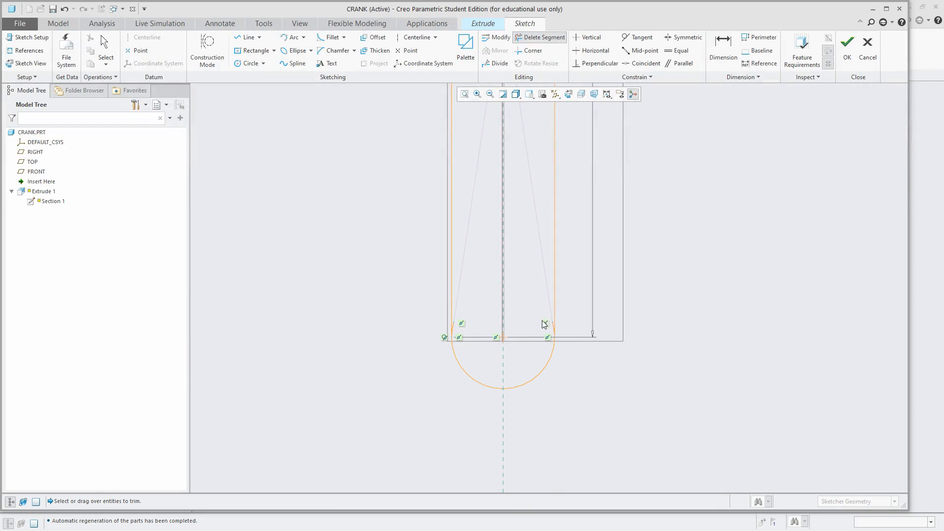
Step: Trim the rectangle's upper edge and the inner half of the upper circle, leaving a rounded end
scroll(524, 460, "up", 5)
scroll(520, 294, "down", 3)
left_click(522, 295)
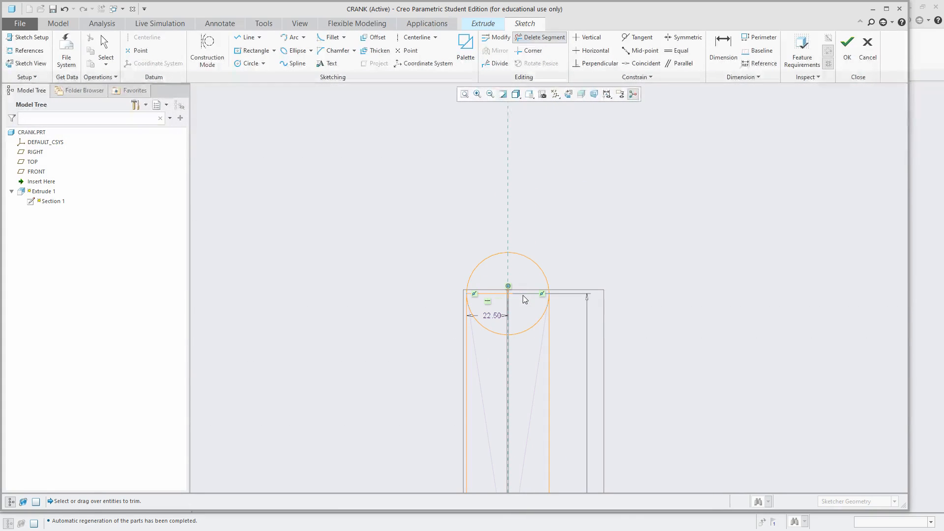
left_click(494, 294)
scroll(488, 360, "down", 3)
left_click(511, 305)
left_click(567, 299)
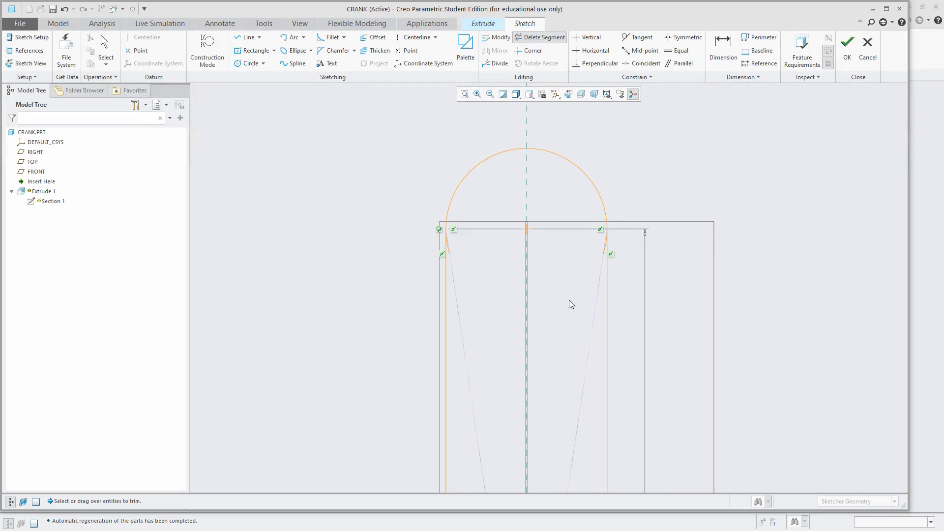
Step: Trim the leftover arc stubs where the upper rounded end meets the two long sides
scroll(601, 251, "down", 5)
left_click(580, 246)
scroll(392, 270, "up", 5)
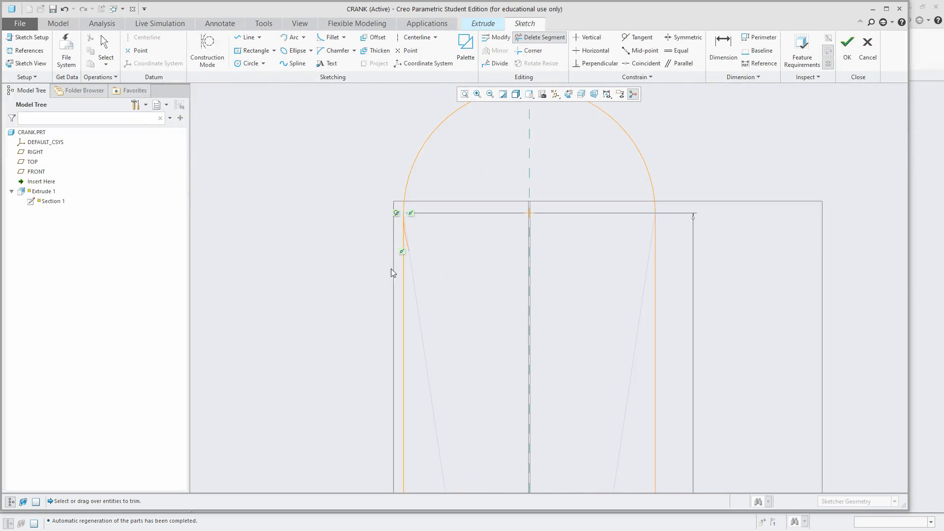
scroll(400, 232, "down", 5)
scroll(430, 241, "up", 5)
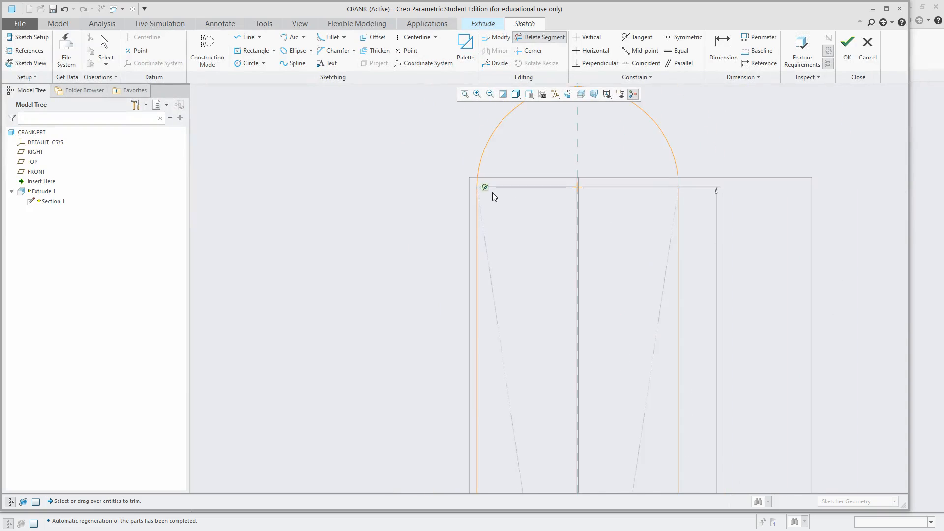
Step: Trim the leftover arc stubs where the lower rounded end meets the two long sides, completing the slot outline
scroll(563, 293, "down", 5)
scroll(561, 290, "down", 5)
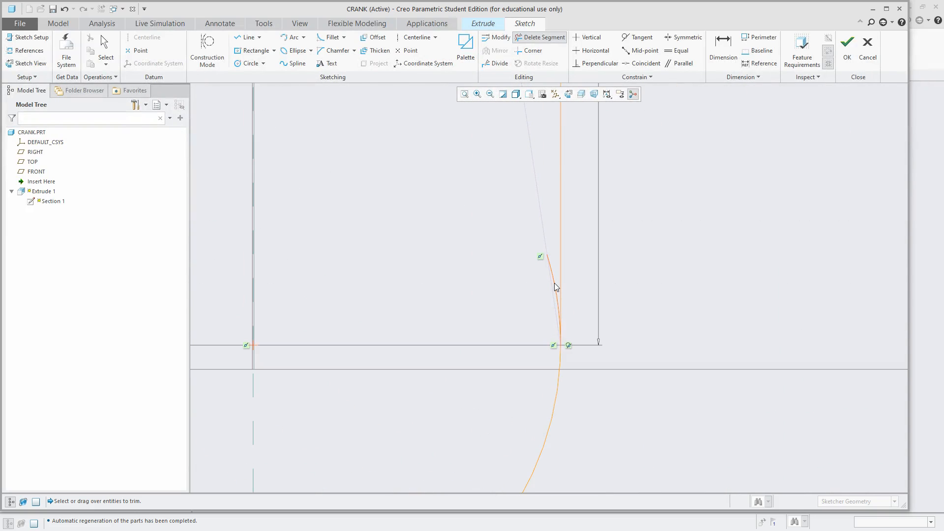
left_click(555, 283)
scroll(601, 286, "up", 6)
scroll(426, 285, "down", 6)
left_click(459, 257)
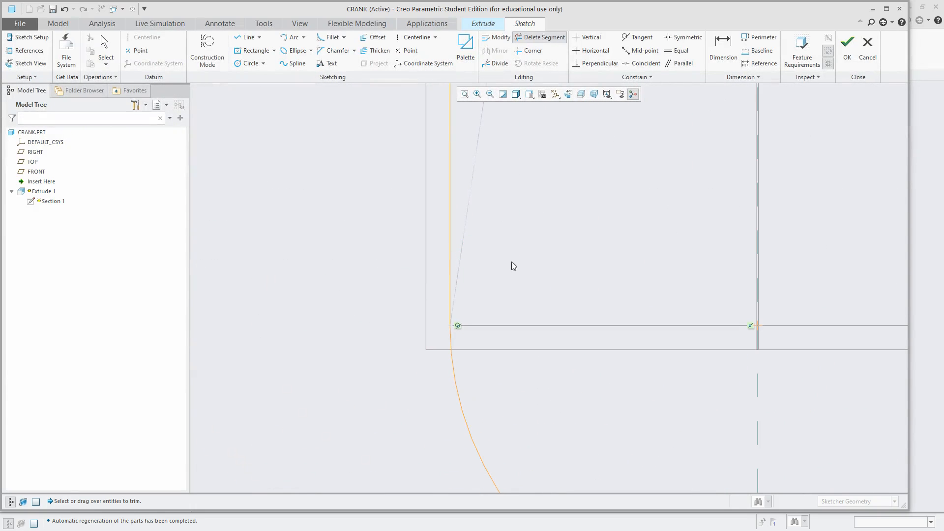
scroll(437, 395, "up", 3)
middle_click(438, 395)
scroll(445, 418, "up", 4)
Step: Draw two equal circles about 17.4 mm in diameter, one centred on each rounded end of the slot
left_click(249, 63)
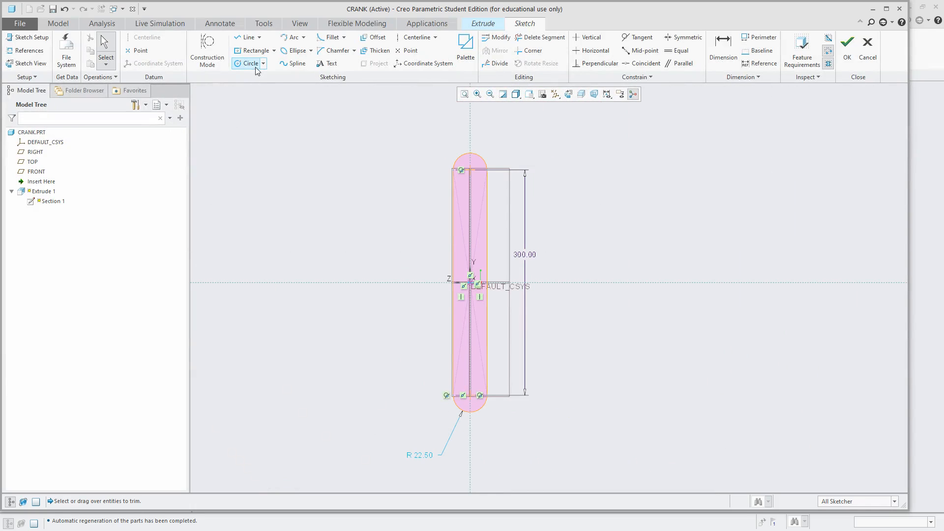
scroll(480, 165, "down", 6)
left_click(423, 204)
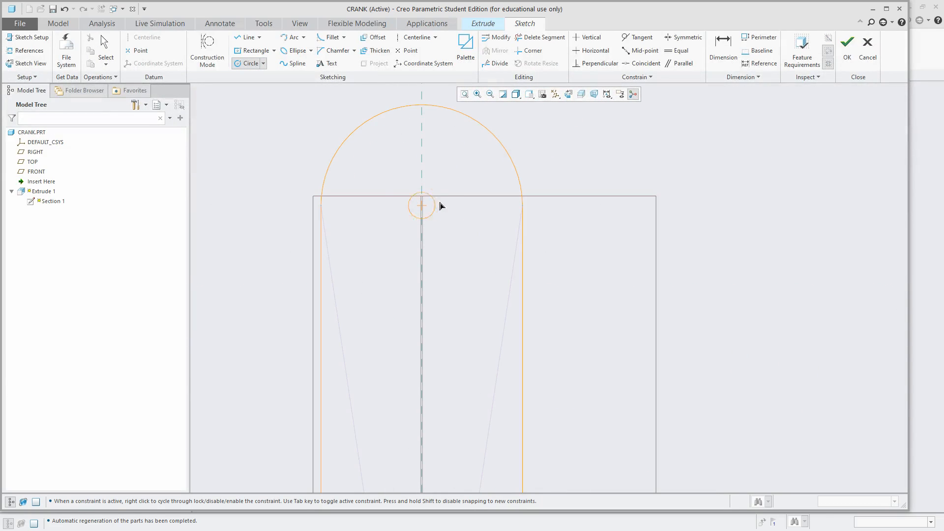
left_click(461, 213)
scroll(581, 130, "up", 3)
scroll(574, 286, "up", 3)
scroll(544, 447, "down", 2)
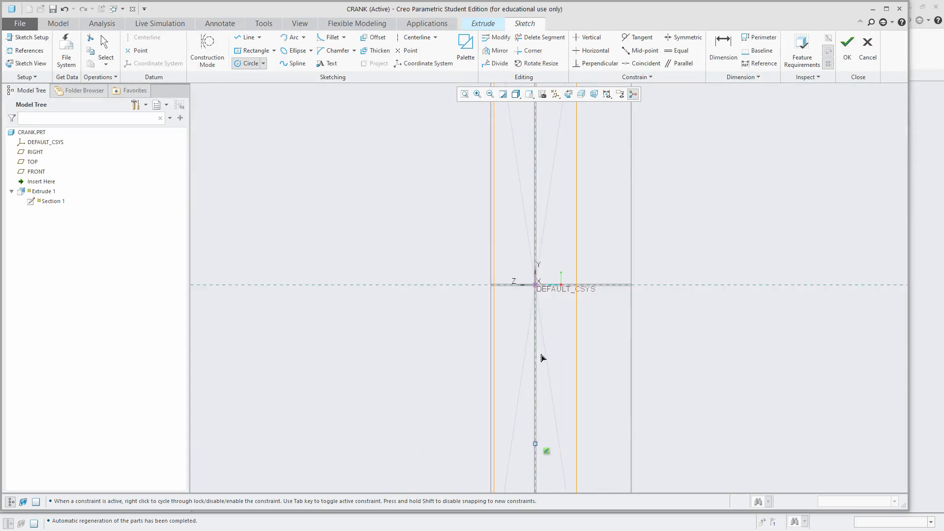
scroll(523, 216, "up", 4)
scroll(543, 385, "down", 3)
left_click(521, 323)
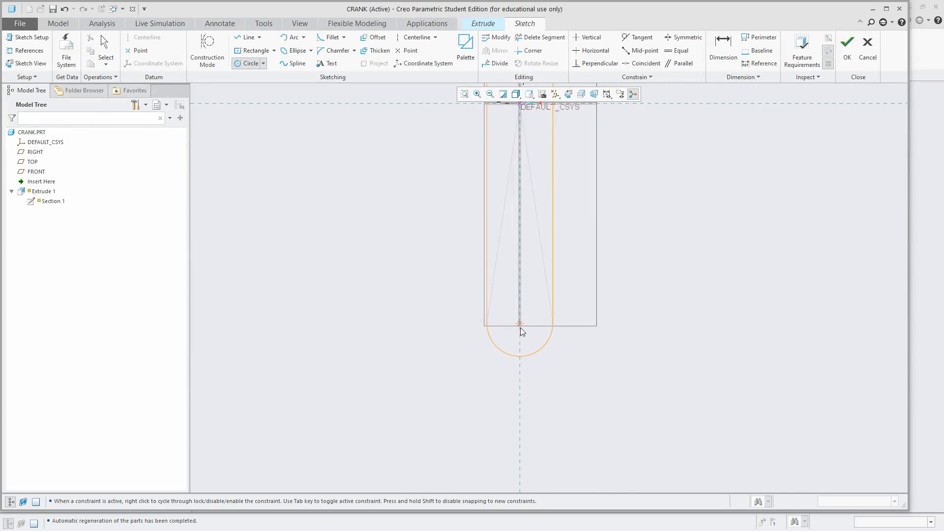
left_click(530, 332)
middle_click(654, 282)
left_click(654, 283)
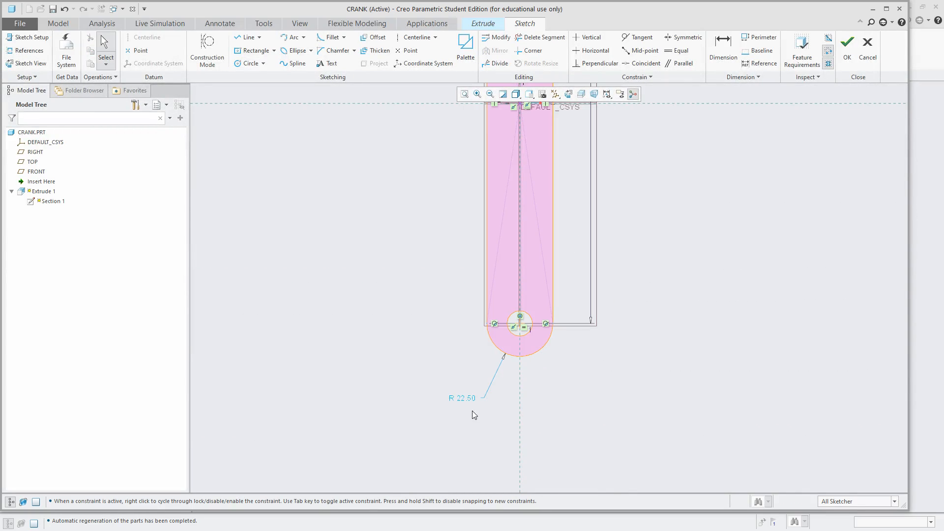
Step: Set the diameter of the two end circles to 15 mm
scroll(474, 413, "up", 3)
double_click(426, 109)
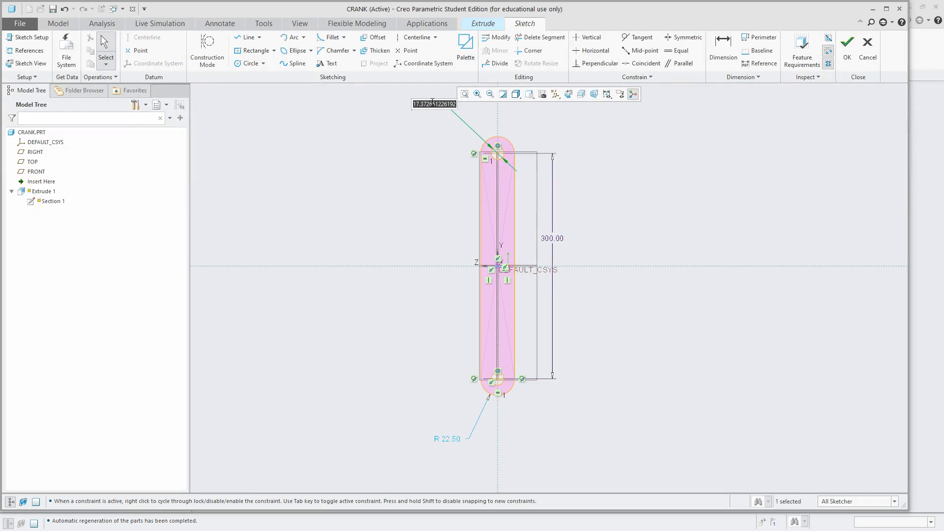
type("15")
key("Return")
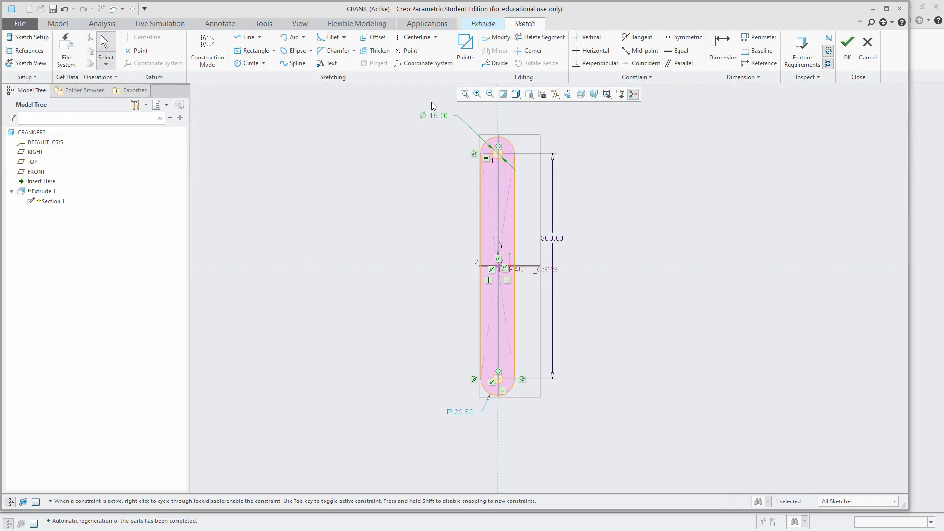
Step: Lock the rounded end's radius dimension and the vertical length dimension of the slot
scroll(506, 376, "down", 4)
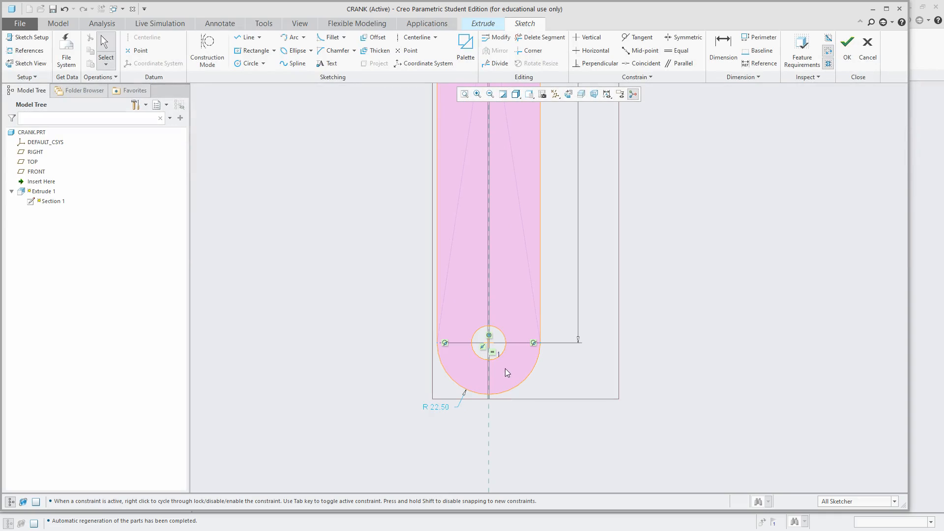
scroll(484, 435, "up", 3)
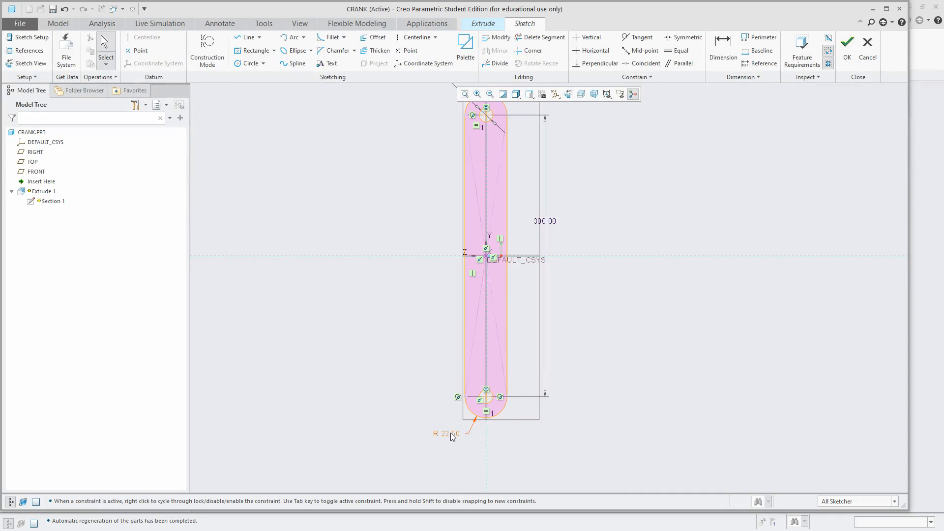
double_click(446, 433)
scroll(477, 441, "up", 1)
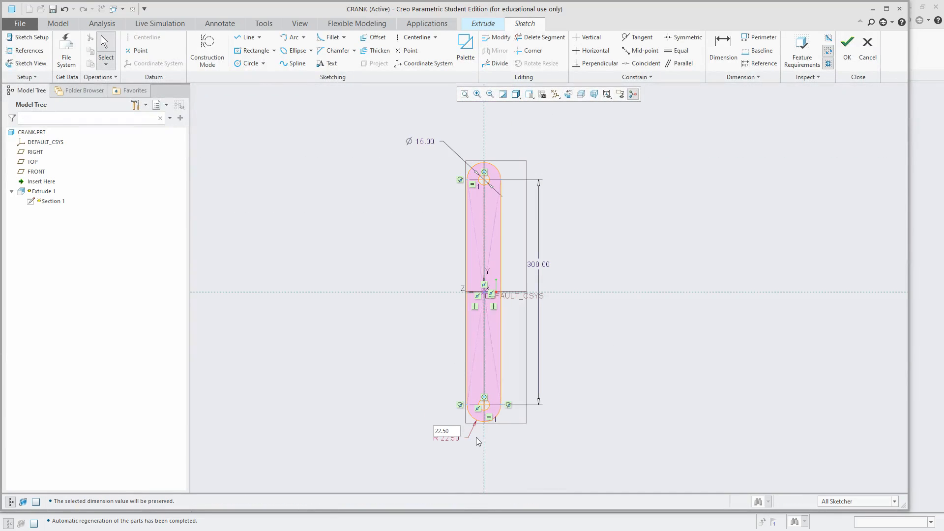
left_click(549, 264)
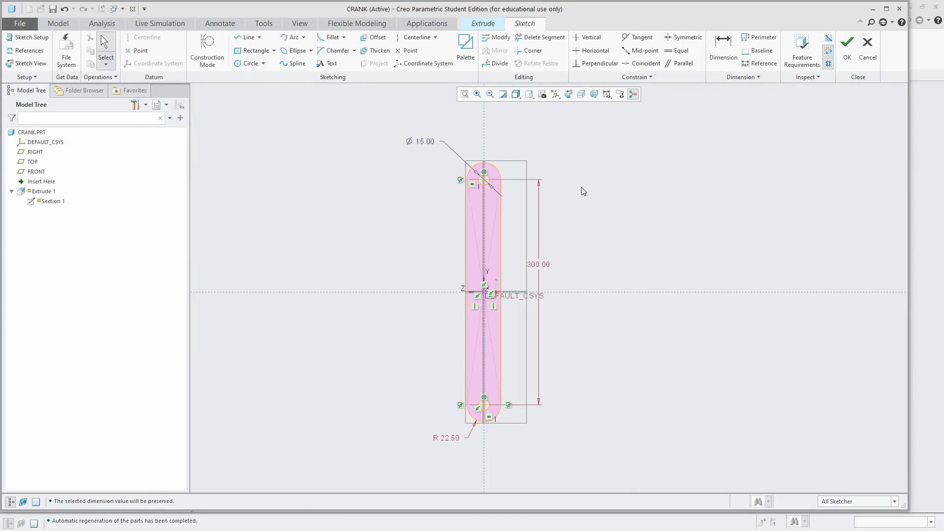
left_click(441, 51)
Step: Complete the crank's extrusion from the redrawn sketch, and save and close CRANK.PRT
left_click(847, 47)
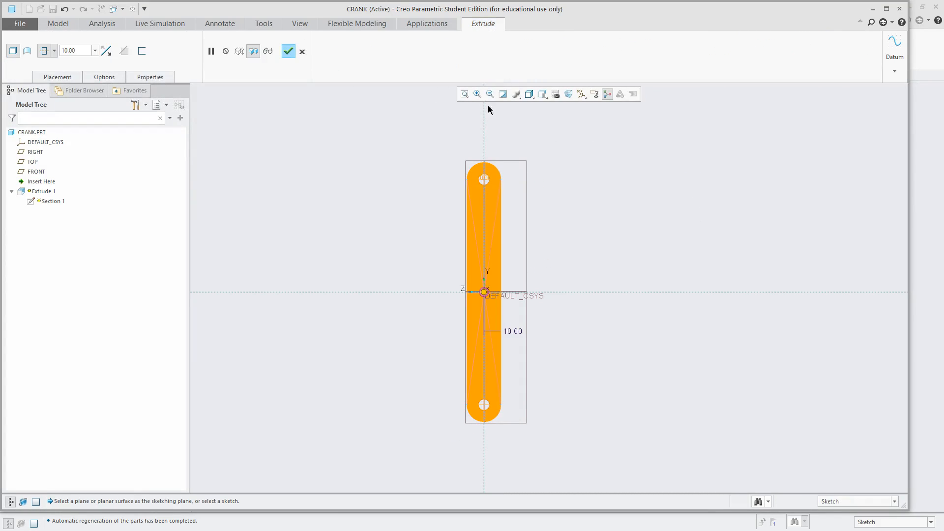
left_click(290, 51)
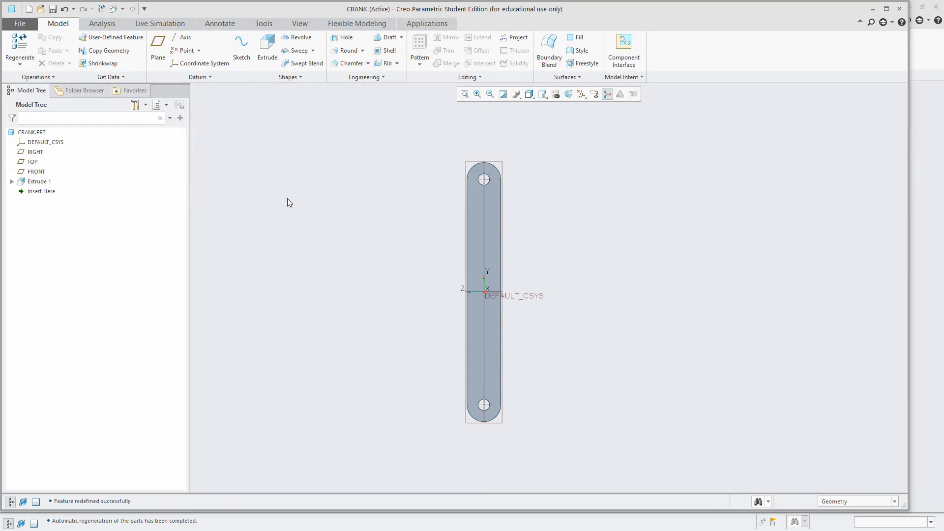
left_click(53, 9)
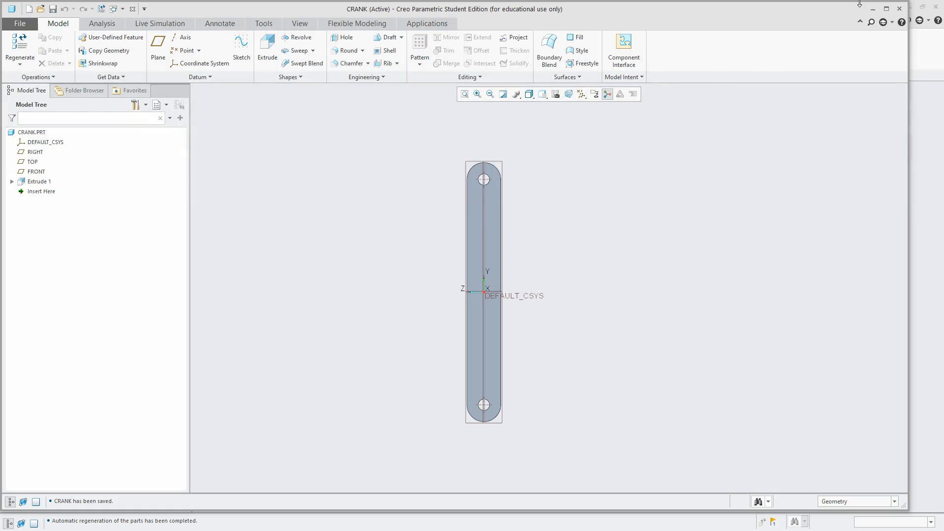
left_click(899, 9)
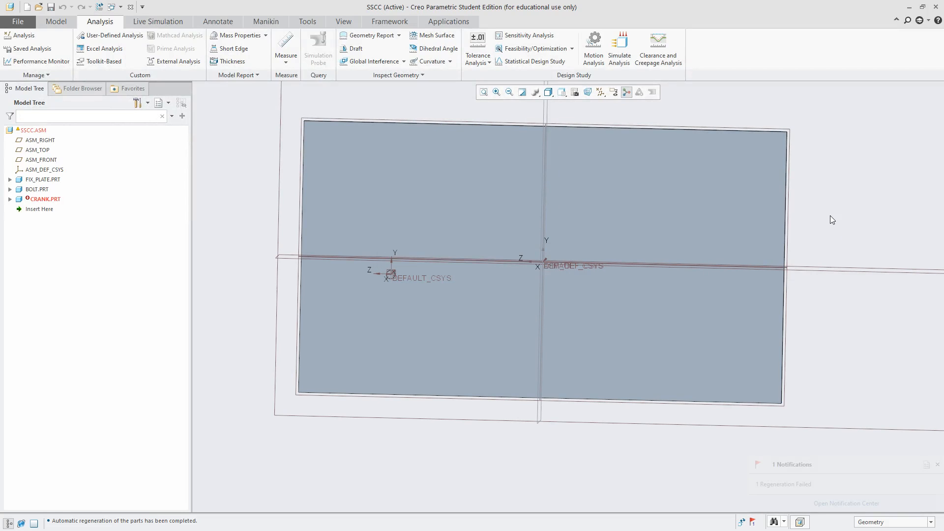
mouse_move(306, 274)
middle_mouse_down()
mouse_move(400, 257)
mouse_move(400, 249)
mouse_move(422, 280)
mouse_move(200, 264)
middle_mouse_up()
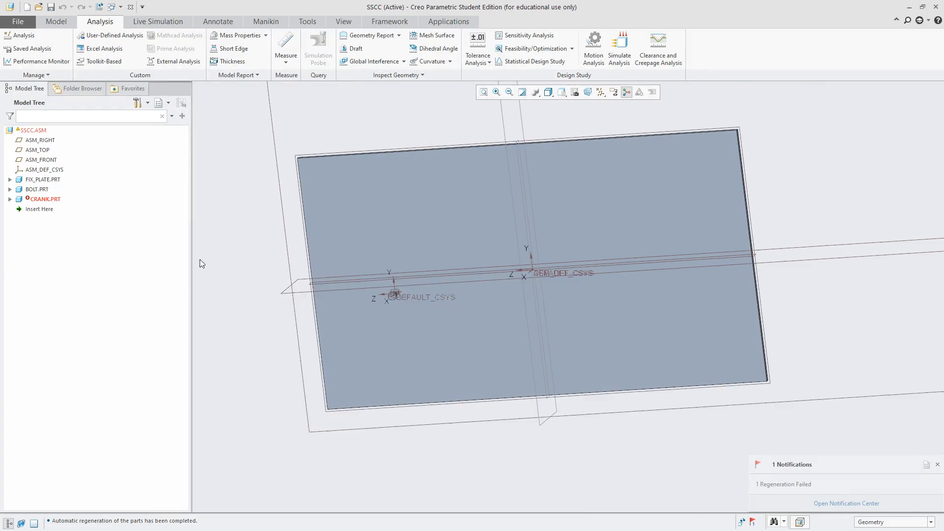
left_click(52, 200)
left_click(70, 151)
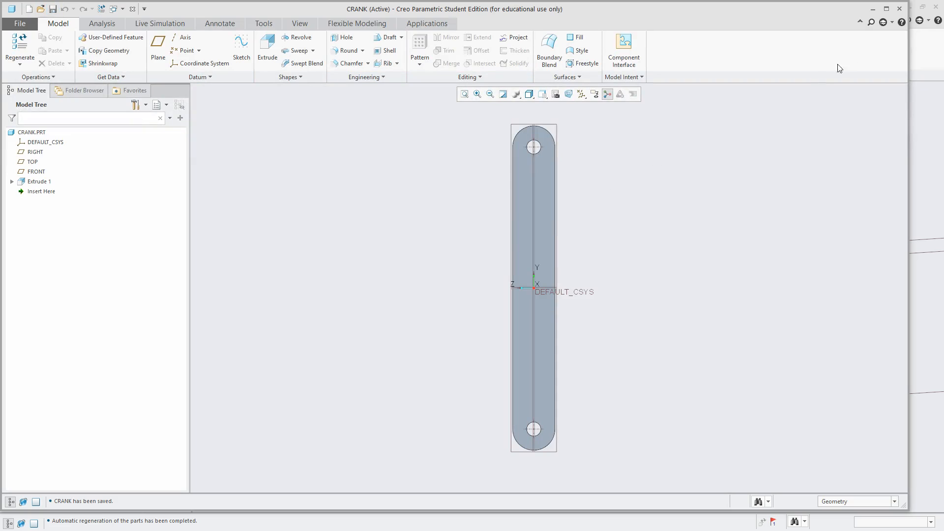
left_click(899, 9)
Step: Redefine the placement of CRANK.PRT in the assembly, picking the axis of one end hole for its pin connection
left_click(52, 199)
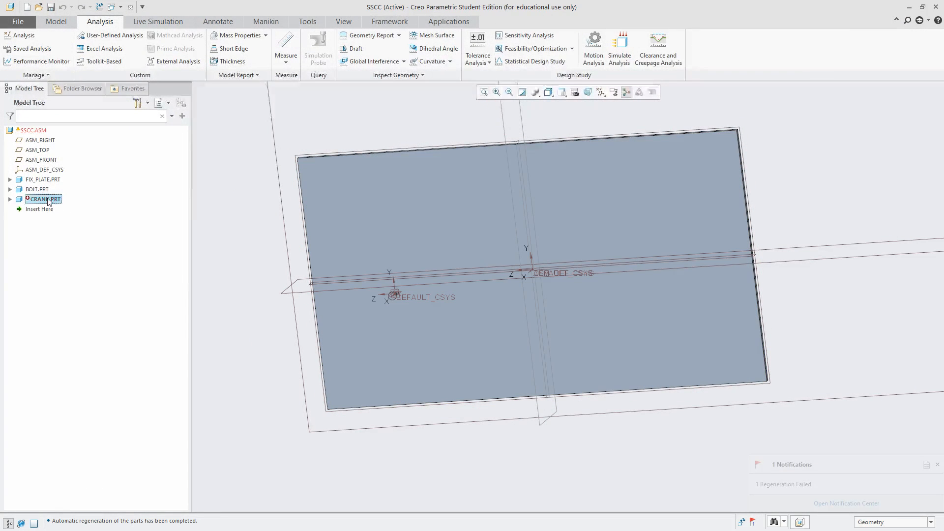
left_click(78, 153)
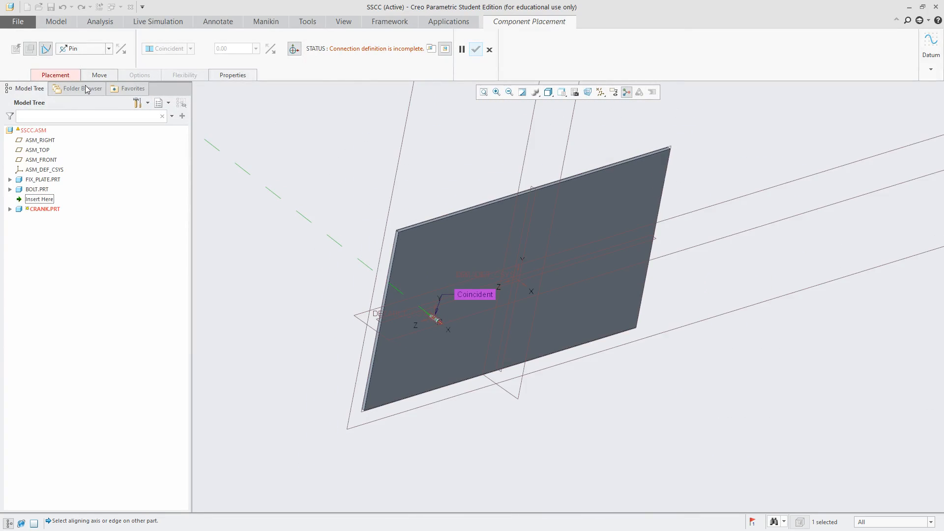
scroll(459, 318, "down", 6)
mouse_move(456, 319)
middle_mouse_down()
mouse_move(349, 321)
mouse_move(252, 246)
mouse_move(246, 154)
mouse_move(266, 162)
mouse_move(298, 153)
mouse_move(491, 270)
mouse_move(612, 227)
mouse_move(691, 118)
middle_mouse_up()
scroll(349, 314, "up", 8)
scroll(657, 121, "down", 8)
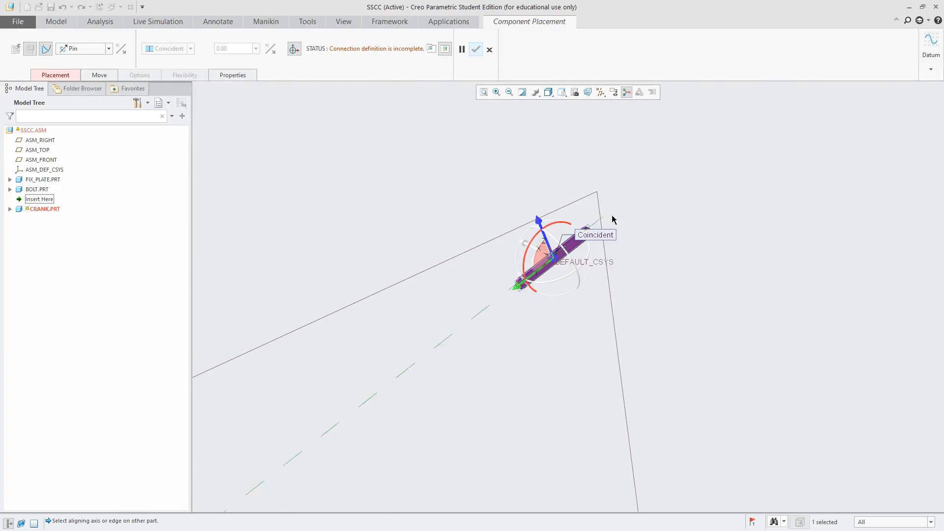
scroll(528, 258, "down", 6)
scroll(507, 334, "down", 3)
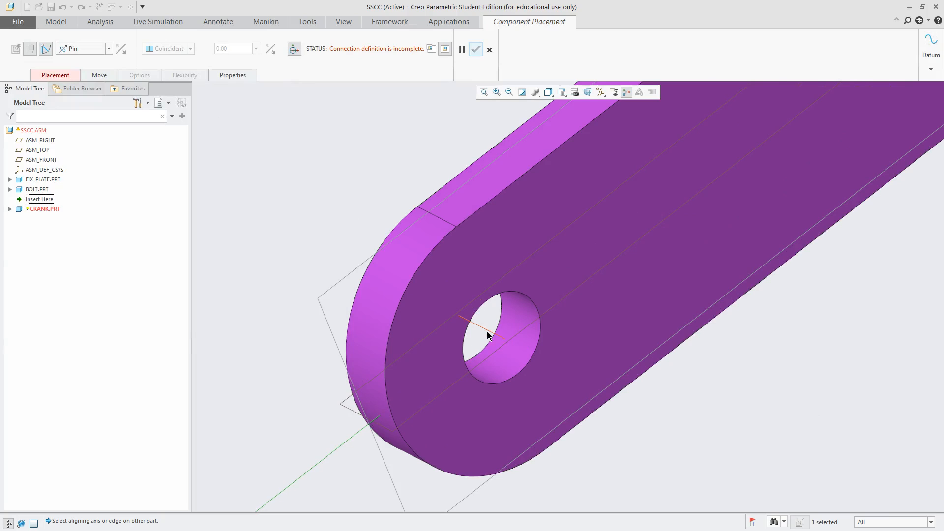
left_click(489, 333)
scroll(578, 260, "up", 8)
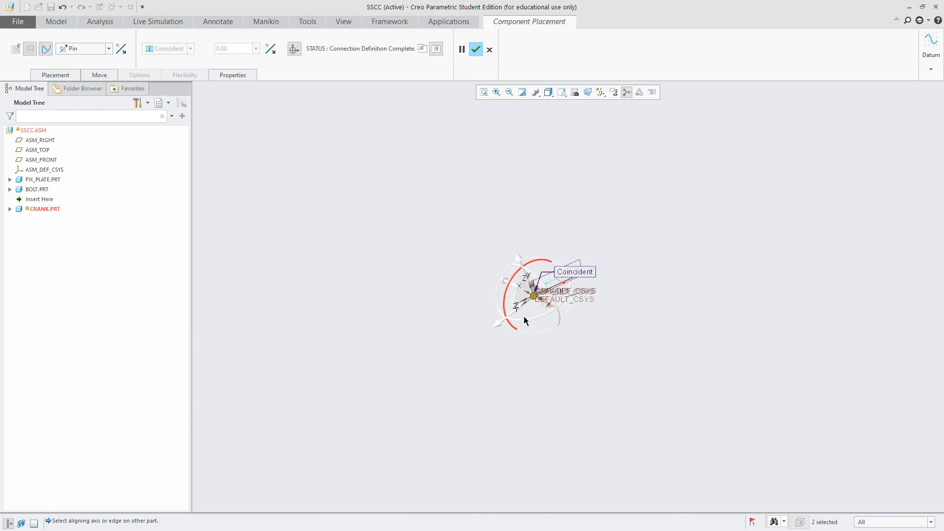
Step: Inspect the crank's hole fit on the bolt and accept the component's pin placement
scroll(524, 317, "down", 5)
scroll(479, 295, "down", 3)
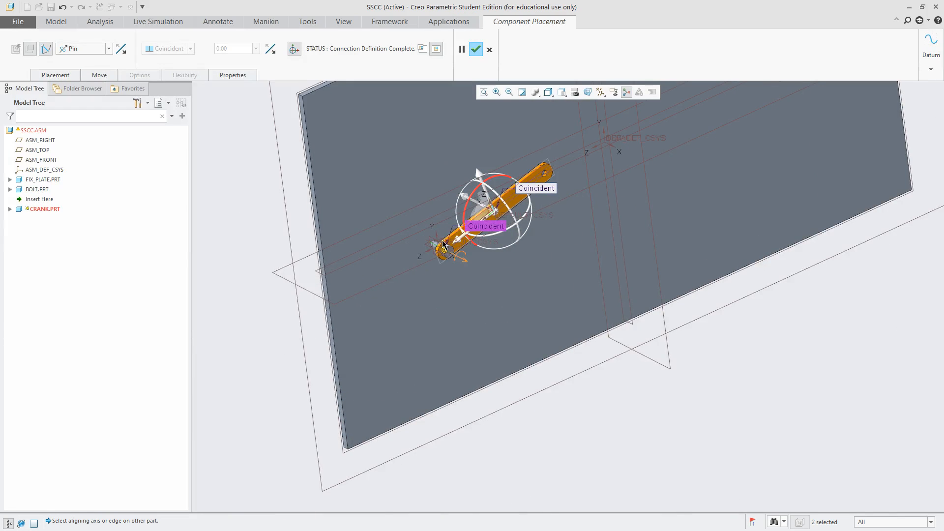
scroll(442, 256, "down", 4)
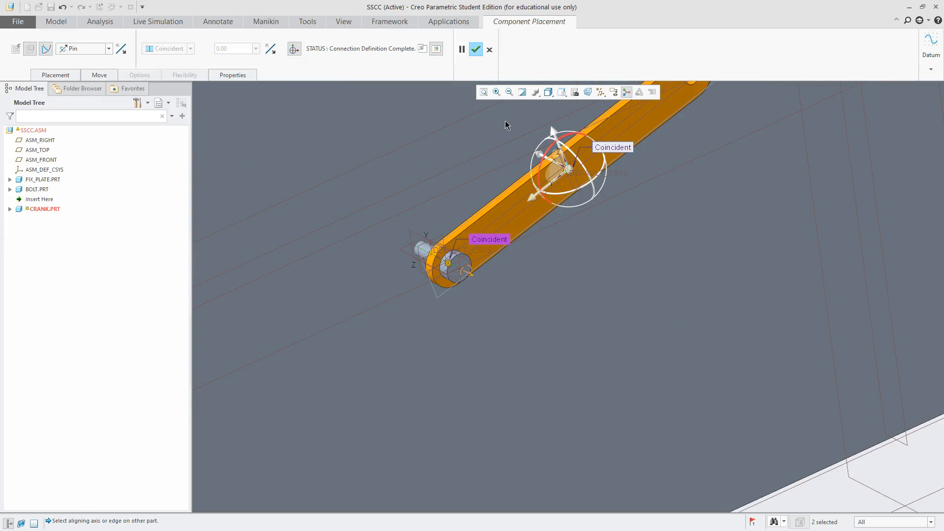
scroll(449, 272, "down", 2)
scroll(449, 270, "down", 2)
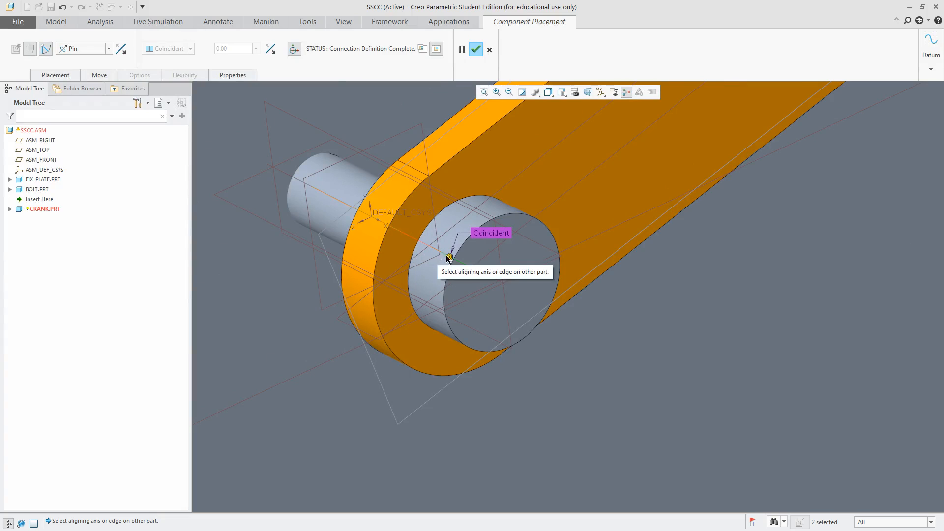
left_click(475, 50)
Step: Turn off the display of all datum features in the assembly
scroll(449, 307, "up", 10)
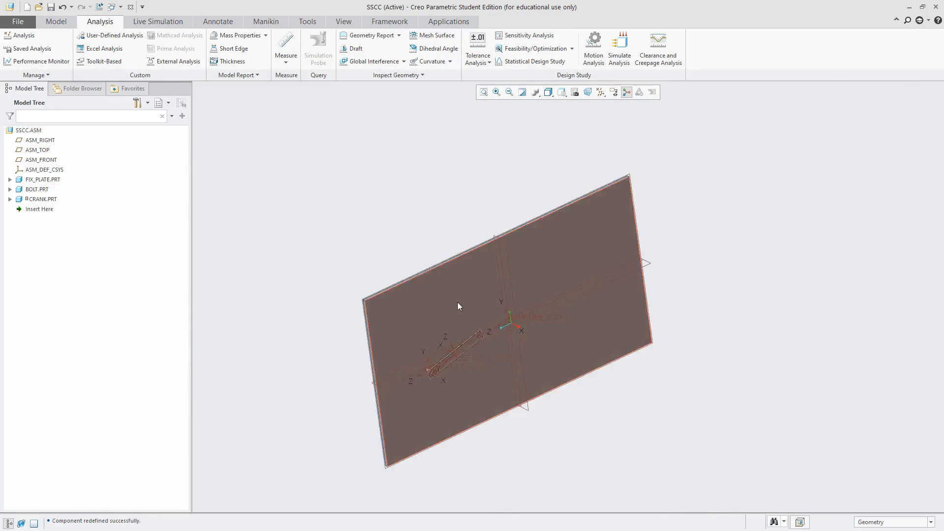
scroll(491, 348, "down", 5)
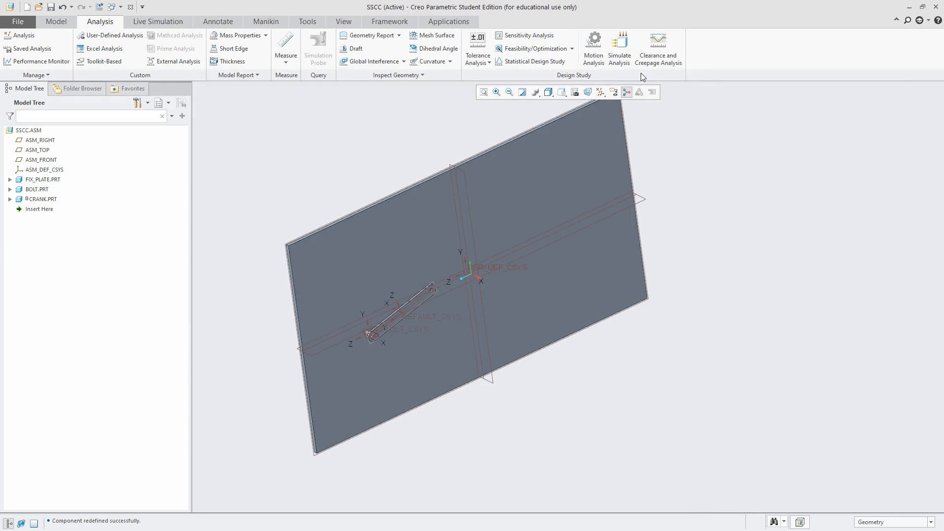
left_click(627, 91)
left_click(620, 148)
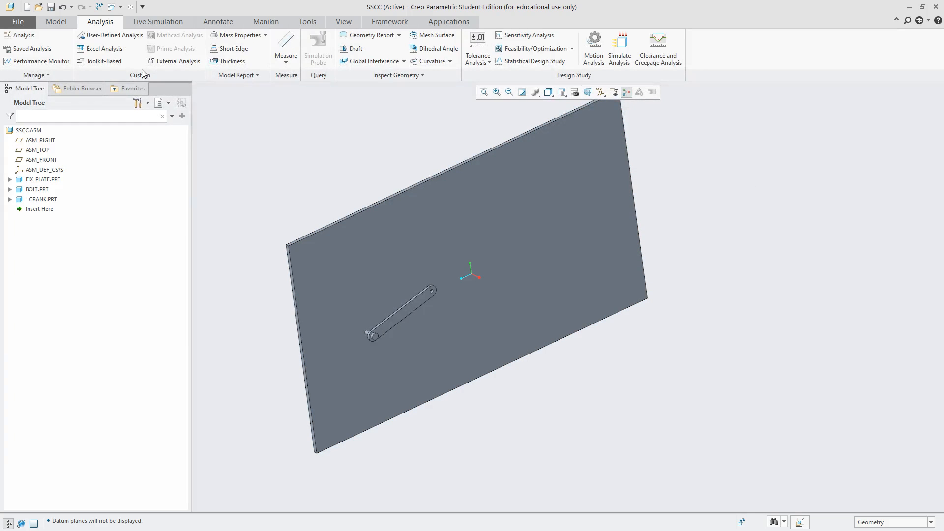
Step: Use Drag Components to swing the crank's free end around the bolt and leave it pointing diagonally upward
left_click(57, 21)
left_click(263, 50)
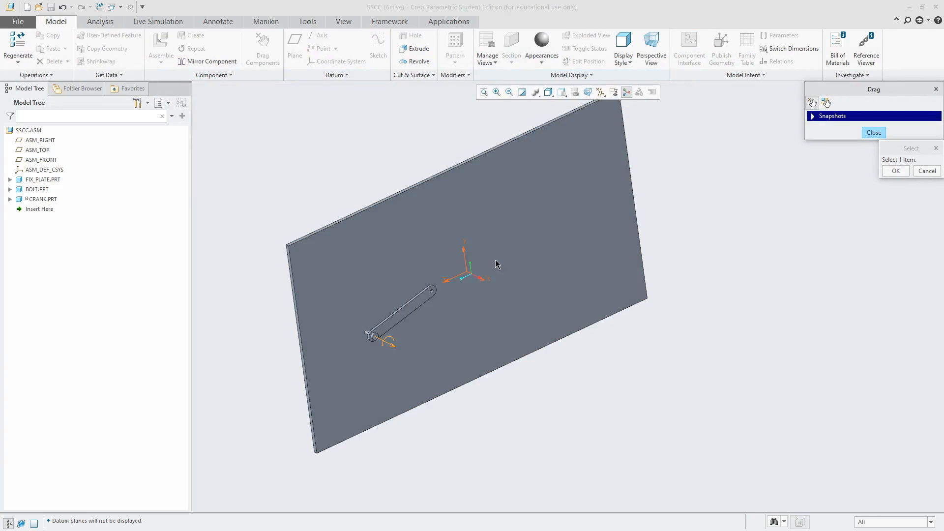
left_click(432, 292)
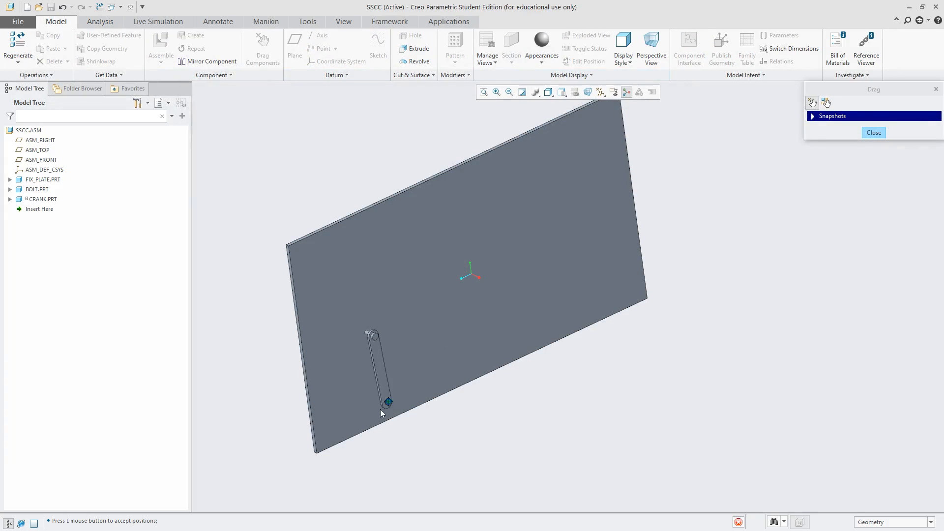
left_click(449, 247)
left_click(874, 132)
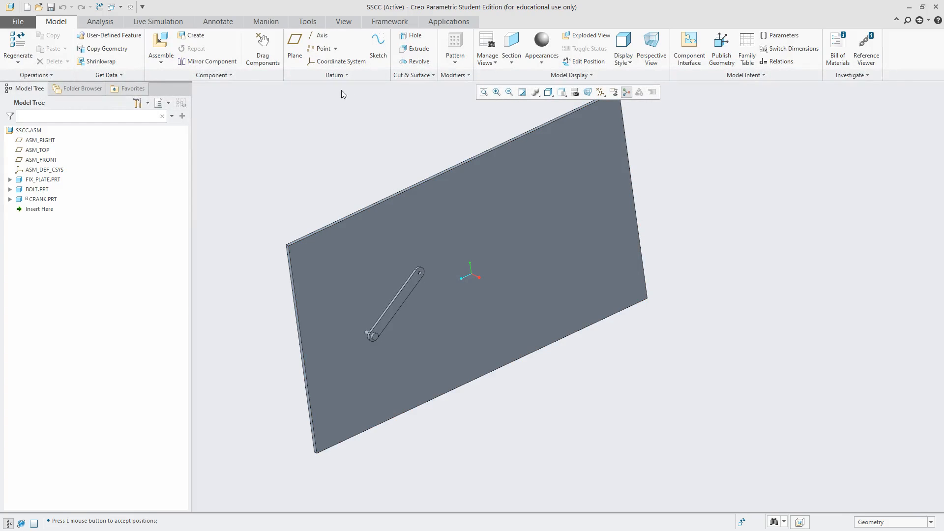
Step: Create a solid part named Slider from solid_part_mmks.prt and place it unconstrained in the free space beside the plate
left_click(192, 36)
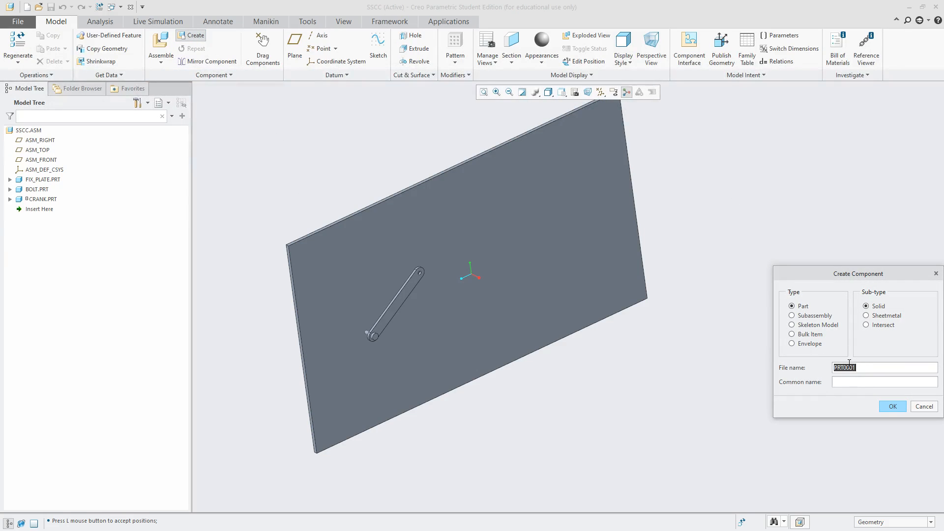
type("Slider")
left_click(889, 406)
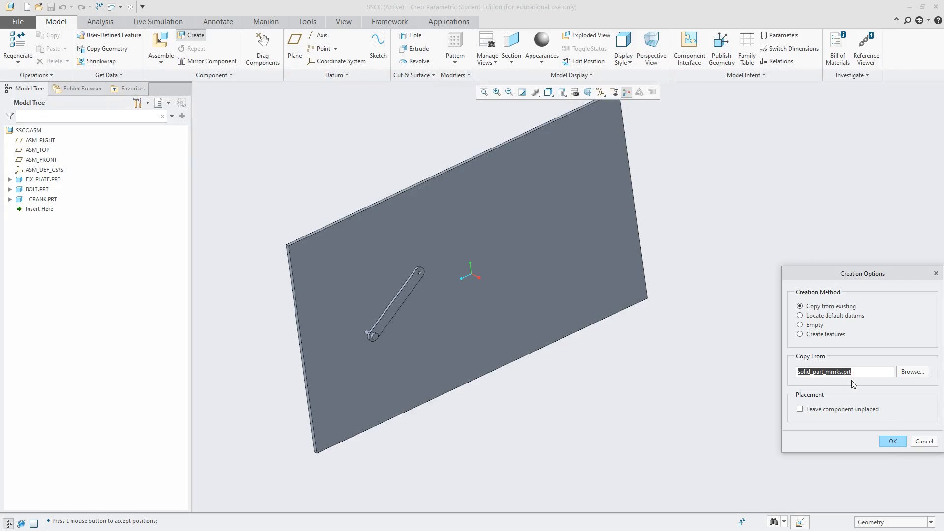
left_click(891, 441)
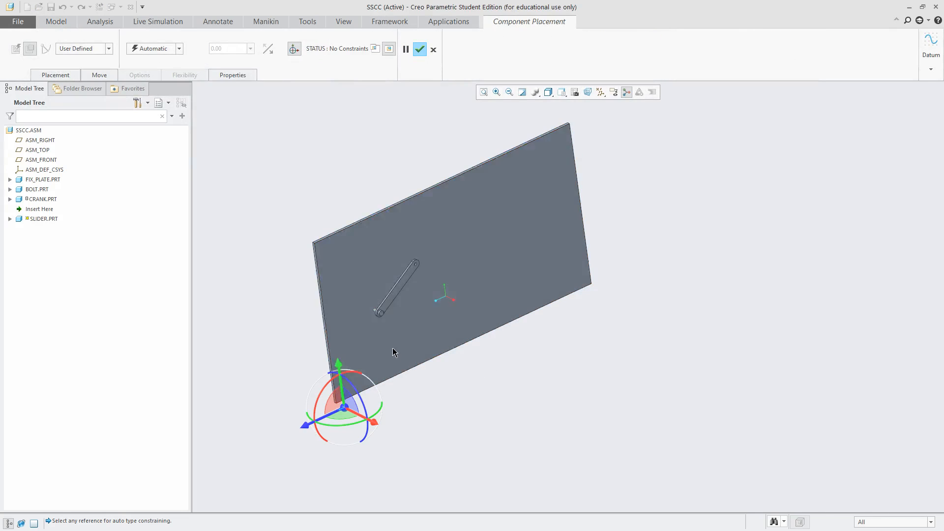
left_click_drag(322, 418, 667, 266)
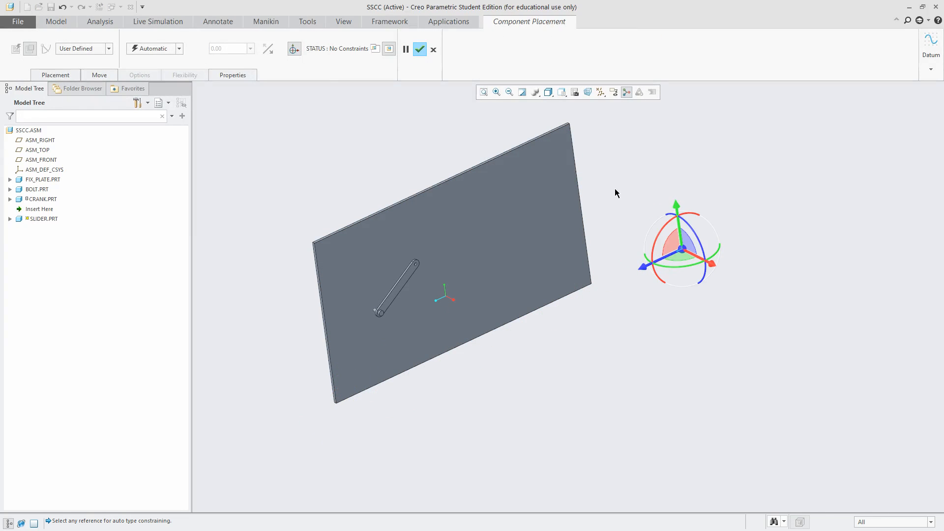
middle_click(615, 190)
Step: Turn on the display of datum planes and activate SLIDER.PRT for editing
left_click(601, 92)
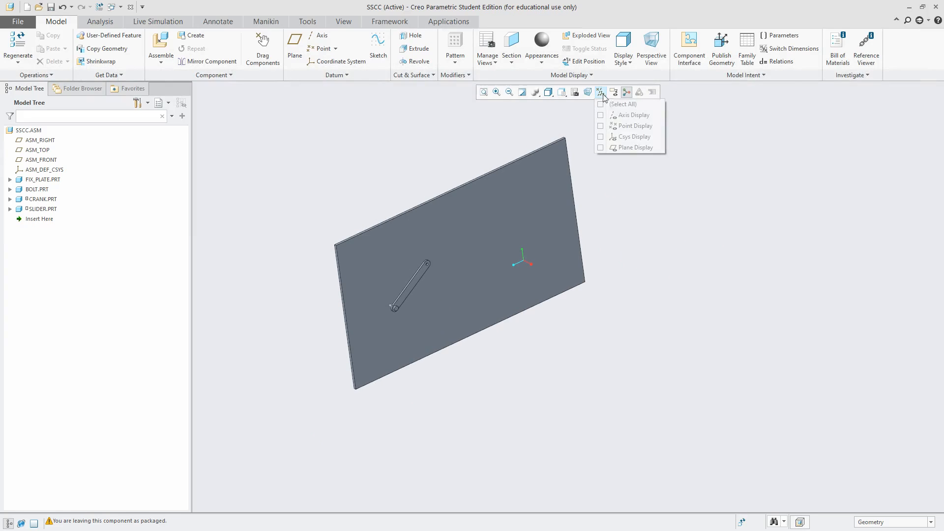
left_click(613, 148)
left_click(41, 209)
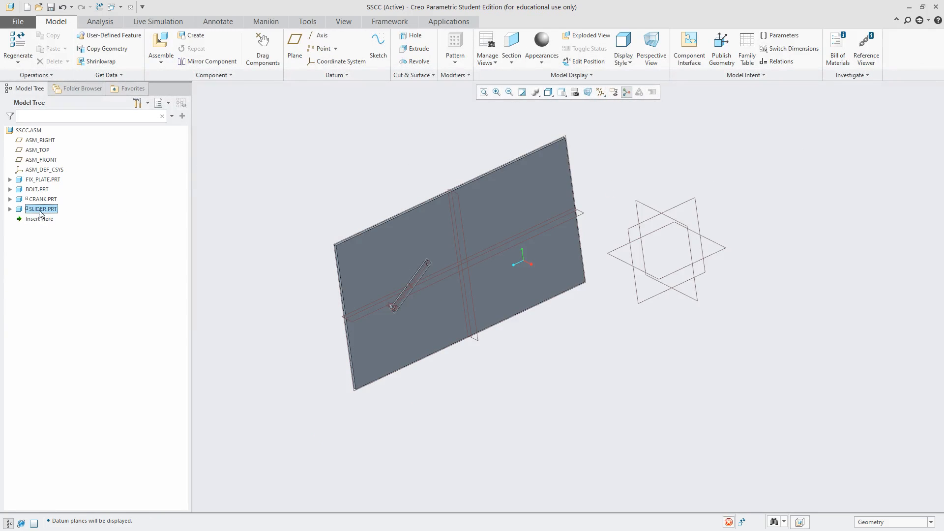
left_click(46, 170)
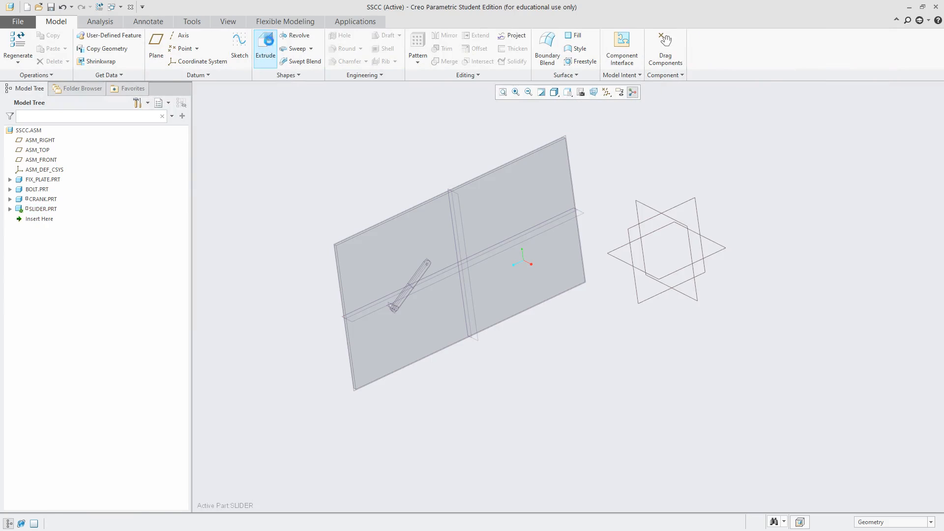
Step: Start an Extrude on the slider's plane parallel to the plate and sketch an origin-centred rectangle about 277 by 155 mm
left_click(266, 50)
left_click(679, 203)
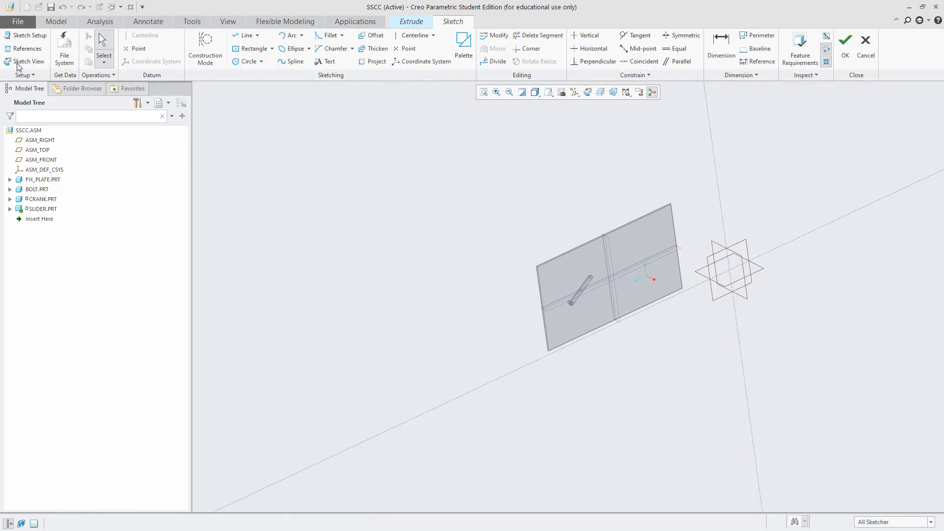
scroll(805, 381, "up", 5)
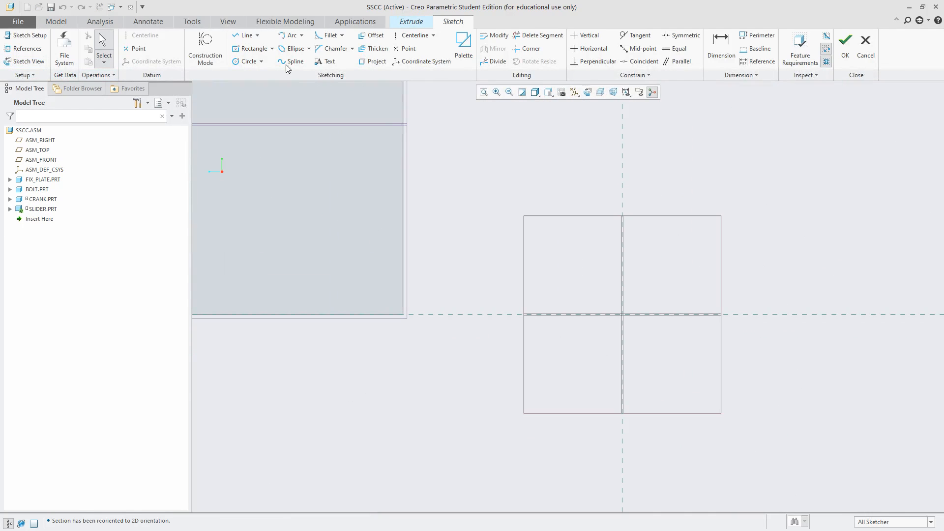
left_click(251, 48)
left_click(622, 315)
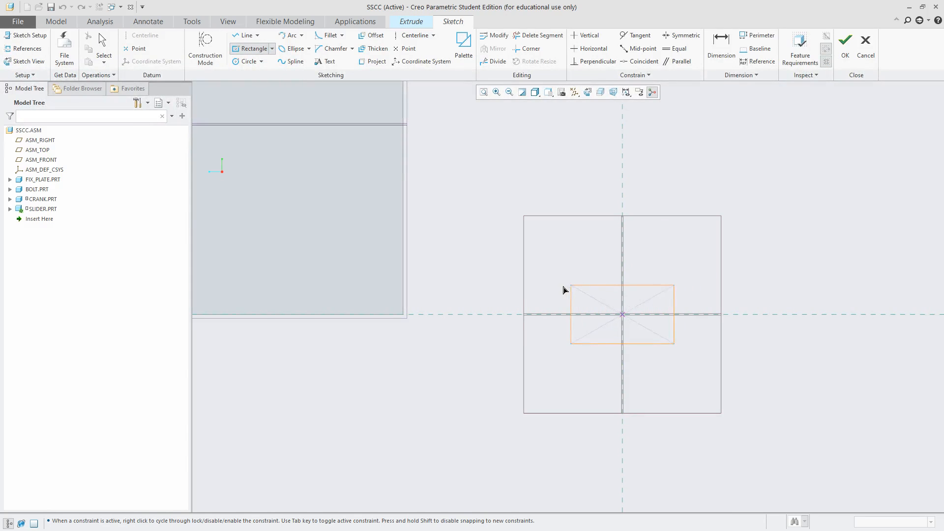
left_click(565, 282)
middle_click(595, 251)
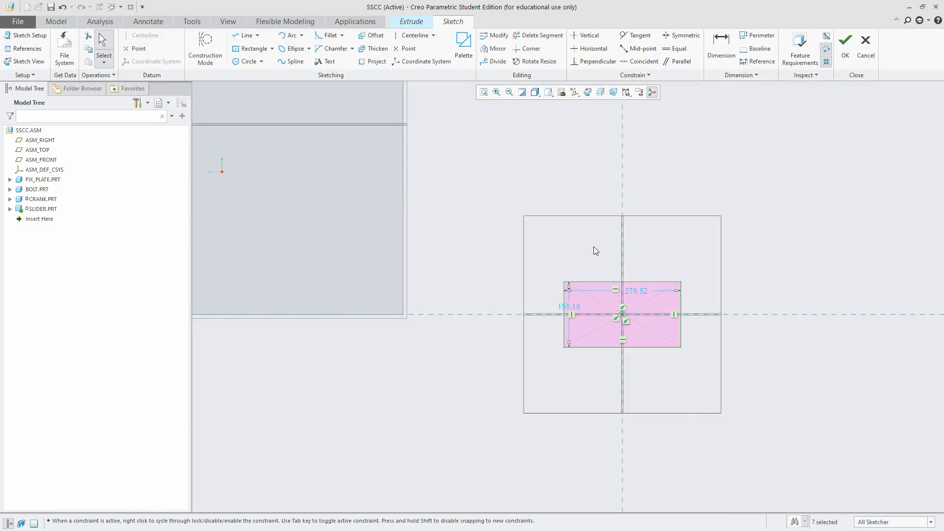
Step: Set the slider rectangle's height to 150 mm and width to 250 mm, and finish the sketch
double_click(573, 307)
type("150")
key("Return")
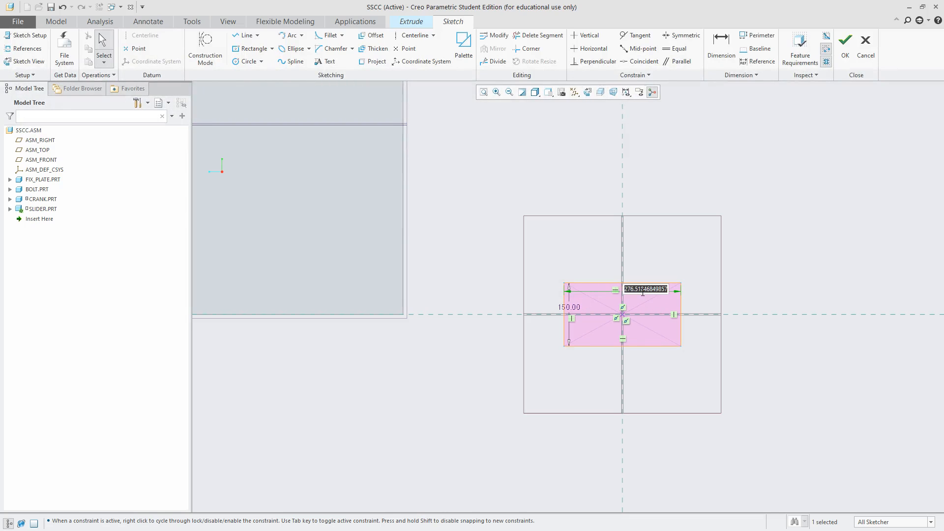
type("5")
key("BackSpace")
type("250")
key("Return")
left_click(845, 47)
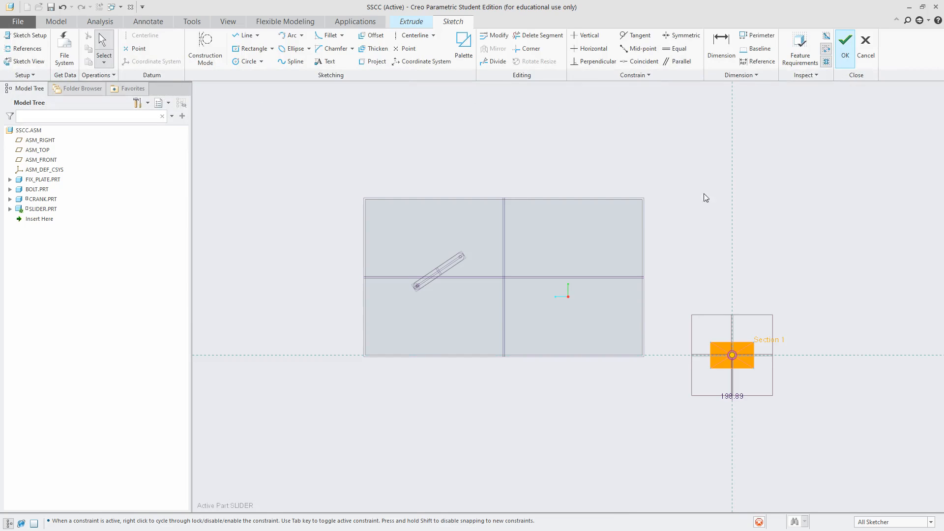
Step: Extrude the slider rectangle 25 mm, symmetrically about its sketch plane, and accept the feature
double_click(70, 49)
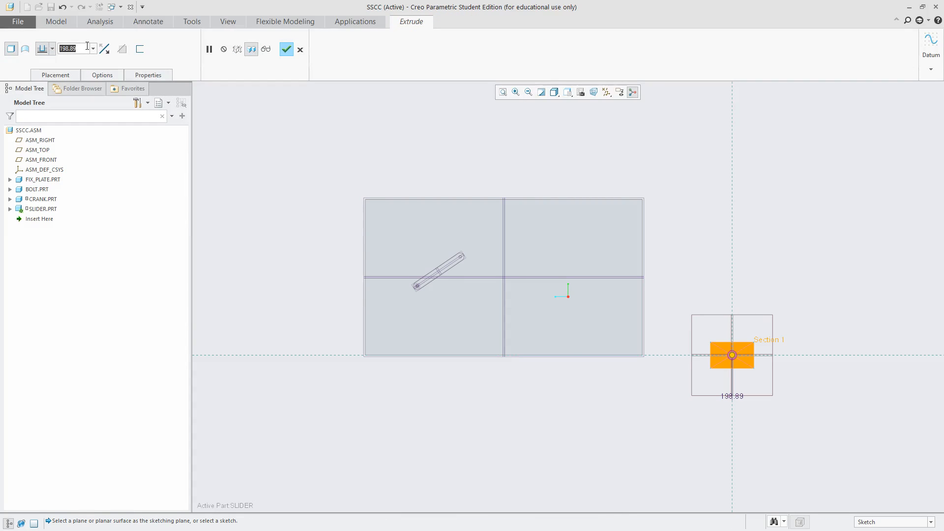
type("25")
key("Return")
left_click(52, 49)
left_click(42, 74)
left_click(287, 47)
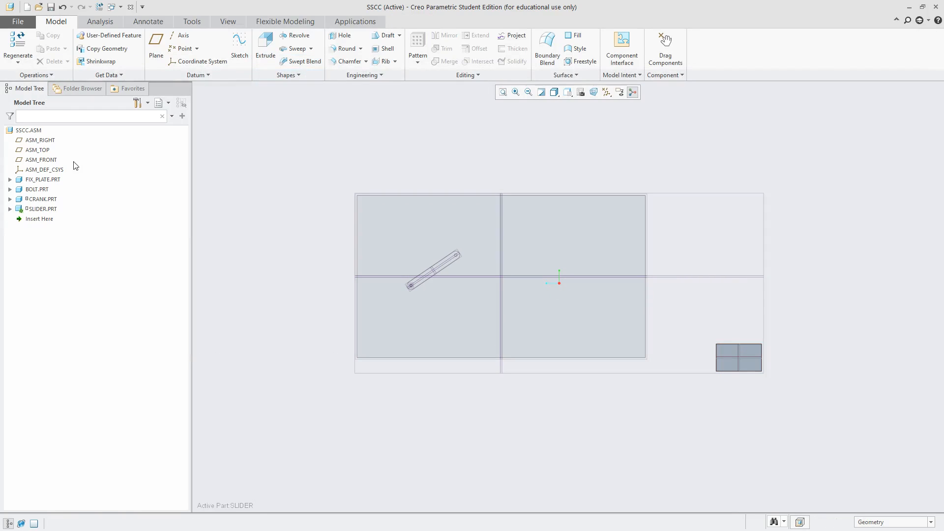
Step: Reactivate the top-level assembly and move the insert position to directly after BOLT.PRT
left_click(28, 130)
left_click(36, 85)
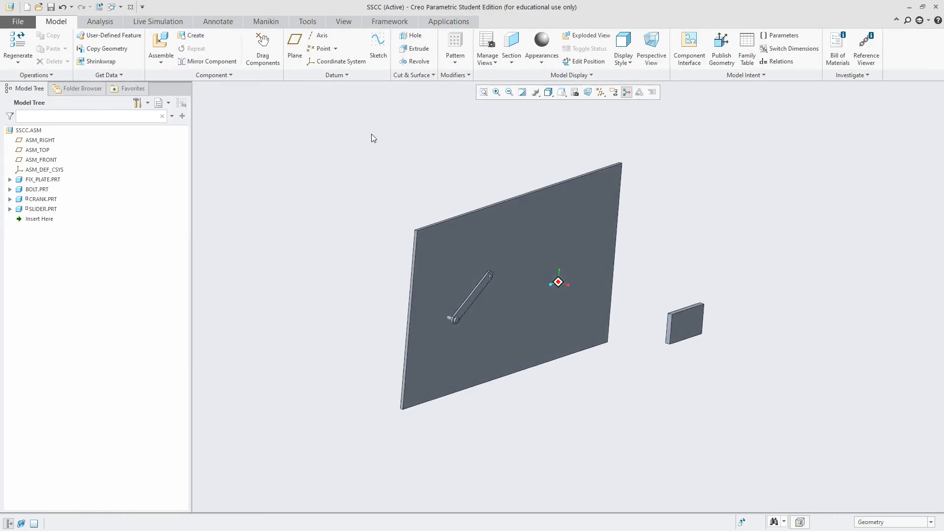
middle_click_drag(748, 255, 297, 365)
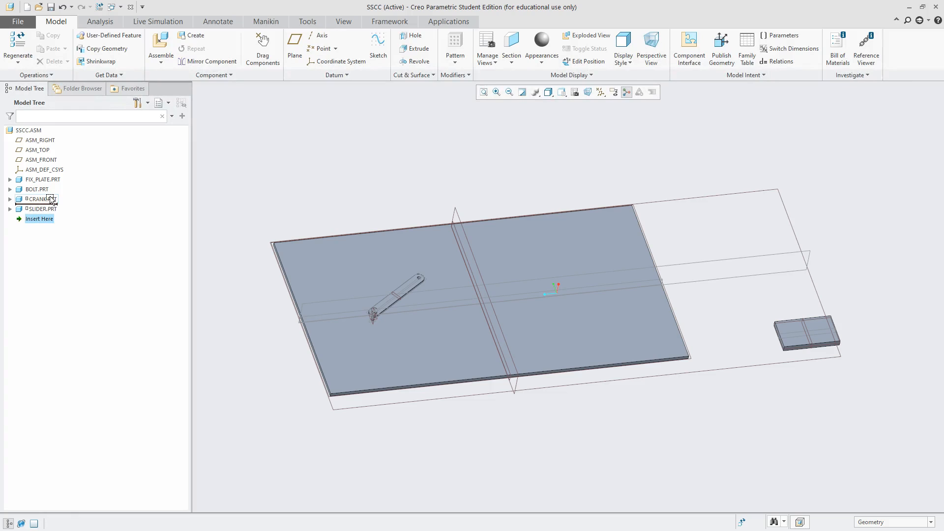
left_click_drag(43, 224, 46, 194)
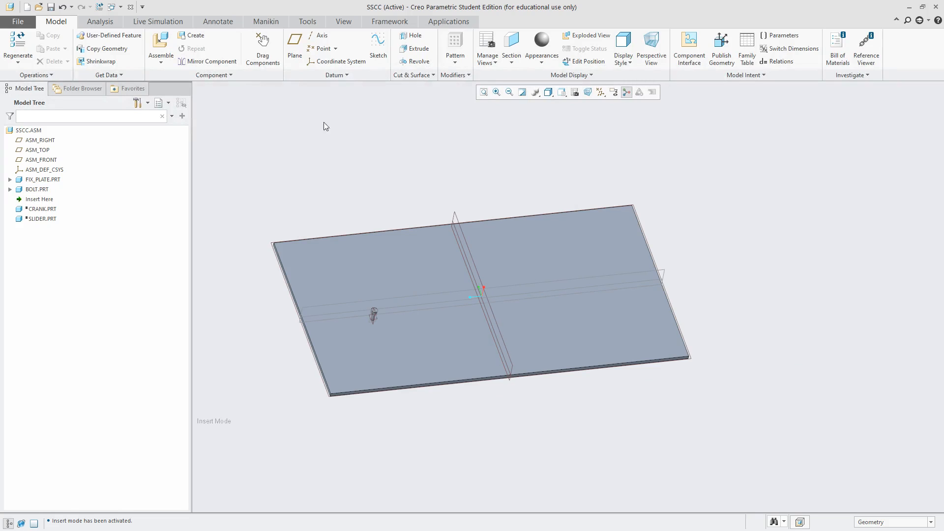
Step: Create a solid part named Bush from solid_part_mmks.prt and accept its placement without constraints
left_click(192, 35)
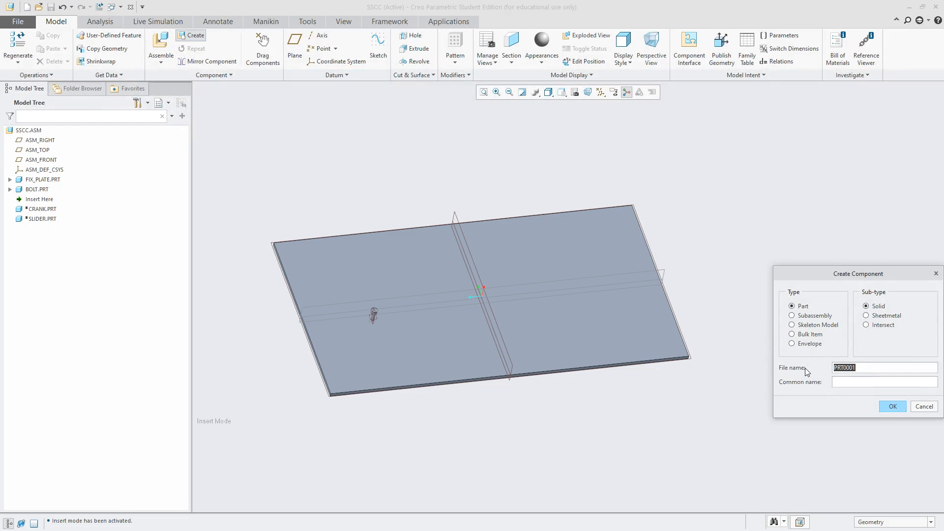
type("Bush")
left_click(892, 406)
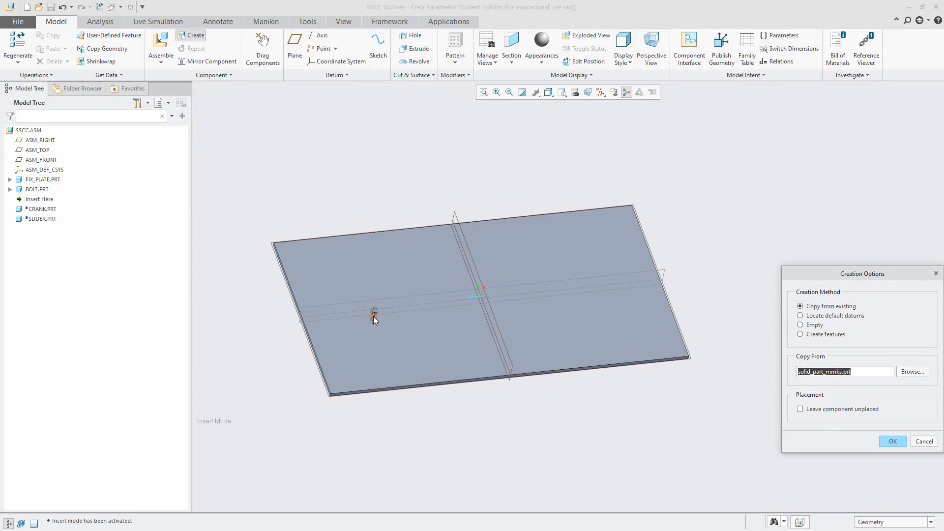
scroll(374, 320, "down", 10)
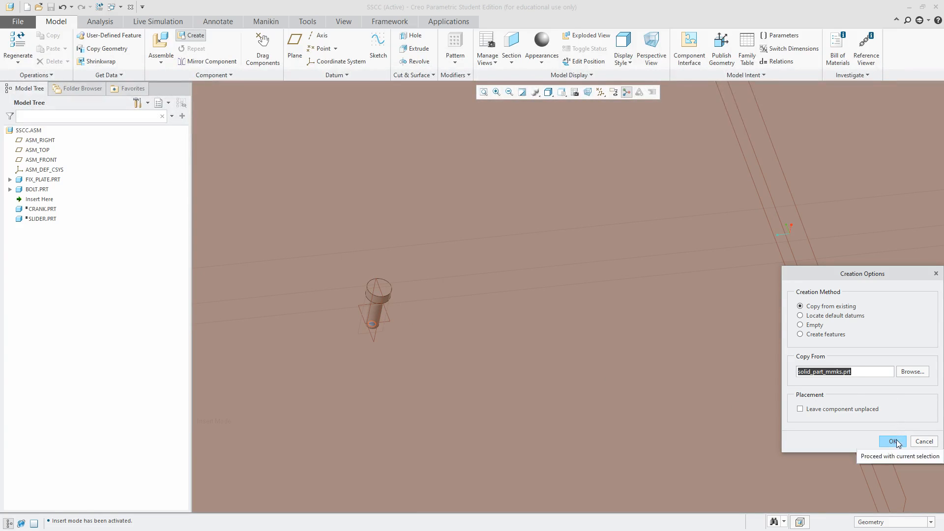
left_click(892, 441)
scroll(497, 329, "down", 4)
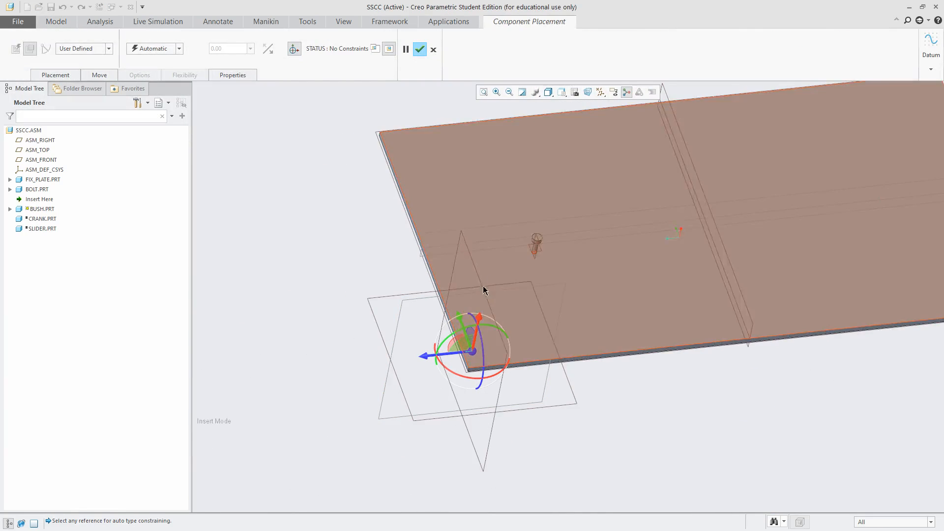
left_click(420, 50)
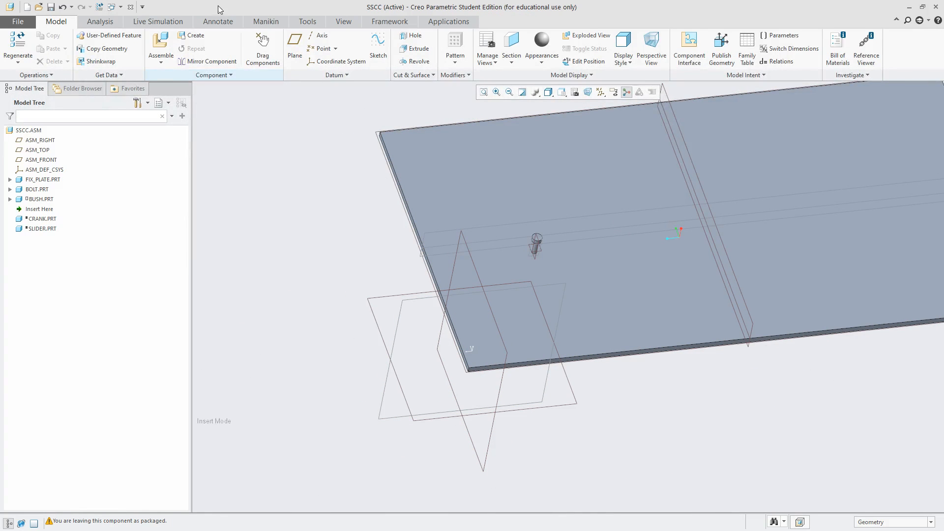
Step: Activate BUSH.PRT and start an Extrude sketch on its datum plane parallel to the plate
left_click(40, 200)
left_click(39, 167)
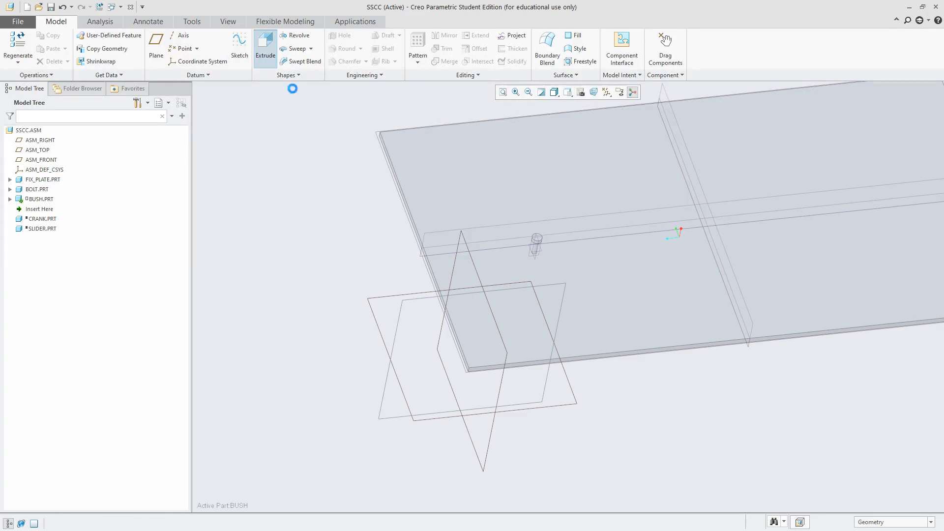
left_click(371, 312)
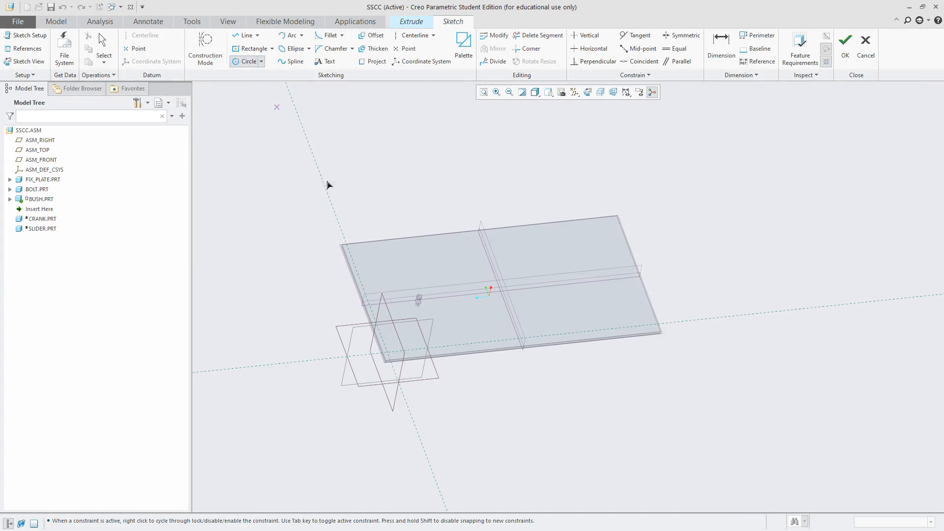
Step: Sketch two concentric circles about 35 mm and 65 mm in diameter, centred on the bush's origin
scroll(390, 400, "down", 5)
left_click(382, 254)
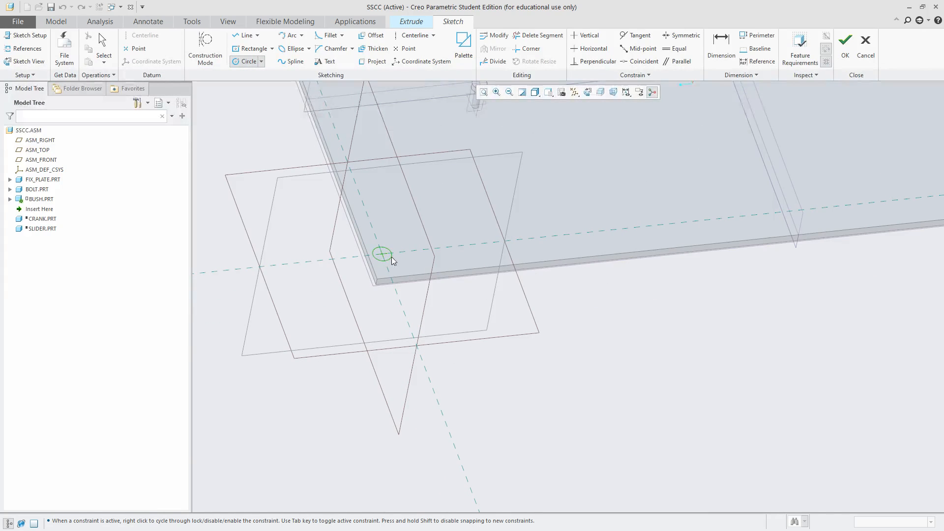
left_click(393, 260)
scroll(386, 239, "down", 4)
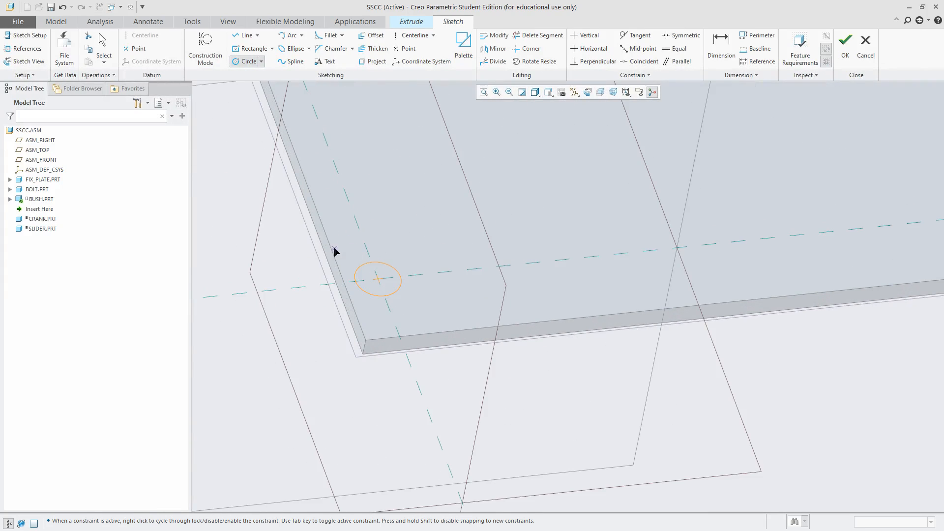
left_click(384, 281)
left_click(447, 251)
middle_click(447, 250)
Step: Set the bush's inner circle diameter to 15.1 mm and its outer circle diameter to 45 mm
double_click(330, 270)
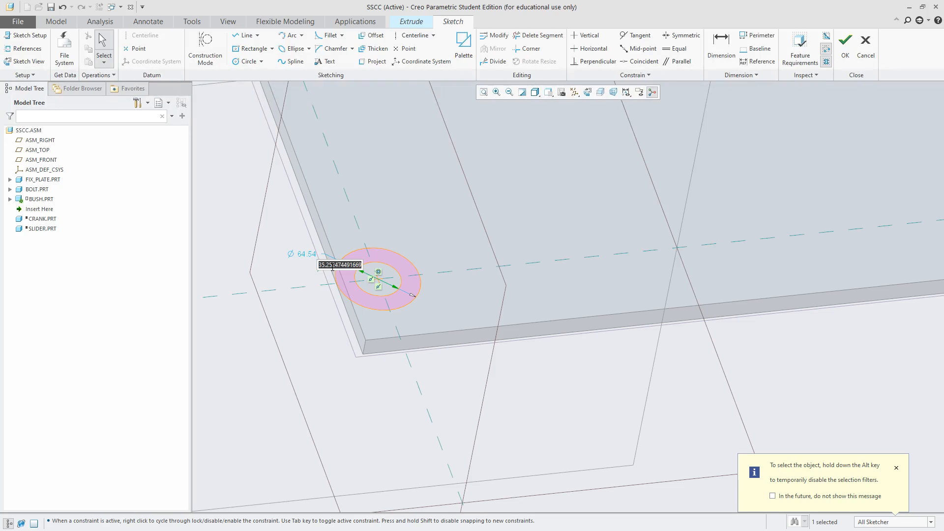
type("15.1")
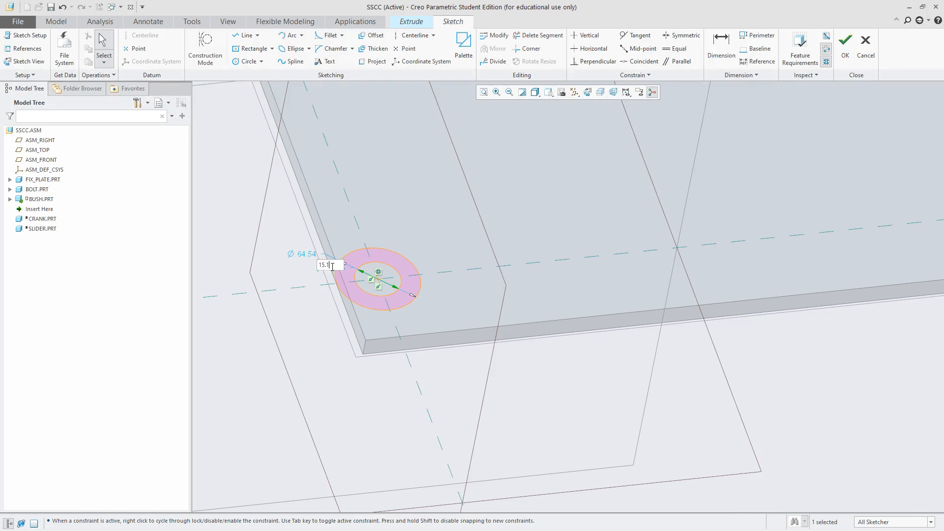
key("Return")
double_click(315, 254)
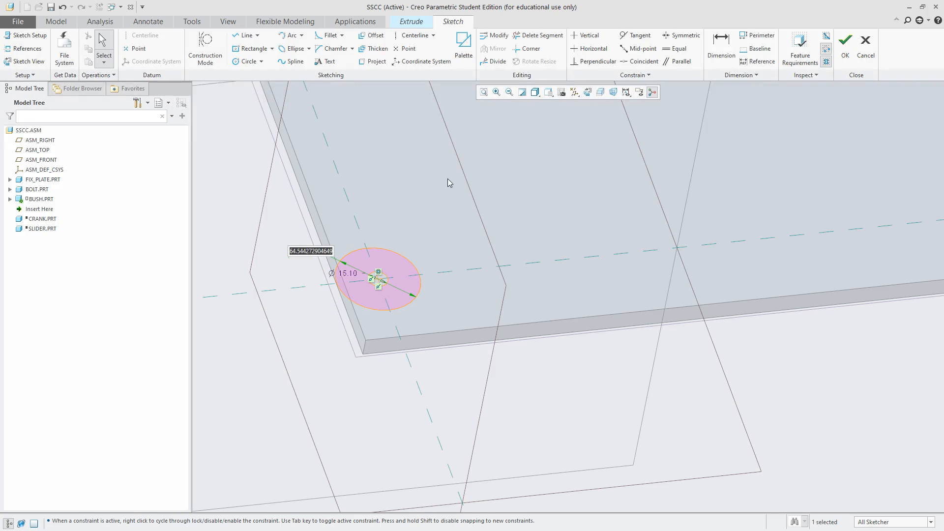
type("25")
key("Return")
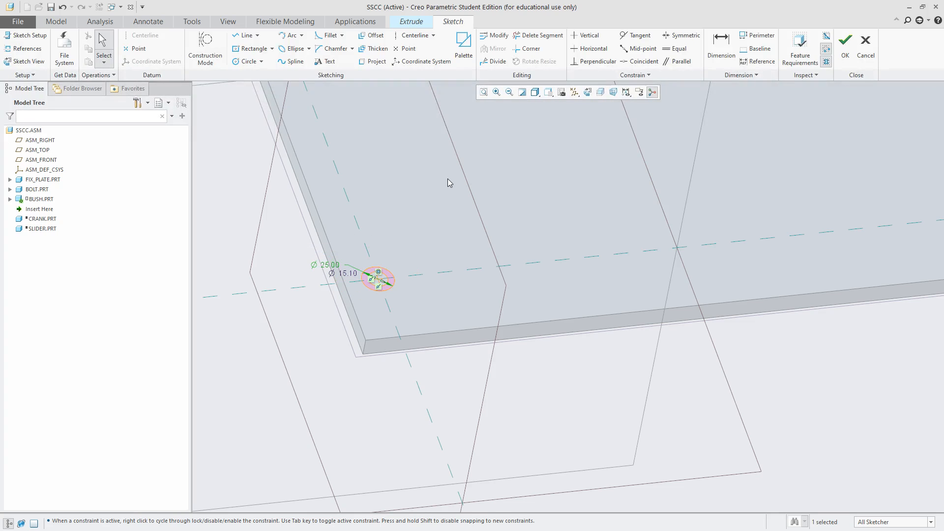
double_click(332, 270)
type("45")
key("Return")
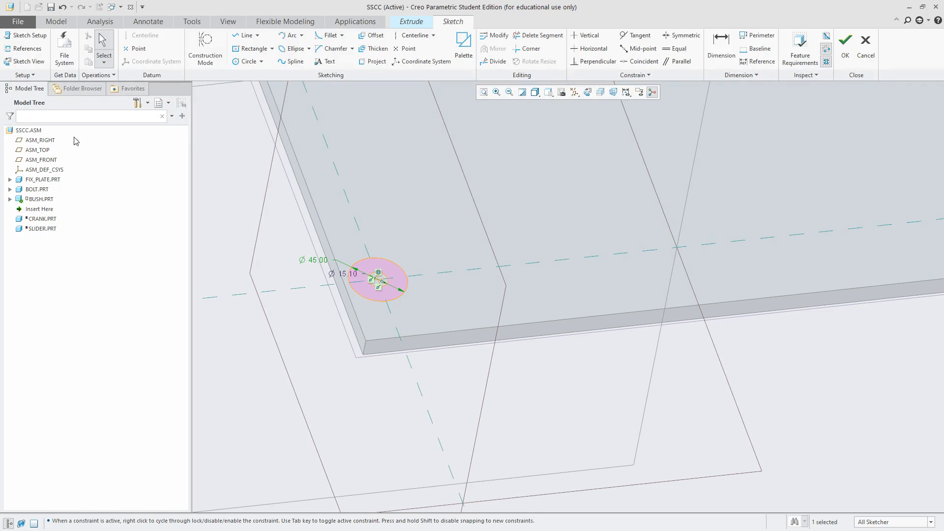
Step: Finish the bush sketch, extrude the ring to a depth of 13 mm and accept the feature
left_click(845, 47)
scroll(379, 366, "down", 5)
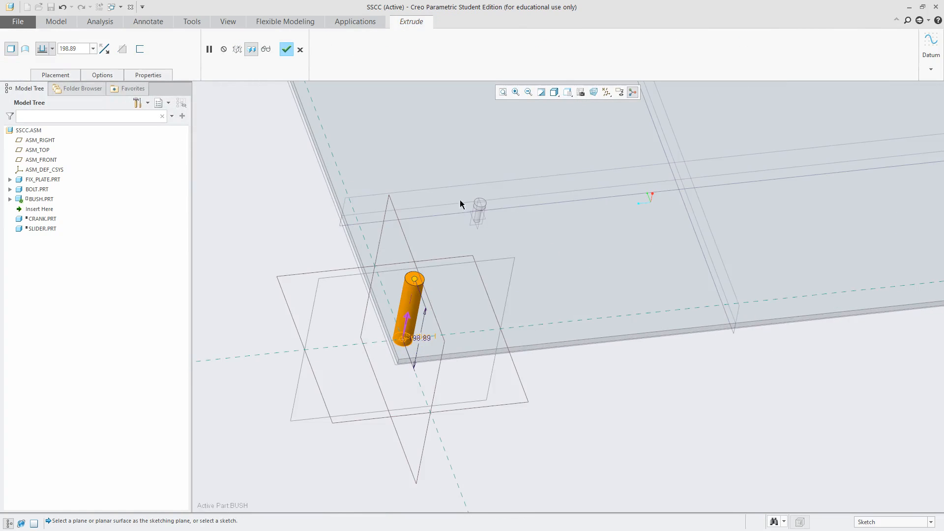
left_click(70, 46)
type("13")
key("Return")
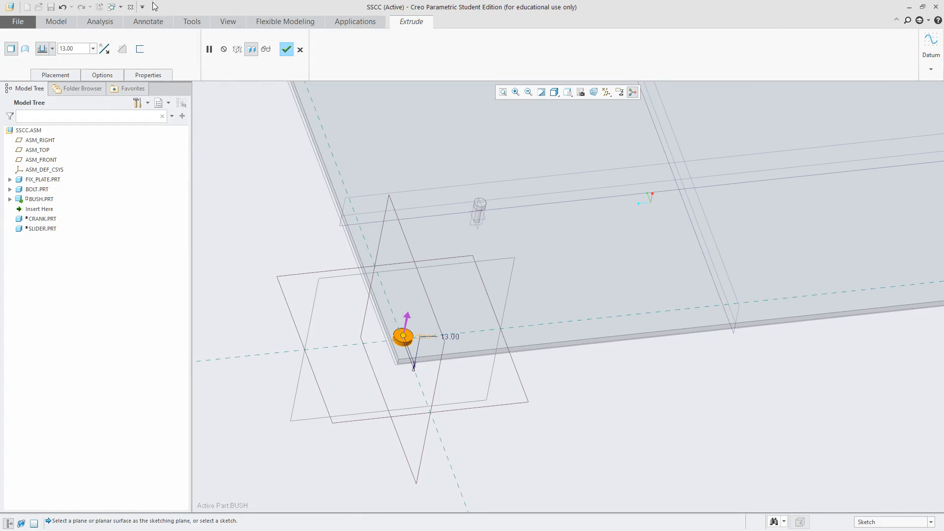
left_click(286, 48)
Step: Activate the top-level assembly SSCC.ASM
left_click(28, 130)
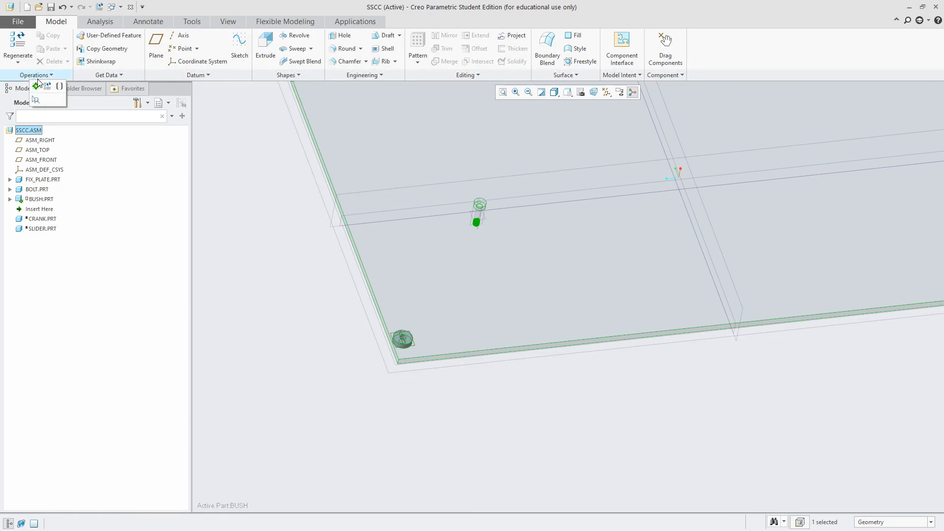
left_click(35, 75)
left_click(28, 108)
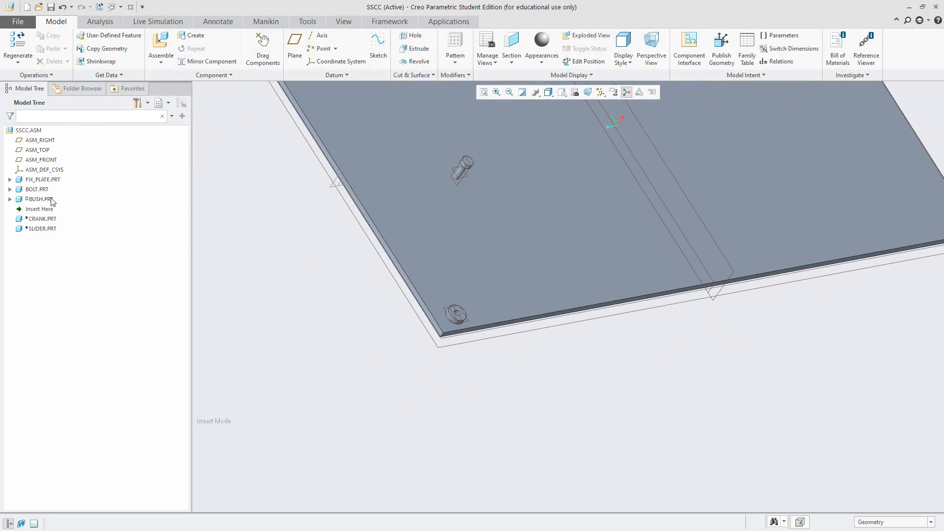
left_click(49, 199)
left_click(68, 153)
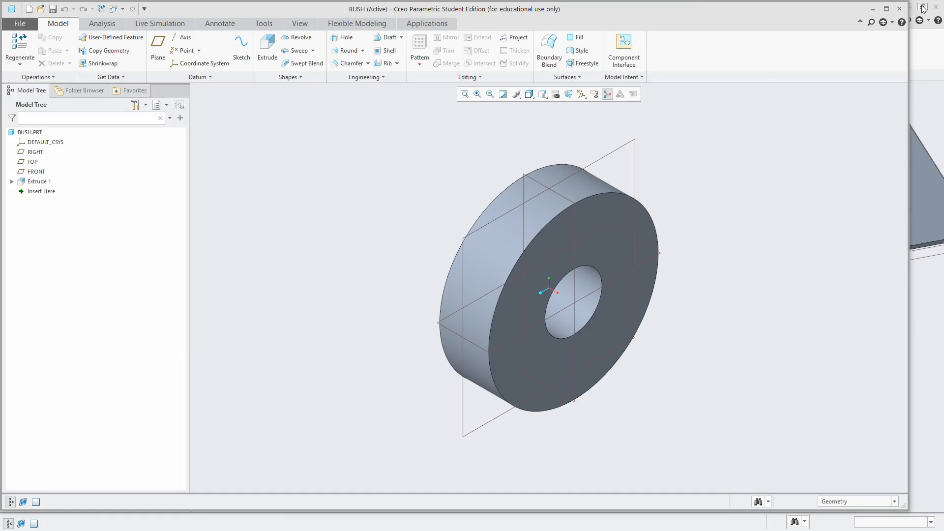
left_click(902, 7)
Step: Redefine the placement of BUSH.PRT, making the surface of its hole coincident with the bolt's cylindrical shank
left_click(42, 199)
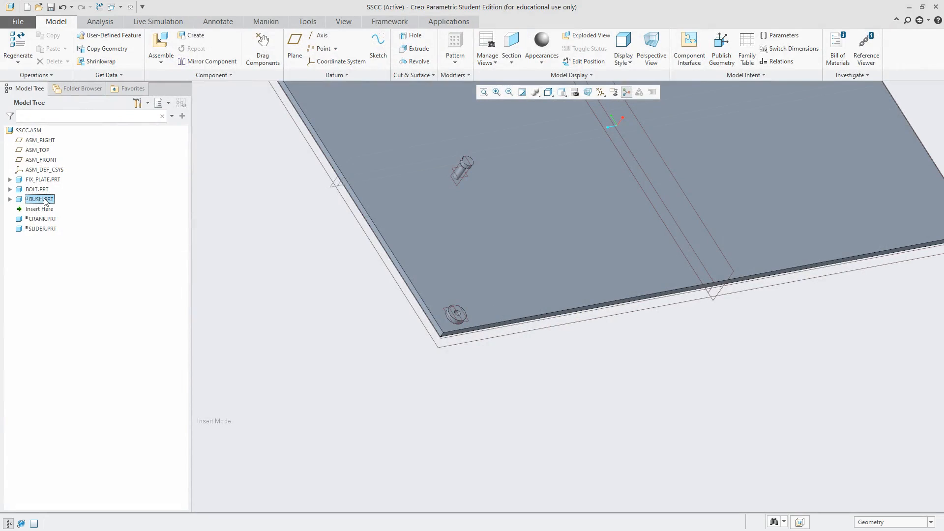
left_click(80, 153)
scroll(453, 315, "up", 5)
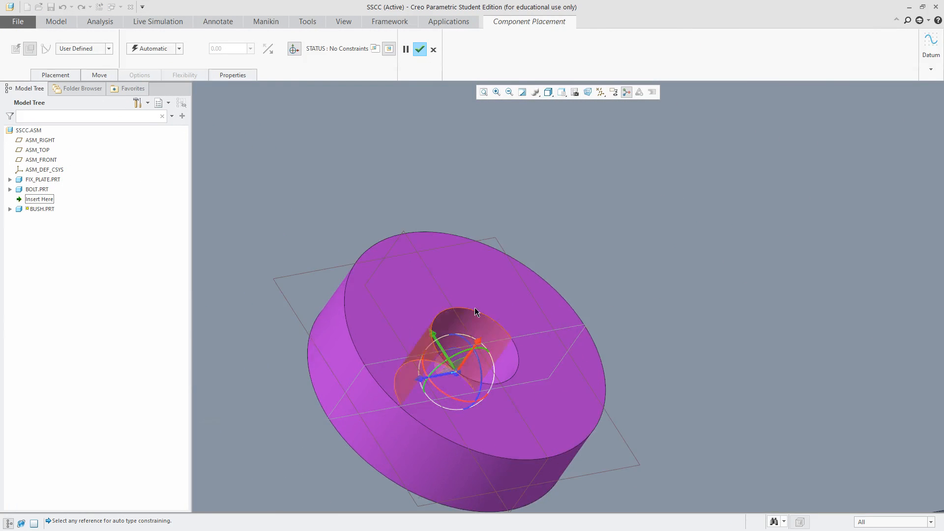
scroll(476, 353, "down", 6)
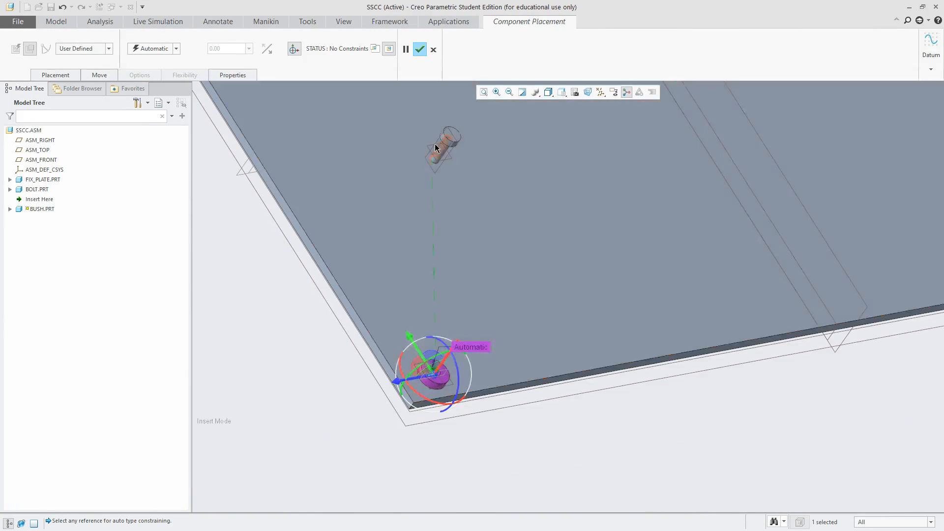
scroll(434, 144, "up", 3)
left_click(447, 193)
scroll(447, 193, "down", 3)
scroll(462, 166, "up", 6)
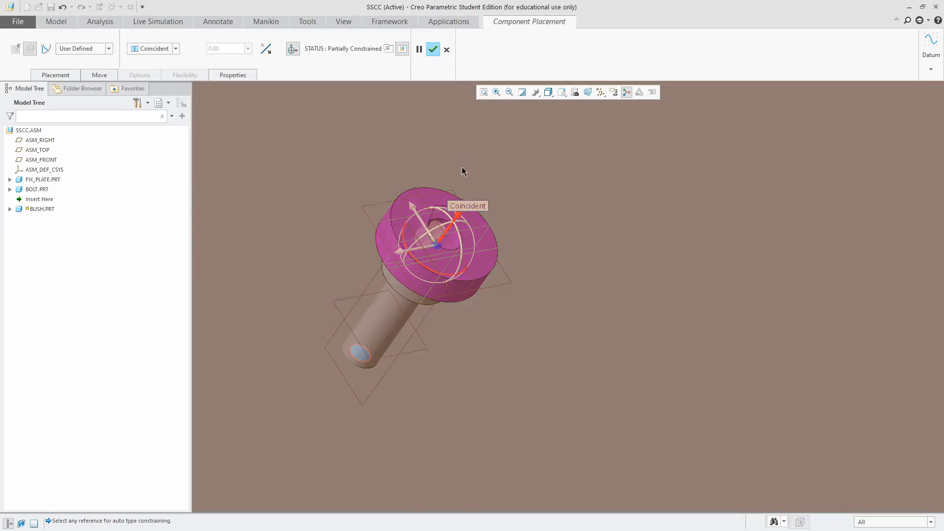
scroll(359, 241, "down", 3)
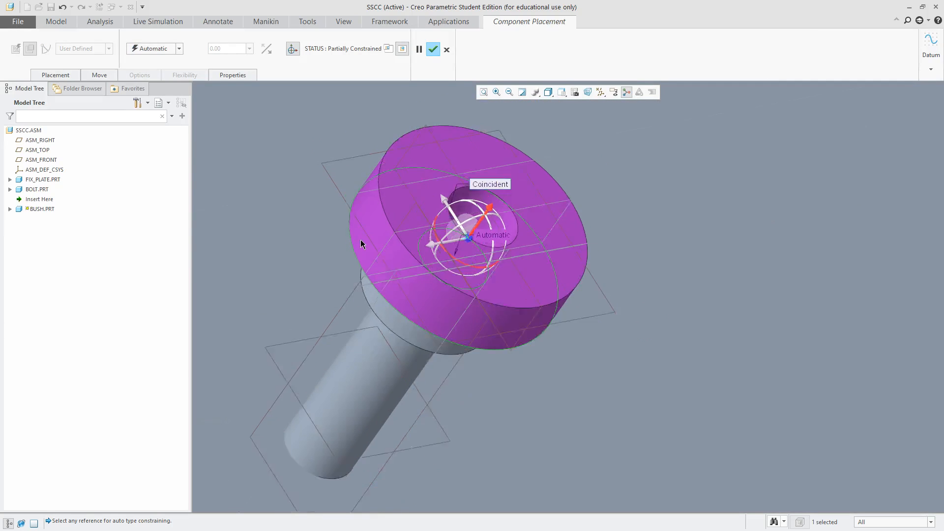
Step: Constrain the bush's end face as Coincident with the plate's face and accept the component placement
scroll(327, 374, "up", 1)
left_click(327, 375)
scroll(297, 280, "down", 3)
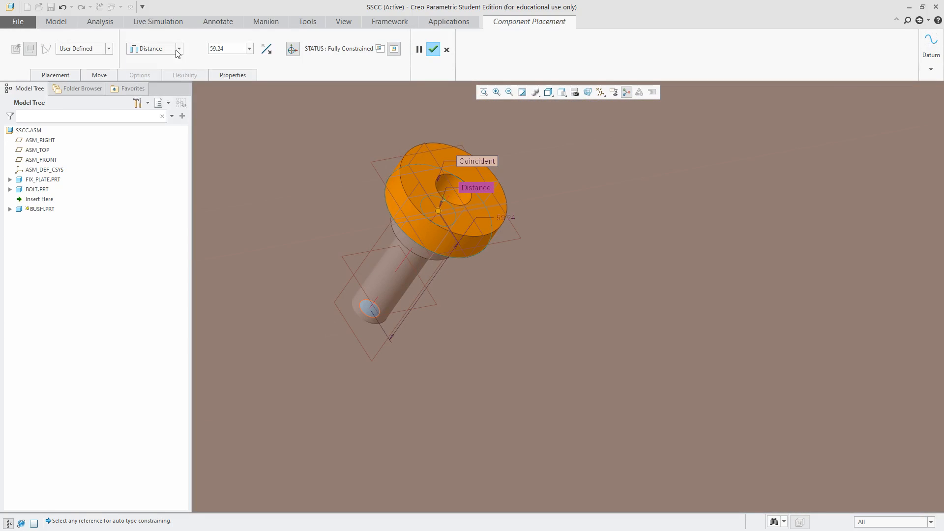
left_click(179, 48)
left_click(148, 82)
scroll(448, 257, "down", 3)
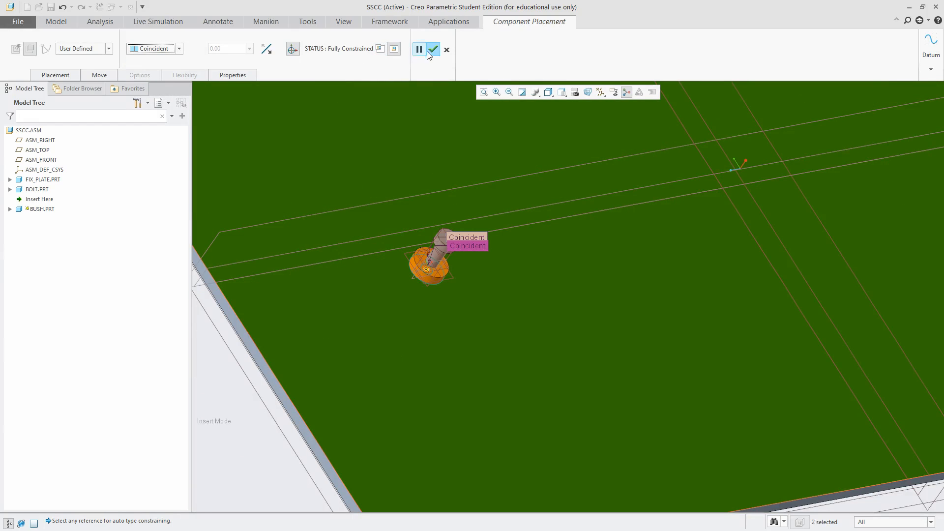
left_click(433, 49)
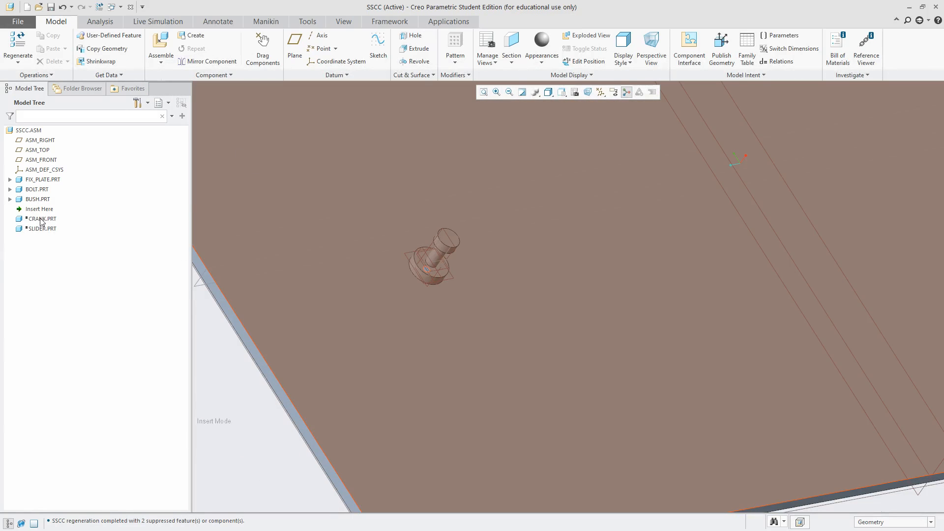
Step: Move the insertion point below CRANK.PRT and measure the distance between the crank's side face and the bush's facing end face
left_click_drag(40, 209, 37, 224)
middle_click_drag(253, 385, 290, 341)
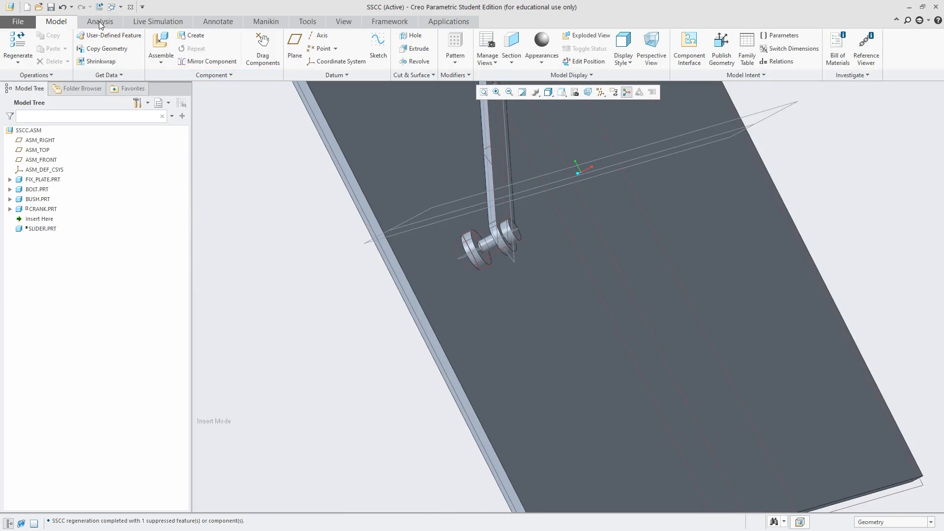
left_click(99, 21)
left_click(286, 51)
left_click(298, 85)
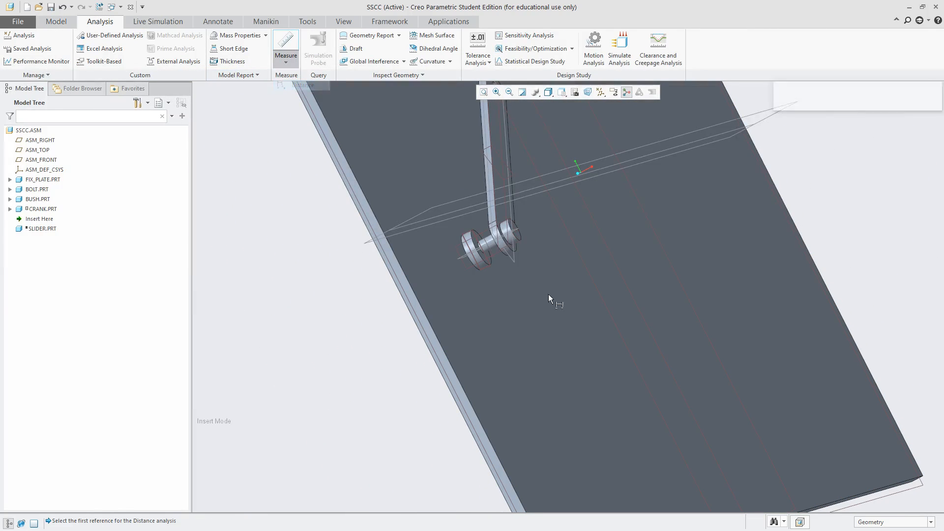
scroll(489, 217, "down", 8)
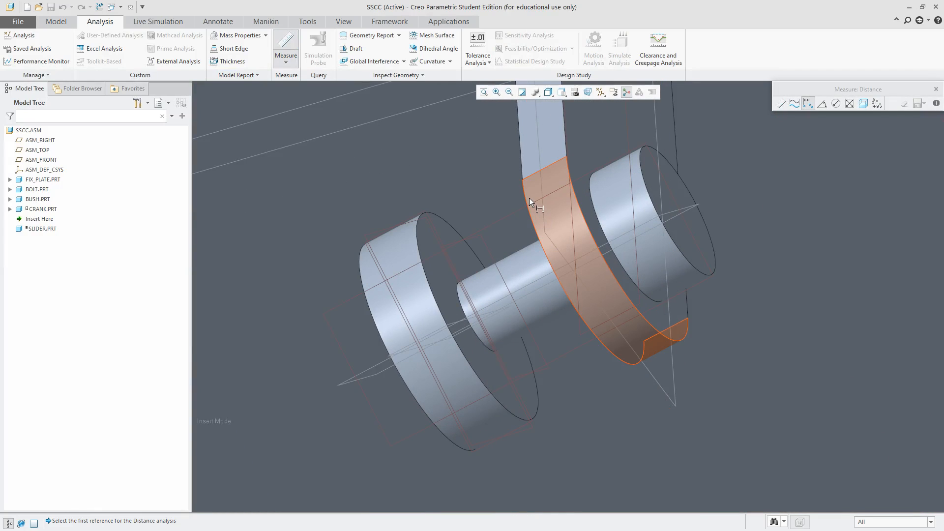
left_click(529, 198)
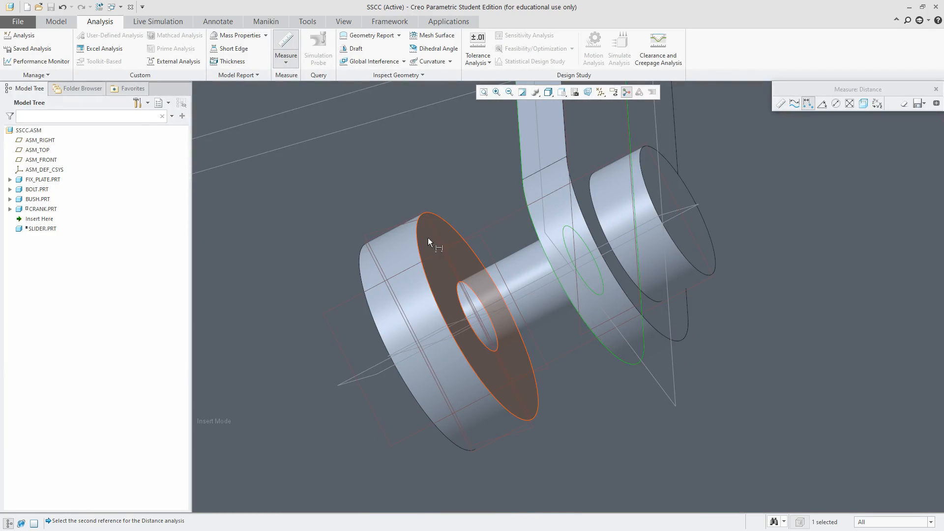
left_click(428, 237)
left_click(935, 89)
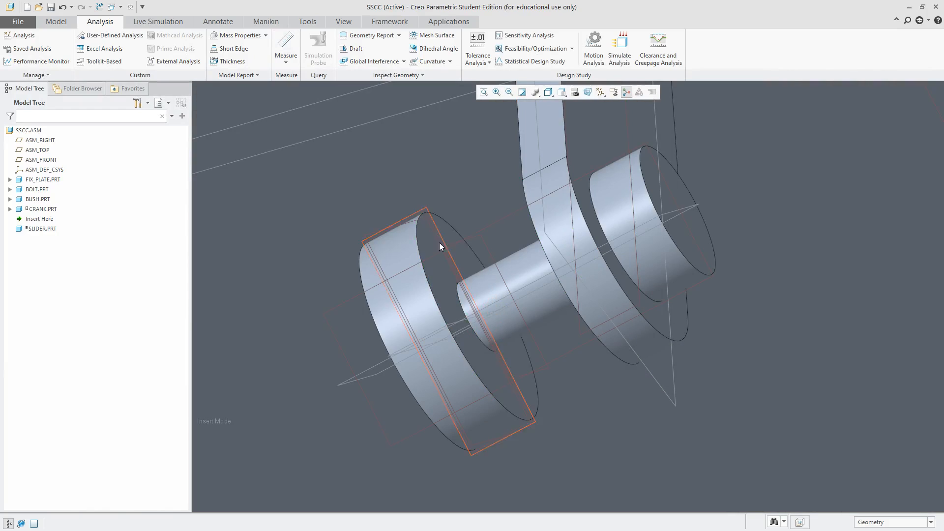
Step: Select the bush's extrusion with the Feature selection filter and set its depth to 37 mm
left_click(412, 254)
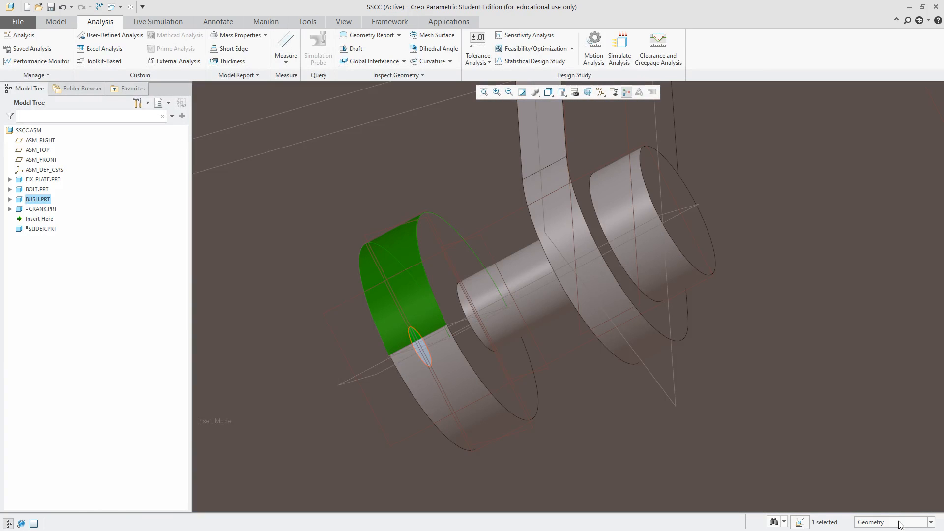
left_click(899, 521)
left_click(898, 513)
double_click(380, 247)
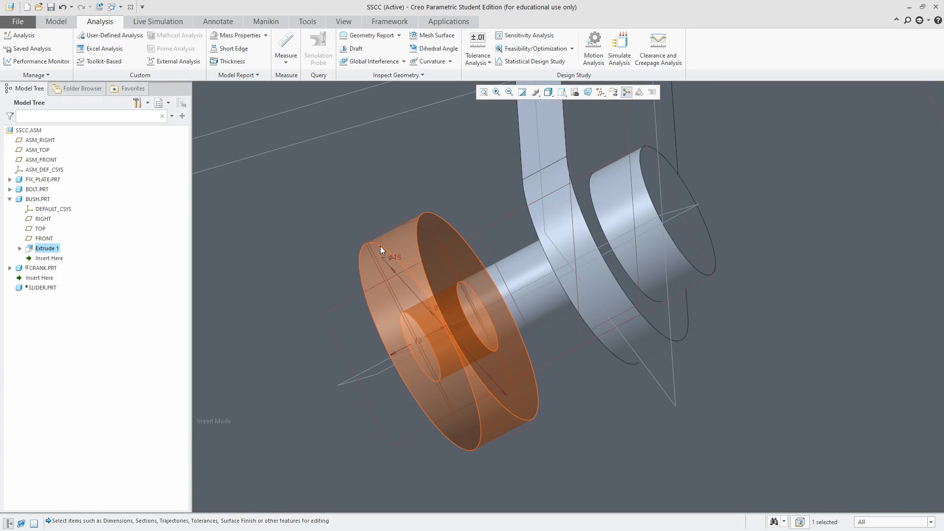
scroll(417, 291, "up", 2)
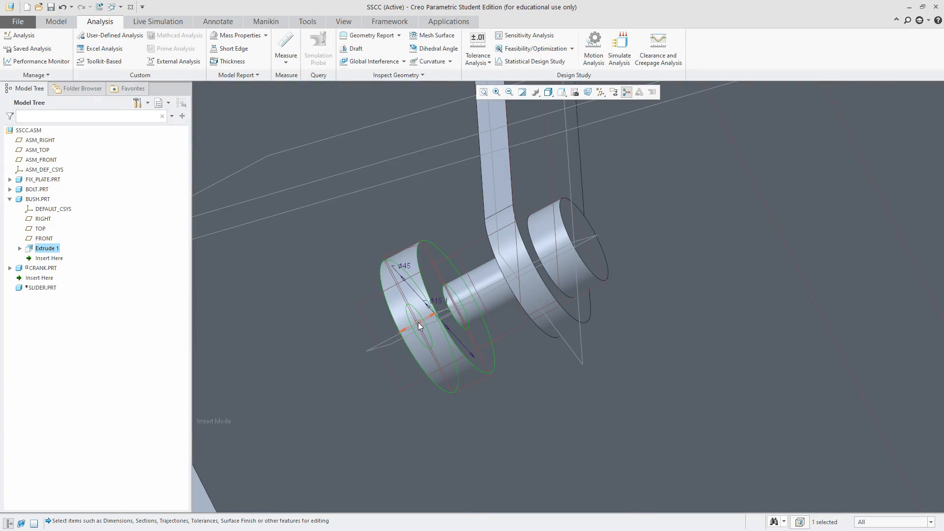
double_click(418, 325)
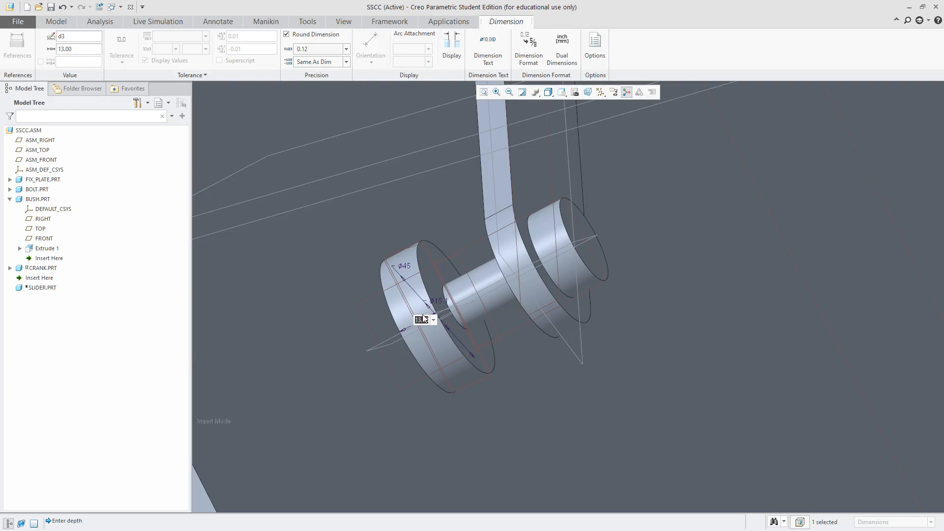
type("37")
key("Return")
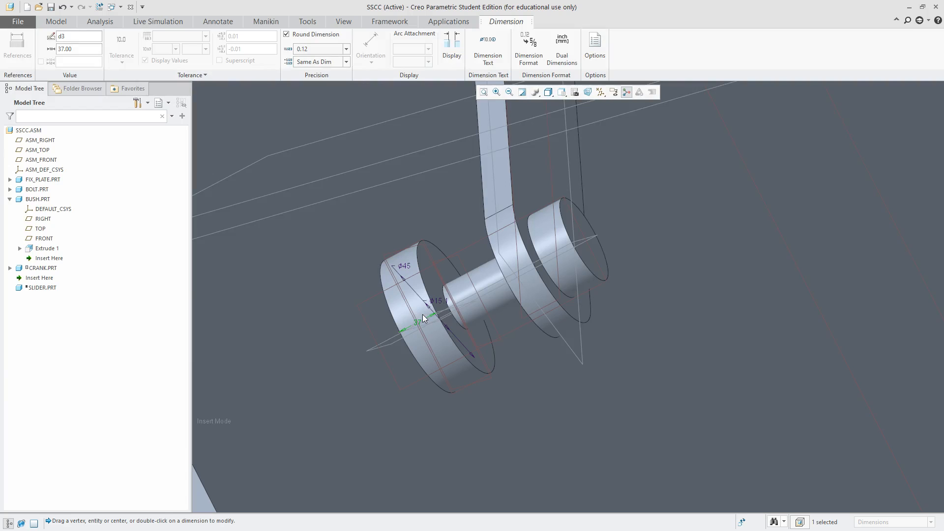
left_click(496, 329)
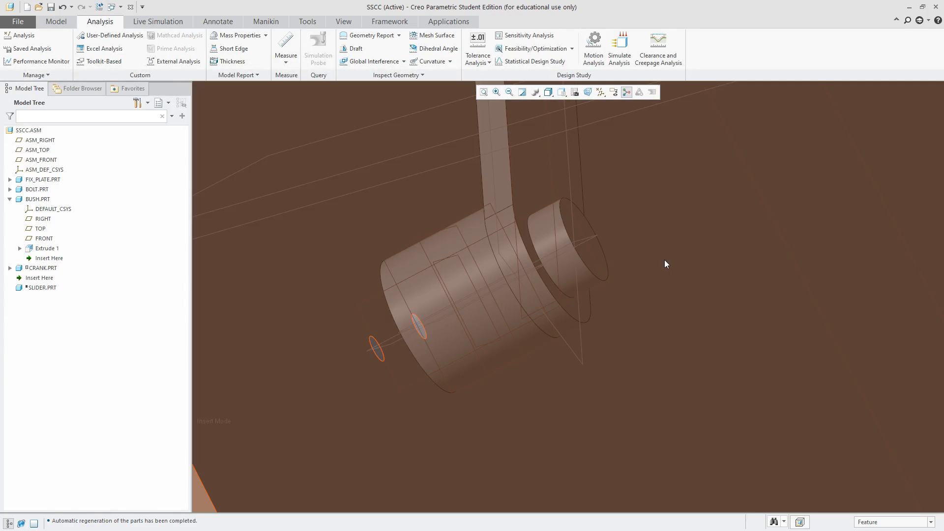
Step: Regenerate SSCC.ASM and set the selection filter back to Geometry
scroll(664, 259, "down", 8)
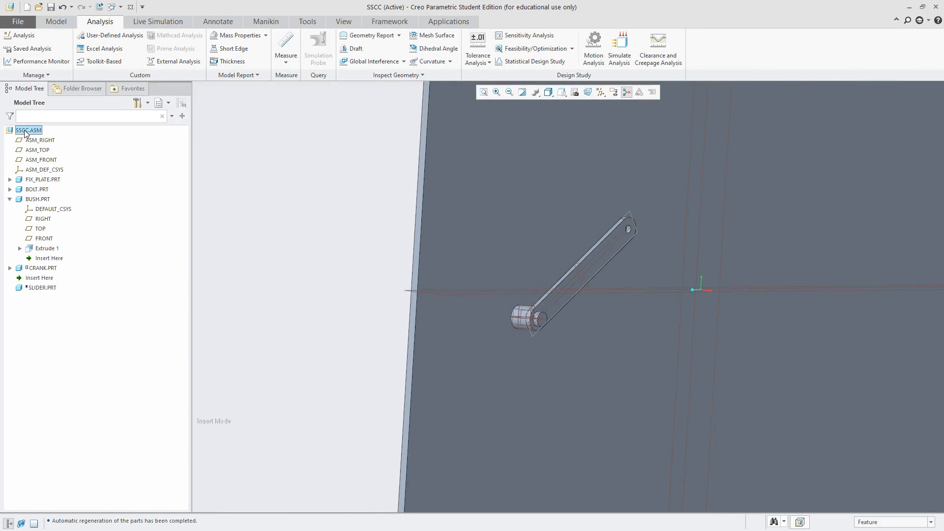
left_click(26, 132)
left_click(30, 87)
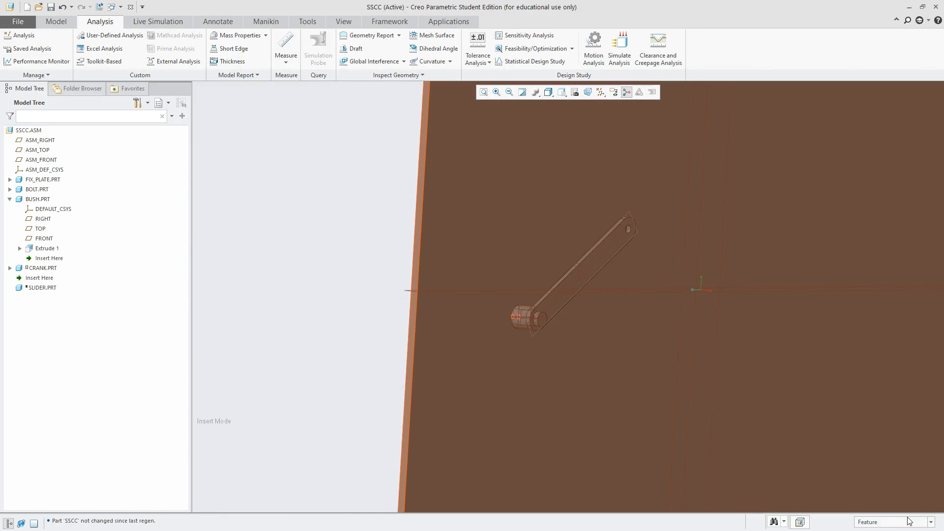
left_click(908, 522)
left_click(877, 429)
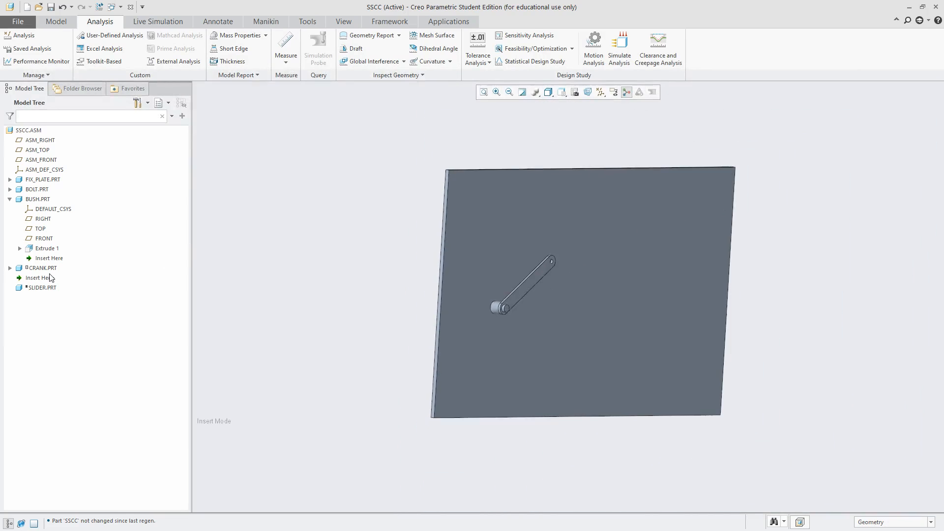
Step: Move the insertion point below SLIDER.PRT to view the slider beside the plate, and return it above SLIDER.PRT
left_click_drag(50, 278, 46, 290)
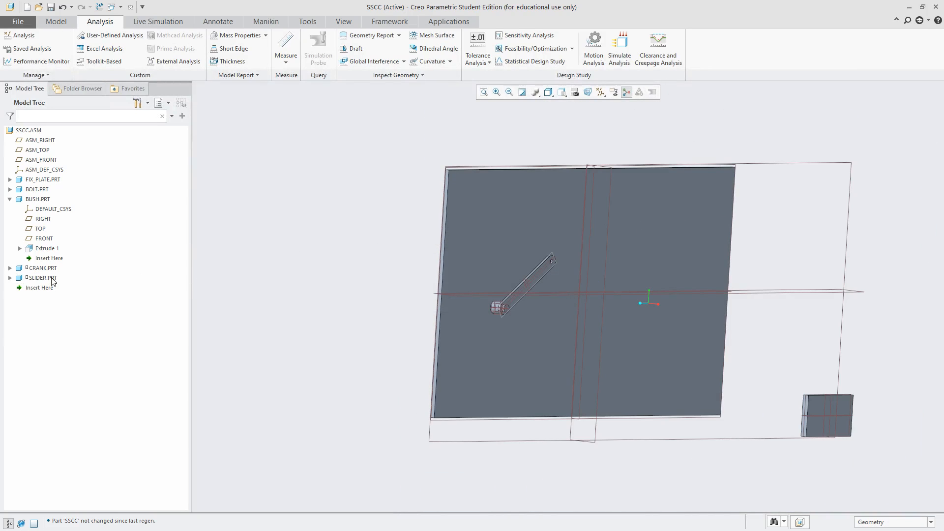
middle_click_drag(457, 362, 582, 316)
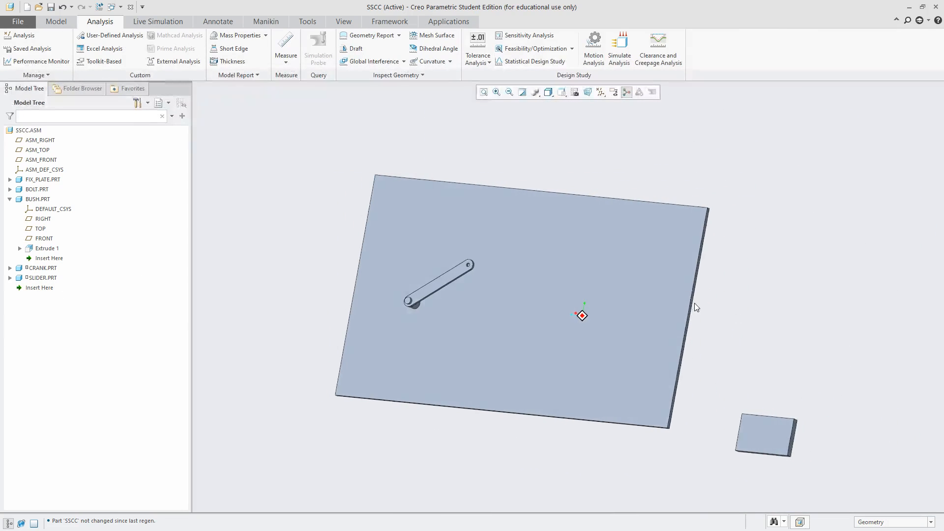
mouse_move(695, 304)
middle_mouse_down()
mouse_move(630, 373)
mouse_move(653, 380)
mouse_move(736, 340)
mouse_move(738, 298)
middle_mouse_up()
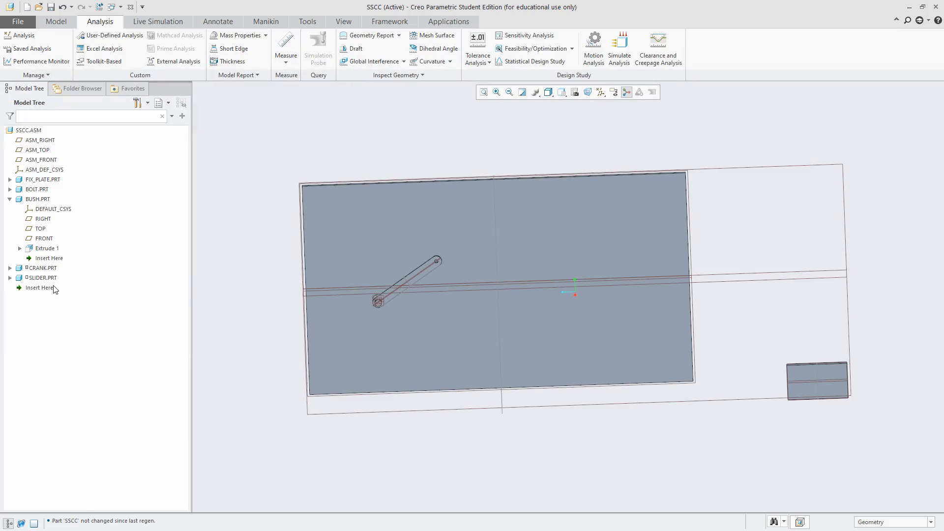
left_click_drag(49, 288, 50, 276)
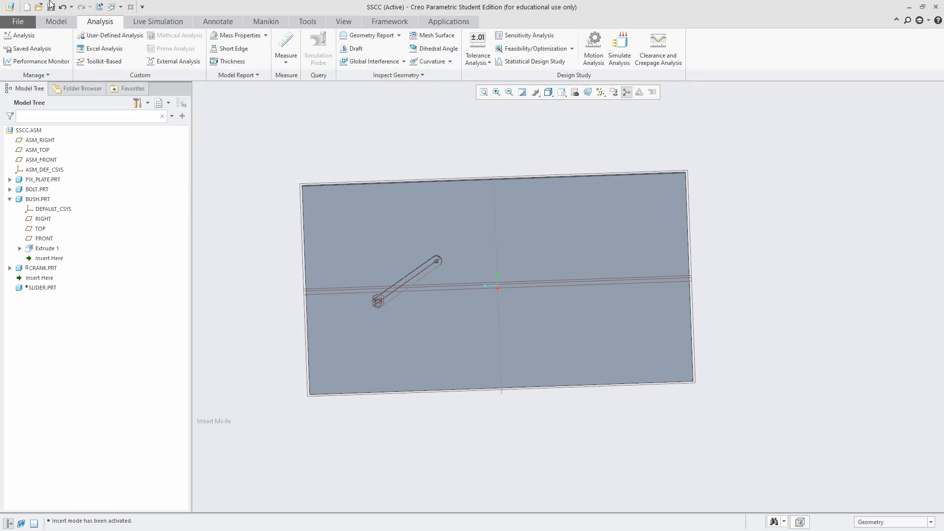
Step: Create a solid part component named Slider_case, copied from the solid_part_mmks.prt template
left_click(56, 21)
left_click(192, 34)
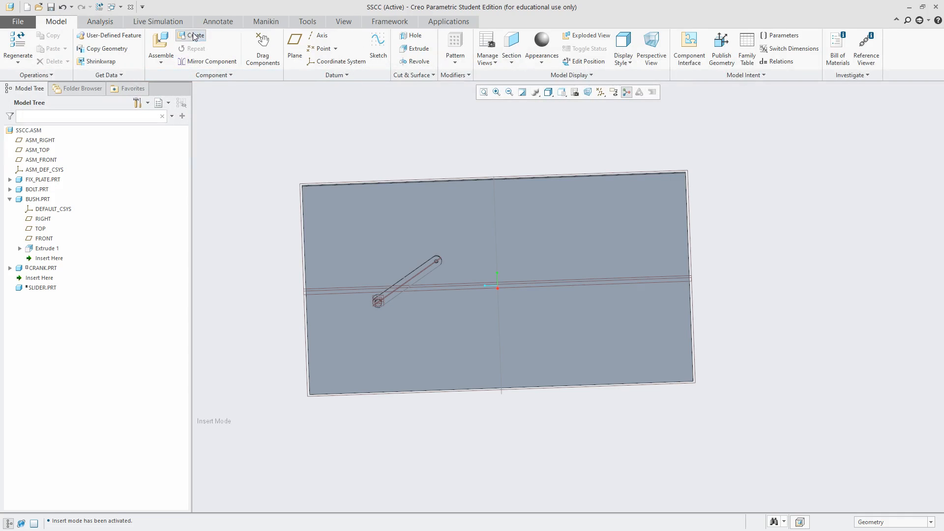
type("S")
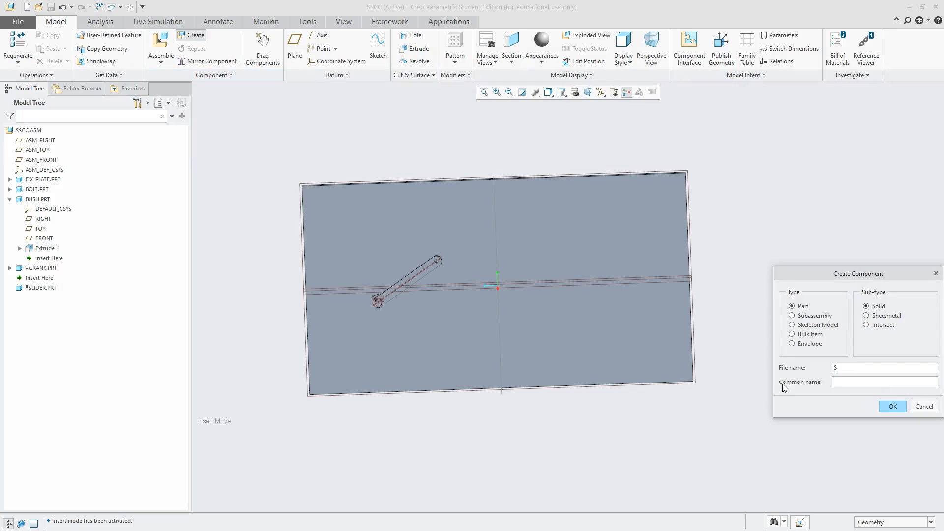
type("lider_case")
left_click(903, 407)
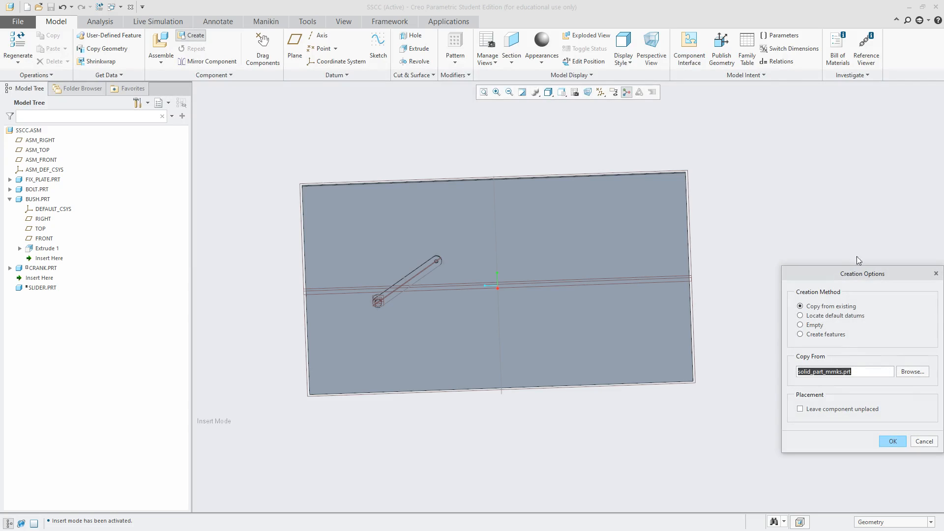
left_click(900, 443)
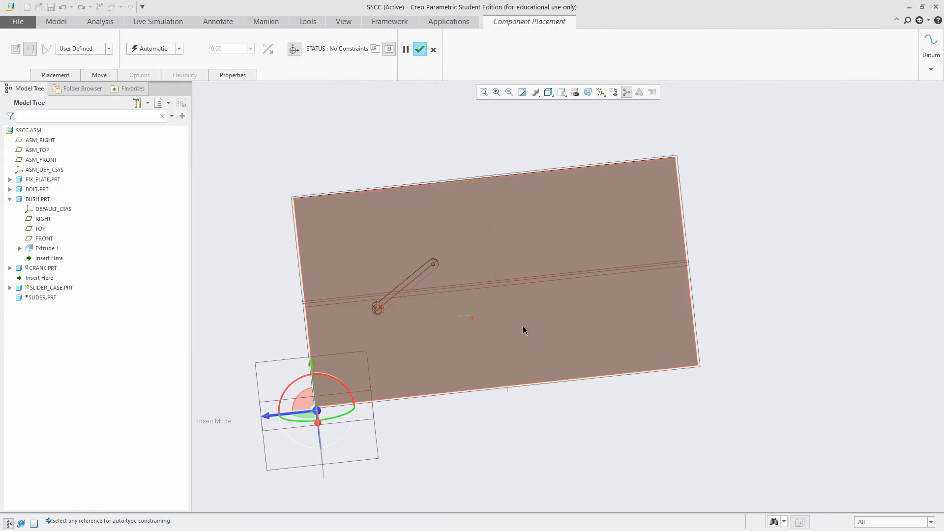
Step: Place SLIDER_CASE.PRT without constraints in the free space beside the plate and move the insertion point below SLIDER.PRT
left_click_drag(293, 407, 815, 276)
left_click(419, 49)
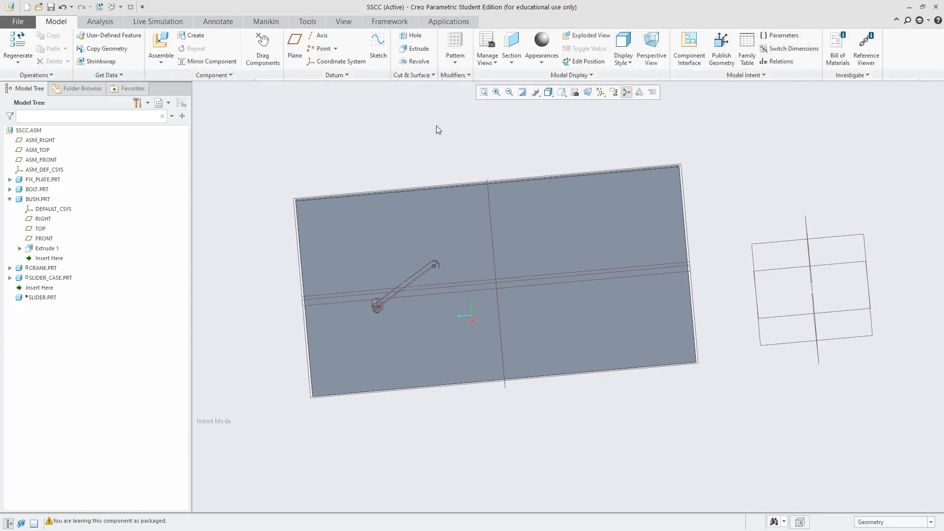
middle_click_drag(750, 136, 765, 165)
middle_click_drag(691, 165, 686, 196)
left_click_drag(47, 288, 49, 301)
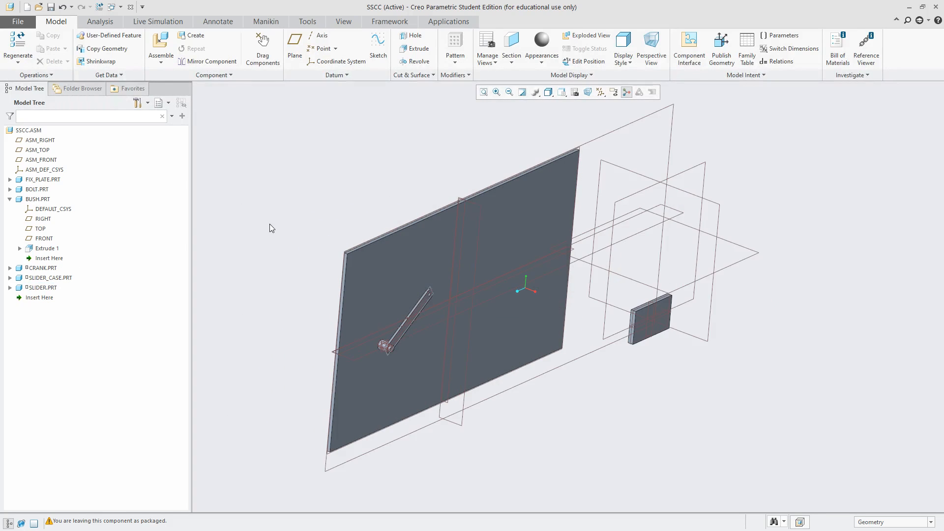
Step: Measure the length of one short side edge on the front face of SLIDER.PRT
middle_click_drag(274, 222, 215, 270)
left_click(46, 289)
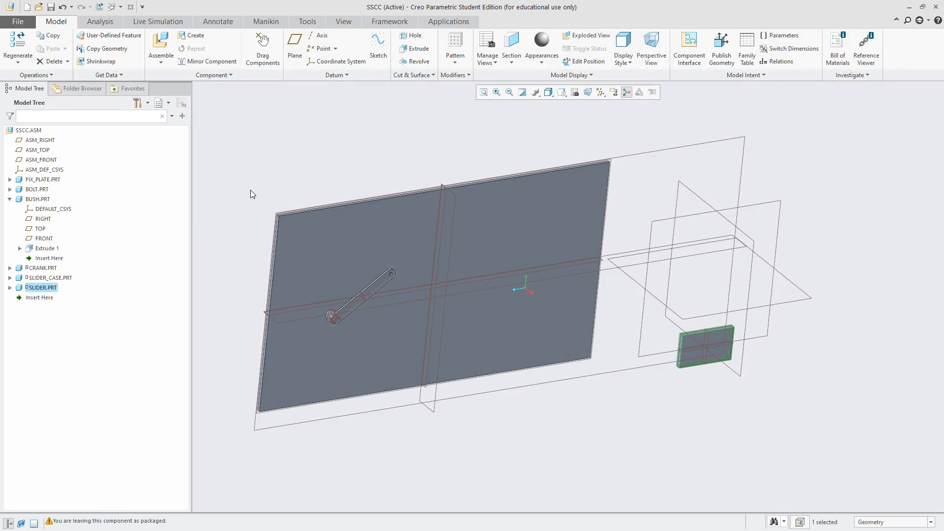
left_click(305, 135)
left_click(100, 23)
left_click(285, 57)
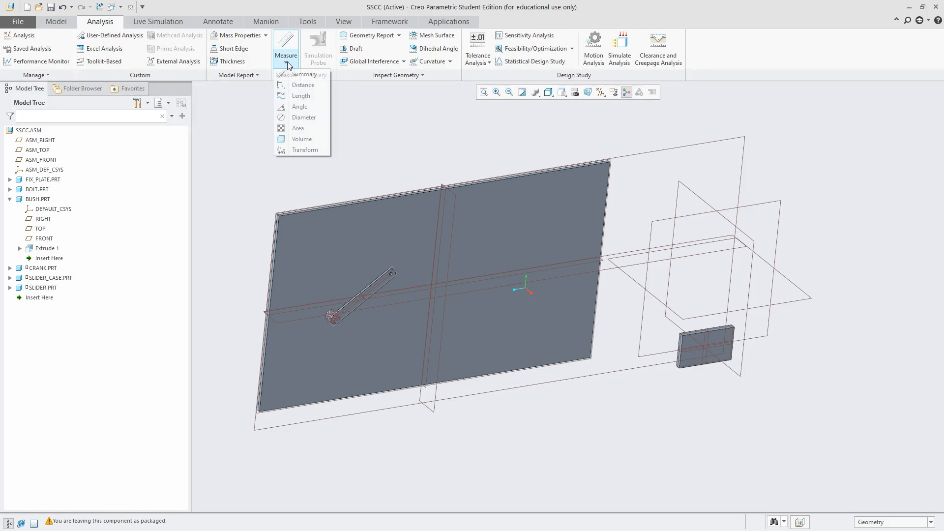
left_click(298, 95)
scroll(733, 344, "up", 5)
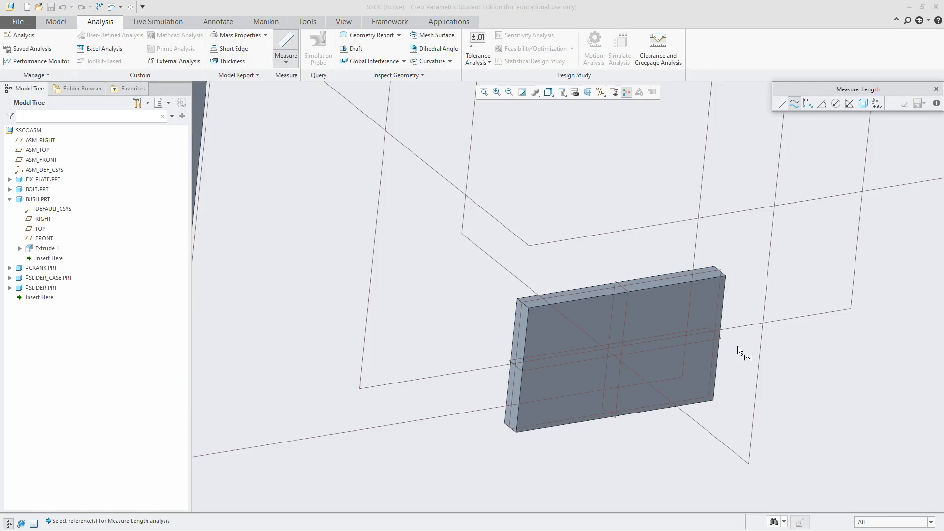
left_click(727, 296)
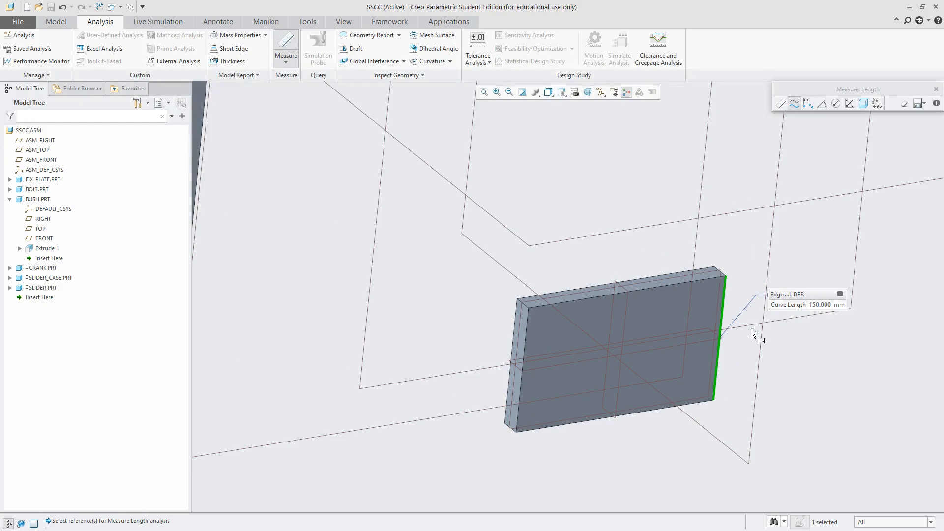
scroll(771, 329, "down", 5)
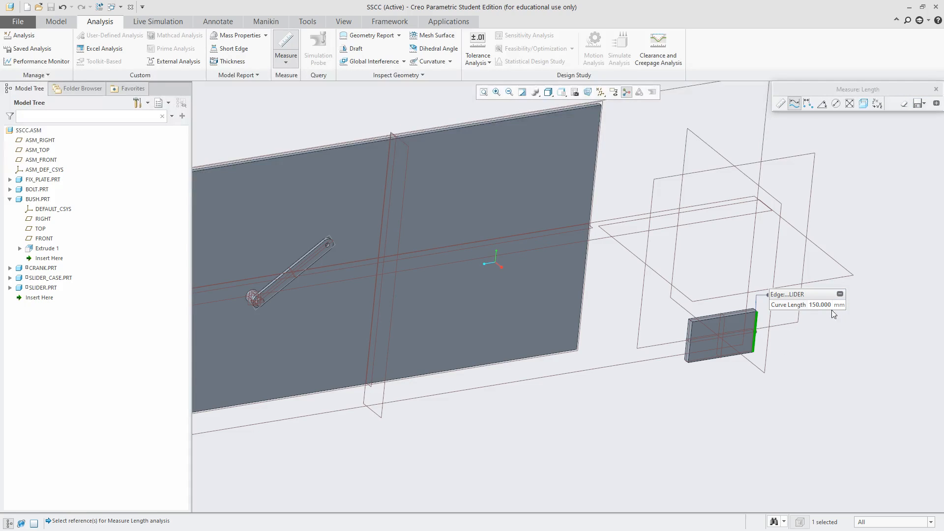
left_click(935, 89)
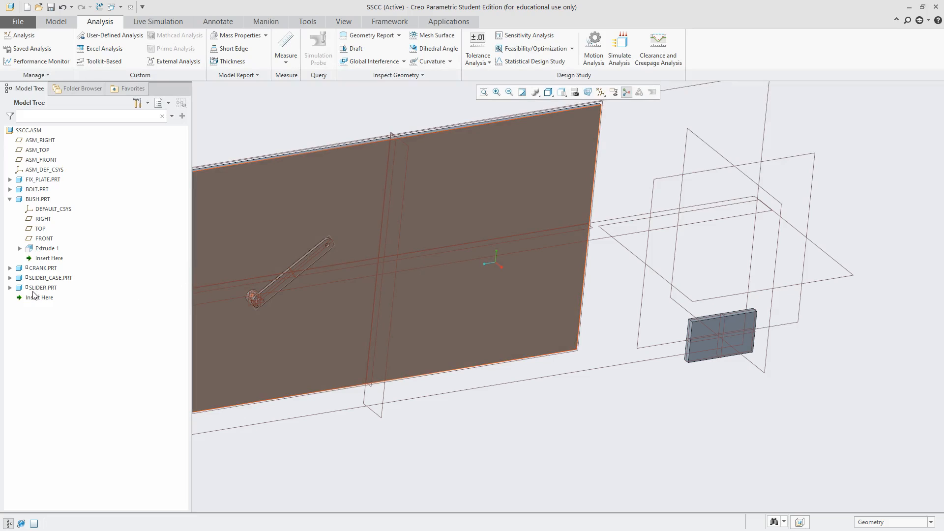
Step: Move the insertion point above SLIDER.PRT
left_click_drag(39, 297, 42, 280)
left_click(65, 278)
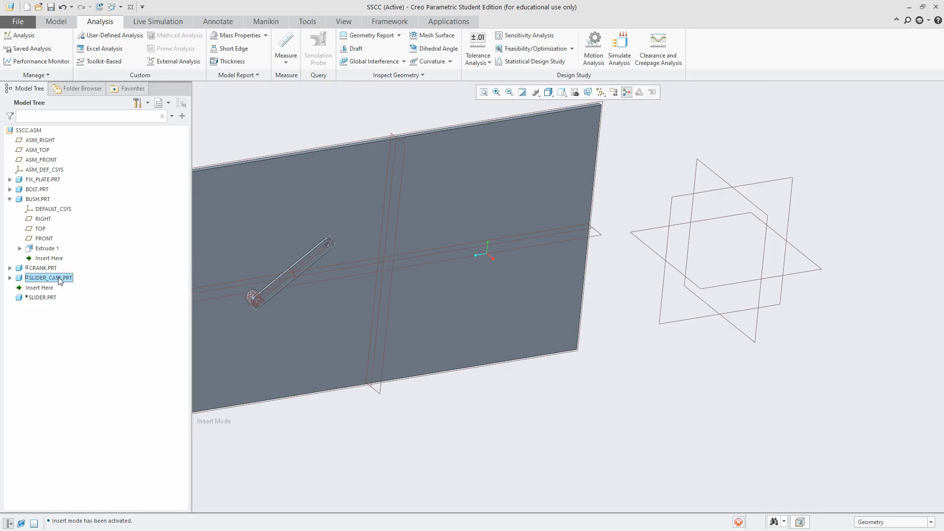
left_click(88, 231)
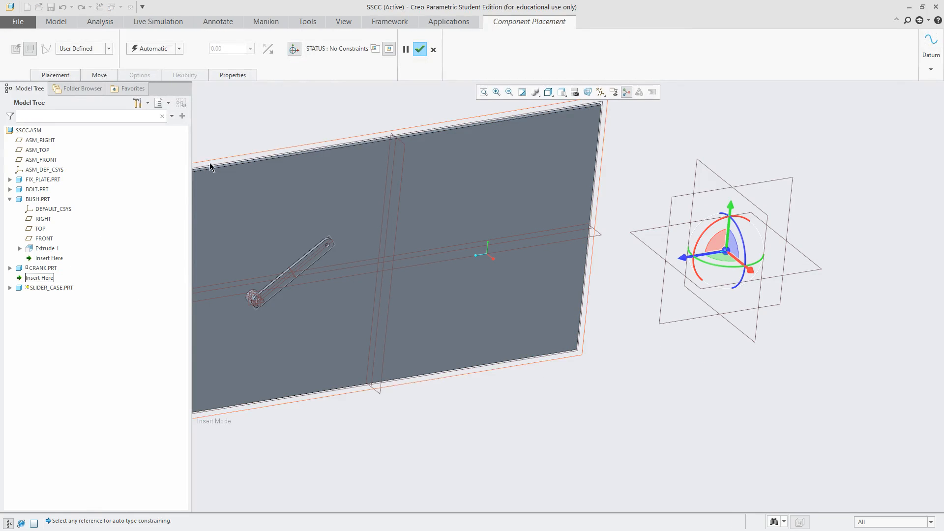
left_click(423, 49)
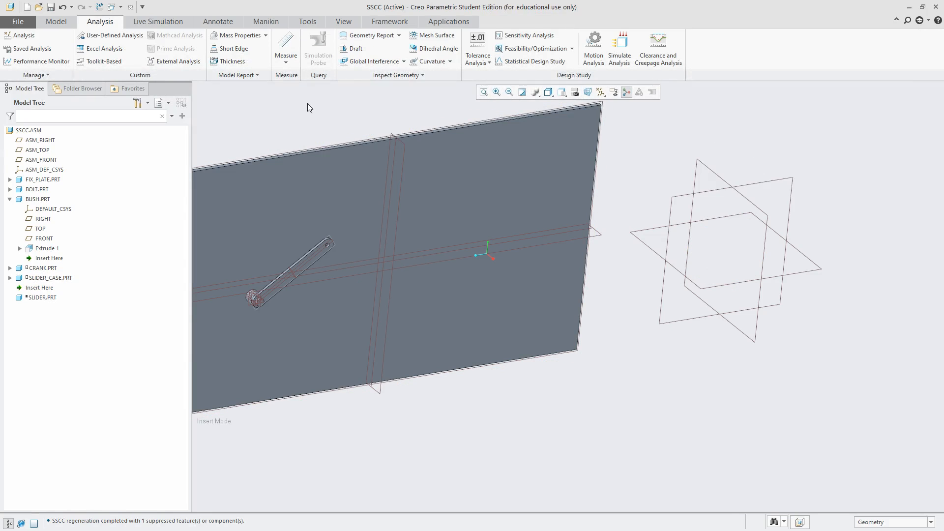
left_click(42, 269)
left_click(46, 234)
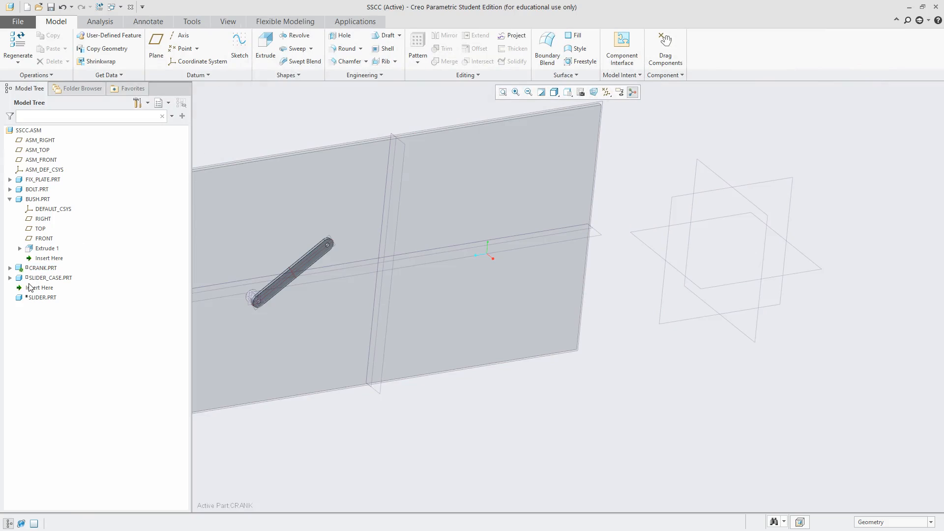
Step: Activate SLIDER_CASE.PRT, start an extrude sketch on its RIGHT datum plane and orient the view to the sketch
left_click(46, 278)
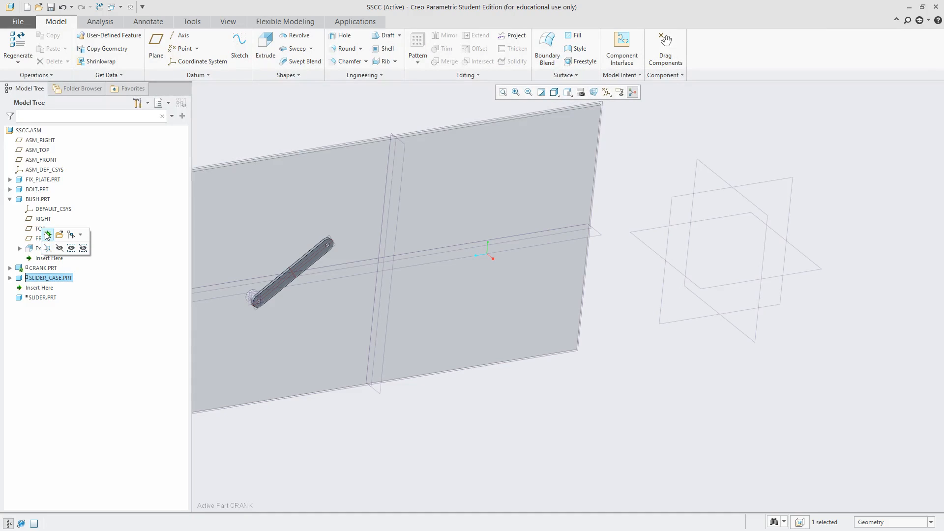
left_click(47, 235)
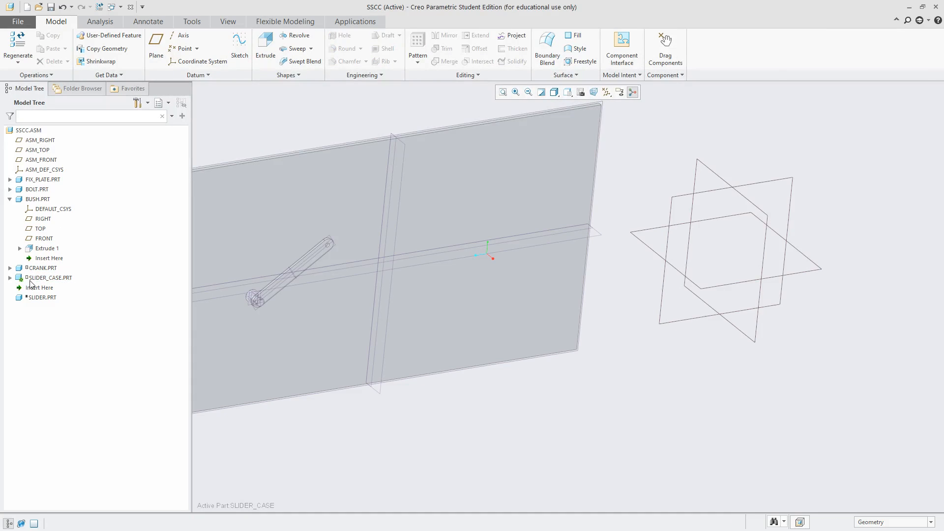
left_click(266, 44)
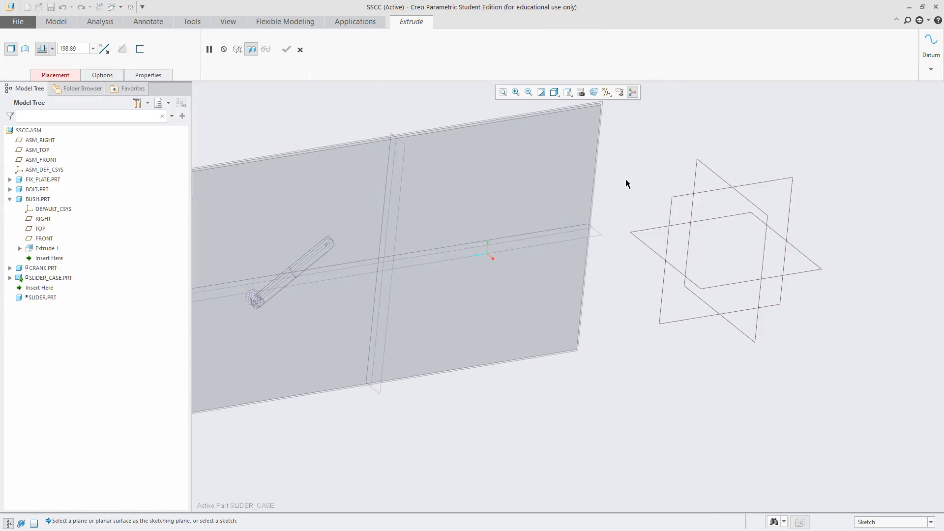
left_click(673, 203)
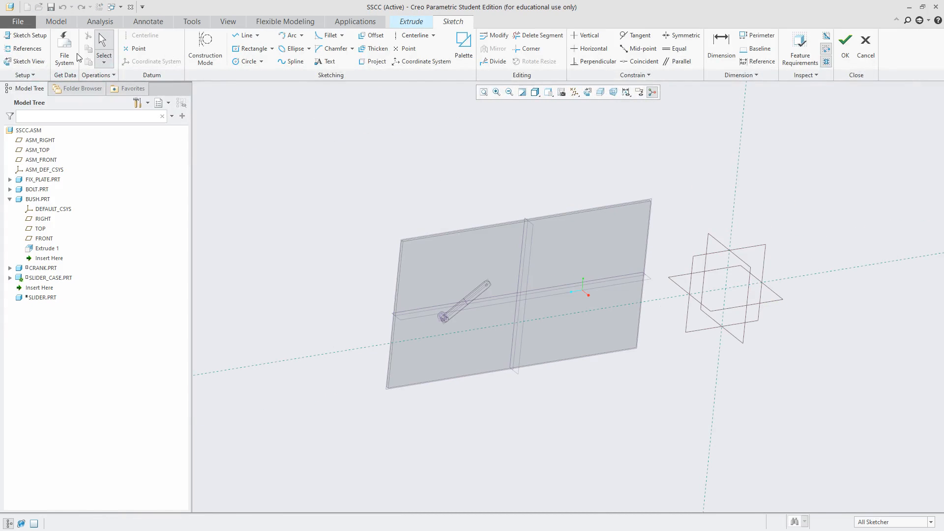
left_click(25, 48)
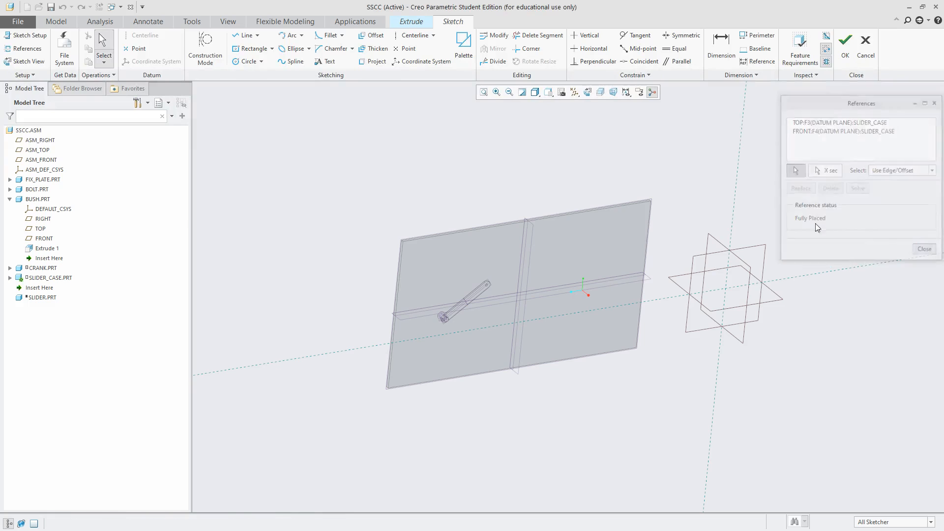
left_click(924, 249)
left_click(25, 61)
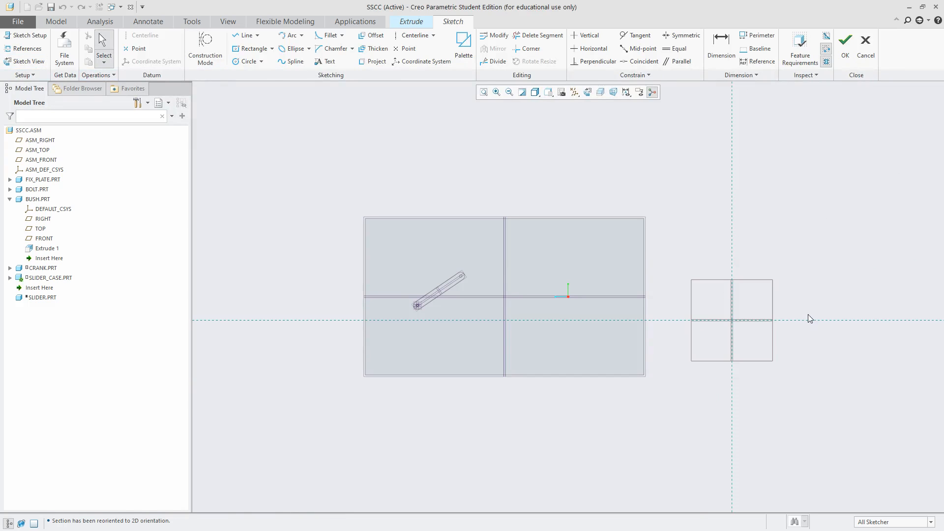
Step: Sketch a center rectangle about 376 by 233 mm, centred on the intersection of the TOP and FRONT references
scroll(811, 318, "down", 5)
left_click(250, 49)
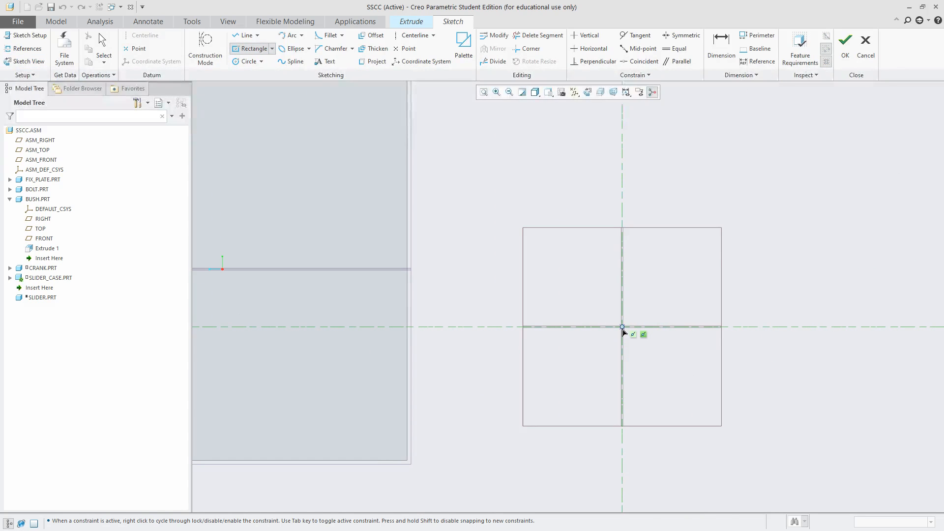
left_click(622, 327)
left_click(543, 277)
middle_click(609, 250)
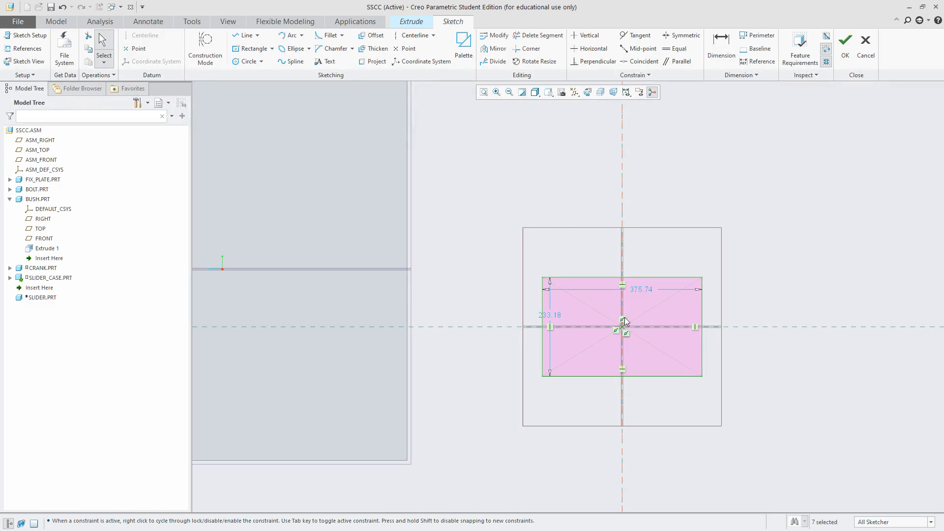
Step: Set the rectangle's width to 500 mm and its height to 350 mm, and finish the sketch
double_click(642, 290)
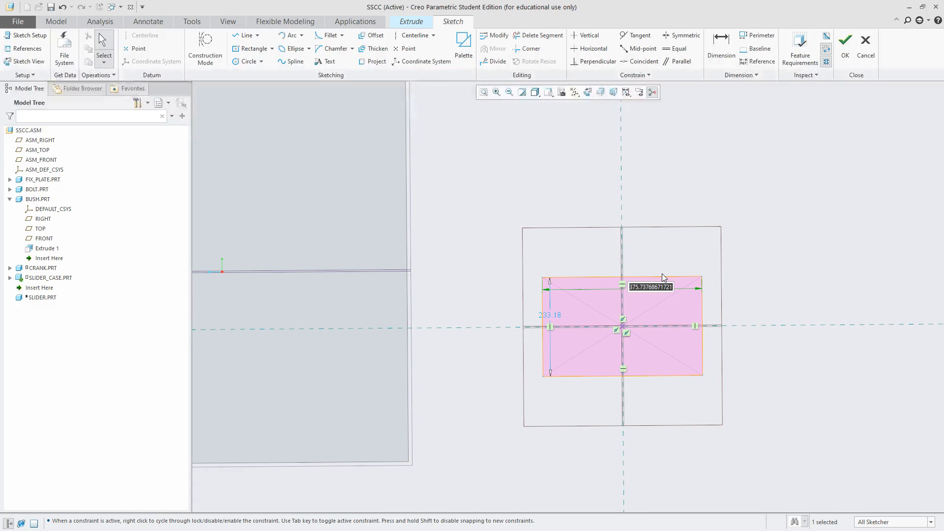
type("500")
key("Return")
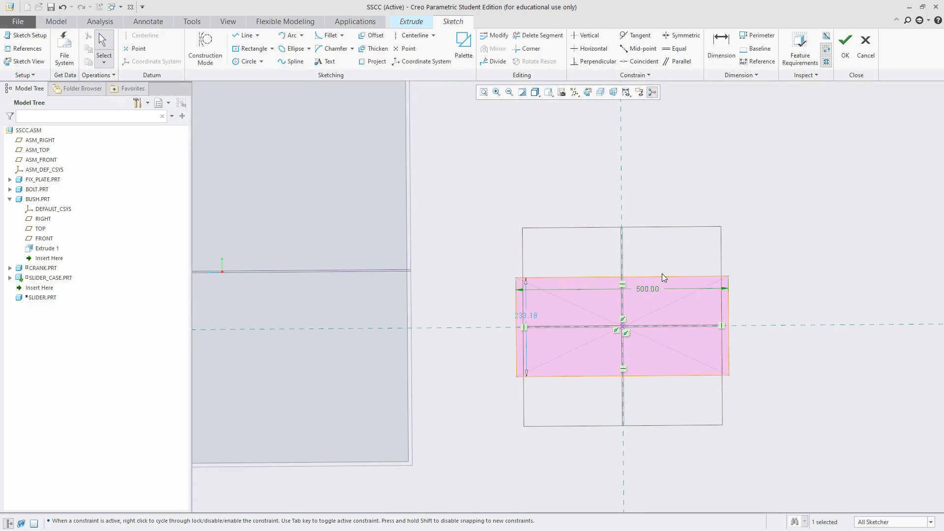
double_click(524, 315)
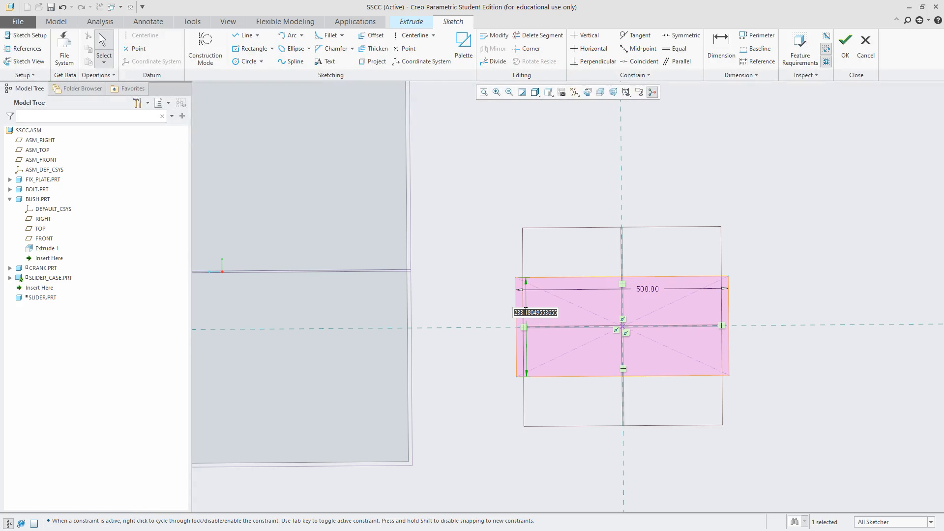
type("350")
key("Return")
left_click(845, 42)
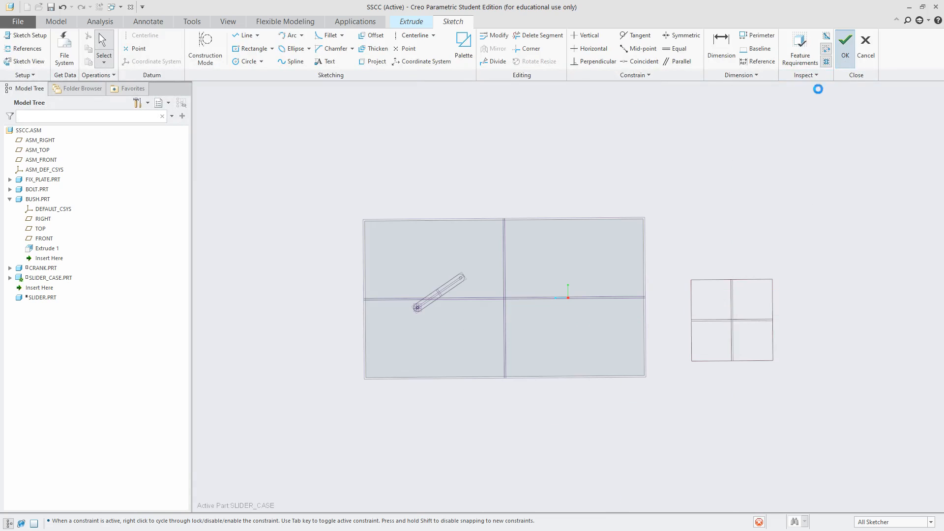
Step: Extrude the rectangle 50 mm symmetrically about the sketch plane
left_click(52, 49)
left_click(42, 71)
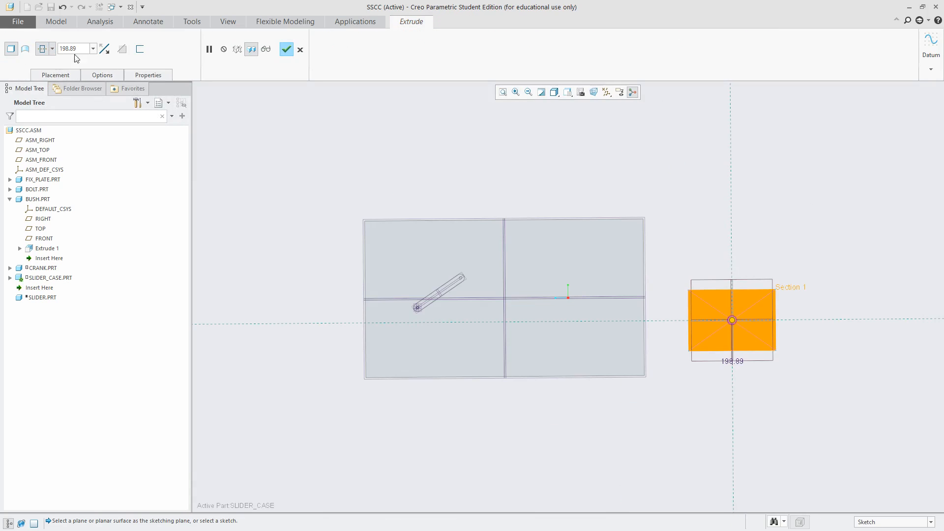
double_click(81, 49)
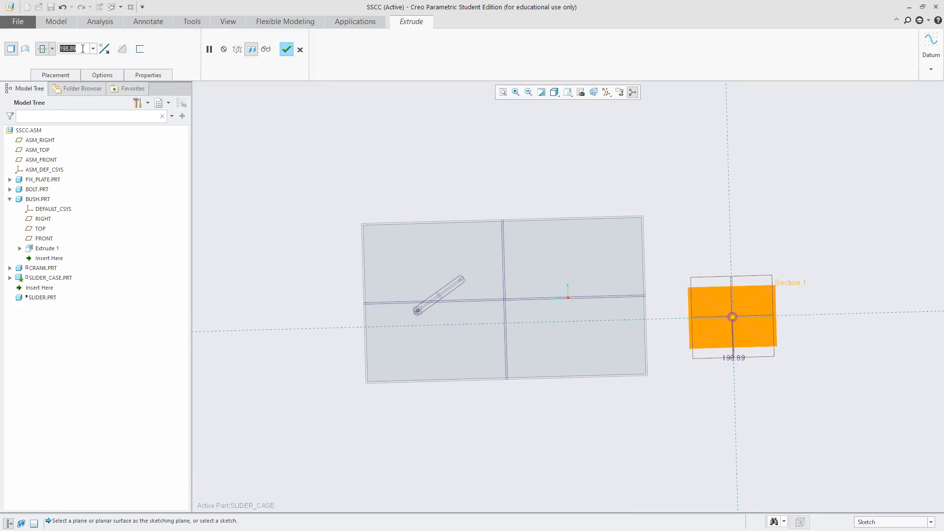
type("50")
key("Return")
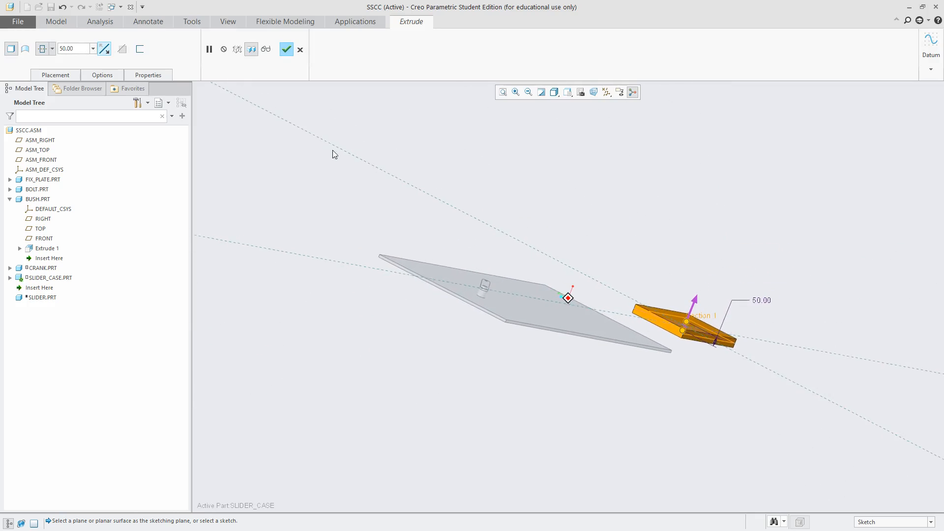
left_click(287, 49)
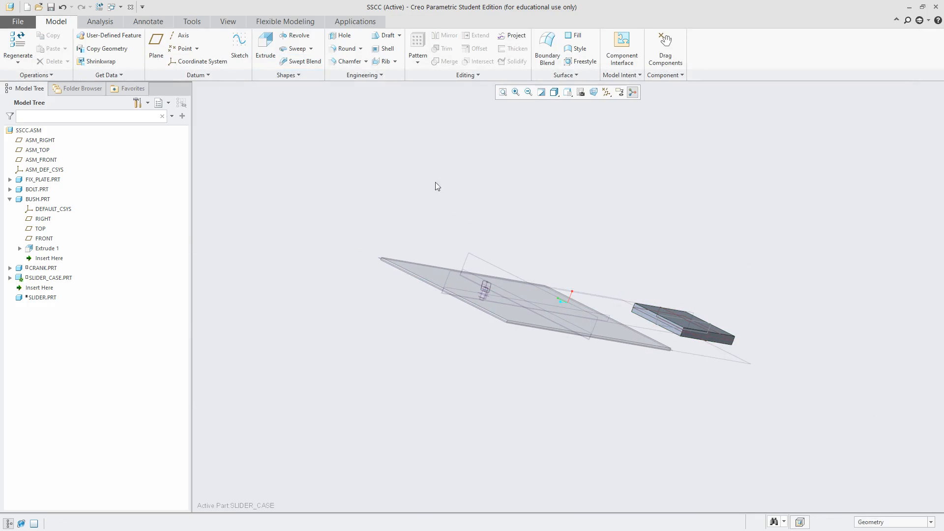
Step: Activate SSCC.ASM and open the placement definition of SLIDER_CASE.PRT for editing
left_click(35, 133)
left_click(35, 86)
middle_click_drag(480, 203, 648, 265)
left_click(680, 239)
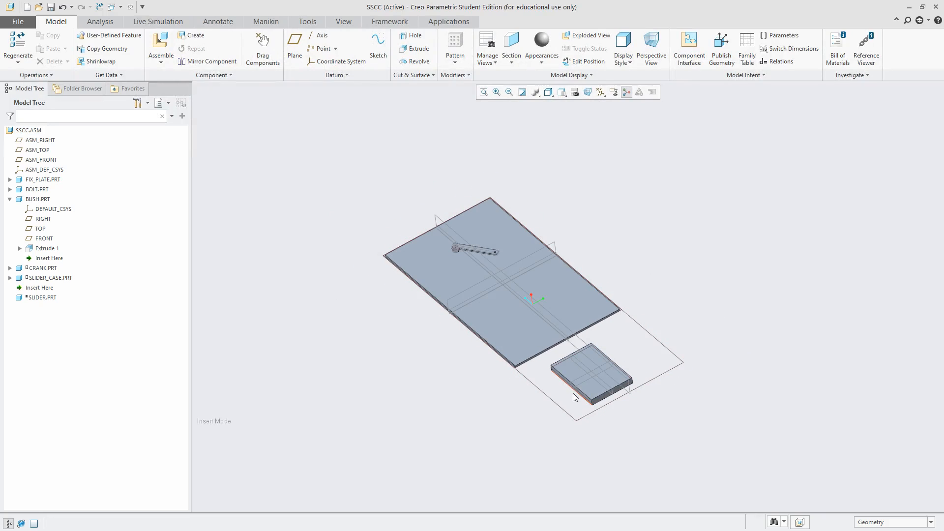
left_click(592, 383)
left_click(616, 331)
scroll(604, 398, "down", 5)
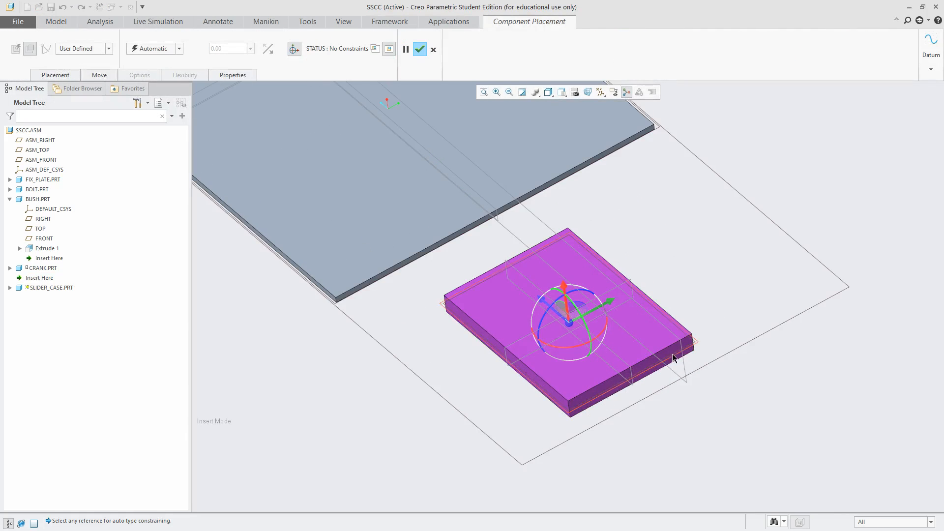
Step: Make the case's lengthwise mid-plane coincident with the plate's lengthwise mid-plane, and move the case along it onto the plate
scroll(544, 333, "up", 3)
middle_click_drag(543, 333, 697, 291)
left_click(505, 247)
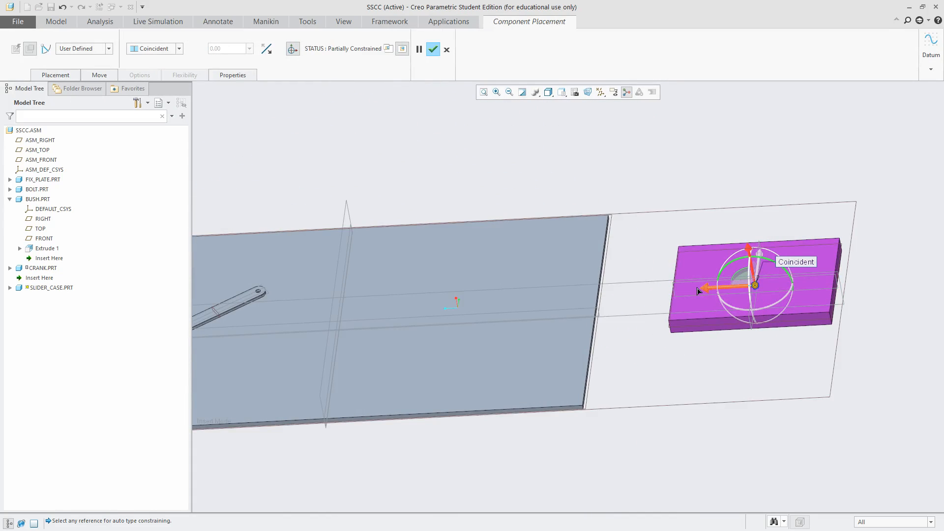
left_click_drag(705, 290, 468, 297)
middle_click_drag(476, 296, 576, 320)
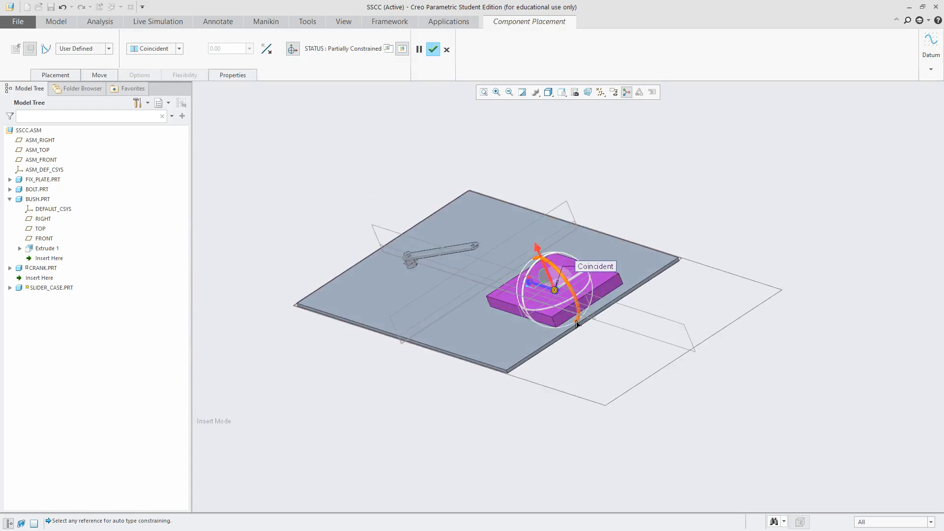
Step: Make the end face of the slider case coincident with the adjacent end face of the plate
scroll(576, 320, "down", 5)
left_click(671, 220)
scroll(698, 258, "down", 2)
left_click(707, 254)
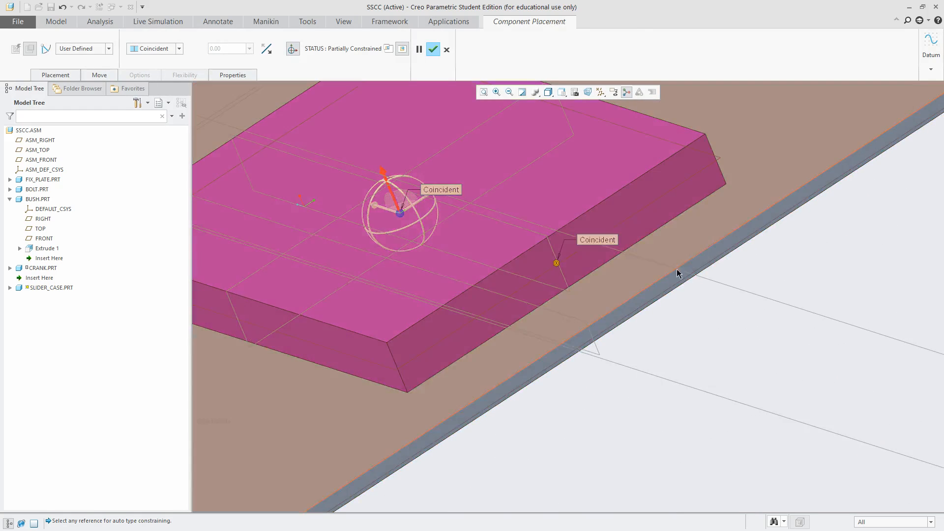
Step: Make the underside of the slider case coincident with the plate's front face and complete the placement
scroll(645, 298, "up", 6)
middle_click_drag(644, 298, 698, 331)
scroll(679, 347, "down", 5)
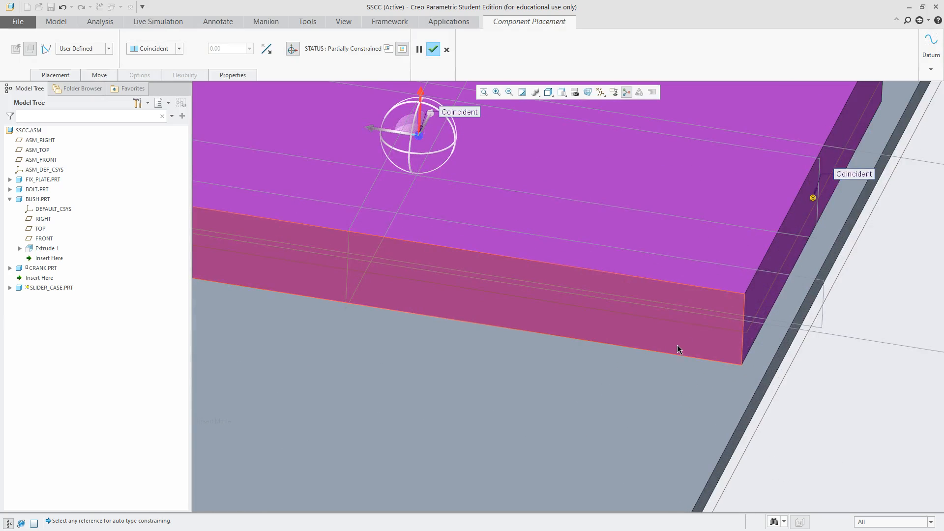
scroll(678, 344, "up", 8)
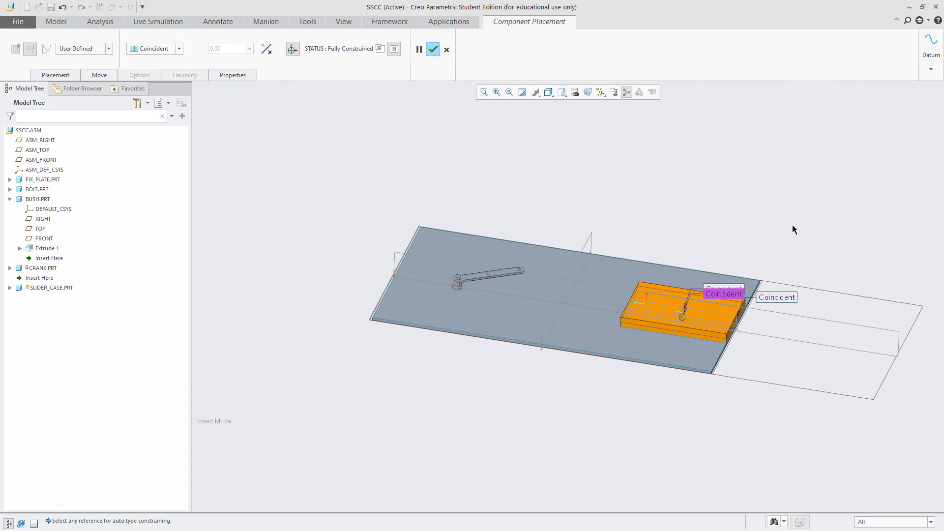
middle_click(792, 226)
mouse_move(792, 230)
middle_mouse_down()
mouse_move(660, 246)
mouse_move(692, 319)
mouse_move(738, 328)
mouse_move(740, 341)
mouse_move(832, 276)
mouse_move(446, 216)
mouse_move(431, 205)
middle_mouse_up()
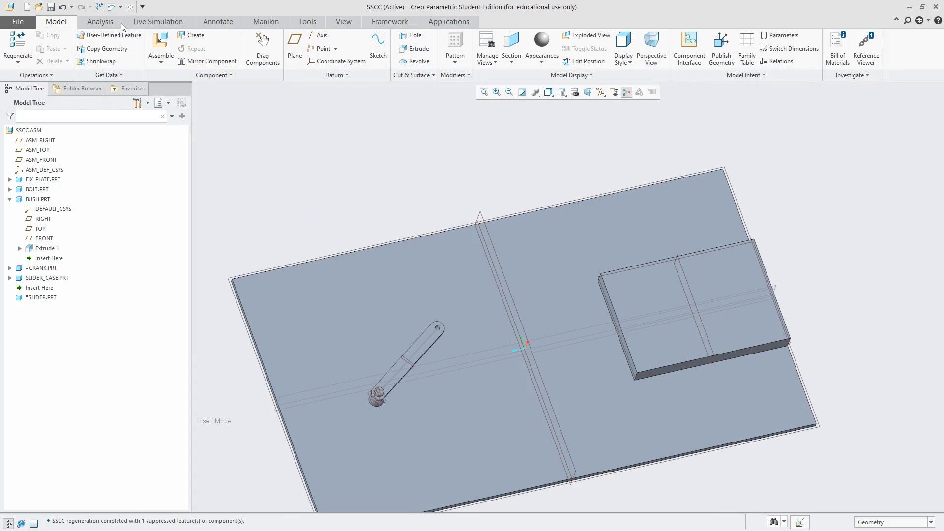
left_click(344, 23)
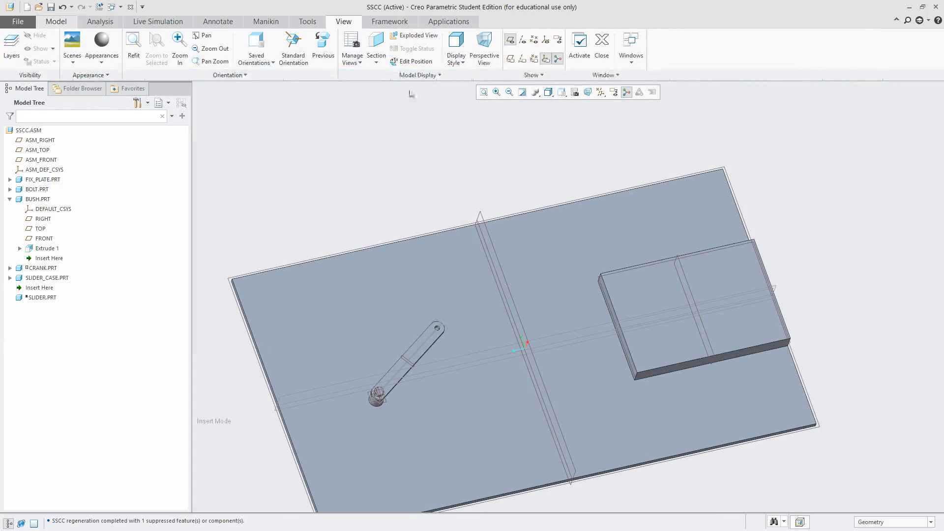
left_click(370, 22)
left_click(351, 23)
left_click(314, 23)
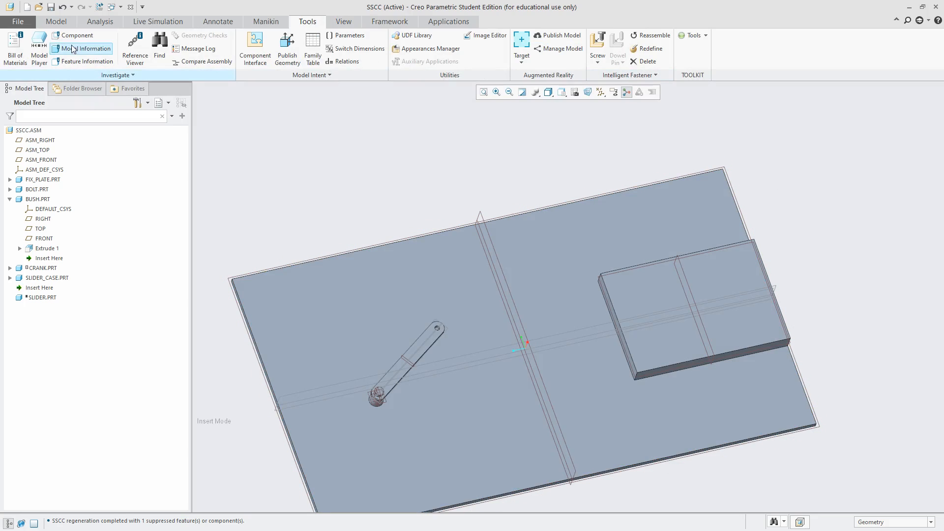
Step: Start a sketch on the slider case's top face and add the case's crosswise and lengthwise mid-planes as sketch references
left_click(56, 21)
left_click(378, 46)
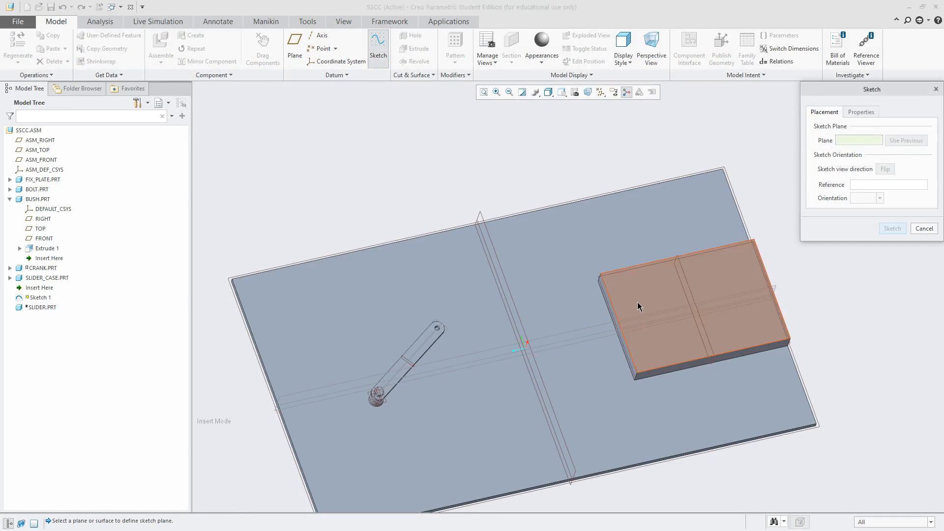
left_click(639, 307)
left_click(894, 229)
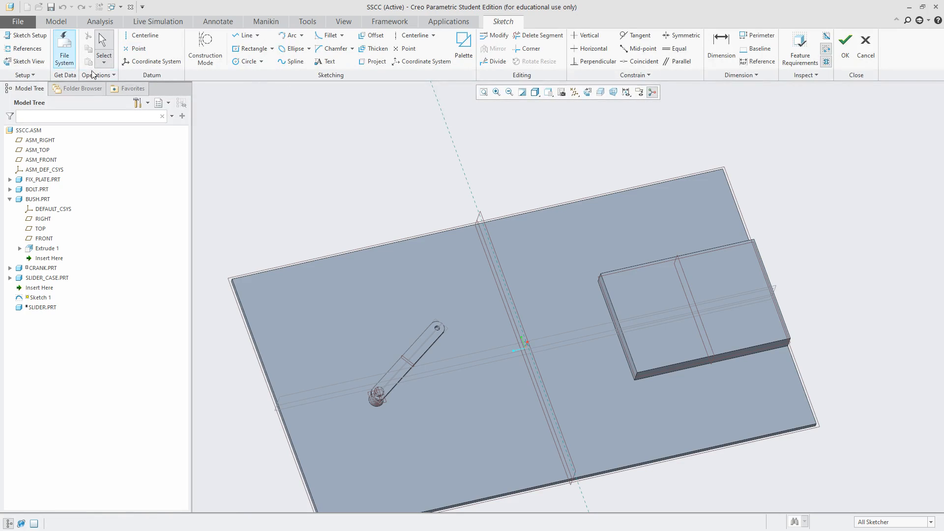
left_click(26, 49)
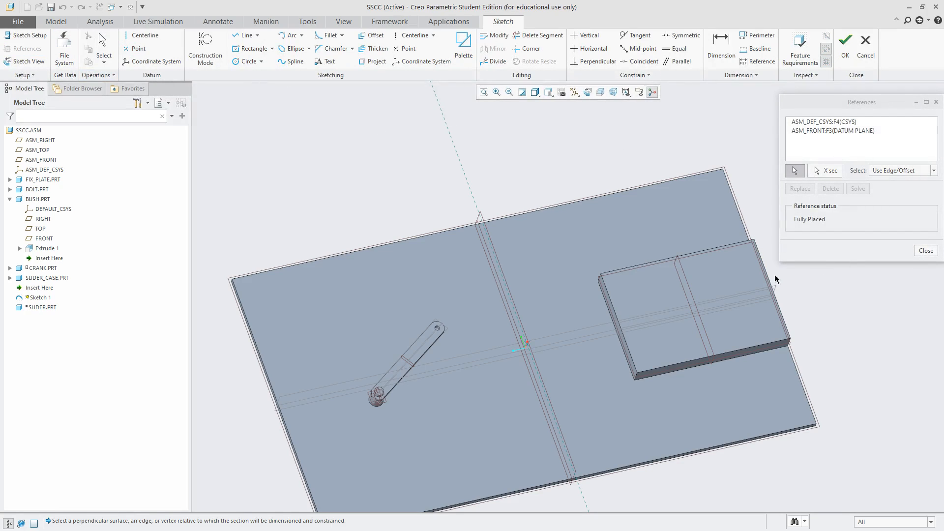
left_click(693, 288)
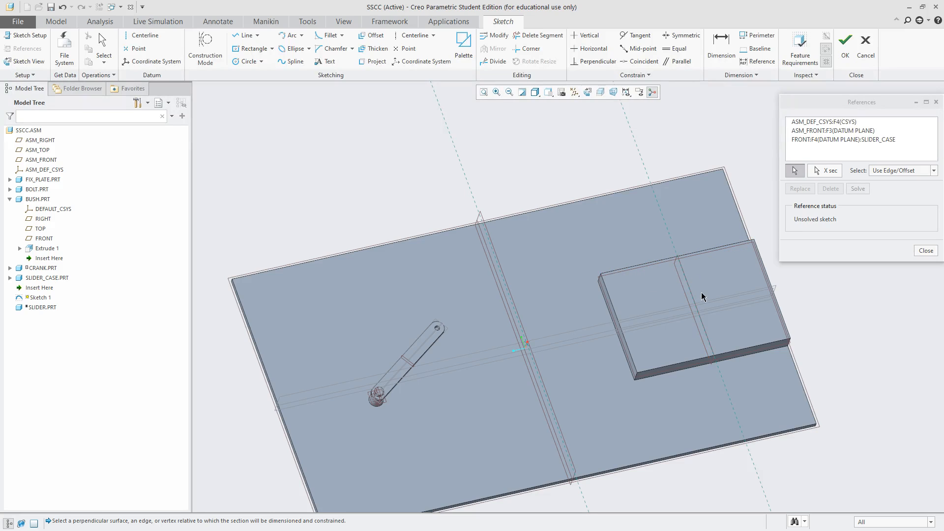
left_click(708, 305)
left_click(925, 250)
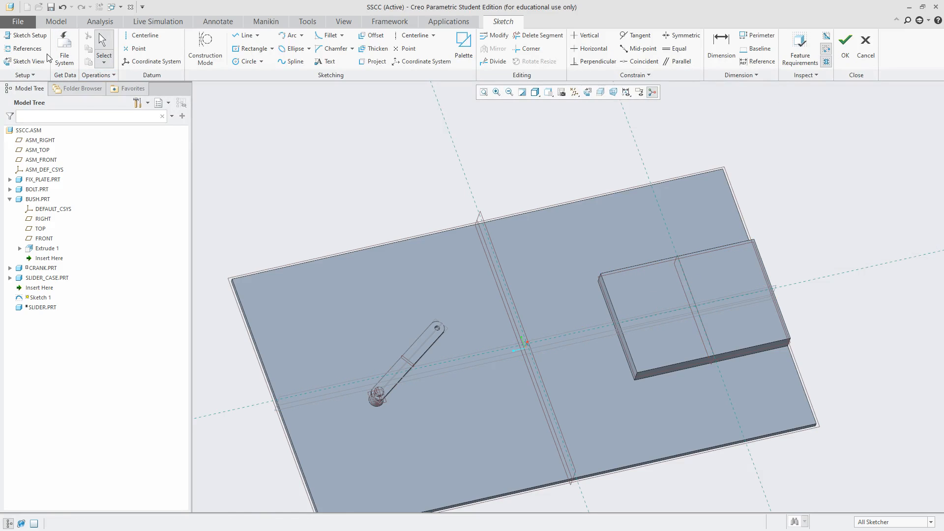
Step: Place four datum points near the slider case's corners, about 210 mm from its crosswise and 140 mm from its lengthwise mid-plane
left_click(137, 48)
scroll(744, 279, "up", 4)
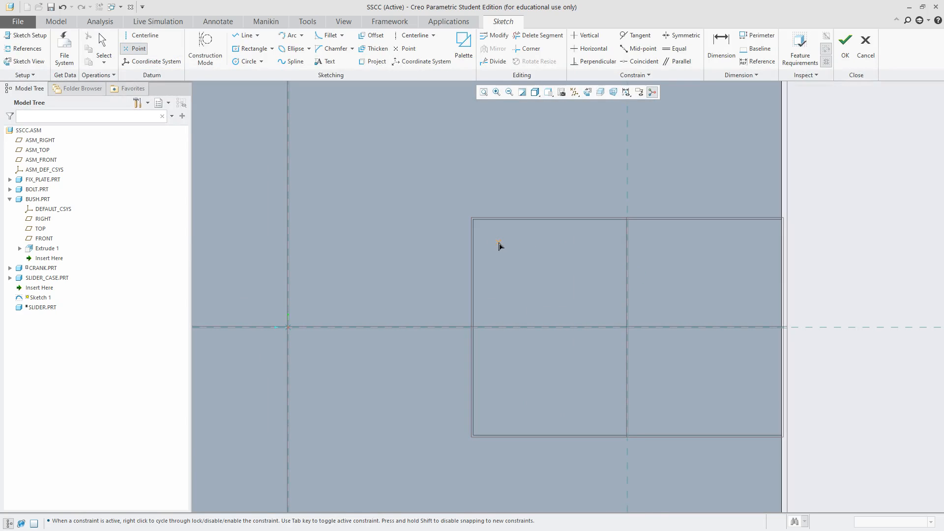
left_click(498, 414)
left_click(724, 410)
left_click(757, 414)
left_click(756, 243)
middle_click(857, 201)
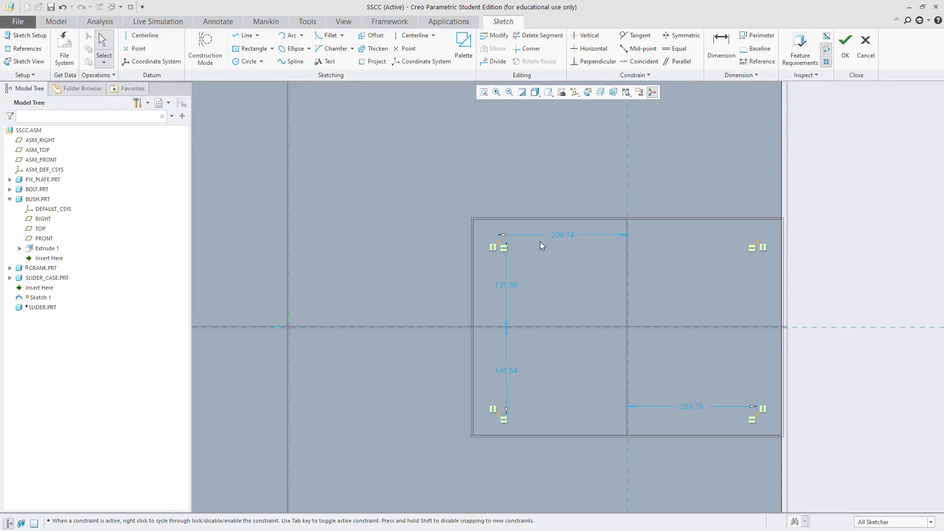
Step: Set the left points' distance from the crosswise mid-plane to 200, and the upper and lower points' distances from the lengthwise one to 135 and 145
double_click(560, 237)
type("2")
double_click(504, 285)
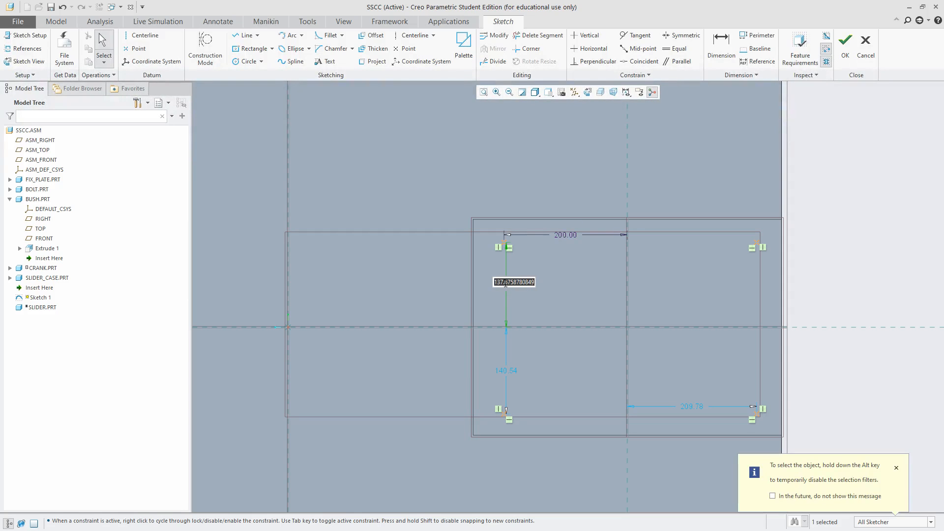
type("135")
key("Return")
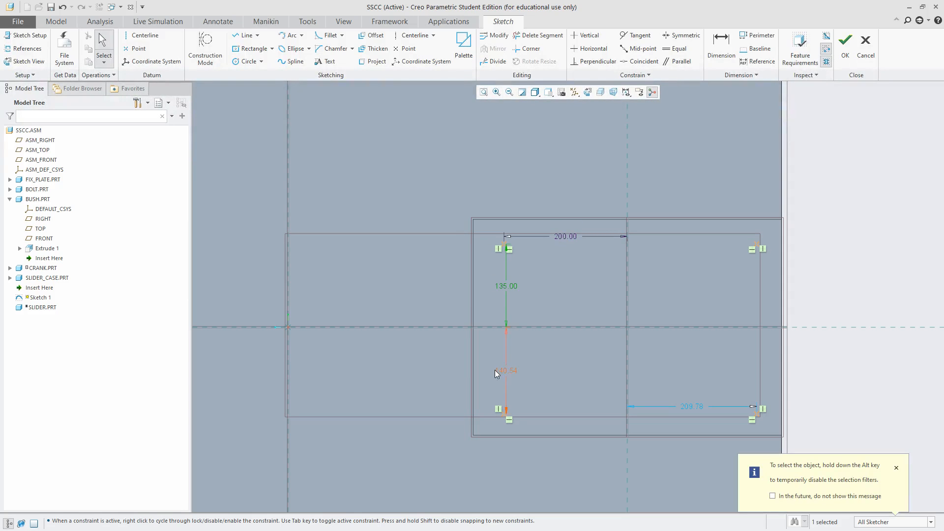
double_click(515, 372)
type("145")
key("Return")
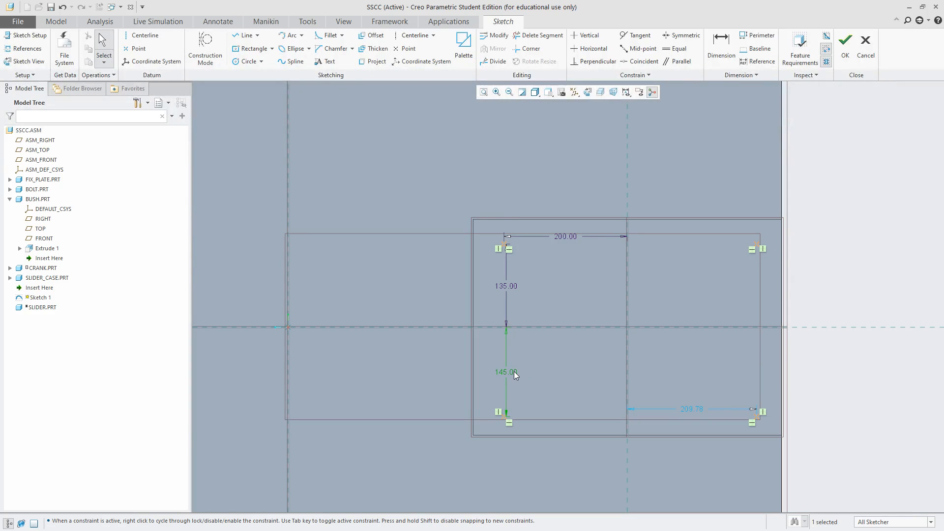
Step: Set the upper points' distance from the lengthwise mid-plane to 145 and the right points' distance from the crosswise one to 200, and finish the sketch
double_click(511, 287)
type("1")
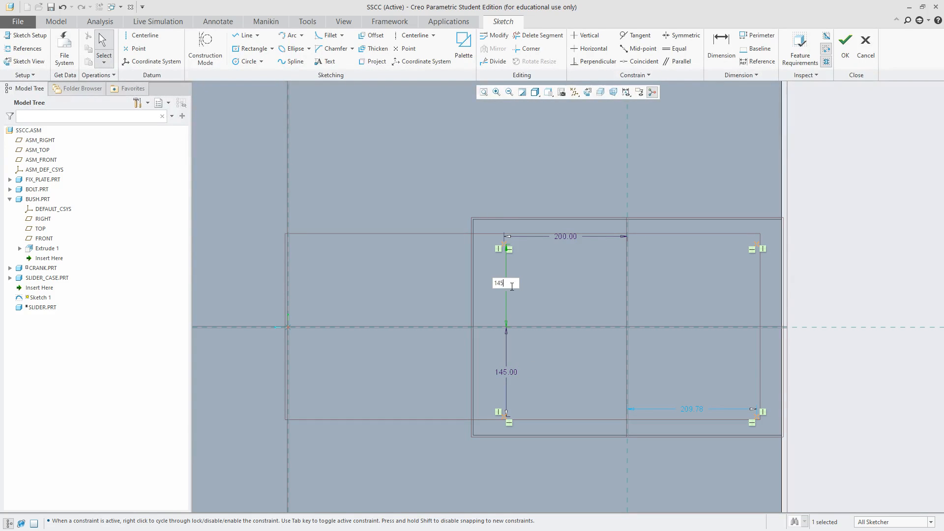
type("45")
key("Return")
left_click(842, 215)
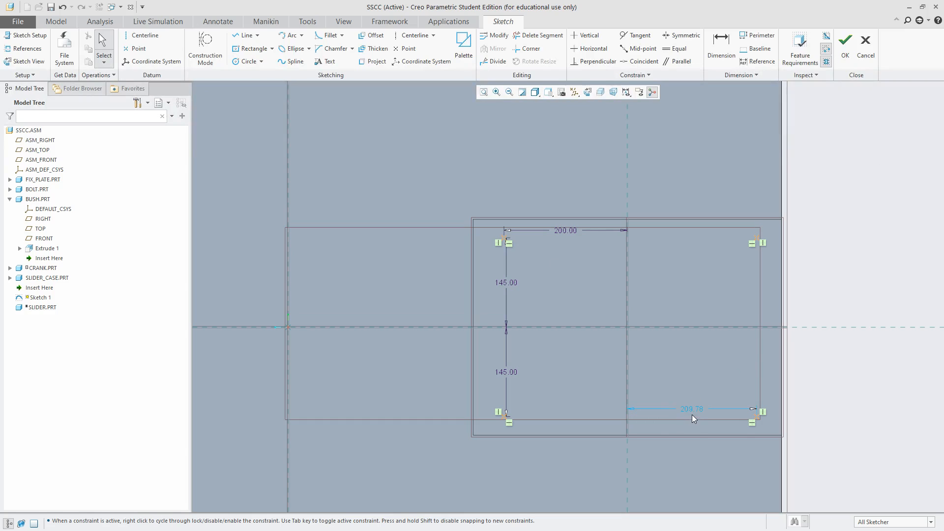
double_click(694, 408)
type("200")
key("Return")
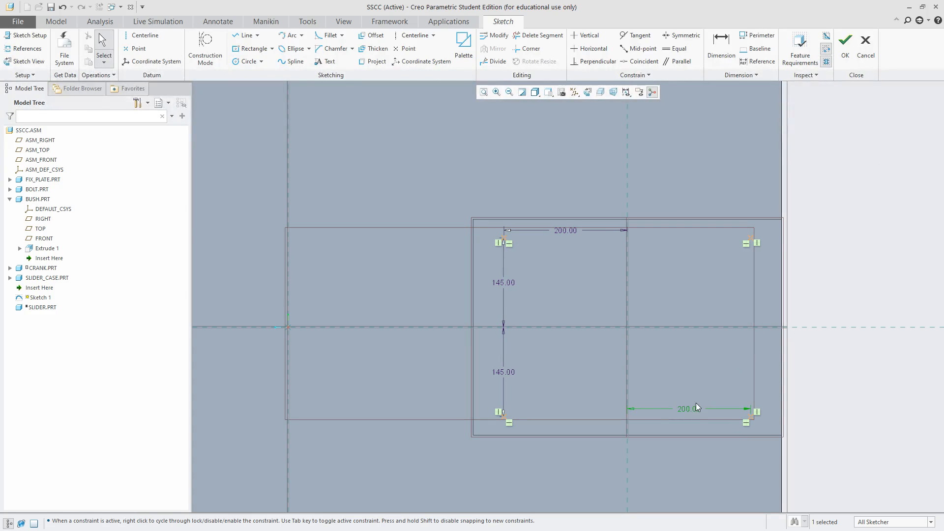
left_click(845, 42)
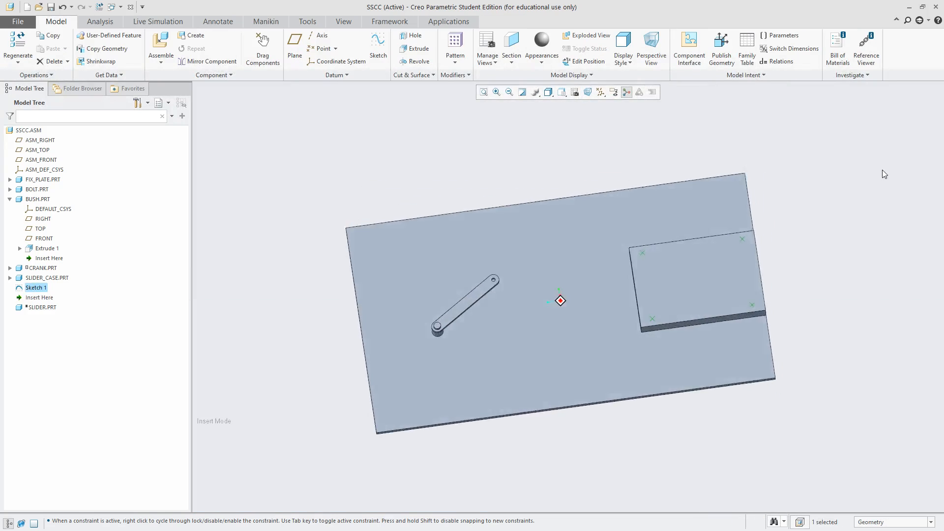
Step: Start assembling an intelligent fastener screw on existing references and turn on the display of datum points
left_click(319, 35)
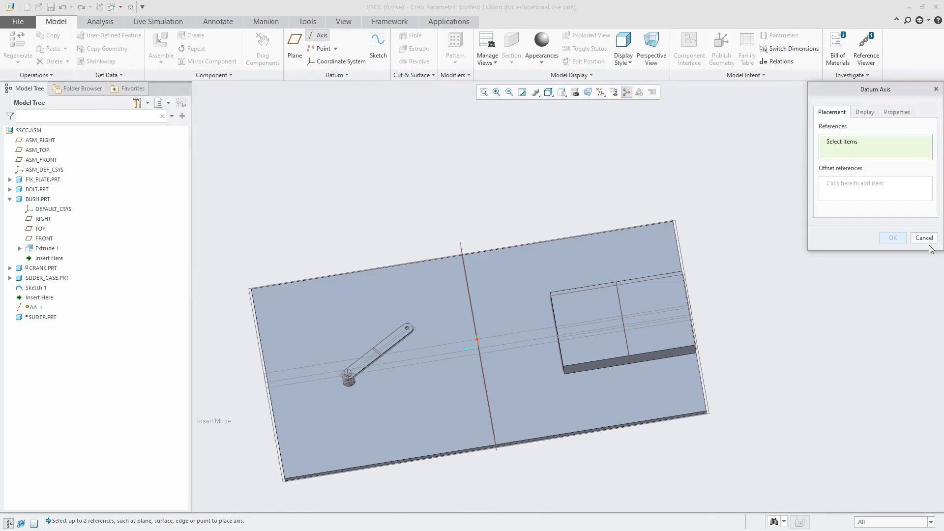
left_click(925, 240)
left_click(304, 21)
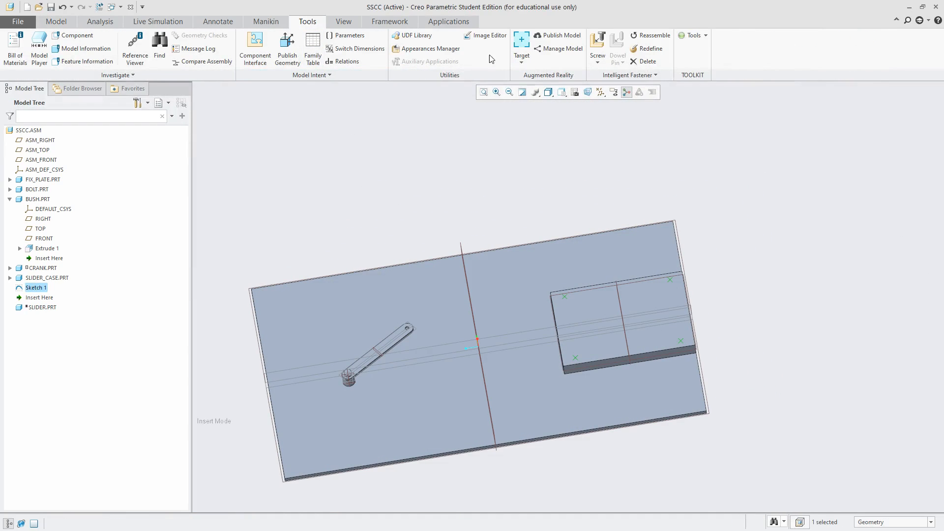
left_click(597, 62)
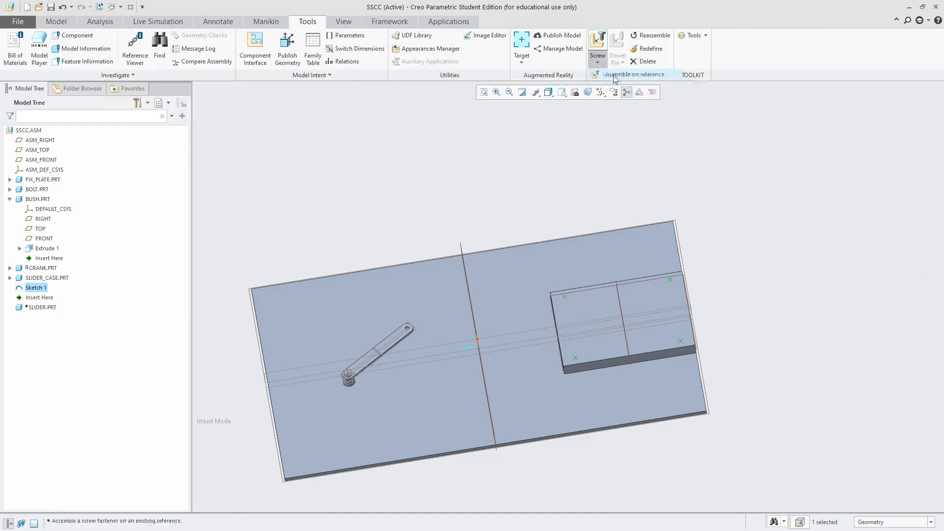
left_click(614, 75)
left_click(593, 63)
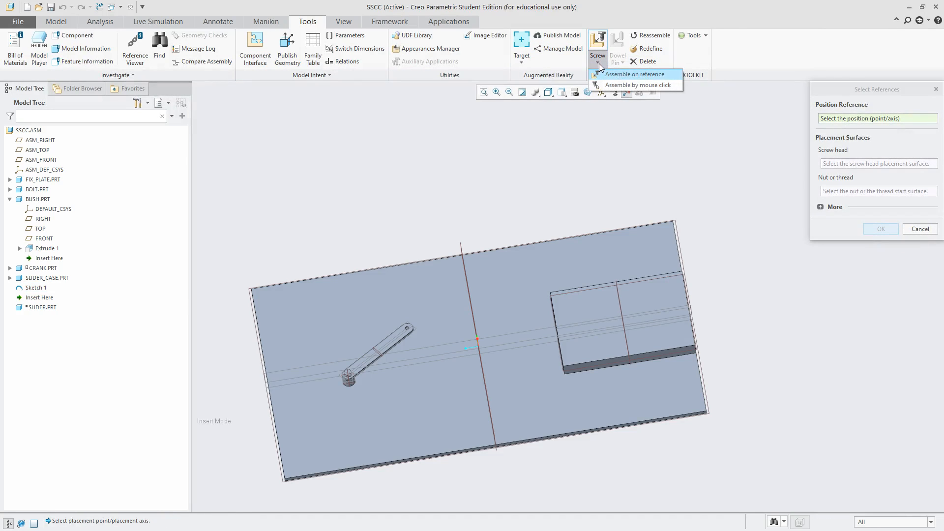
middle_click_drag(722, 216, 656, 152)
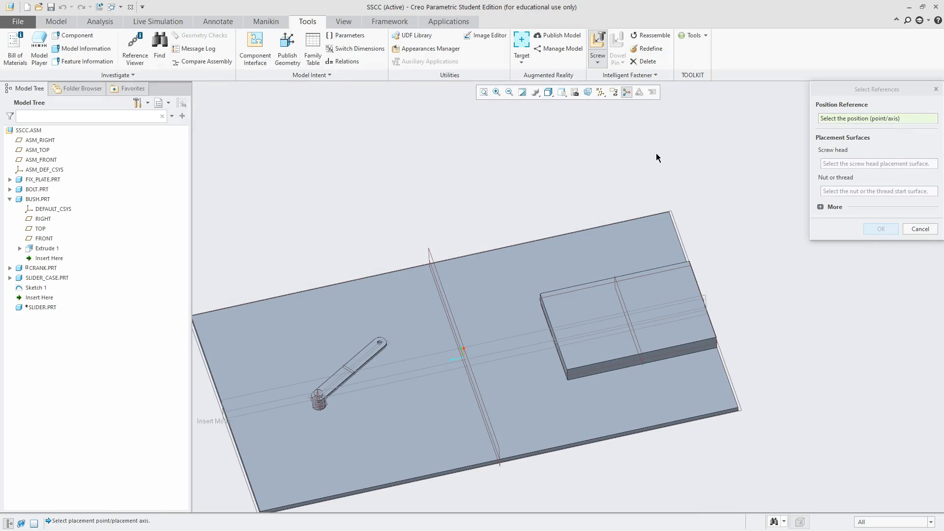
left_click(603, 95)
left_click(612, 124)
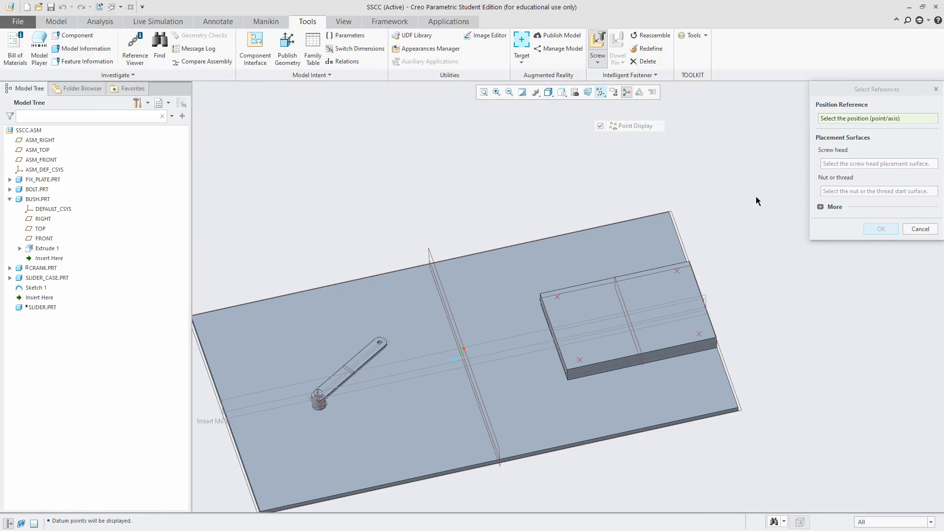
Step: Position the screw at the case's upper-left point, with the case's top face under the head and the plate's front face as thread start
left_click(558, 297)
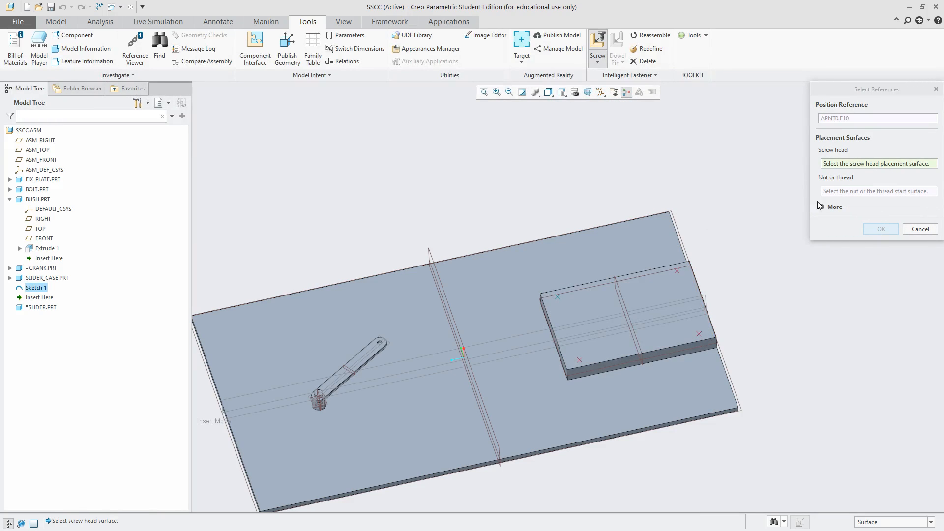
left_click(602, 298)
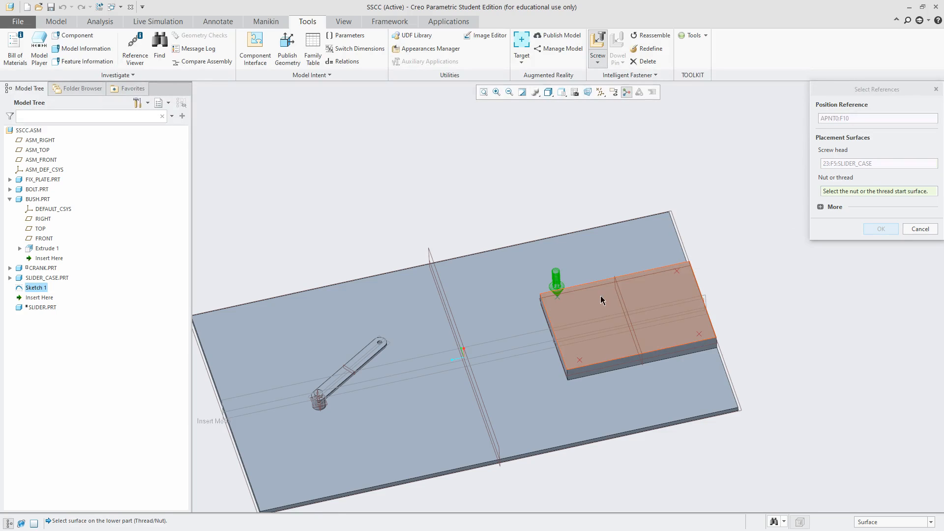
middle_click_drag(521, 347, 516, 318)
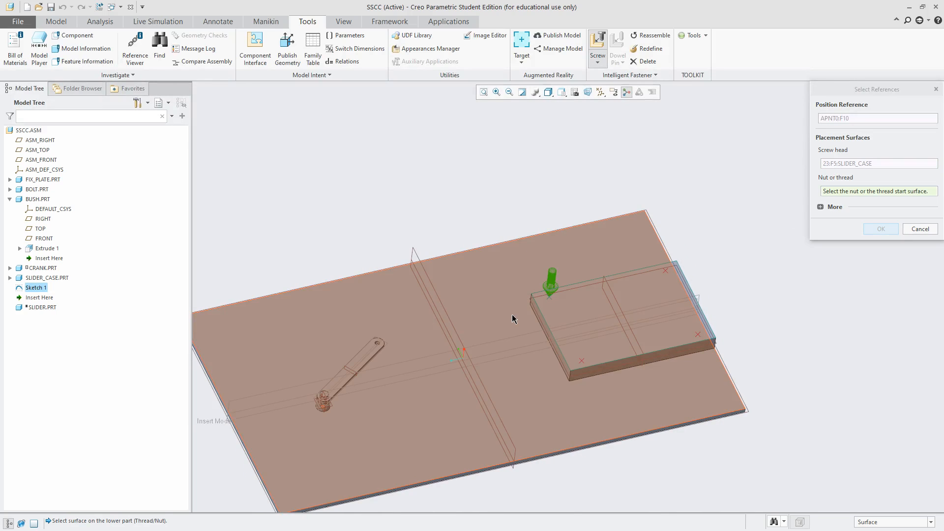
left_click(512, 314)
left_click(884, 229)
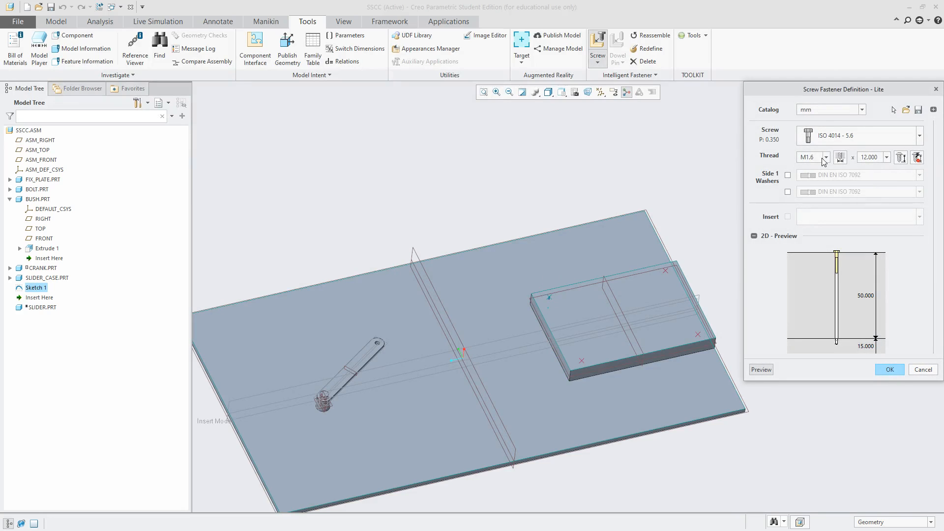
Step: Set the screw's thread size to M4 and its type to ISO 14579 - 10.9, keeping the mm catalog
left_click(827, 157)
left_click(854, 104)
left_click(827, 157)
left_click(809, 201)
left_click(862, 109)
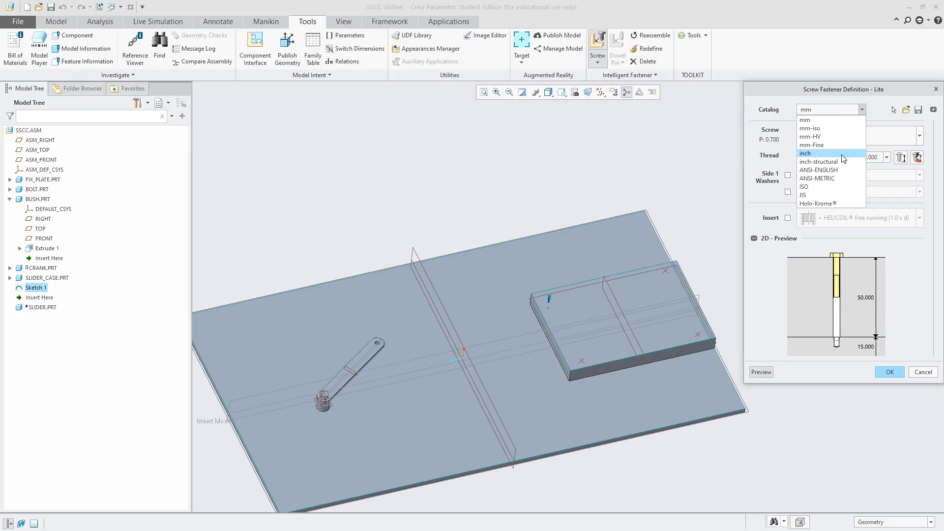
left_click(879, 104)
left_click(916, 141)
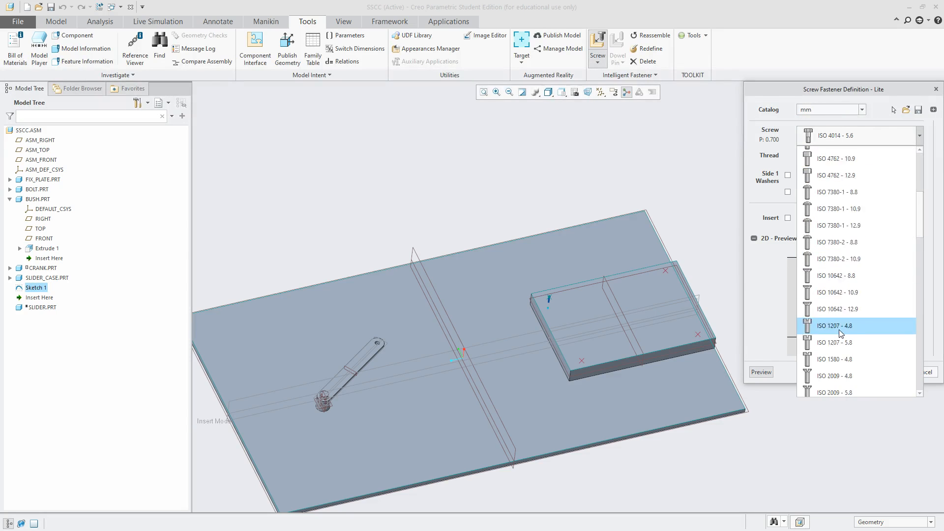
scroll(838, 330, "down", 3)
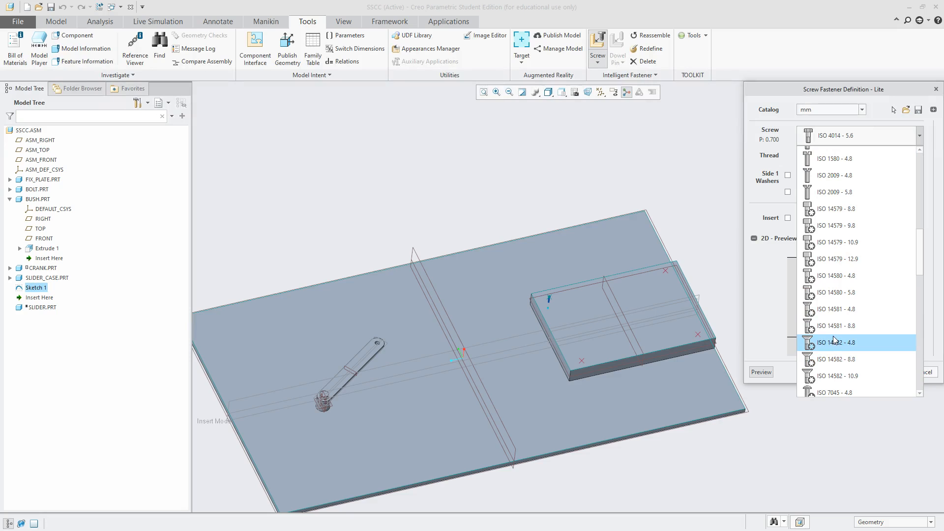
left_click(841, 243)
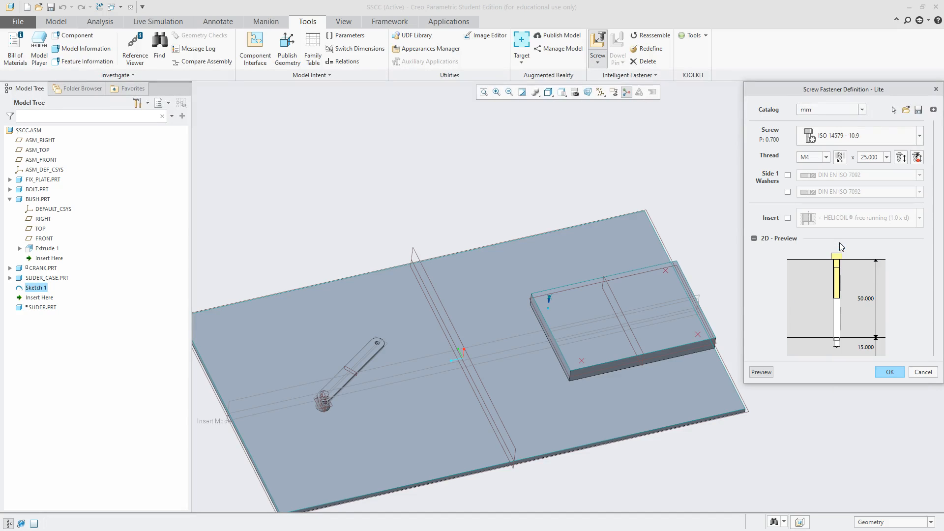
Step: Change the screw type to ISO 14579 - 8.8 and apply automatic length setting with an M6 x 60 thread
left_click(848, 109)
left_click(847, 110)
left_click(889, 137)
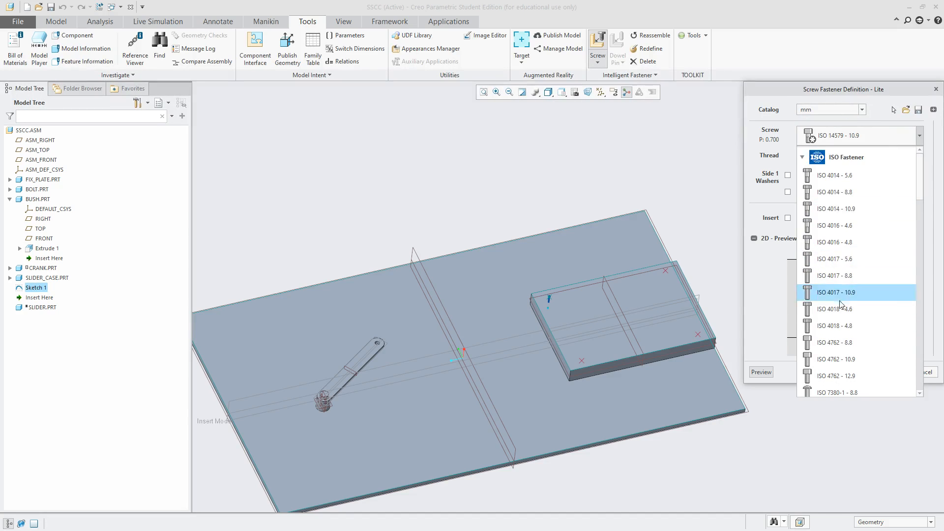
scroll(845, 294, "down", 10)
scroll(851, 293, "up", 3)
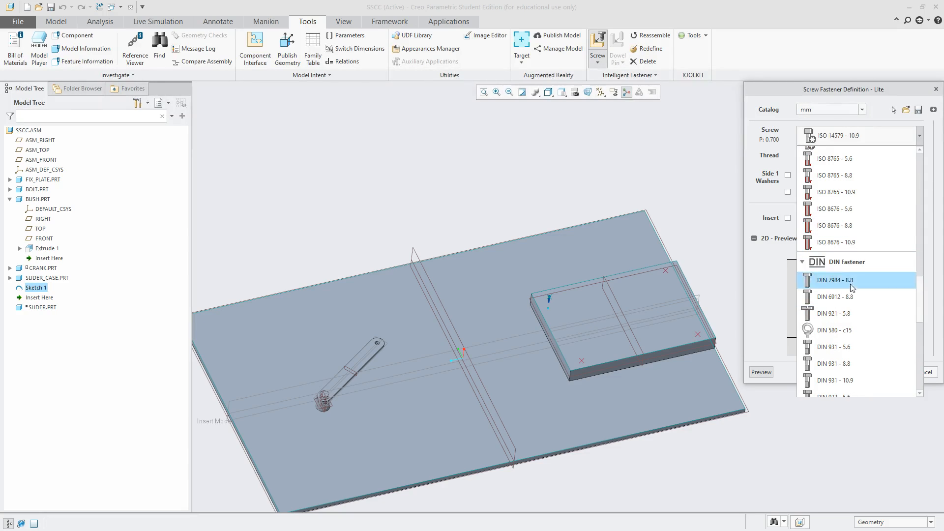
scroll(853, 288, "up", 12)
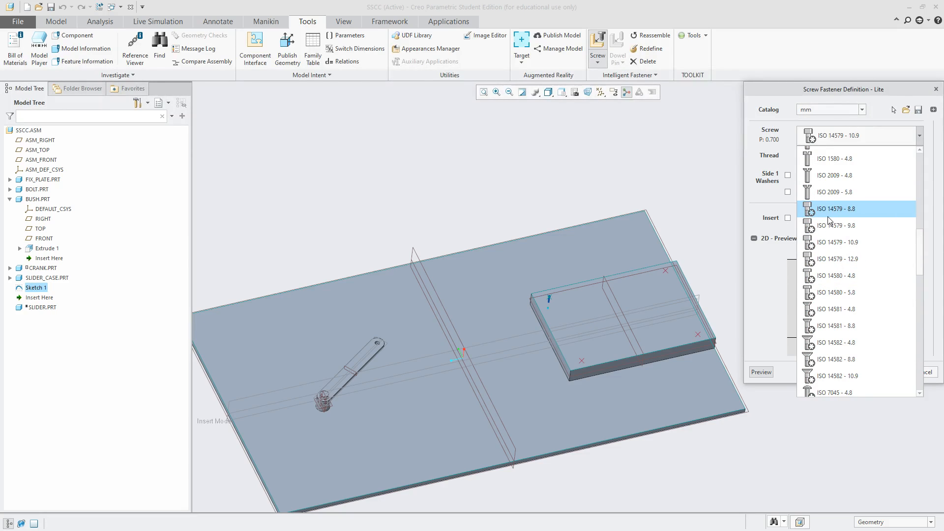
left_click(864, 211)
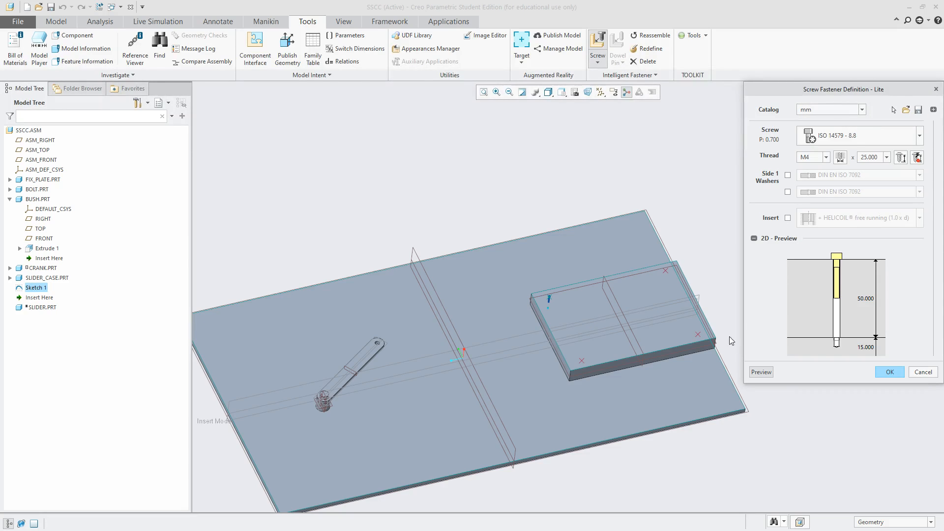
left_click(918, 158)
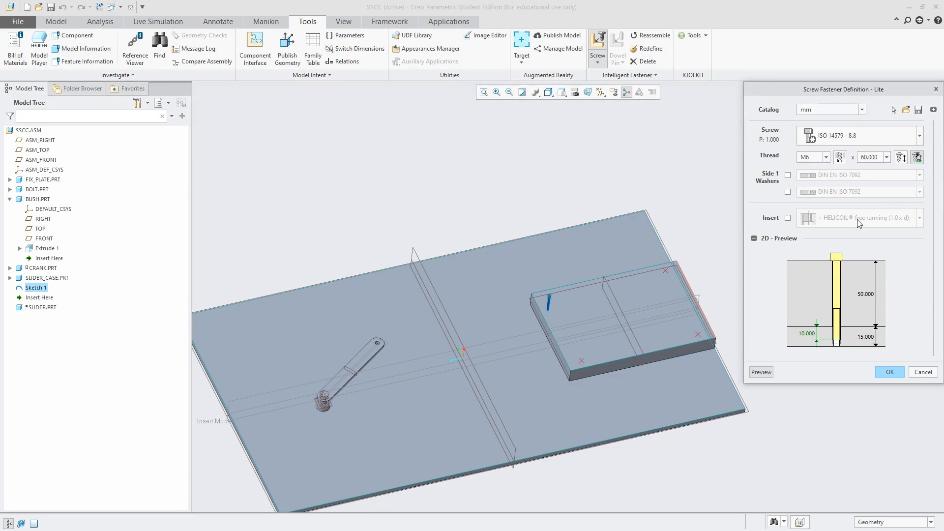
Step: Add a DIN974-1 R1 - 11.000 counterbore on side 1 of the screw hole and try to create the fastener
left_click(934, 110)
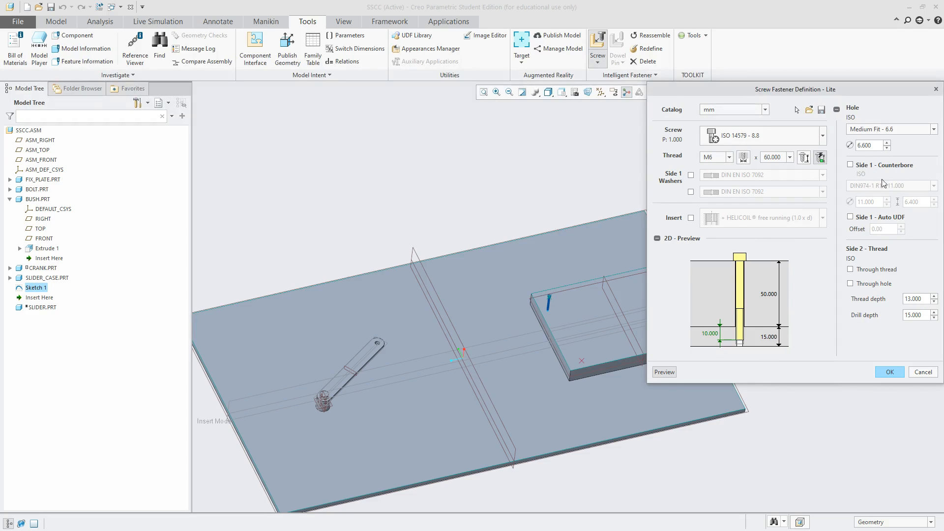
left_click(850, 165)
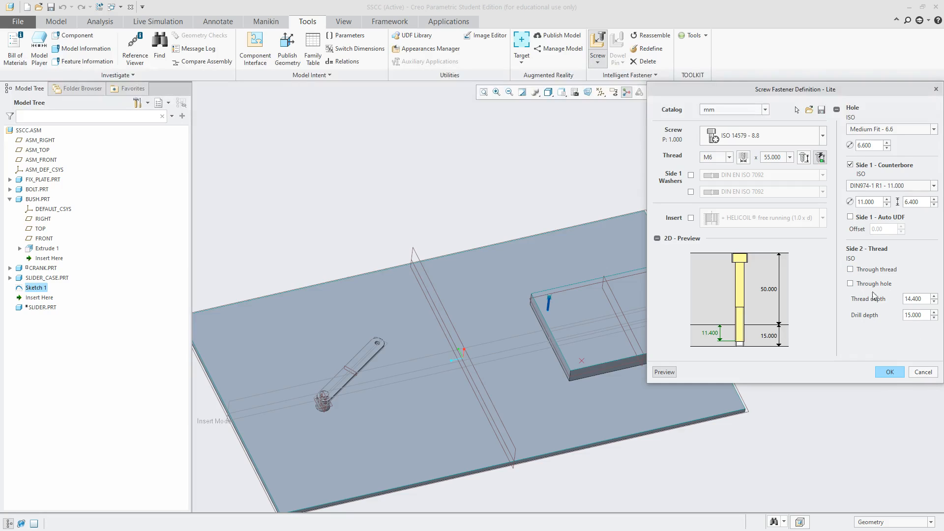
left_click(889, 373)
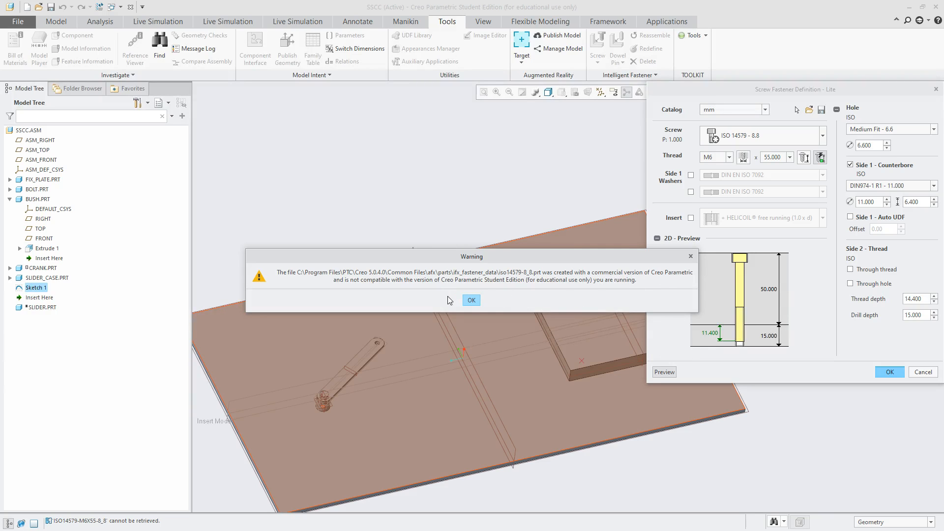
Step: Relaunch Creo Parametric 5.0.4.0 and retrieve the SSCC assembly from the last session
key("alt+Tab")
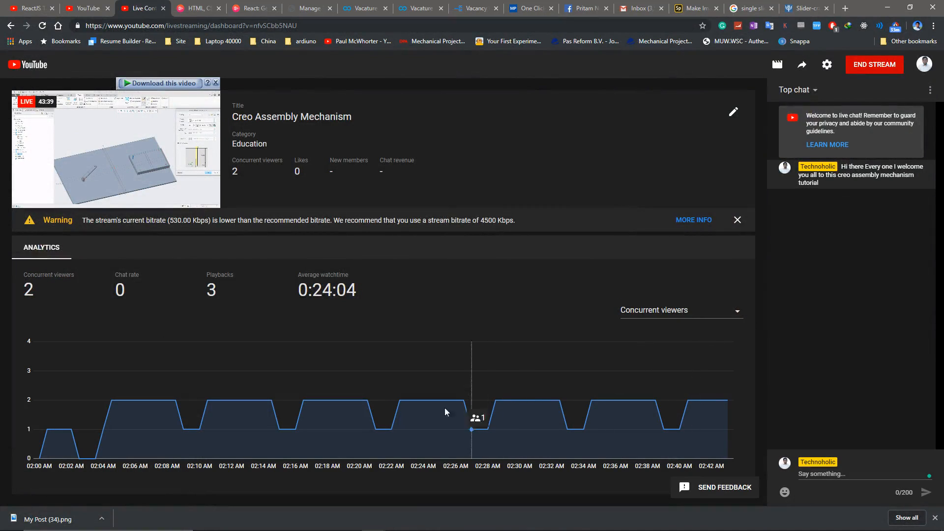
mouse_move(388, 527)
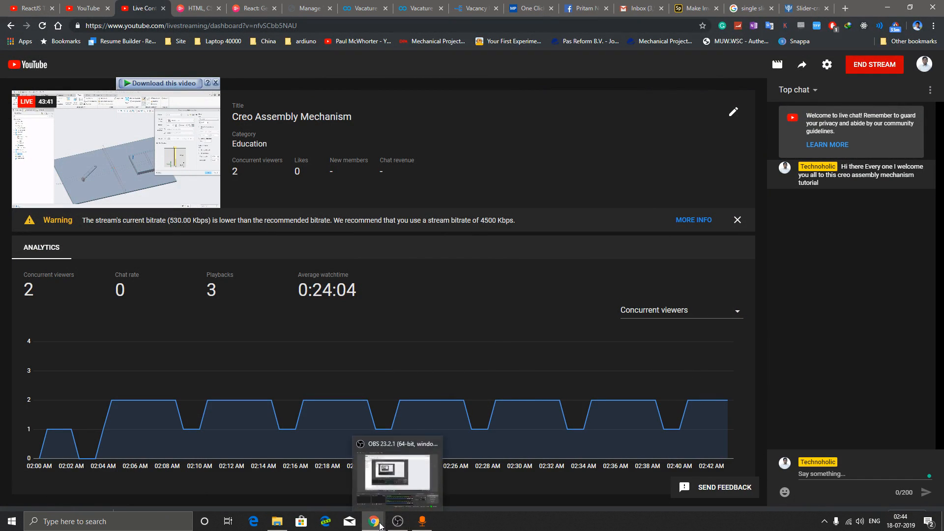
left_click(11, 521)
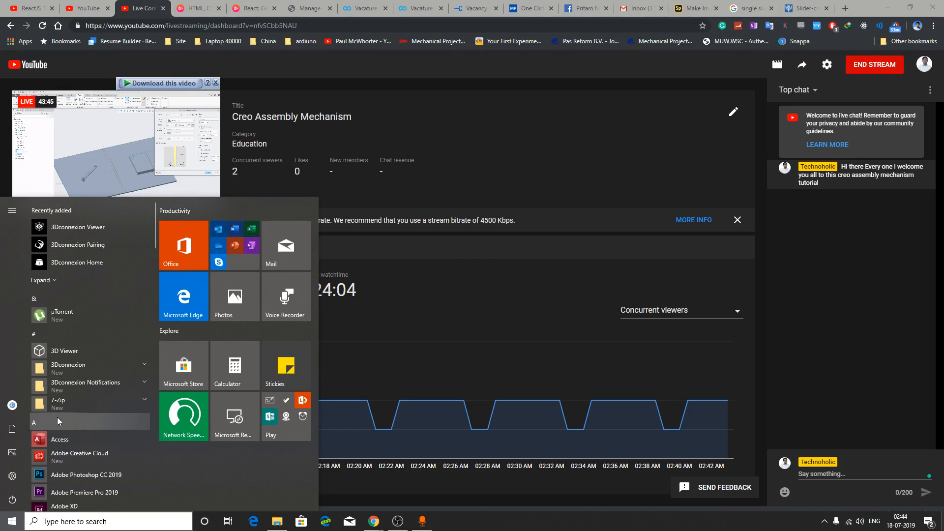
type("cr")
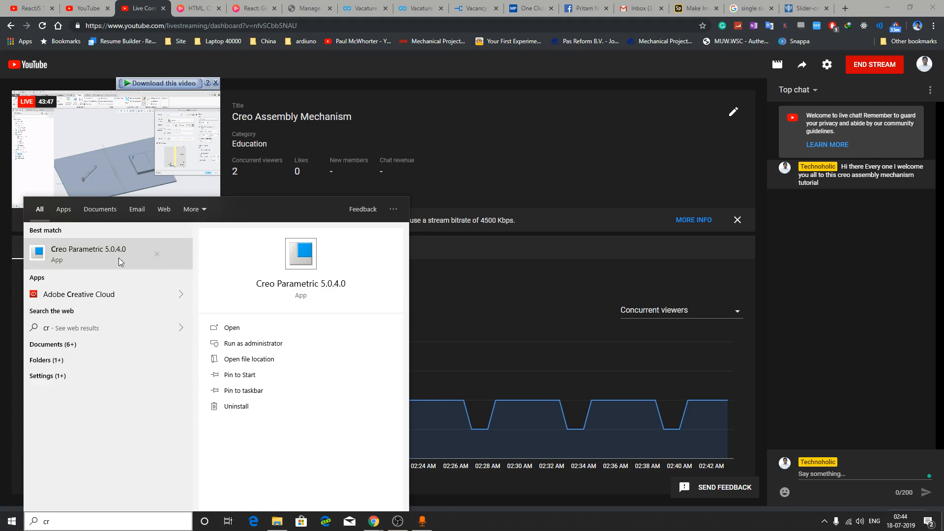
left_click(119, 258)
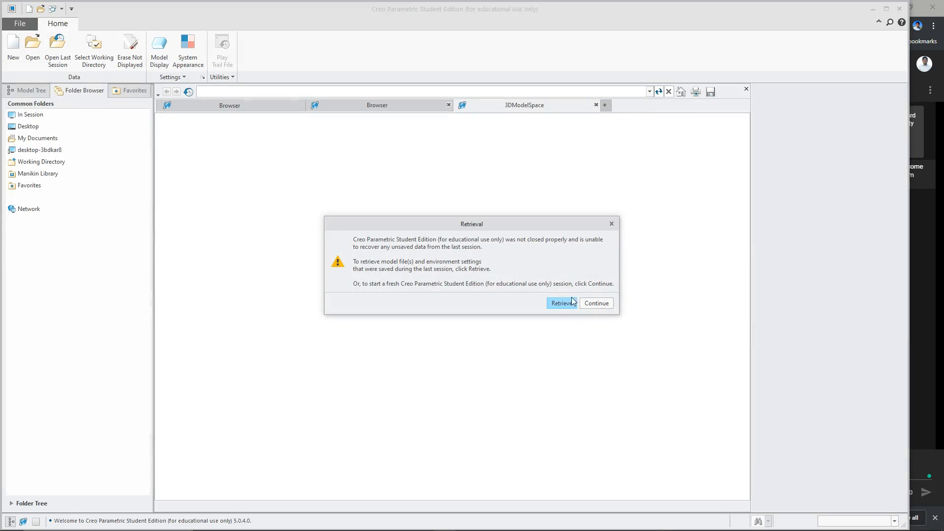
left_click(561, 303)
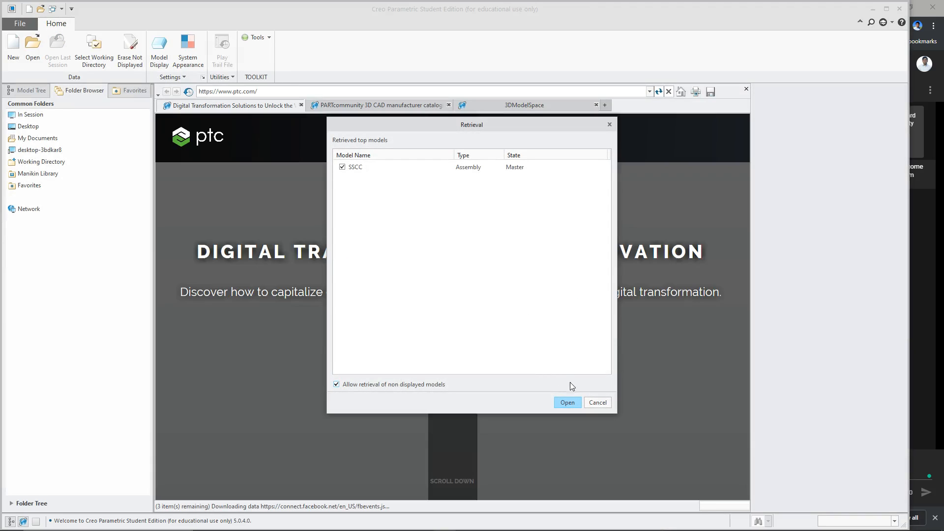
left_click(567, 400)
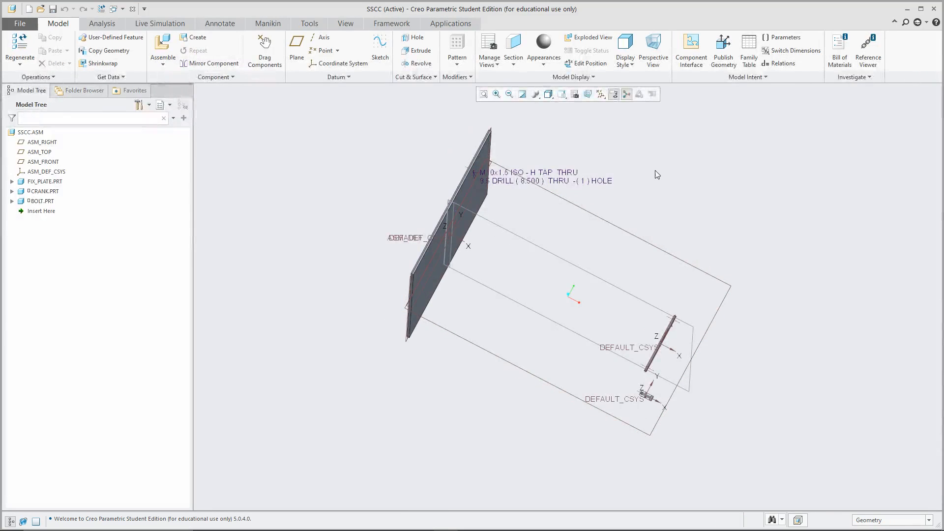
Step: Turn off the display of annotations and datum planes in the assembly
left_click(625, 94)
middle_click_drag(717, 211, 631, 105)
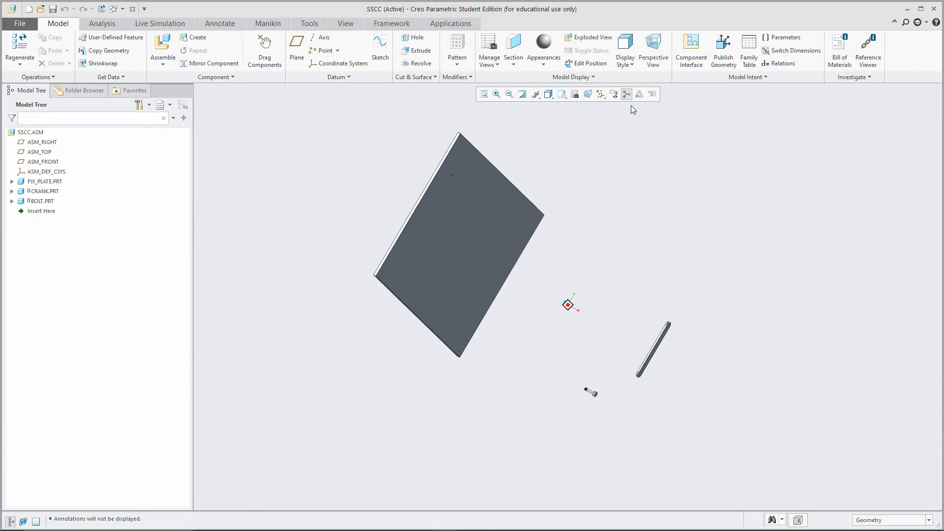
left_click(600, 94)
left_click(619, 149)
middle_click_drag(752, 168, 721, 202)
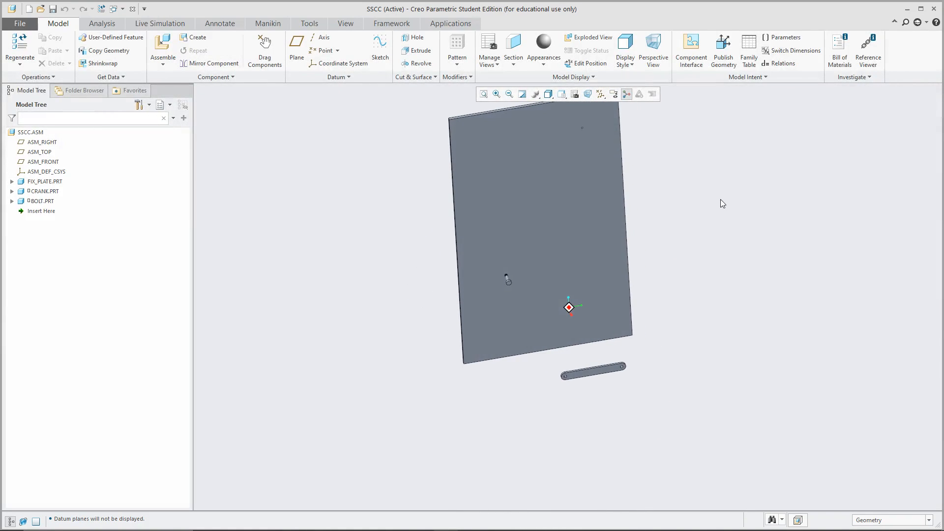
middle_click_drag(606, 150, 335, 183)
Step: Reorder the assembly components so that BOLT.PRT comes directly before CRANK.PRT
left_click(40, 182)
left_click(45, 191)
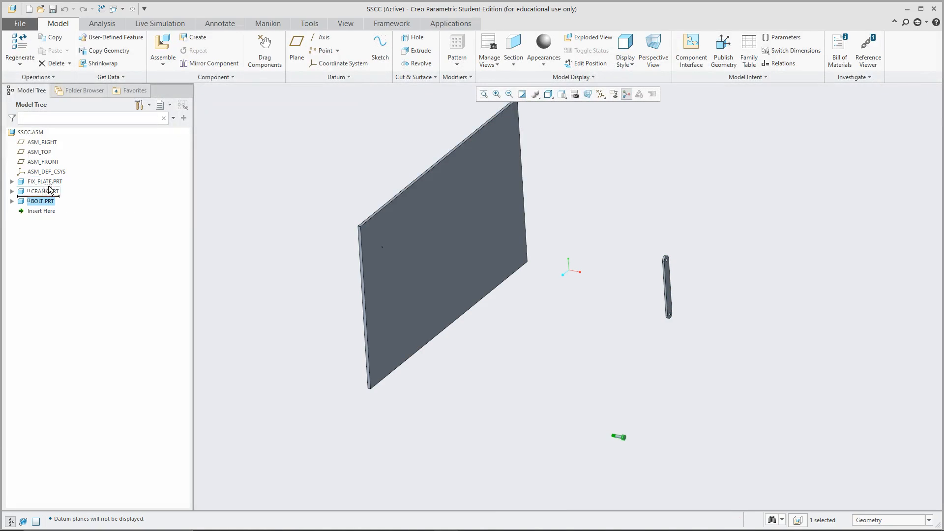
left_click_drag(49, 188, 51, 196)
Step: Redefine the placement of BOLT.PRT, making its shank coincident with the hole in the fixed plate
left_click(54, 192)
left_click(78, 147)
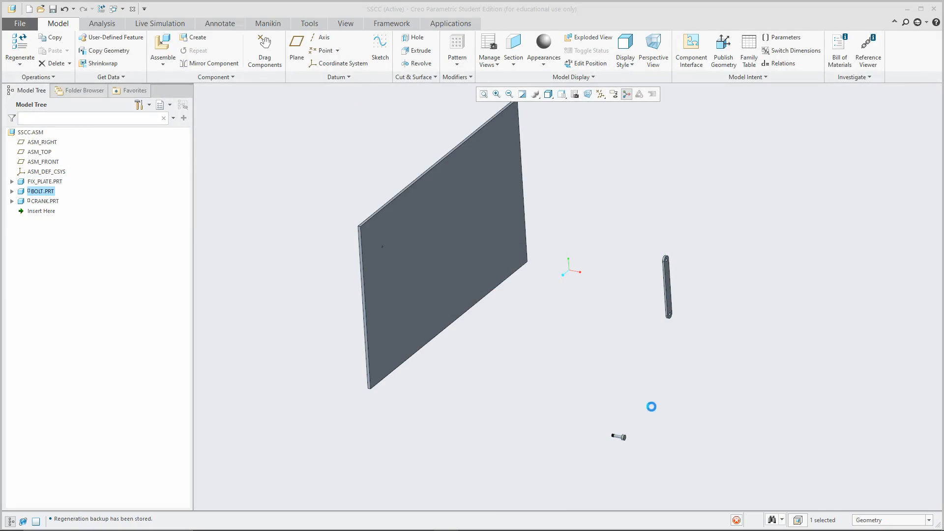
left_click(569, 251)
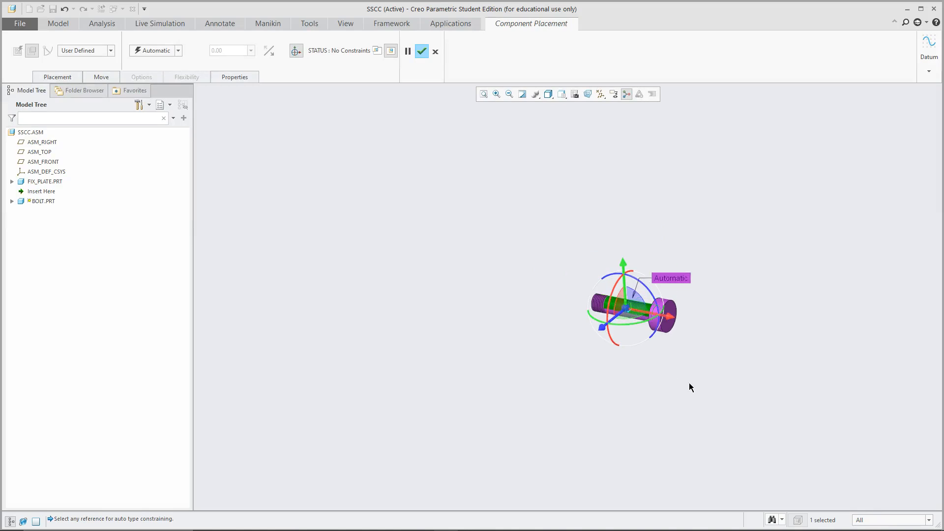
scroll(525, 248, "up", 5)
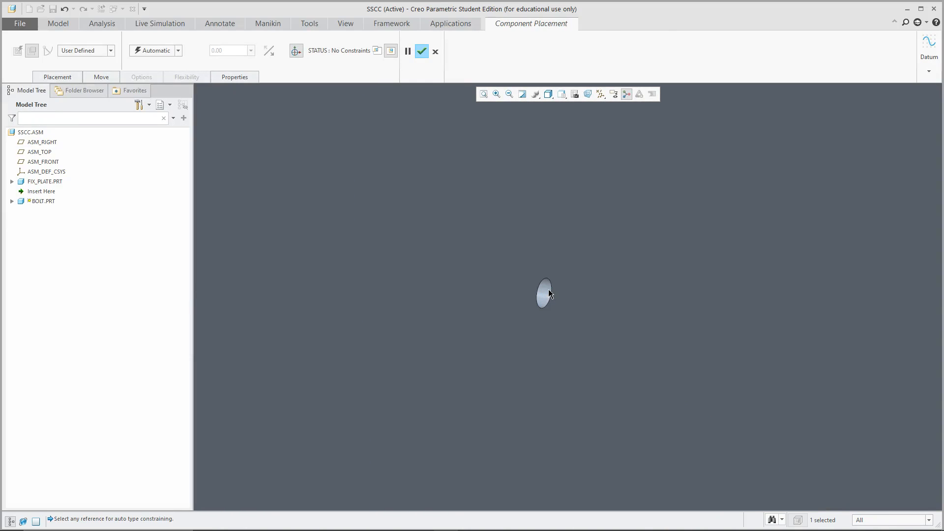
left_click(546, 292)
scroll(525, 250, "down", 5)
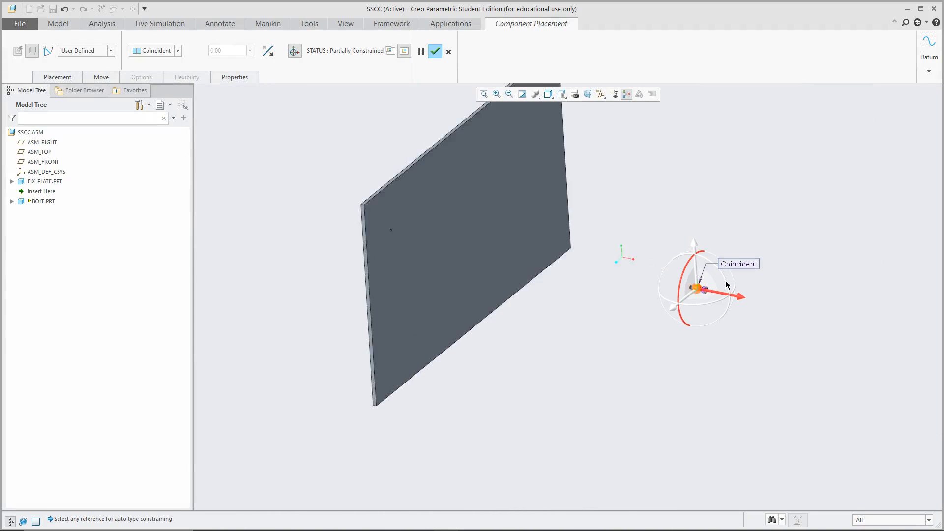
Step: Constrain the bolt's threaded end face to the plate's face at a distance of -13 and finish the placement
scroll(726, 284, "up", 6)
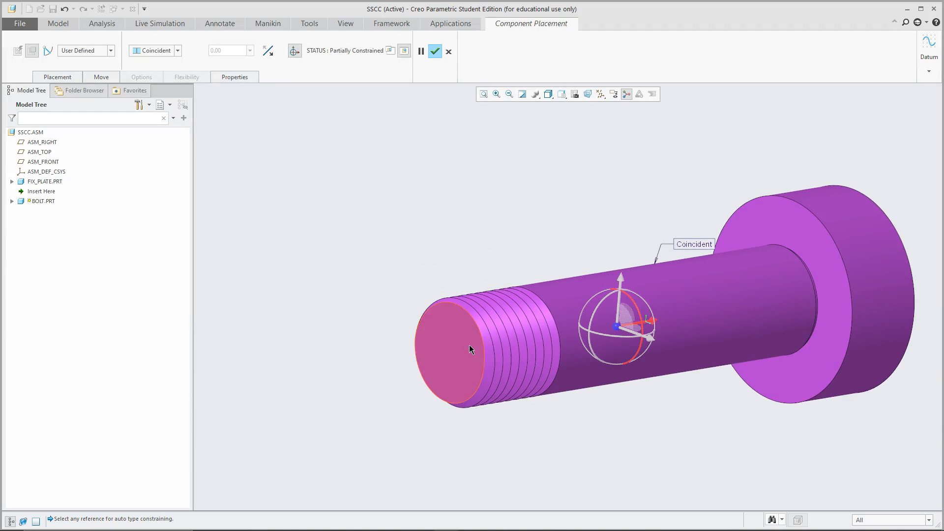
left_click(469, 349)
scroll(610, 323, "down", 6)
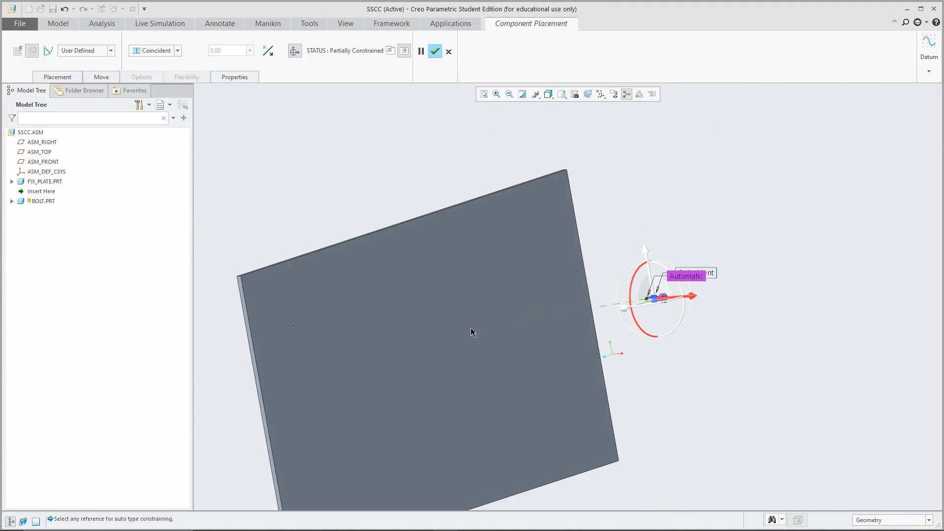
left_click(384, 327)
left_click(157, 52)
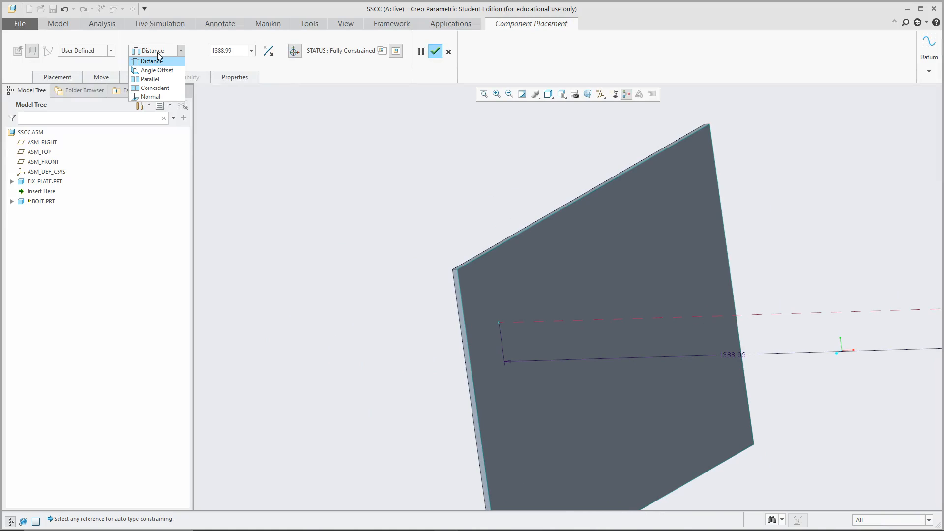
double_click(226, 50)
type("-13")
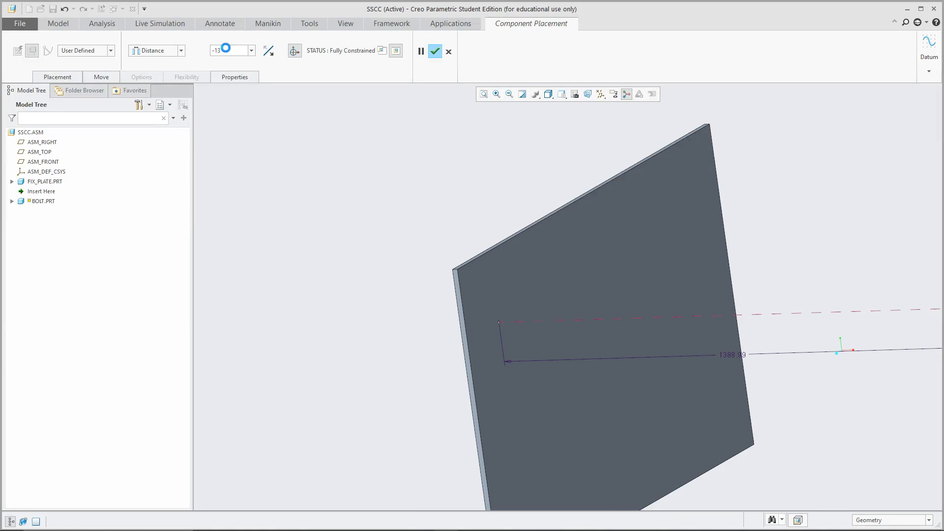
key("Return")
middle_click(396, 200)
middle_click_drag(396, 200, 249, 203)
scroll(250, 203, "up", 3)
Step: Redefine the placement of CRANK.PRT using a Pin connection
left_click(43, 201)
left_click(67, 154)
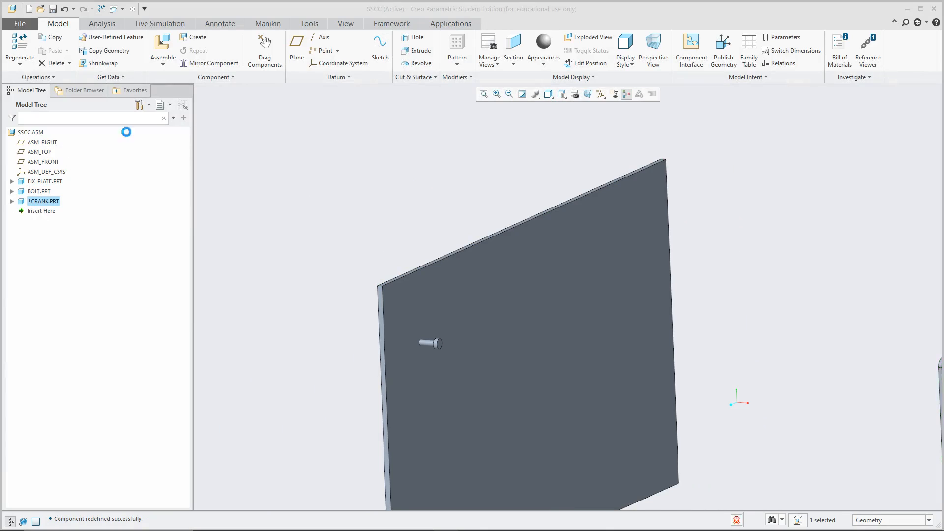
middle_click_drag(567, 185, 716, 290)
scroll(715, 290, "down", 3)
scroll(715, 290, "up", 3)
scroll(742, 316, "down", 3)
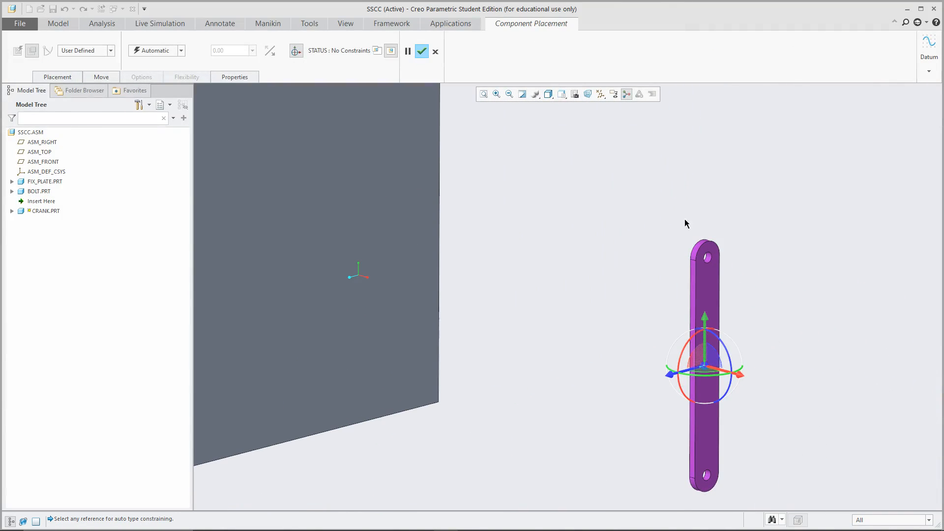
left_click(105, 51)
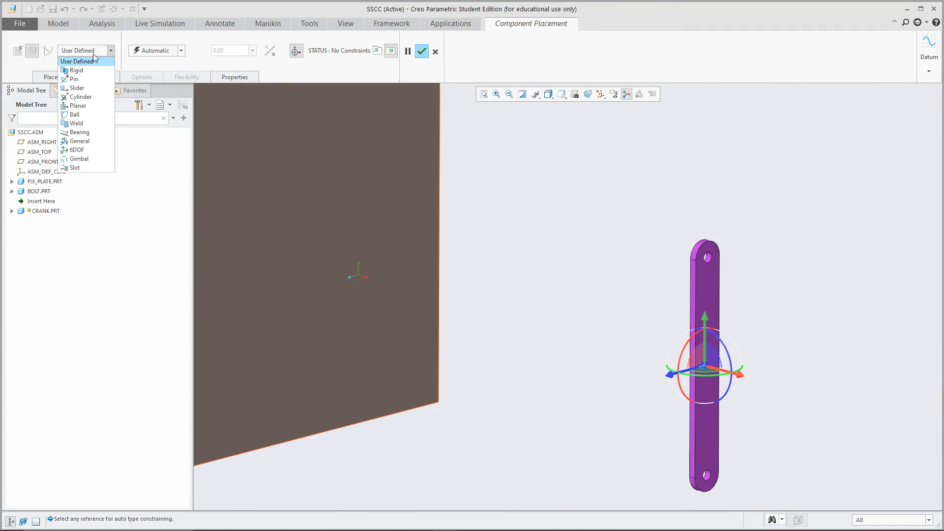
left_click(74, 80)
Step: Align the pin connection's axis by making the crank's lower hole coincident with the bolt
scroll(688, 281, "down", 3)
scroll(687, 280, "up", 3)
scroll(701, 388, "down", 4)
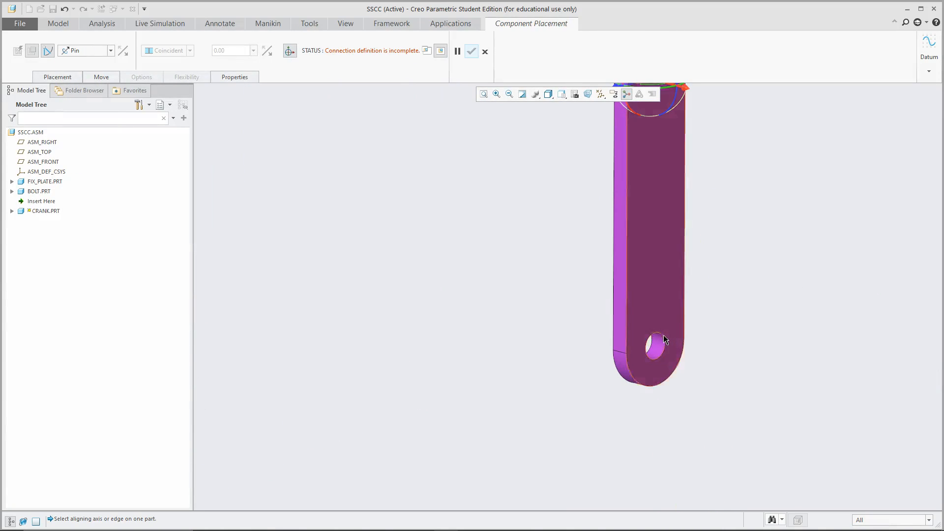
left_click(615, 93)
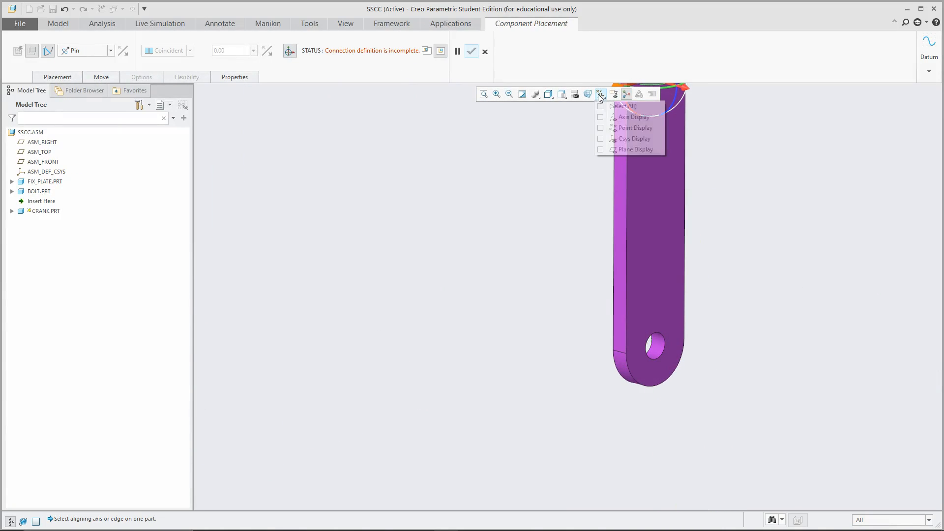
left_click(615, 117)
left_click(655, 350)
scroll(446, 190, "up", 3)
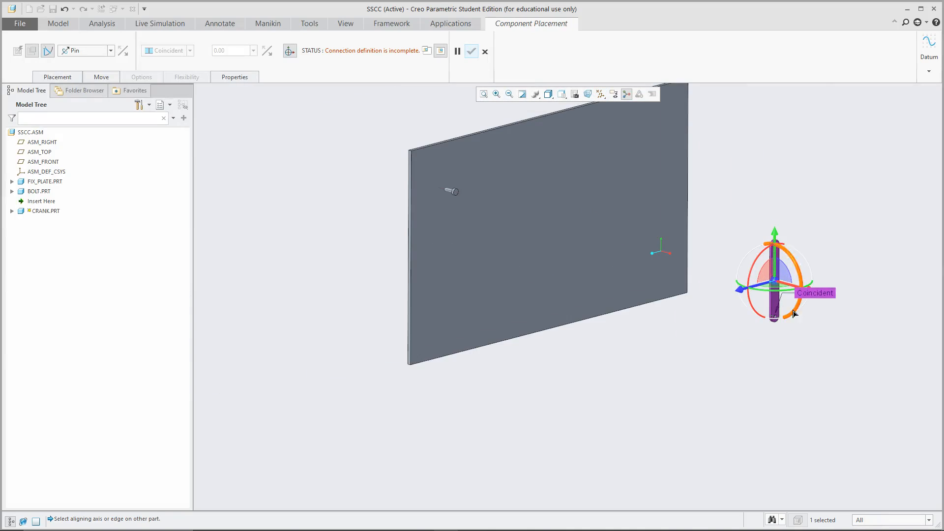
scroll(448, 190, "down", 5)
left_click(454, 196)
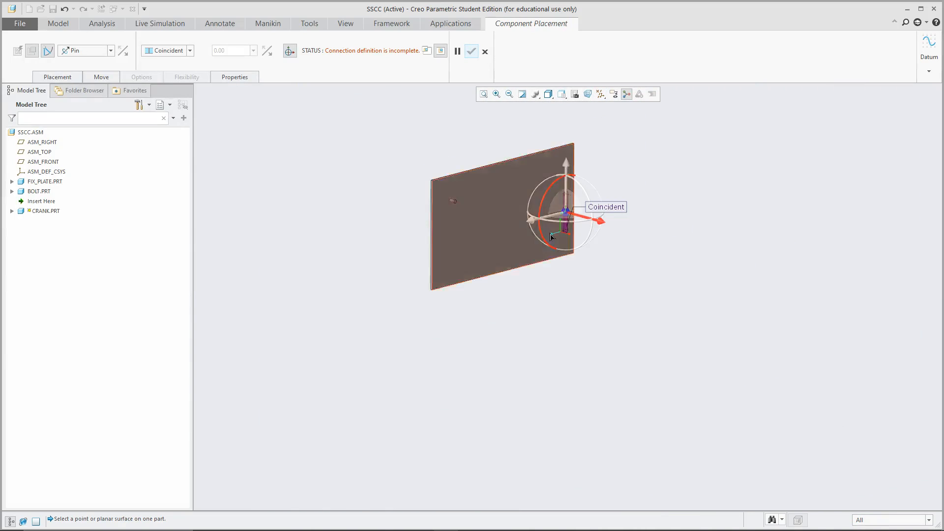
Step: Make the crank's front face coincident with the underside of the bolt head and finish the pin placement
scroll(443, 207, "down", 5)
left_click(434, 211)
scroll(643, 296, "up", 3)
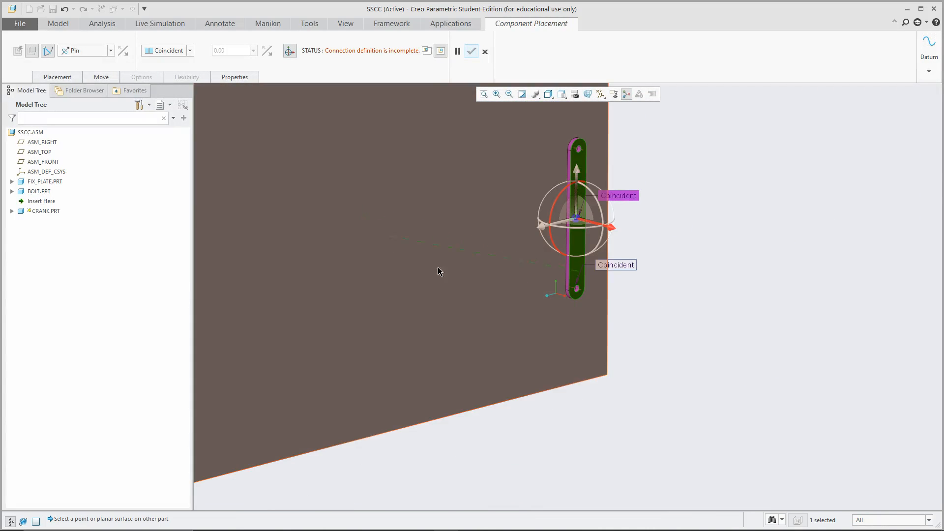
scroll(439, 267, "up", 1)
scroll(483, 259, "down", 3)
scroll(473, 279, "down", 2)
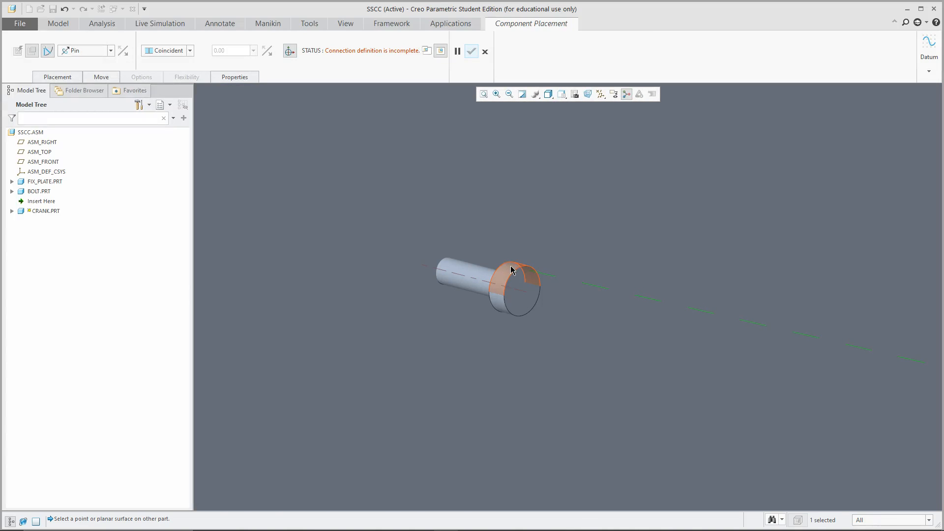
right_click(511, 267)
left_click(509, 267)
scroll(512, 260, "up", 5)
middle_click(513, 261)
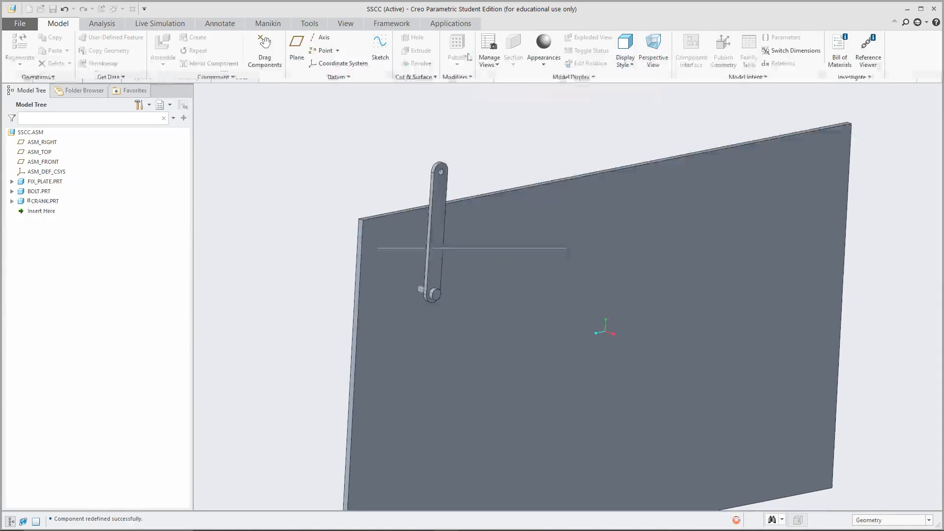
Step: Swing the crank slightly clockwise about the bolt to test its pin motion
left_click_drag(421, 181, 457, 177, "ctrl+alt")
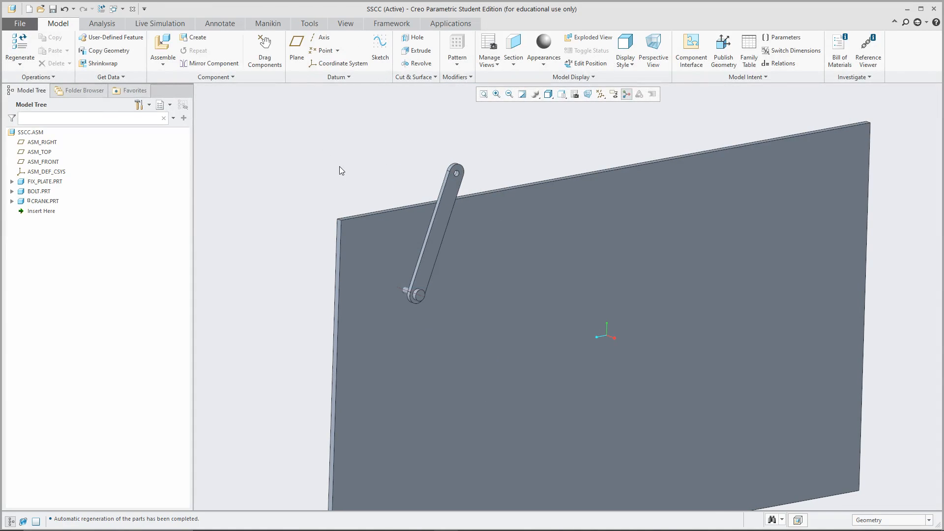
scroll(324, 170, "up", 5)
scroll(322, 168, "down", 1)
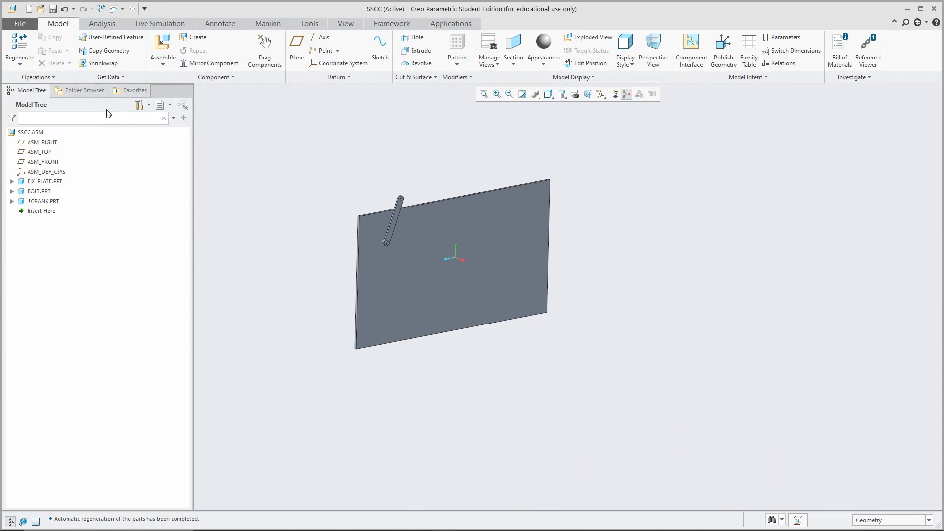
left_click(207, 41)
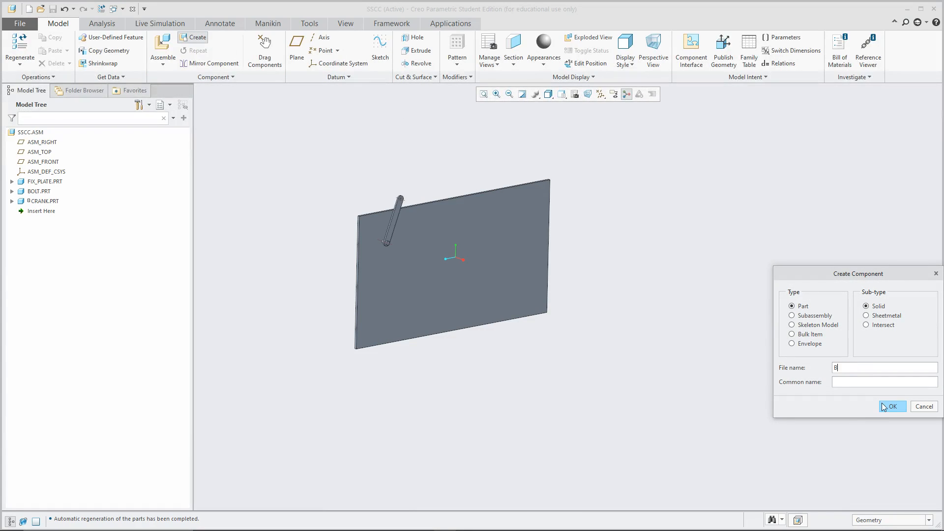
type("Bush")
left_click(898, 406)
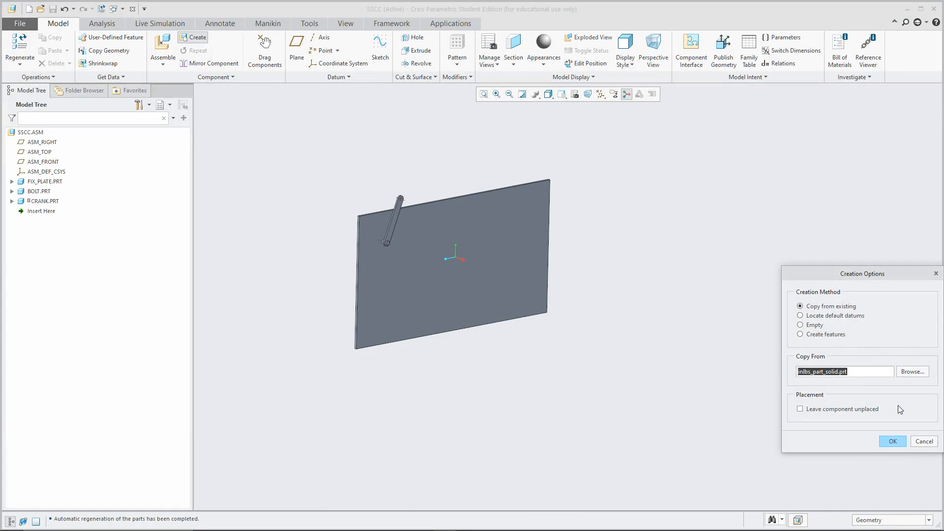
left_click(894, 442)
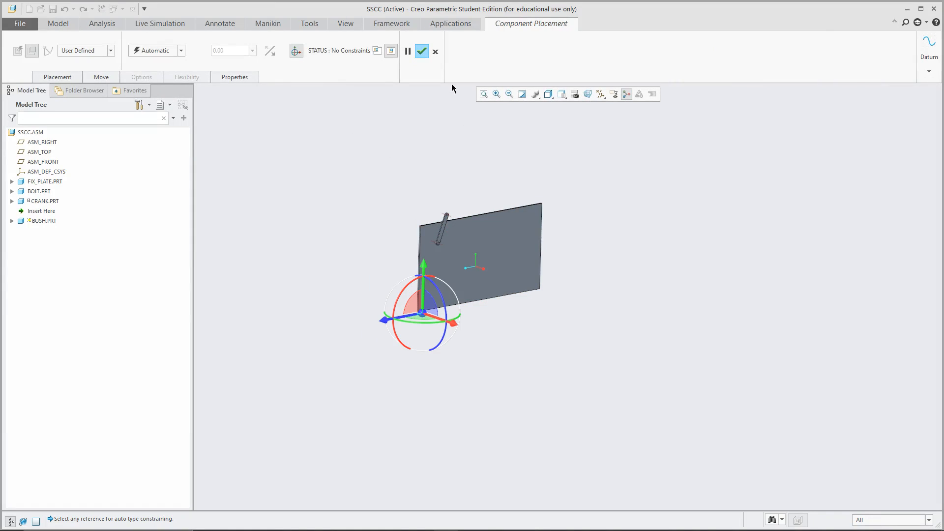
left_click(435, 51)
left_click(20, 23)
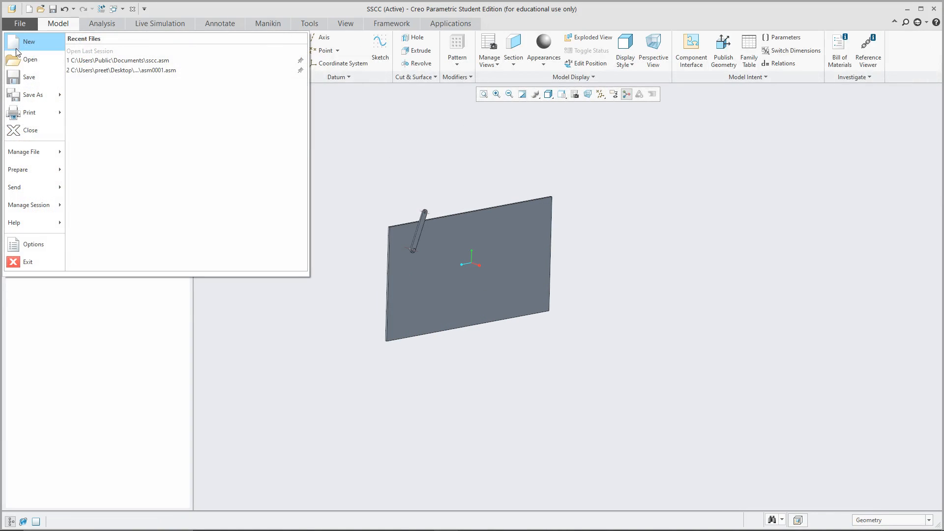
left_click(20, 23)
left_click(20, 23)
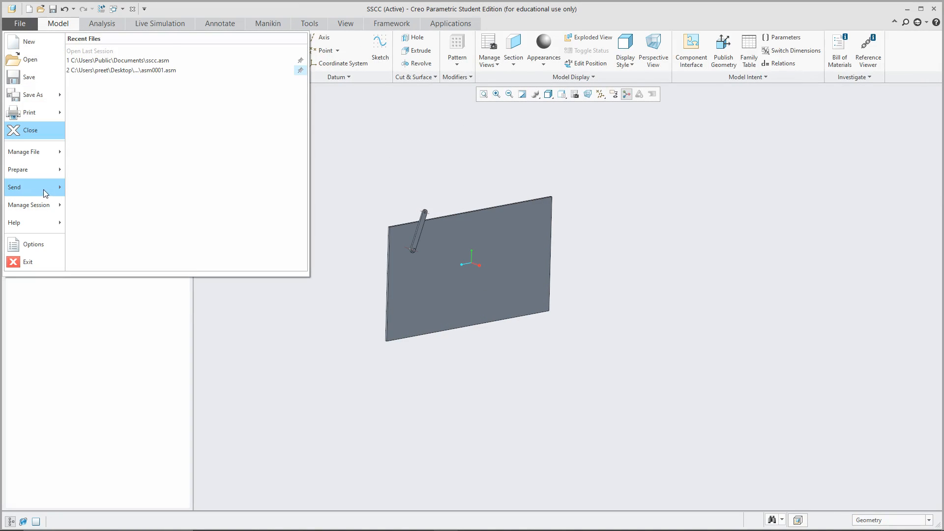
left_click(343, 129)
Step: Create a new solid part component named Bush, using the copy-from-existing creation method
left_click(193, 37)
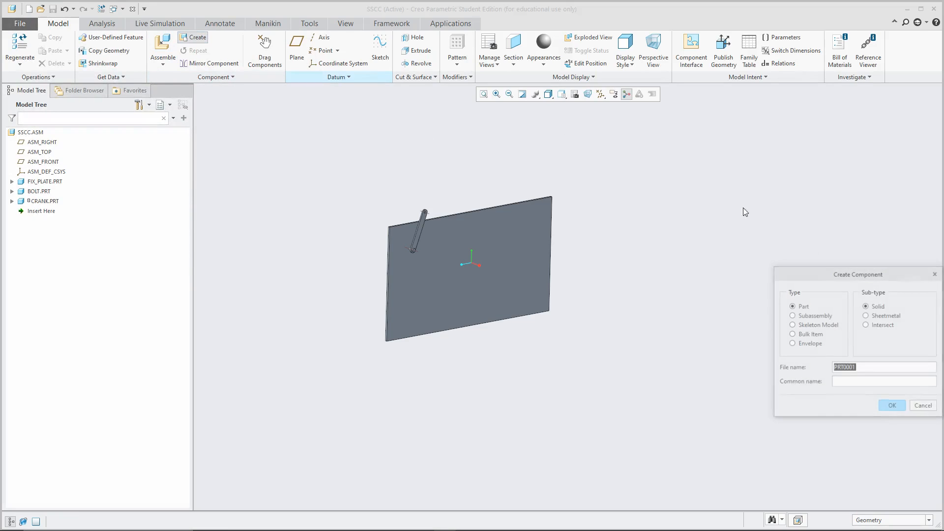
type("B")
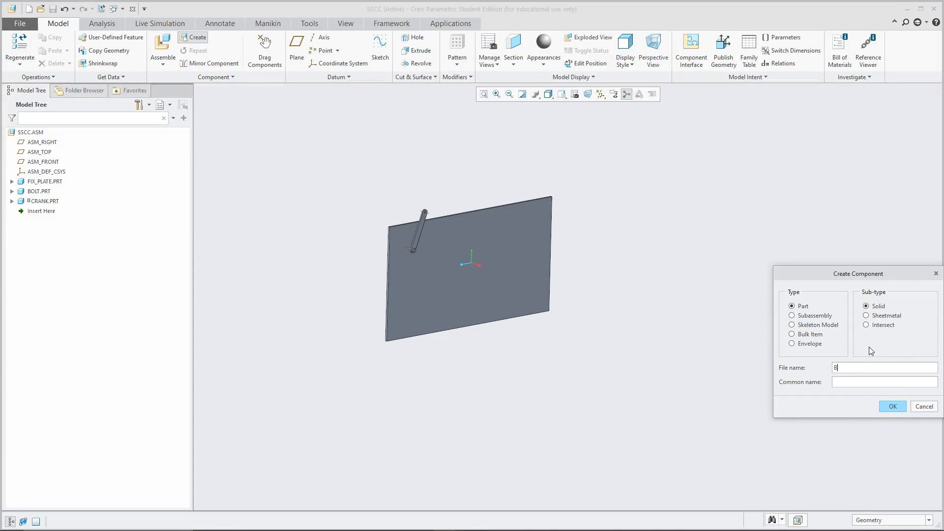
type("ush")
left_click(894, 407)
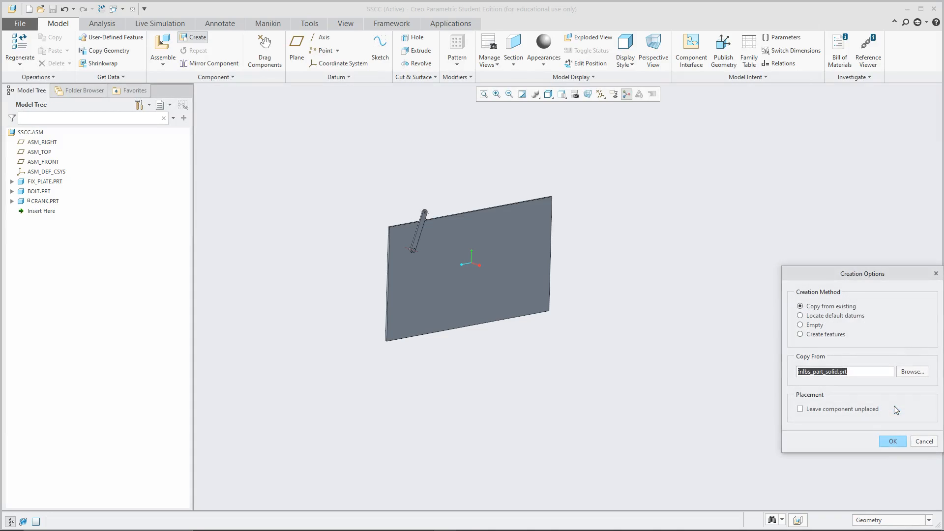
Step: Browse for the bush's template part, starting from the PTC folder under Program Files on drive C
left_click(911, 371)
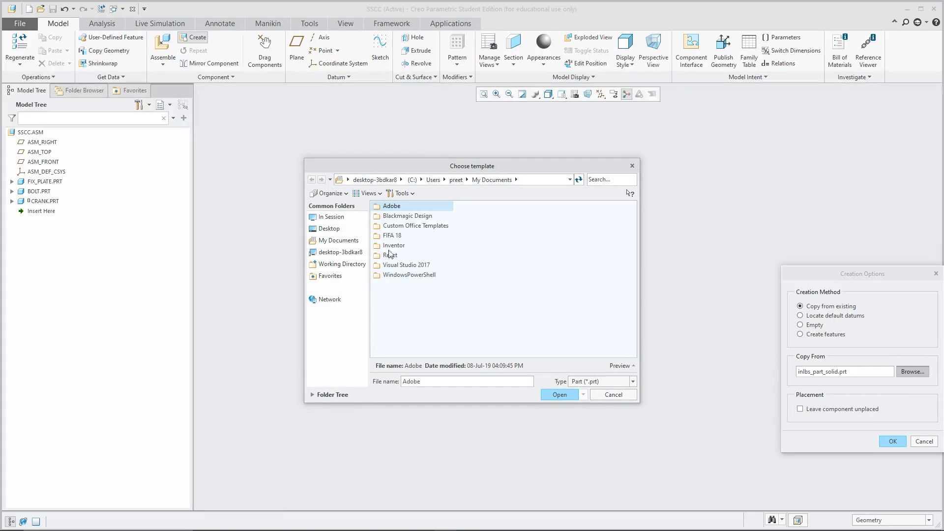
left_click(341, 252)
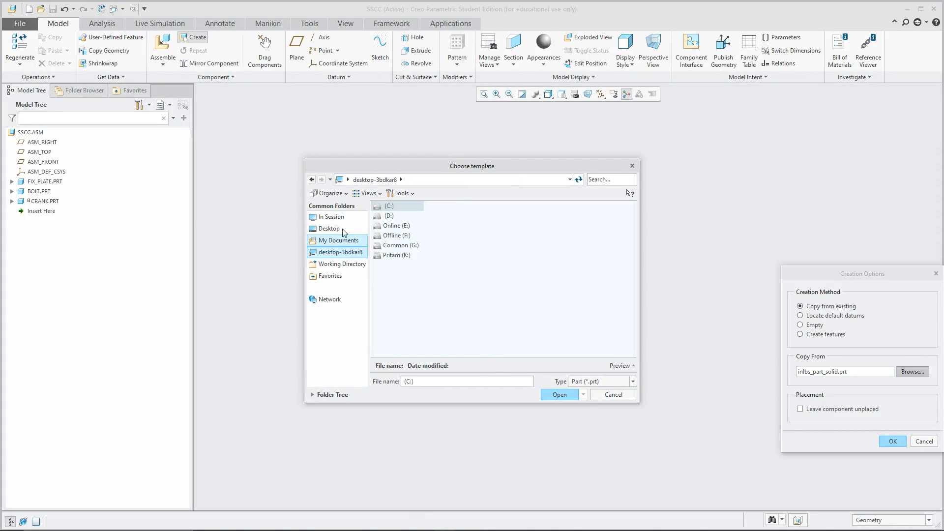
double_click(389, 206)
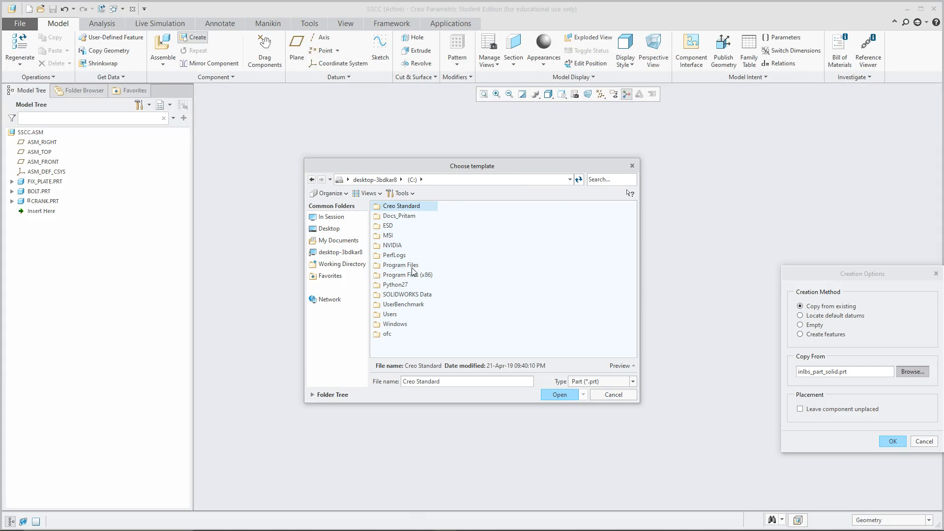
double_click(411, 266)
left_click(416, 266)
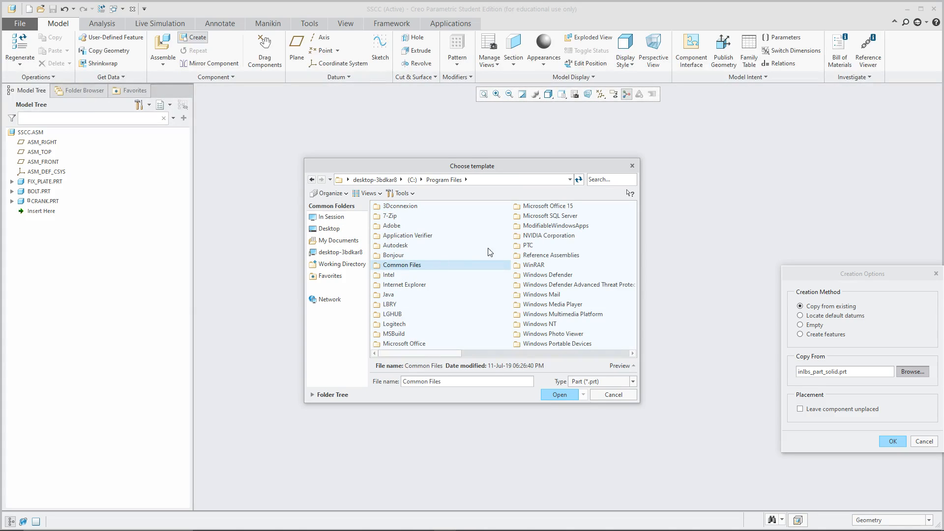
double_click(528, 246)
Step: Choose solid_part_mmks_new.prt from the Creo 5.0.4.0 Common Files templates folder and add the bush without placement constraints
left_click(403, 217)
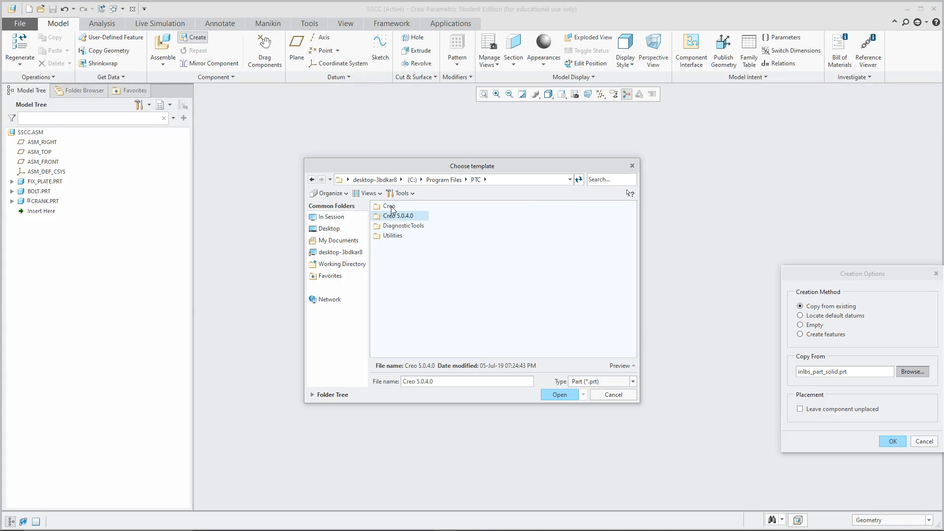
double_click(389, 206)
left_click(476, 180)
double_click(402, 216)
double_click(397, 207)
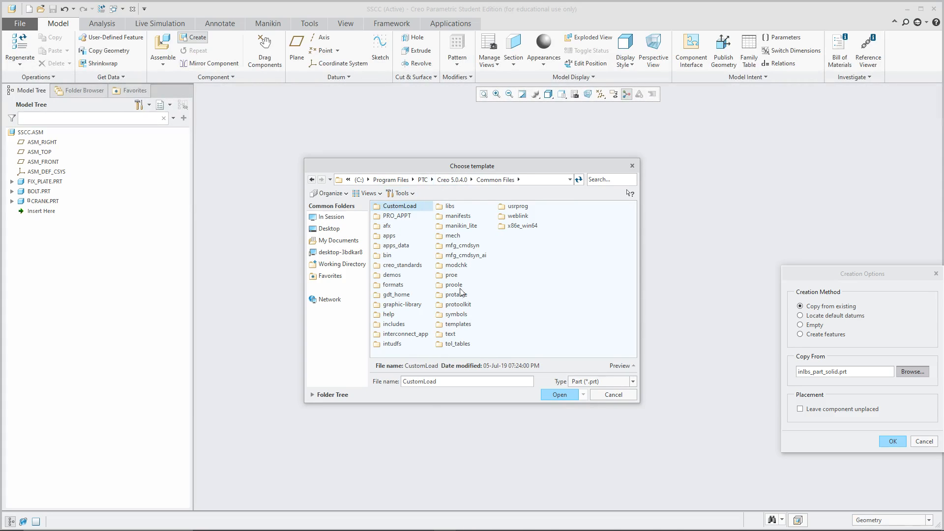
double_click(457, 324)
scroll(536, 339, "down", 2)
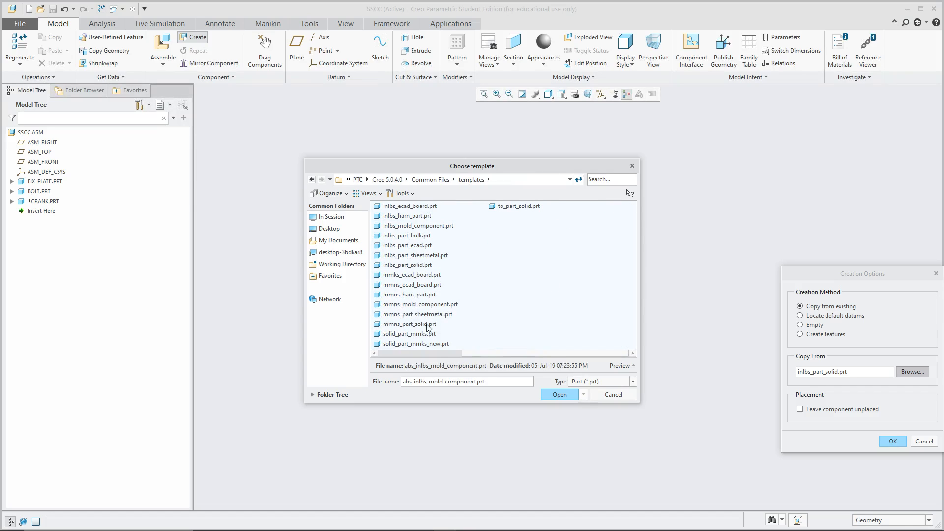
double_click(426, 345)
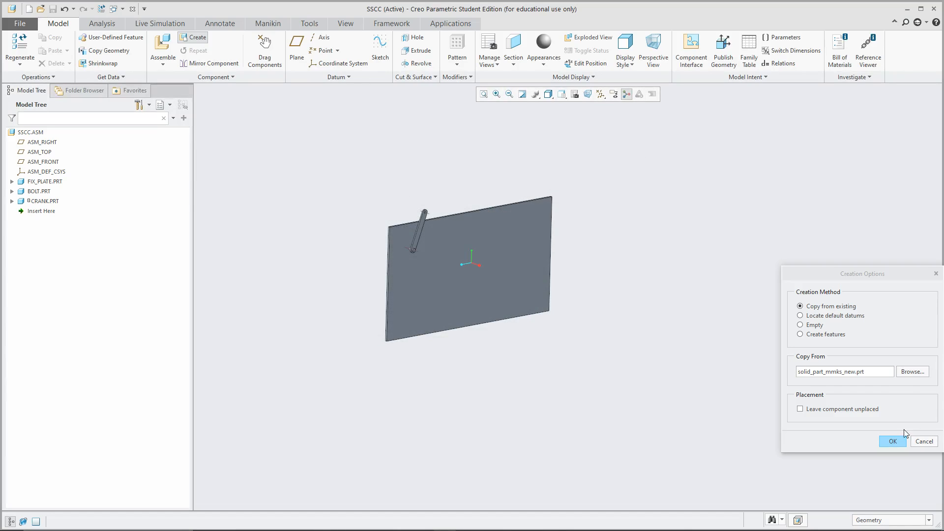
left_click(891, 442)
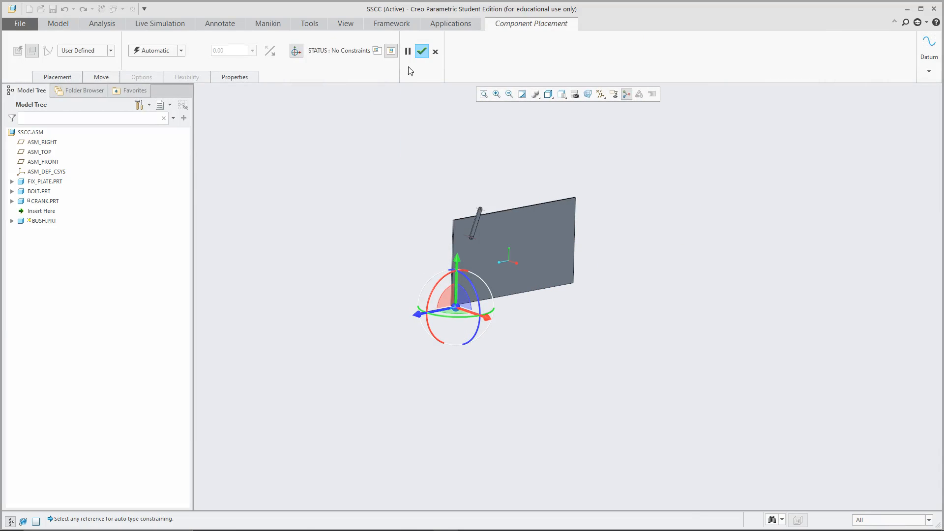
left_click(421, 51)
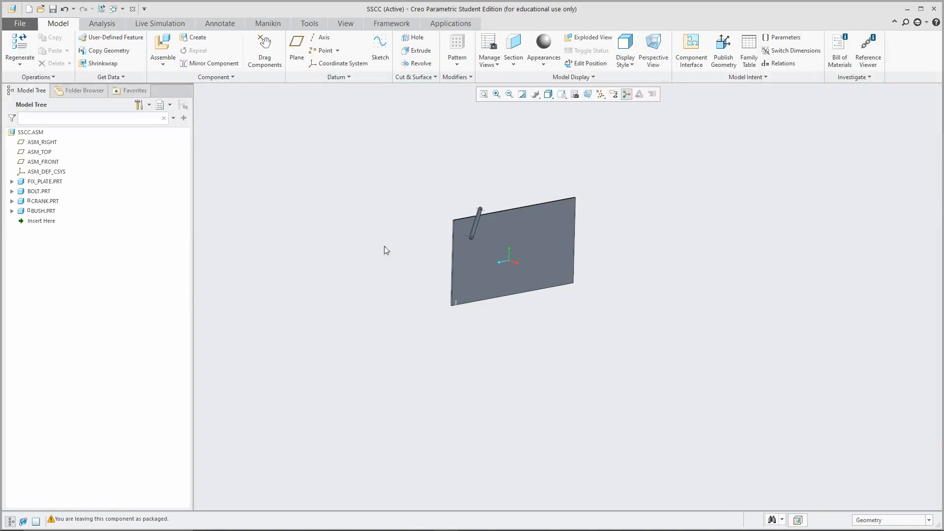
Step: Show the datum planes, activate BUSH.PRT and start an extrude sketch on its datum plane parallel to the plate
left_click(588, 94)
left_click(614, 152)
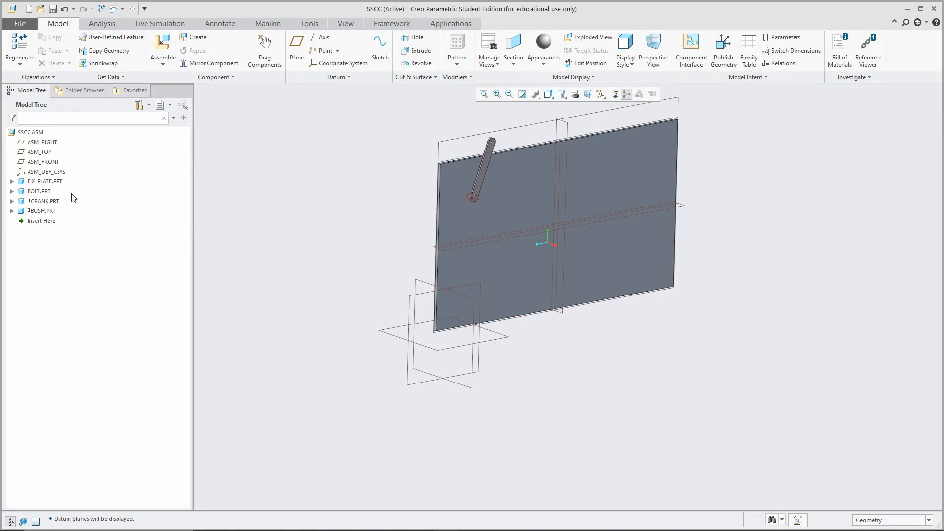
left_click(43, 211)
left_click(44, 160)
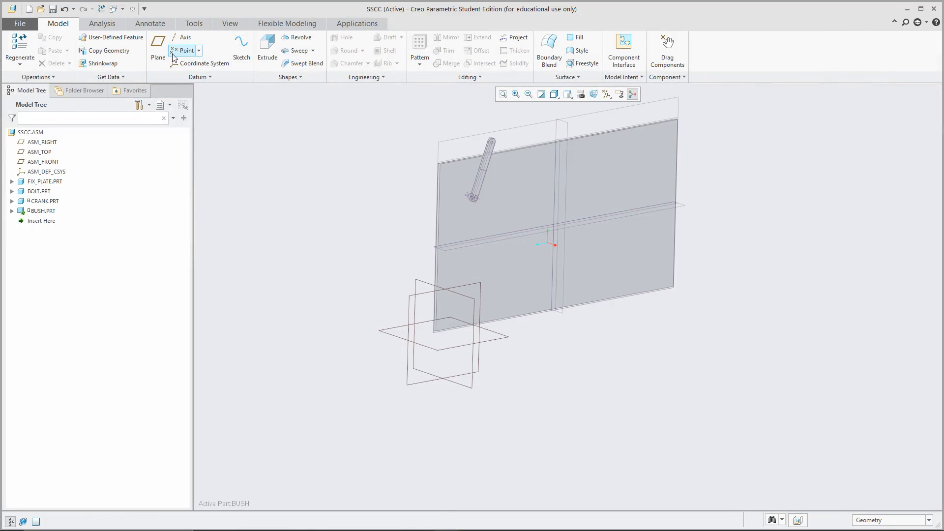
left_click(267, 46)
left_click(407, 310)
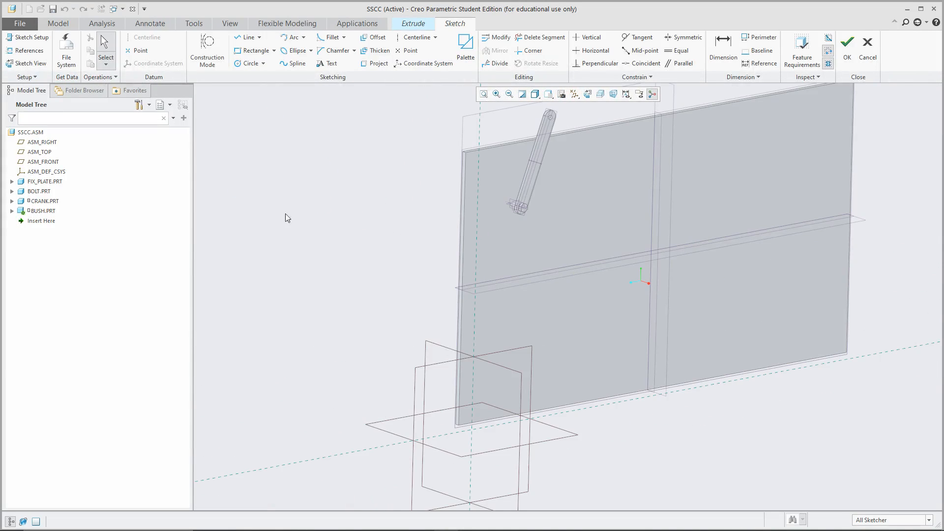
Step: Sketch two concentric circles at the bush's origin with diameters of 15 and 45 mm, and finish the sketch
left_click(242, 68)
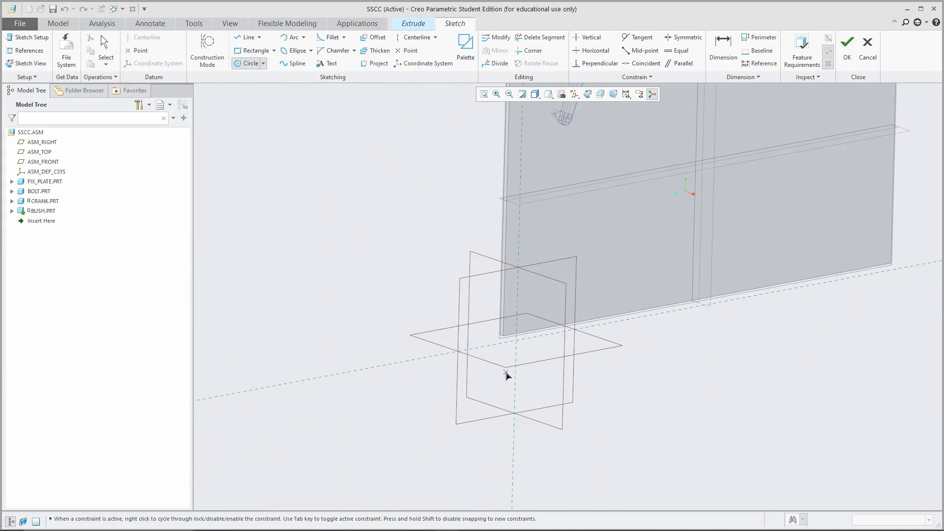
left_click(516, 342)
left_click(521, 347)
scroll(523, 361, "down", 4)
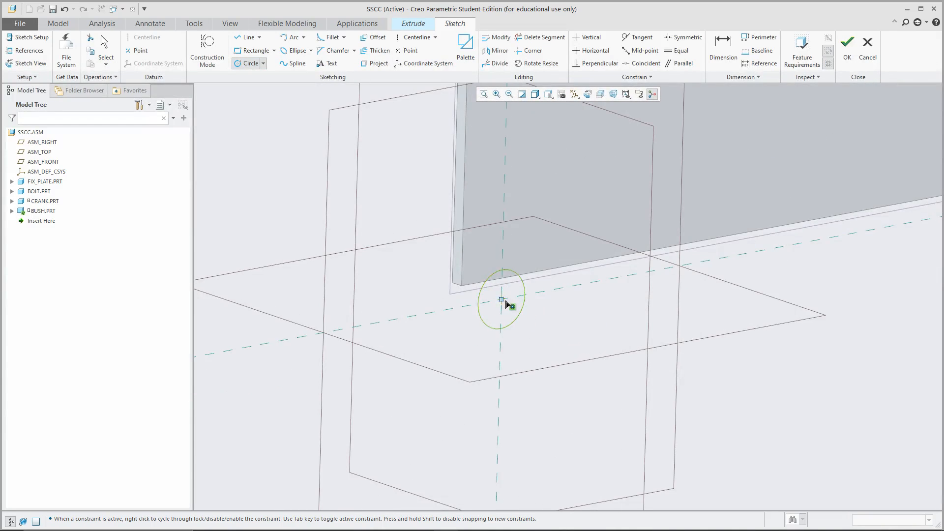
left_click(506, 301)
middle_click(524, 286)
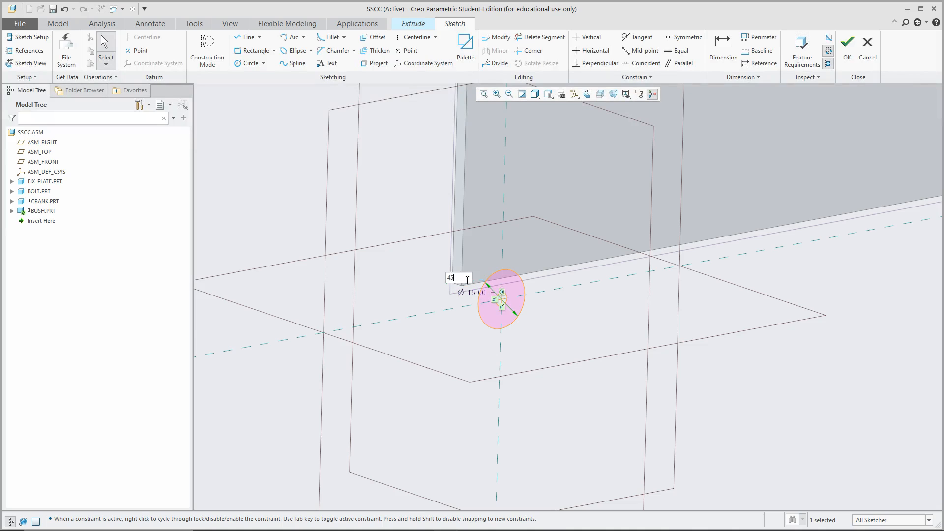
key("Return")
left_click(847, 49)
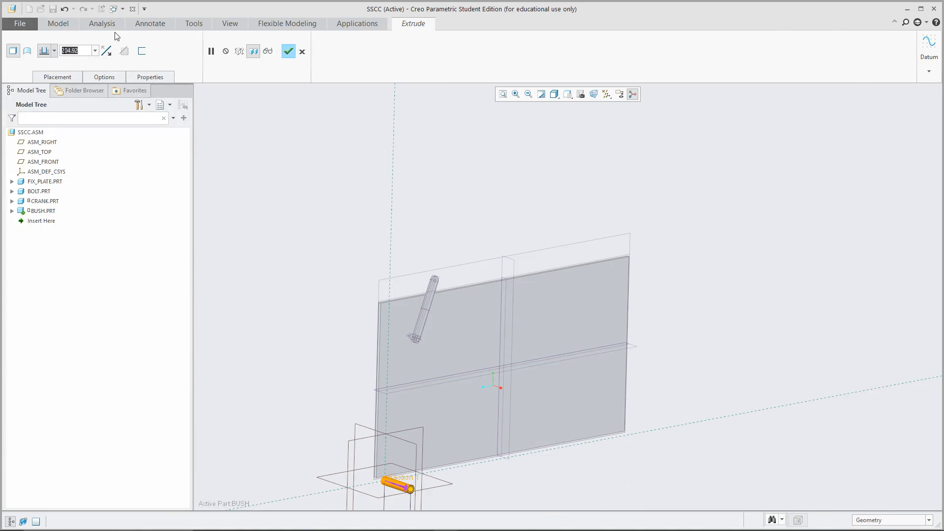
Step: Extrude the bush ring 25 mm symmetrically about the sketch plane
type("25")
key("Return")
left_click(55, 51)
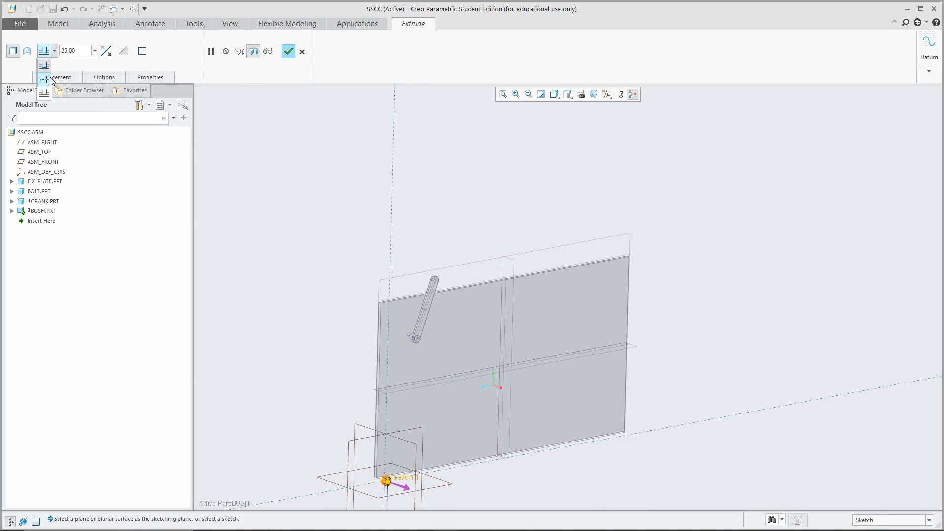
left_click(44, 79)
left_click(288, 52)
Step: Activate the SSCC.ASM assembly and reorder BUSH.PRT to sit before CRANK.PRT in the model tree
left_click(30, 132)
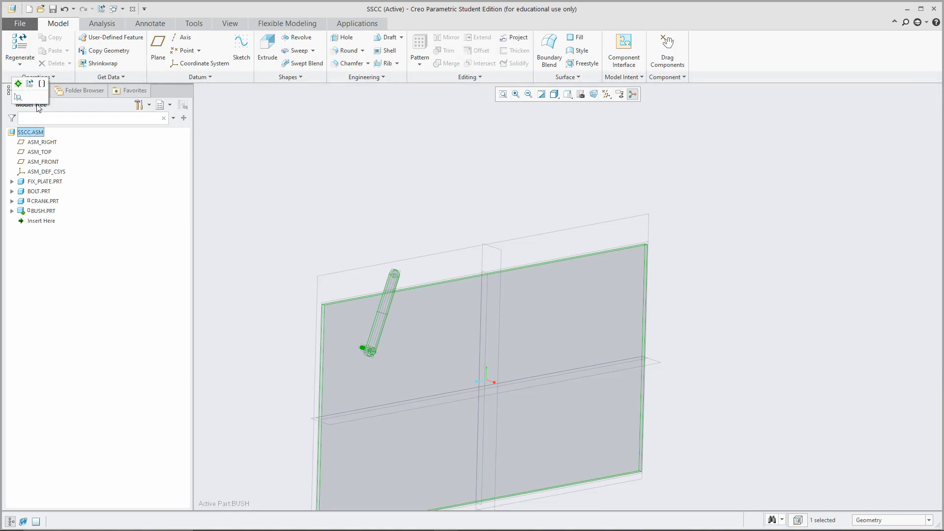
left_click(18, 83)
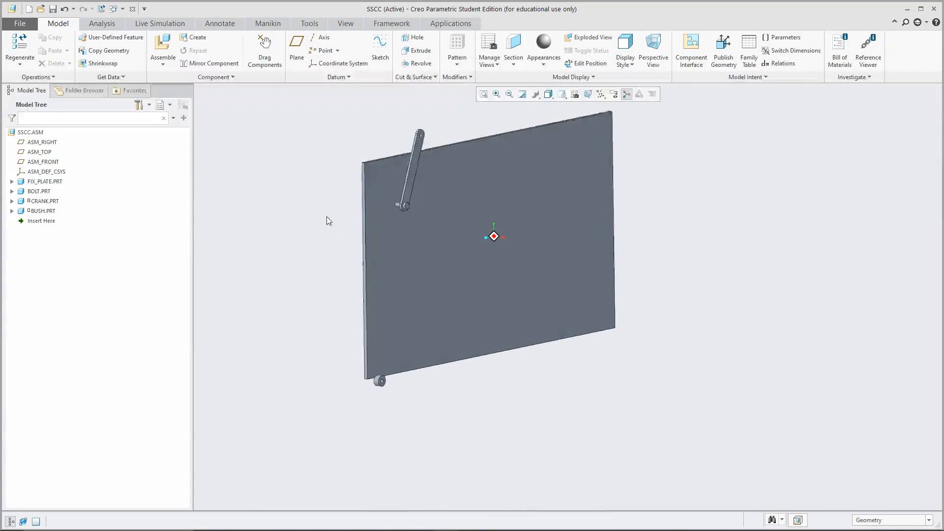
middle_click_drag(326, 216, 308, 341)
left_click_drag(53, 212, 44, 195)
Step: Redefine the placement of BUSH.PRT and make its bore coincident with the bolt's shank
left_click(41, 201)
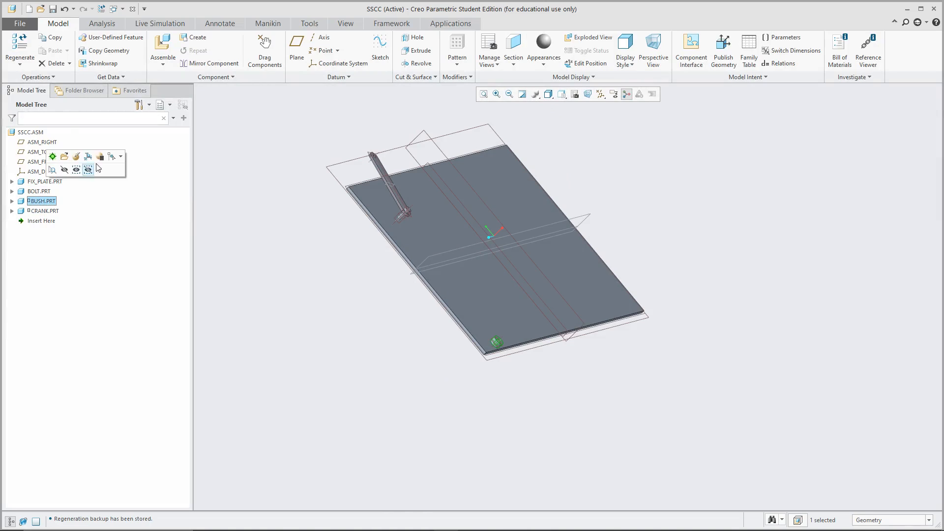
left_click(77, 157)
scroll(482, 354, "up", 10)
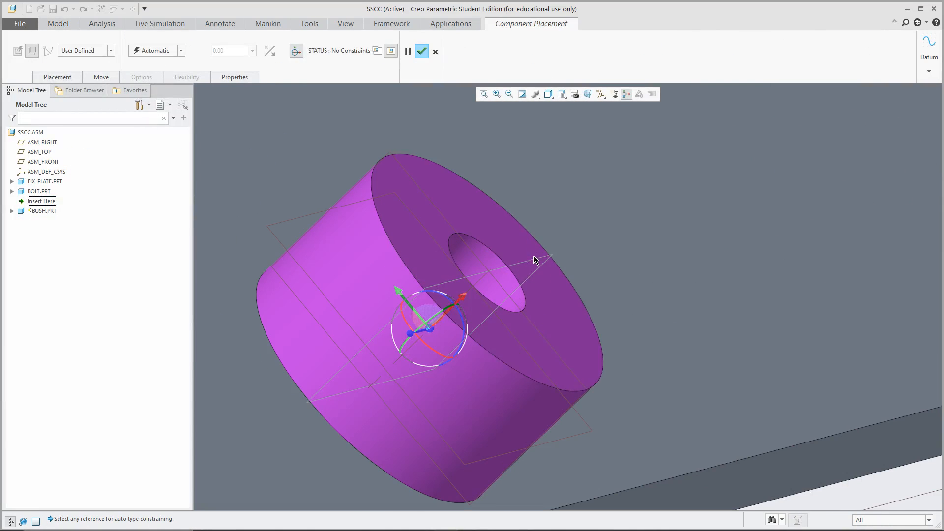
scroll(621, 368, "down", 10)
scroll(531, 204, "up", 8)
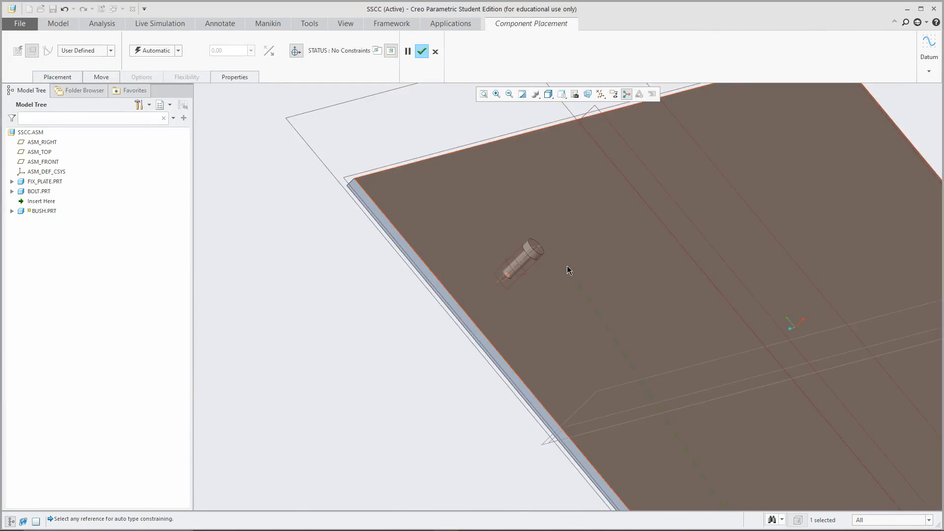
scroll(469, 248, "up", 2)
left_click(511, 264)
scroll(497, 220, "down", 3)
scroll(573, 170, "up", 3)
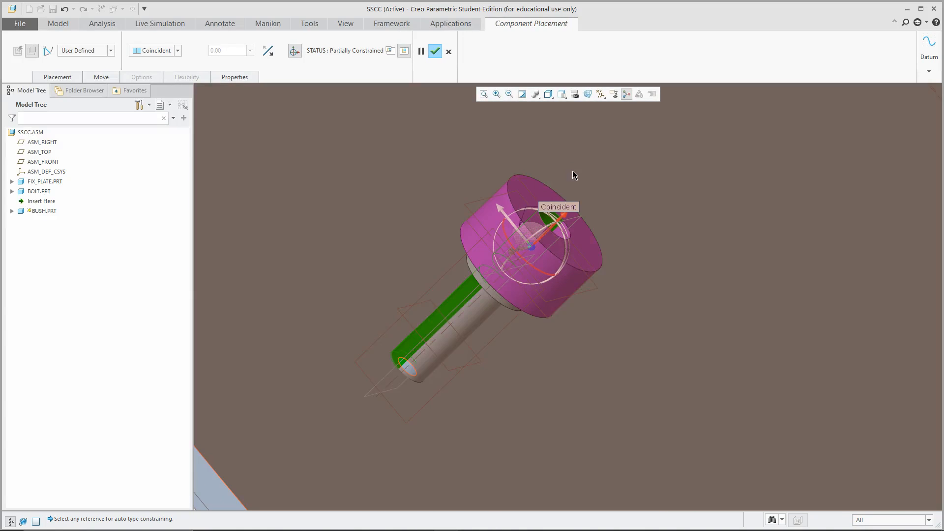
Step: Make the bush's lower end face coincident with the fixed plate's face and accept the component placement
scroll(469, 233, "up", 5)
scroll(472, 229, "down", 6)
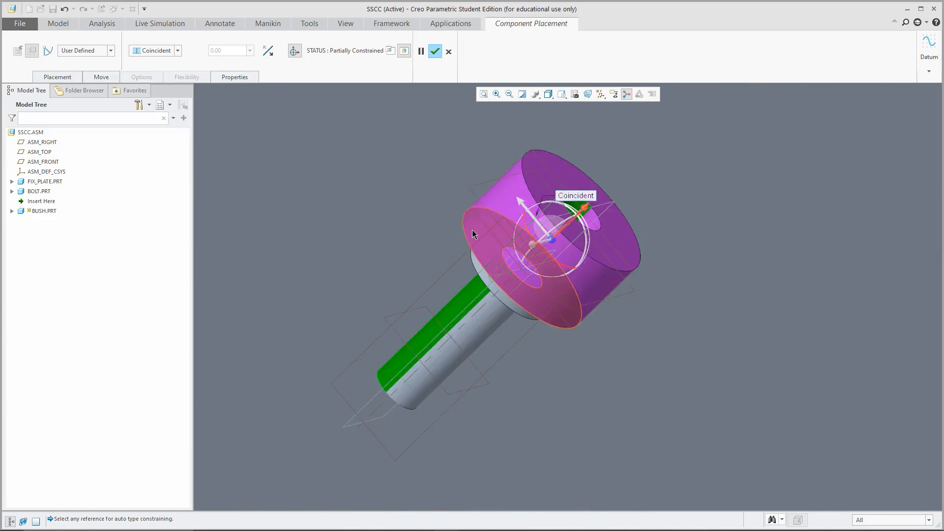
scroll(473, 233, "up", 3)
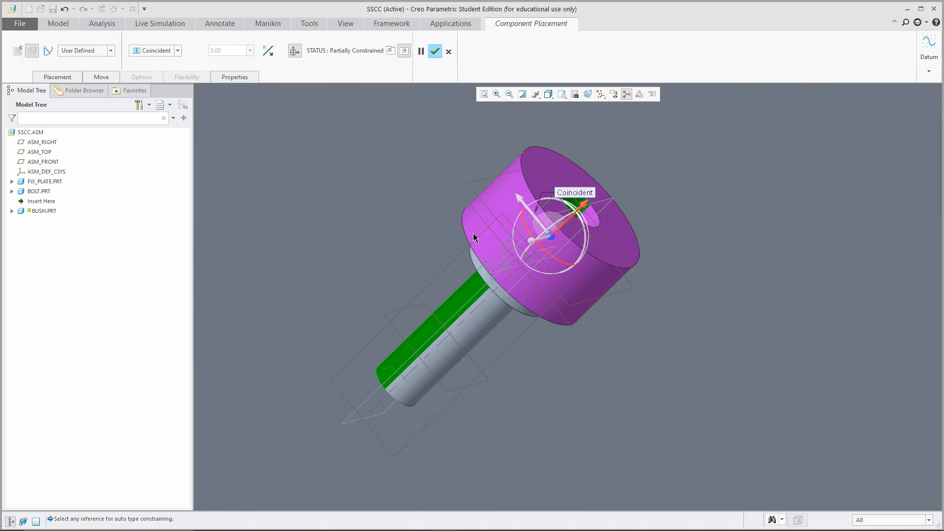
left_click(476, 228)
left_click(330, 330)
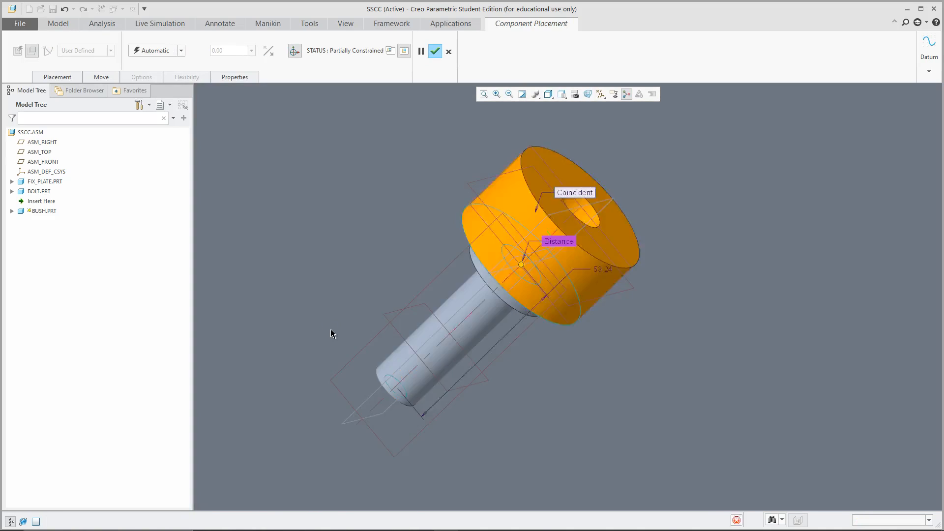
scroll(326, 275, "down", 3)
left_click(141, 52)
left_click(169, 90)
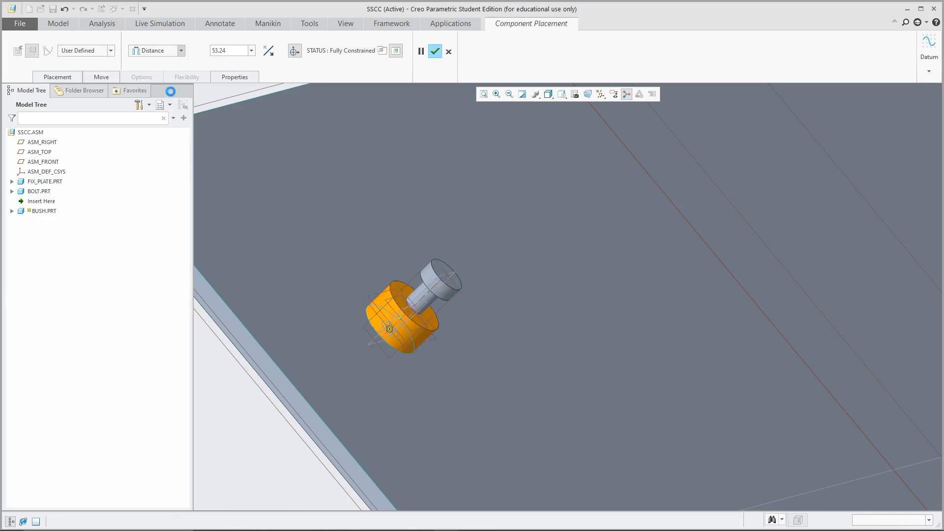
left_click(440, 205)
left_click(423, 202)
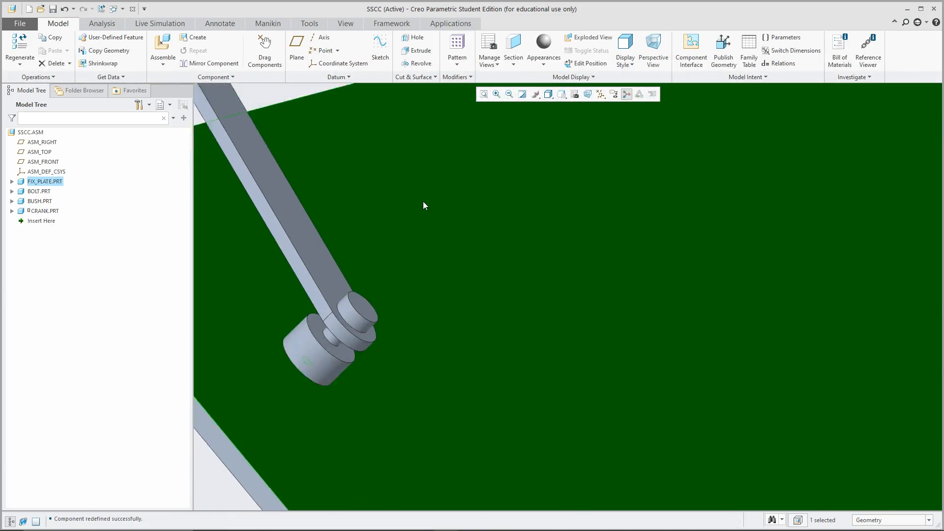
Step: Set the selection filter to Feature and change the extrusion depth of BUSH.PRT to 37 mm within the assembly
scroll(423, 201, "down", 3)
middle_click_drag(567, 296, 333, 265)
middle_click_drag(541, 315, 821, 255)
left_click(288, 174)
left_click(110, 22)
middle_click_drag(285, 216, 871, 176)
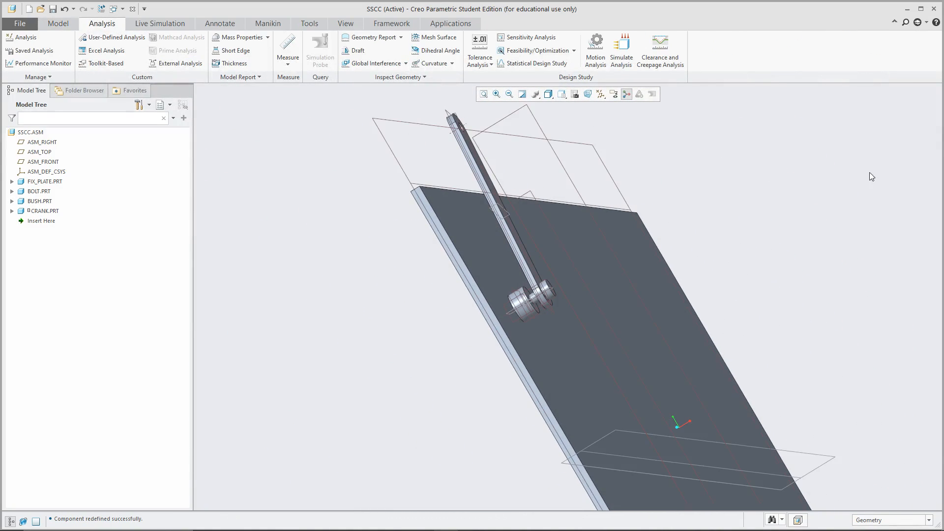
left_click(890, 520)
left_click(891, 494)
scroll(521, 309, "up", 5)
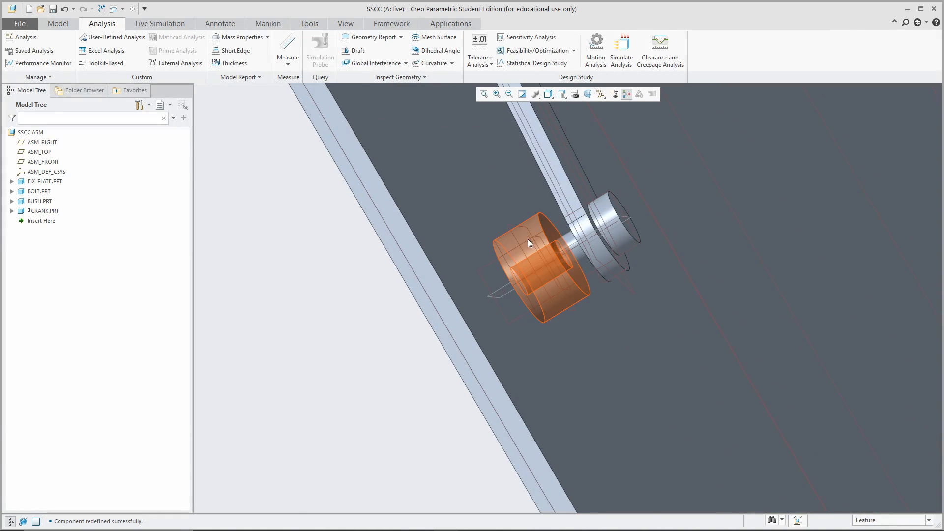
double_click(527, 238)
double_click(528, 268)
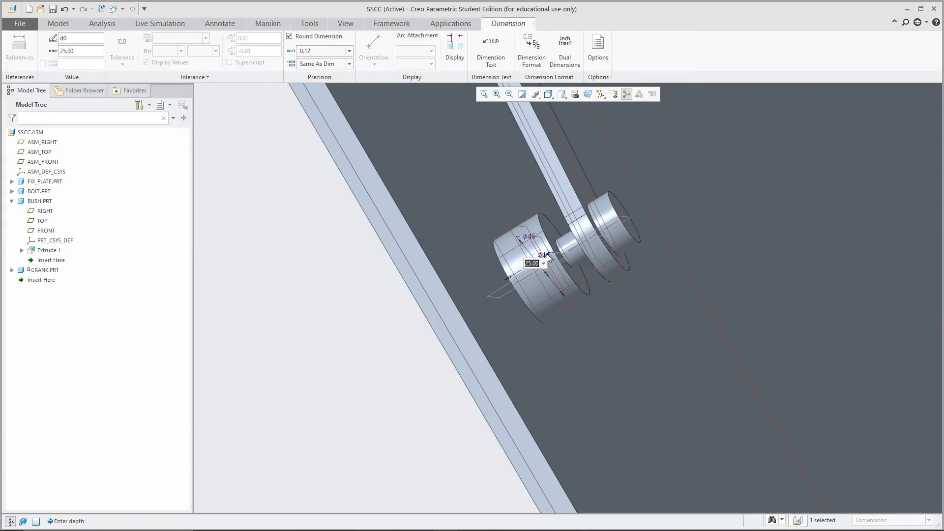
type("37")
key("Return")
left_click(633, 223)
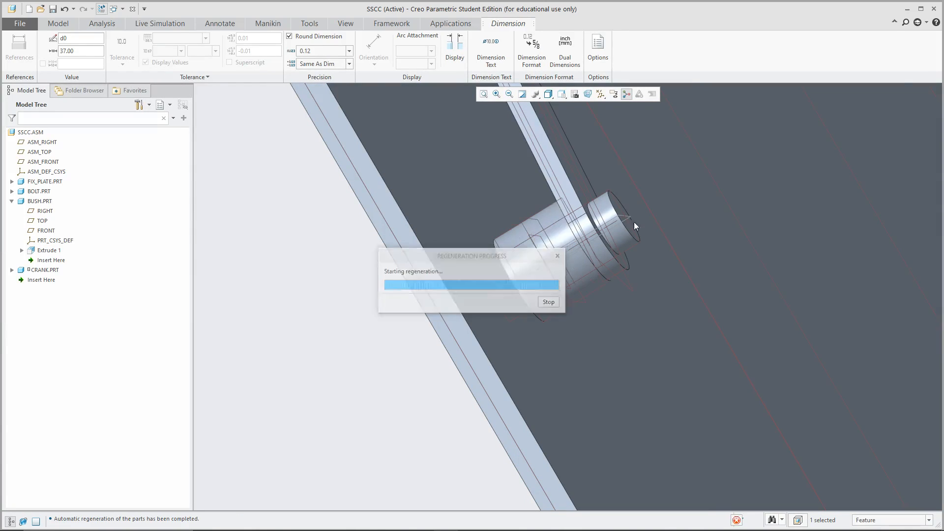
Step: Regenerate SSCC.ASM, return the selection filter to Geometry, and save the assembly in its default orientation
scroll(424, 206, "down", 4)
left_click(24, 132)
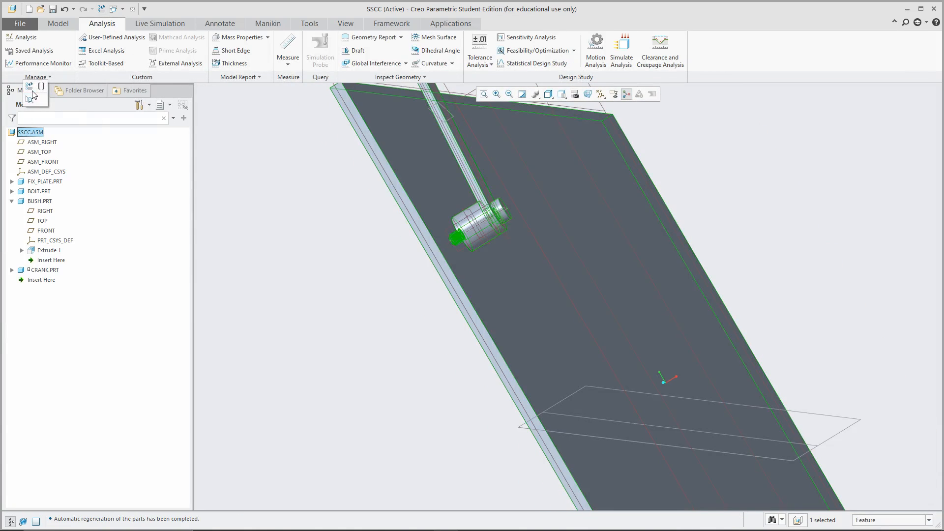
left_click(28, 91)
left_click(878, 520)
left_click(868, 426)
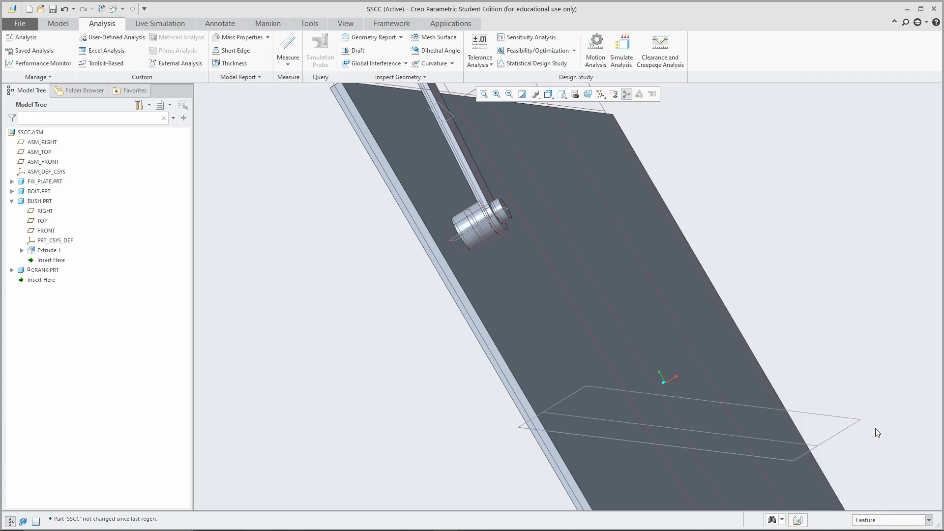
key("ctrl+d")
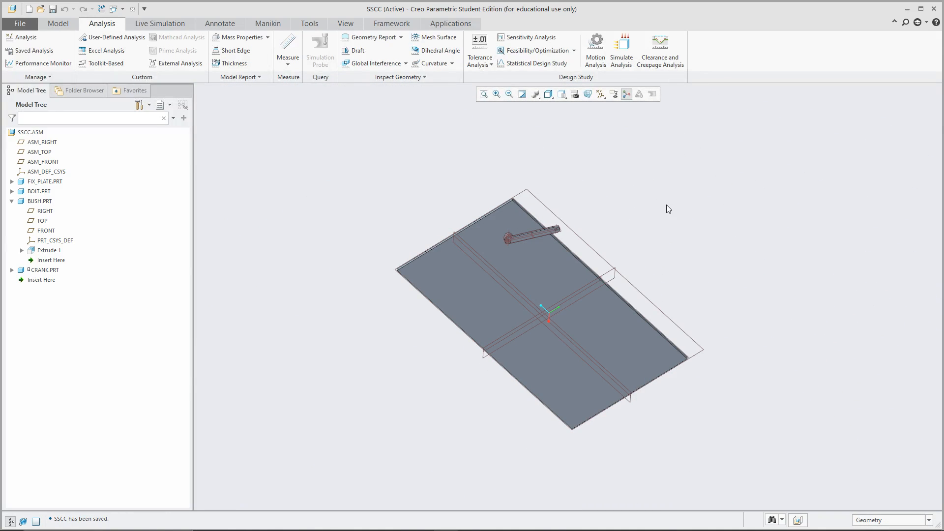
middle_click_drag(665, 204, 366, 179)
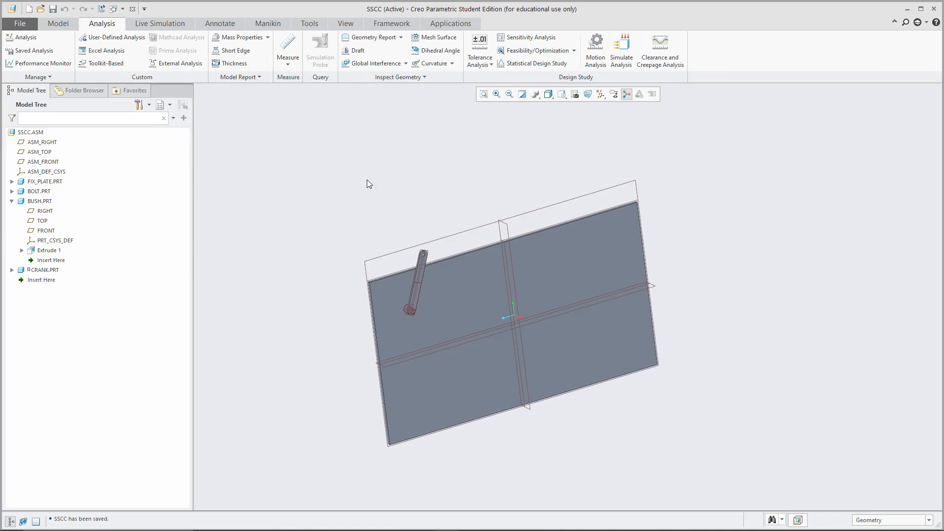
Step: Create a solid part named Slider_Case in the assembly and place it without constraints in the empty space beside the plate
scroll(71, 38, "down", 3)
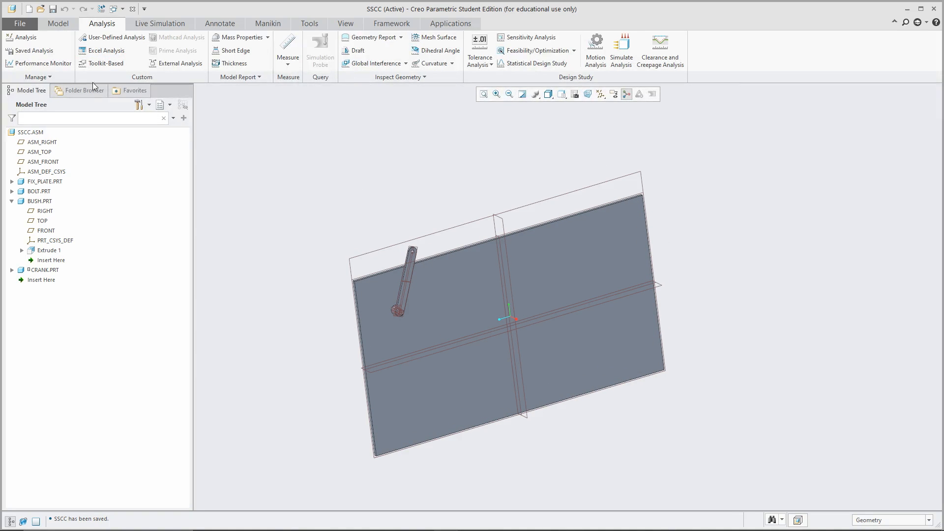
left_click(58, 23)
left_click(193, 38)
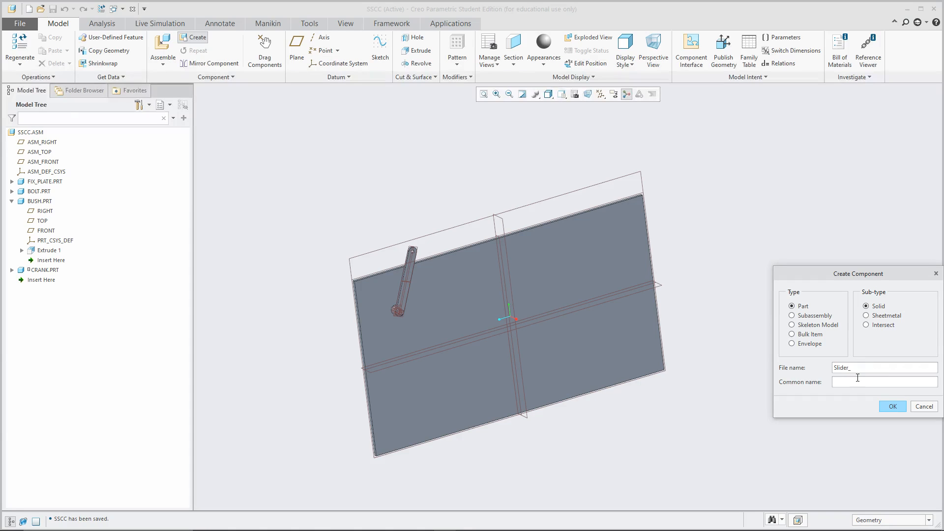
type("Slider_Case")
left_click(892, 406)
left_click(893, 441)
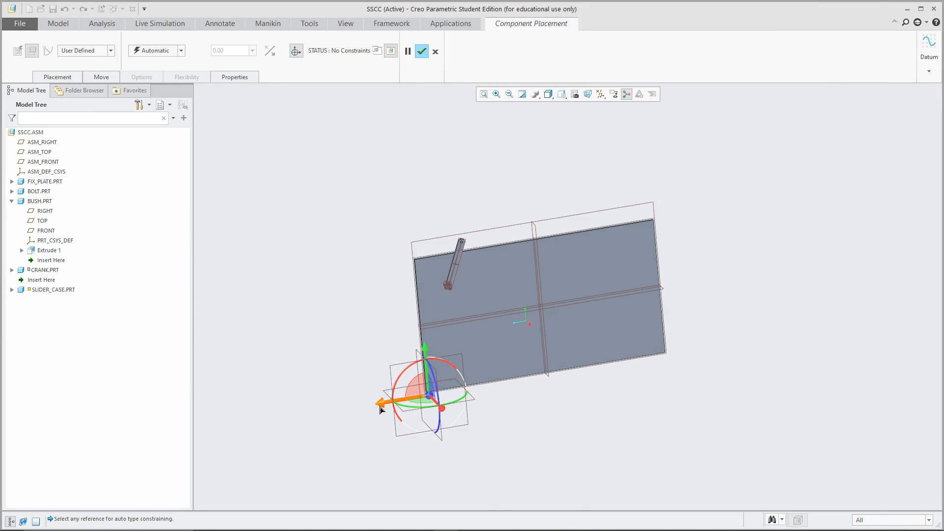
left_click_drag(380, 410, 687, 358)
left_click(422, 52)
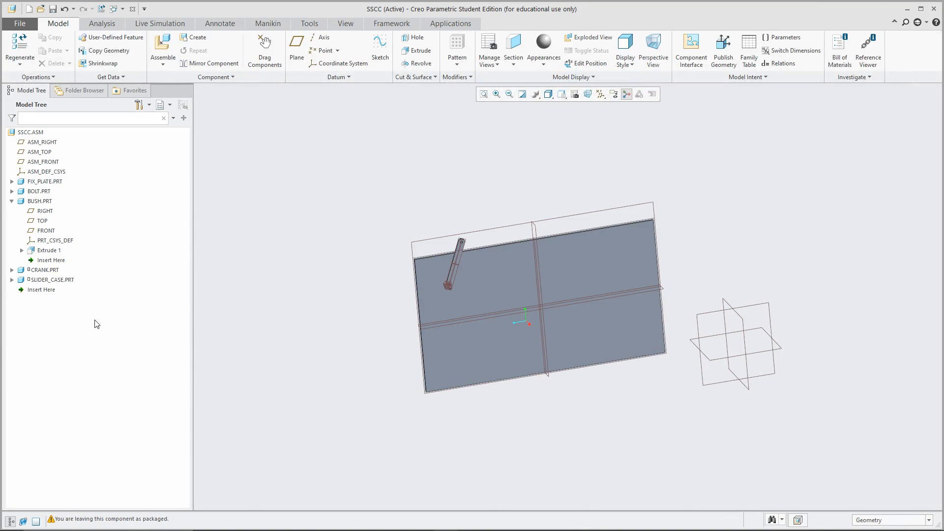
Step: Activate SLIDER_CASE and, for a new extrusion, sketch a center rectangle about 377 by 232 at the intersection of its datum planes
left_click(53, 285)
left_click(58, 235)
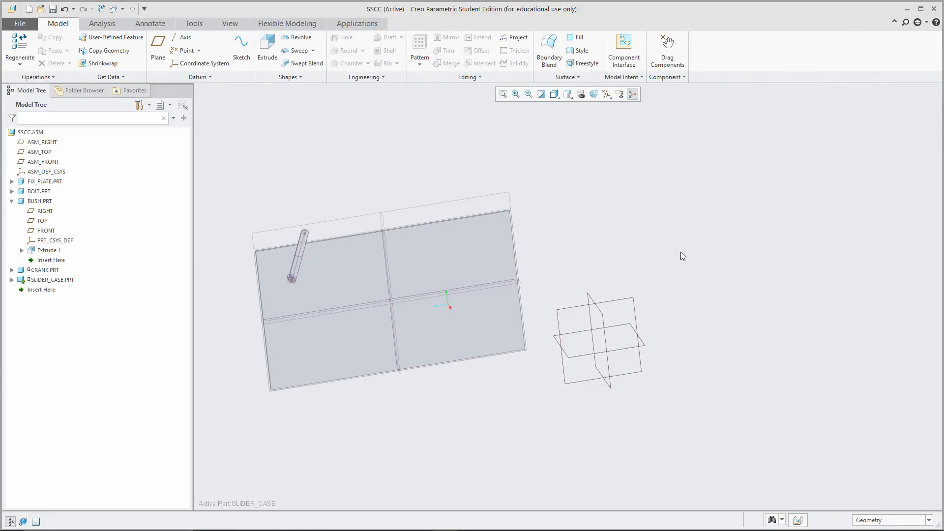
left_click(267, 45)
left_click(620, 300)
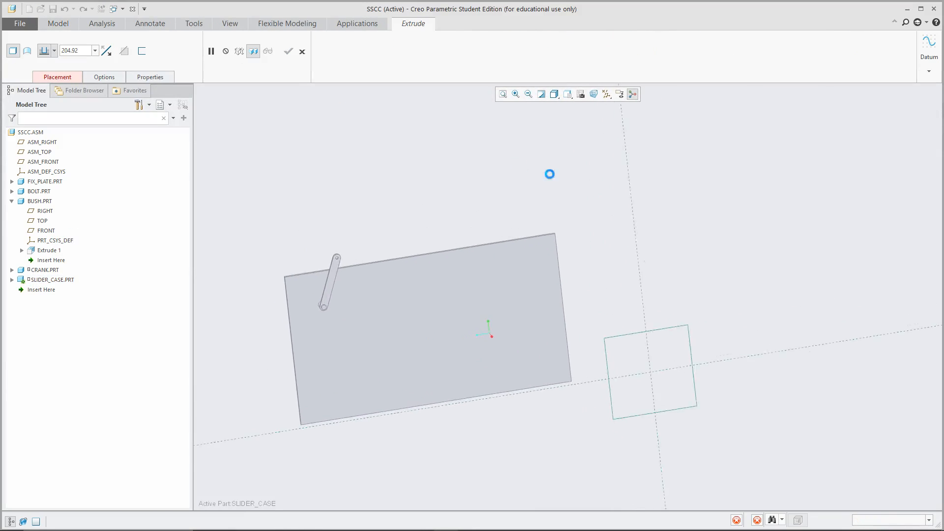
left_click(274, 50)
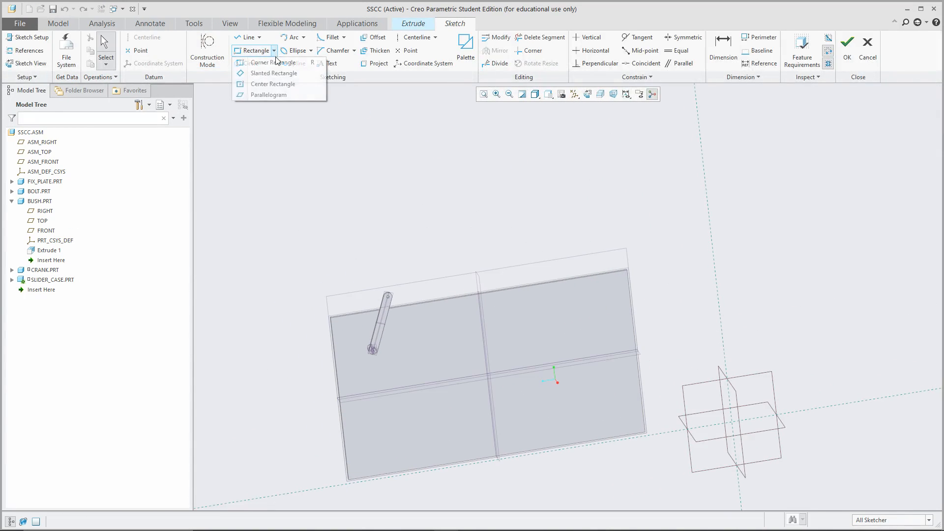
left_click(272, 85)
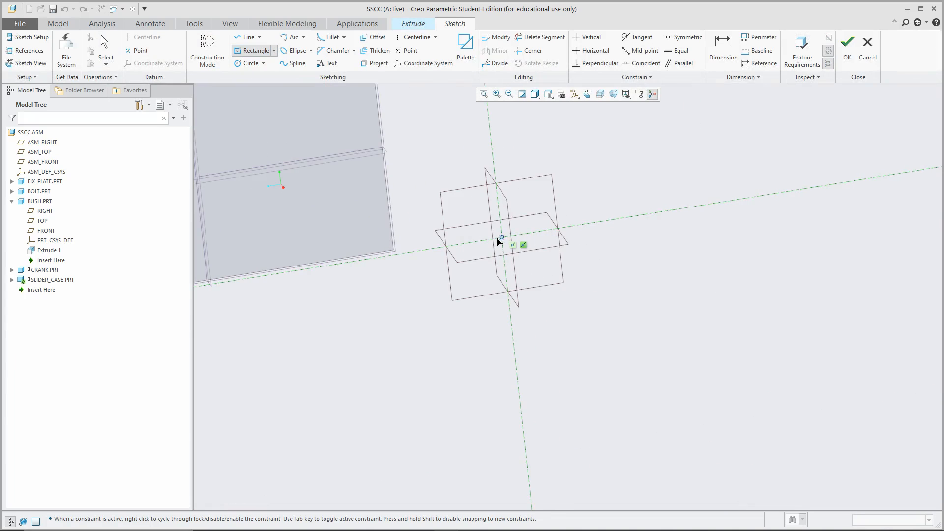
left_click(502, 237)
left_click(457, 222)
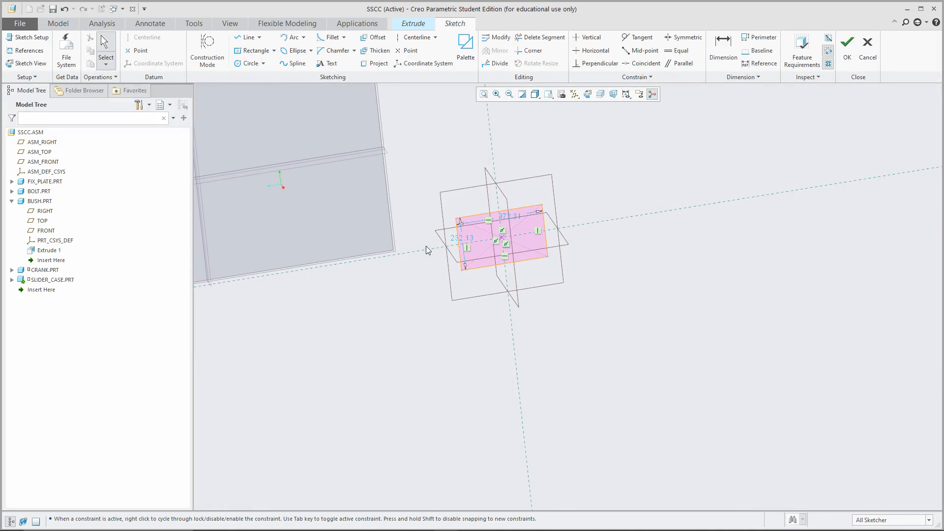
Step: Set the rectangle's width to 500 and its height to 300, and finish the sketch
double_click(505, 217)
type("500")
key("Return")
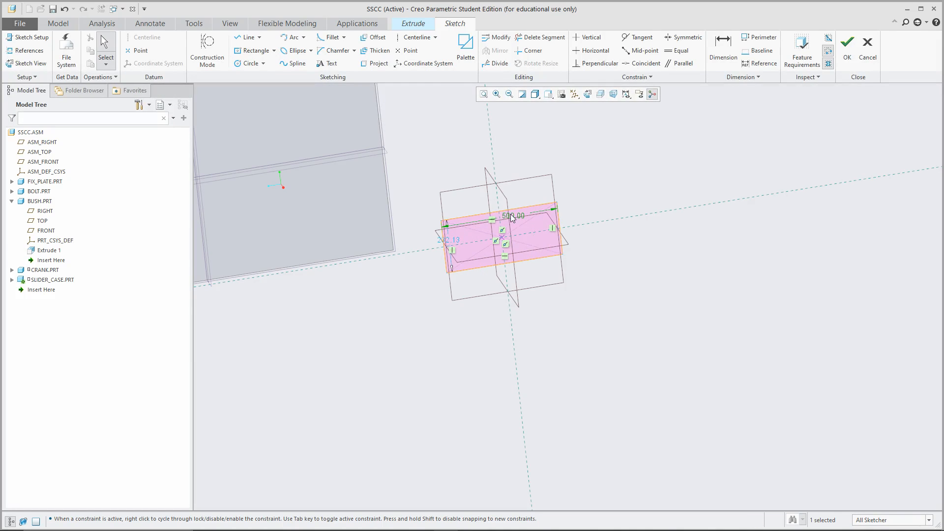
double_click(450, 240)
type("300")
key("Return")
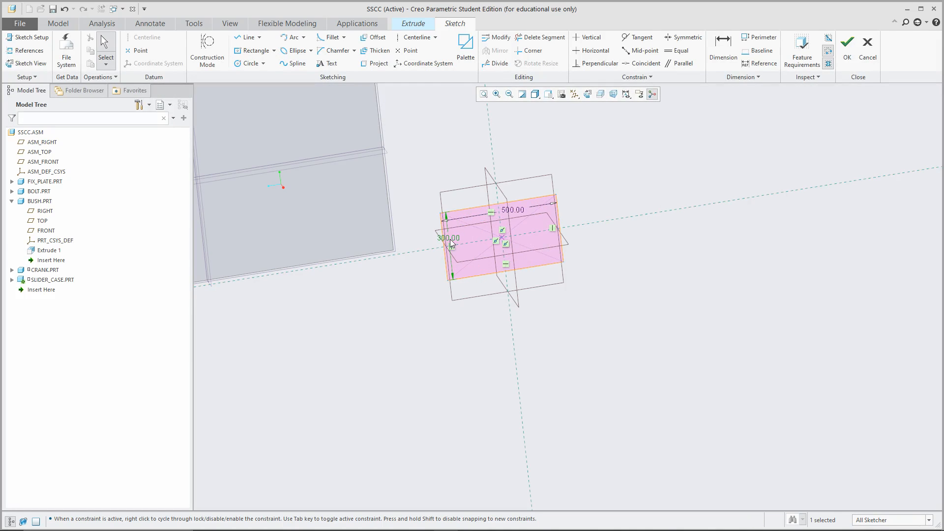
left_click(847, 47)
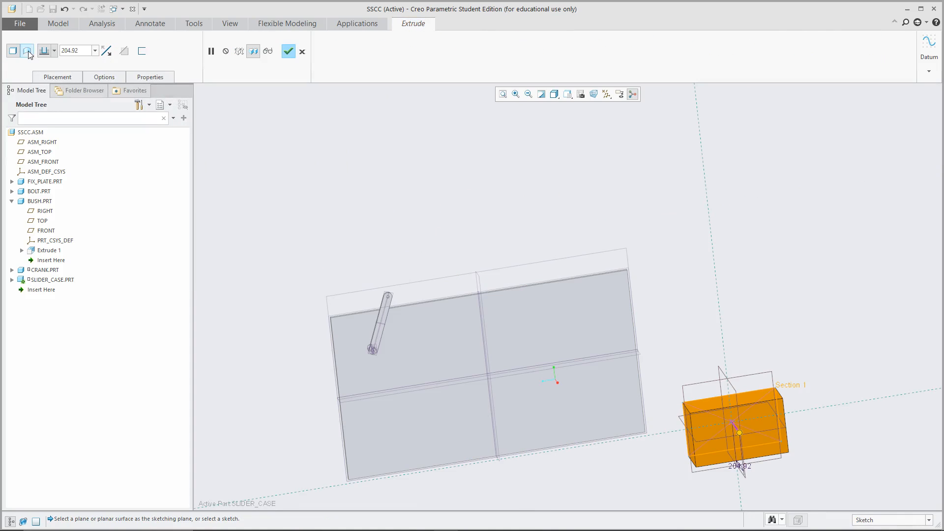
Step: Extrude the rectangle to a depth of 30, symmetrically on both sides of the sketch plane
type("30")
key("Return")
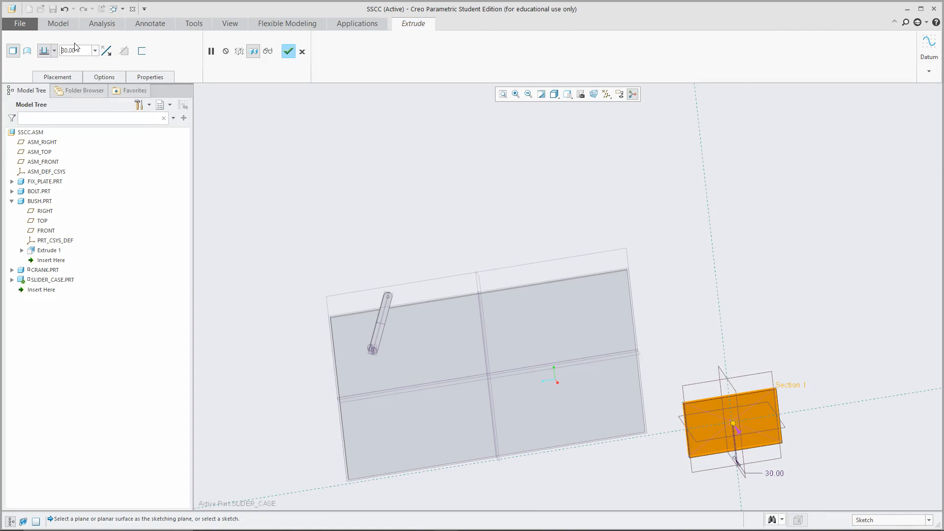
left_click(54, 51)
left_click(44, 75)
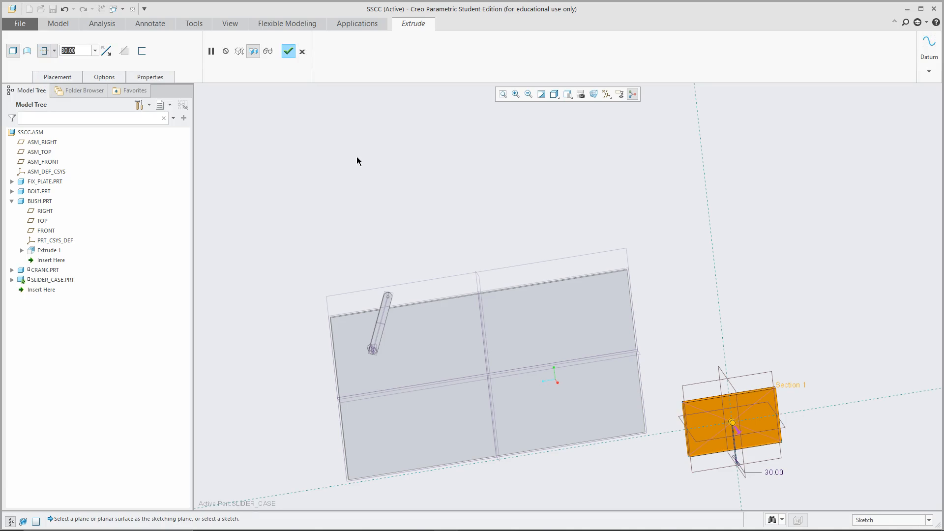
left_click(289, 51)
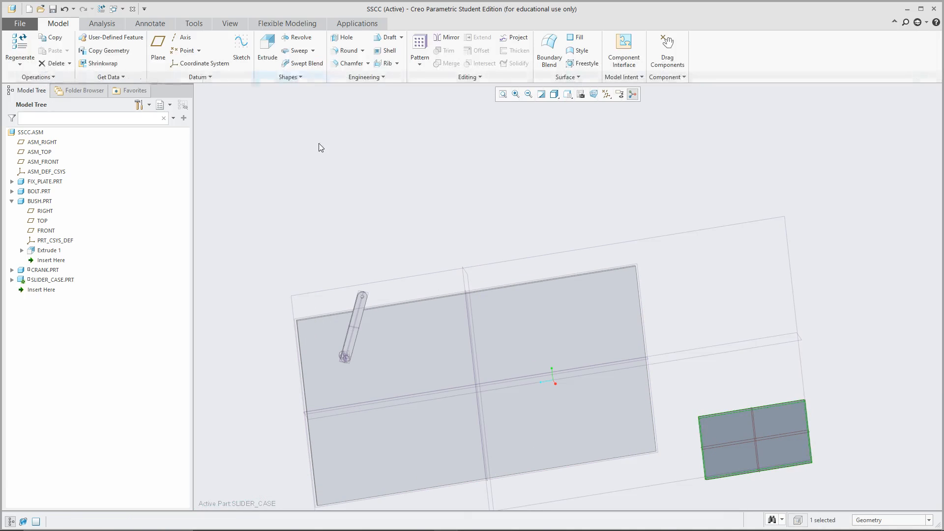
Step: Make the top-level SSCC assembly active and open the placement definition of SLIDER_CASE for editing
left_click(41, 132)
left_click(47, 88)
left_click(51, 279)
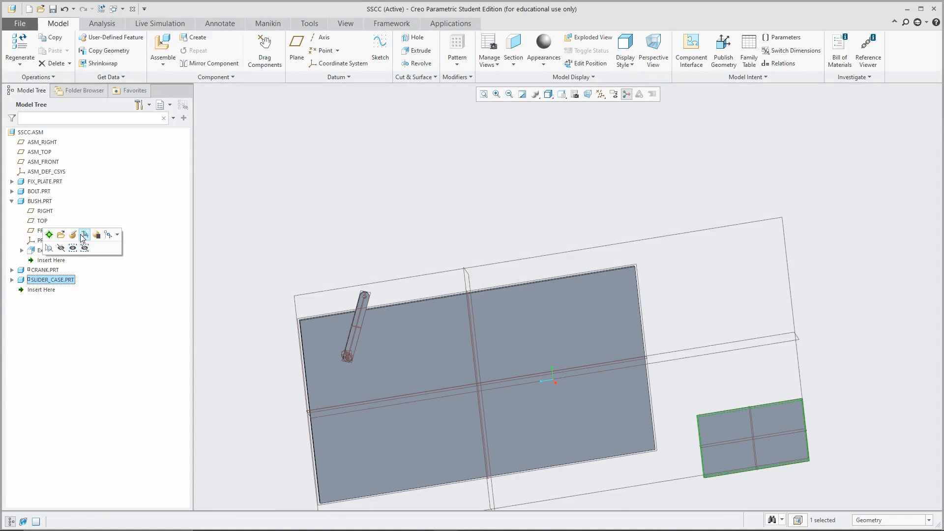
left_click(80, 238)
Step: Constrain the case's horizontal mid-plane to the plate's horizontal mid-plane with a distance of 0
scroll(419, 196, "up", 2)
middle_click_drag(615, 271, 513, 290)
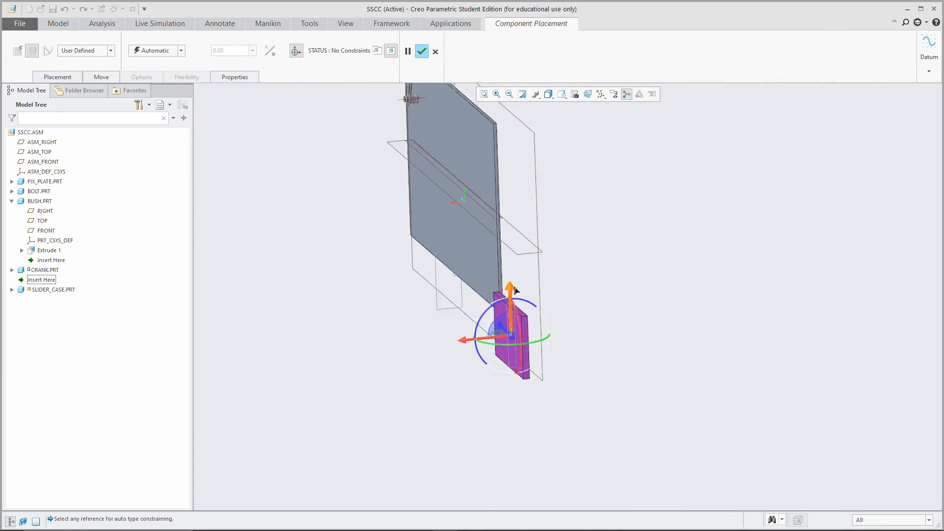
scroll(502, 290, "down", 5)
left_click(517, 382)
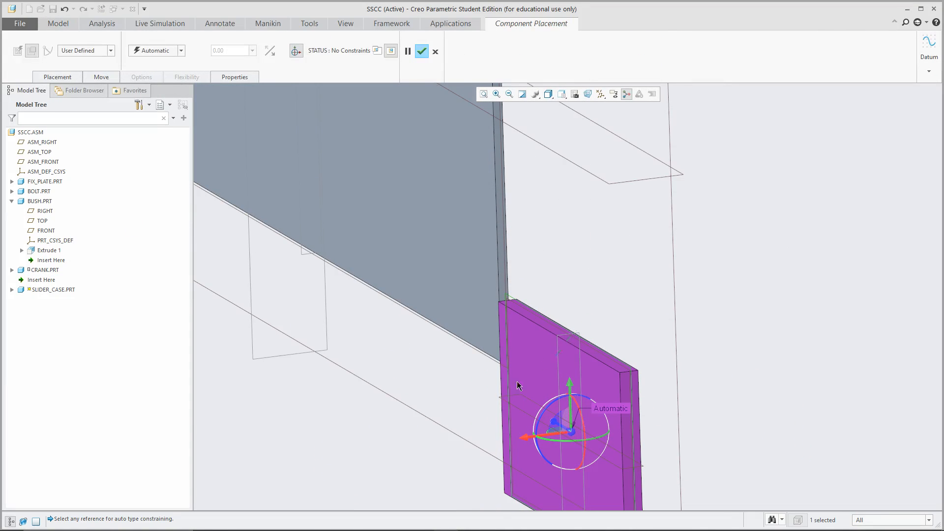
right_click(594, 263)
left_click(643, 314)
scroll(640, 315, "up", 3)
scroll(626, 347, "down", 4)
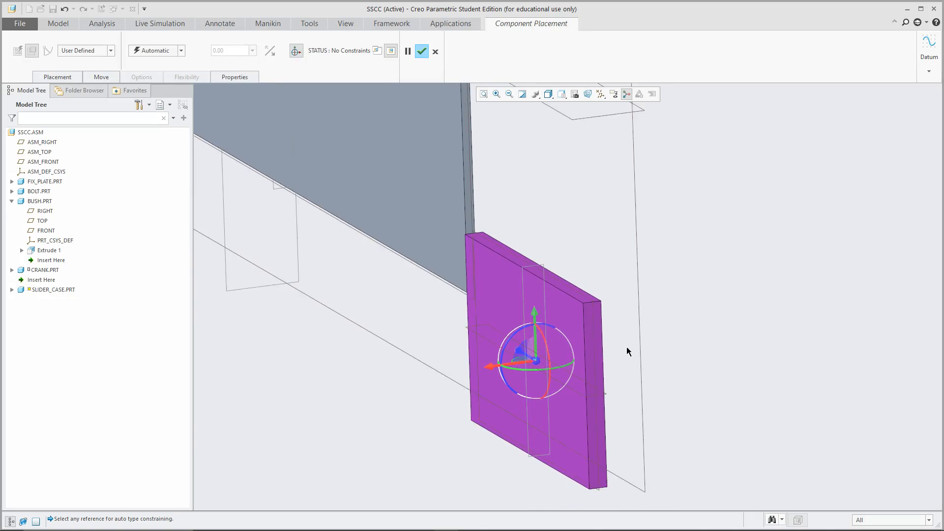
left_click(430, 317)
scroll(623, 402, "up", 5)
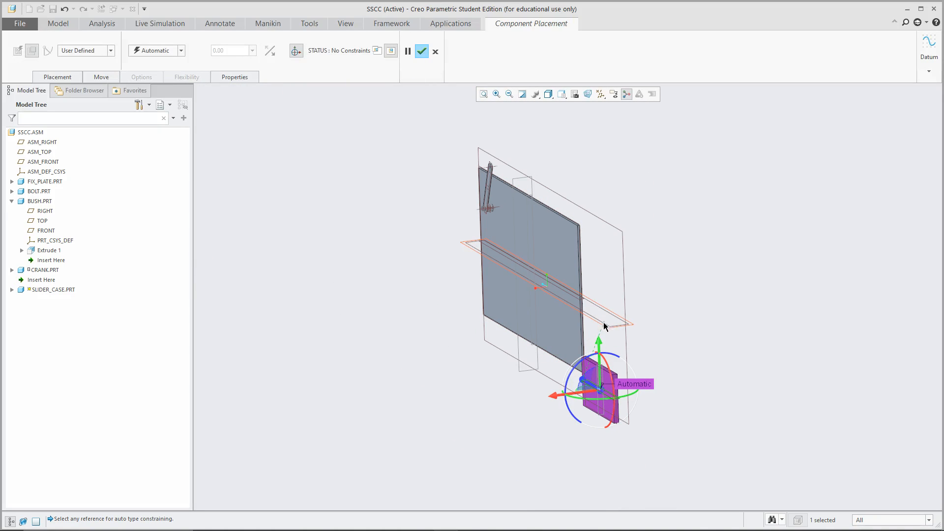
left_click(604, 325)
mouse_move(607, 268)
middle_mouse_down()
mouse_move(604, 284)
mouse_move(731, 299)
mouse_move(582, 268)
mouse_move(612, 273)
middle_mouse_up()
left_click_drag(209, 53, 252, 53)
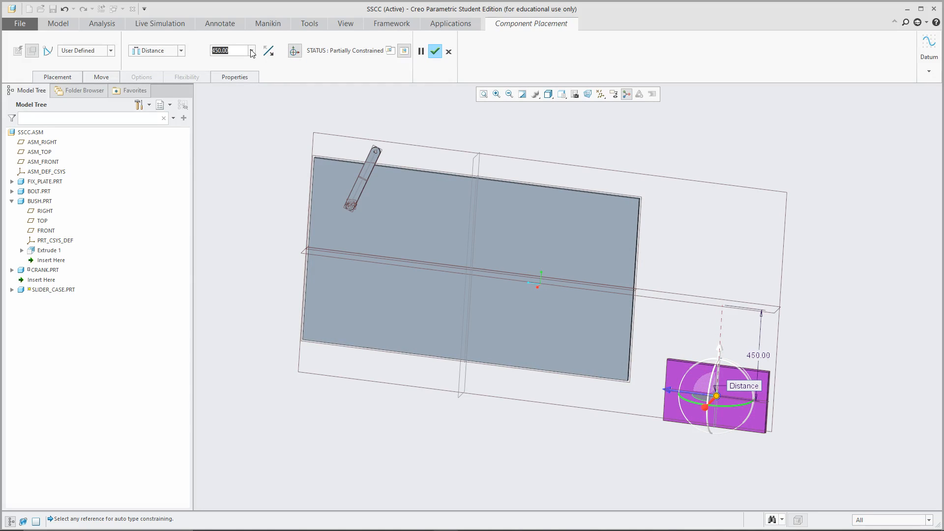
type("0")
key("Return")
Step: Move the case over the plate and make its end face coincident with the plate's side face
middle_click_drag(639, 276, 692, 270)
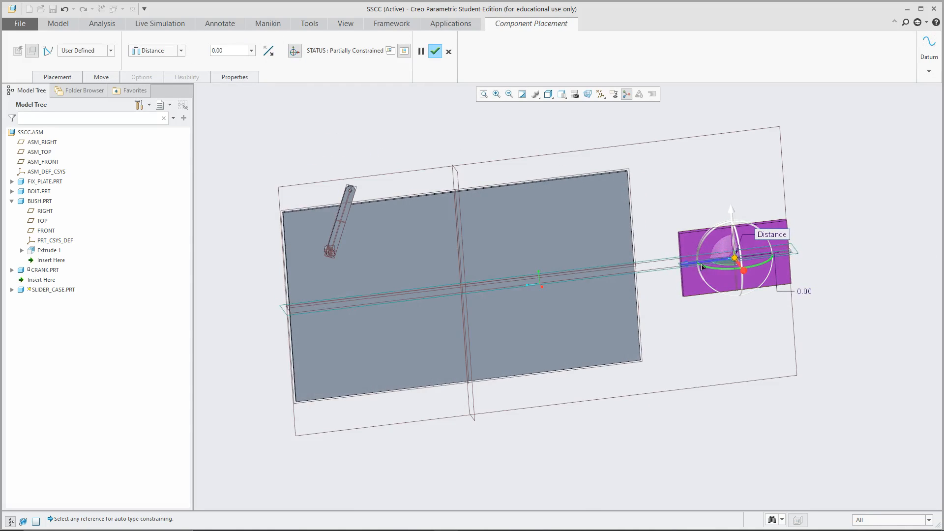
left_click_drag(691, 267, 527, 281)
middle_click_drag(527, 282, 596, 276)
scroll(594, 277, "down", 4)
scroll(568, 244, "down", 5)
left_click(557, 236)
scroll(619, 225, "up", 3)
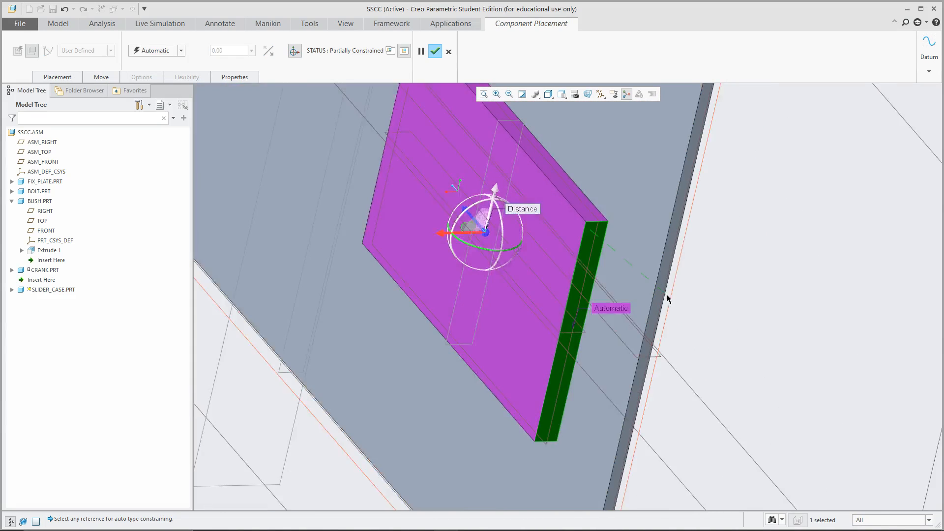
scroll(665, 293, "down", 3)
left_click(660, 257)
scroll(660, 256, "up", 5)
scroll(815, 178, "down", 3)
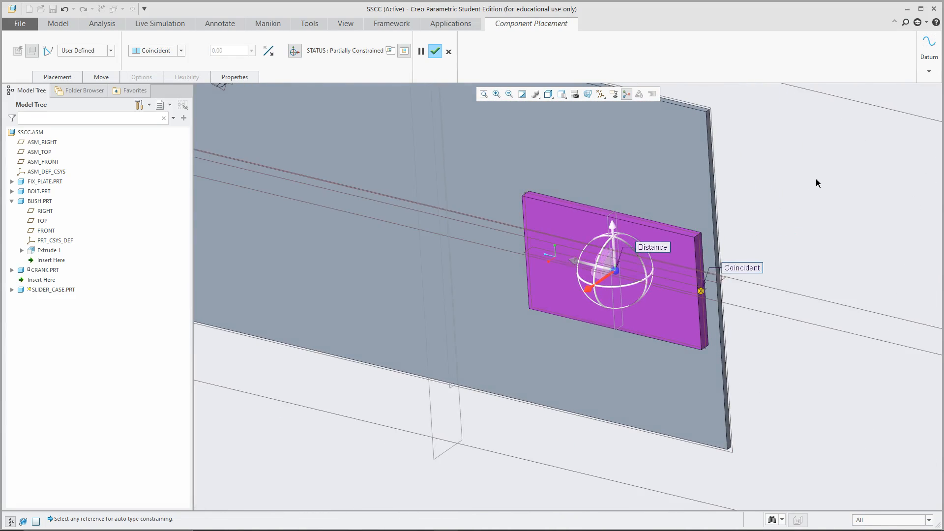
Step: Make the case's back face coincident with the plate's large face and accept the component placement
scroll(805, 195, "up", 3)
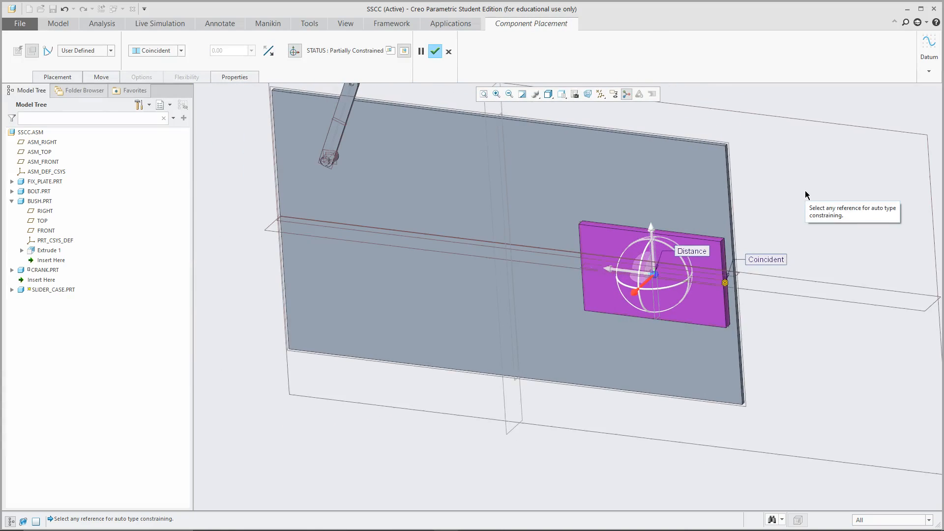
scroll(806, 195, "down", 1)
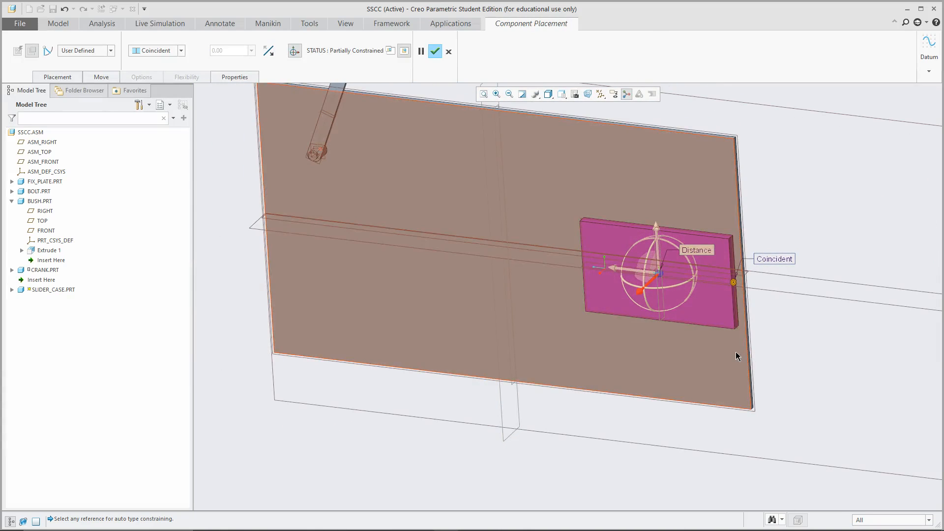
middle_click_drag(708, 210, 673, 268)
scroll(672, 264, "up", 2)
left_click(485, 206)
scroll(639, 206, "up", 2)
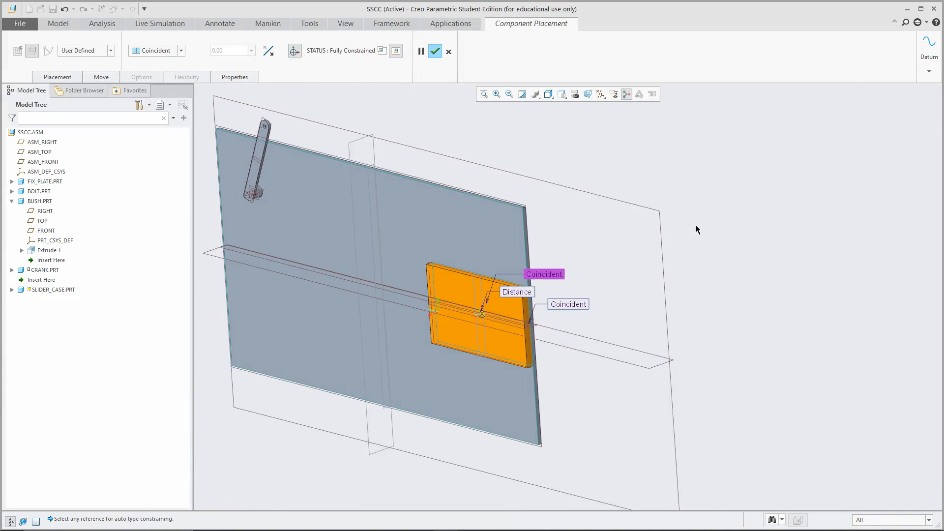
scroll(767, 219, "down", 1)
middle_click(828, 212)
Step: Limit selection to features and display the dimensions of the plate's hole at the crank pivot, viewed from the back
left_click(30, 132)
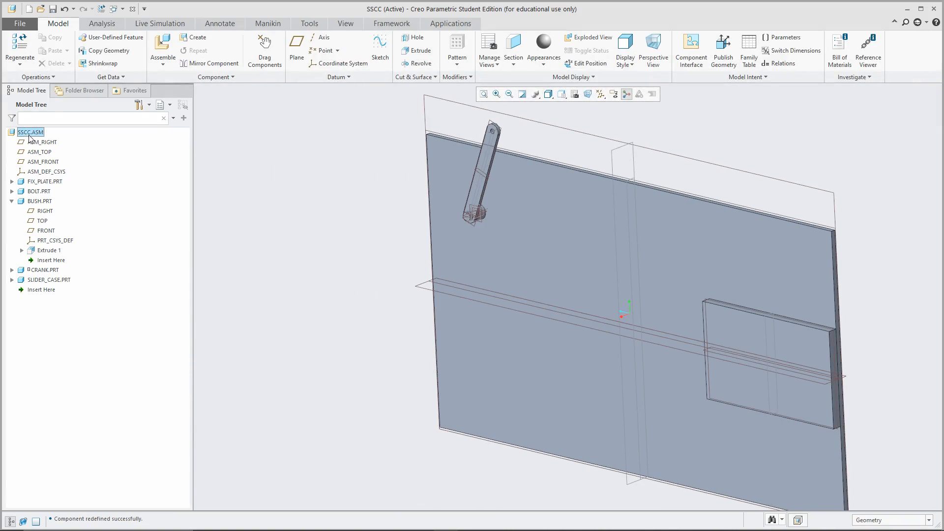
left_click(403, 225)
mouse_move(402, 226)
middle_mouse_down()
mouse_move(403, 270)
mouse_move(549, 237)
mouse_move(460, 229)
mouse_move(635, 239)
middle_mouse_up()
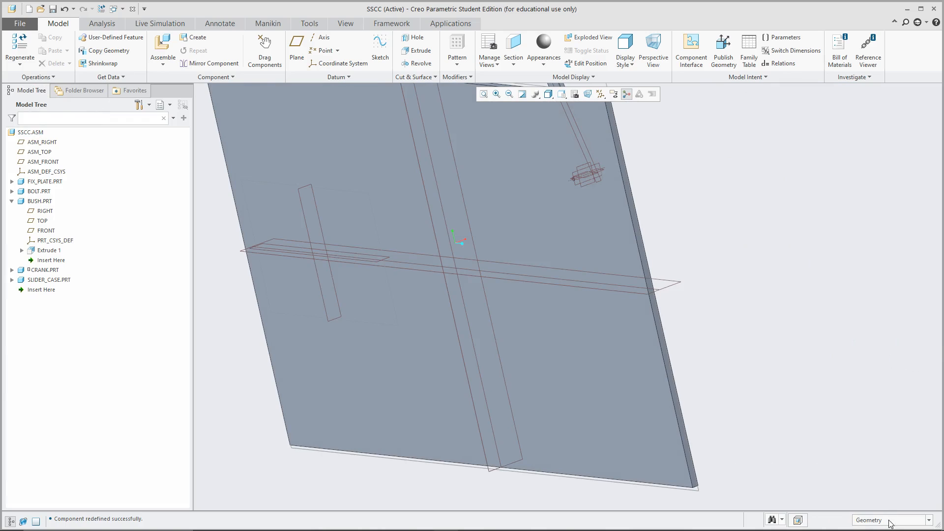
left_click(891, 520)
left_click(894, 511)
scroll(593, 226, "down", 10)
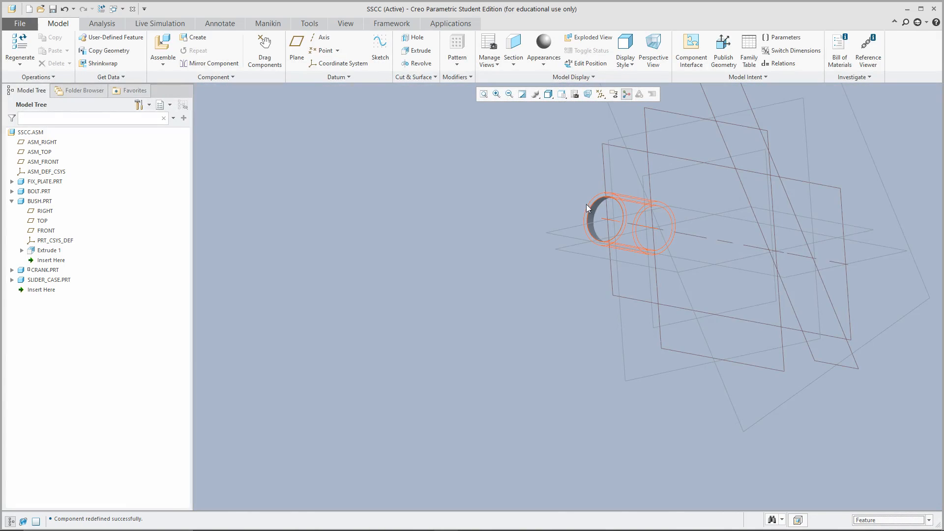
double_click(591, 207)
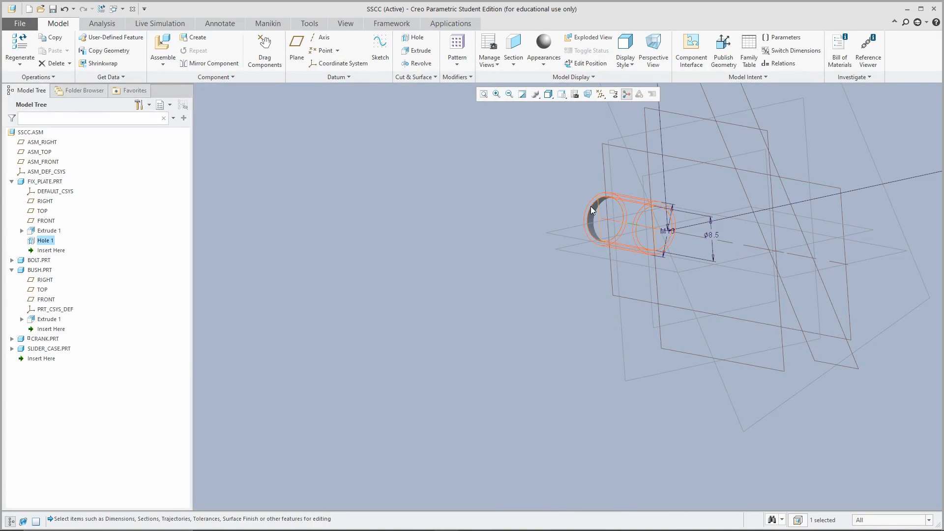
scroll(591, 207, "up", 5)
scroll(787, 245, "up", 5)
left_click(902, 236)
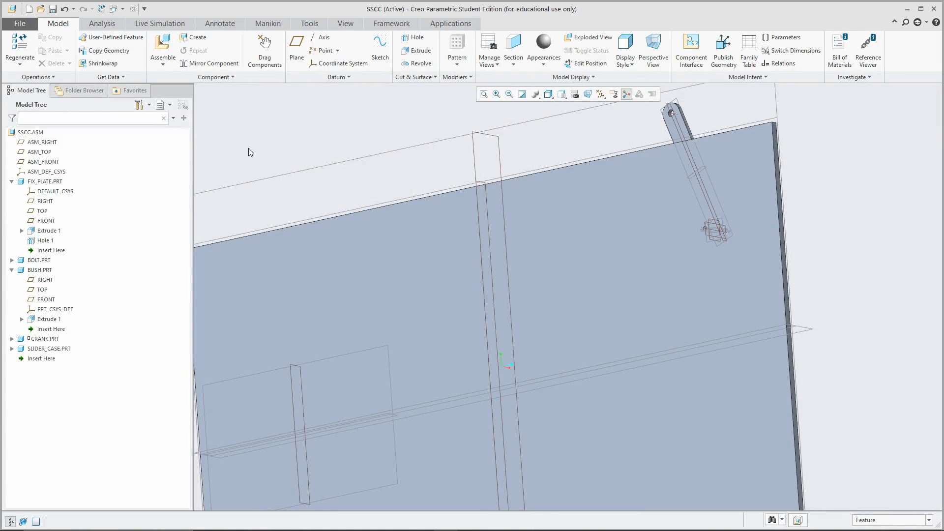
Step: Display the dimensions of FIX_PLATE's Hole 1 again and examine its distances from the plate edges
scroll(715, 235, "down", 6)
scroll(716, 209, "down", 3)
left_click(694, 192)
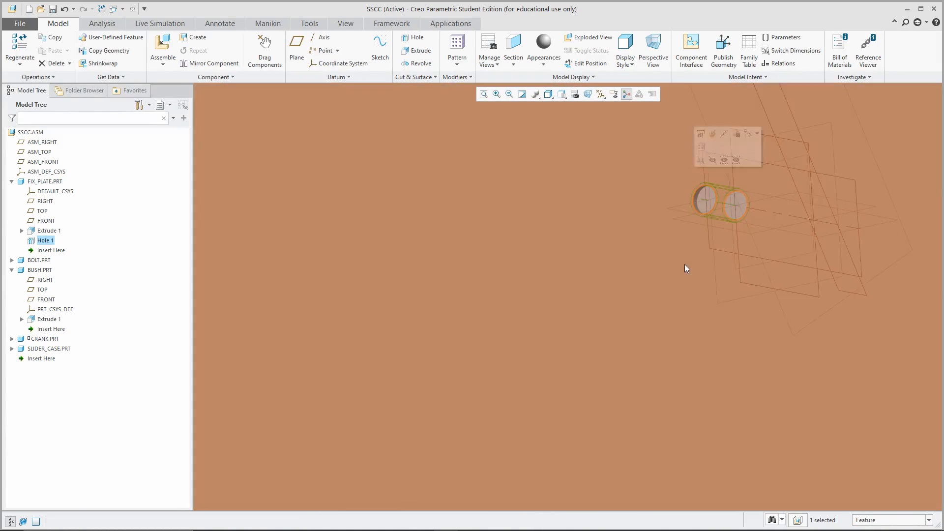
scroll(684, 263, "up", 6)
scroll(686, 256, "down", 5)
scroll(688, 231, "down", 5)
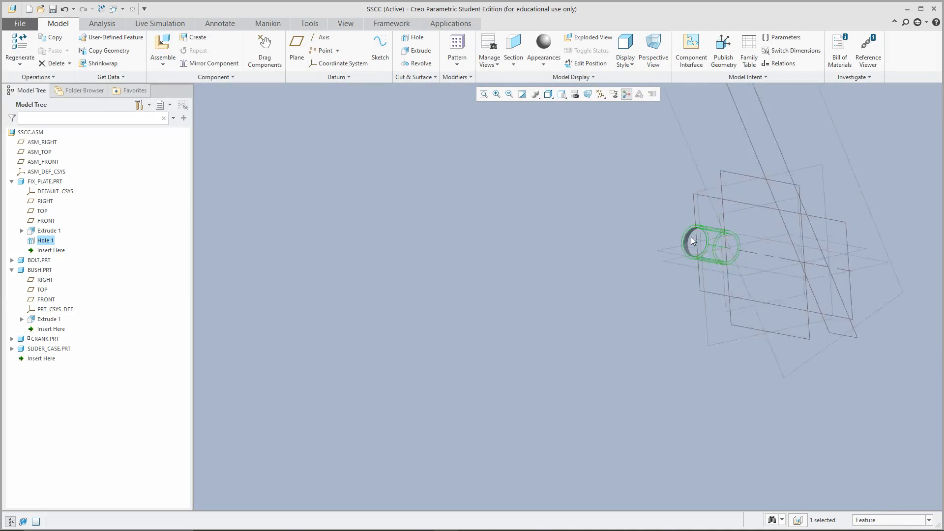
double_click(687, 229)
scroll(687, 228, "up", 3)
scroll(686, 236, "down", 6)
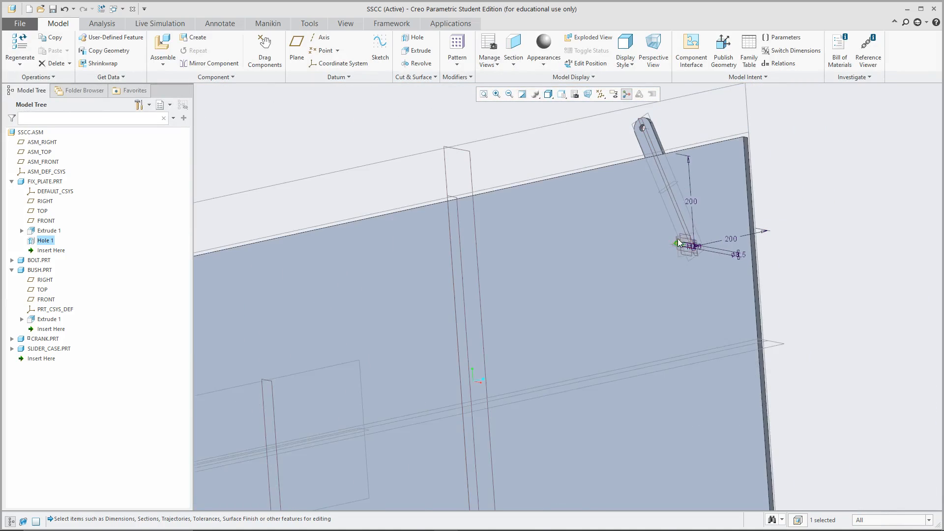
Step: Set the vertical distance of FIX_PLATE's Hole 1 to 500 and its horizontal distance to 300, and regenerate the assembly
left_click(693, 203)
double_click(692, 203)
type("500")
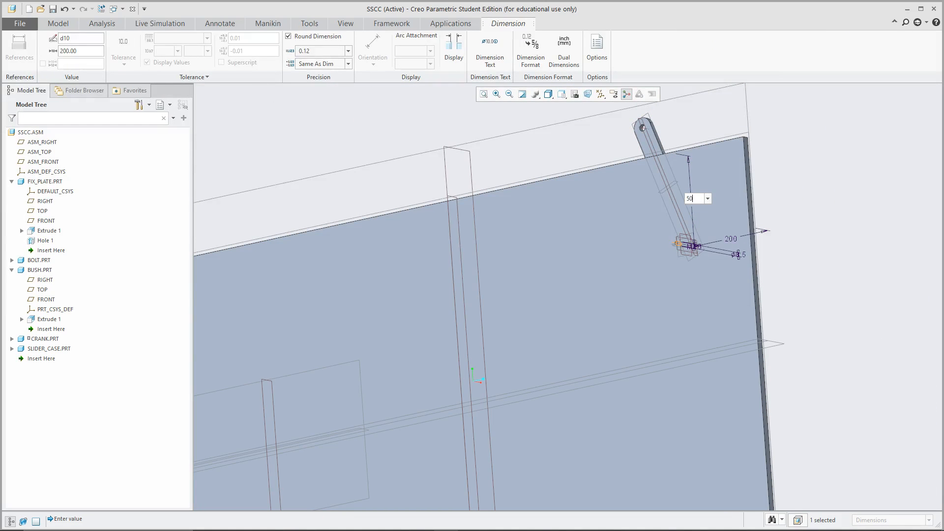
key("Return")
double_click(732, 238)
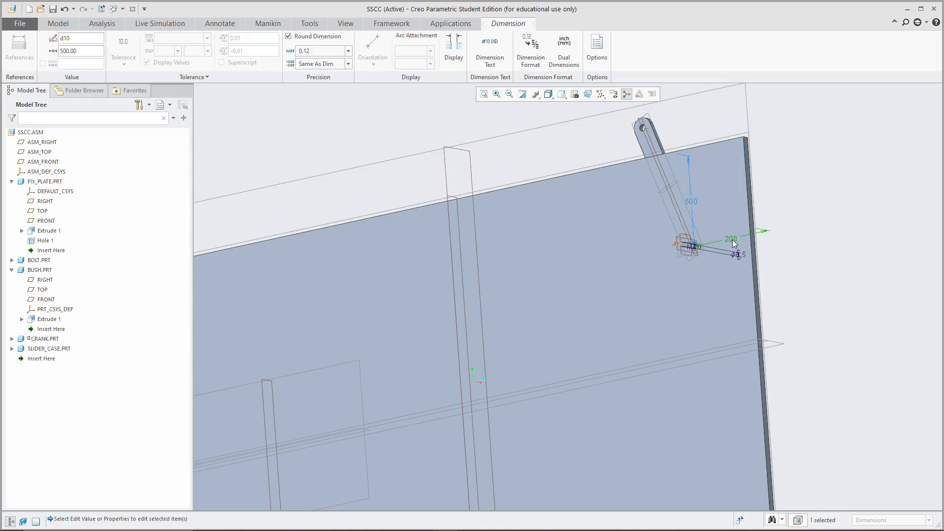
type("30")
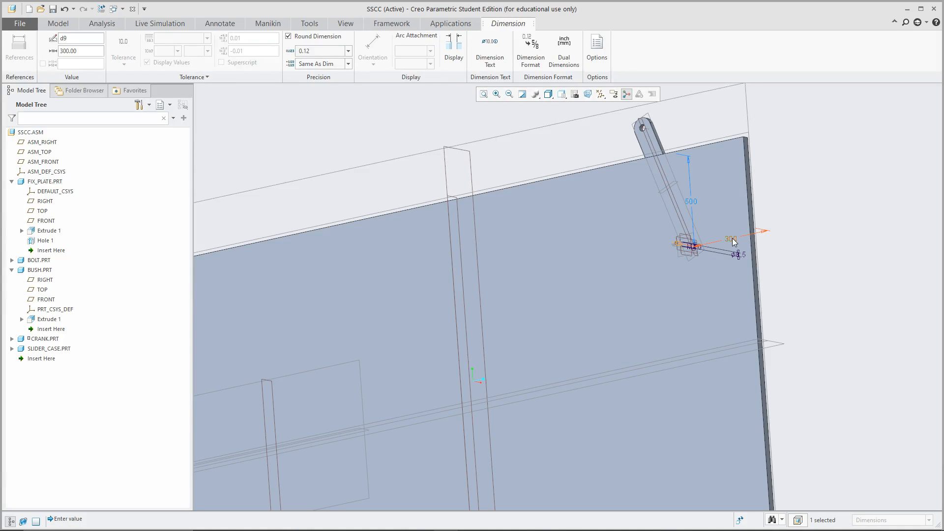
key("ctrl+g")
middle_click_drag(787, 232, 259, 234)
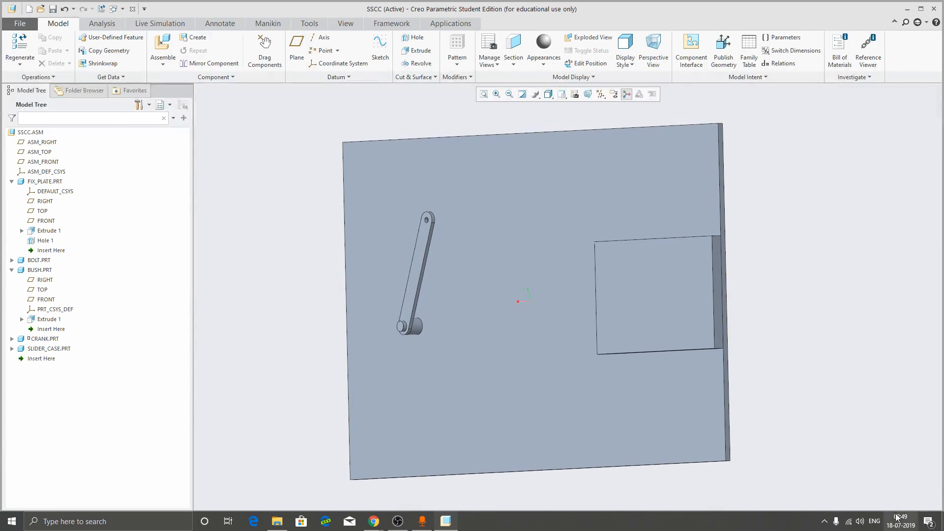
Step: Set the selection filter to Geometry and activate the SLIDER_CASE part for editing within the assembly
left_click(889, 522)
left_click(889, 521)
left_click(887, 517)
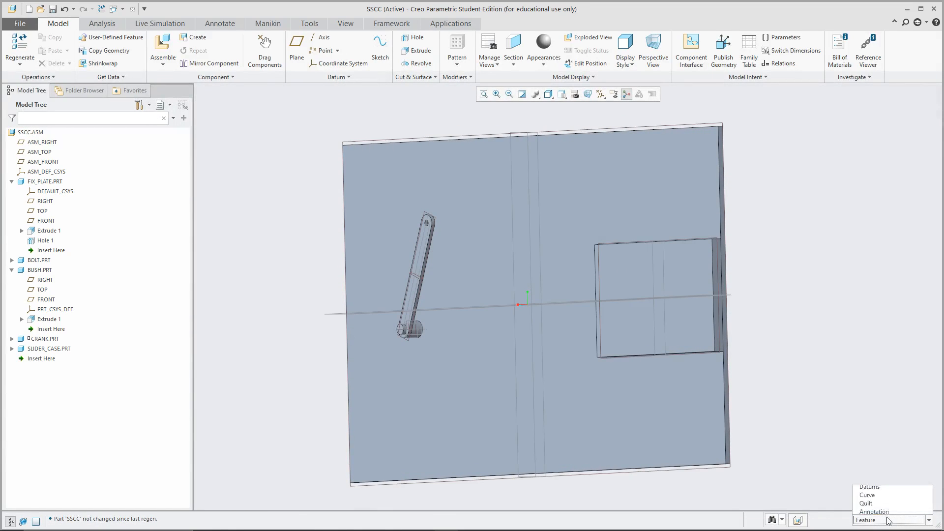
left_click(880, 426)
middle_click_drag(849, 329, 536, 317)
left_click(535, 318)
left_click(787, 420)
scroll(535, 331, "down", 4)
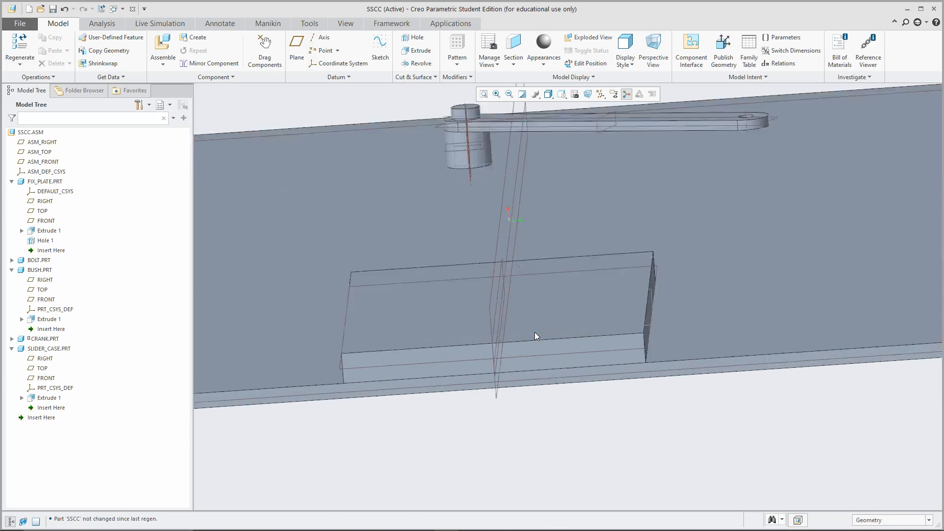
scroll(535, 331, "down", 2)
left_click(594, 318)
left_click(597, 266)
Step: Start an Extrude in the slider case with the end face at the plate's edge as the sketch plane
middle_click_drag(567, 297, 661, 442)
scroll(582, 221, "up", 3)
left_click(267, 46)
middle_click_drag(622, 384, 558, 362)
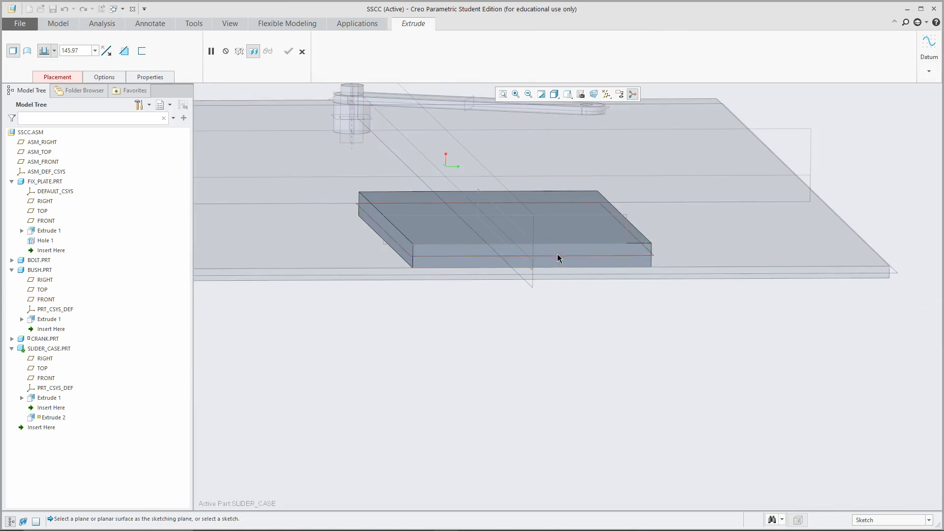
scroll(557, 254, "down", 4)
left_click(559, 238)
scroll(553, 418, "up", 2)
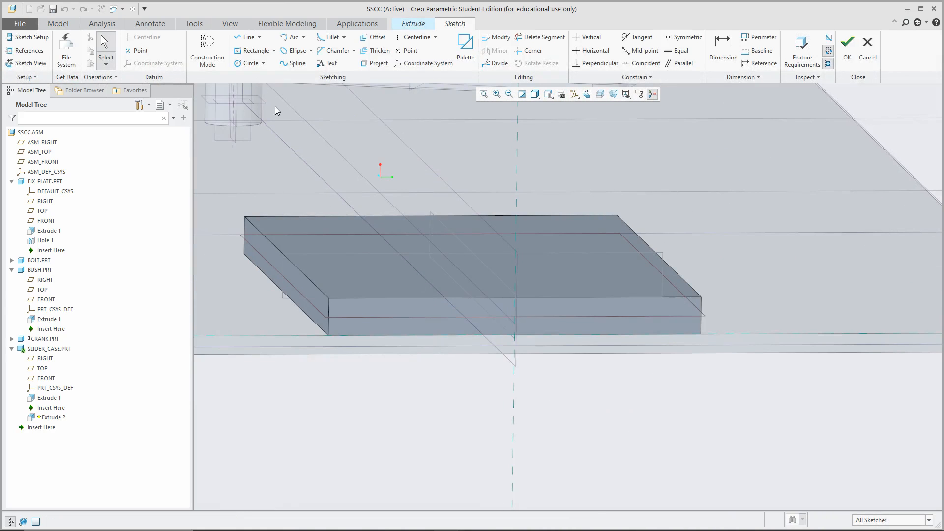
Step: Sketch a center rectangle about 127 wide, centered where the vertical reference meets the end face's edge at the plate
left_click(274, 51)
left_click(263, 73)
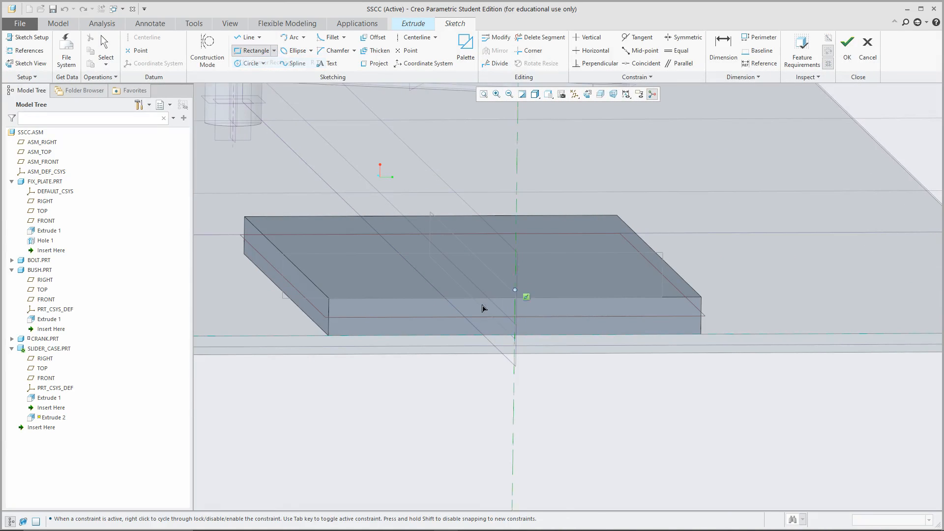
scroll(503, 224, "down", 4)
left_click(274, 51)
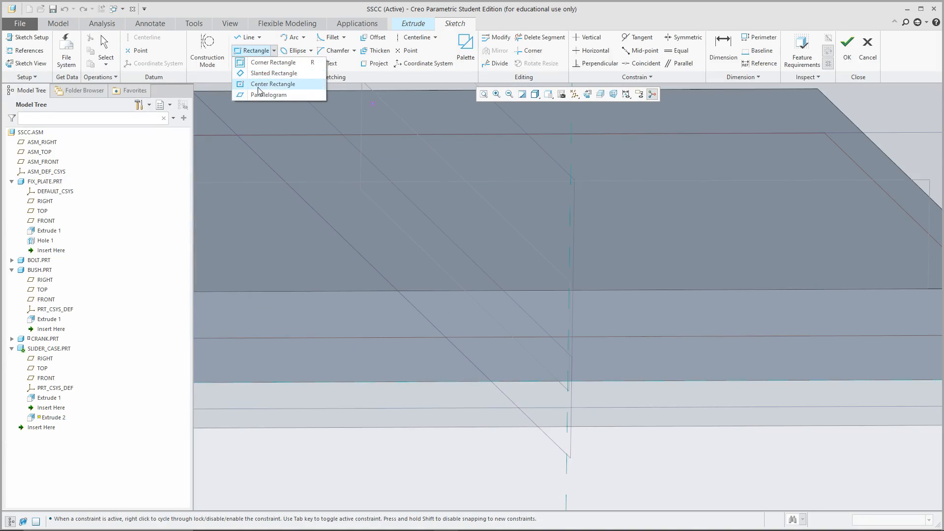
left_click(260, 84)
left_click(568, 382)
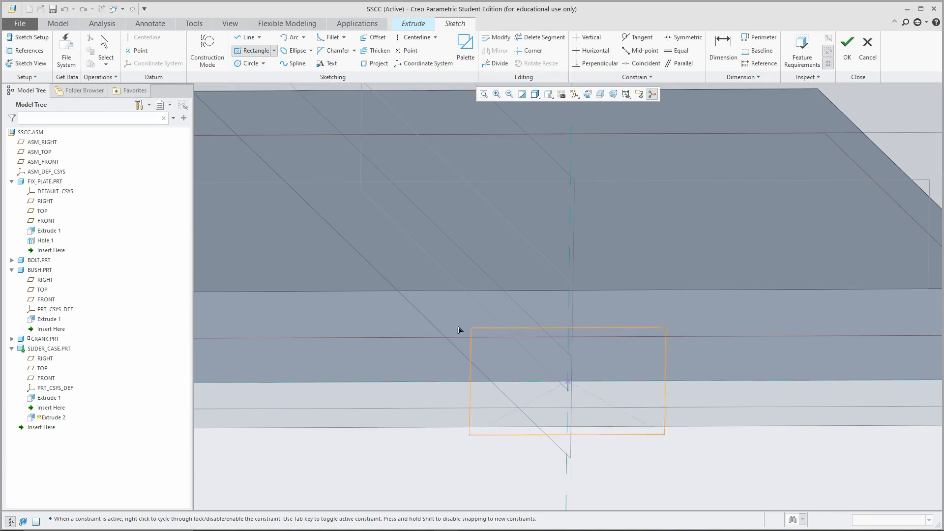
left_click(376, 359)
middle_click(403, 283)
scroll(409, 267, "up", 2)
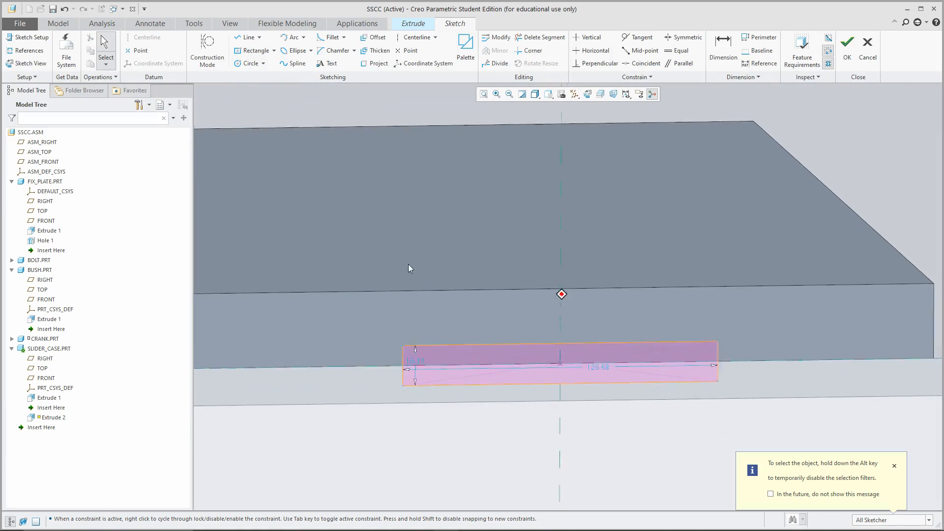
Step: Delete the sketched rectangle together with the existing sketch references
double_click(438, 346)
middle_click_drag(567, 297, 522, 310)
middle_click(526, 319)
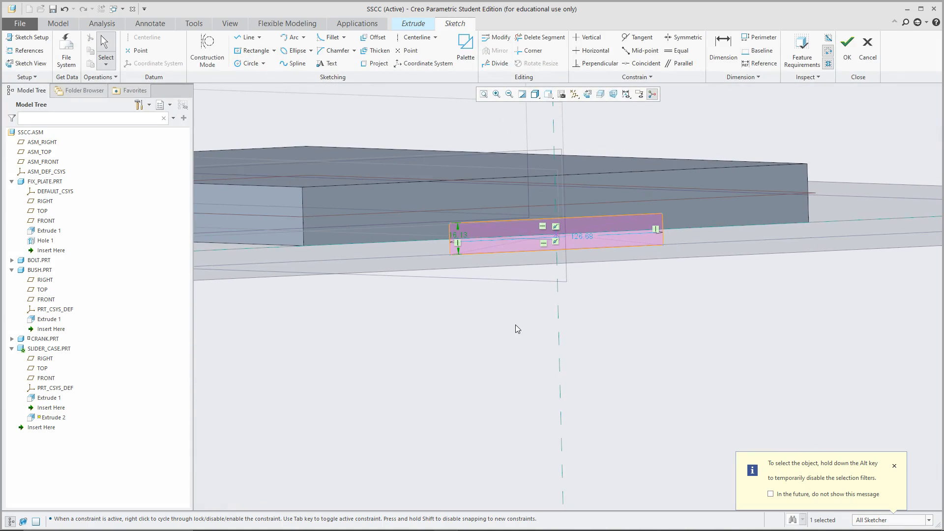
key("ctrl+alt+a")
left_click_drag(693, 303, 422, 198)
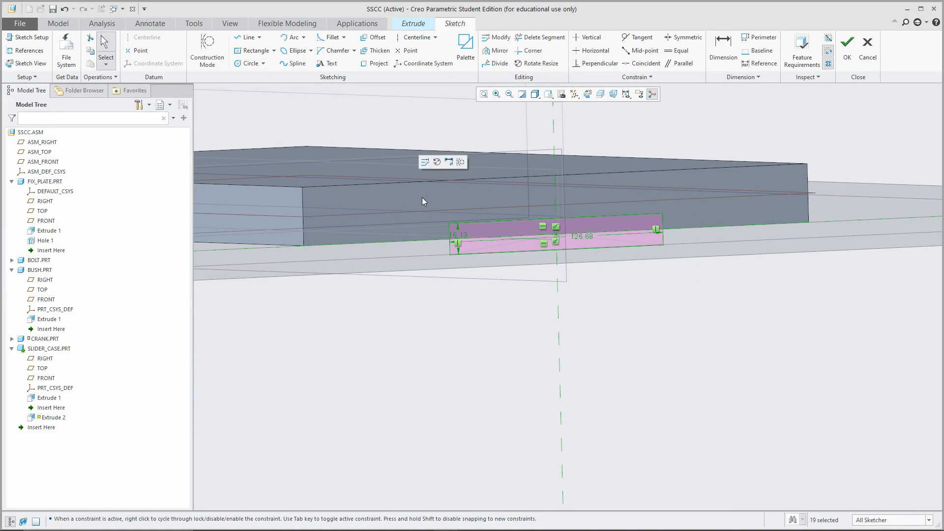
key("Delete")
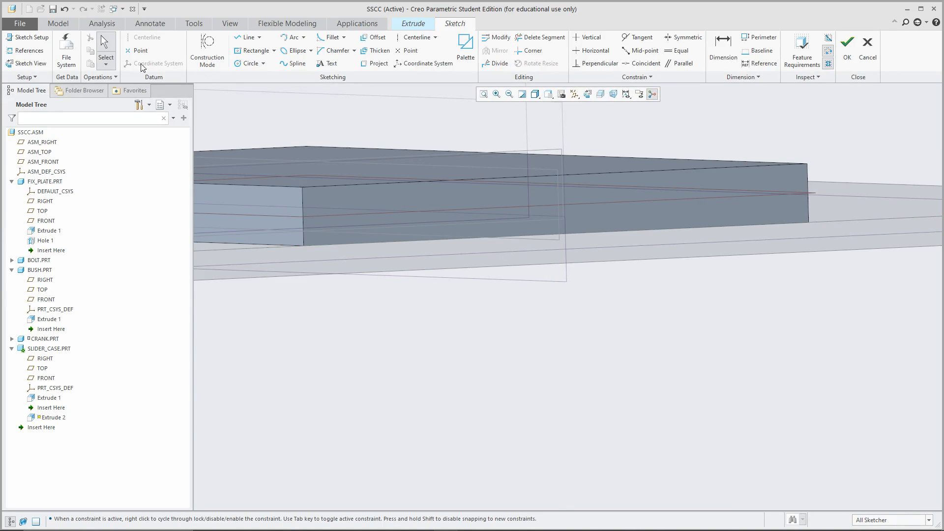
Step: Add the slider case's large outer surface and the ASM_TOP datum plane as sketch references
left_click(44, 53)
left_click(535, 191)
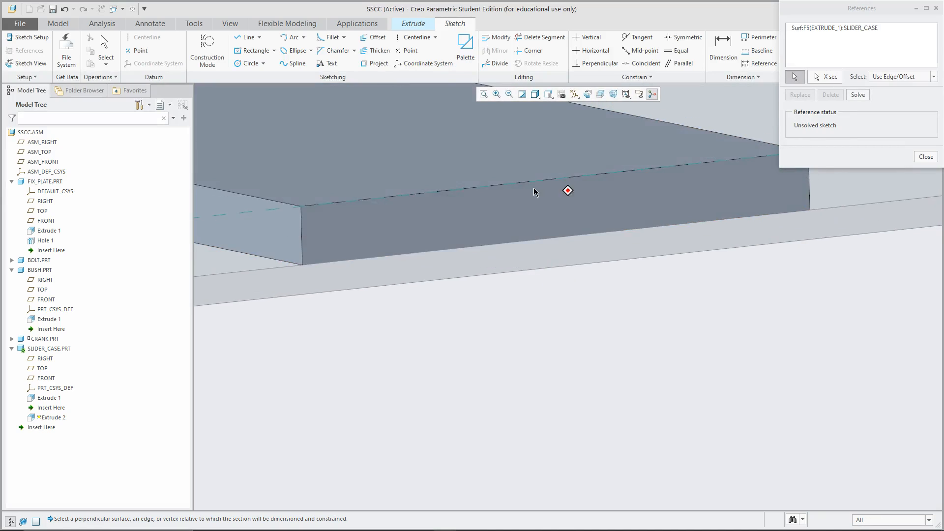
left_click(579, 148)
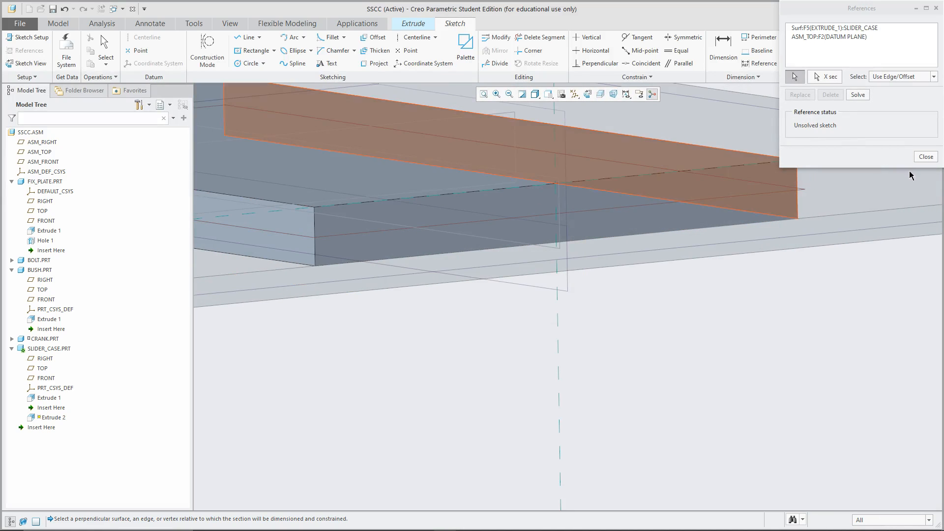
left_click(927, 158)
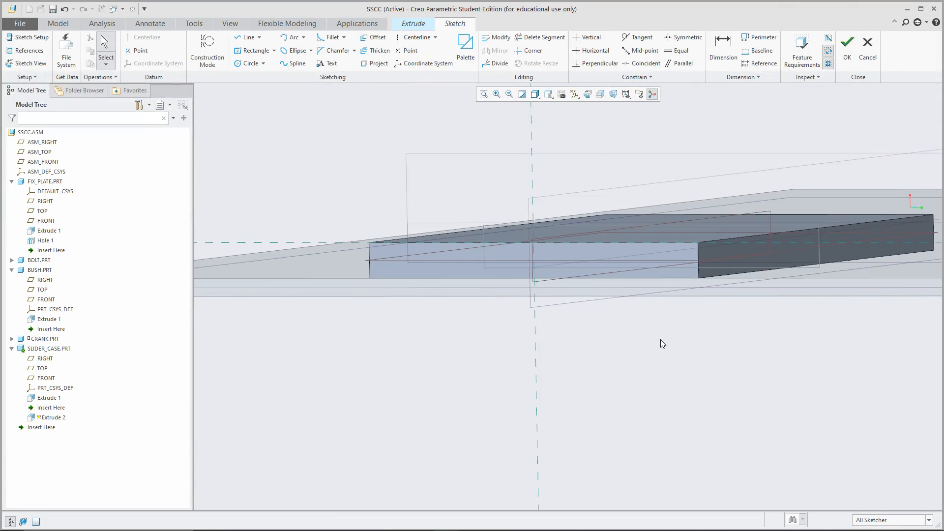
Step: Replace the ASM_TOP sketch reference with the slider case's own TOP datum plane
left_click(22, 50)
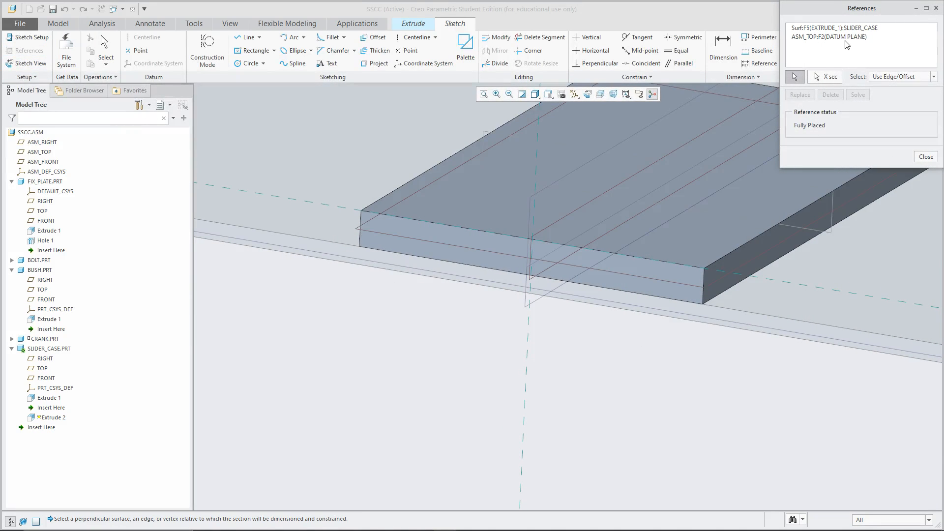
left_click(851, 38)
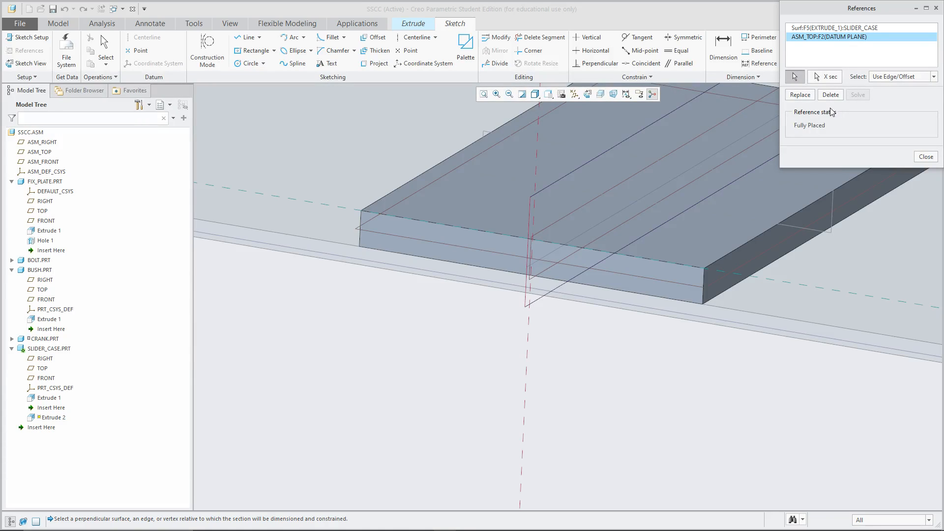
left_click(831, 95)
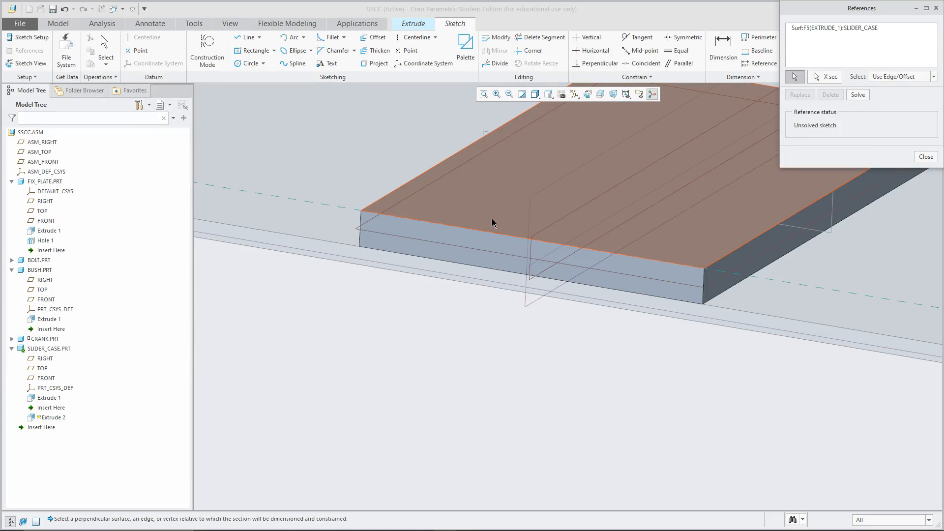
left_click(493, 218)
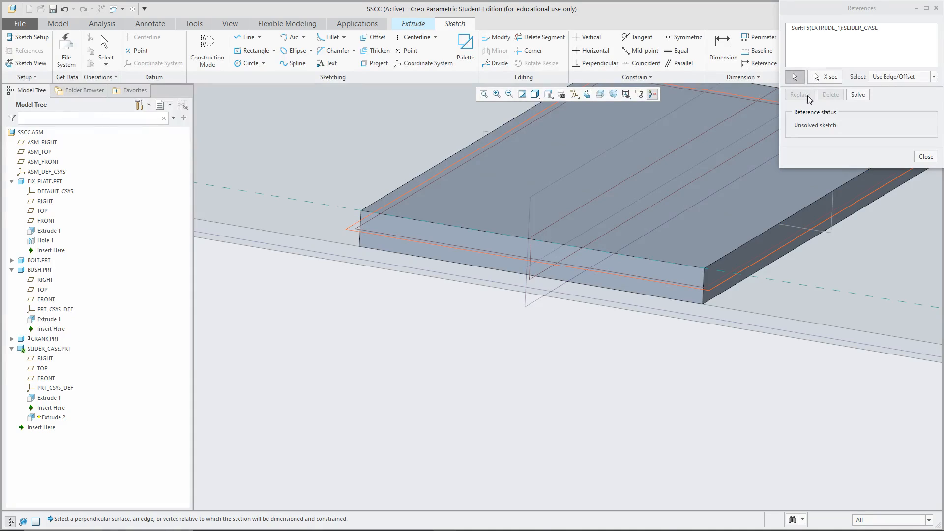
left_click(926, 156)
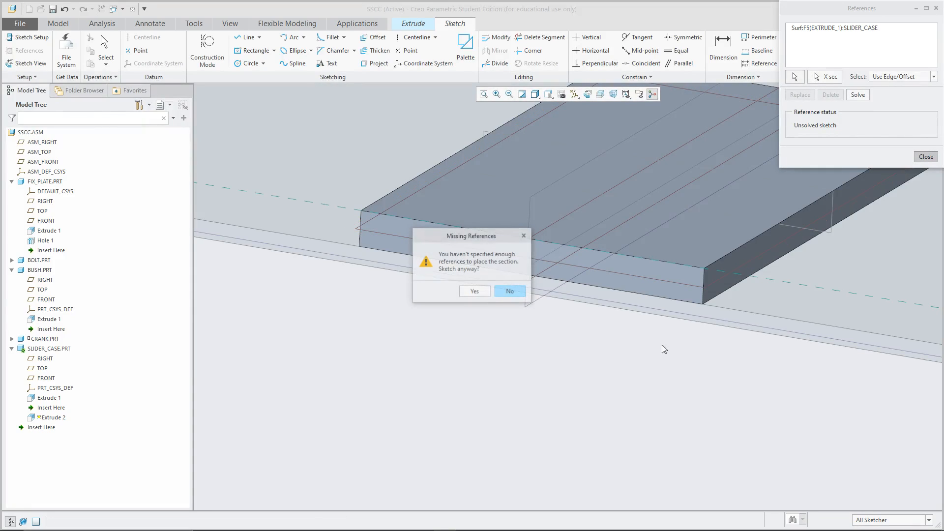
left_click(497, 294)
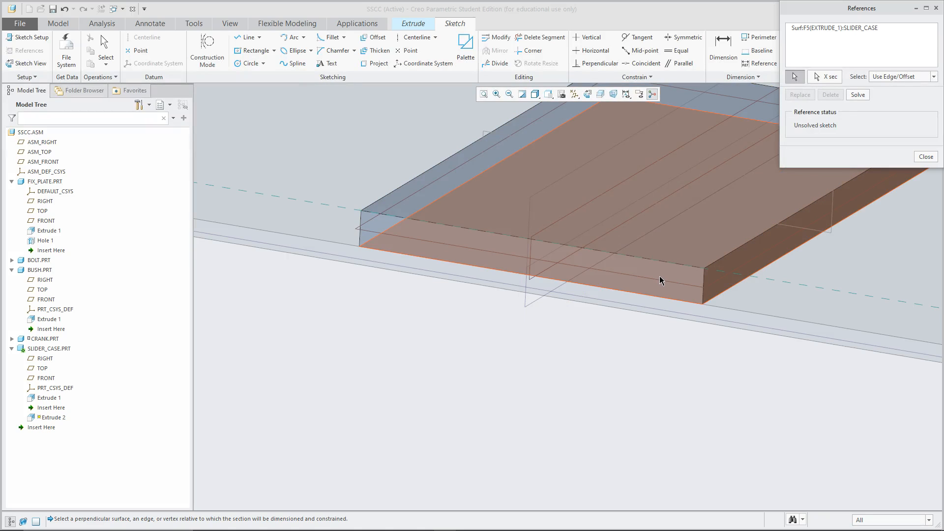
left_click(541, 235)
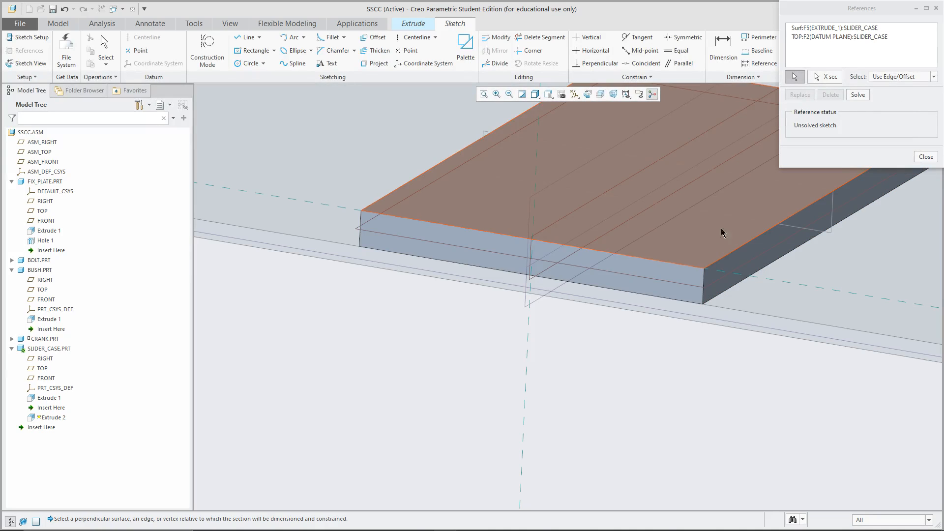
left_click(926, 156)
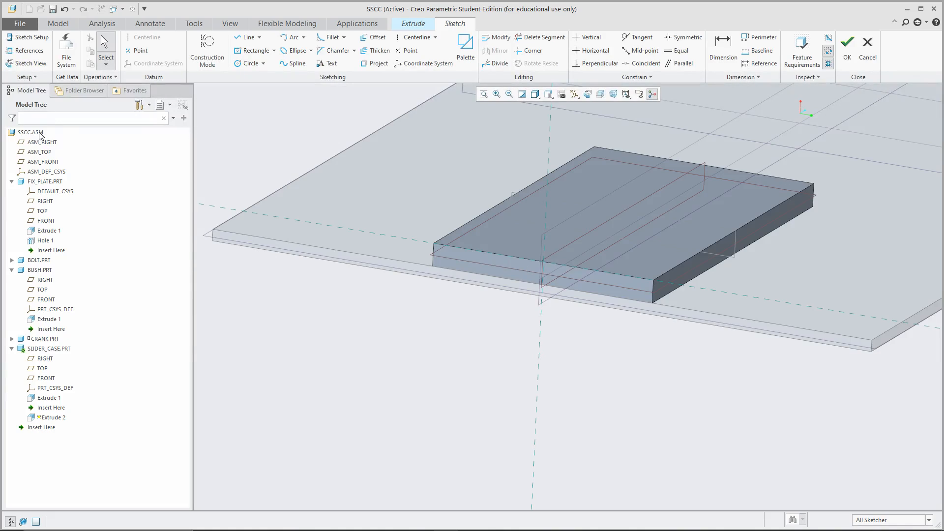
Step: Sketch a center rectangle about 112 by 26, centered where the references cross on the end face's outer edge
left_click(253, 51)
scroll(541, 244, "down", 5)
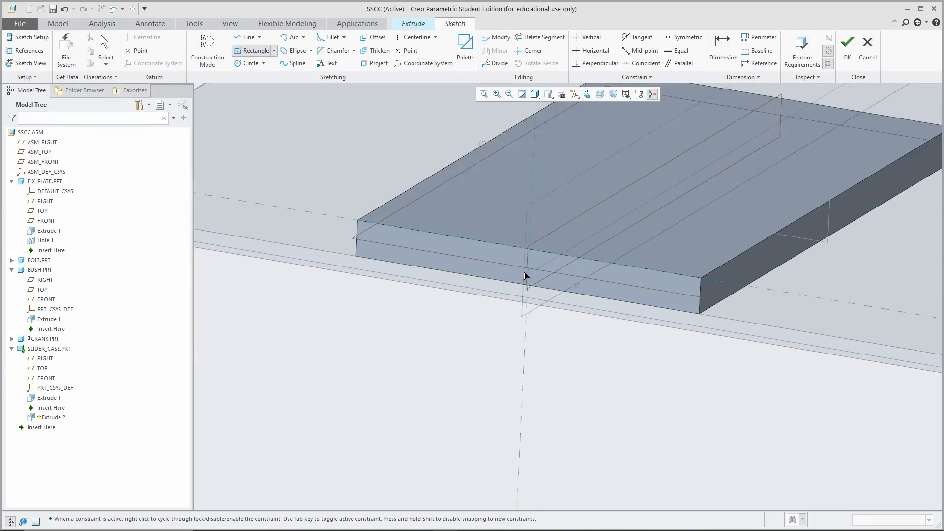
left_click(632, 277)
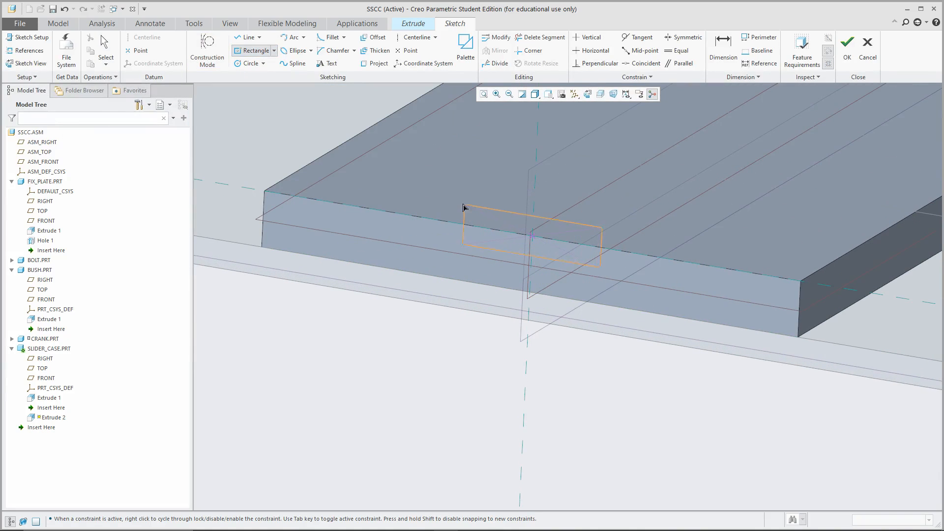
left_click(434, 199)
middle_click(456, 167)
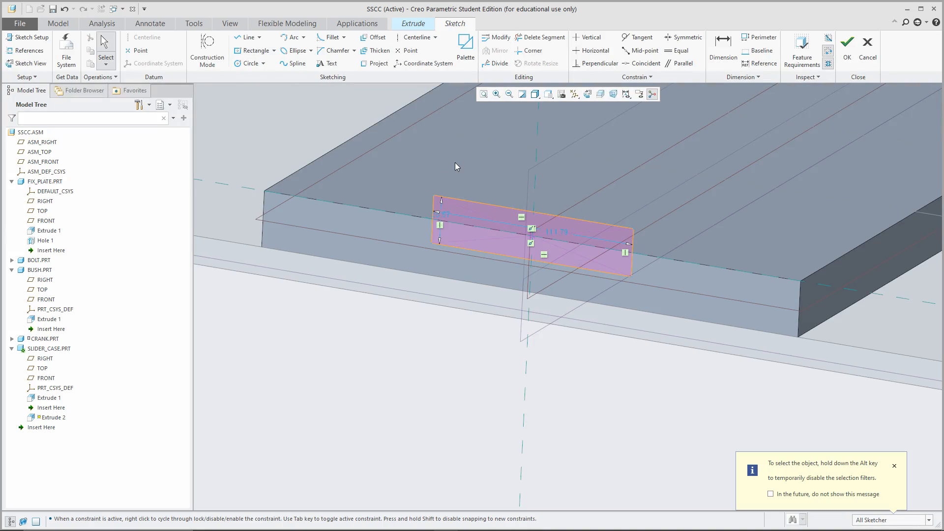
Step: Set the rectangle's height to 26 and its width to 150, and finish the sketch
double_click(449, 216)
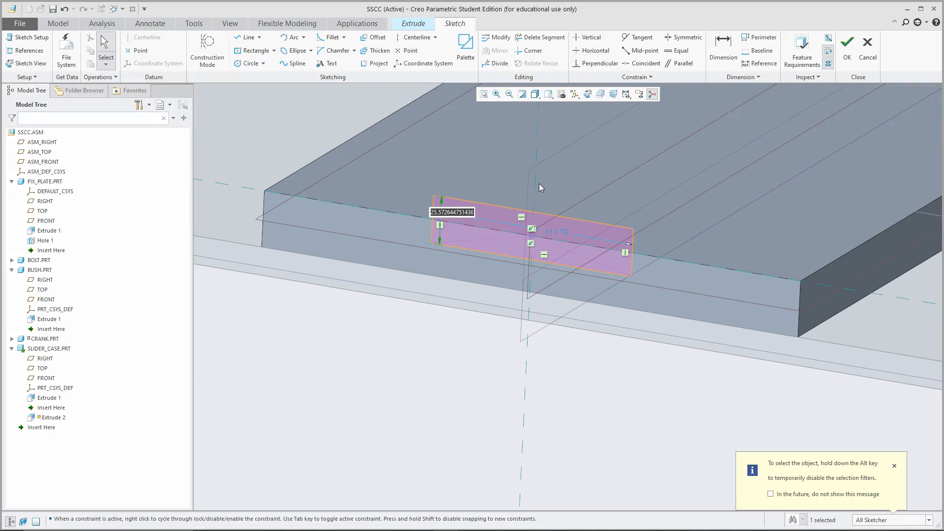
type("26")
key("Return")
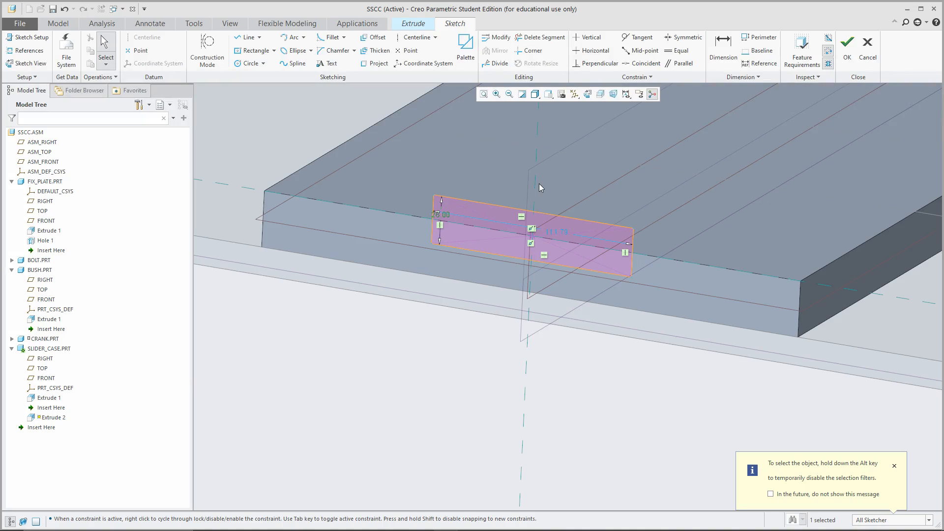
double_click(564, 239)
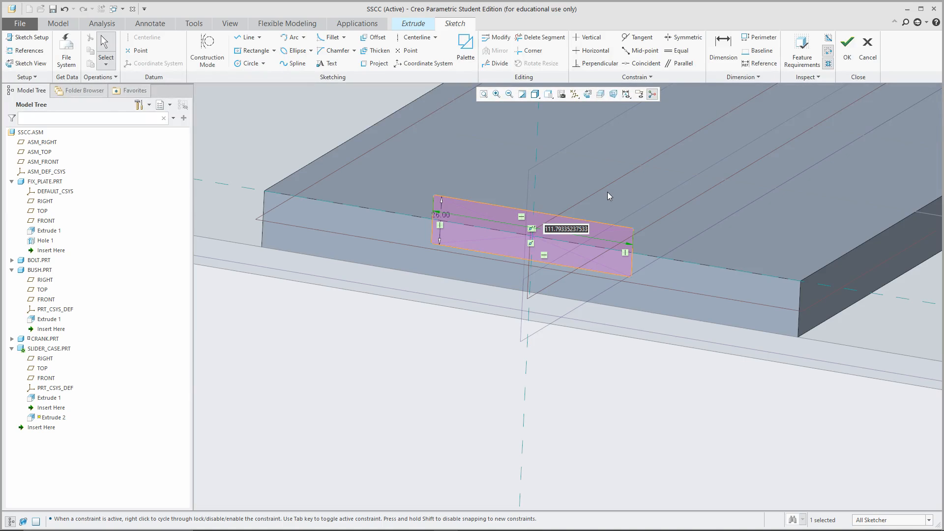
type("150")
key("Return")
left_click(847, 50)
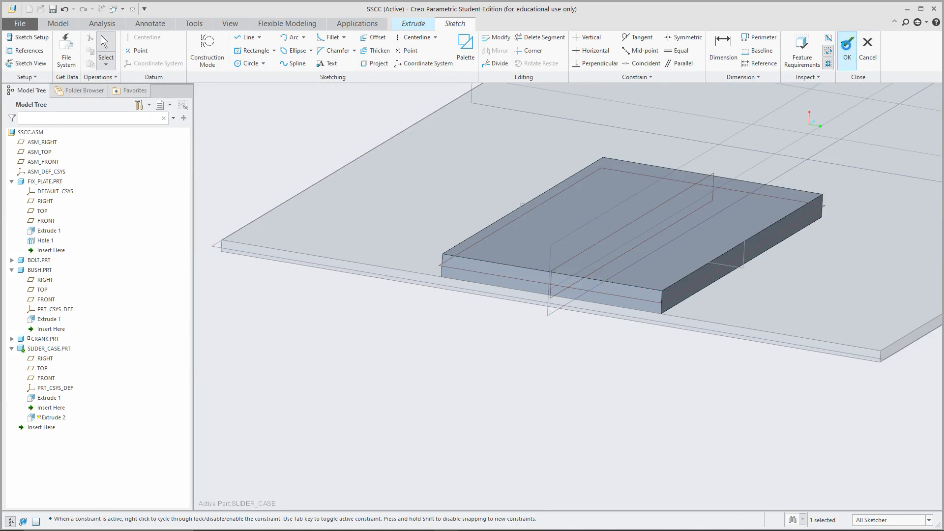
Step: Reverse the extrusion into the slider case and complete it as a Through All cut that removes material
left_click(54, 50)
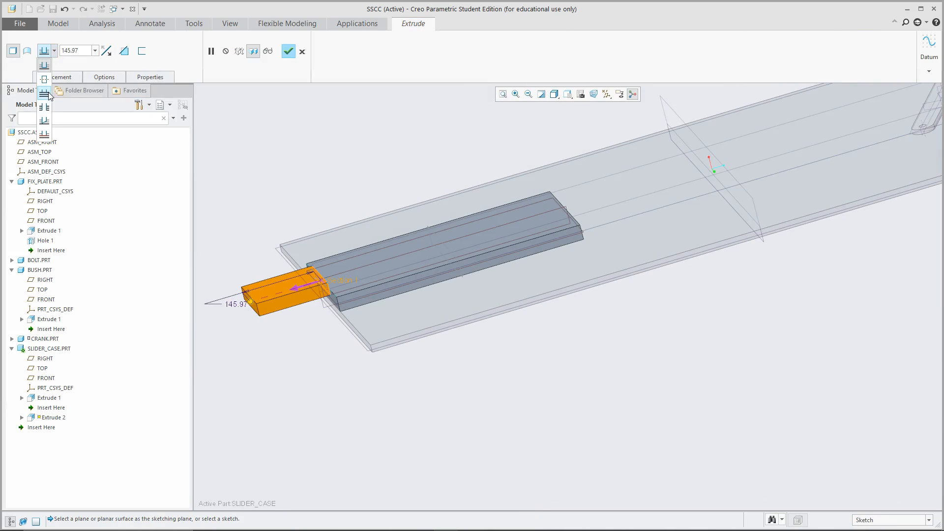
left_click(44, 107)
left_click(106, 52)
left_click(123, 52)
middle_click(297, 138)
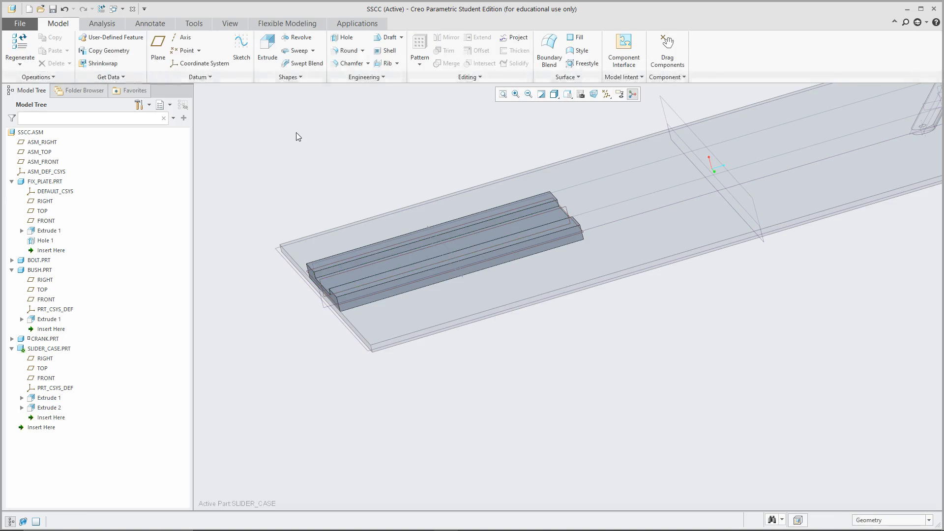
Step: Reactivate the SSCC top-level assembly and hide all datum axes, points, coordinate systems and planes
middle_click_drag(297, 184, 279, 170)
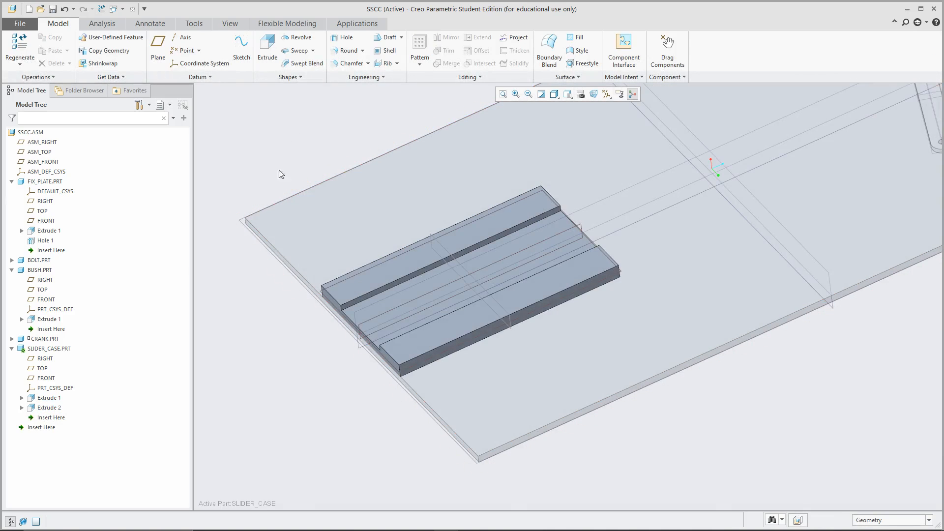
left_click(32, 130)
left_click(36, 85)
middle_click_drag(252, 118, 805, 222)
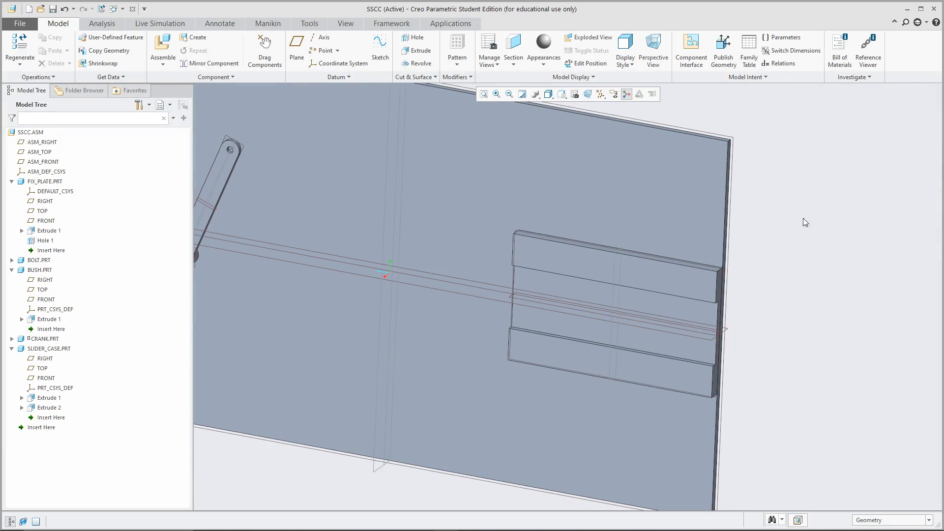
left_click(601, 93)
left_click(600, 105)
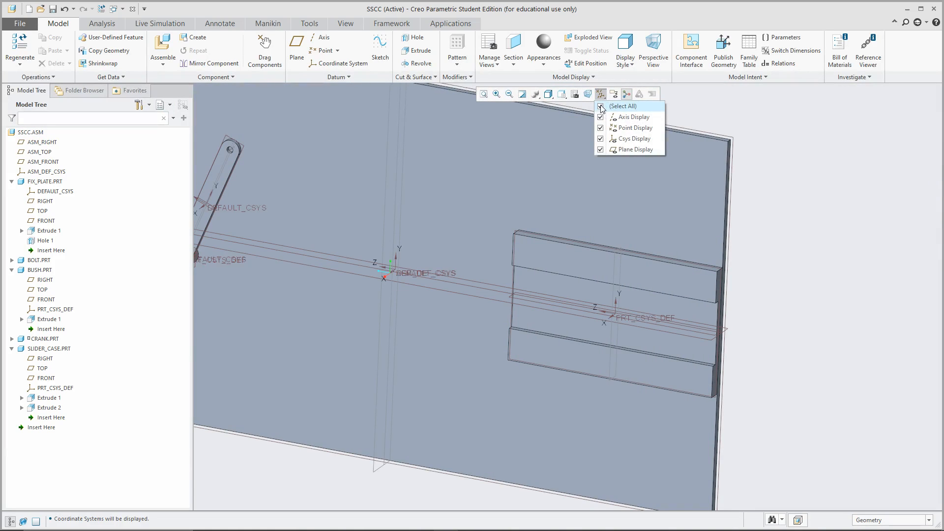
middle_click_drag(806, 186, 840, 189, "shift")
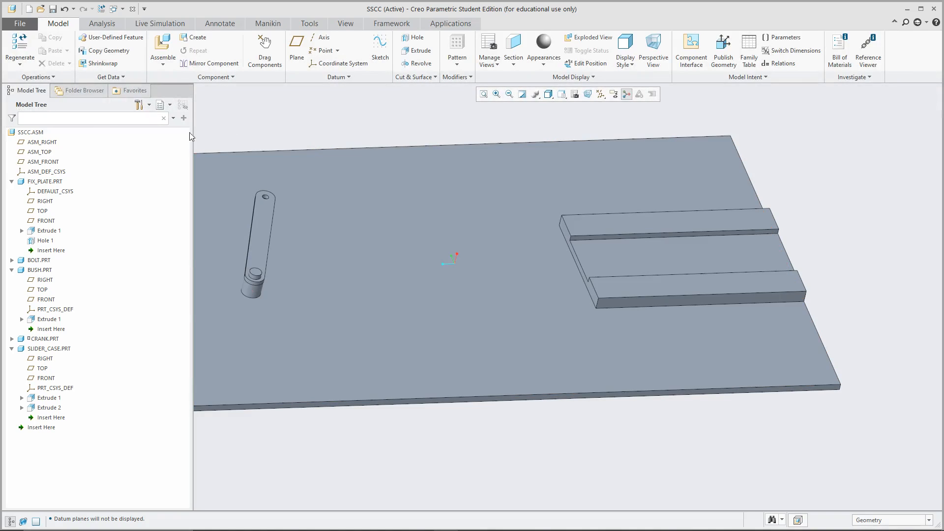
Step: Collapse the expanded fixed plate, bush and slider case components in the model tree
left_click(12, 181)
left_click(11, 201)
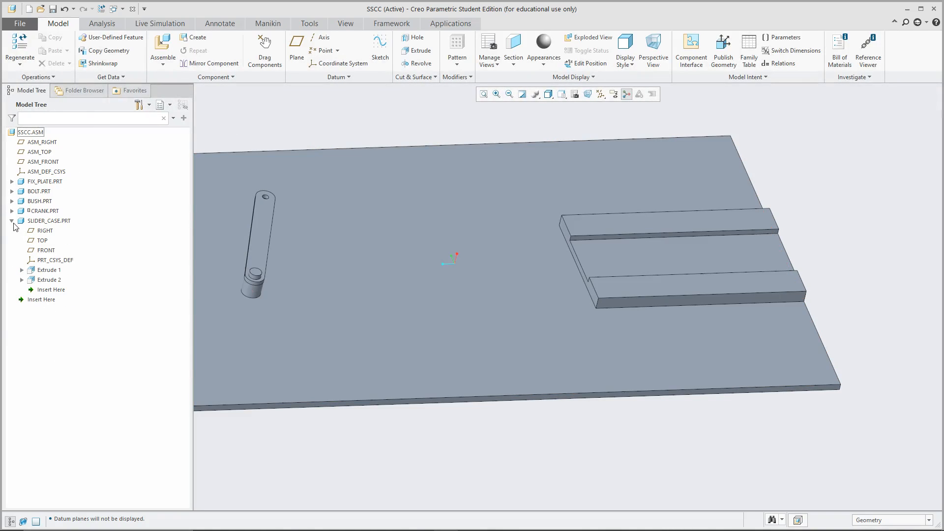
left_click(12, 221)
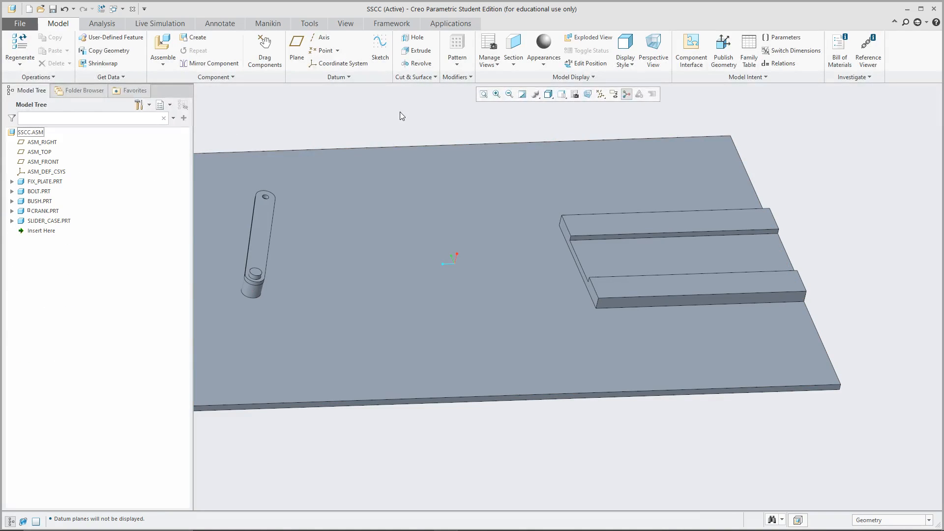
Step: Create a solid part component named Slider, copied from solid_part_mmks_new.prt, and leave it in the assembly without placement constraints
left_click(193, 38)
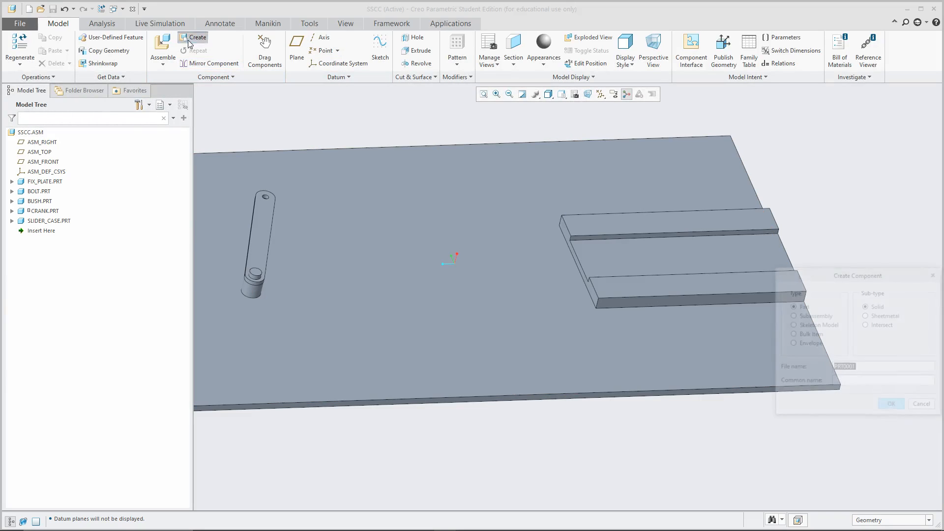
type("Sli")
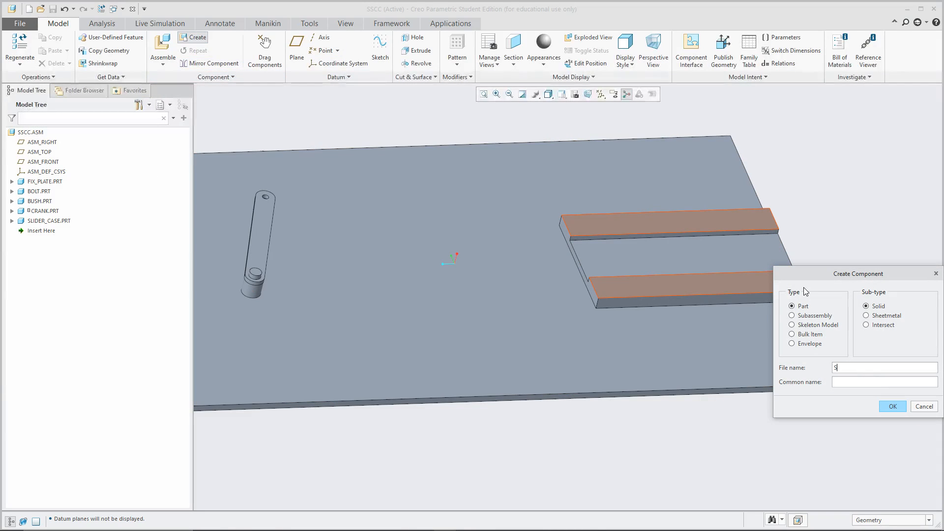
type("der")
left_click(893, 406)
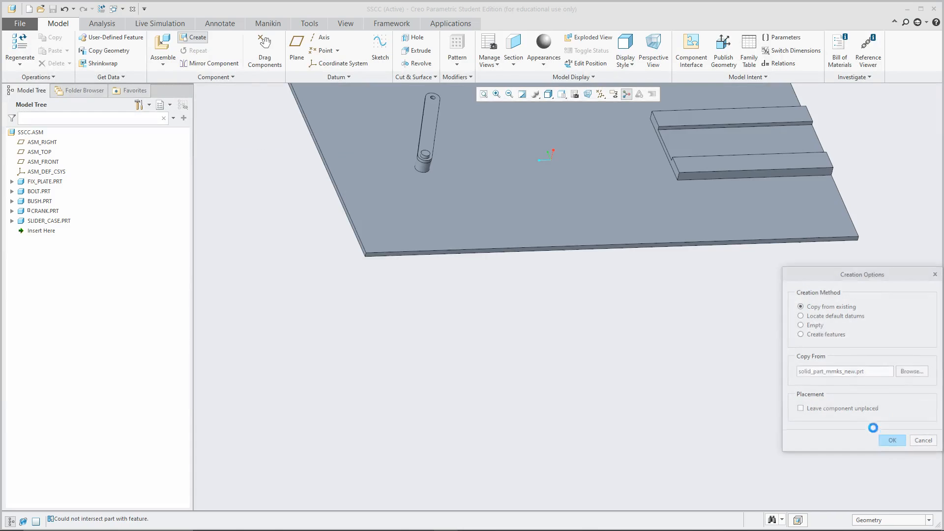
left_click(893, 441)
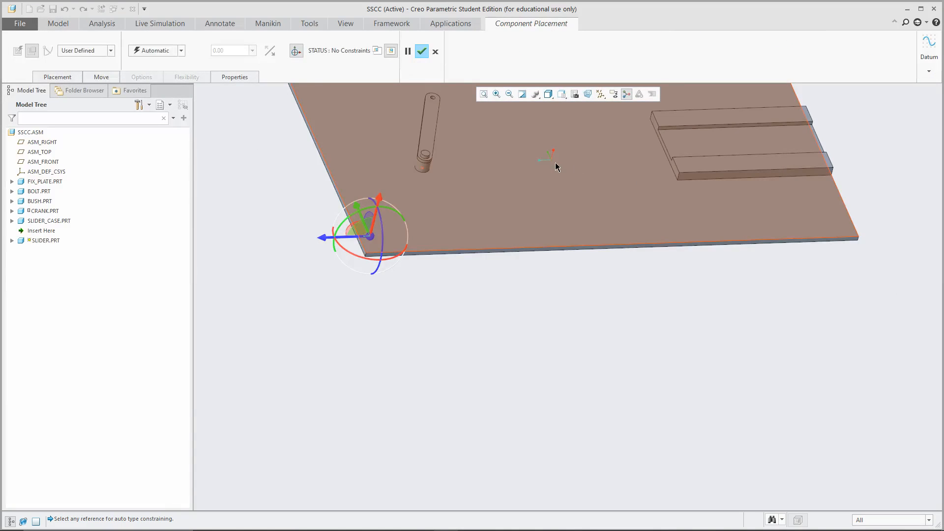
left_click(422, 51)
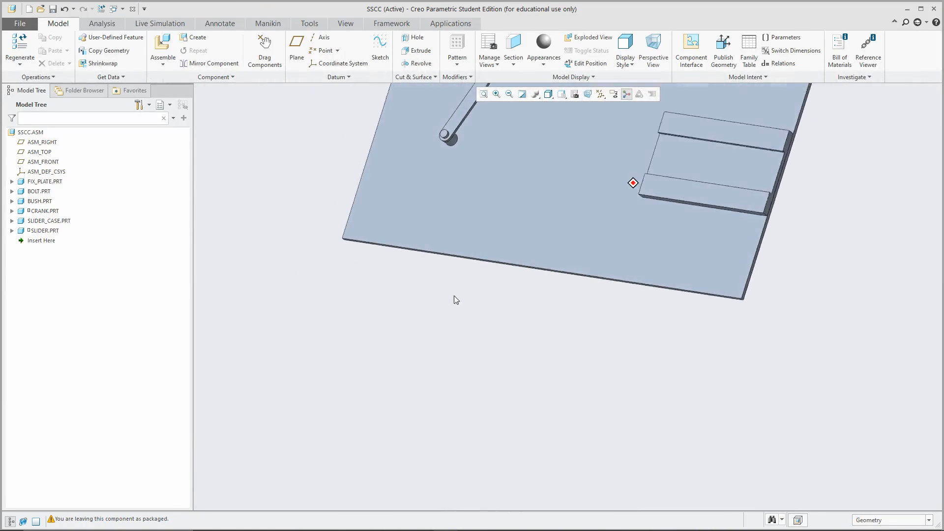
Step: Measure the length of the slider channel's edge across the end of the slider case
left_click(102, 23)
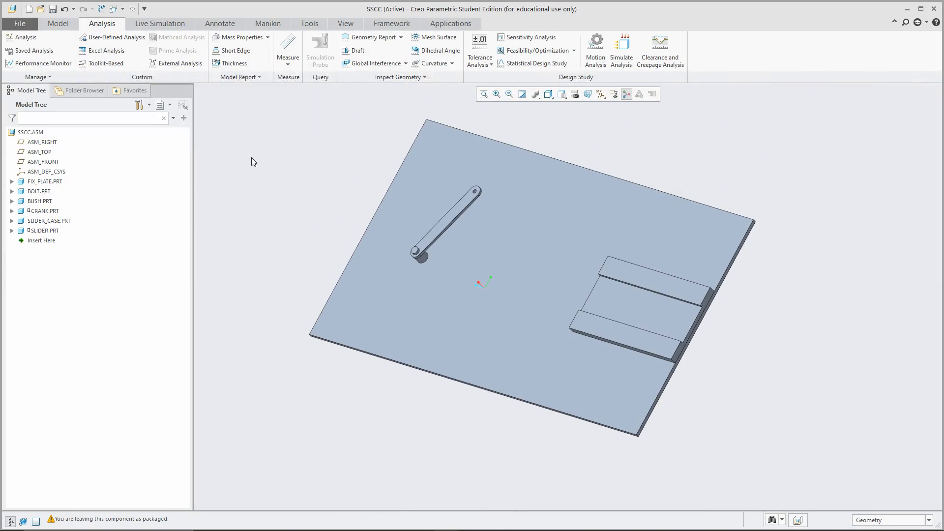
left_click(287, 54)
left_click(299, 87)
left_click(288, 63)
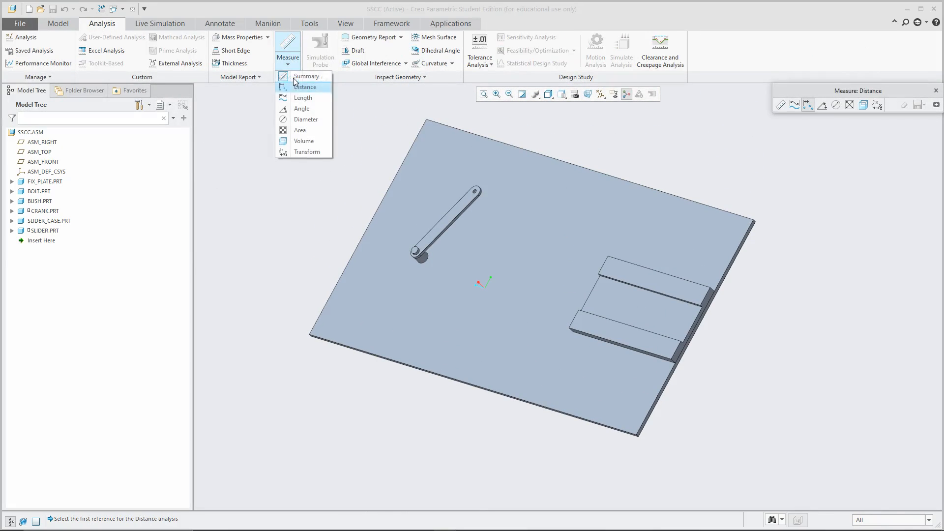
left_click(305, 97)
left_click(694, 322)
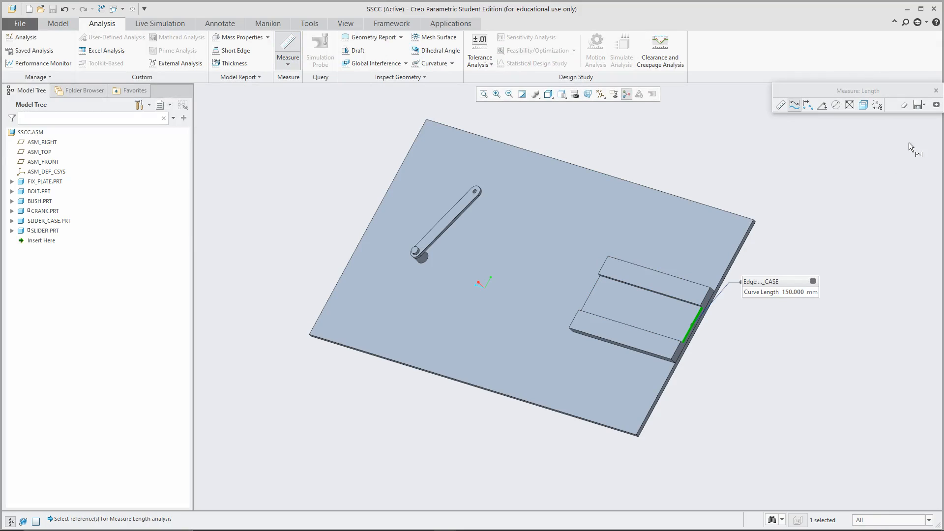
left_click(936, 90)
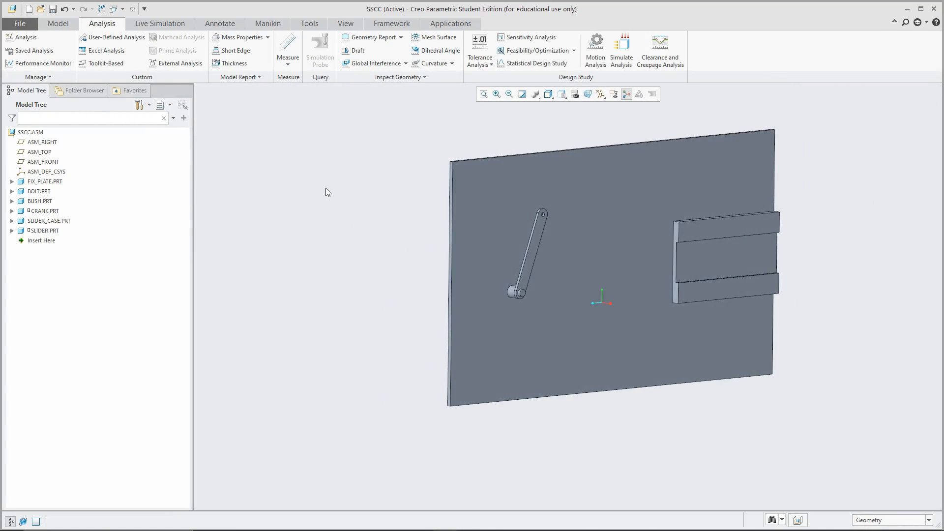
Step: Activate the slider part within the assembly and turn on datum plane display
left_click(43, 230)
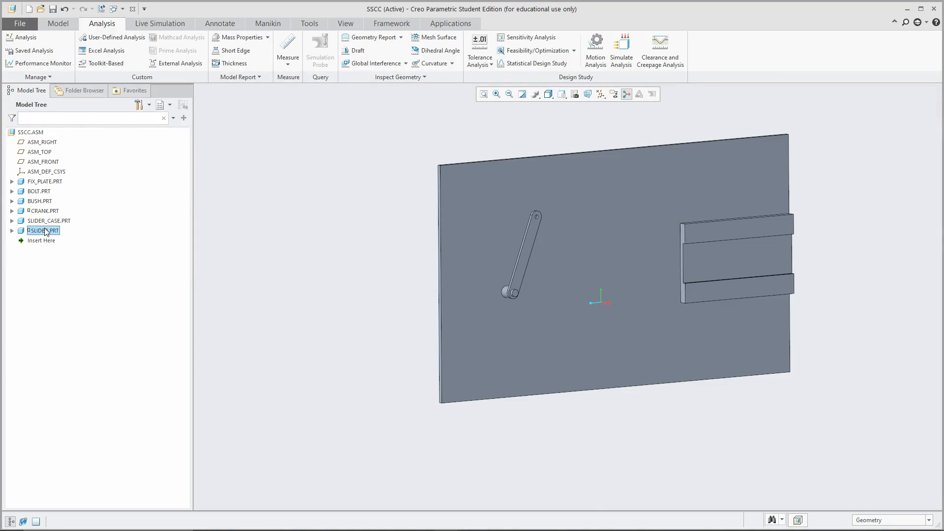
left_click(54, 185)
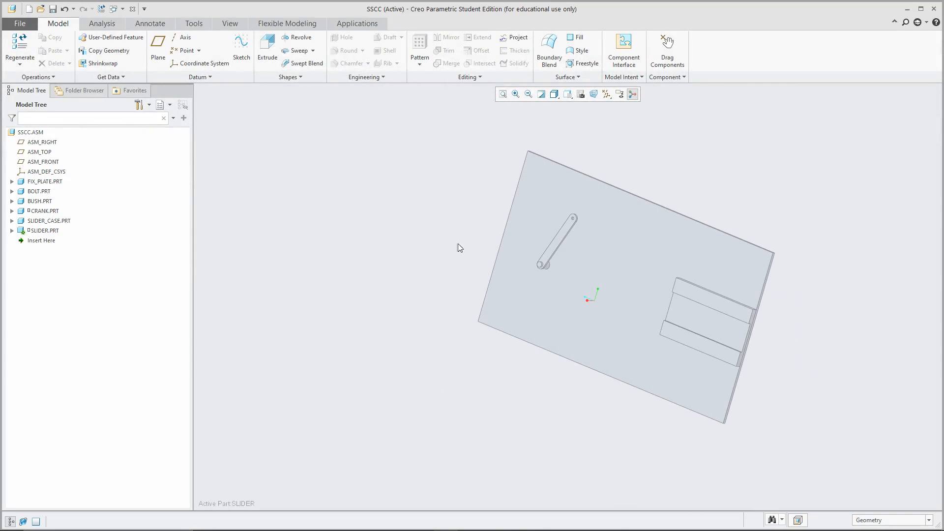
left_click(606, 93)
left_click(632, 148)
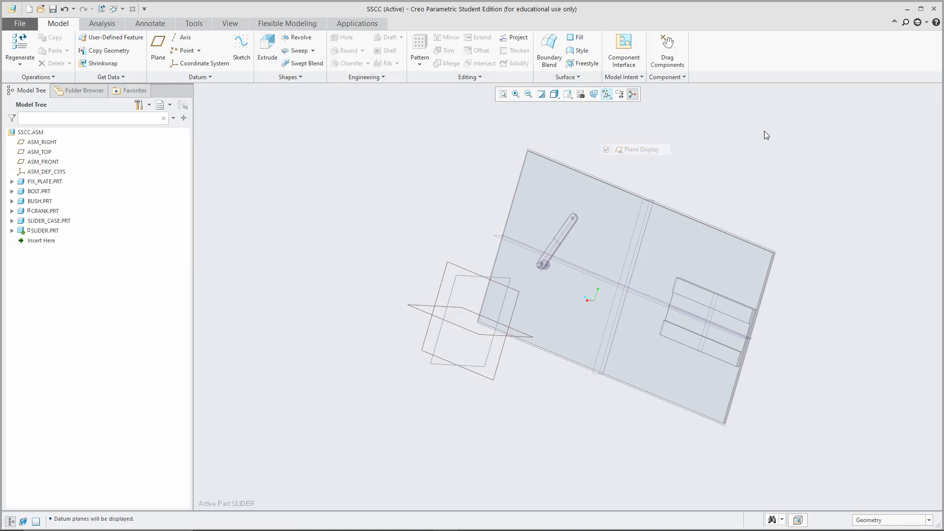
Step: Start an extrusion on the slider's datum plane parallel to the plate face and sketch a center rectangle about 224 by 181 at the origin
left_click(268, 47)
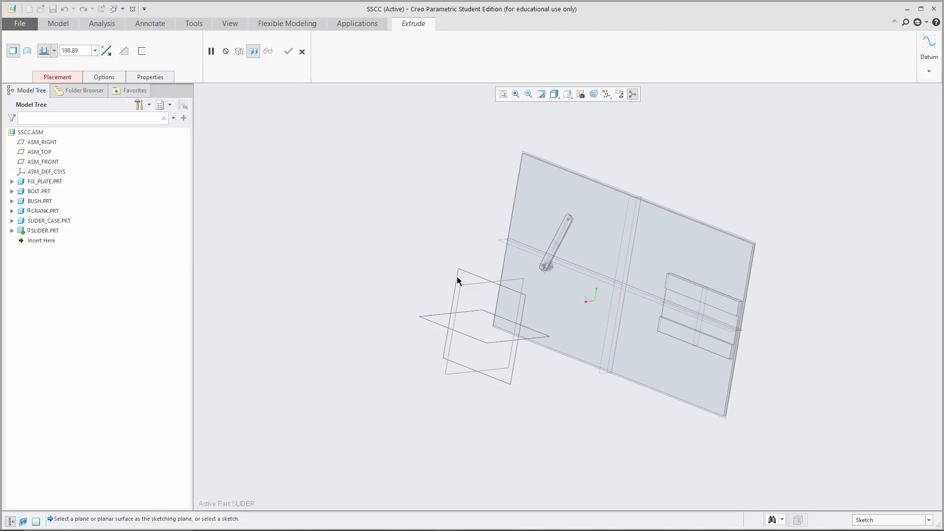
left_click(462, 266)
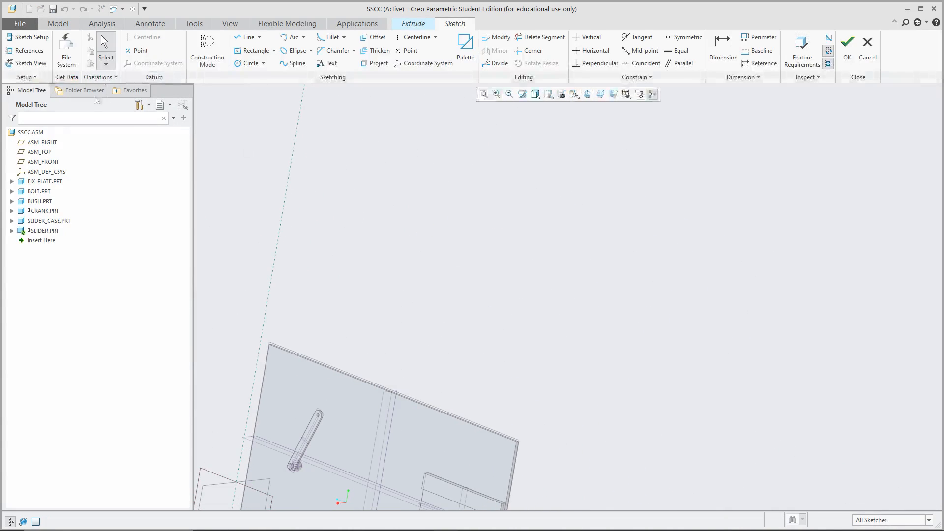
left_click(27, 64)
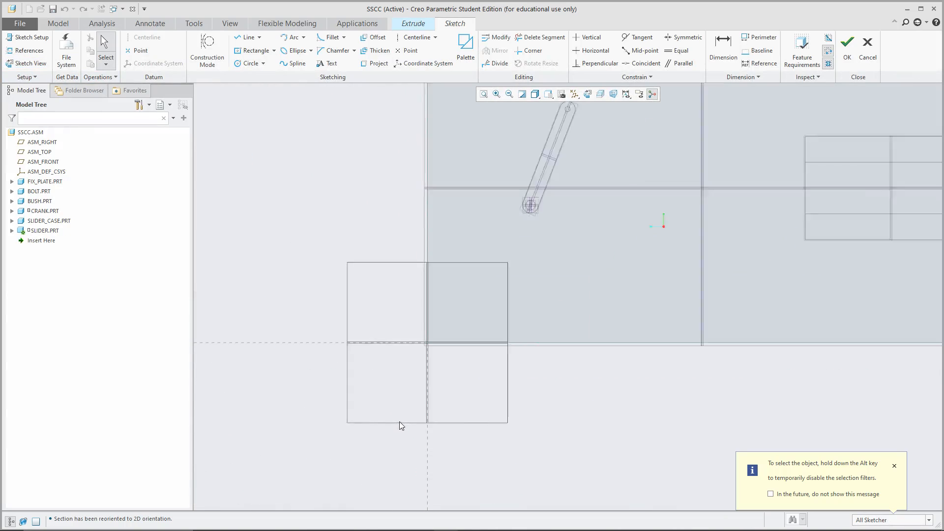
left_click(256, 51)
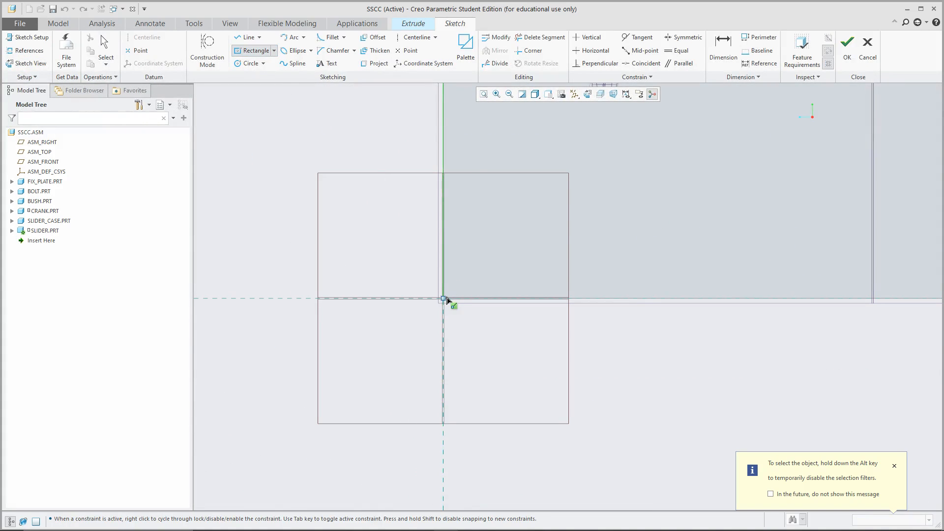
left_click(443, 298)
left_click(385, 253)
middle_click(404, 220)
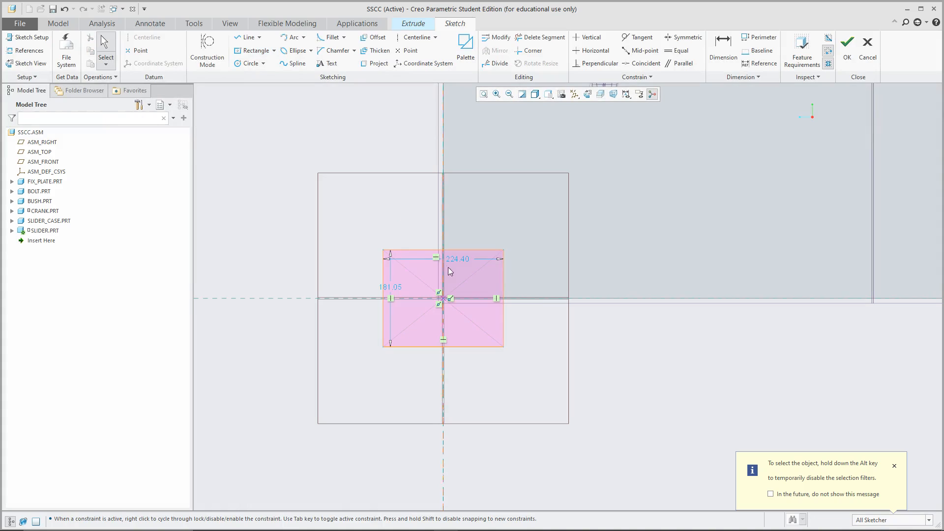
Step: Set the rectangle's width and height to 150 and finish the sketch
double_click(465, 259)
type("150")
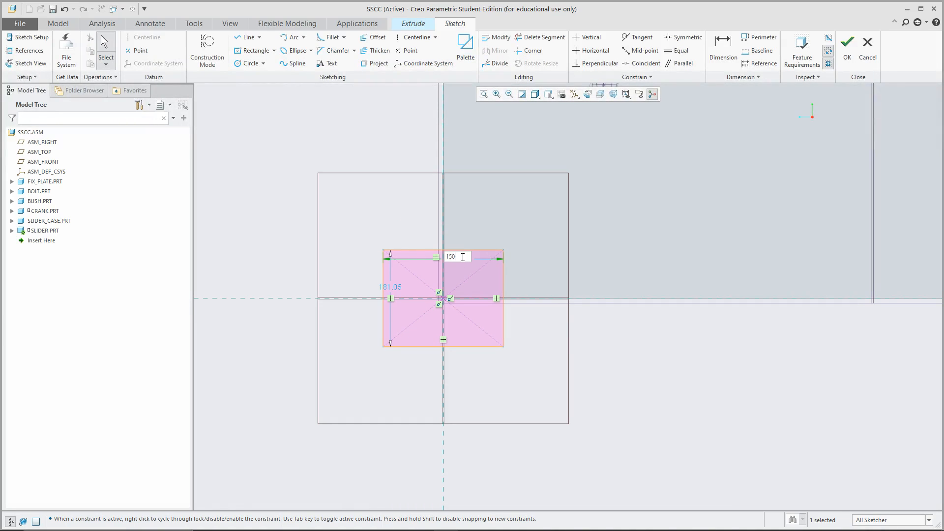
key("Return")
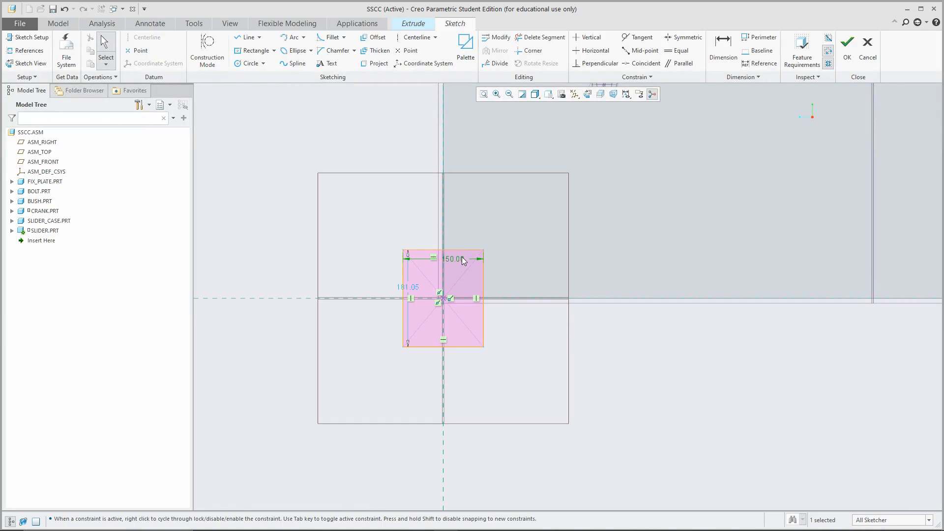
left_click(411, 289)
type("150")
key("Return")
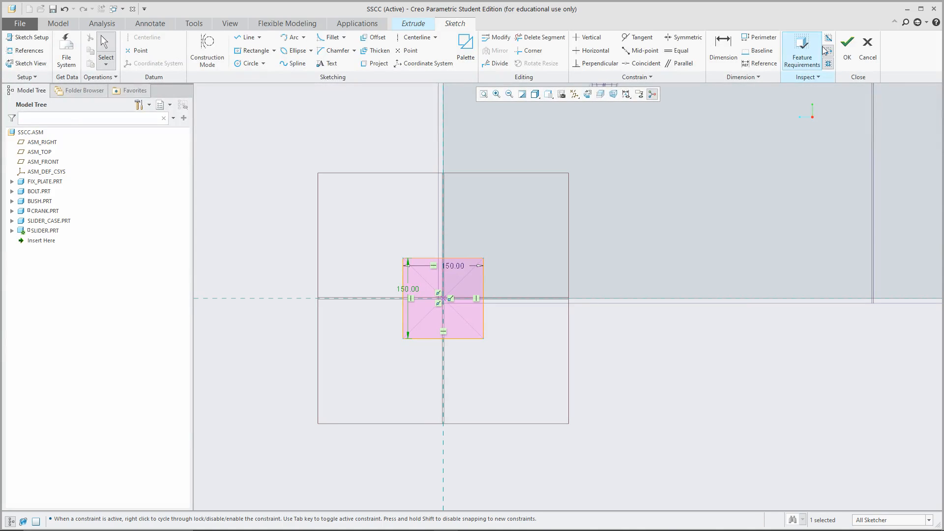
left_click(847, 48)
Step: Complete the slider extrusion with a depth of 15, symmetric about the sketch plane
double_click(76, 51)
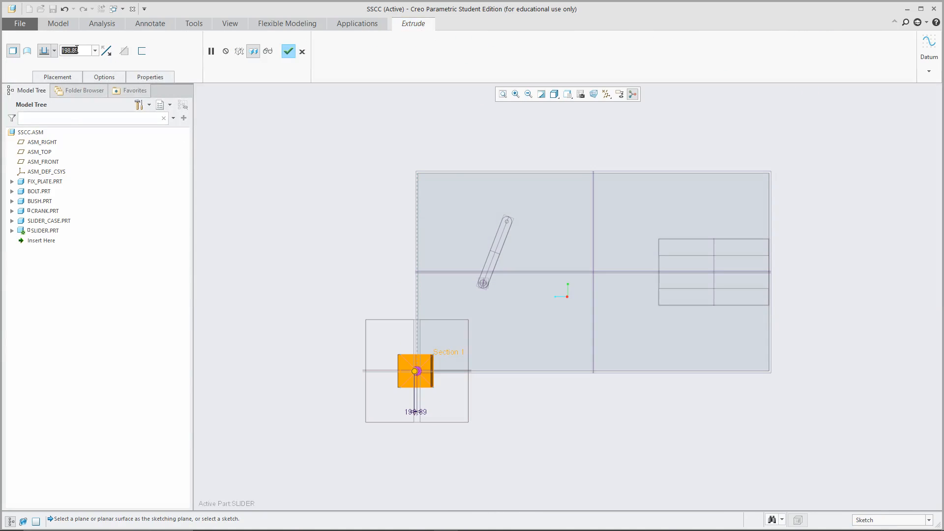
type("15")
key("Return")
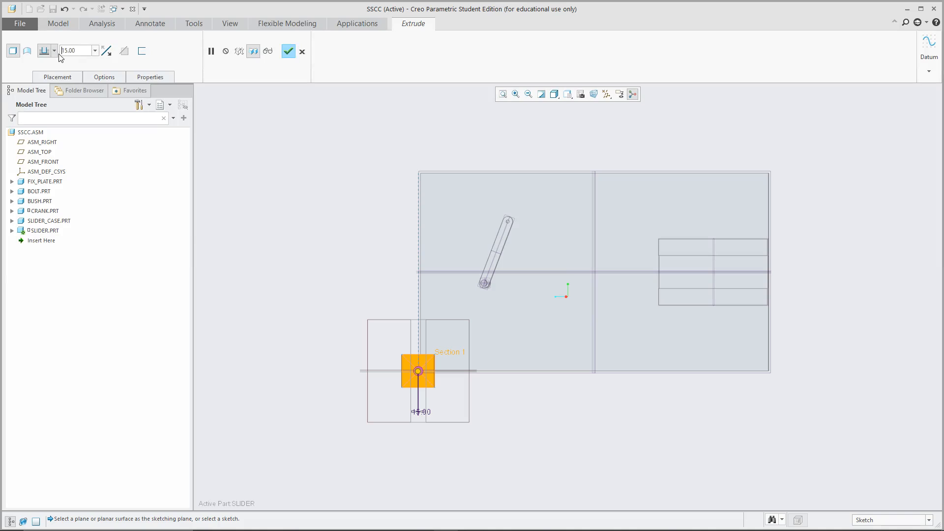
left_click(54, 51)
left_click(43, 77)
left_click(289, 52)
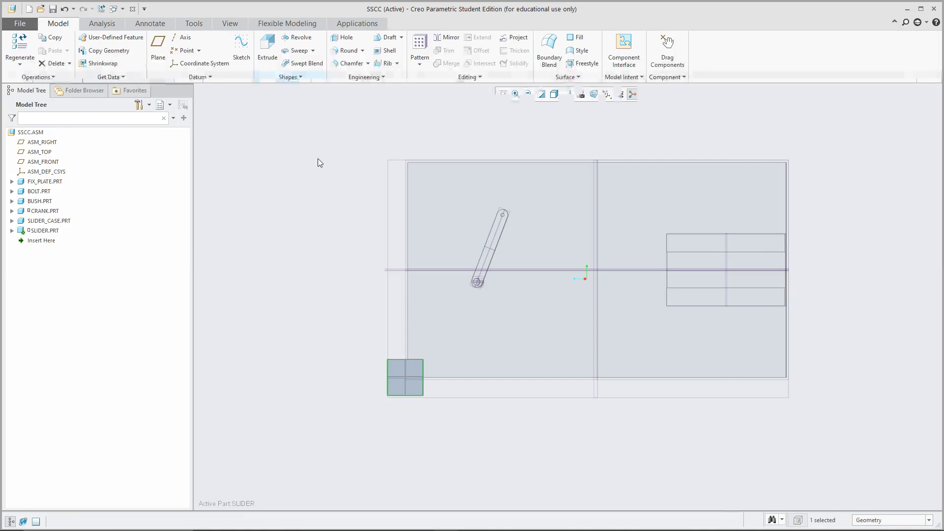
Step: Return from the slider part to the active SSCC top-level assembly
left_click(37, 131)
left_click(40, 90)
left_click(310, 172)
middle_click_drag(311, 172, 313, 185)
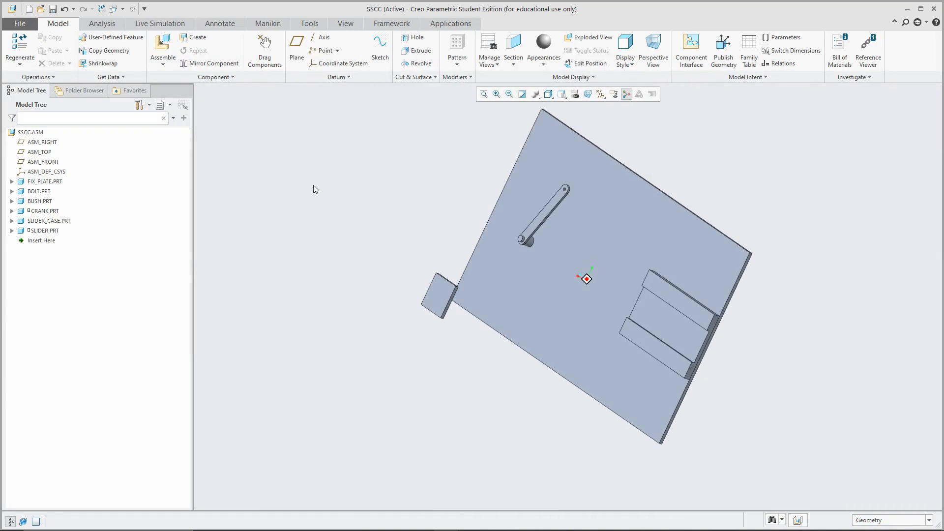
Step: Redefine the slider component's placement, using a Slider connection instead of User Defined constraints
left_click(44, 231)
left_click(75, 187)
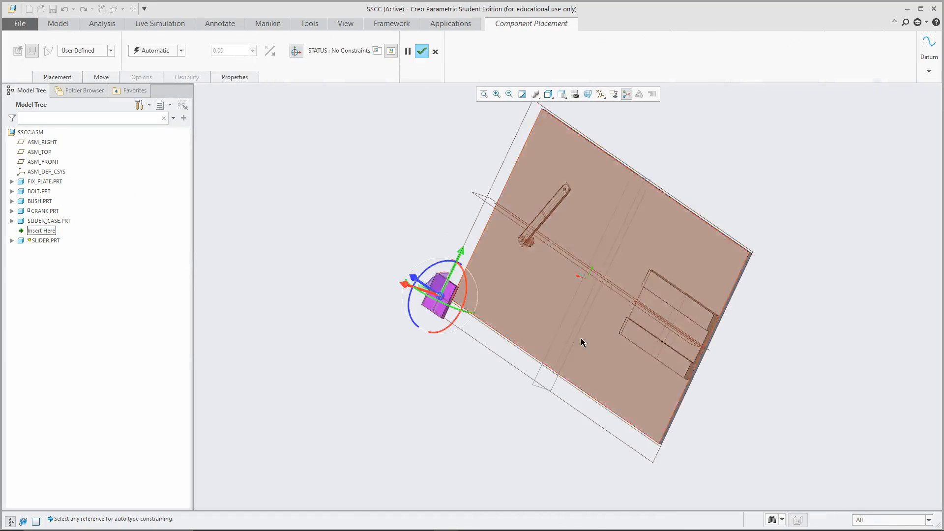
middle_click_drag(581, 338, 576, 320)
middle_click_drag(313, 170, 385, 177)
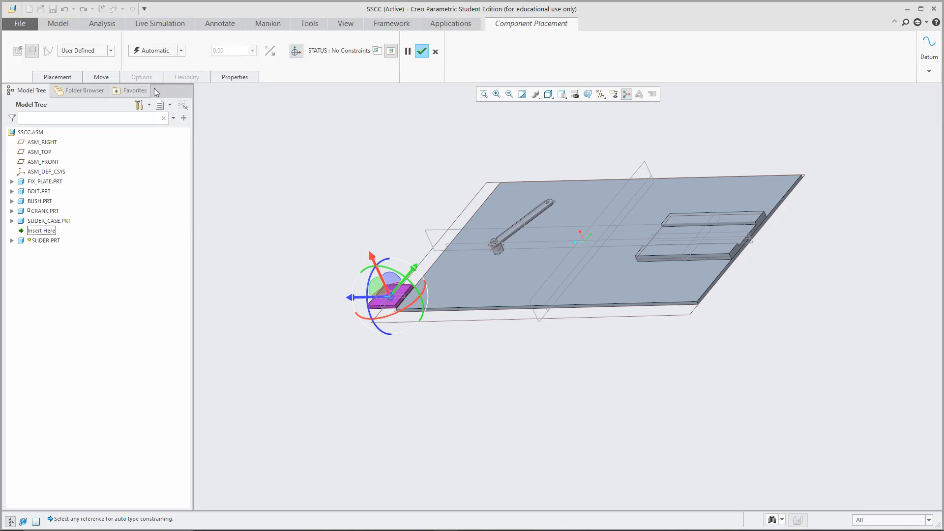
left_click(89, 51)
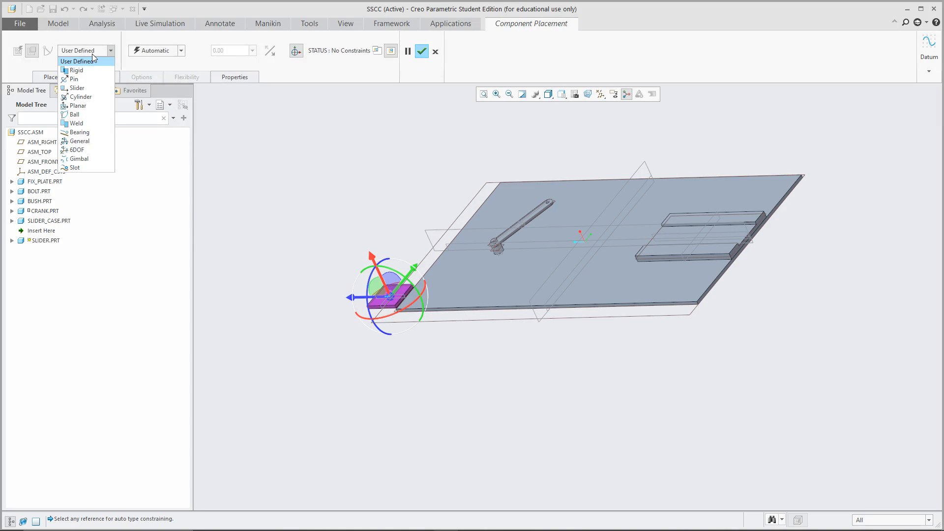
left_click(79, 88)
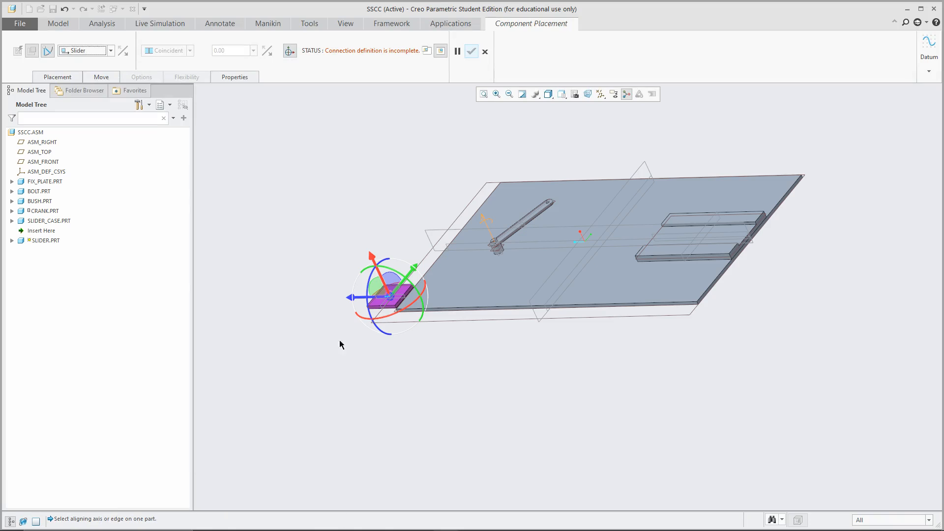
Step: Align the slider's lower side edge with the lower inner edge of the slider case channel for the Slider connection
scroll(394, 309, "down", 8)
left_click(385, 255)
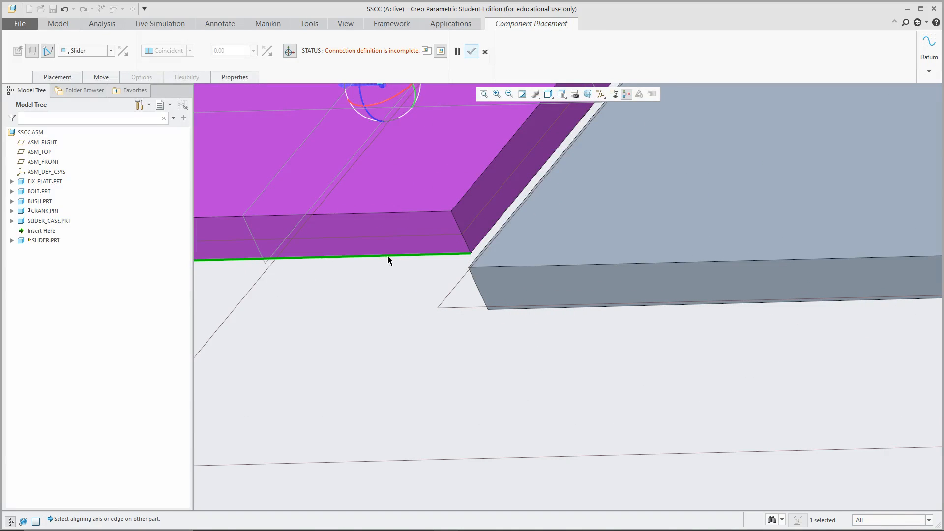
scroll(328, 417, "up", 8)
scroll(558, 371, "down", 5)
scroll(459, 332, "down", 5)
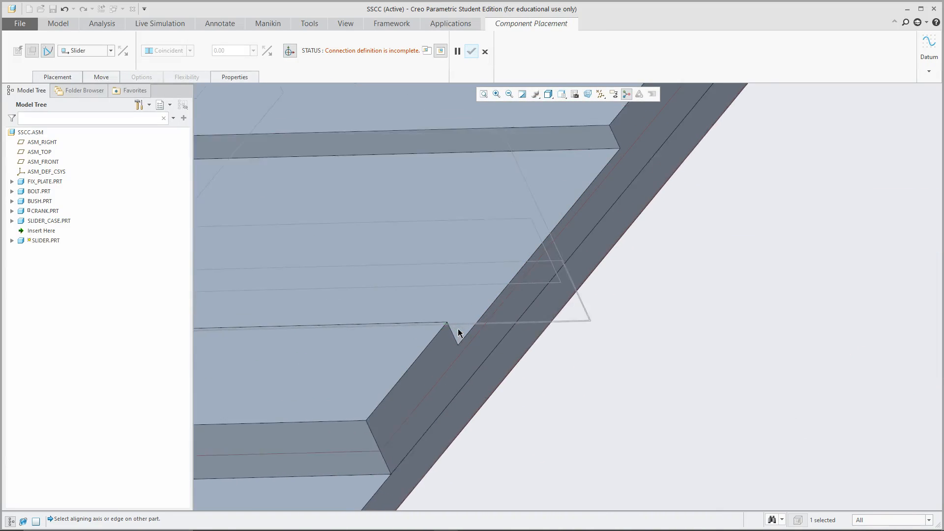
left_click(448, 347)
scroll(524, 299, "up", 8)
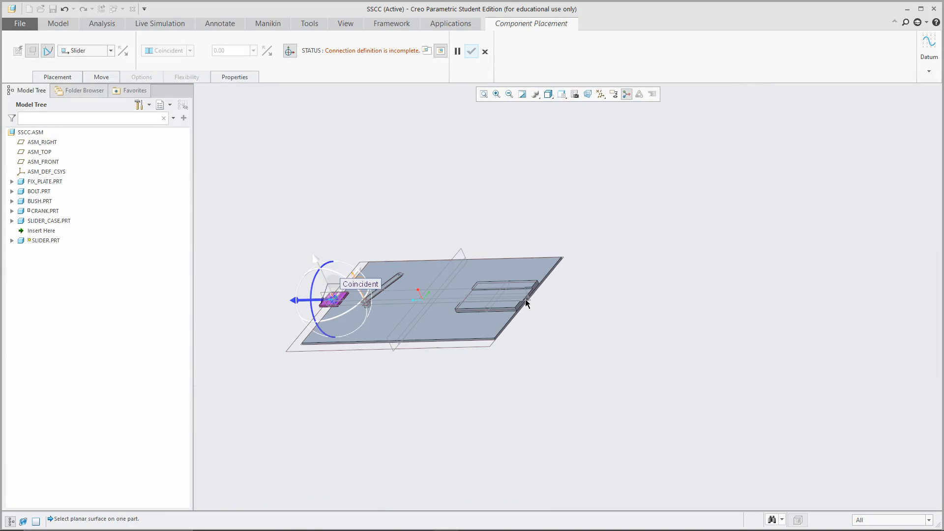
Step: Make a planar face of the slider coincident with the channel floor of the slider case and accept the placement
scroll(344, 338, "down", 8)
left_click(351, 335)
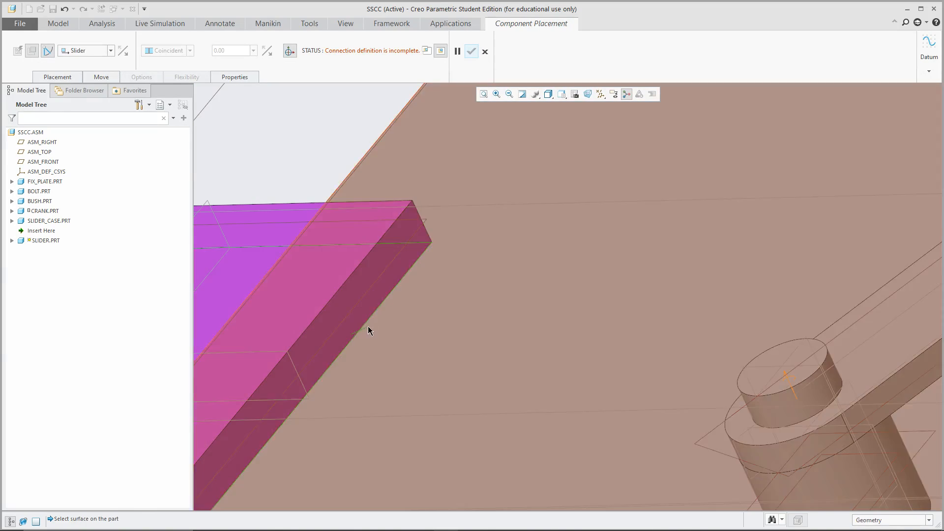
scroll(350, 326, "up", 8)
scroll(502, 335, "down", 5)
scroll(577, 313, "down", 3)
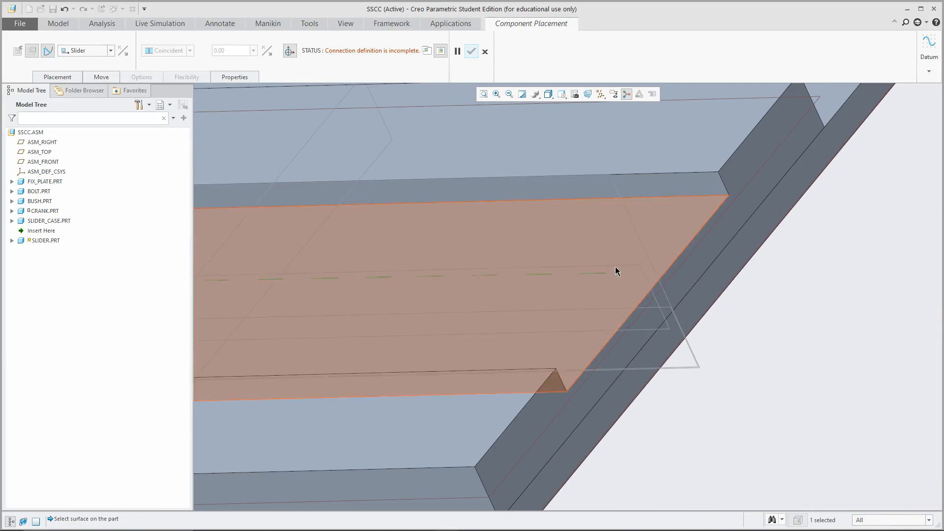
left_click(633, 274)
scroll(625, 295, "up", 5)
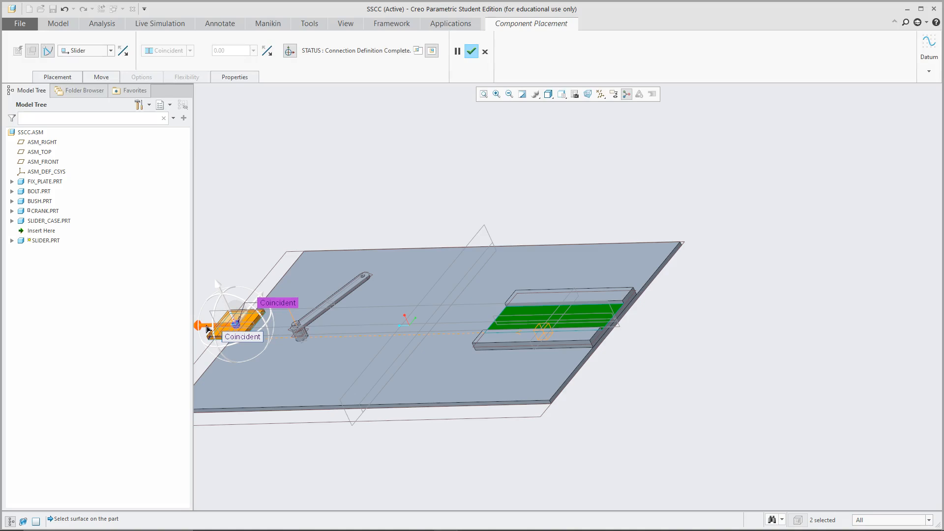
left_click(471, 51)
scroll(515, 175, "up", 2)
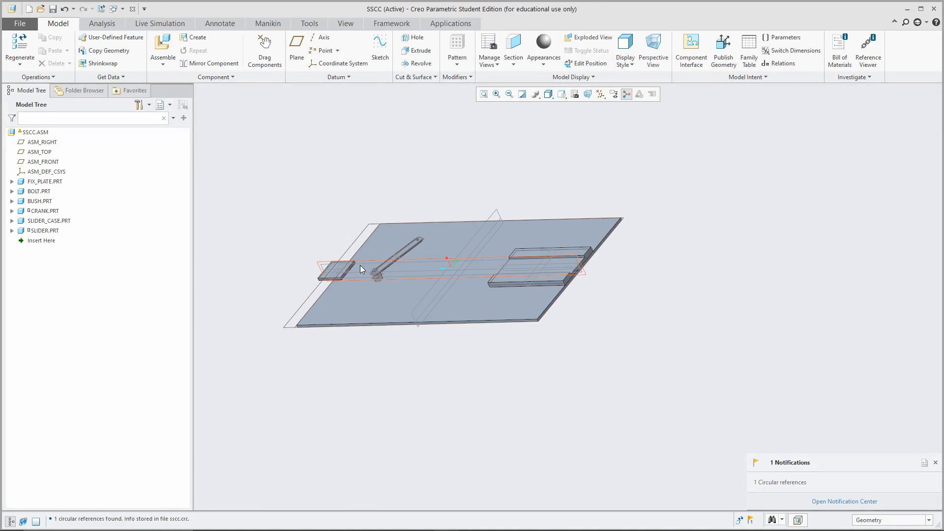
Step: Open the slider part and edit the section sketch of Extrude 1, oriented to the 2D sketch view
middle_click_drag(365, 268, 370, 300)
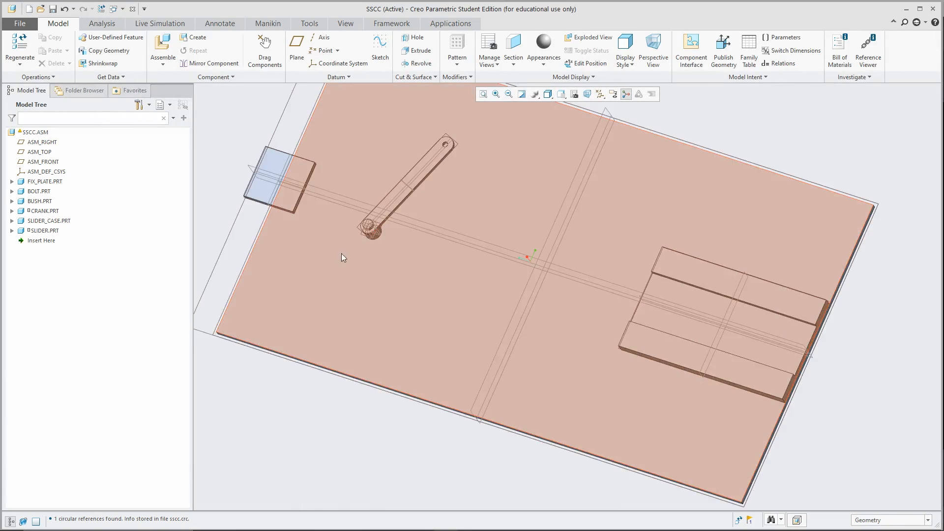
scroll(369, 274, "down", 3)
scroll(274, 233, "up", 4)
left_click(58, 232)
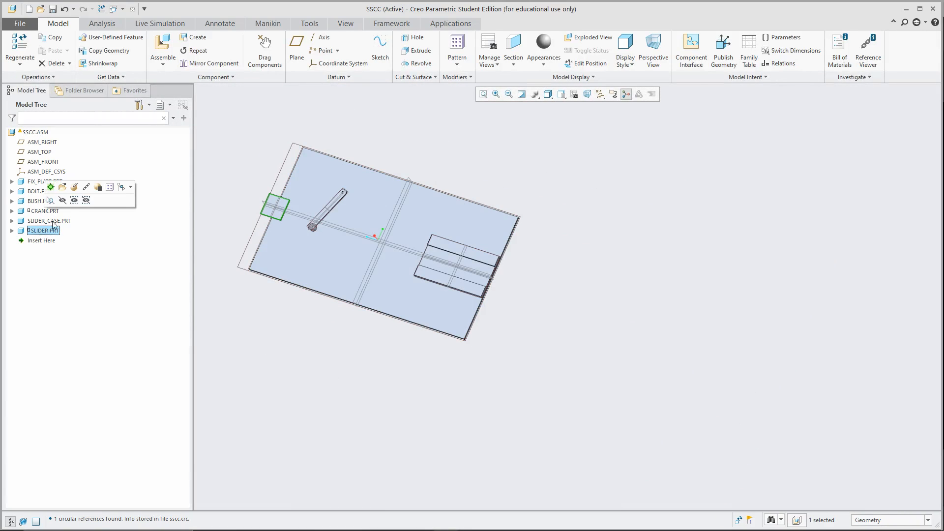
left_click(54, 200)
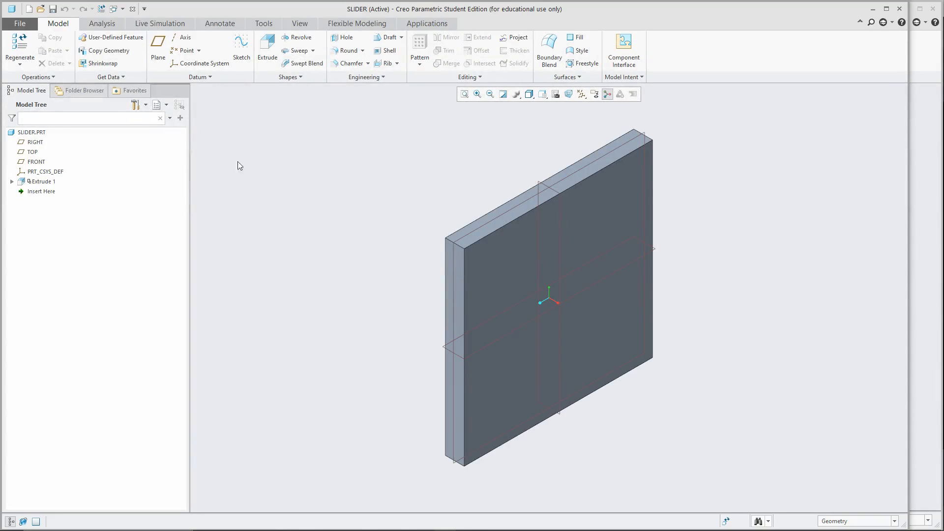
left_click(43, 181)
left_click(60, 124)
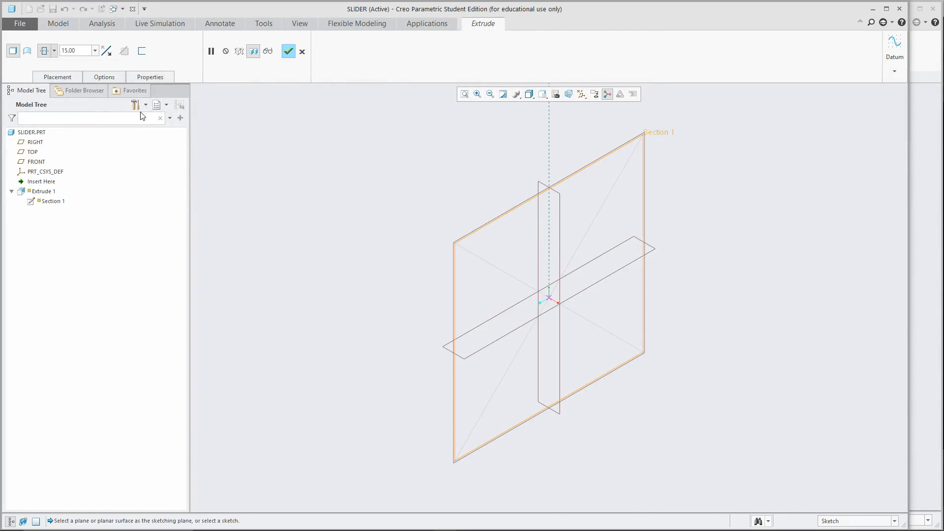
left_click(58, 78)
left_click(137, 110)
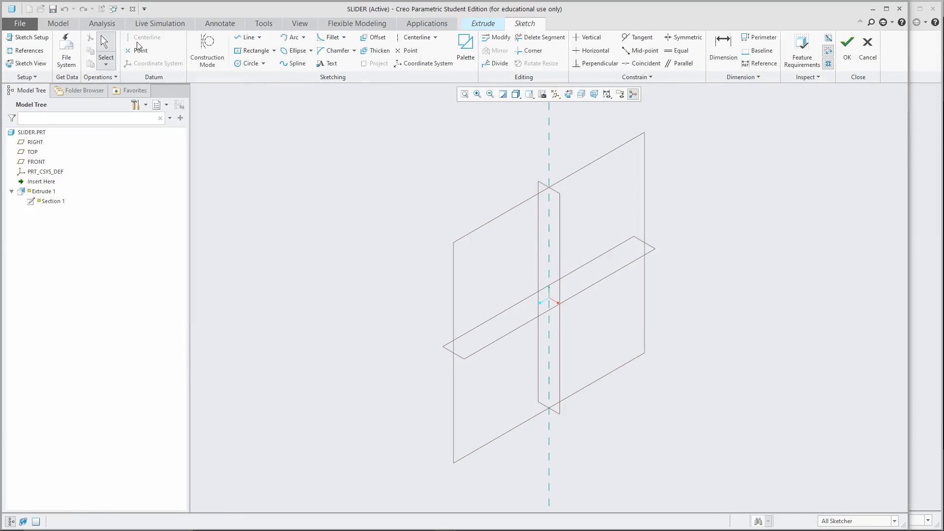
left_click(23, 63)
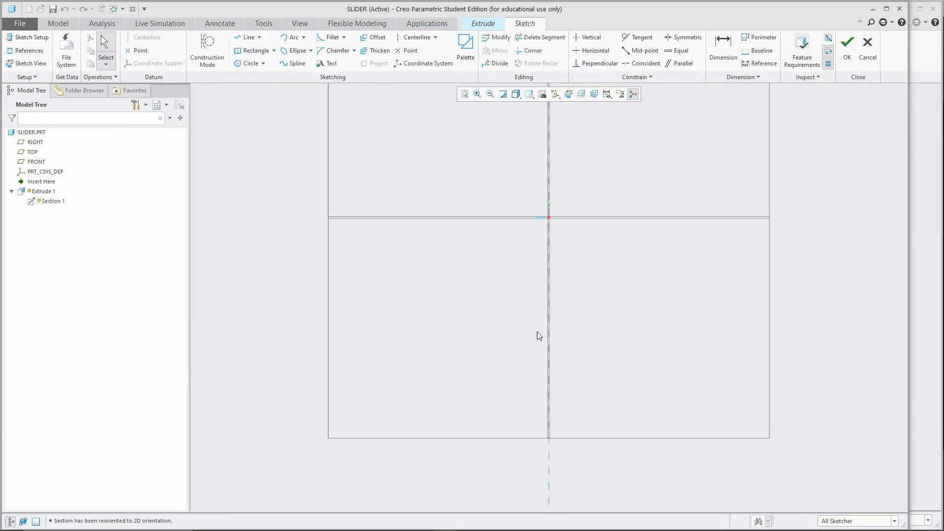
Step: Add the horizontal and vertical datum planes as sketch references and finish the sketch
scroll(539, 336, "down", 5)
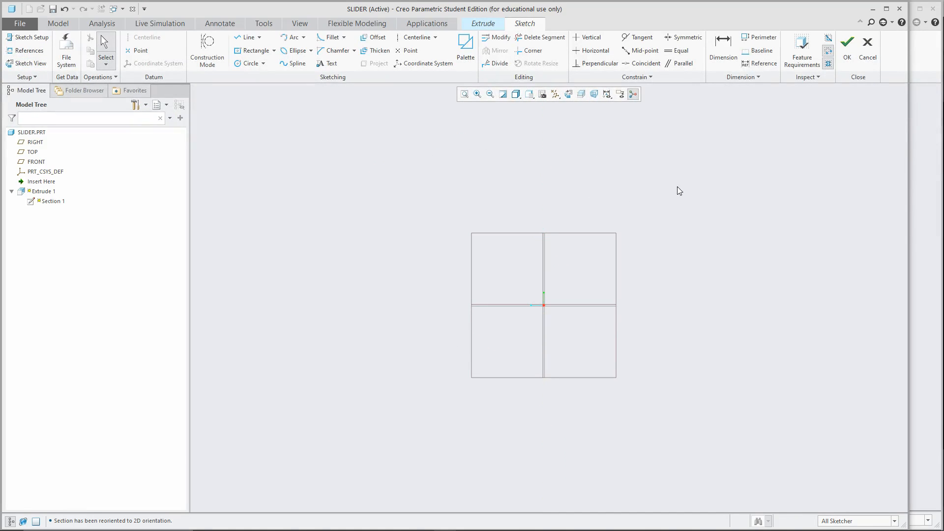
left_click(26, 51)
left_click(504, 311)
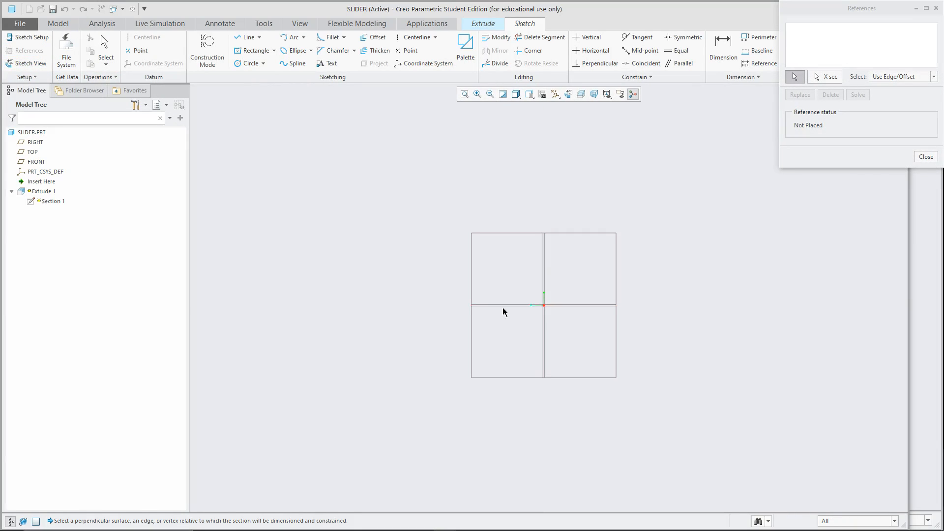
left_click(545, 272)
left_click(925, 157)
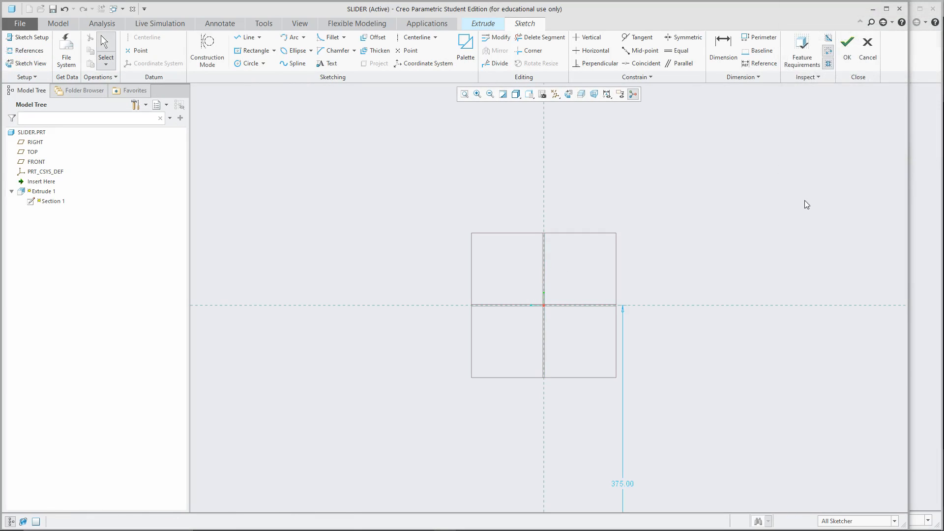
left_click(847, 43)
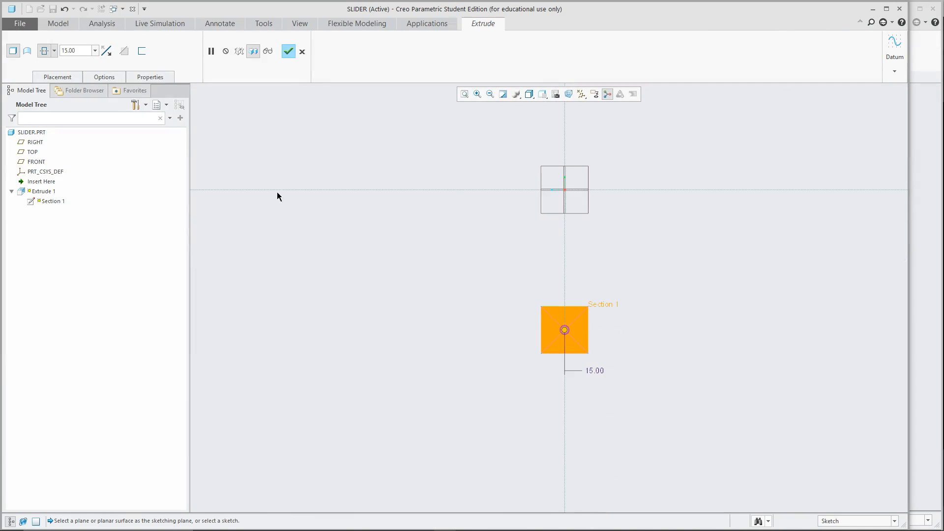
Step: Reopen the slider's section sketch and replace the rectangle's centre point with a new sketch point
left_click(58, 77)
left_click(126, 111)
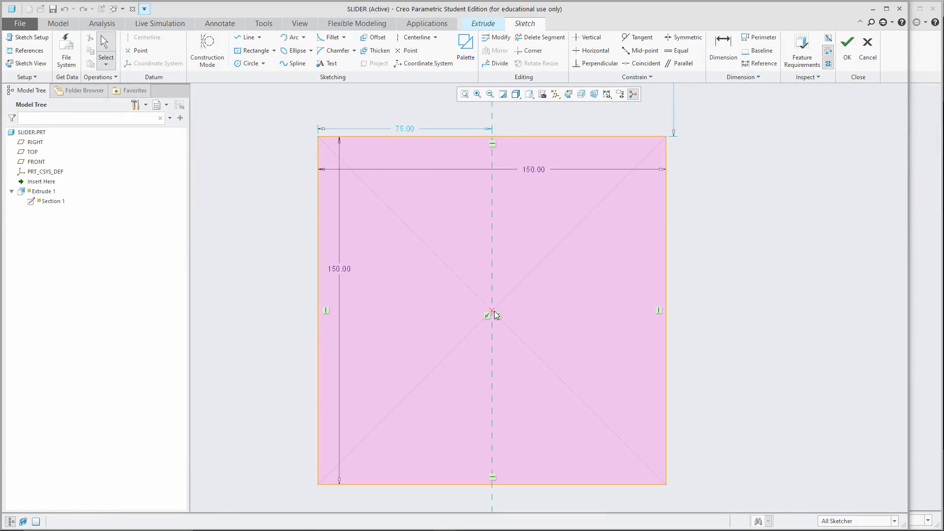
left_click(494, 314)
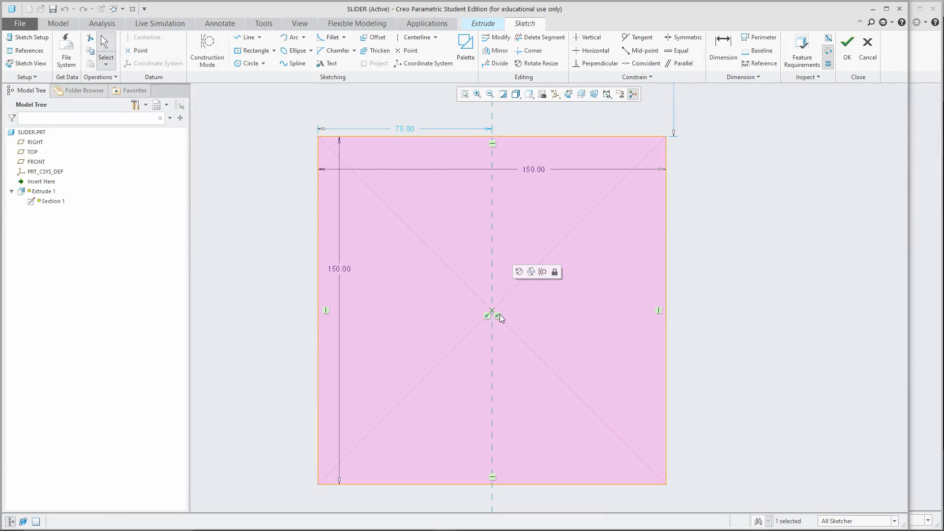
key("Delete")
scroll(512, 322, "up", 3)
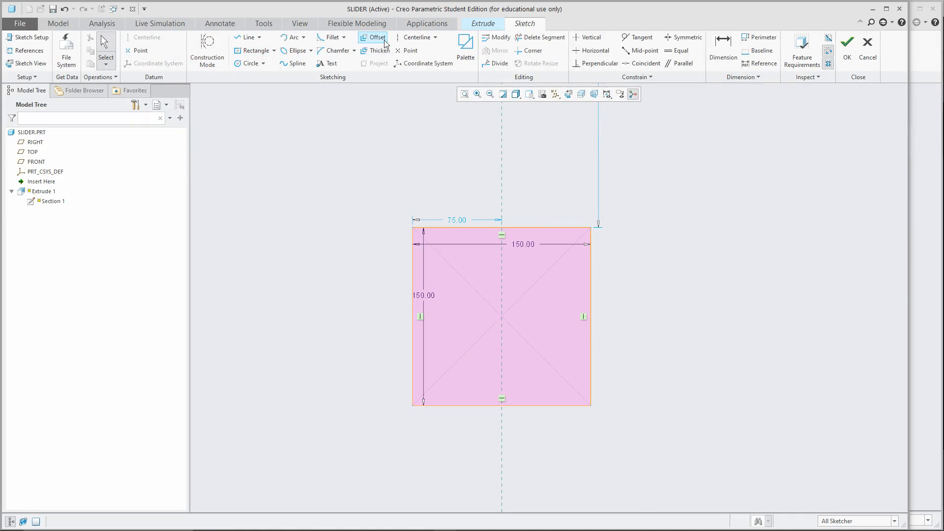
left_click(403, 51)
left_click(502, 318)
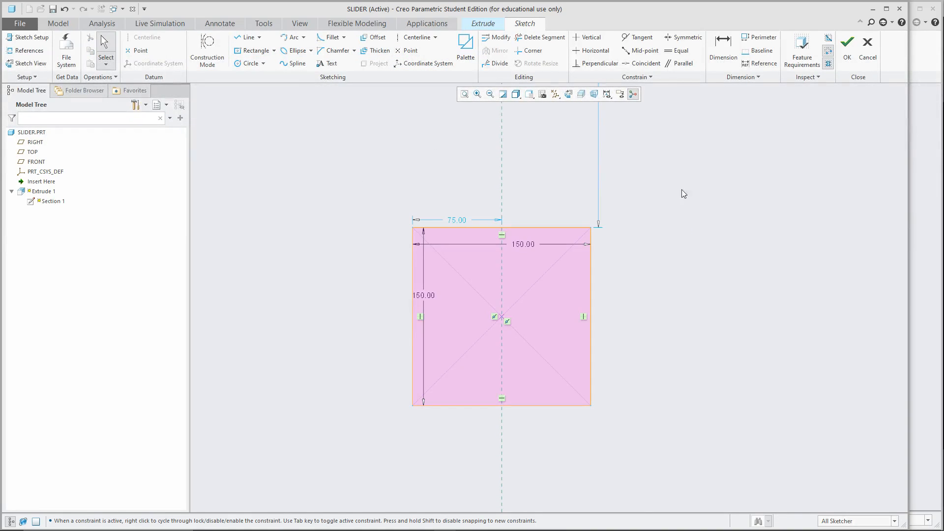
Step: Try to make the rectangle's centre point coincident with the intersection of the datum planes
left_click(641, 64)
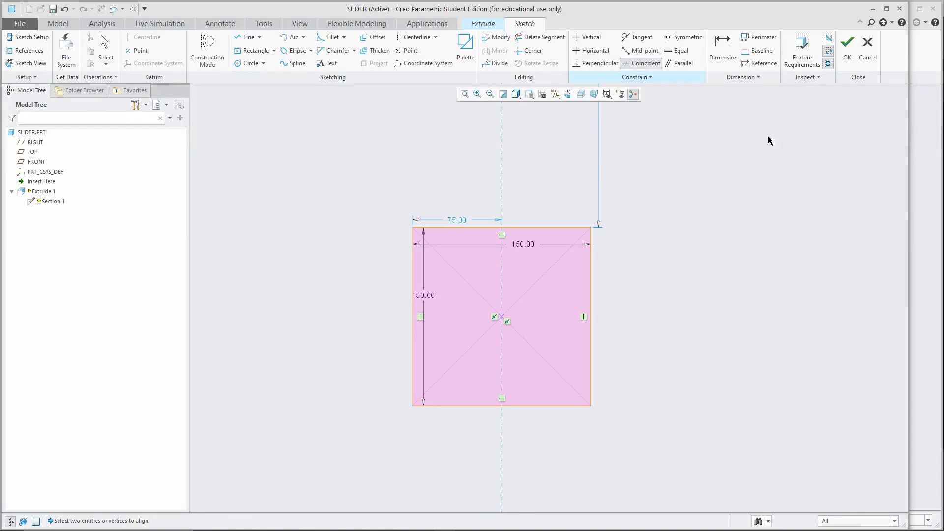
left_click(497, 320)
scroll(615, 257, "down", 5)
scroll(482, 162, "up", 6)
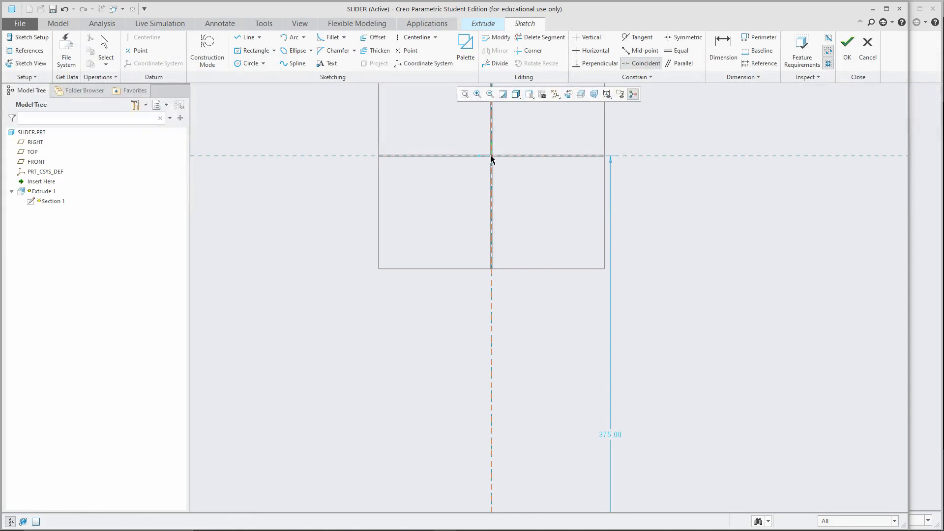
left_click(492, 157)
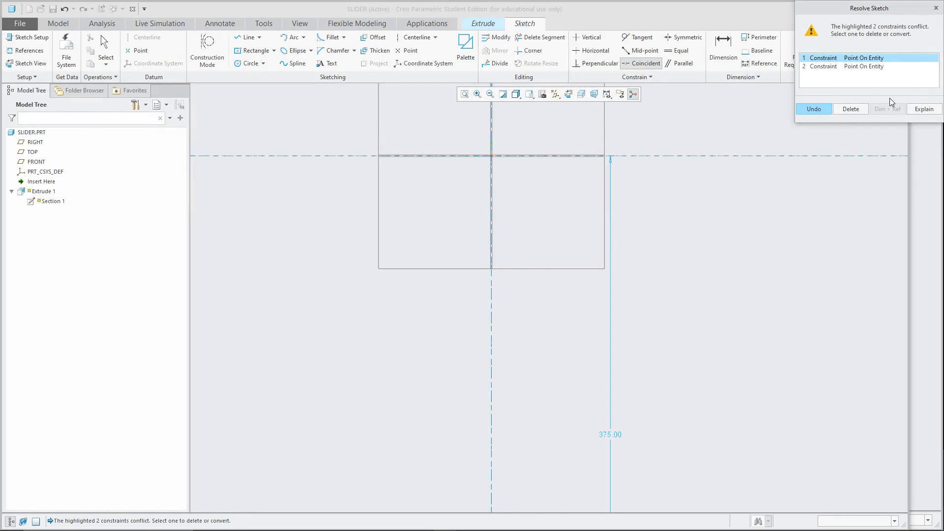
left_click(935, 8)
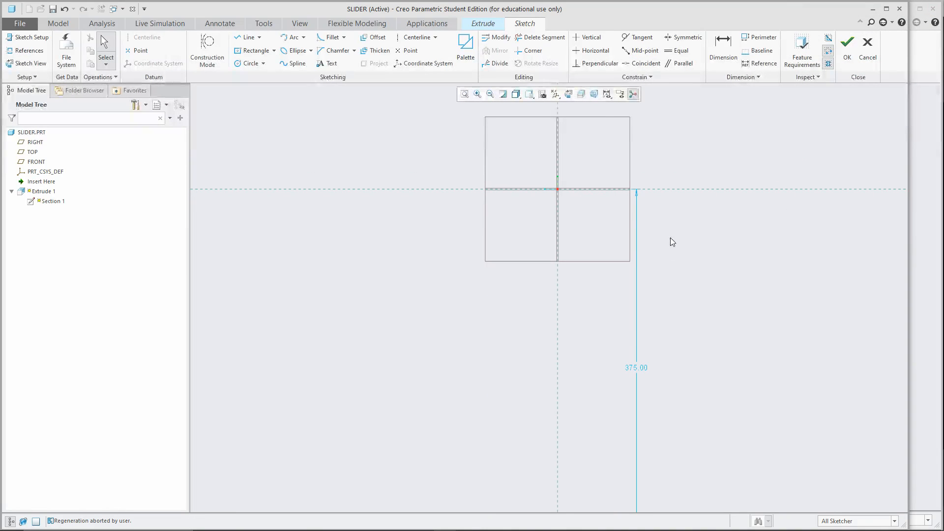
Step: Place a sketch point at the intersection of the horizontal and vertical references
left_click(410, 51)
left_click(557, 189)
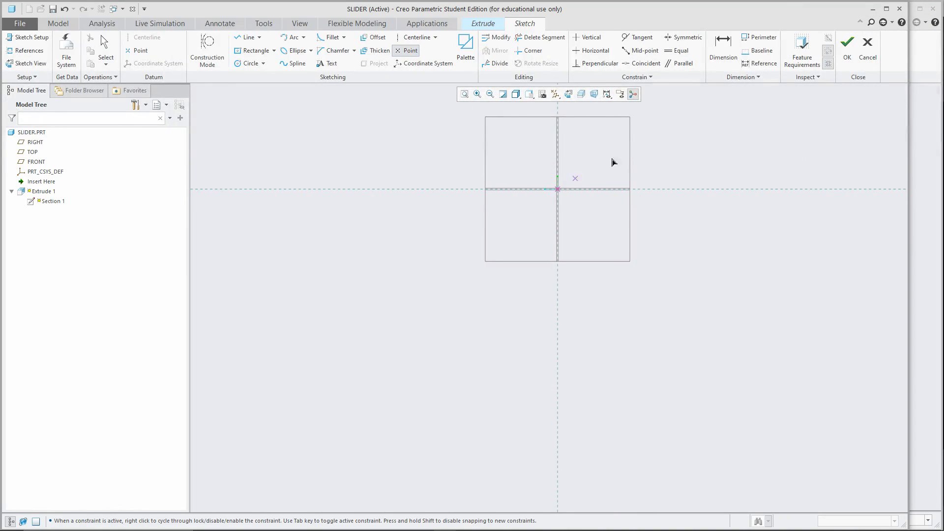
middle_click(658, 146)
Step: Make the origin point and the rectangle's centre point coincident, deleting the second conflicting Point On Entity constraint
left_click(642, 63)
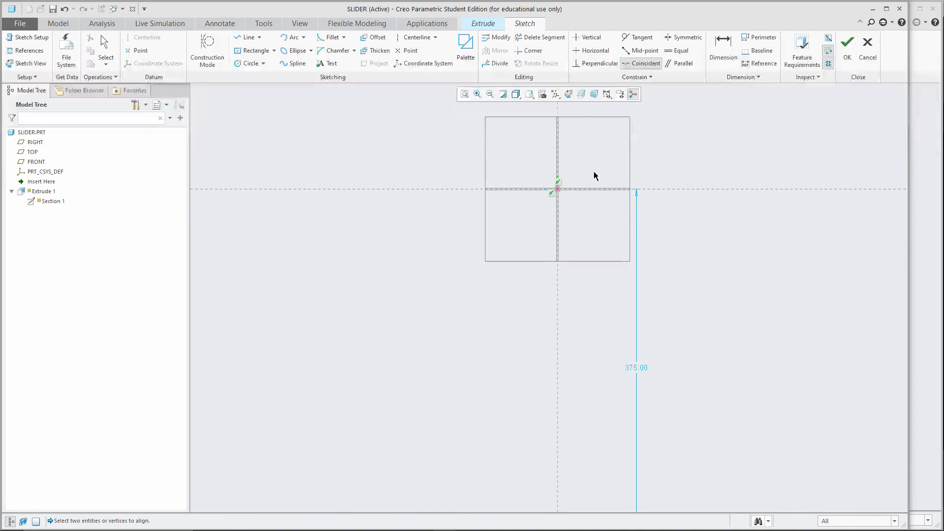
left_click(558, 191)
scroll(606, 148, "up", 4)
scroll(601, 296, "down", 3)
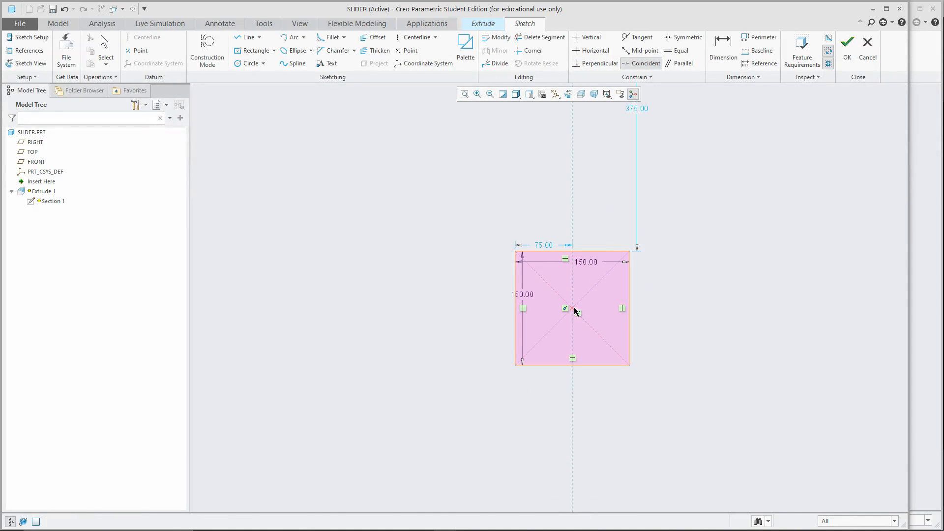
left_click(575, 310)
left_click(850, 67)
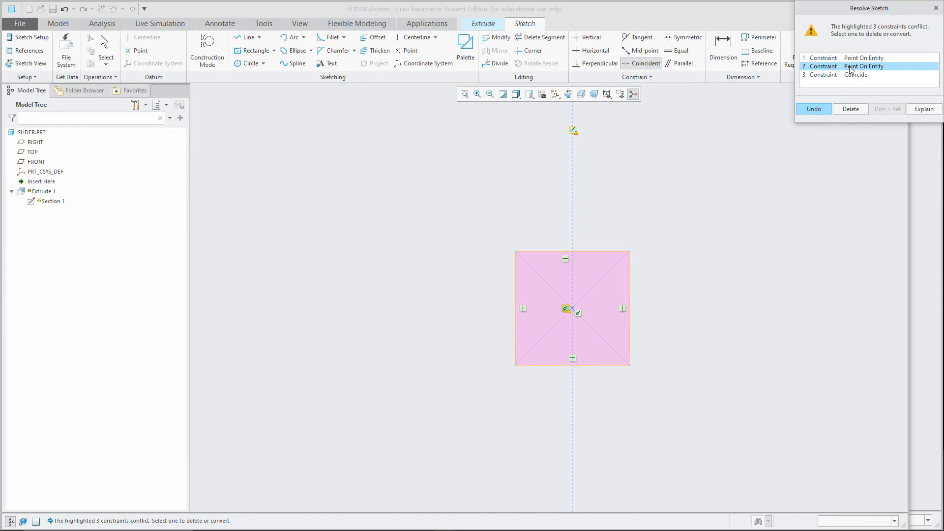
left_click(851, 109)
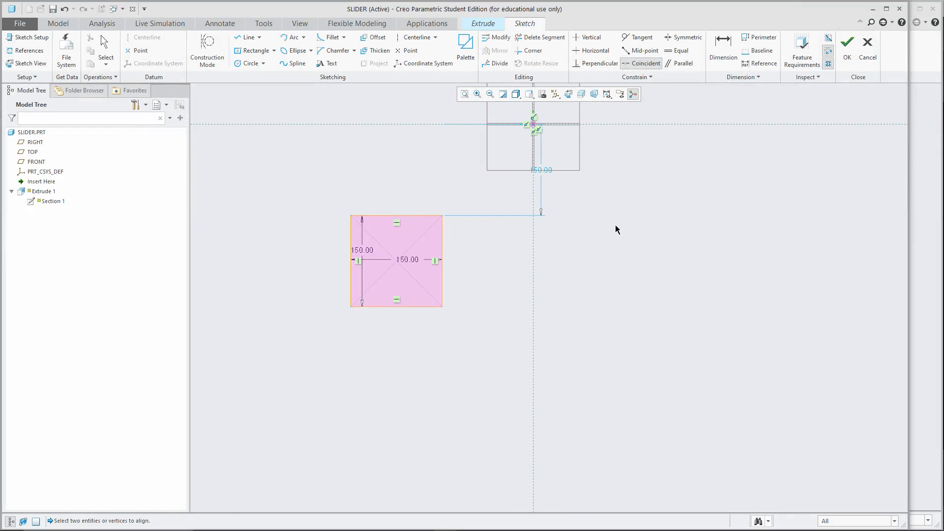
middle_click(634, 228)
Step: Try a vertical offset of 0 between the horizontal reference and the rectangle's upper edge, and undo it
scroll(501, 245, "up", 1)
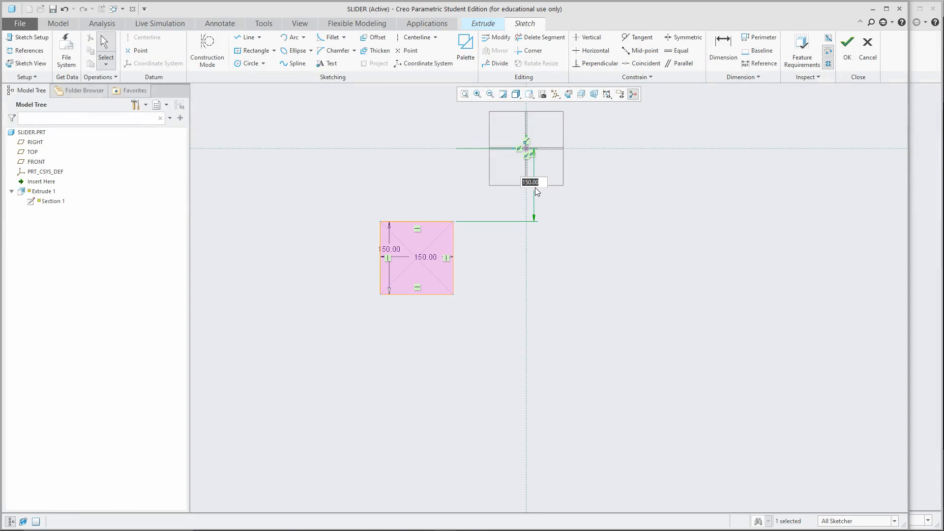
type("0")
key("Return")
scroll(531, 147, "down", 3)
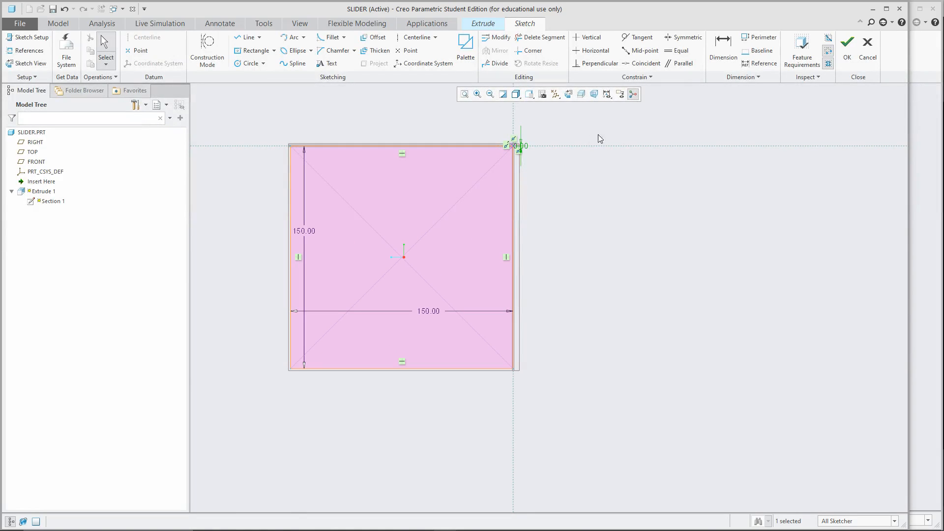
key("ctrl+z")
scroll(572, 146, "up", 3)
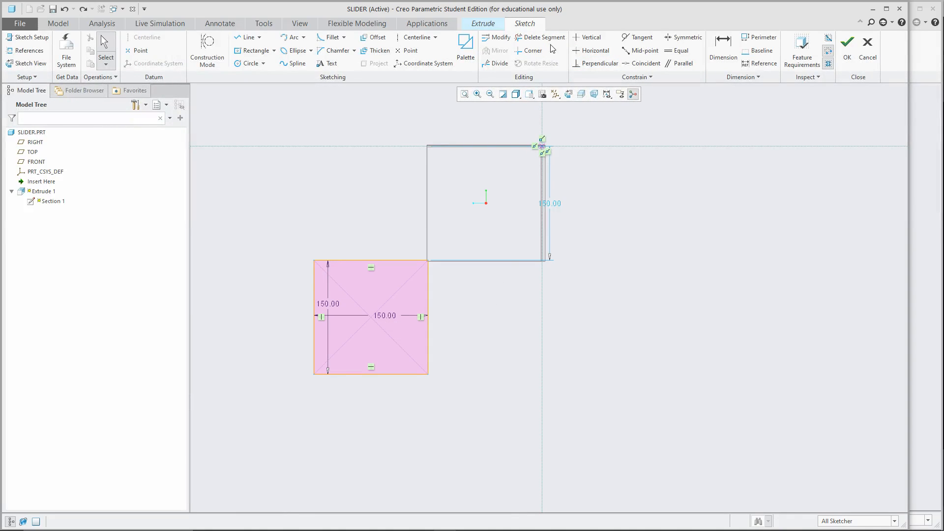
Step: Place another sketch point where the rectangle's diagonals cross
left_click(407, 50)
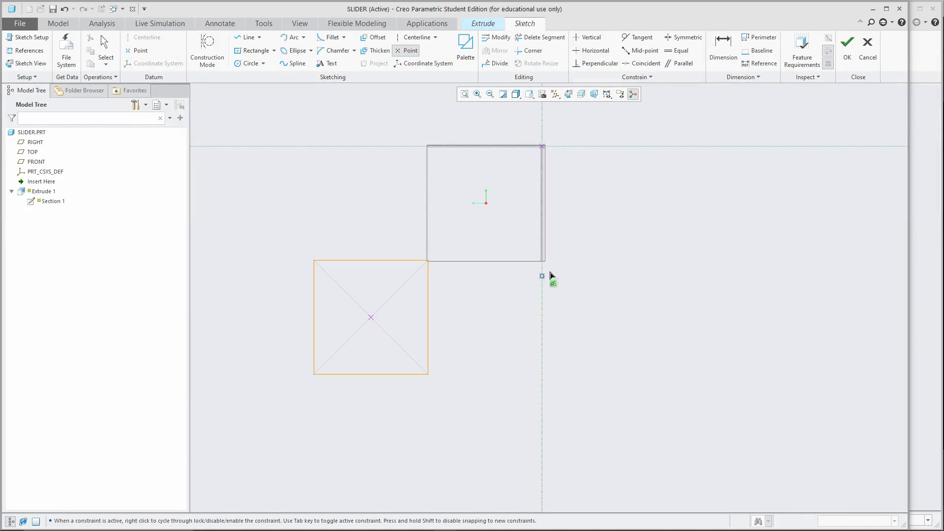
key("Escape")
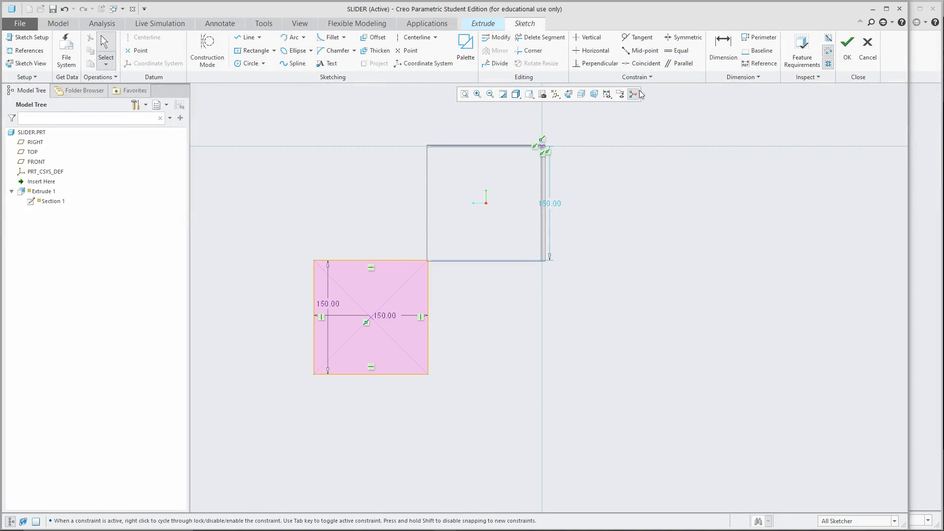
Step: Try to make the rectangle's centre point coincident with the origin point, deleting the conflicting MidPoint constraint
left_click(641, 63)
left_click(371, 321)
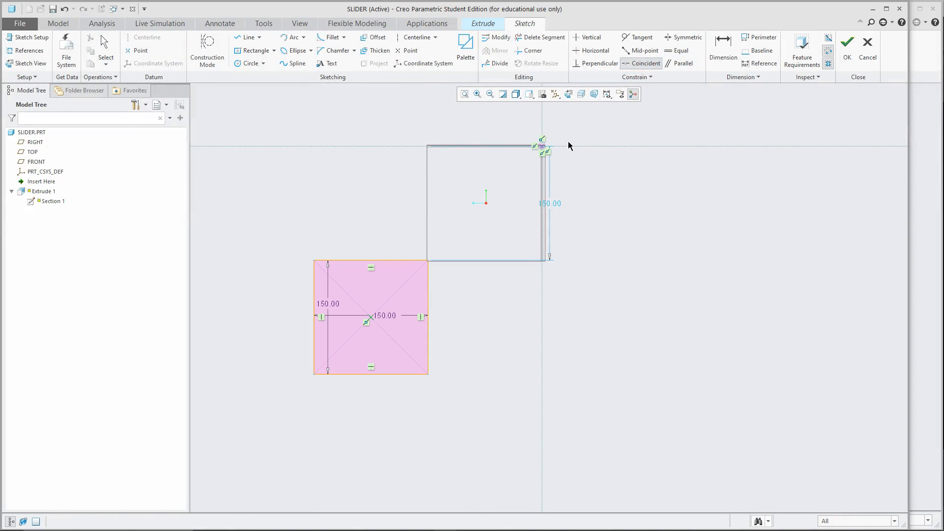
left_click(542, 146)
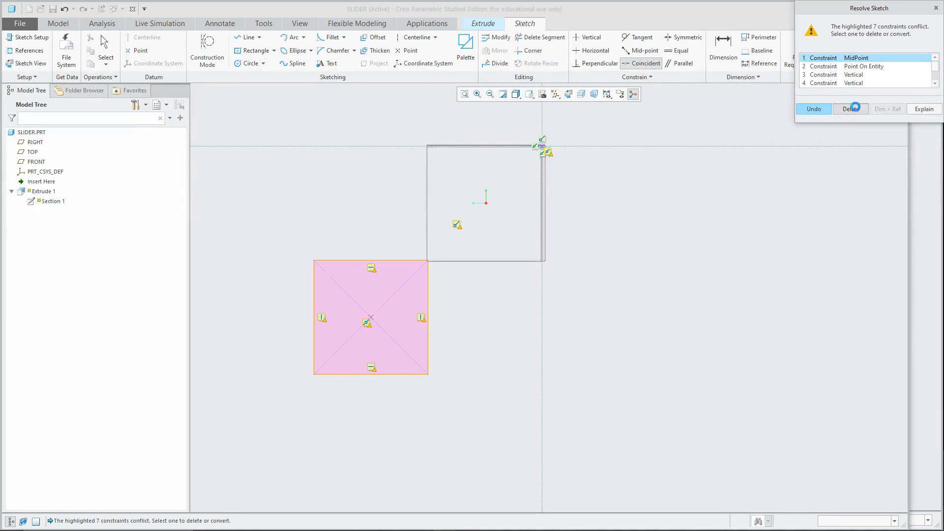
left_click(855, 109)
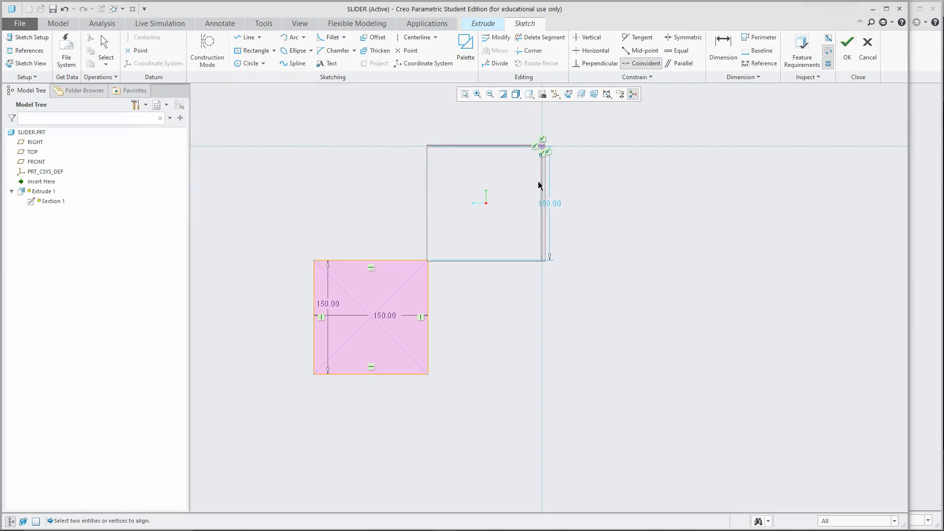
Step: Place a new point at the rectangle's centre and make it coincident with the origin point, deleting the first conflicting Vertical constraint
left_click(407, 50)
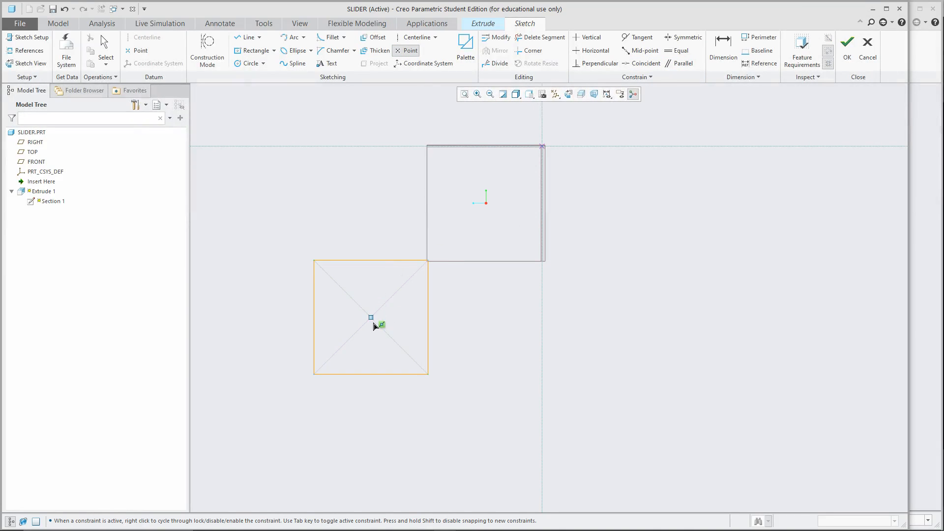
middle_click(648, 279)
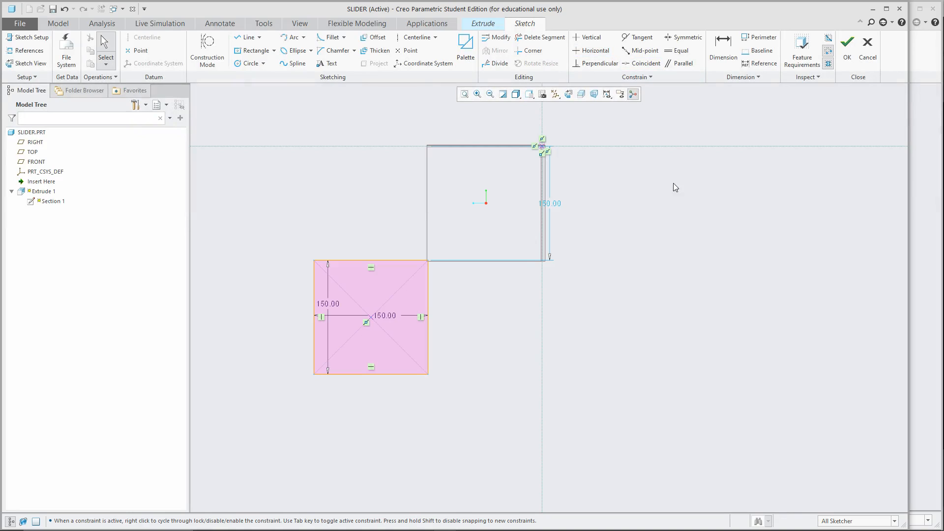
left_click(642, 63)
left_click(371, 318)
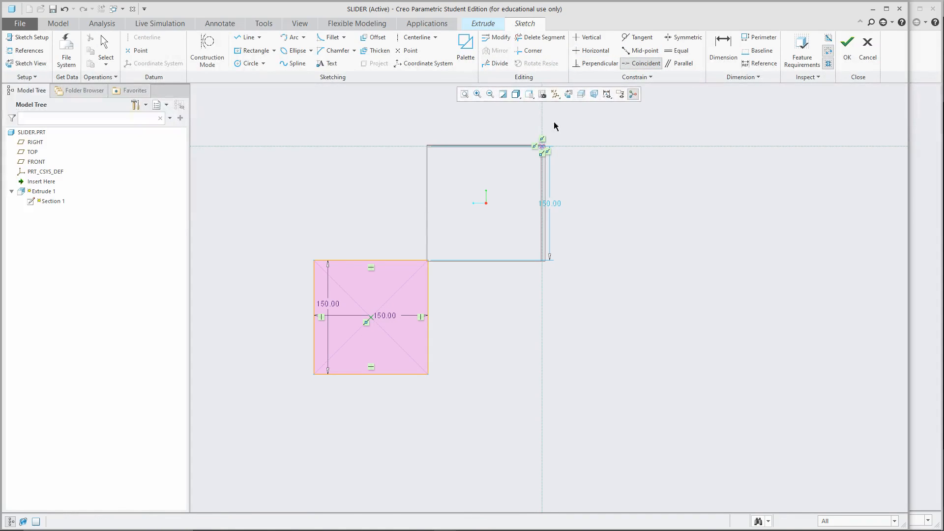
left_click(541, 148)
left_click(868, 67)
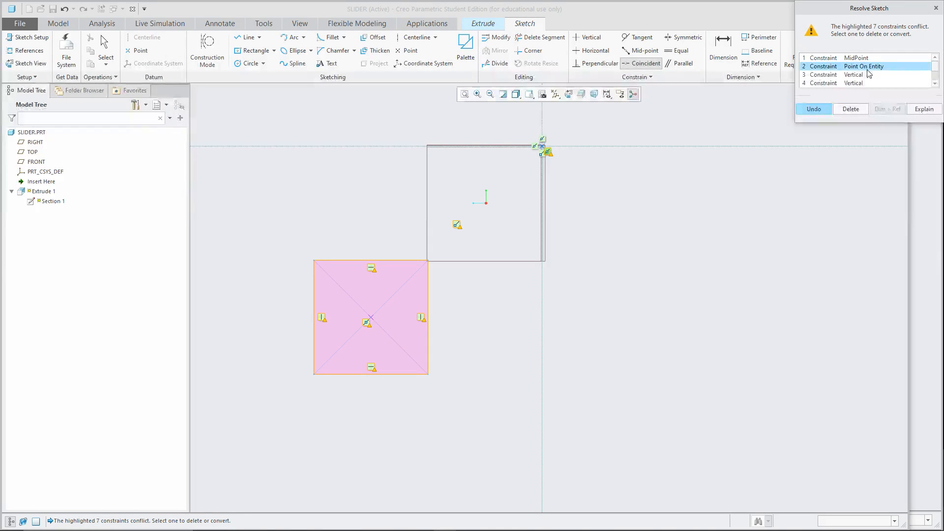
left_click(862, 75)
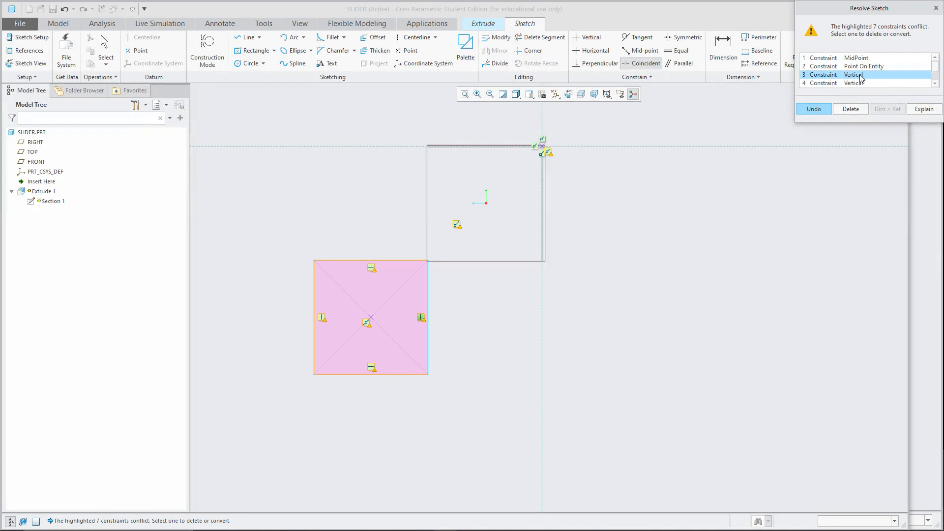
left_click(851, 108)
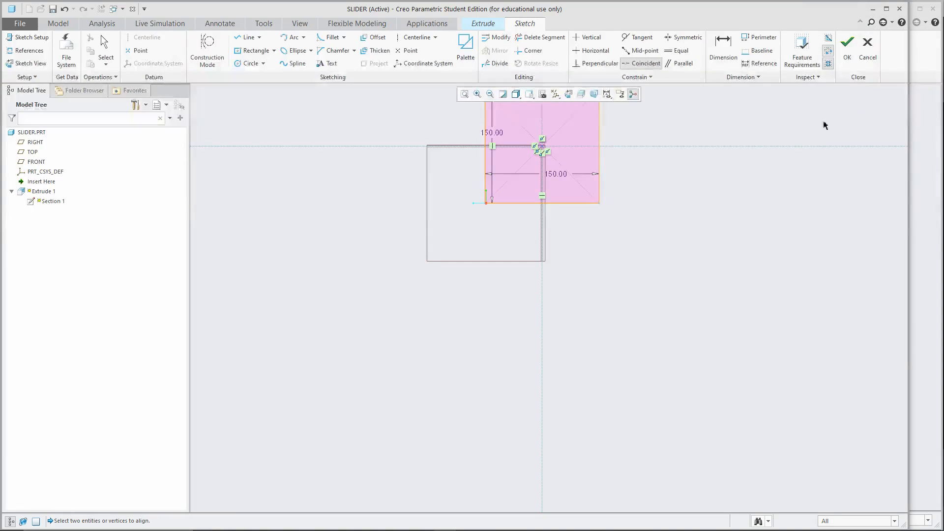
Step: Accept the centred sketch and complete the redefinition of the slider's extrusion
scroll(557, 167, "down", 3)
middle_click(643, 123)
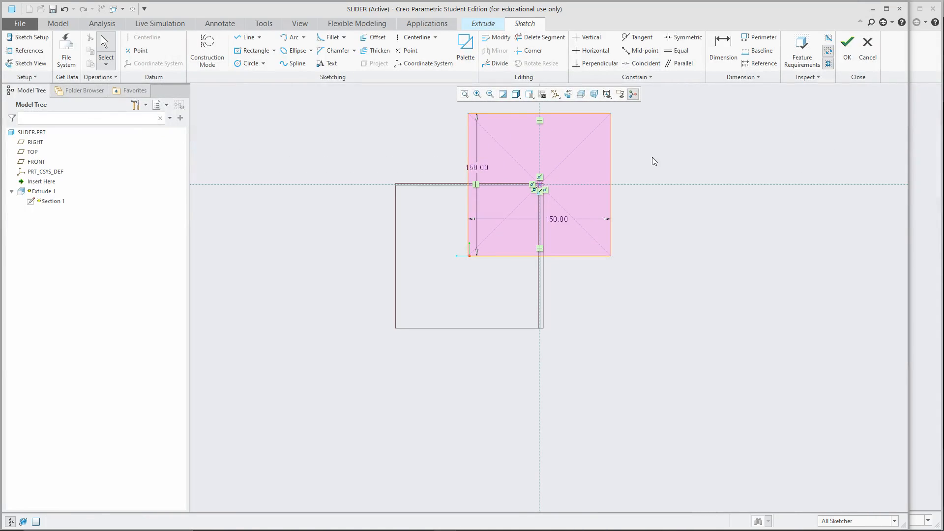
scroll(652, 158, "down", 1)
left_click(846, 45)
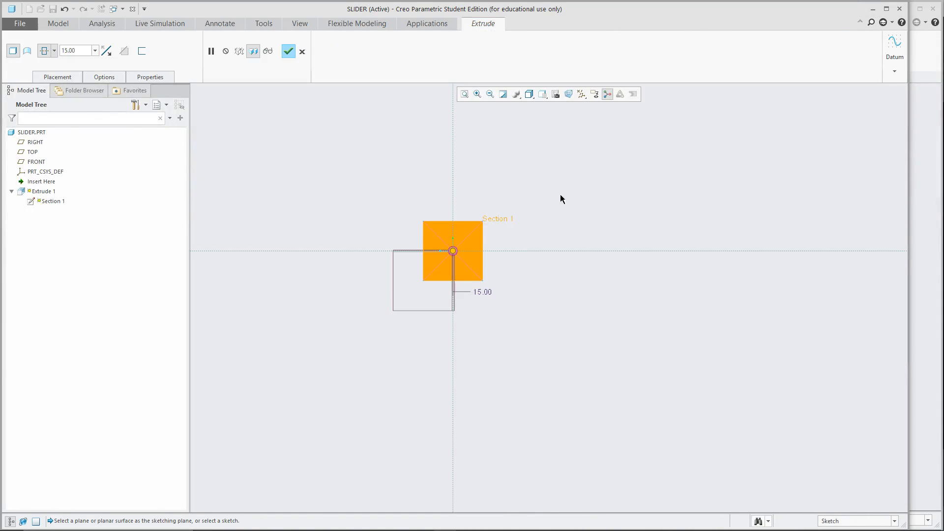
left_click(288, 51)
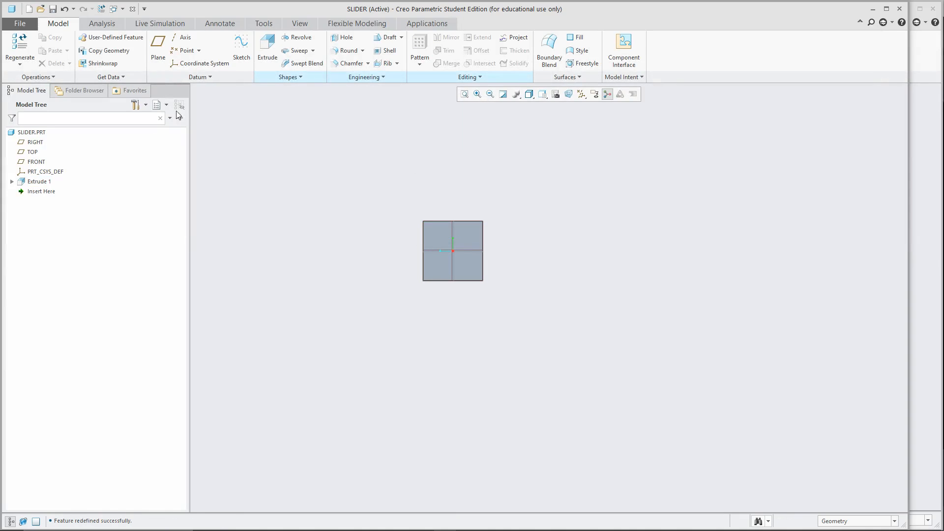
Step: Cancel saving the slider part and close its window to return to the assembly
left_click(54, 11)
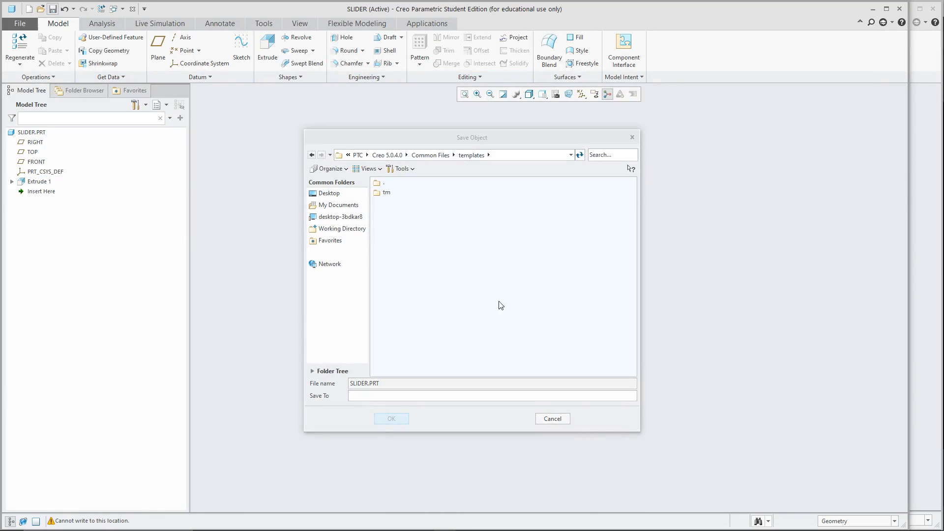
left_click(569, 419)
left_click(899, 9)
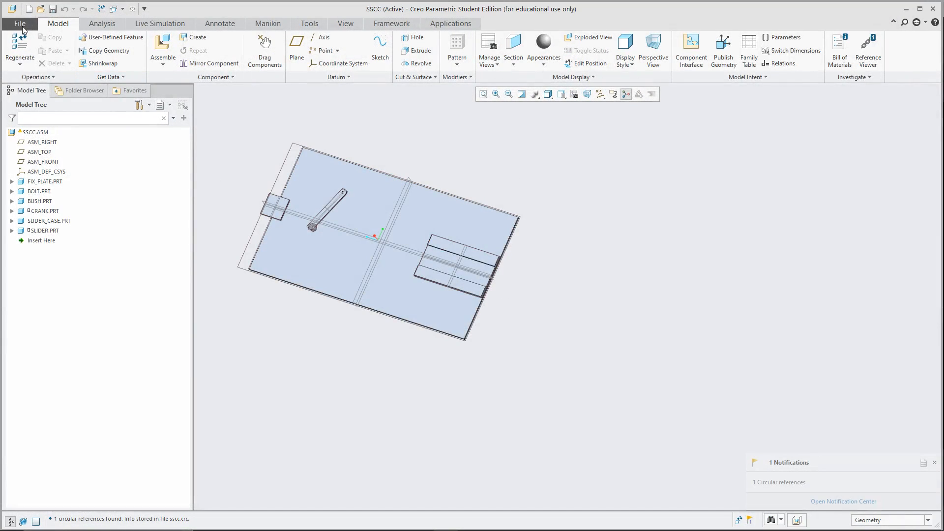
Step: Try to save the SSCC assembly and regenerate its parts
left_click(53, 9)
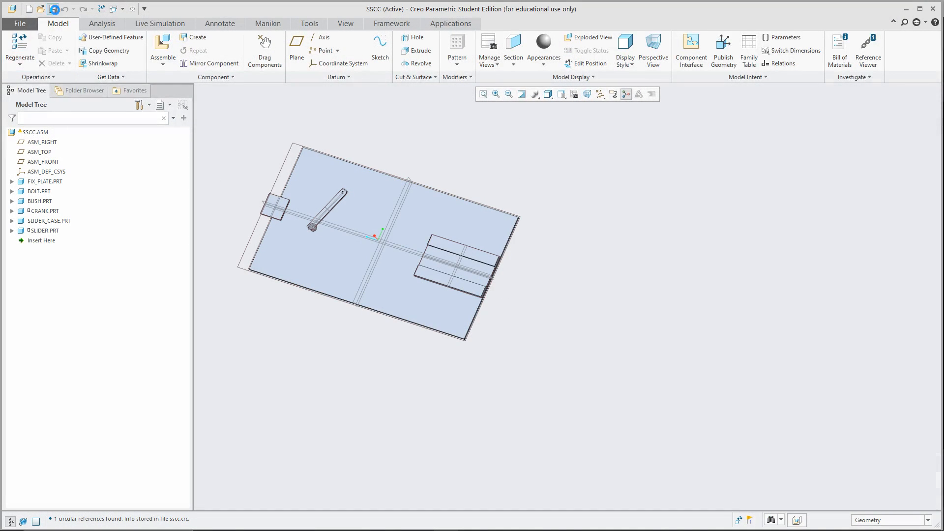
left_click(573, 341)
key("ctrl+g")
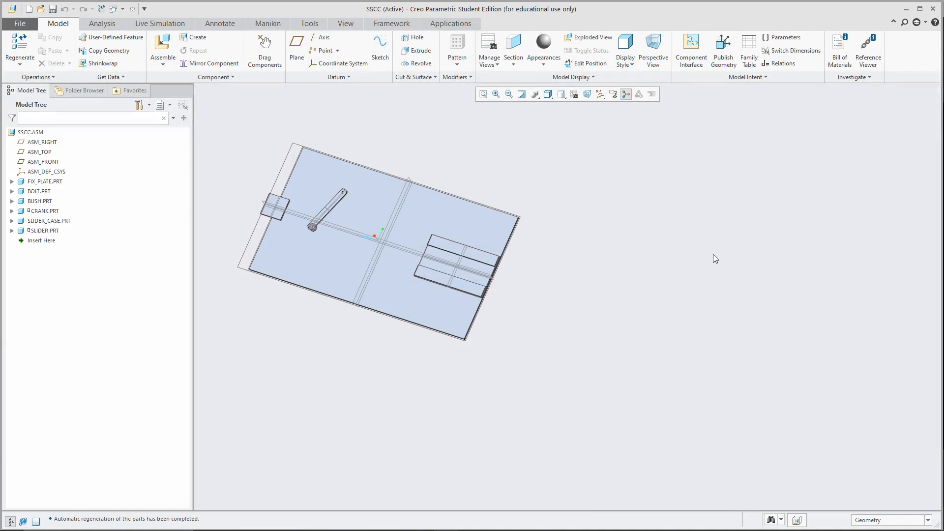
Step: Move the slider component along its sliding axis into the inner end of the slider case channel
scroll(298, 254, "down", 4)
scroll(337, 213, "up", 4)
middle_click_drag(296, 231, 307, 212)
scroll(307, 213, "down", 4)
left_click_drag(324, 192, 764, 300)
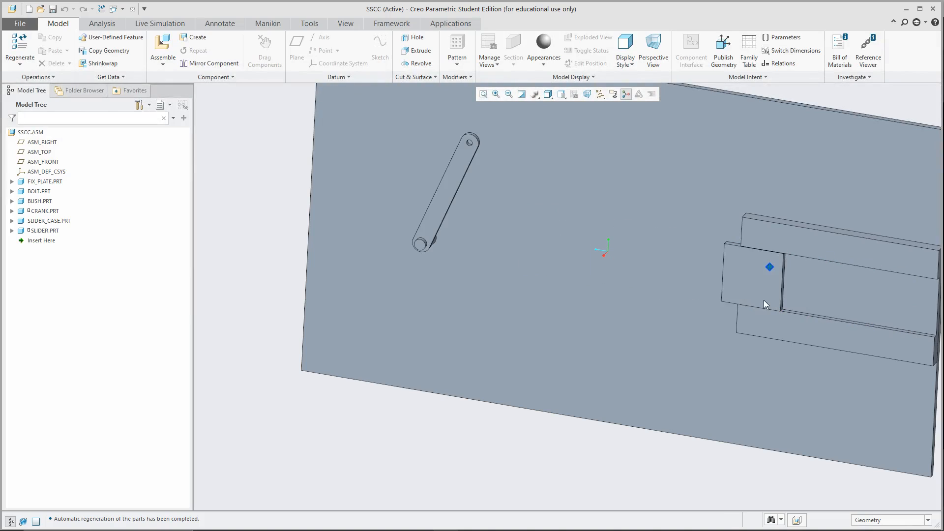
scroll(438, 276, "up", 3)
middle_click_drag(895, 267, 880, 223)
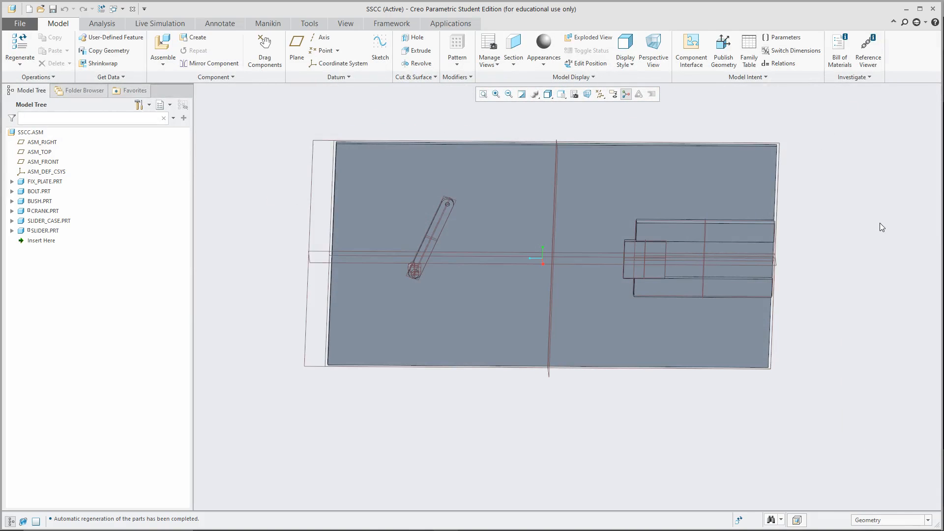
middle_click_drag(807, 188, 810, 161)
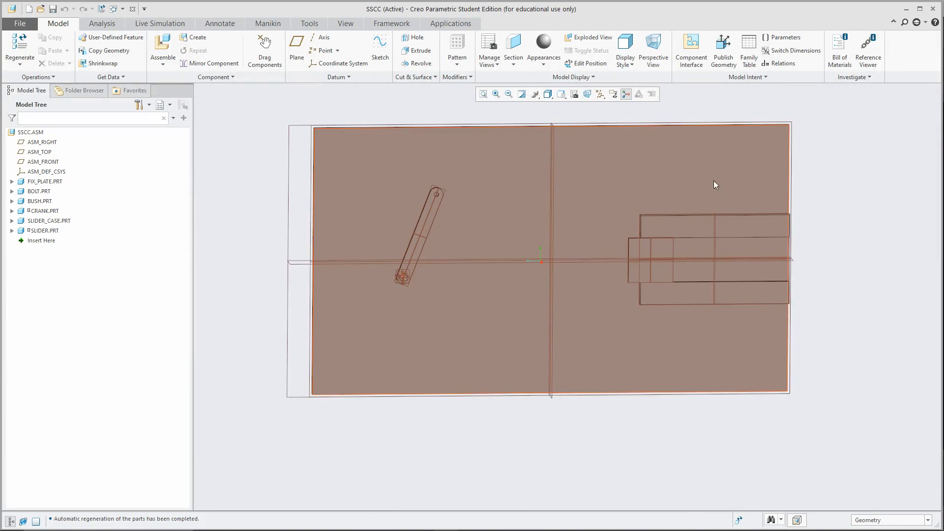
scroll(635, 249, "down", 6)
key("ctrl+d")
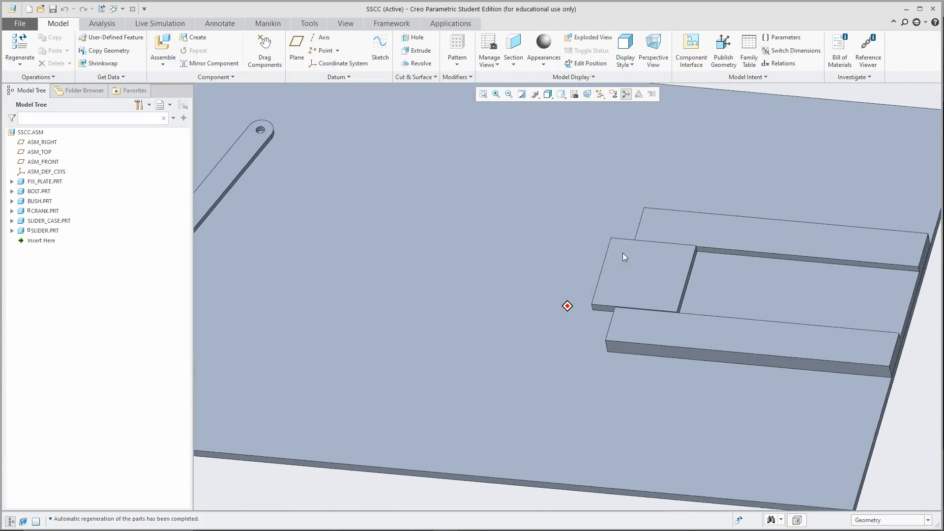
left_click(627, 255)
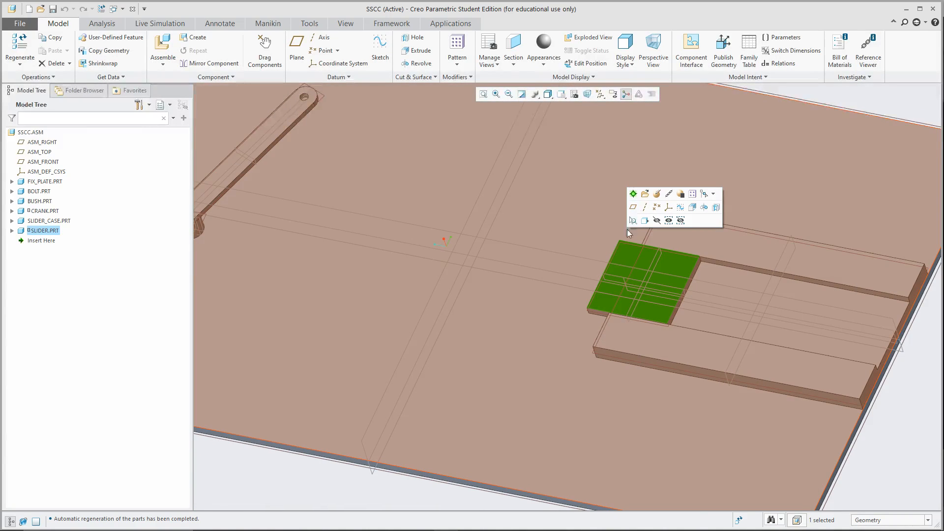
left_click(632, 193)
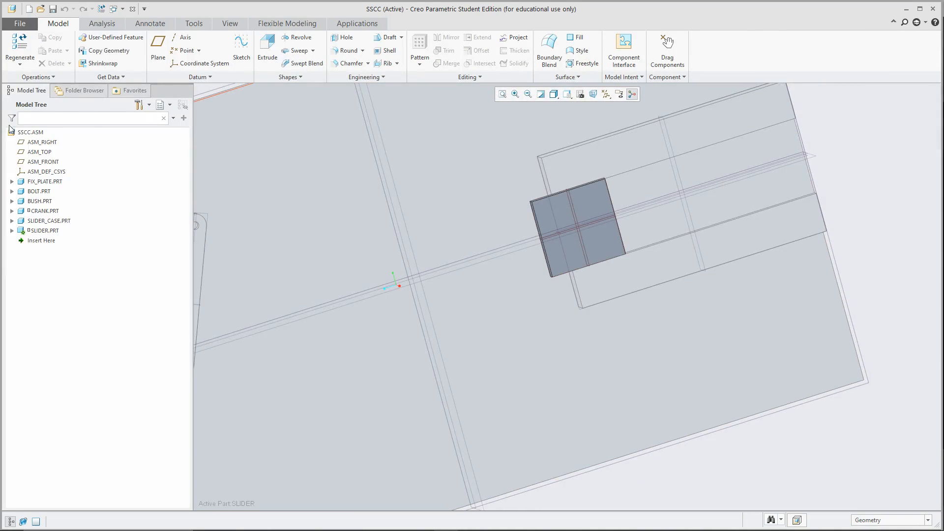
left_click(31, 132)
left_click(38, 92)
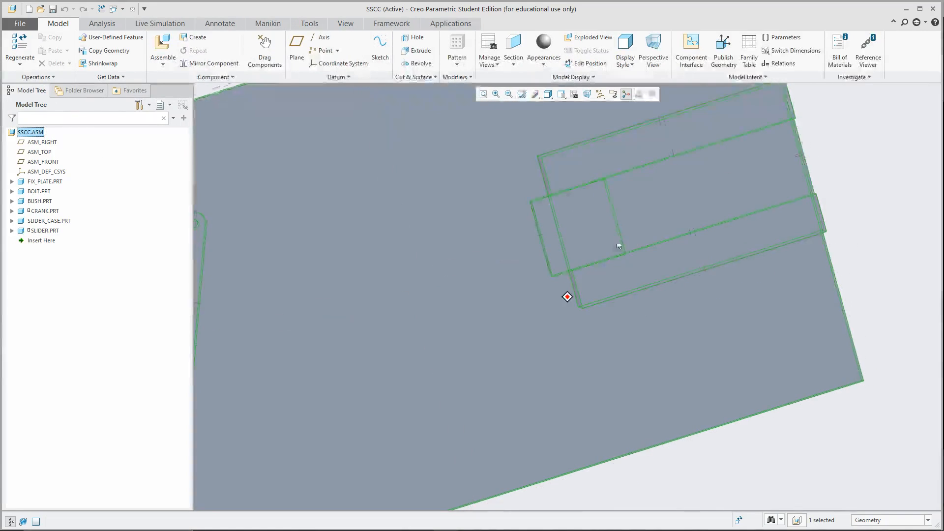
Step: Open the slider part, set its length along the channel to 250, regenerate it and return to the assembly
left_click(552, 200)
left_click(564, 146)
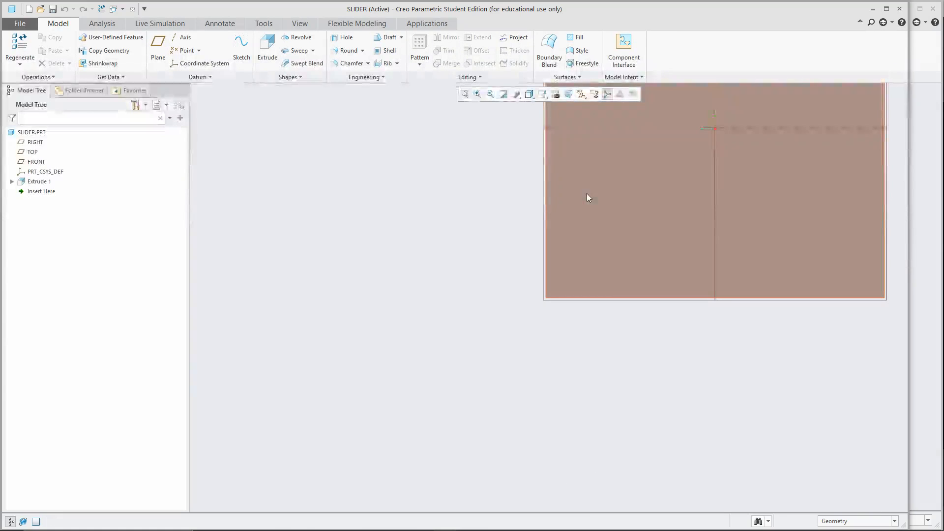
double_click(609, 187)
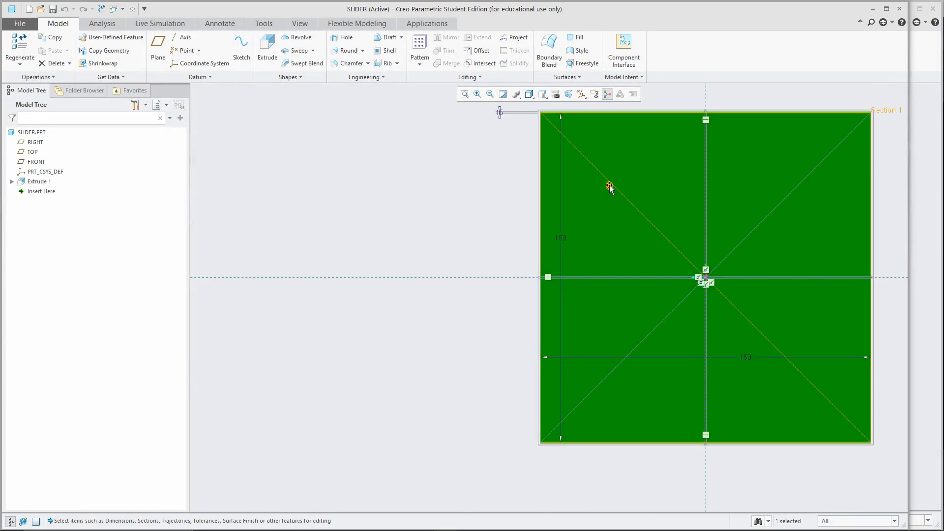
scroll(634, 324, "up", 3)
double_click(591, 381)
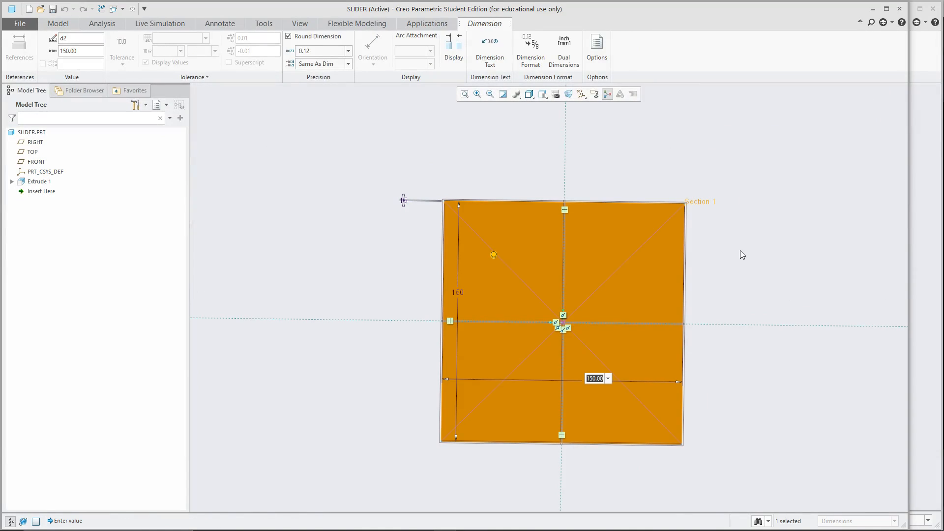
type("250")
key("Return")
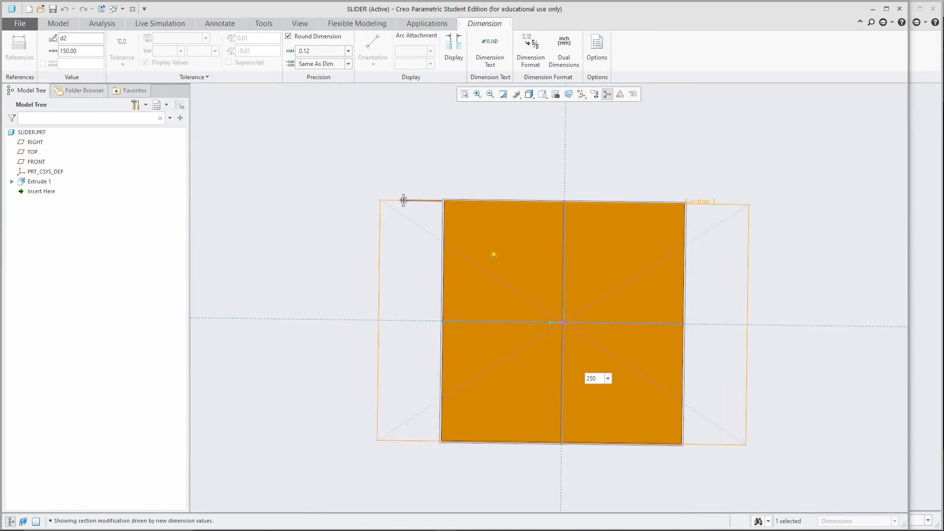
key("ctrl+g")
left_click(386, 103)
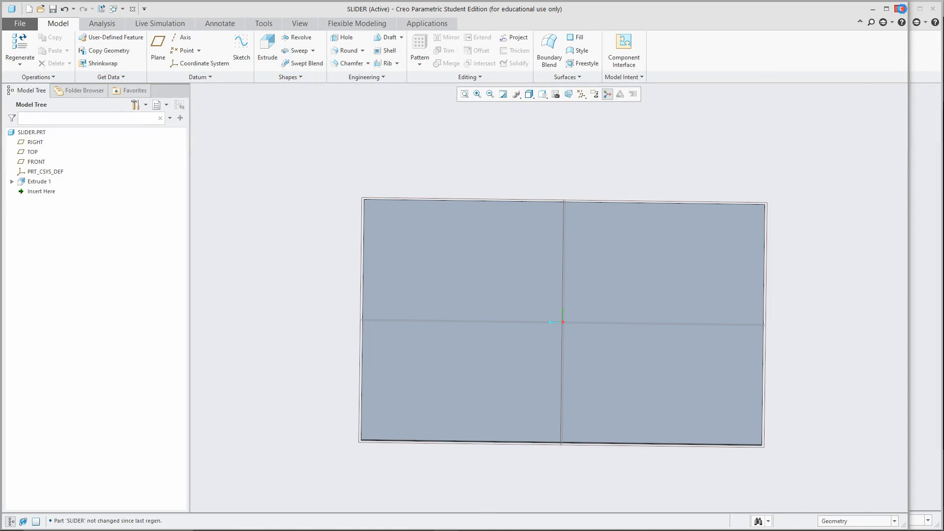
left_click(901, 9)
scroll(634, 211, "up", 2)
scroll(570, 218, "down", 5)
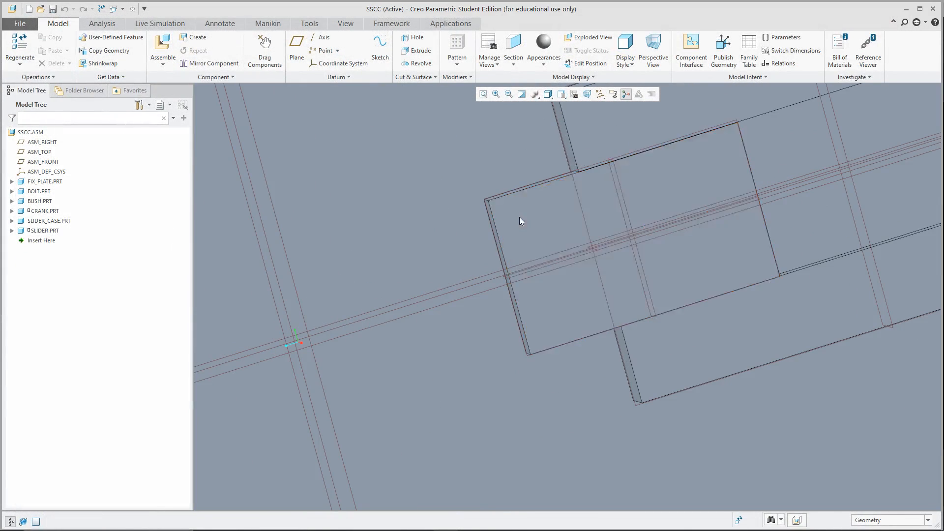
left_click(521, 221)
left_click(544, 160)
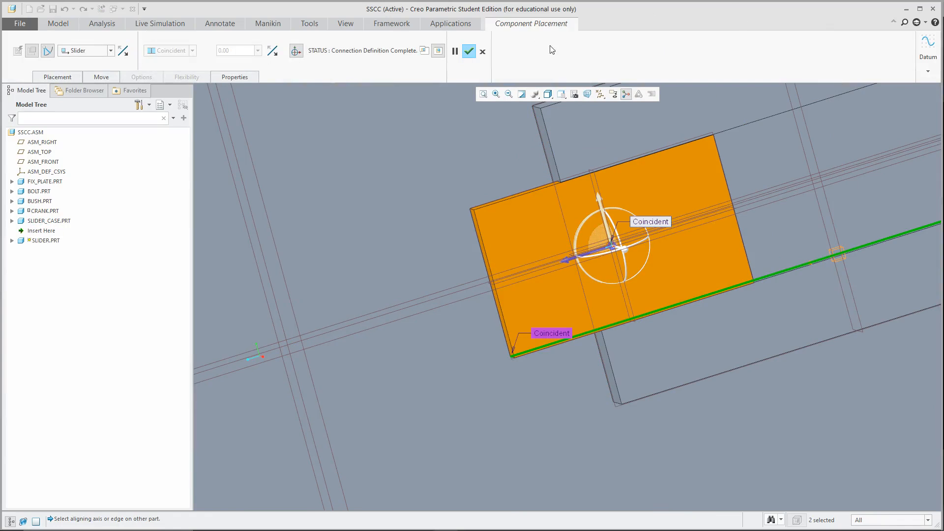
left_click(465, 53)
Step: Open the slider part and place a 35 diameter hole on its large face near one short end
left_click(516, 226)
left_click(536, 164)
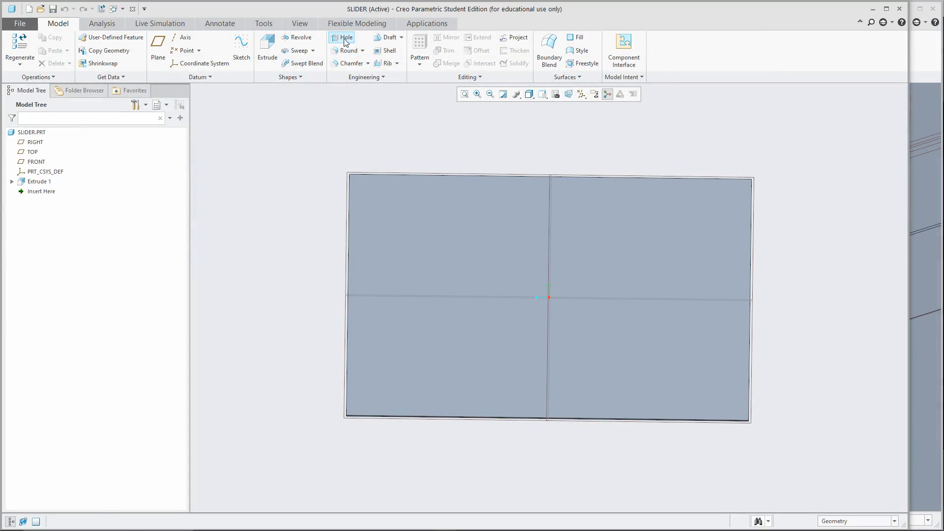
left_click(341, 37)
left_click(388, 277)
Step: Set the hole's offset references to the TOP plane and the nearby short end face
right_click(300, 186)
left_click(324, 200)
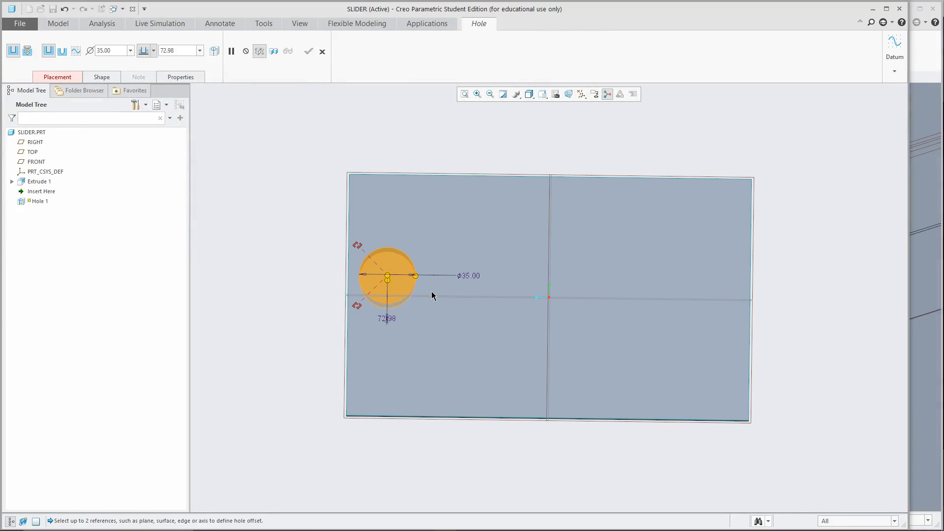
left_click(435, 297)
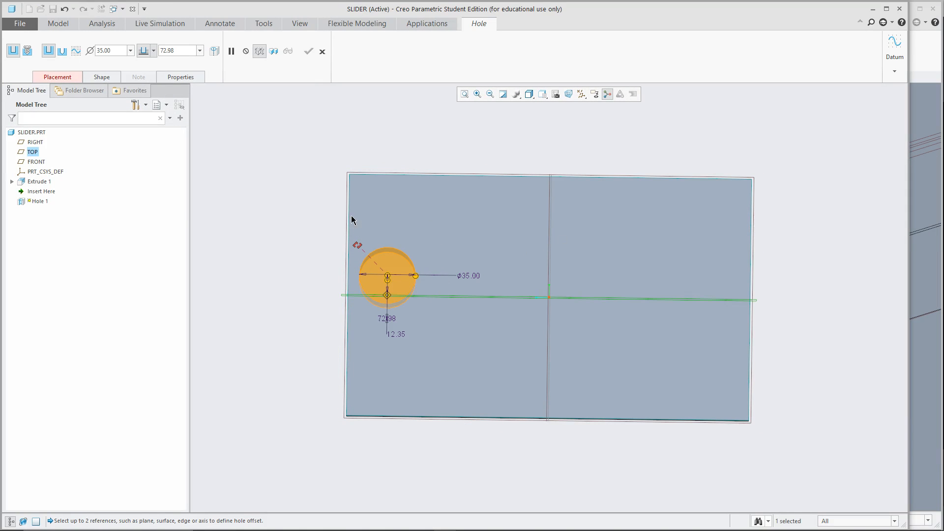
scroll(361, 224, "up", 4)
left_click(341, 196, "ctrl")
scroll(364, 226, "down", 5)
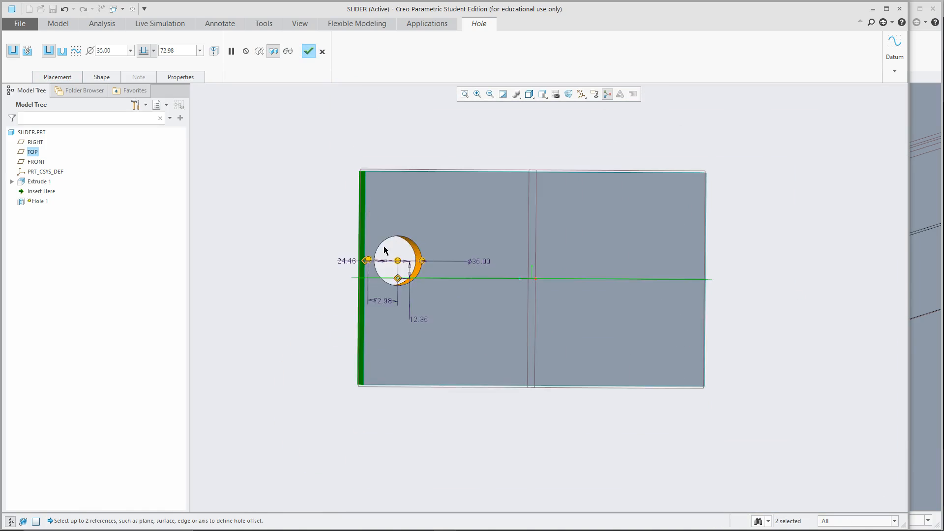
Step: Set the hole's offsets to 30 from the short end face and 0 from the TOP plane
double_click(306, 246)
type("3")
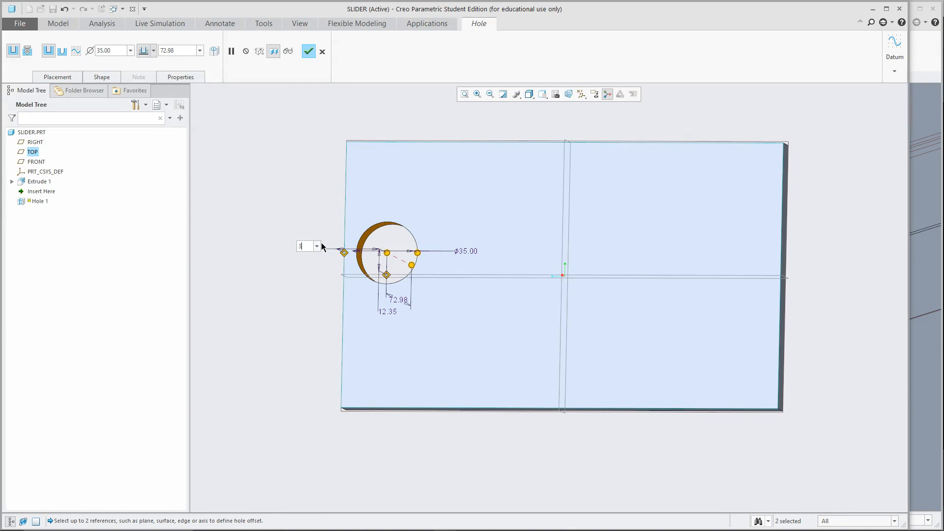
type("0")
key("Return")
double_click(399, 313)
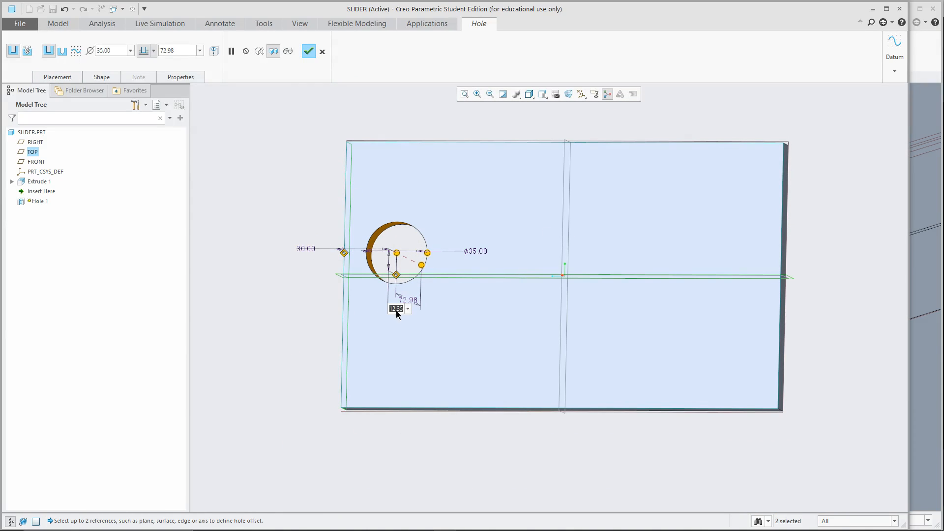
type("0")
key("Return")
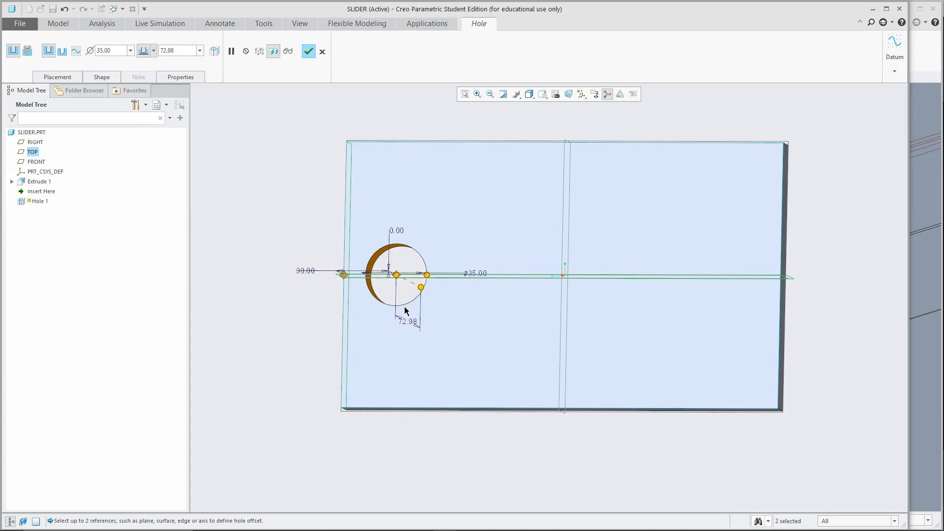
Step: Set the simple hole's diameter to 15 and its depth to through all
double_click(472, 277)
type("15")
key("Return")
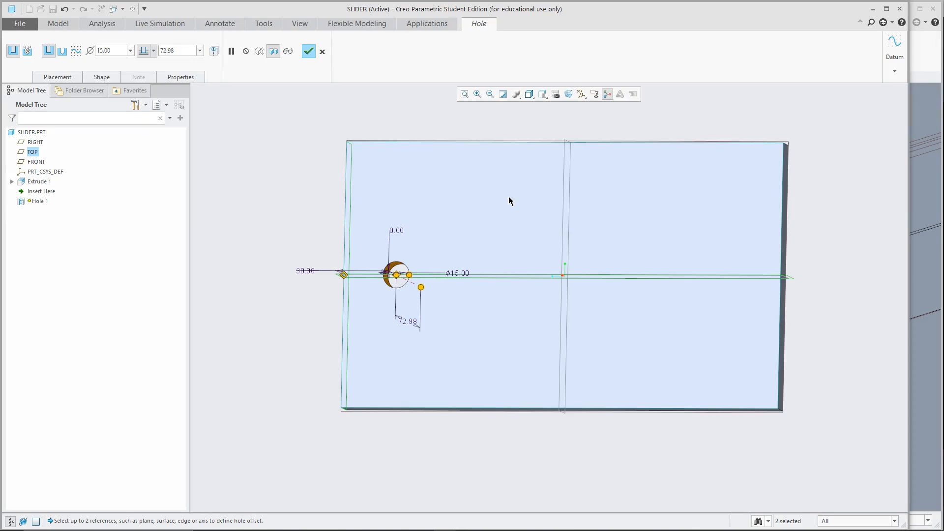
left_click(142, 51)
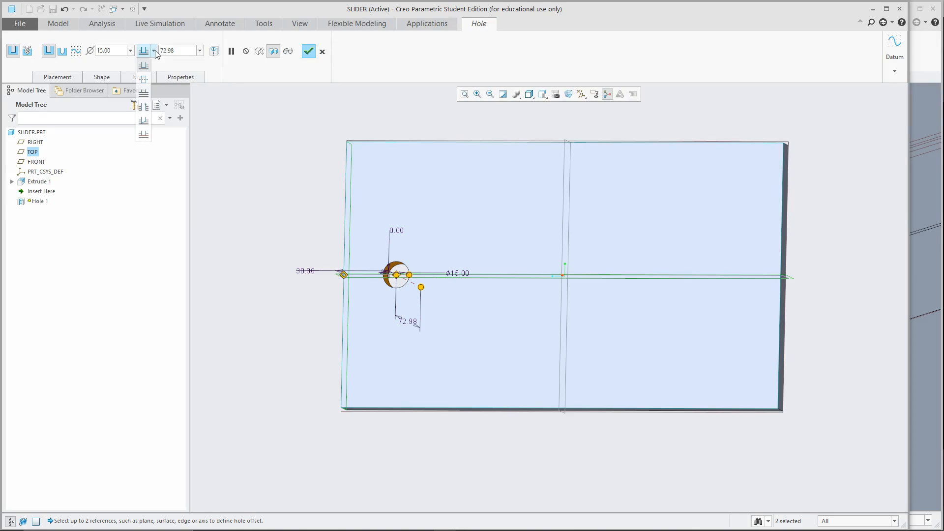
left_click(144, 107)
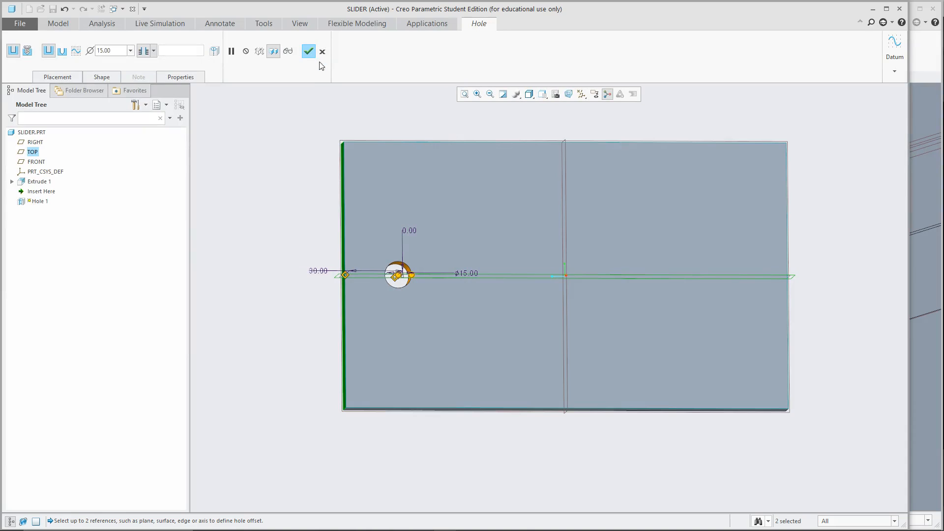
Step: Make the hole a standard ISO M10x1.5 tapped hole with through-all depth and complete the feature
mouse_move(207, 152)
middle_mouse_down()
mouse_move(132, 61)
mouse_move(146, 52)
middle_mouse_up()
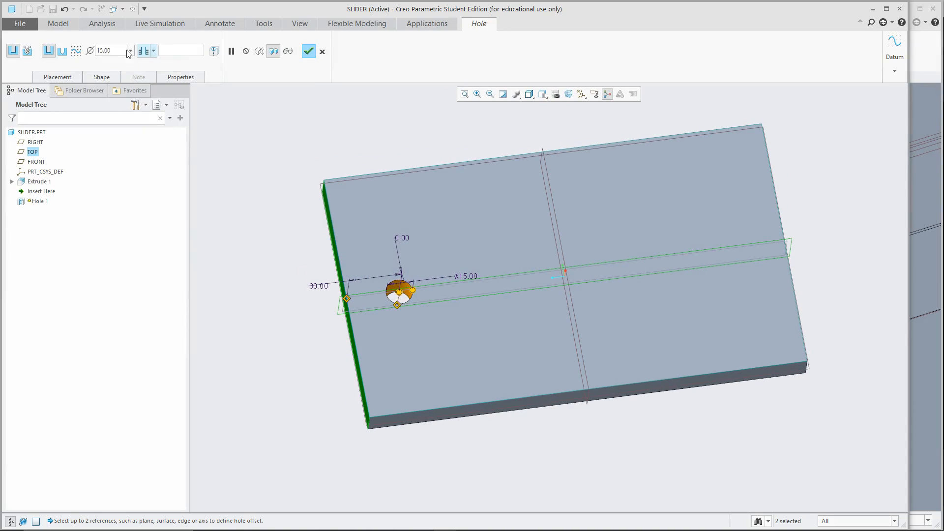
left_click(27, 51)
left_click(192, 50)
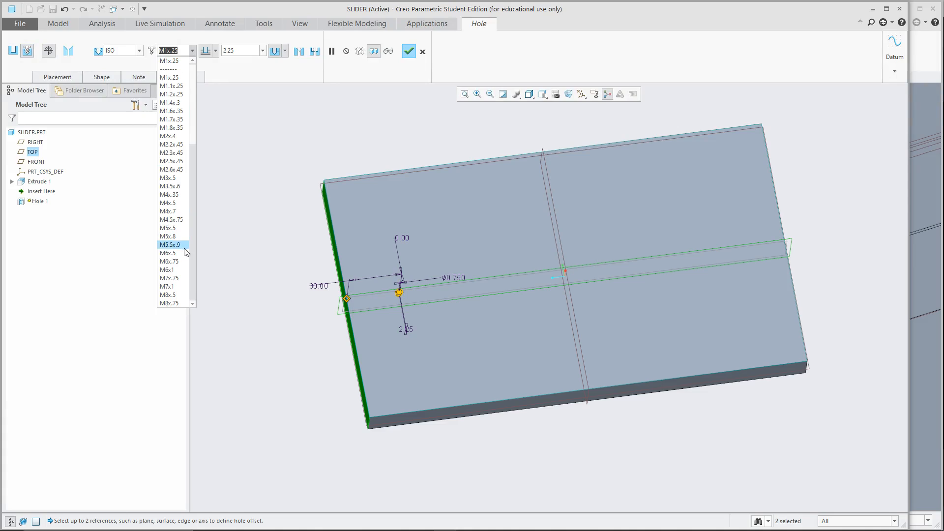
left_click(194, 297)
left_click(195, 298)
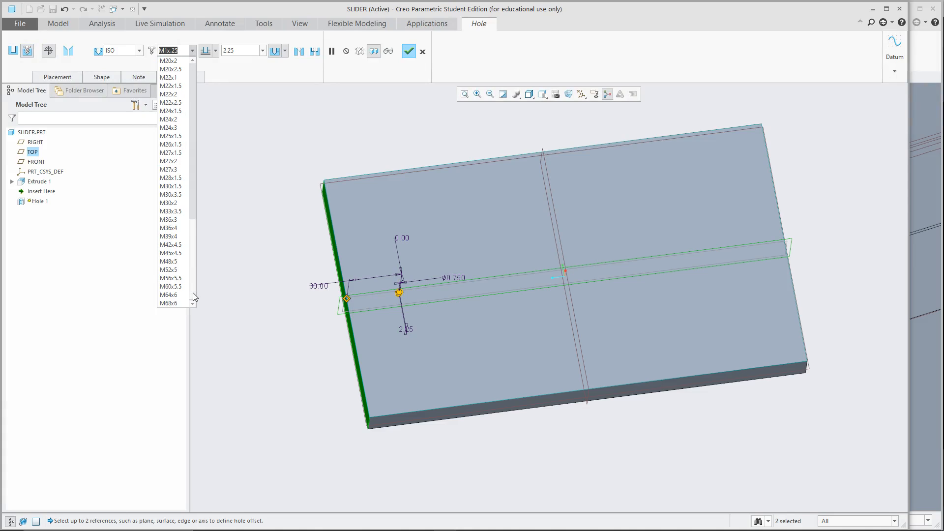
left_click(193, 69)
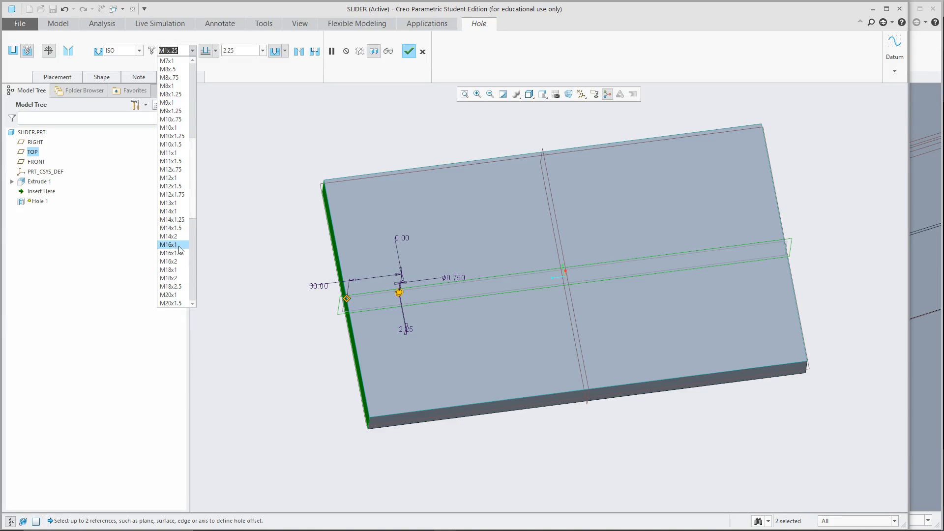
left_click(186, 146)
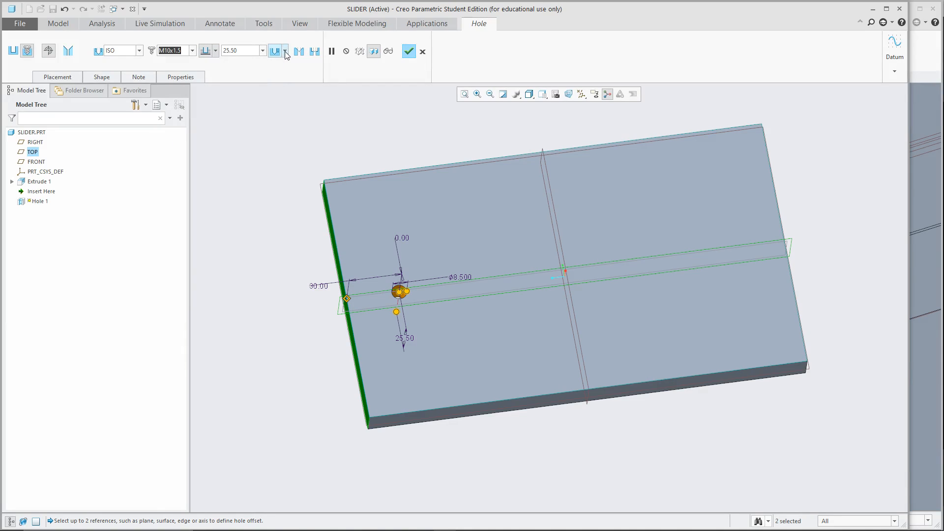
left_click(215, 50)
left_click(205, 97)
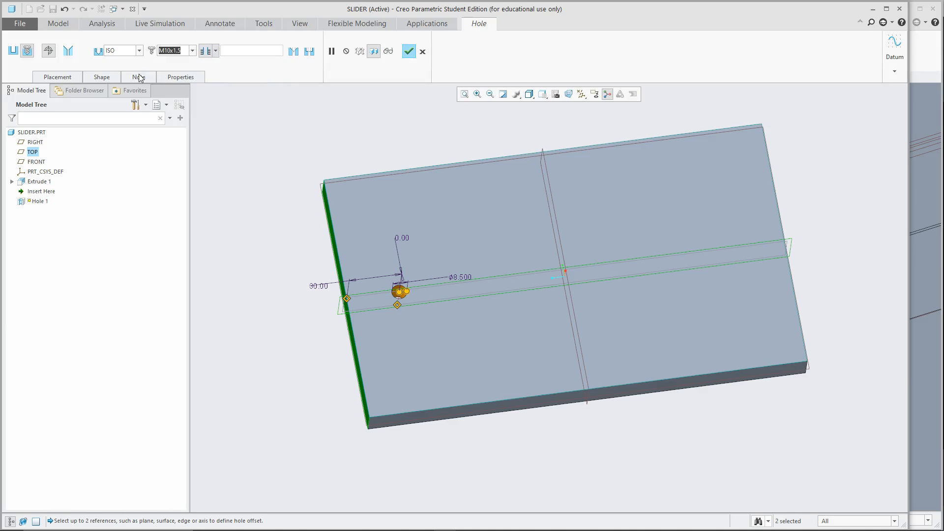
left_click(104, 76)
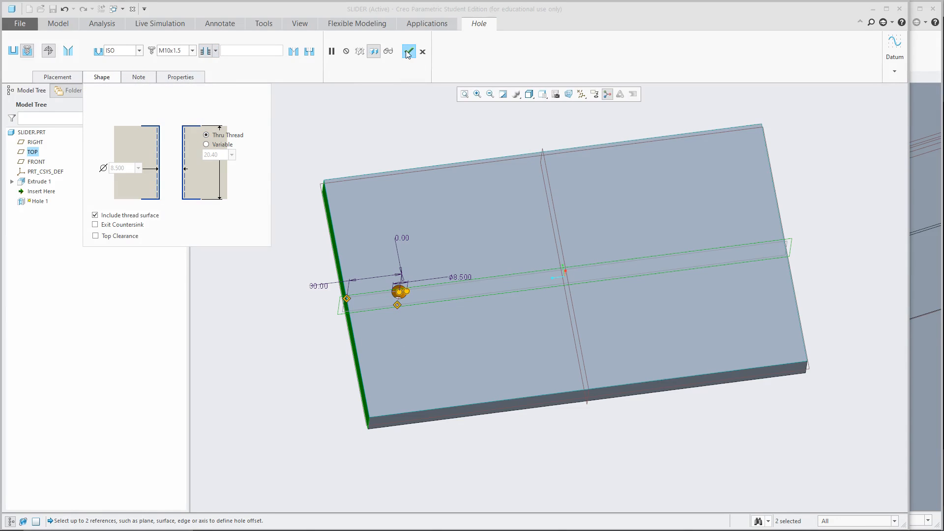
left_click(408, 54)
Step: Save the slider part and close it to return to the SSCC assembly
left_click(287, 152)
middle_click_drag(287, 152, 253, 149)
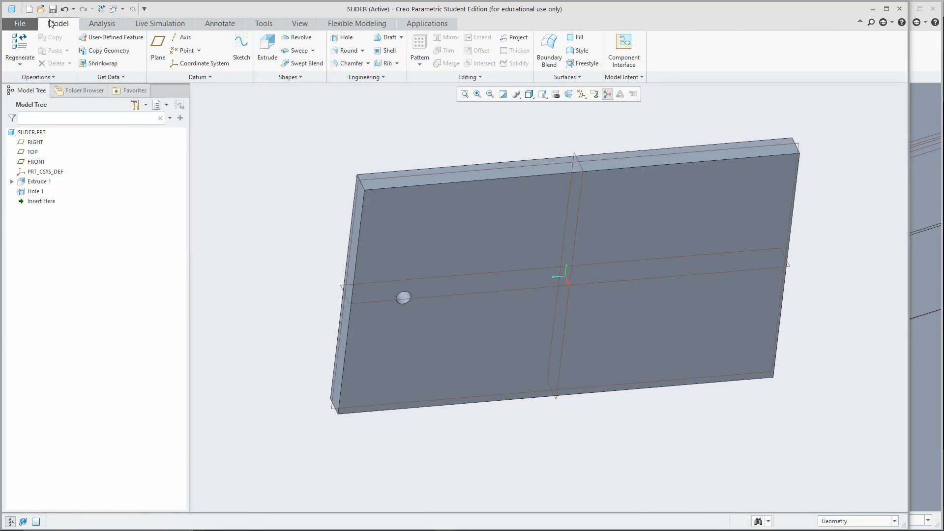
left_click(53, 9)
left_click(900, 8)
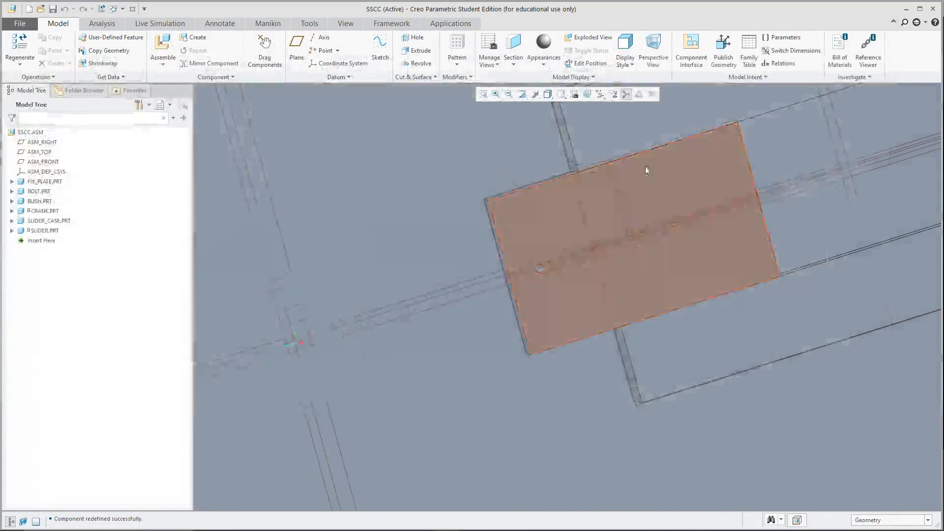
Step: Hide the datum planes in the SSCC assembly
scroll(610, 245, "up", 3)
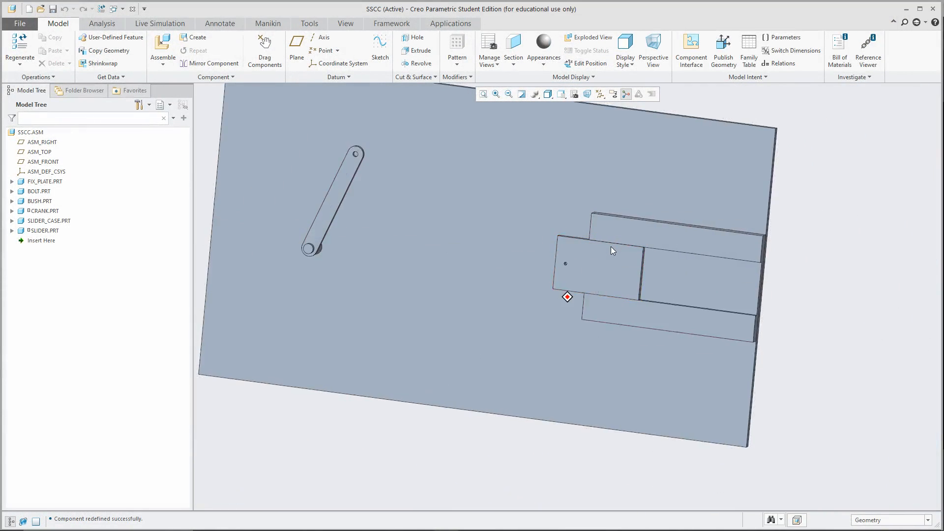
middle_click_drag(611, 246, 820, 202)
left_click(603, 96)
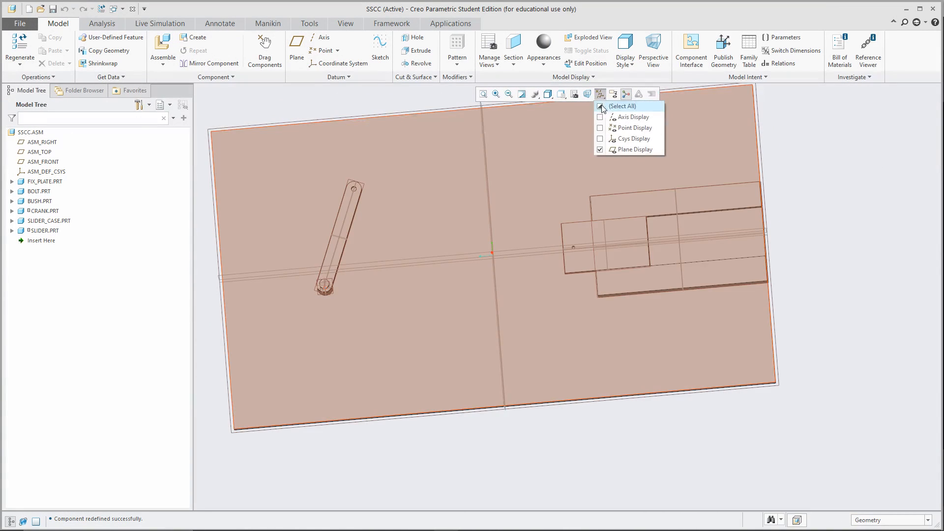
left_click(620, 146)
left_click(347, 207)
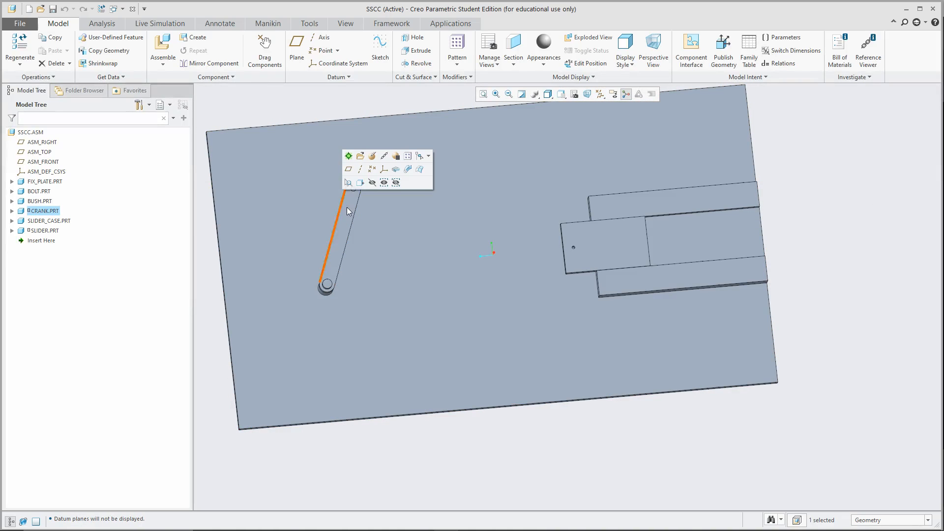
left_click(361, 168)
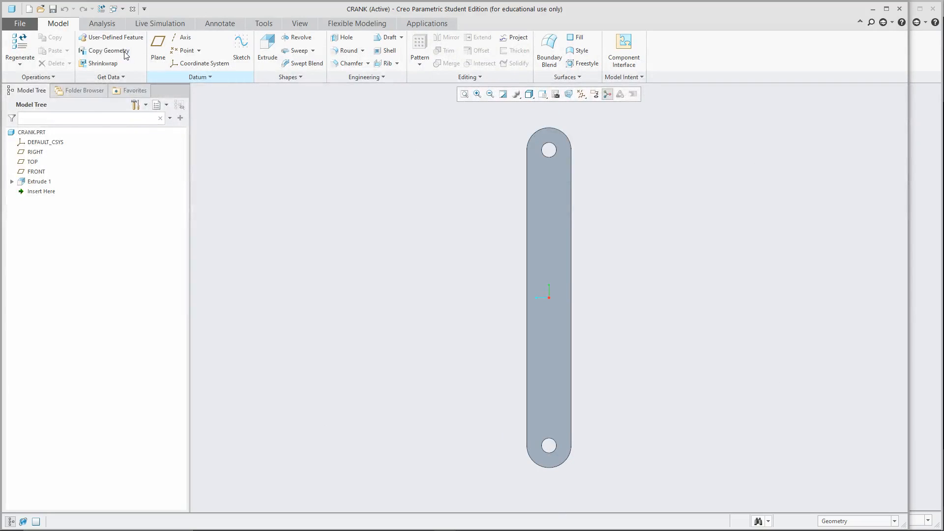
left_click(20, 24)
left_click(38, 95)
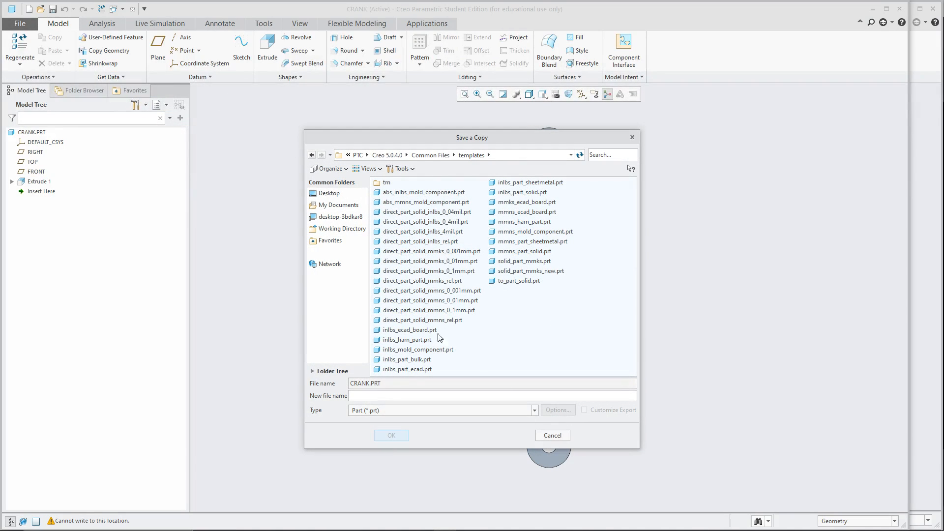
left_click(334, 193)
left_click(566, 435)
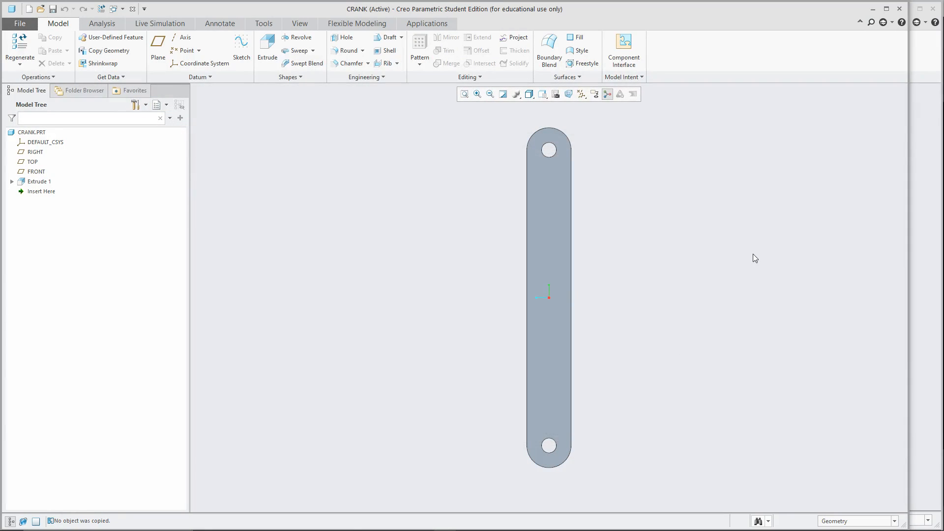
left_click(899, 9)
left_click(18, 25)
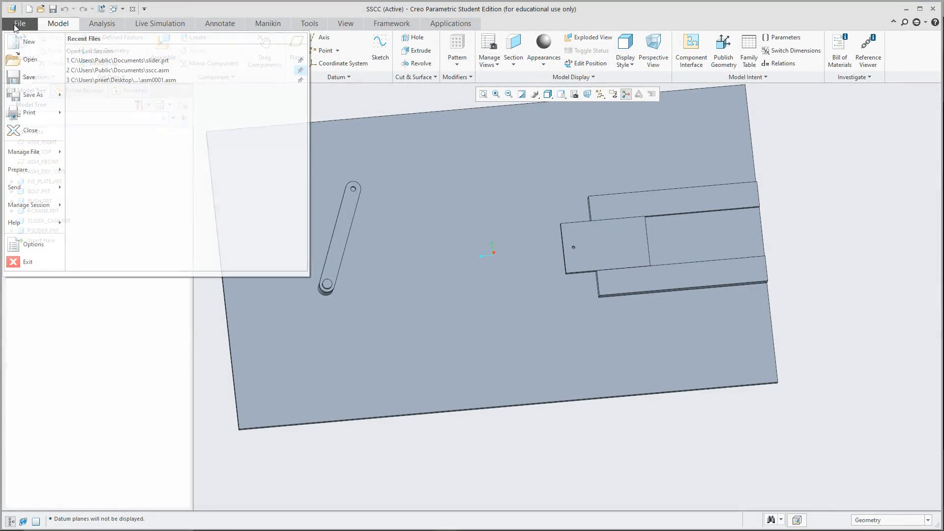
mouse_move(35, 203)
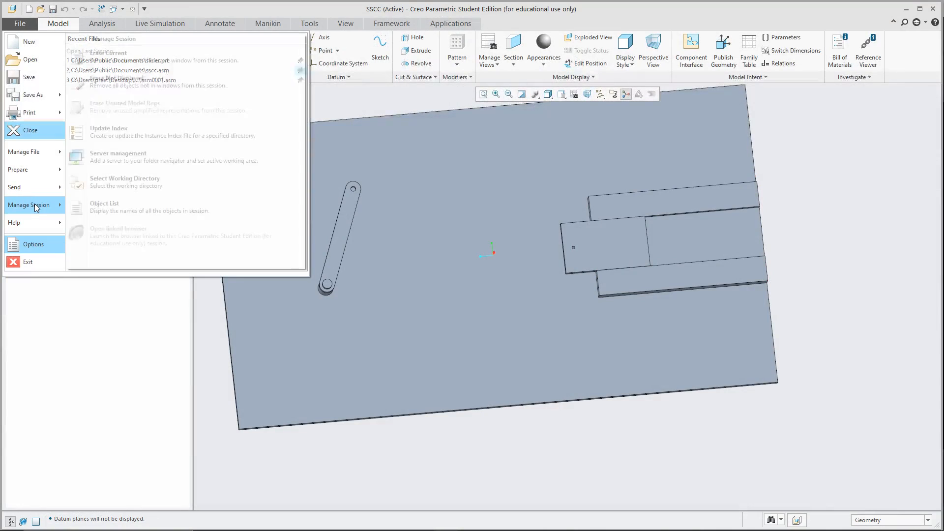
left_click(20, 25)
left_click(20, 26)
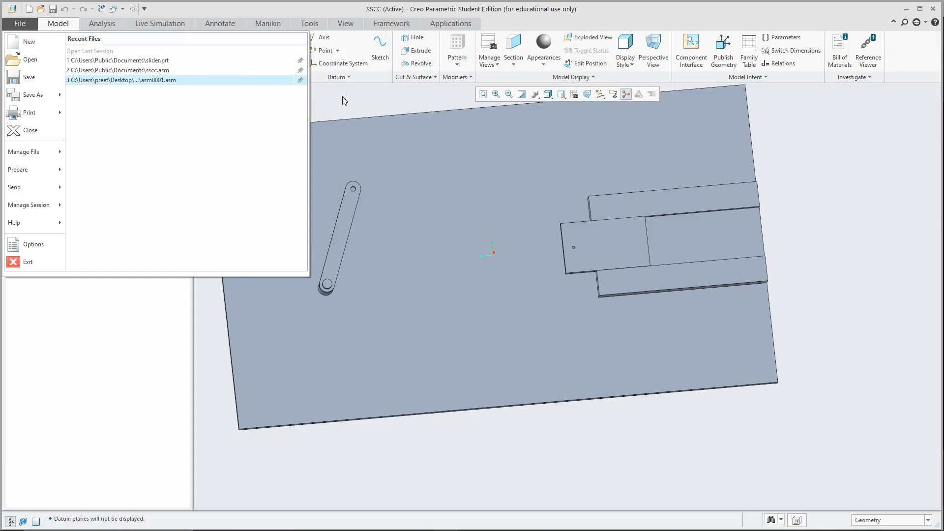
Step: Open the crank part from the assembly and start saving a copy of it under the name Connecting_rod
left_click(347, 220)
left_click(347, 217)
left_click(365, 160)
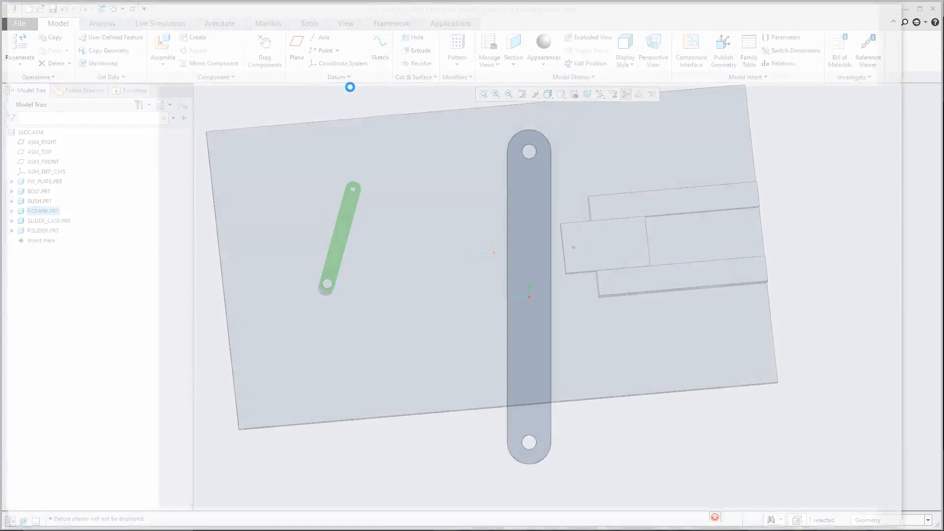
left_click(19, 23)
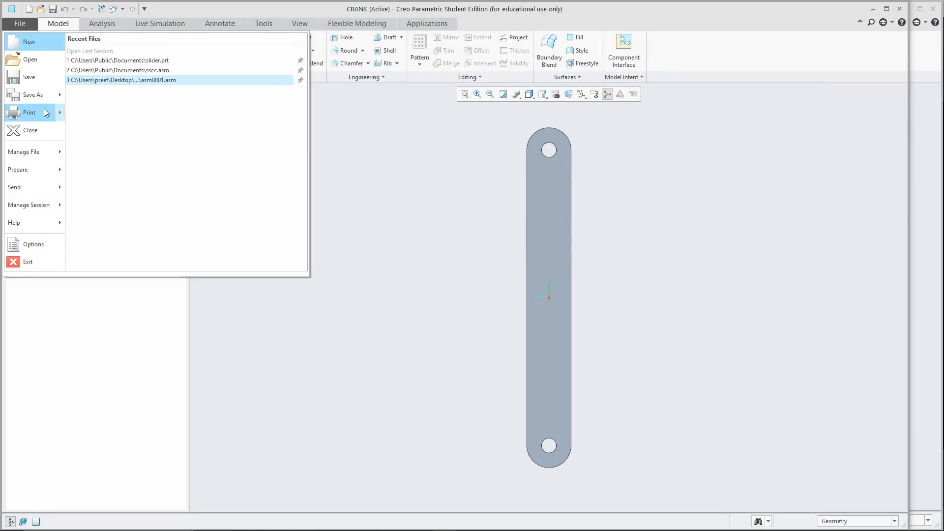
left_click(57, 96)
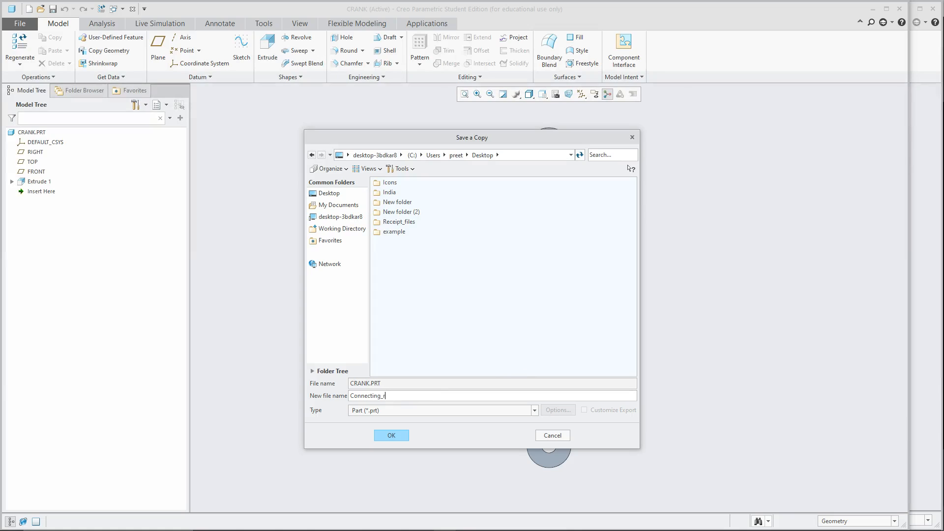
type("d")
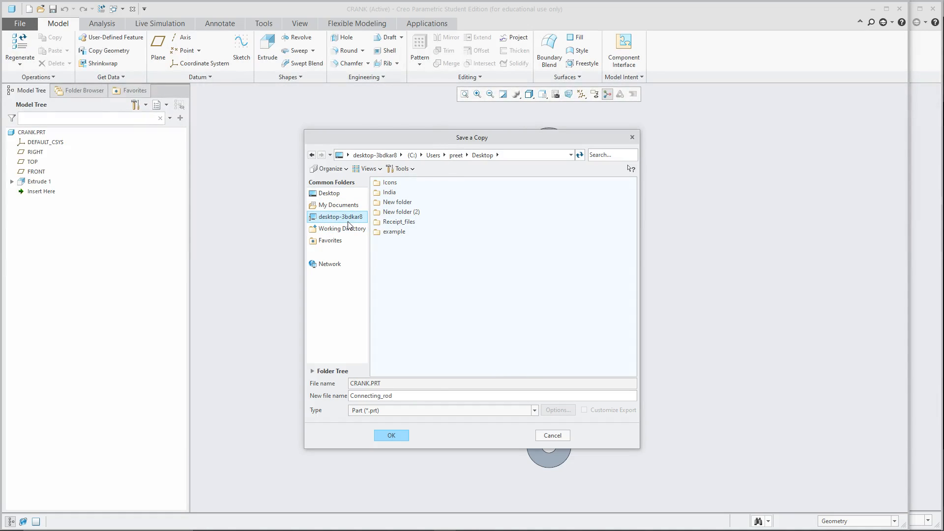
Step: Choose the folder C:\Users\Public\Documents for the copy and save it there
left_click(339, 205)
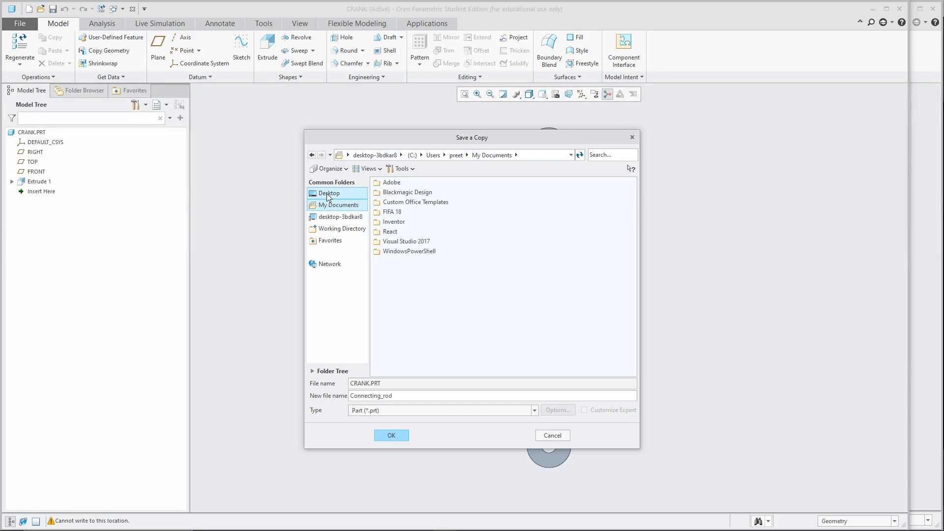
left_click(328, 194)
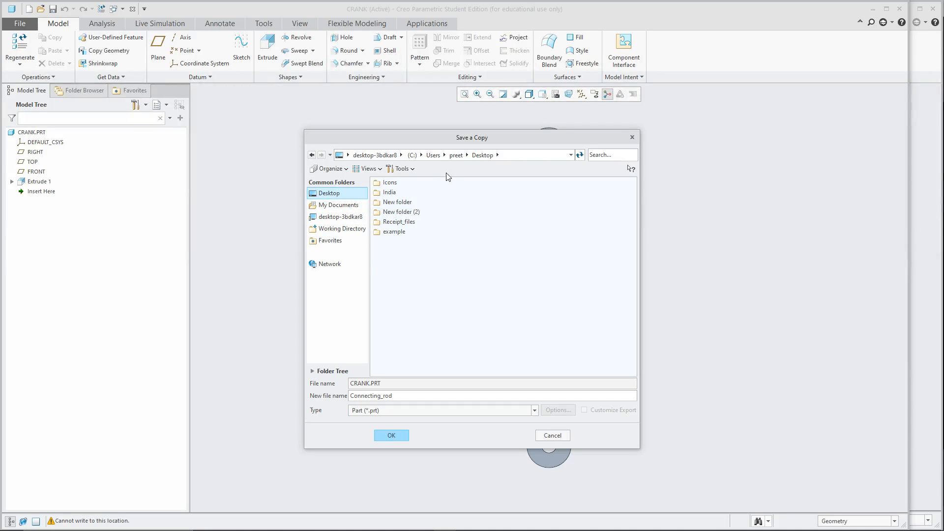
left_click(340, 216)
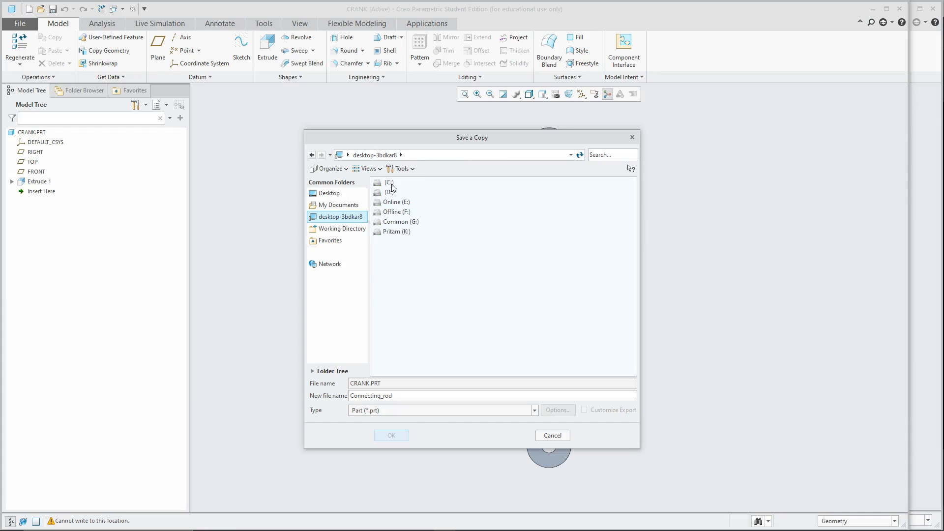
double_click(392, 184)
double_click(388, 290)
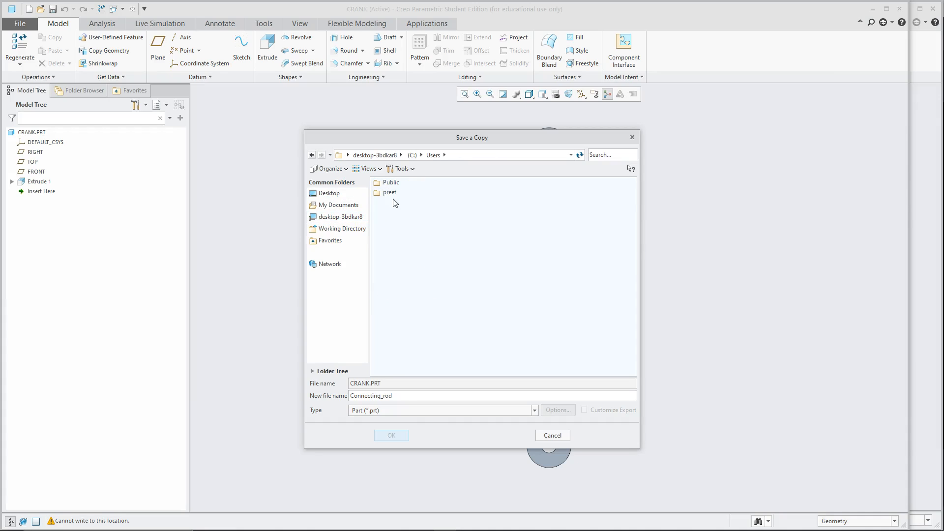
double_click(397, 184)
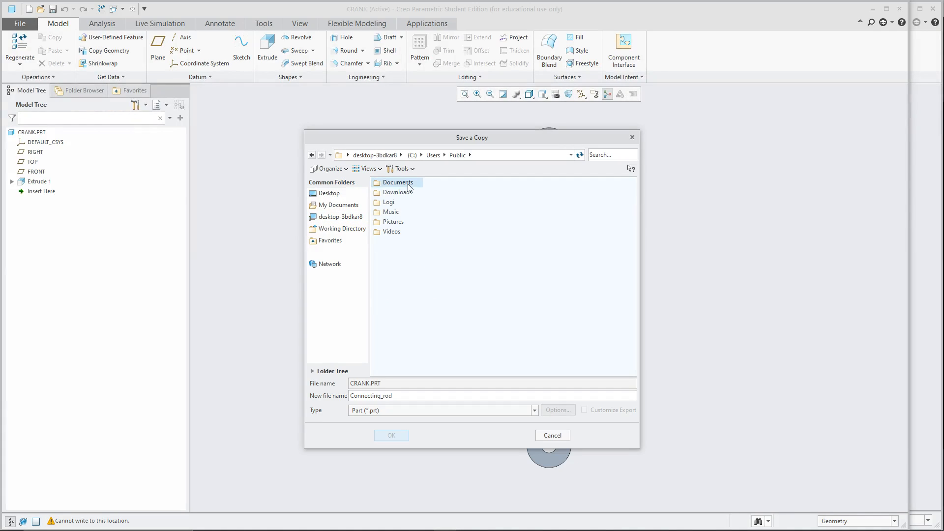
double_click(408, 184)
left_click(400, 436)
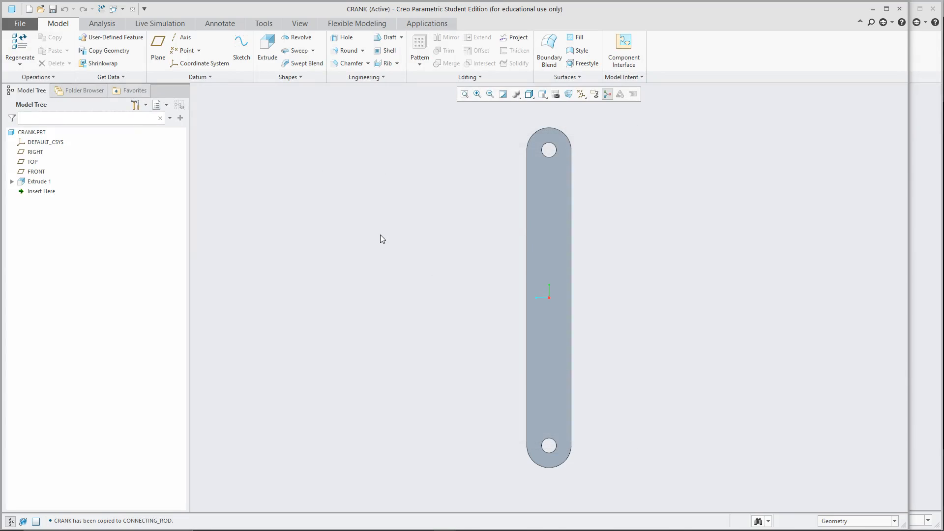
Step: Set the distance between the crank's two hole centres to 600 mm
double_click(561, 271)
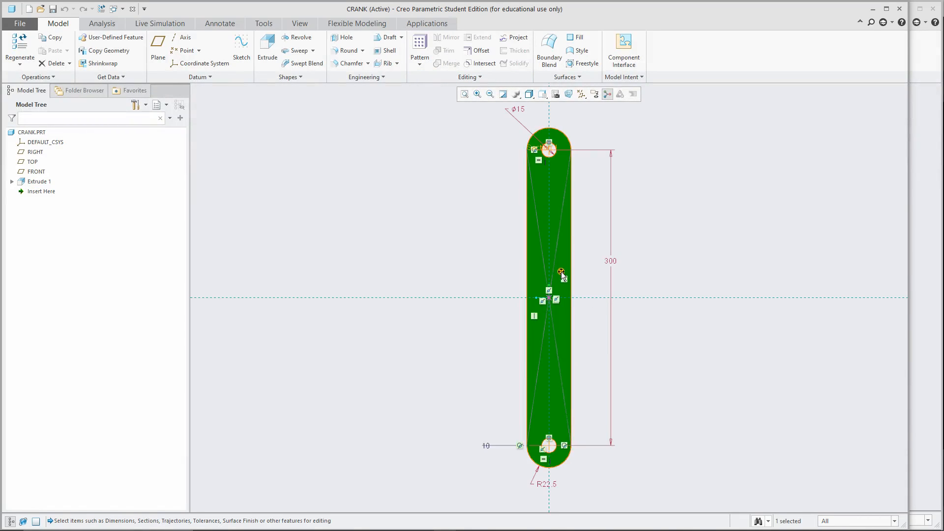
double_click(616, 258)
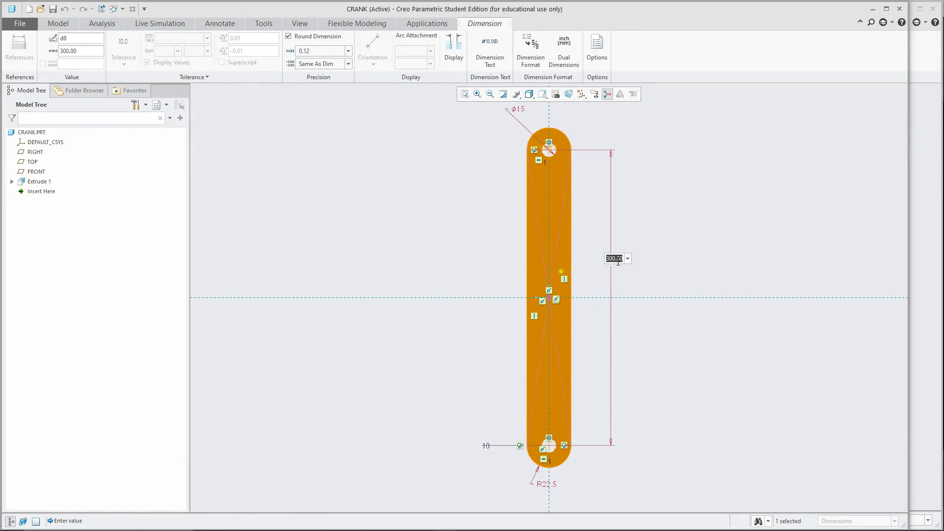
type("600")
key("Return")
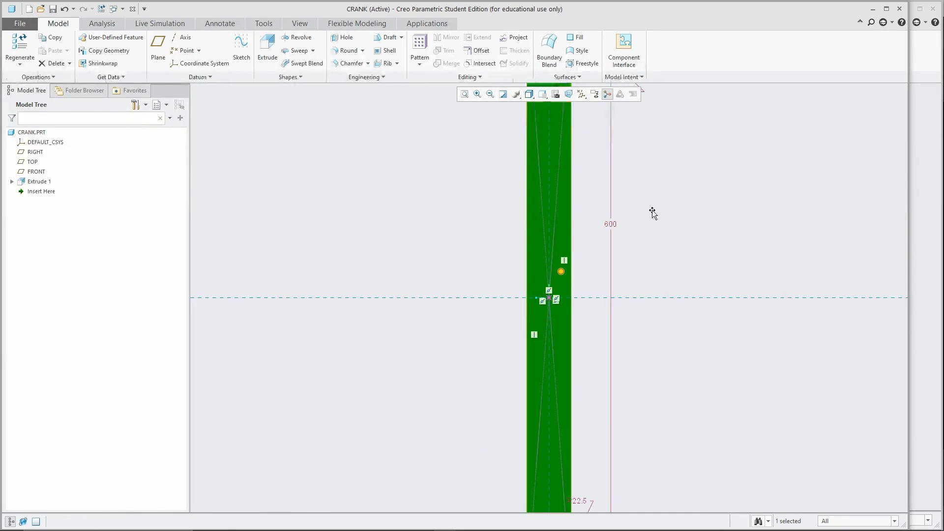
left_click(687, 204)
Step: Regenerate and save the crank part, and close it to return to the SSCC assembly
left_click(22, 26)
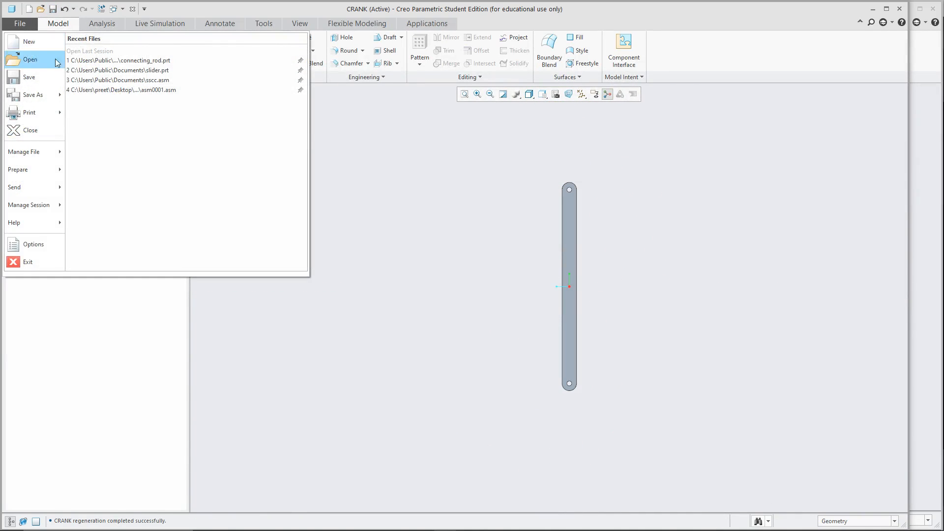
left_click(55, 58)
left_click(19, 44)
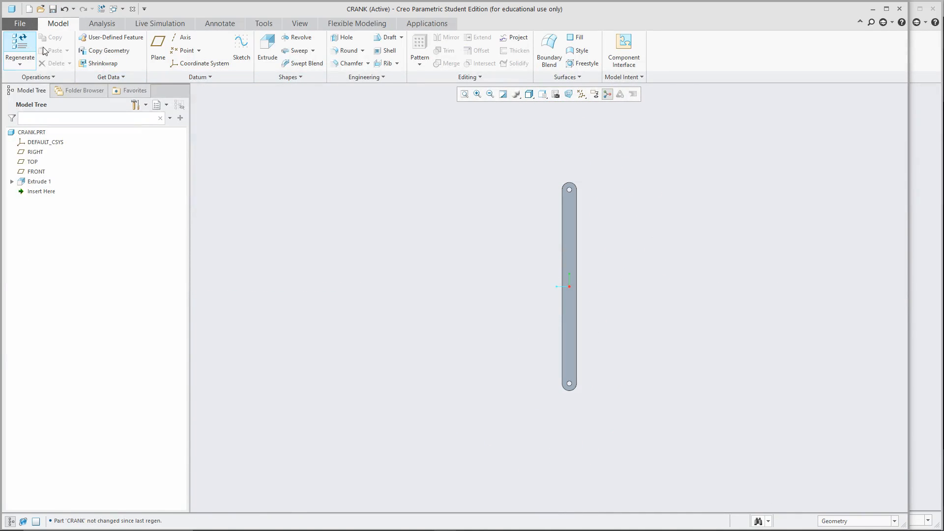
left_click(52, 10)
left_click(899, 8)
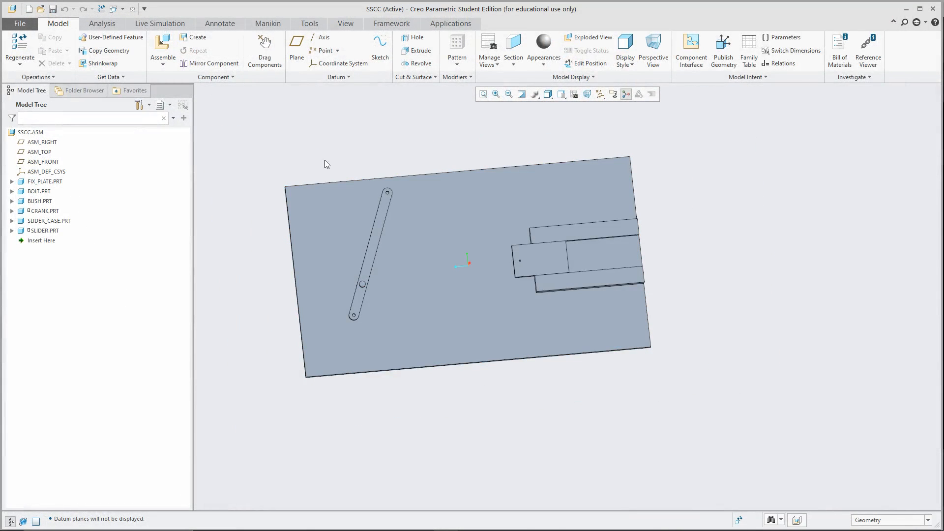
Step: Regenerate the SSCC assembly to apply the modified crank length
middle_click_drag(325, 162, 340, 229)
scroll(366, 249, "down", 6)
scroll(367, 297, "up", 5)
scroll(352, 261, "down", 3)
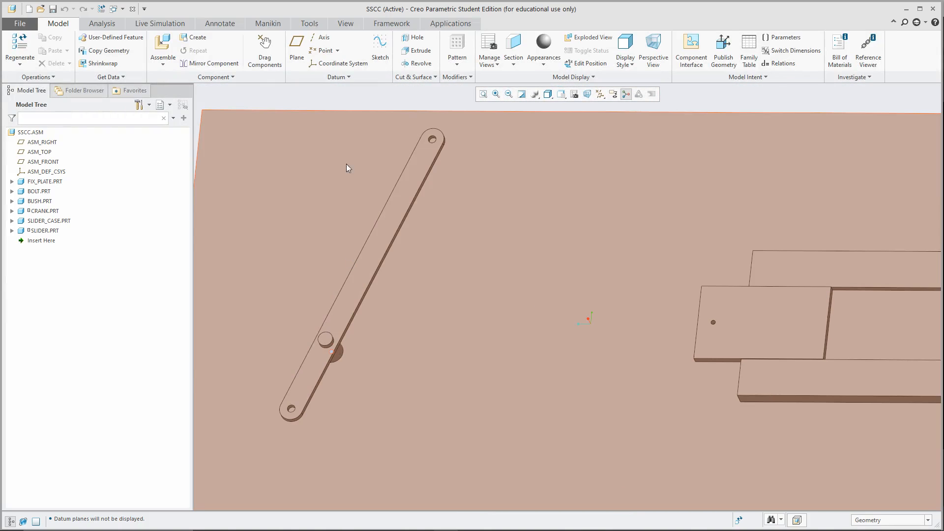
scroll(390, 224, "up", 1)
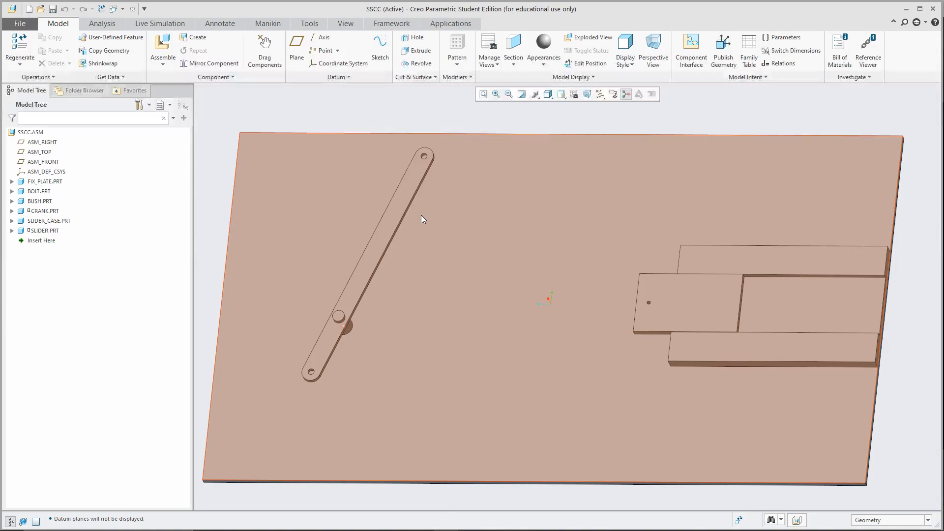
scroll(402, 221, "up", 1)
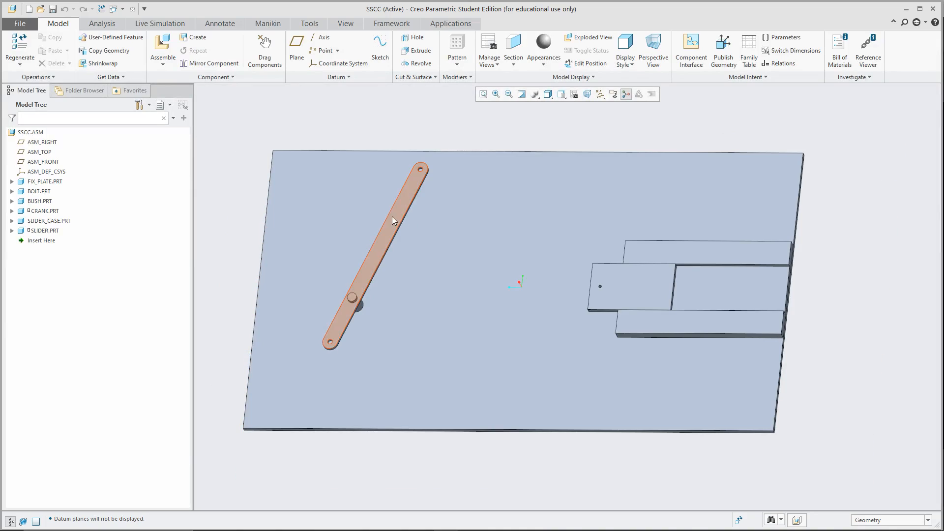
left_click(392, 219)
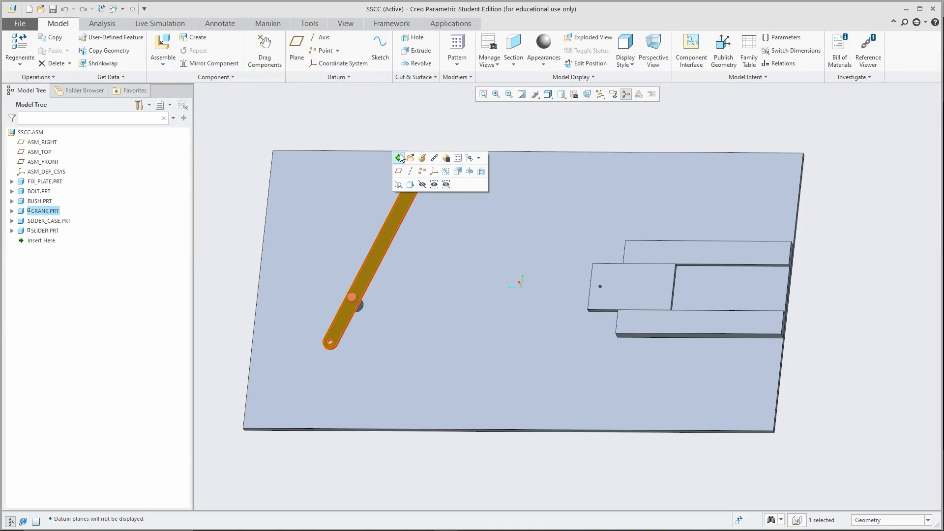
left_click(391, 123)
left_click(741, 521)
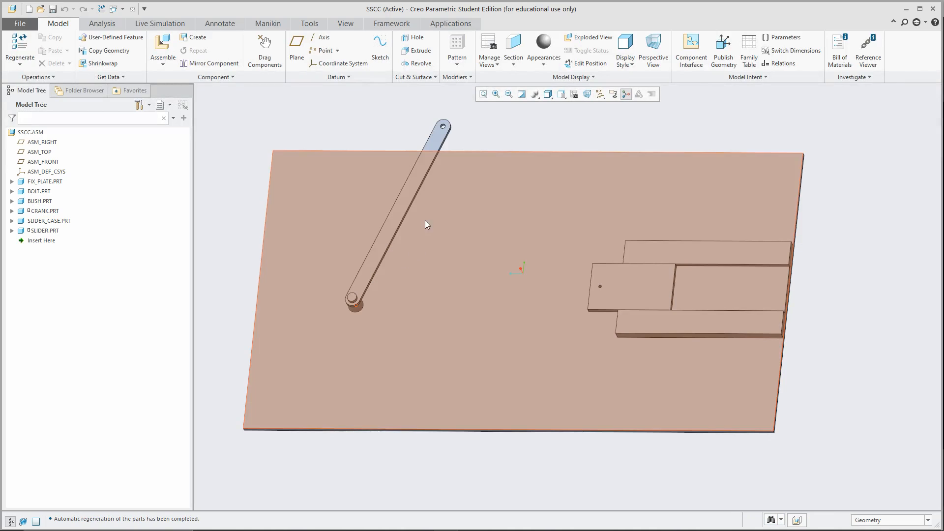
Step: Set the selection filter to Feature and change the crank's hole centre distance to 300 mm within the assembly
left_click(915, 520)
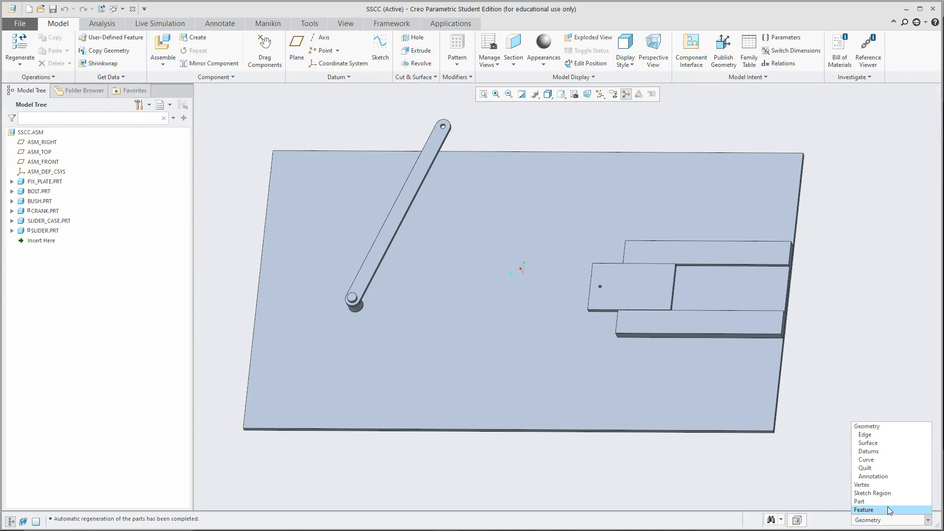
left_click(875, 506)
double_click(393, 218)
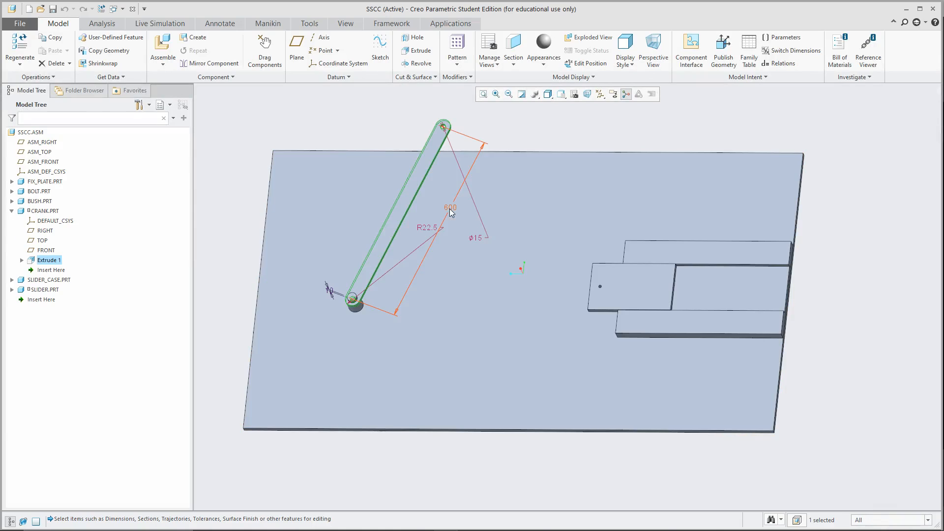
double_click(453, 204)
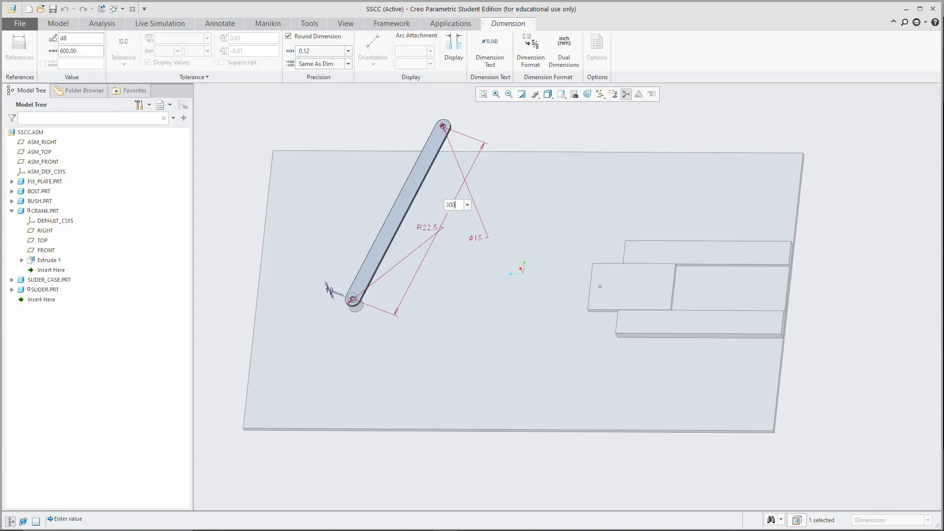
key("Return")
left_click(482, 167)
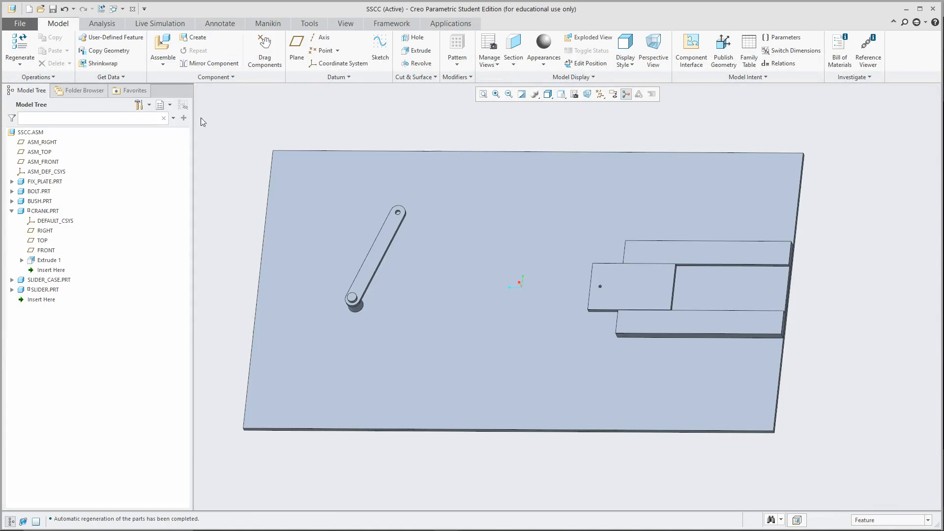
Step: Bring connecting_rod.prt from the Documents folder into the SSCC assembly for placement
left_click(163, 50)
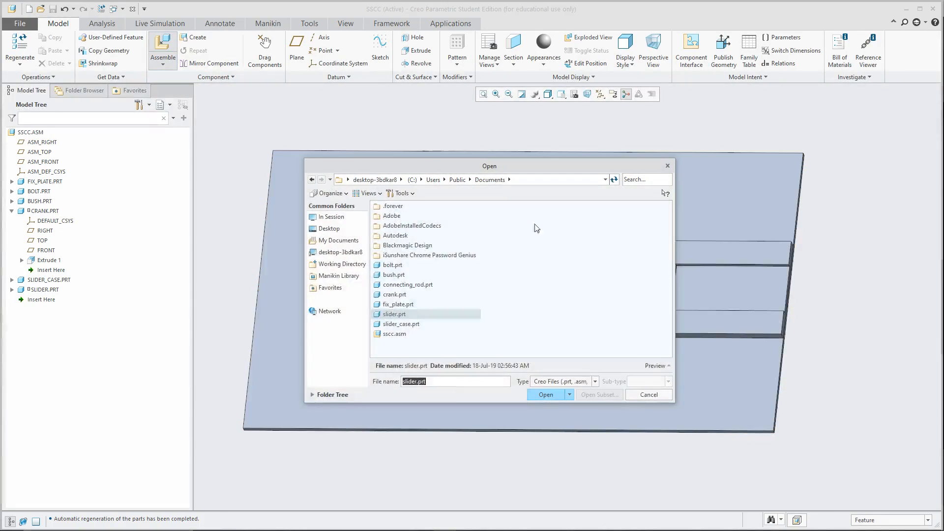
left_click(404, 325)
left_click(412, 305)
double_click(410, 285)
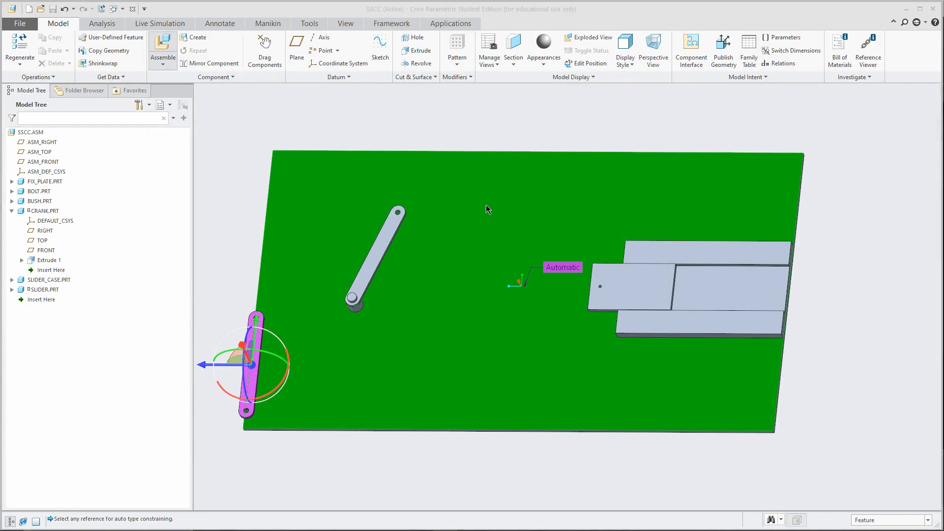
Step: Clear the fixed plate reference from the connecting rod's automatic placement constraint
scroll(264, 334, "down", 8)
scroll(255, 268, "up", 6)
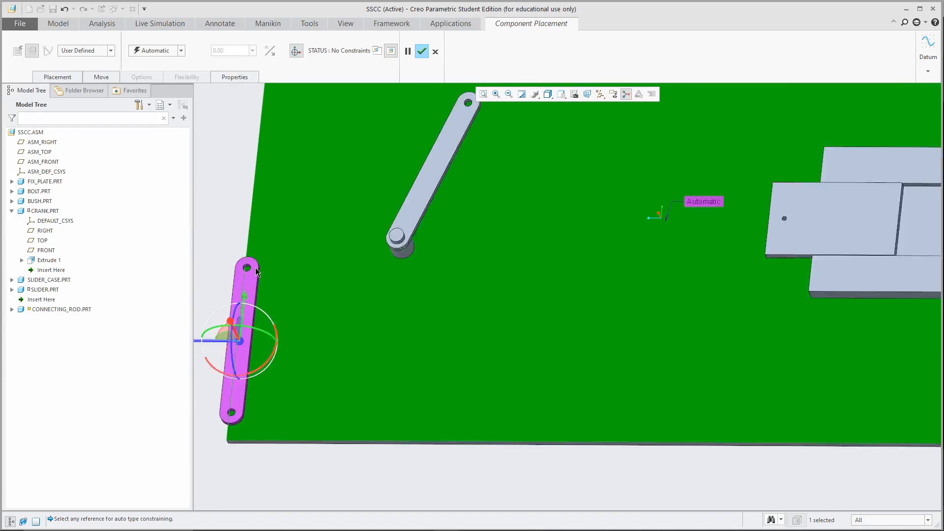
scroll(256, 270, "up", 4)
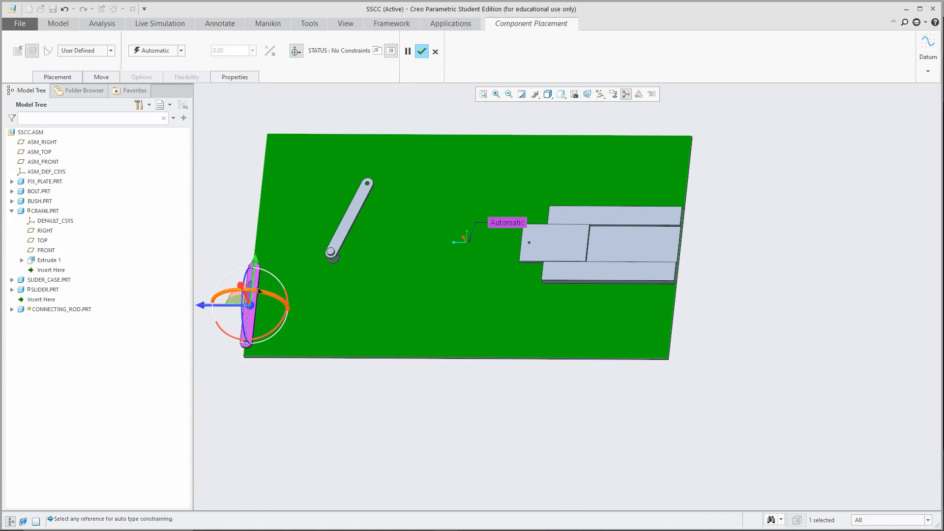
scroll(271, 268, "down", 2)
scroll(305, 257, "up", 2)
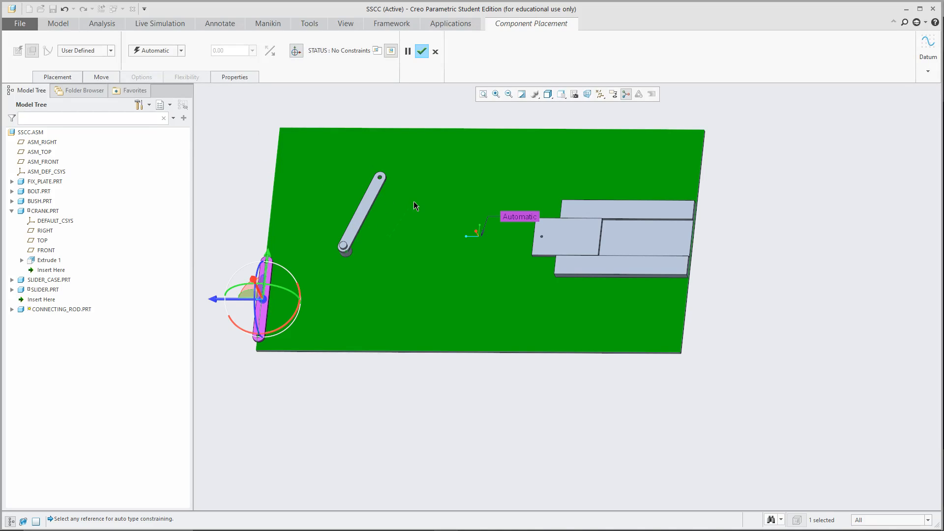
right_click(236, 156)
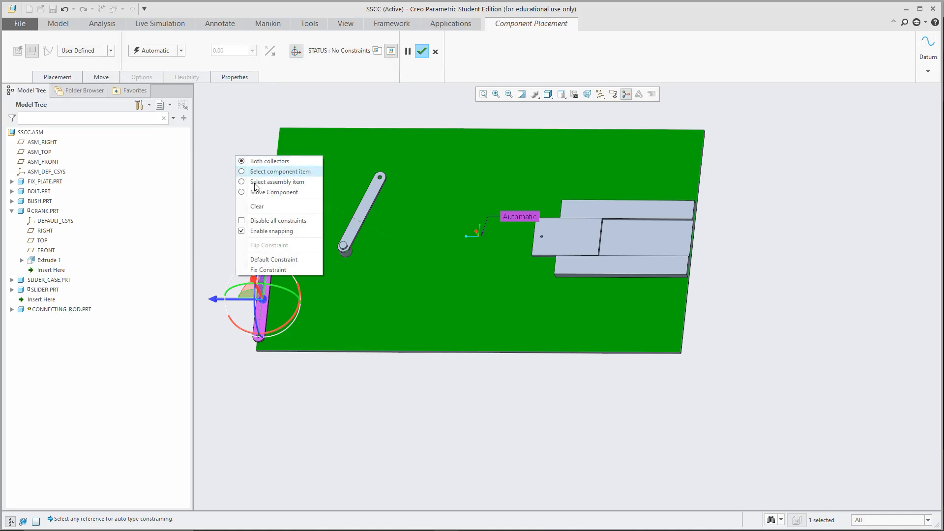
left_click(259, 207)
Step: Set the connecting rod's connection type to Pin in its placement settings
scroll(379, 162, "down", 6)
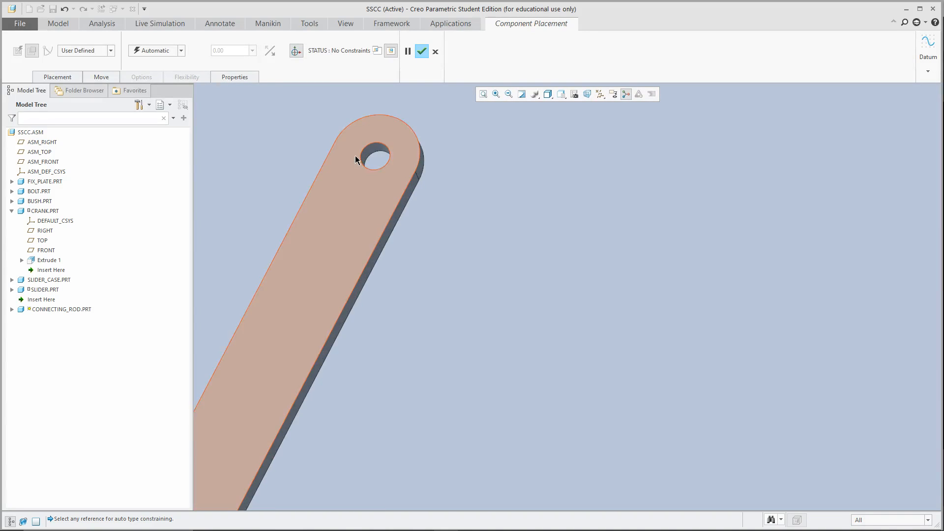
scroll(384, 156, "up", 3)
scroll(383, 156, "up", 2)
scroll(614, 260, "up", 2)
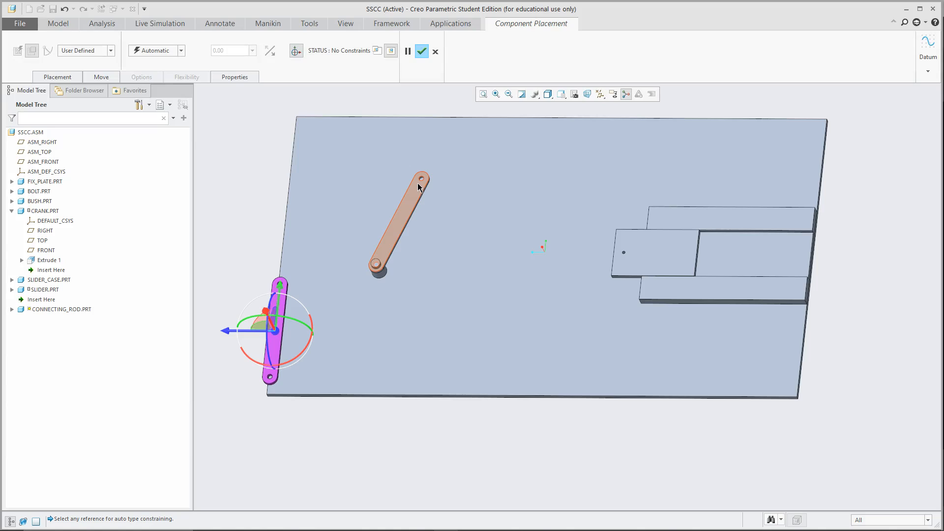
left_click(78, 79)
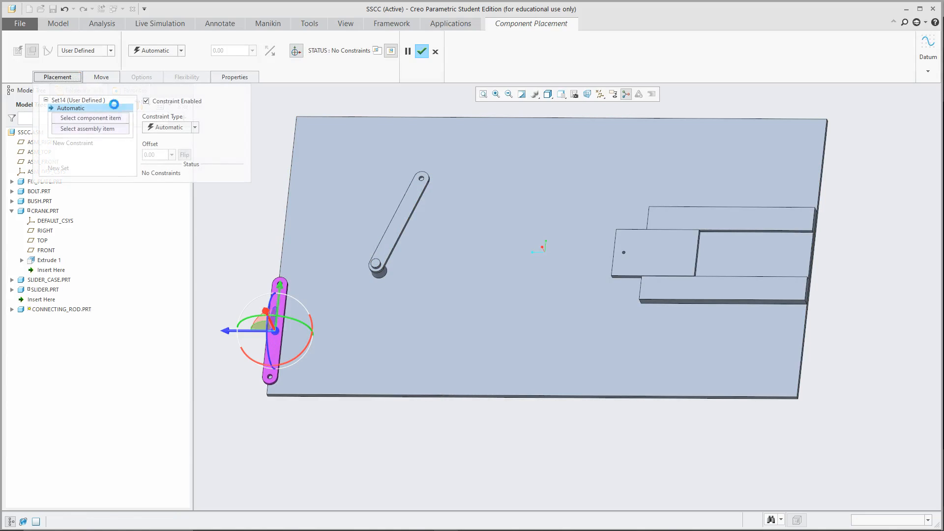
left_click(92, 51)
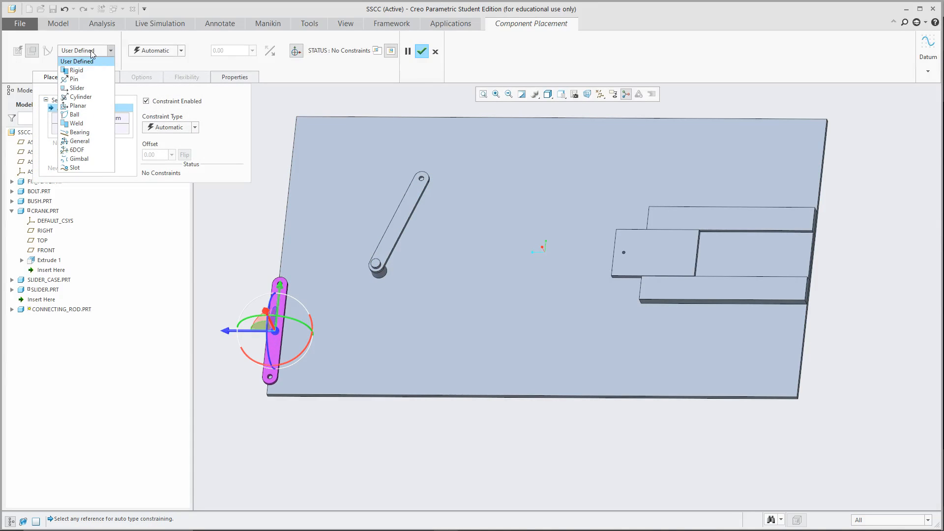
left_click(74, 79)
Step: Define the pin's axis alignment between the connecting rod's upper hole and the hole at the crank's free end
scroll(290, 283, "up", 5)
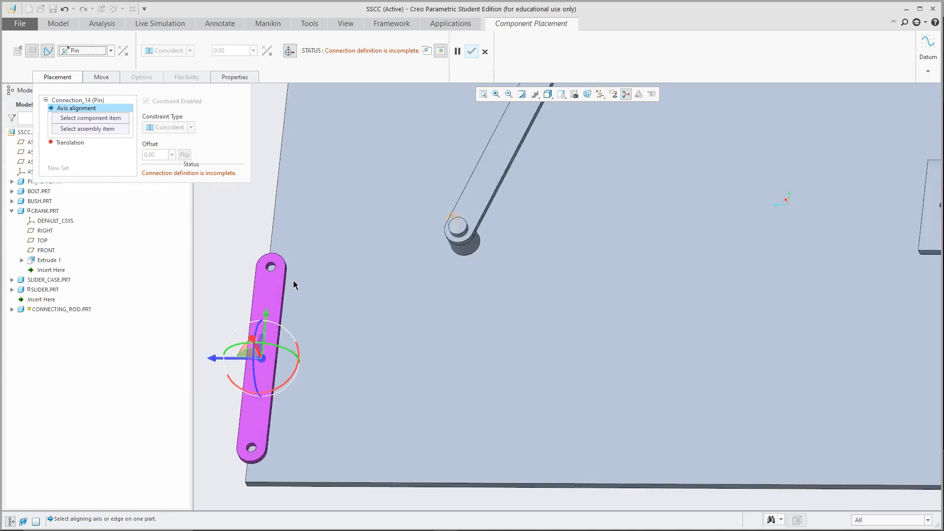
scroll(251, 265, "up", 3)
left_click(249, 266)
scroll(256, 276, "down", 6)
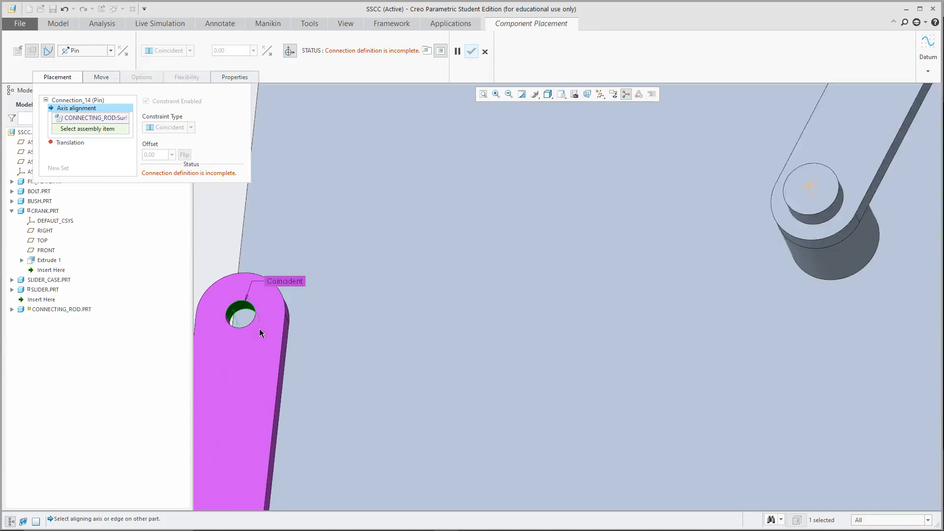
scroll(353, 260, "up", 5)
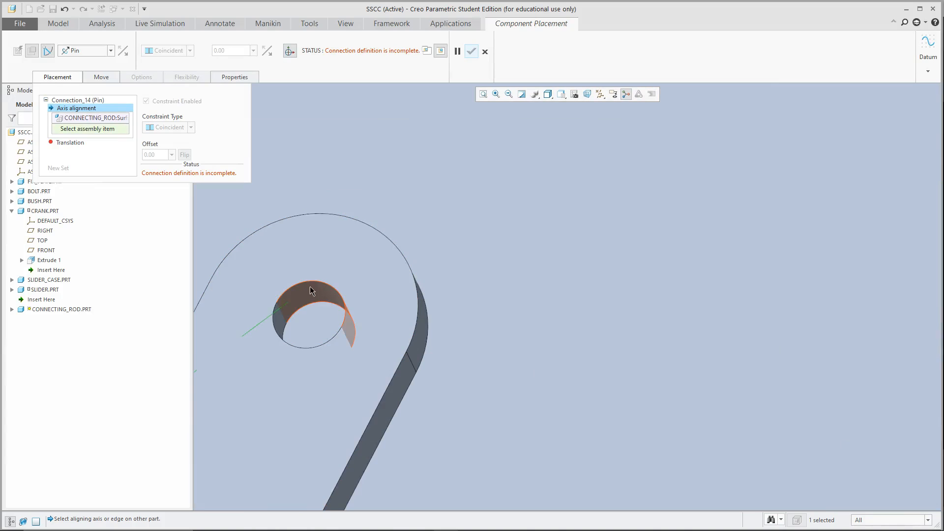
left_click(310, 287)
Step: Make the connecting rod's back face coincident with the crank's front face as the pin's translation reference, and complete the placement
scroll(433, 232, "down", 6)
middle_click_drag(434, 232, 448, 268)
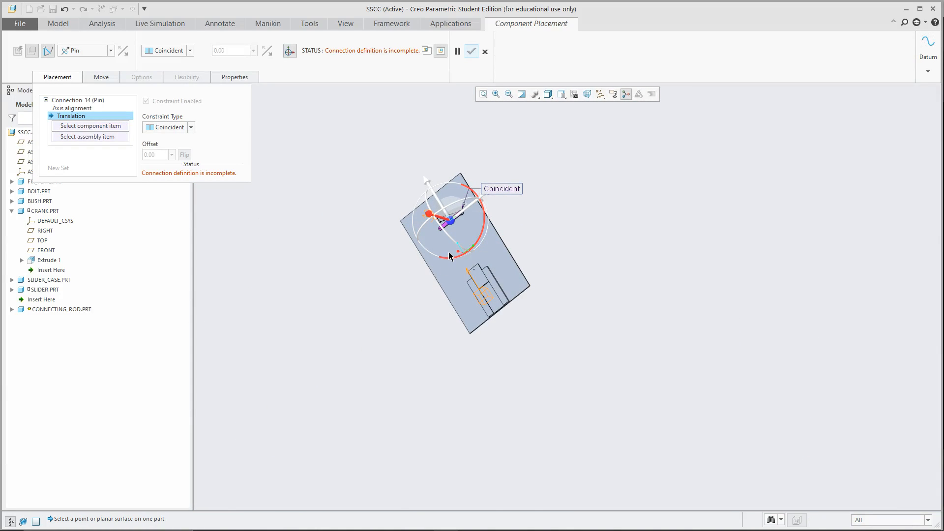
left_click_drag(448, 259, 467, 282)
middle_click_drag(468, 282, 469, 251)
scroll(468, 140, "down", 4)
middle_click_drag(483, 167, 511, 170)
scroll(400, 134, "down", 4)
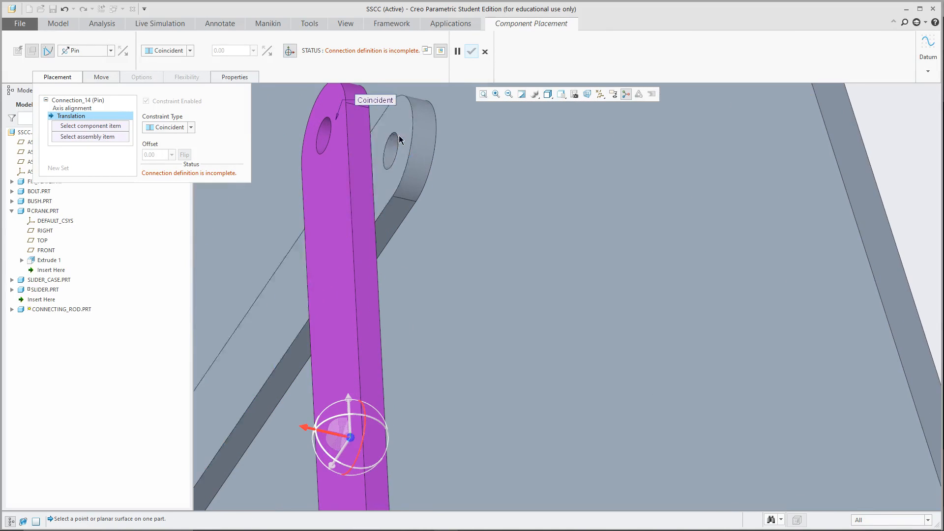
left_click(398, 126)
right_click(358, 119)
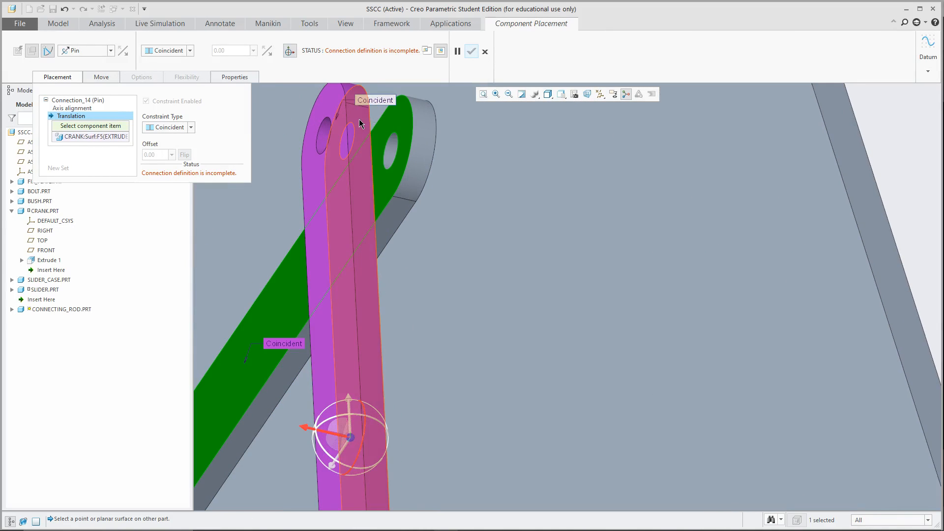
left_click(359, 120)
scroll(394, 125, "up", 4)
middle_click_drag(455, 161, 210, 153)
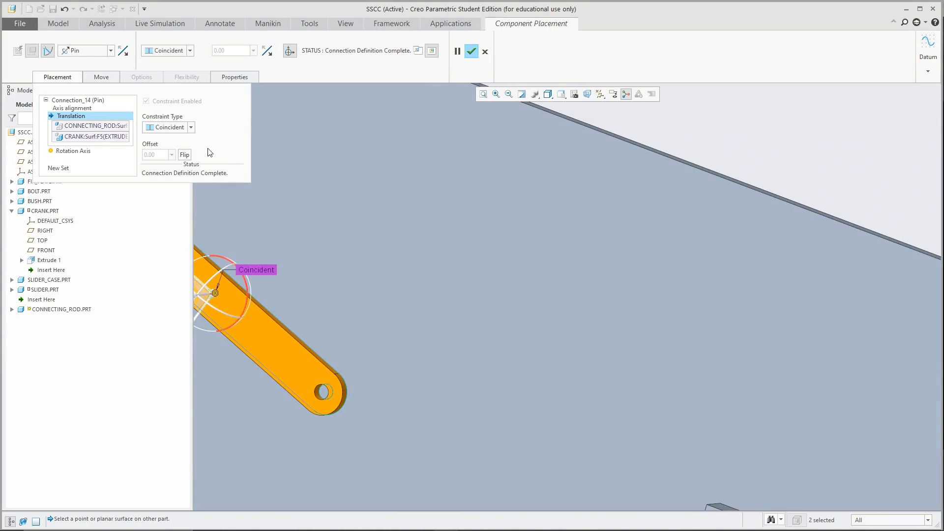
left_click(471, 51)
Step: Swing the crank and connecting rod so that the rod's free end lies closer to the slider's hole
scroll(453, 208, "up", 5)
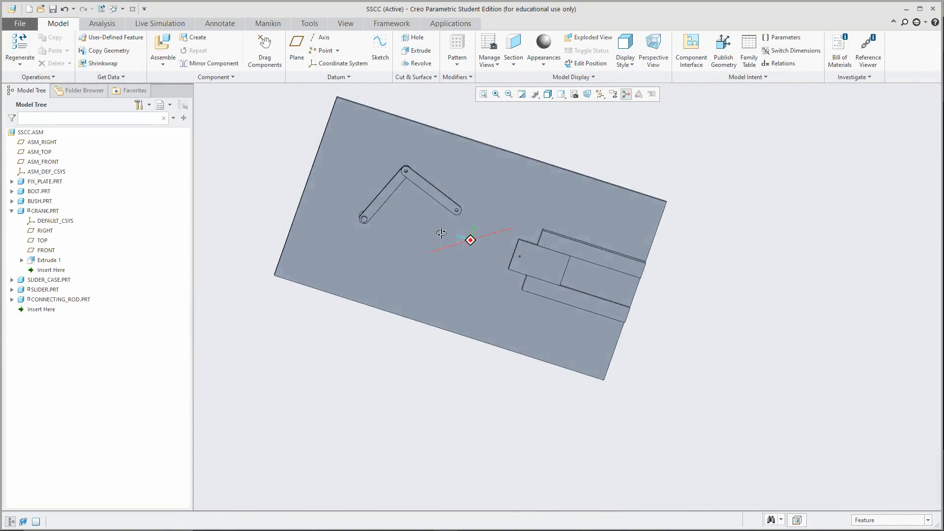
left_click_drag(438, 202, 465, 224, "ctrl+alt")
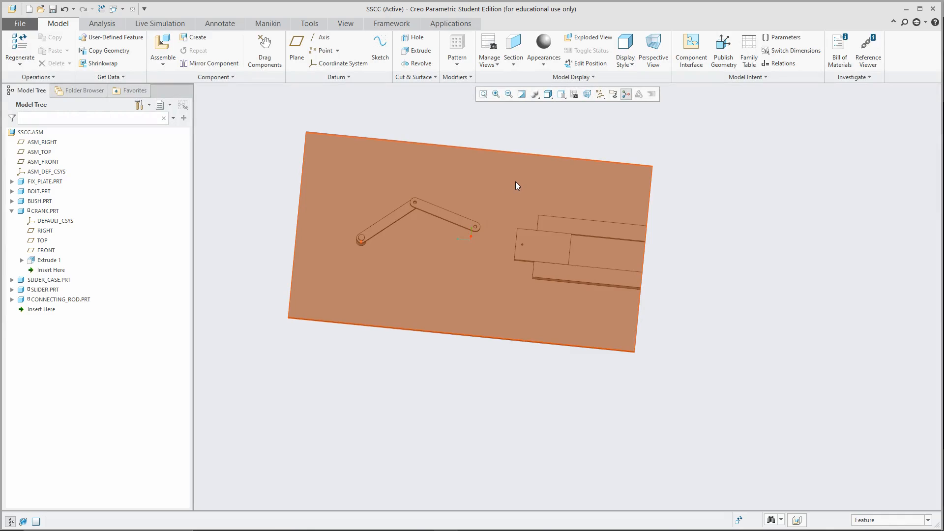
scroll(468, 228, "down", 5)
scroll(468, 227, "up", 6)
middle_click_drag(468, 229, 455, 261)
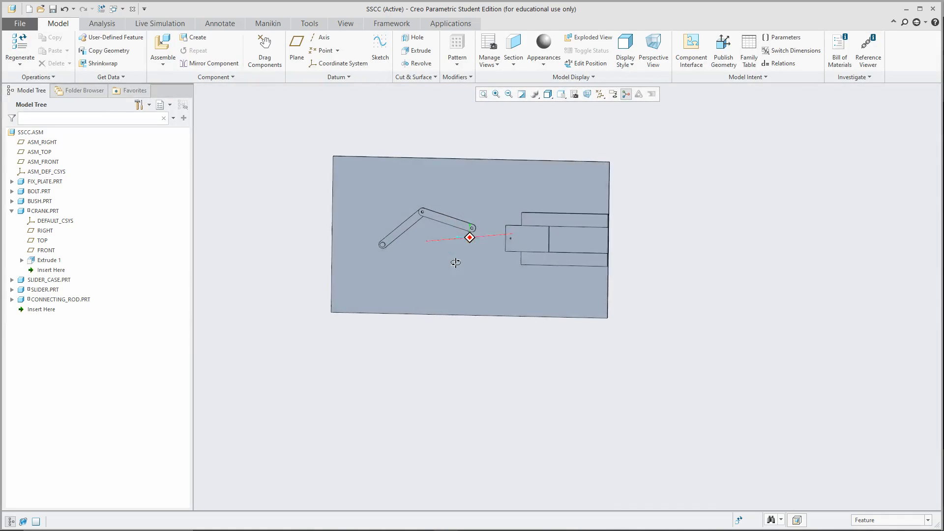
Step: Edit the connecting rod's placement and add a second connection set of type Pin
scroll(505, 234, "down", 5)
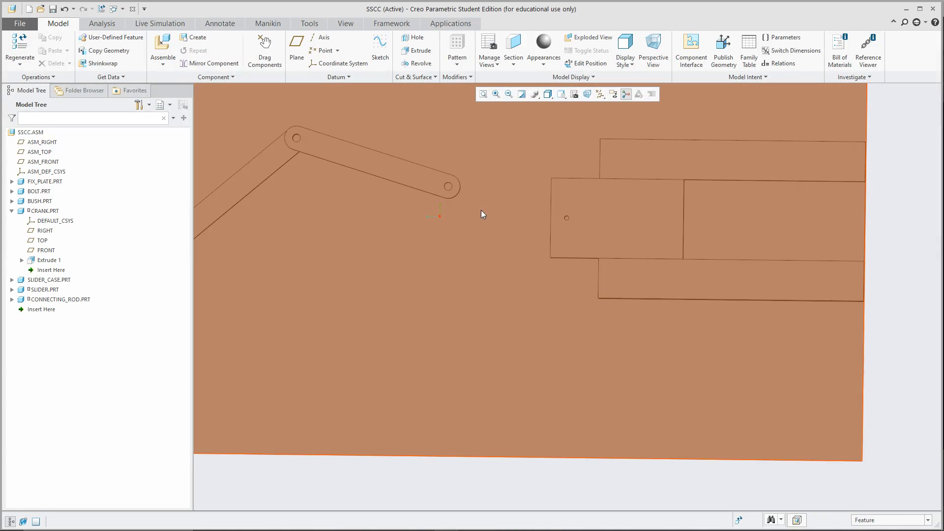
left_click(75, 298)
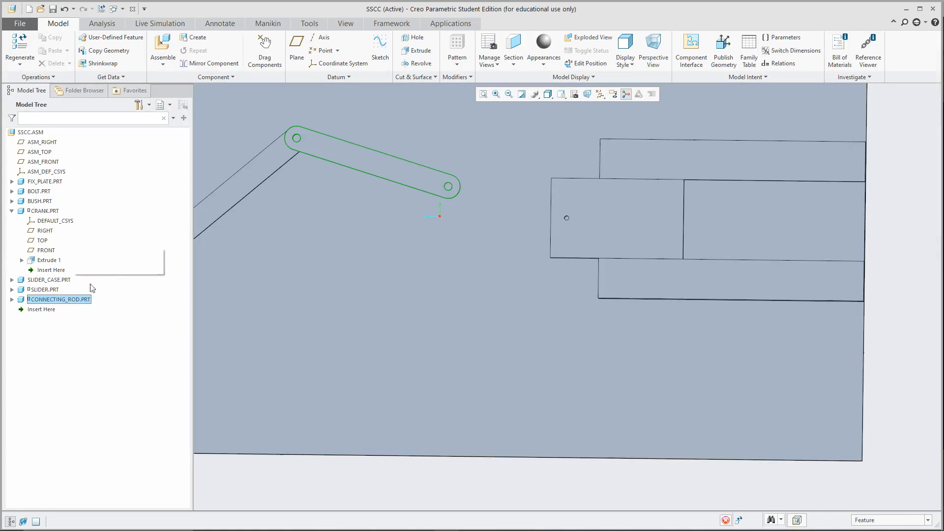
left_click(102, 255)
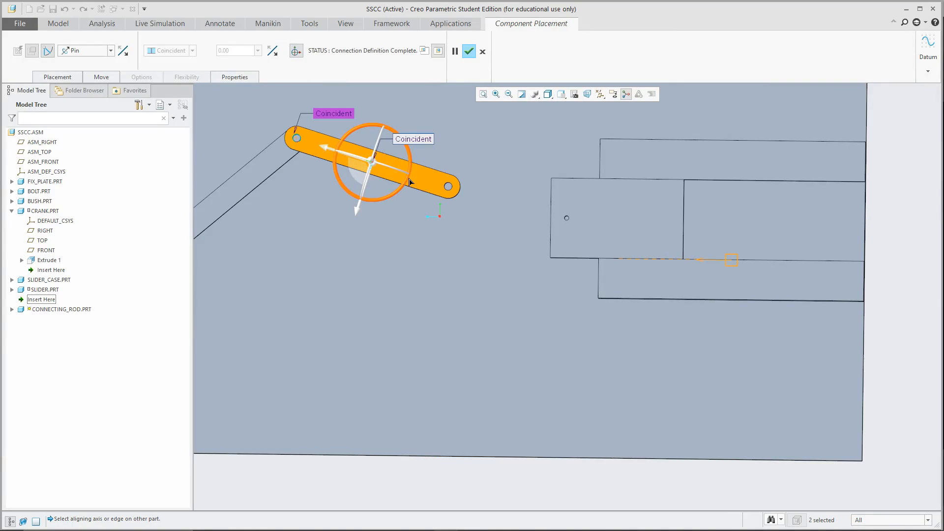
left_click(57, 76)
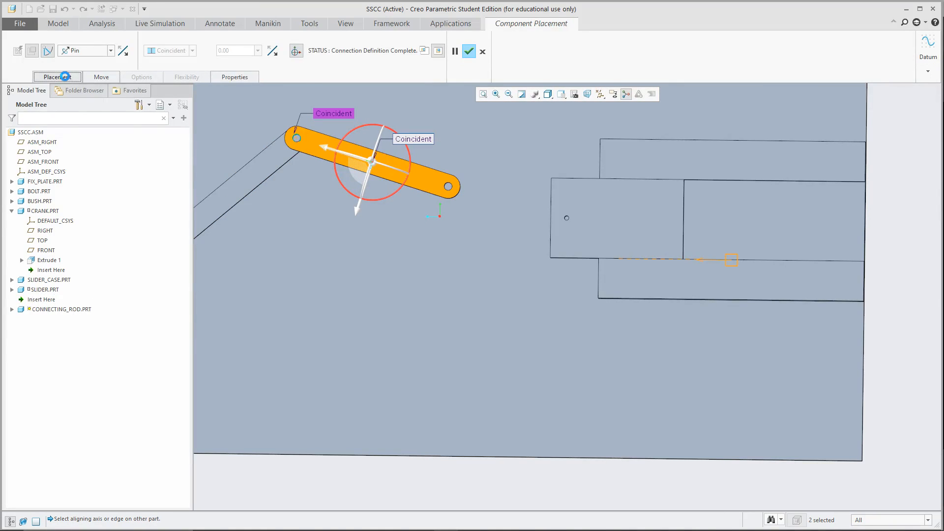
left_click(59, 168)
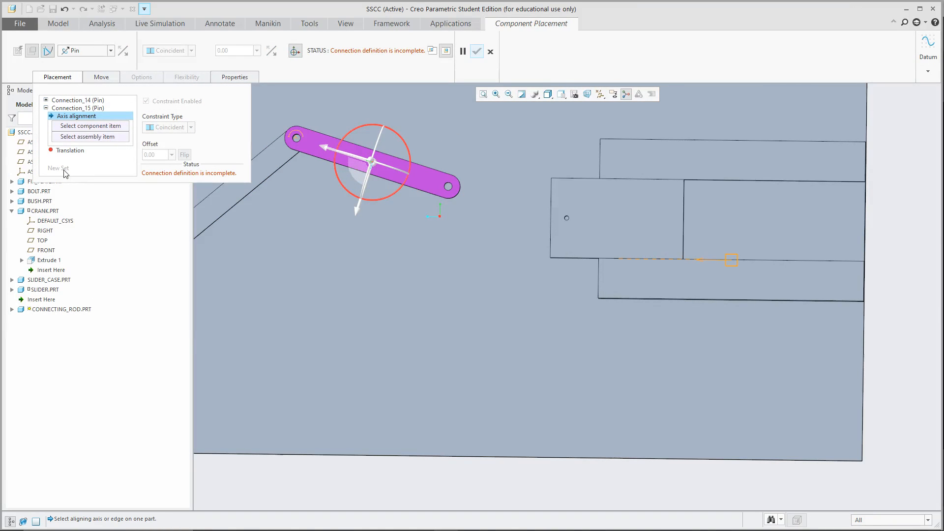
left_click(84, 51)
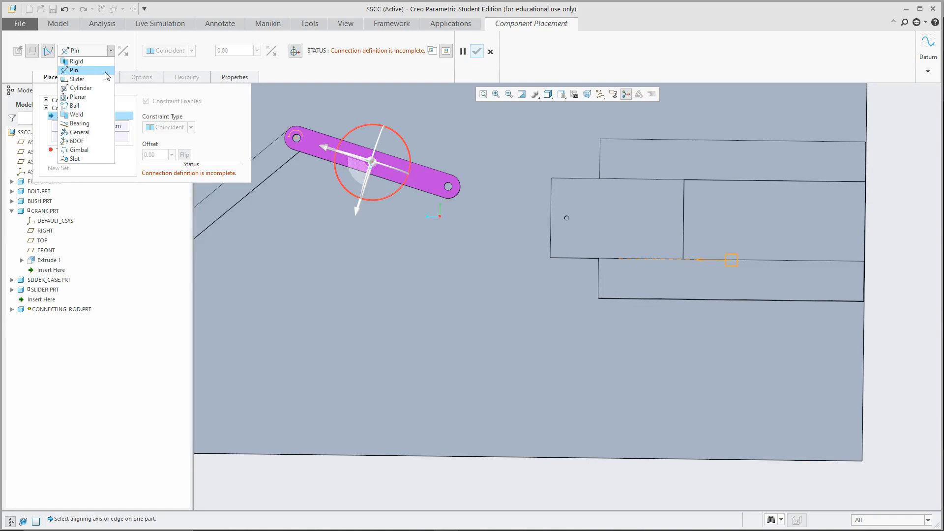
left_click(105, 71)
Step: Define the new connection's axis alignment between the hole at the connecting rod's free end and the slider's hole
scroll(425, 313, "up", 2)
middle_click_drag(420, 305, 379, 308)
scroll(485, 250, "down", 4)
scroll(354, 206, "down", 3)
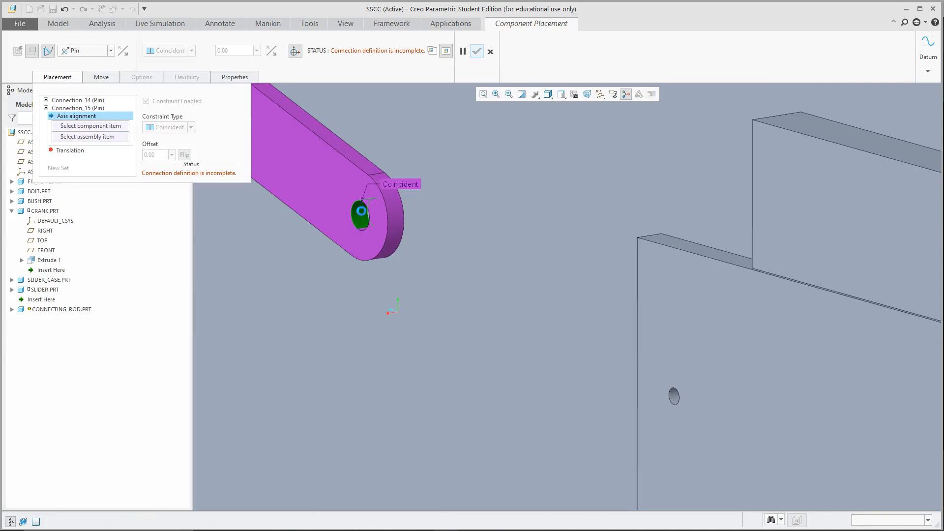
left_click(355, 210)
scroll(355, 210, "up", 3)
scroll(445, 271, "down", 4)
left_click(420, 252)
scroll(421, 248, "up", 5)
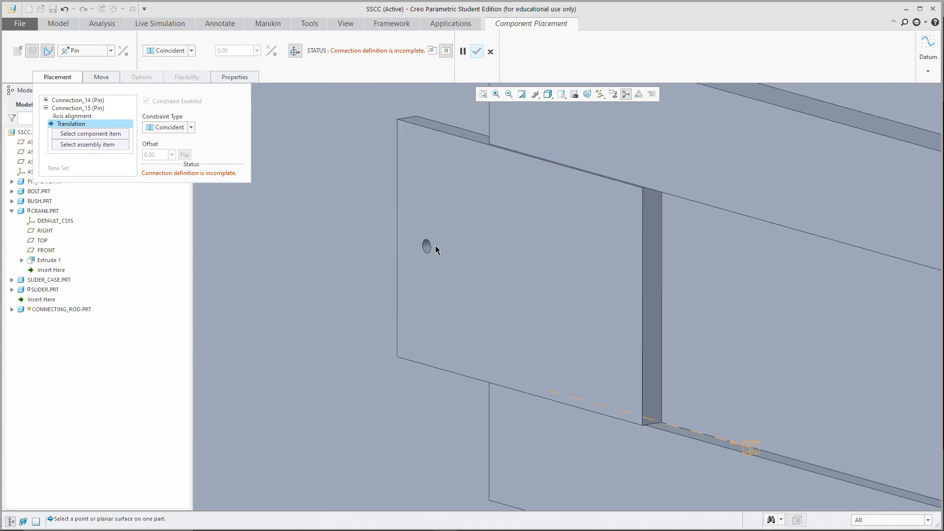
Step: Change the connecting rod's second connection type to Cylinder and complete the placement
middle_click_drag(433, 250, 407, 212)
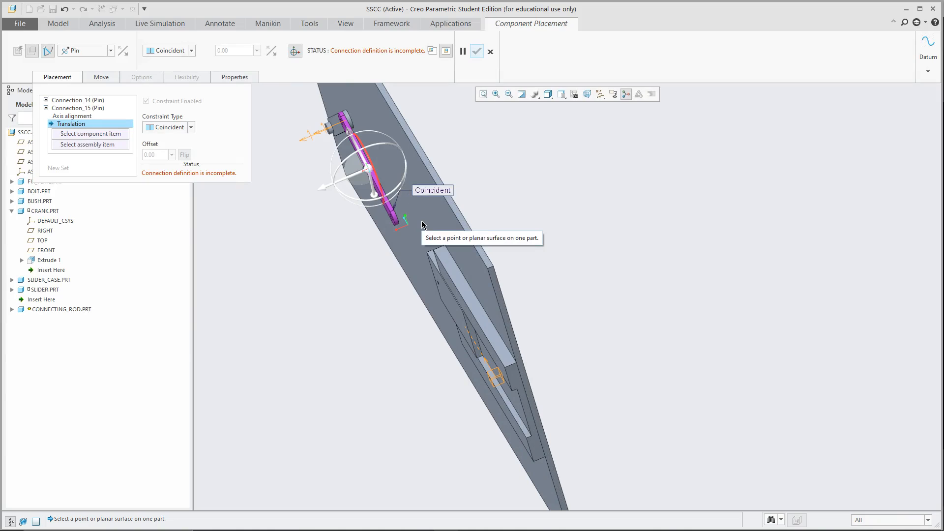
middle_click_drag(424, 224, 457, 225)
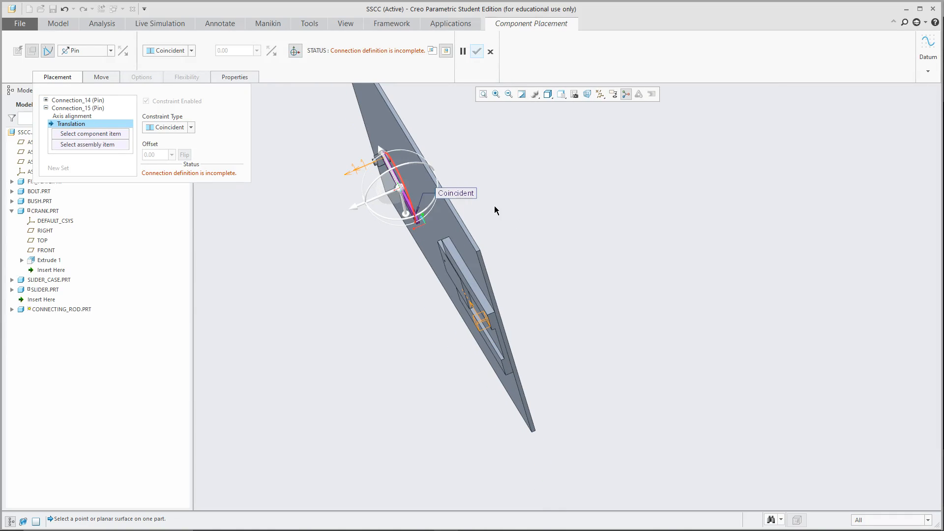
scroll(388, 159, "up", 8)
scroll(388, 159, "up", 2)
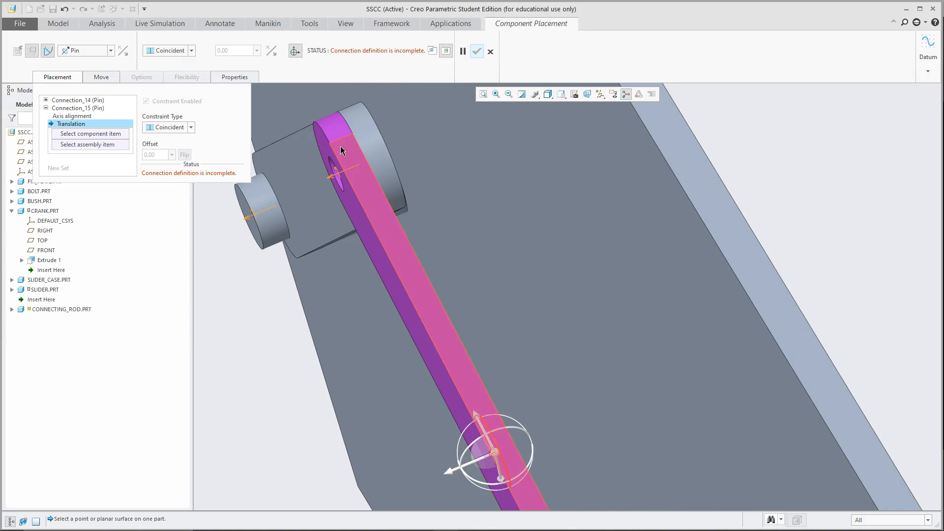
scroll(350, 136, "down", 8)
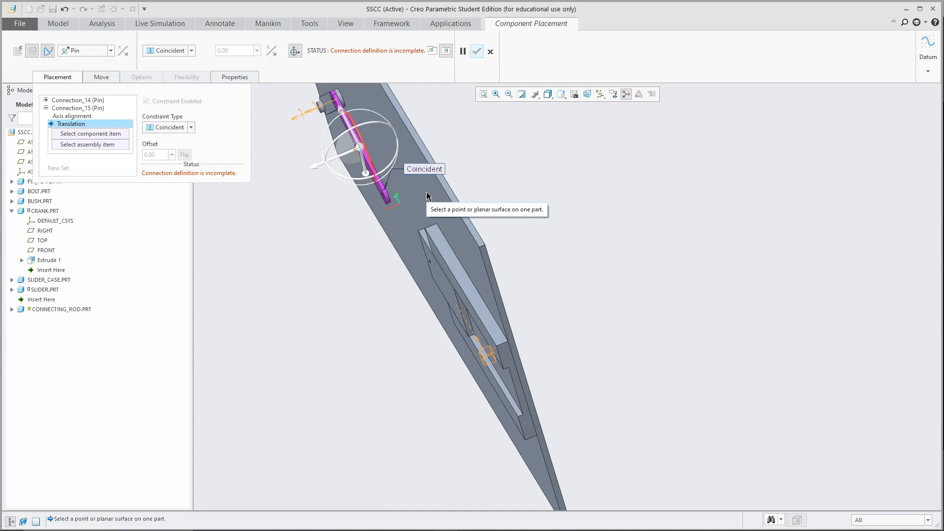
left_click(93, 53)
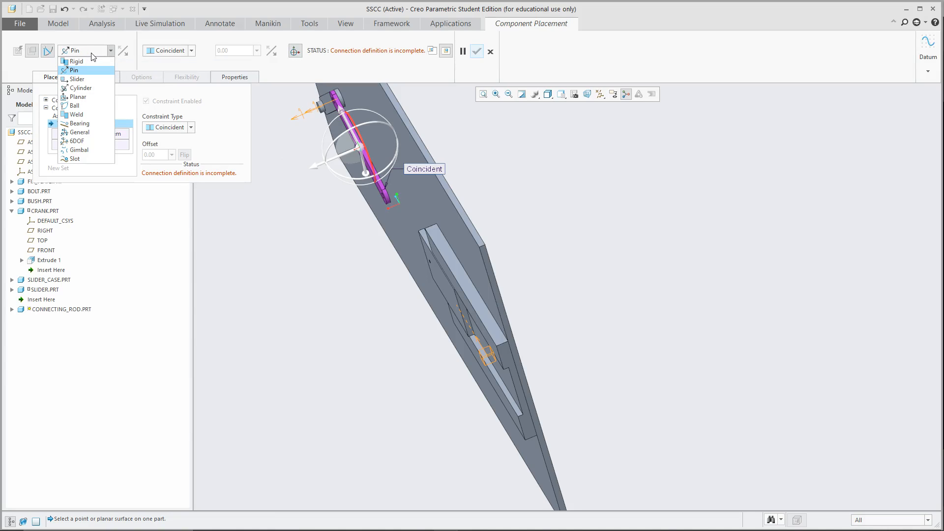
left_click(111, 87)
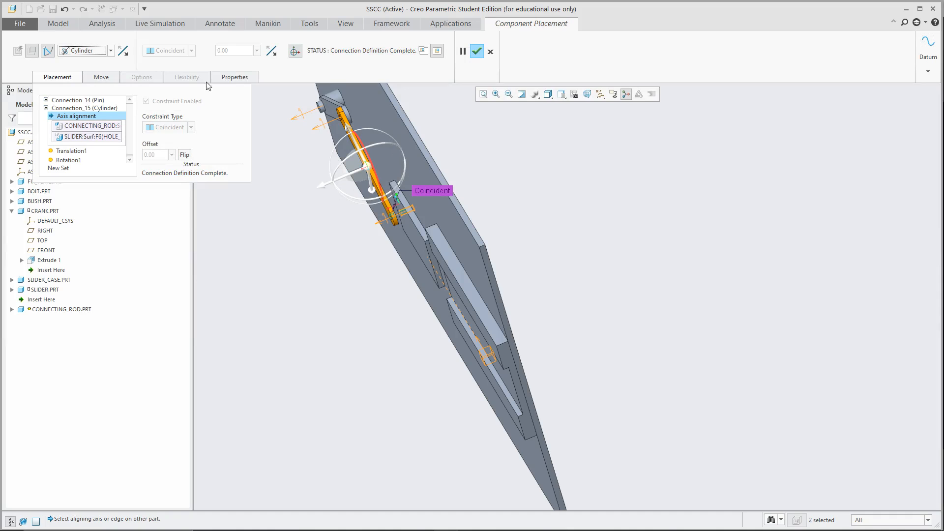
middle_click_drag(546, 216, 610, 147)
left_click(477, 51)
Step: Set the connecting rod's hole-to-hole length to 600
scroll(495, 272, "up", 5)
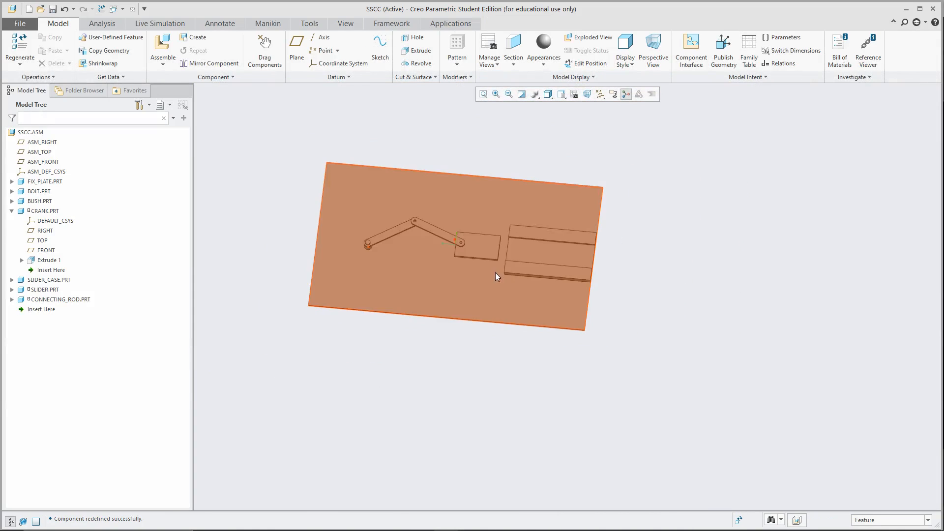
middle_click_drag(494, 237, 480, 257)
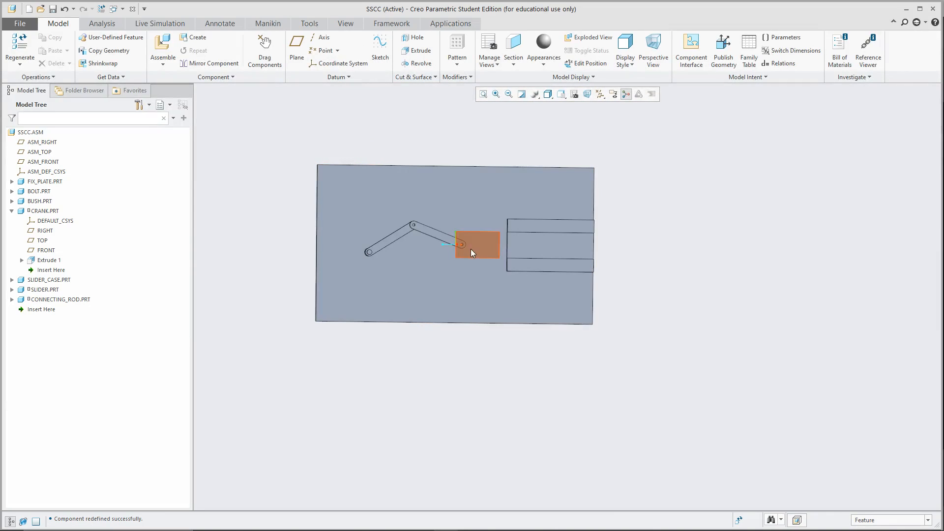
scroll(466, 250, "down", 2)
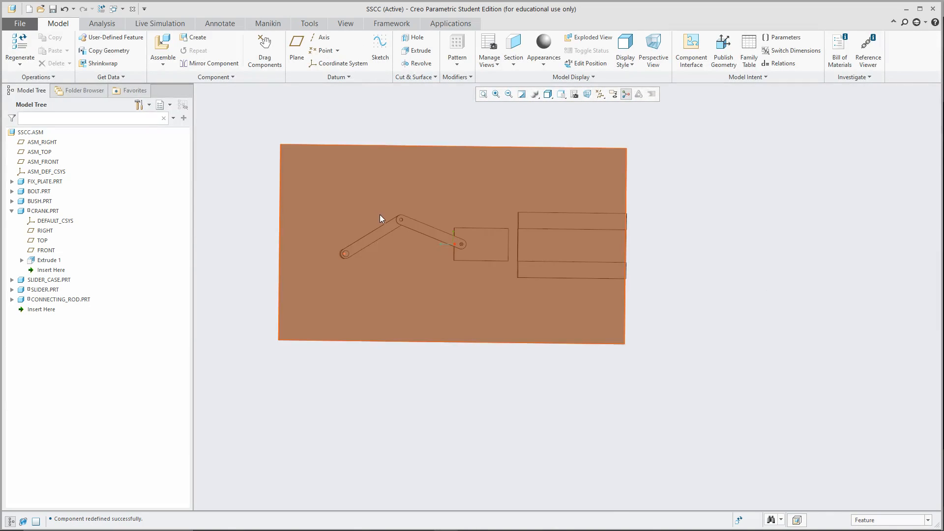
left_click(894, 521)
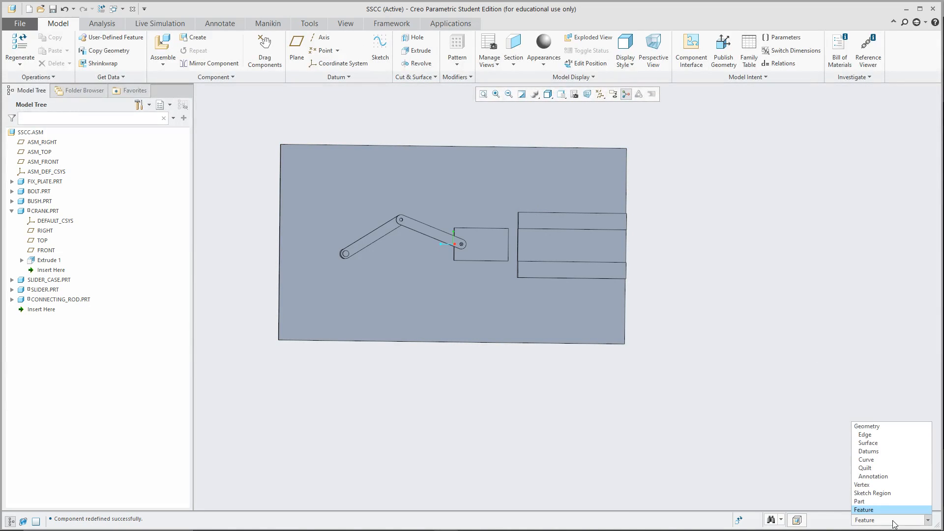
left_click(741, 331)
double_click(432, 234)
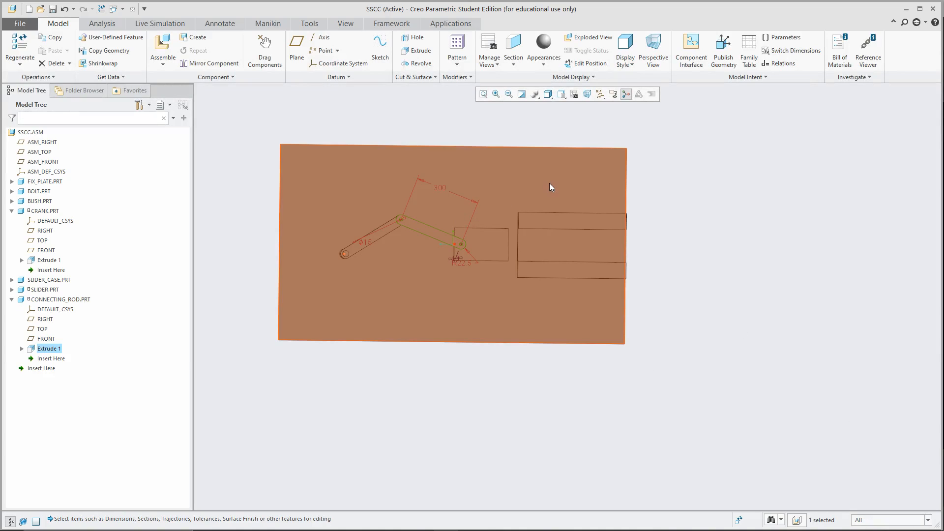
double_click(440, 189)
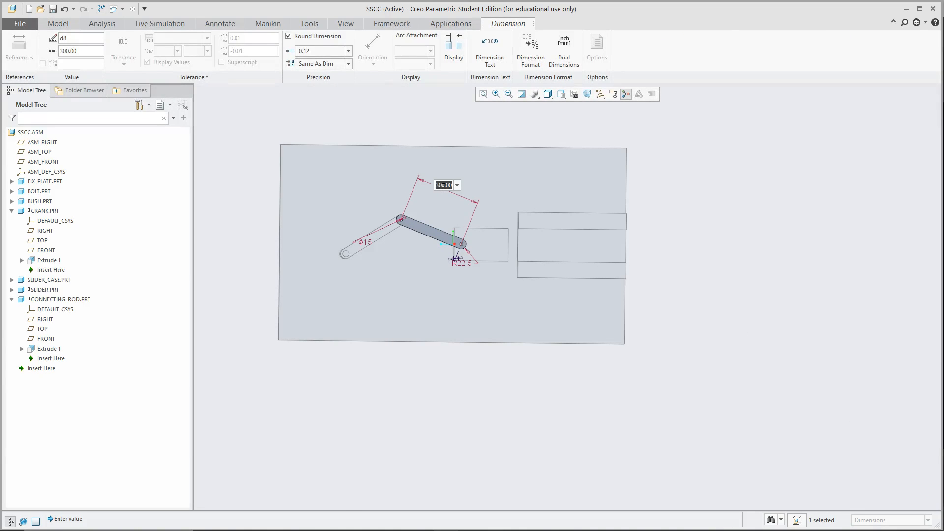
type("600")
key("Return")
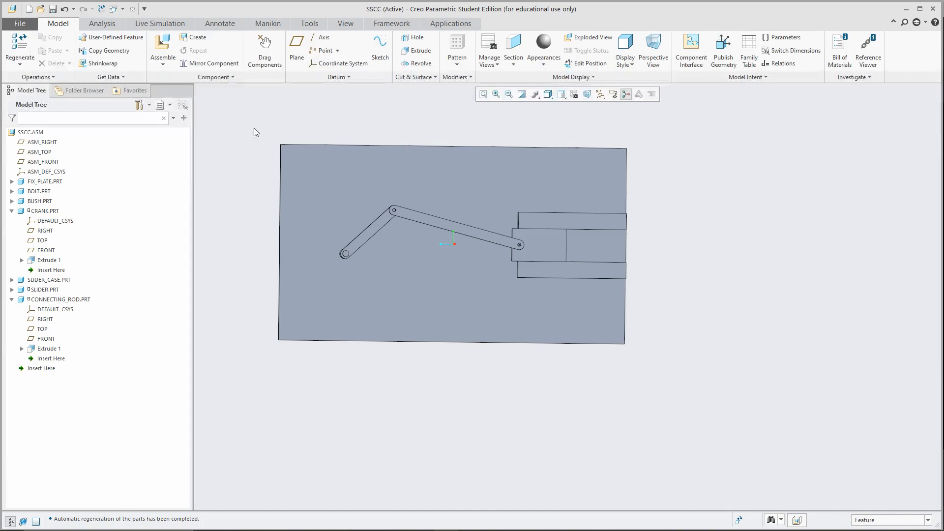
Step: Save the SSCC assembly, accepting the regeneration conflict
key("ctrl+s")
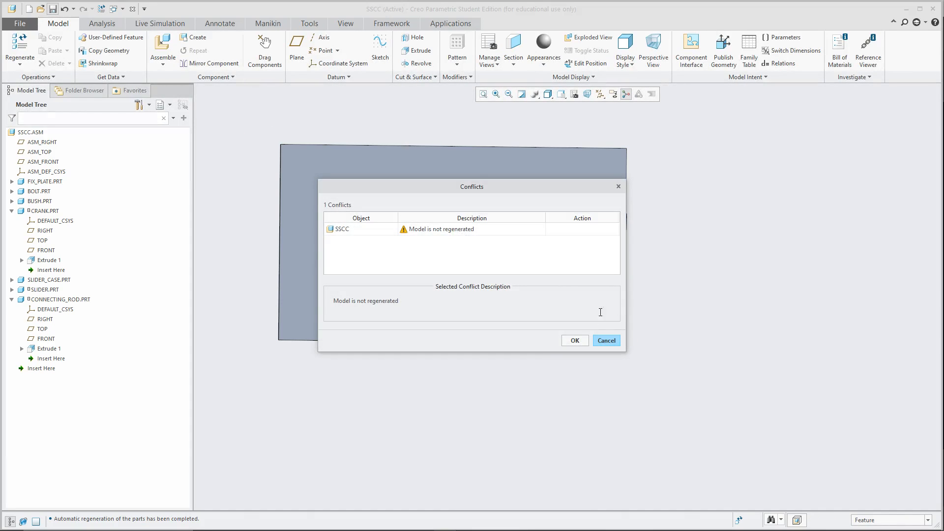
left_click(577, 340)
scroll(457, 236, "up", 2)
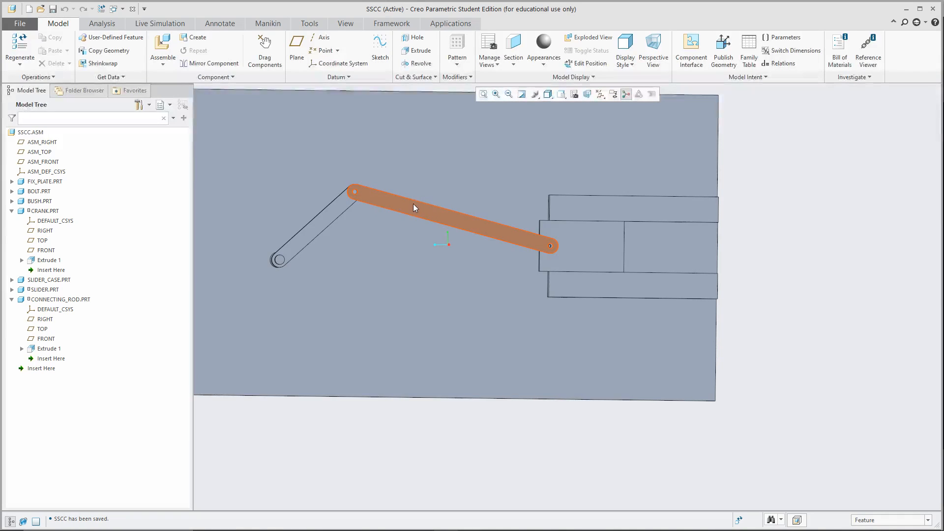
scroll(575, 172, "down", 2)
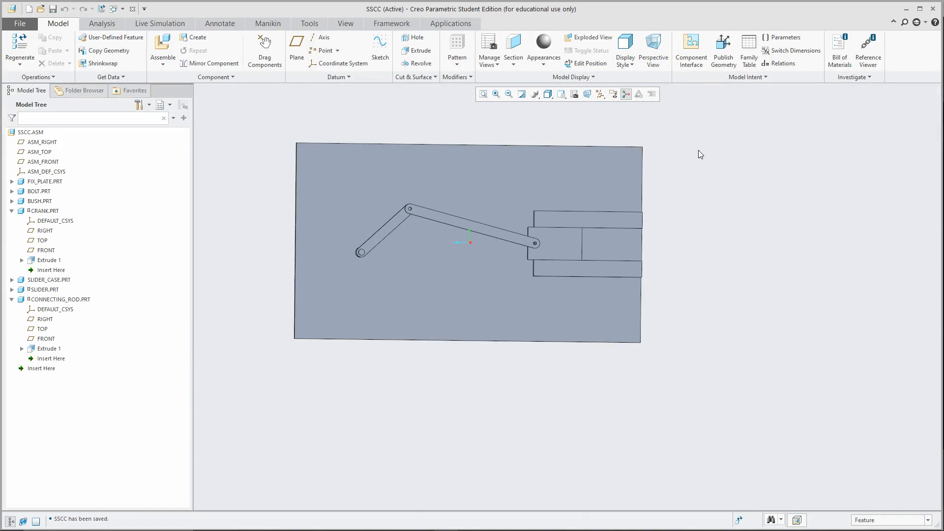
Step: Apply the light metallic appearance from My Appearances to the slider
mouse_move(700, 155)
middle_mouse_down()
mouse_move(765, 169)
mouse_move(730, 180)
mouse_move(582, 116)
mouse_move(544, 67)
middle_mouse_up()
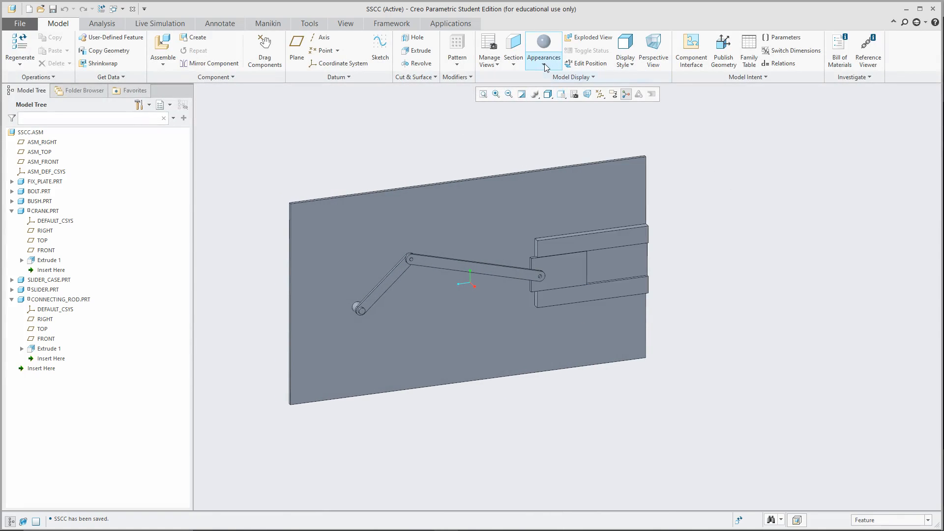
left_click(544, 66)
left_click(626, 121)
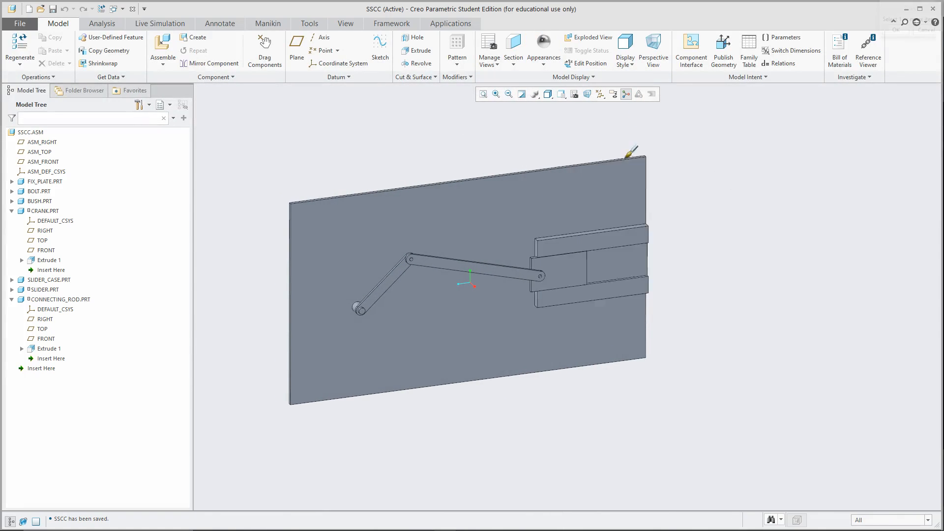
left_click(577, 260)
middle_click(732, 196)
Step: Apply the ptc-metallic-steel-light appearance to the fixed plate
left_click(544, 58)
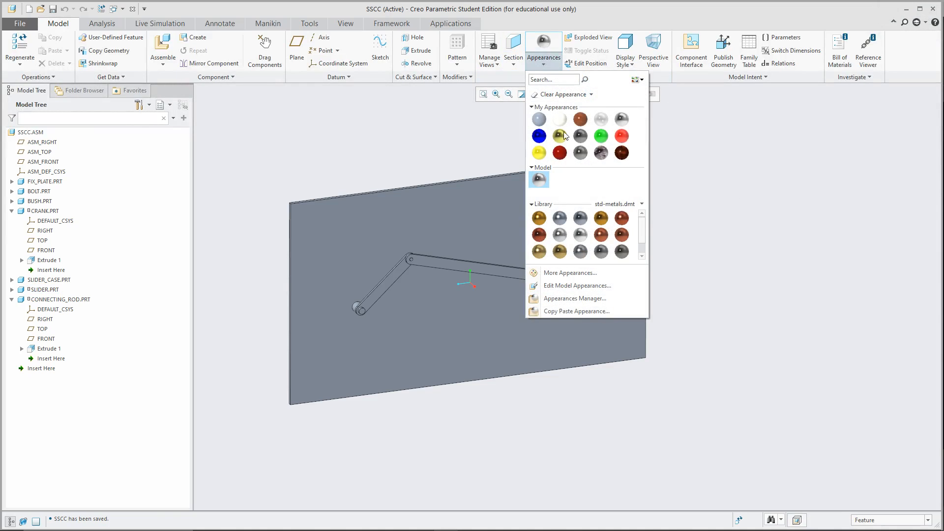
mouse_move(580, 154)
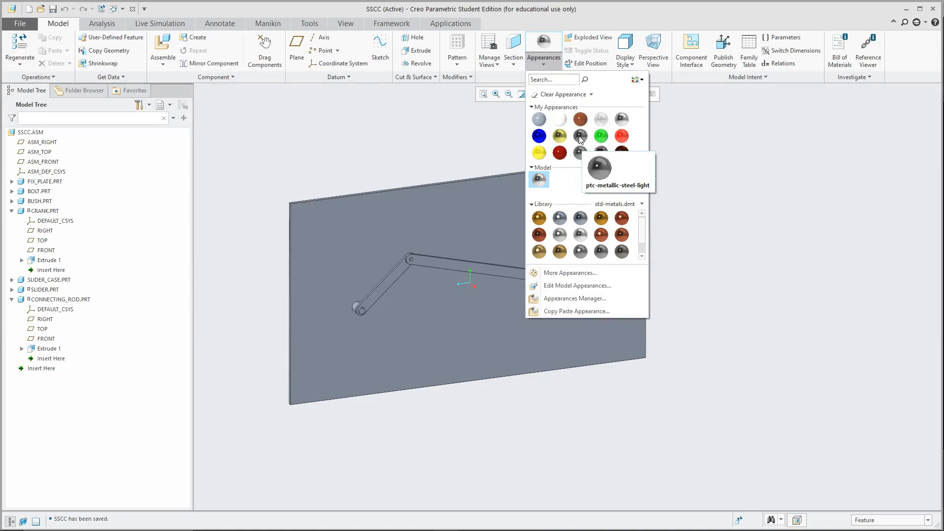
left_click(581, 137)
left_click(538, 204)
middle_click(700, 152)
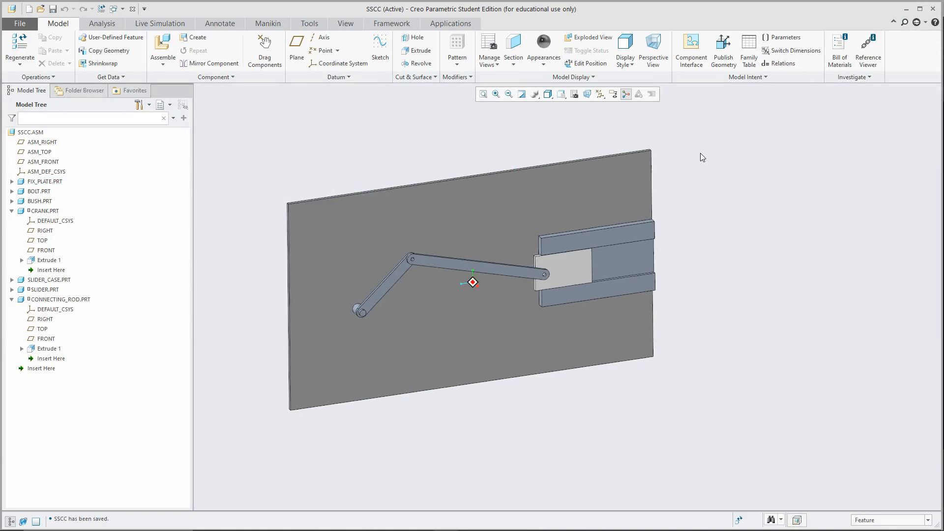
scroll(358, 314, "up", 4)
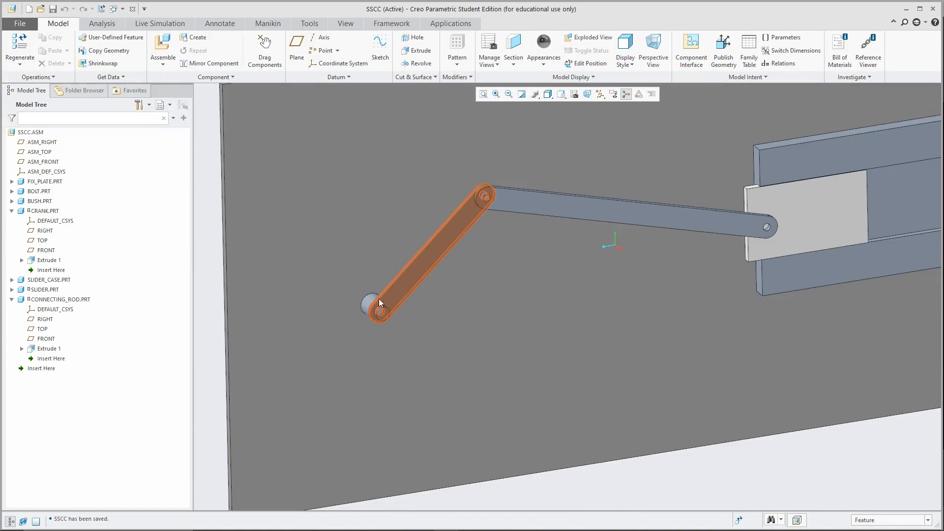
scroll(379, 301, "down", 3)
left_click(543, 49)
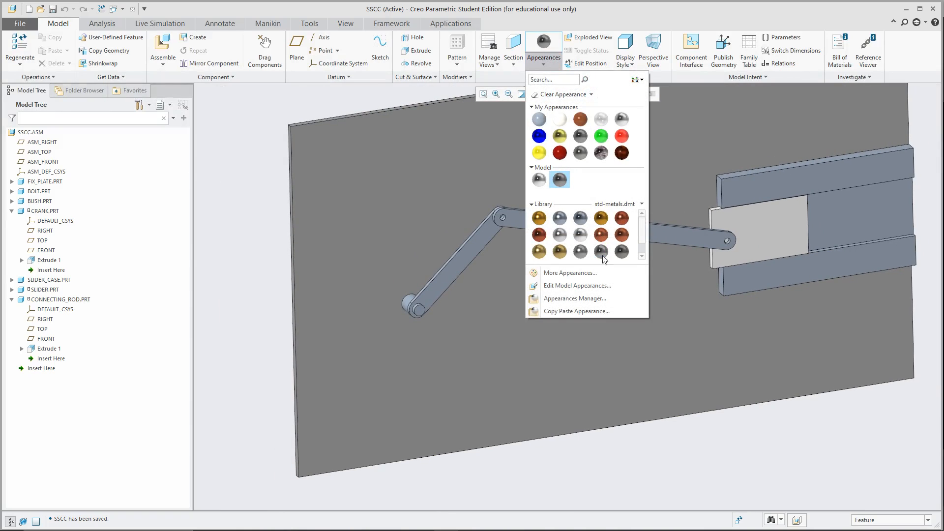
left_click(620, 255)
scroll(450, 306, "up", 3)
scroll(526, 230, "down", 3)
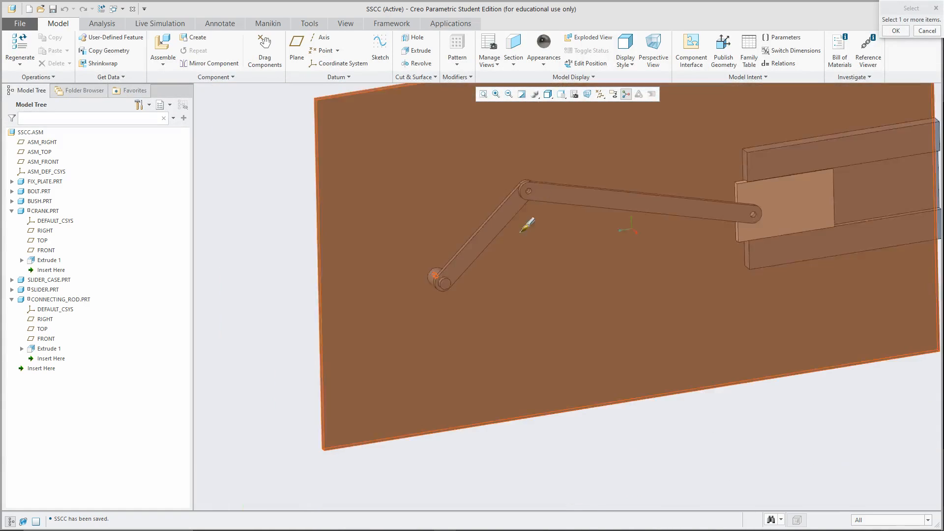
Step: Apply a grey metallic appearance from the std-metals.dmt library to the bolt at the crank's pivot
left_click(543, 62)
left_click(635, 203)
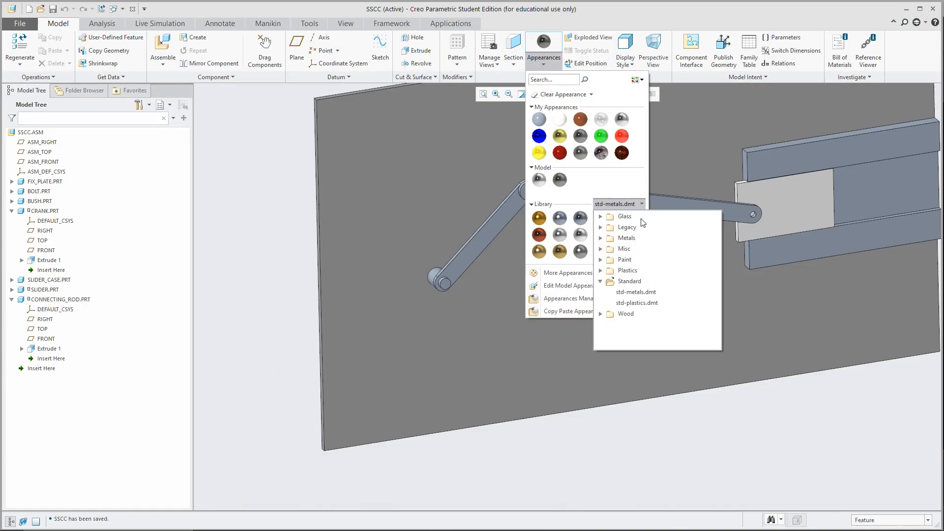
left_click(636, 292)
left_click(642, 255)
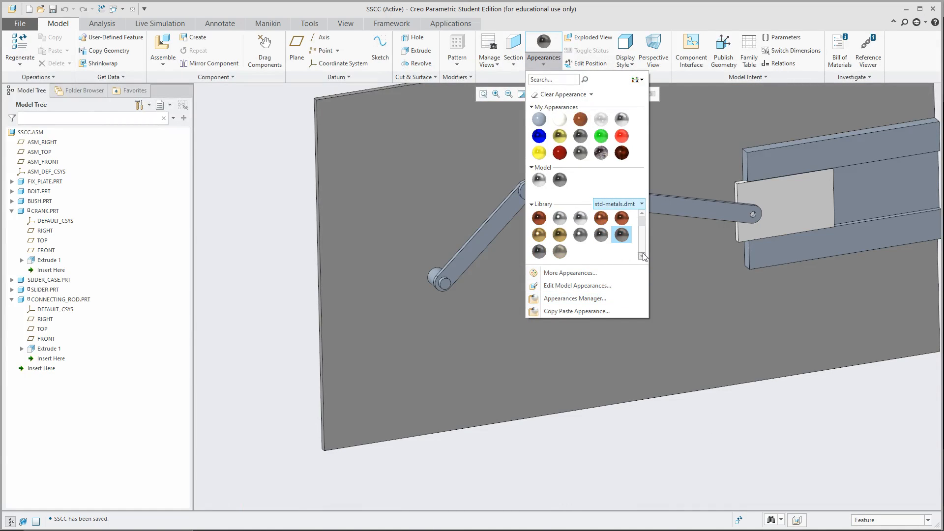
left_click(547, 253)
scroll(458, 275, "down", 5)
left_click(448, 279)
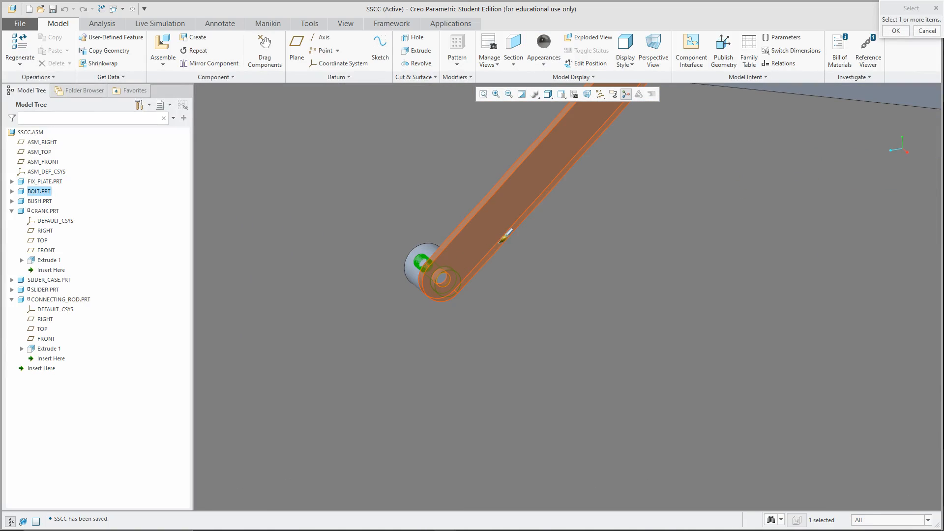
middle_click(446, 263)
Step: Apply the same grey metallic appearance to the bush behind the crank's pivot
left_click(543, 45)
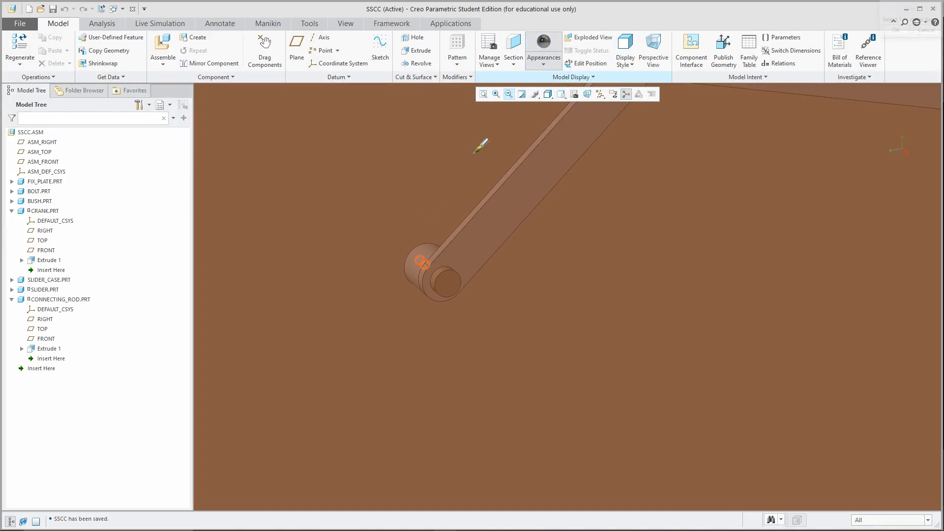
left_click(421, 256)
middle_click(494, 233)
left_click(493, 232)
scroll(492, 231, "up", 5)
middle_click_drag(492, 232, 491, 230)
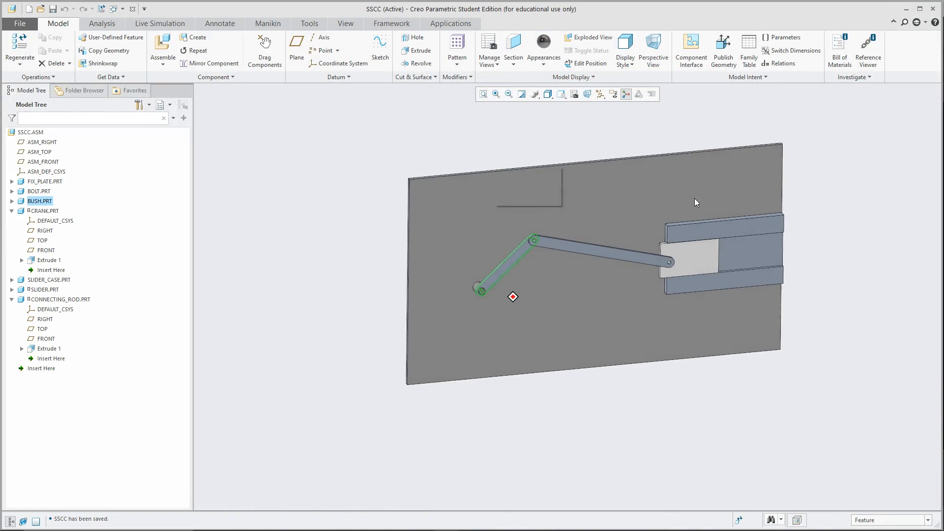
Step: Swing the crank around its pivot so that its joint with the connecting rod lies below the pivot
left_click(447, 133)
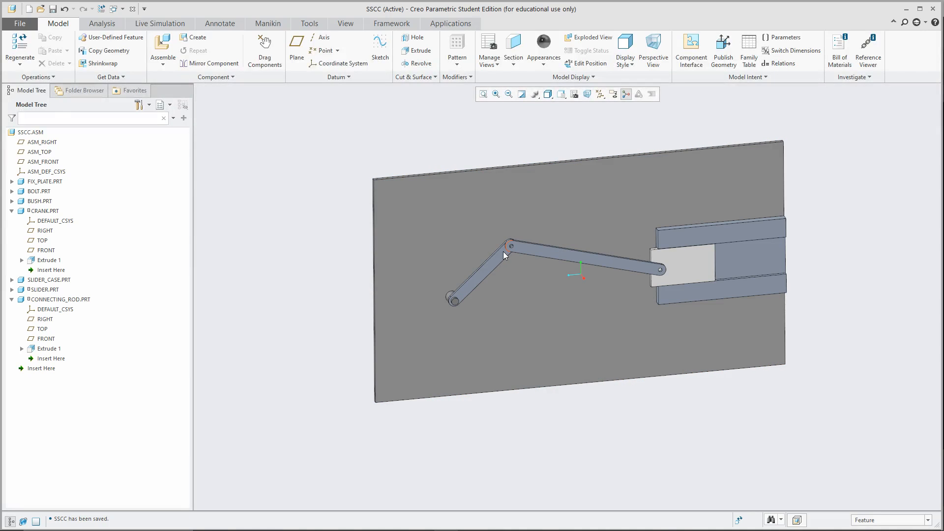
left_click_drag(503, 252, 467, 323)
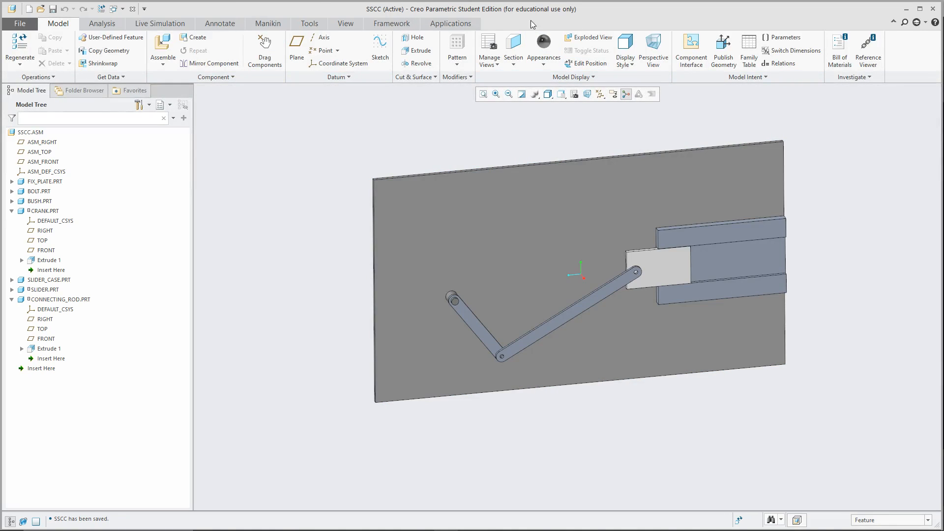
left_click(457, 22)
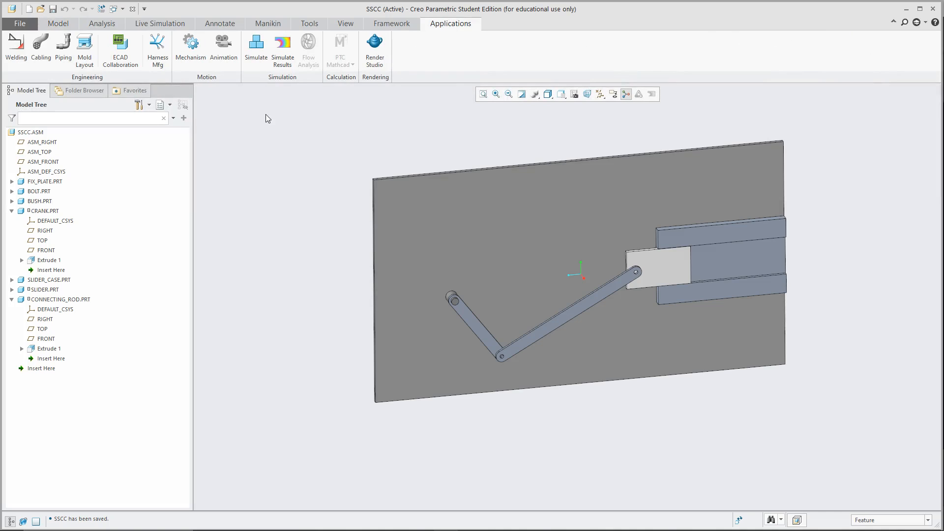
left_click(223, 49)
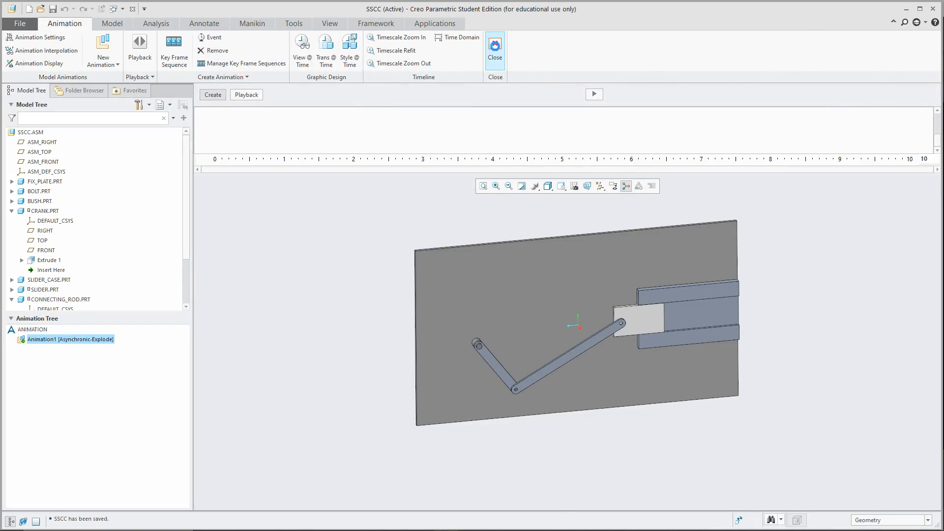
left_click(494, 49)
Step: Enter the Mechanism application and start a force motor on the crank's pivot joint
left_click(450, 24)
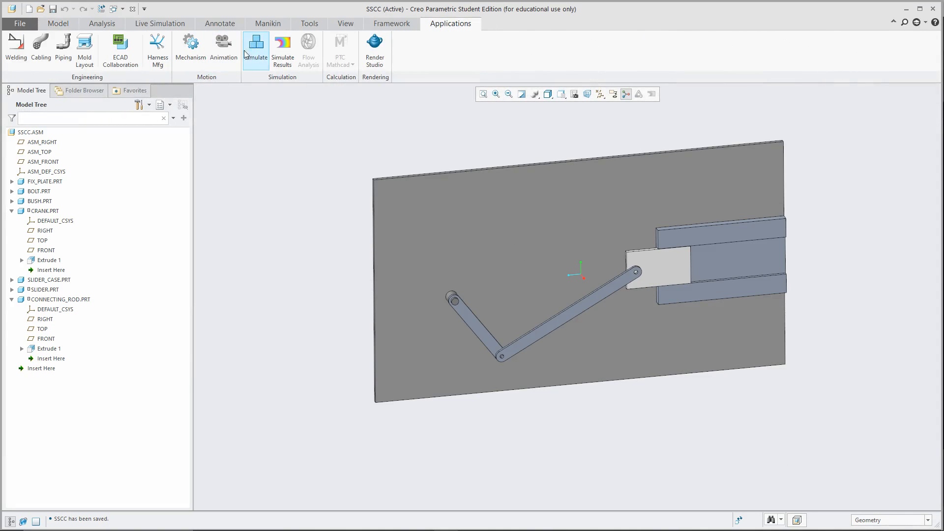
left_click(191, 46)
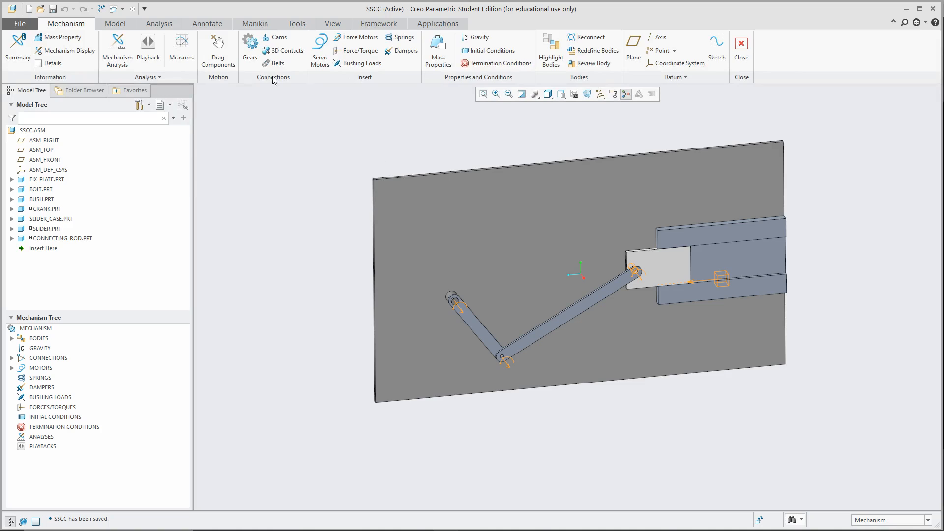
left_click(364, 39)
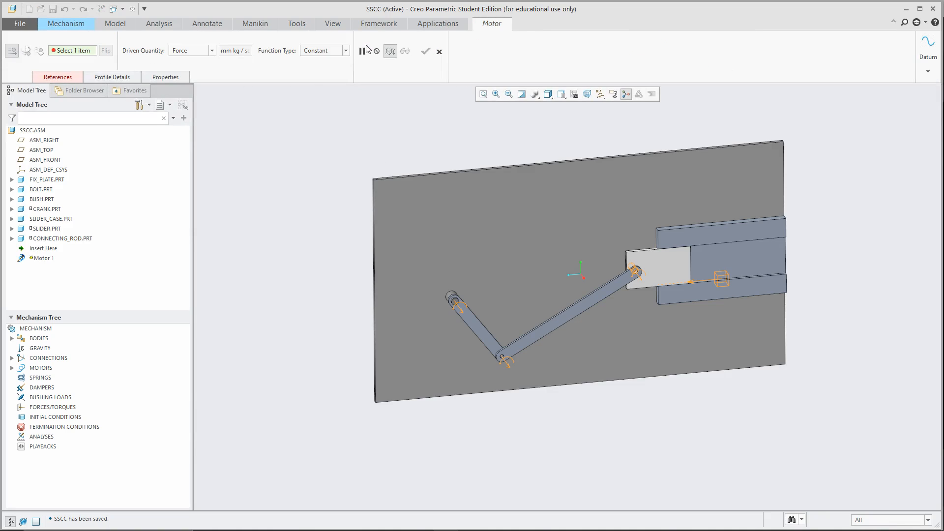
scroll(455, 310, "up", 5)
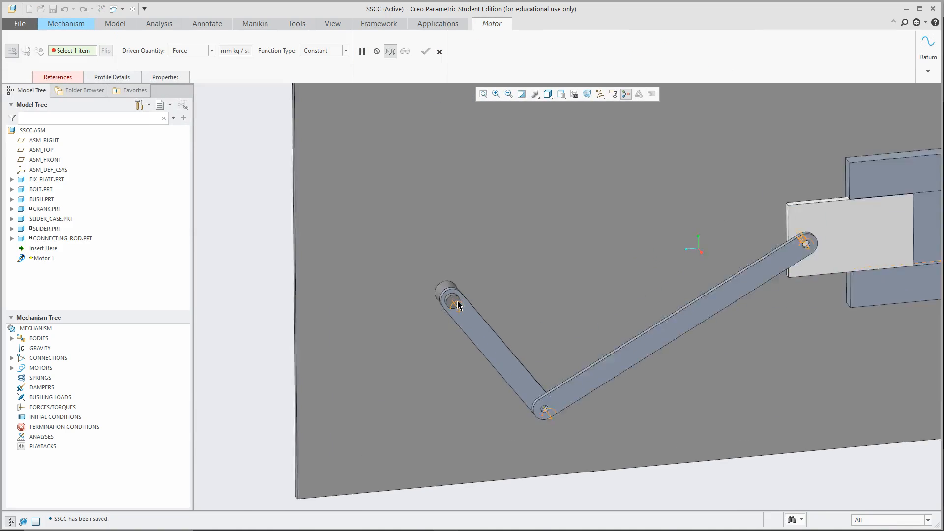
left_click(450, 305)
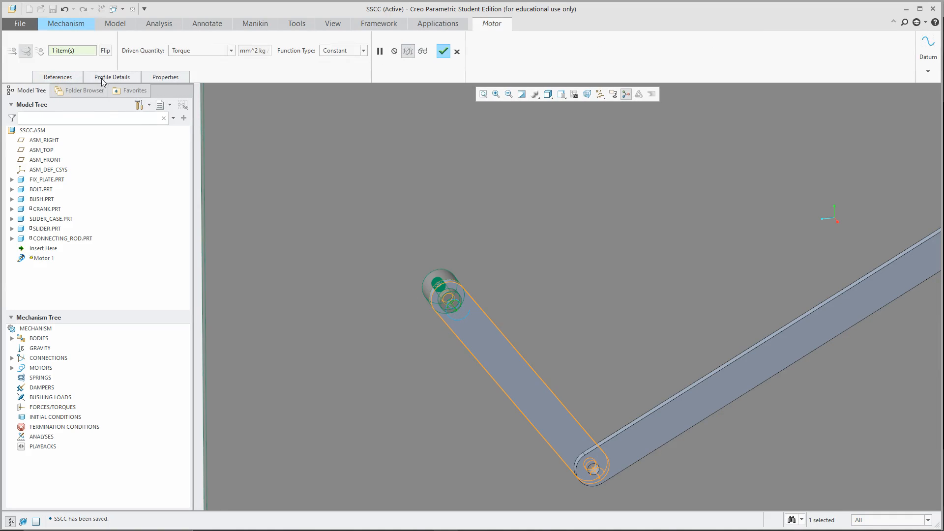
Step: Set the motor to drive Angular Velocity with a Constant function and coefficient A of 10 deg/sec
left_click(187, 50)
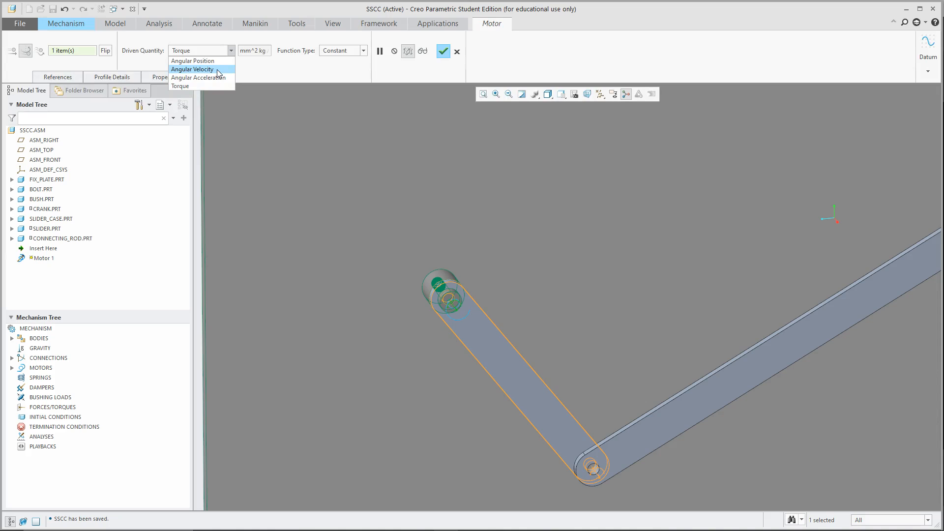
left_click(217, 69)
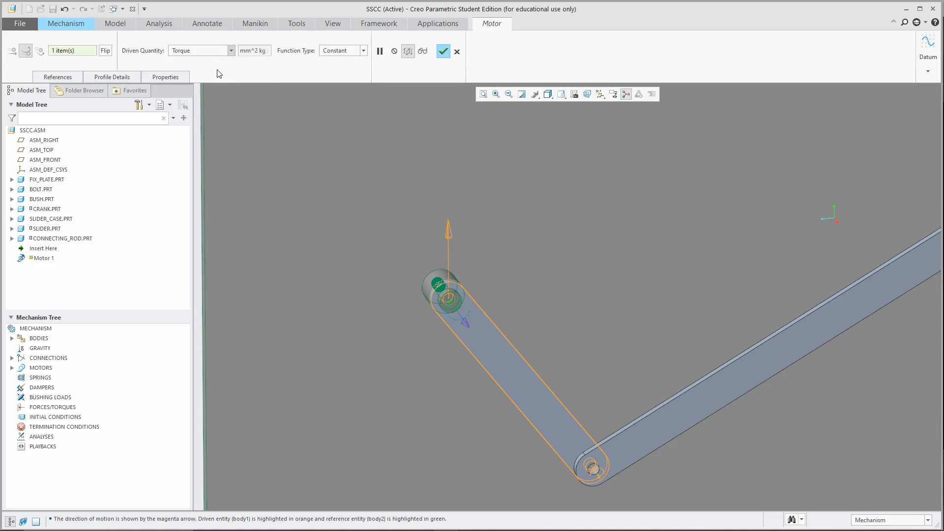
left_click(350, 51)
left_click(350, 55)
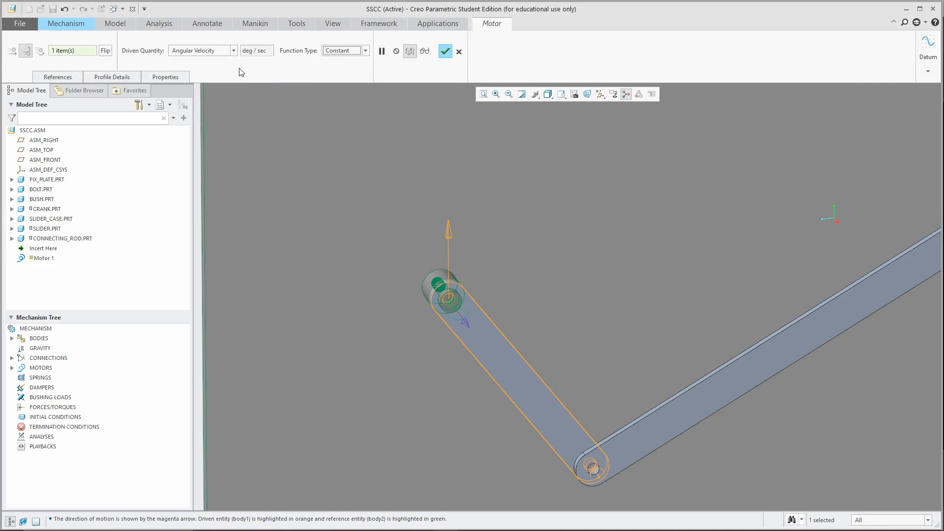
left_click(130, 78)
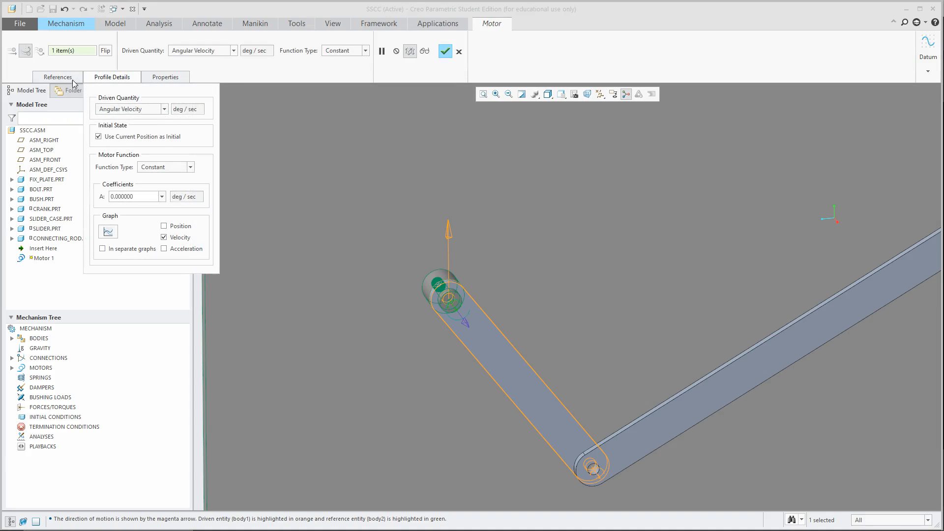
double_click(137, 198)
type("10")
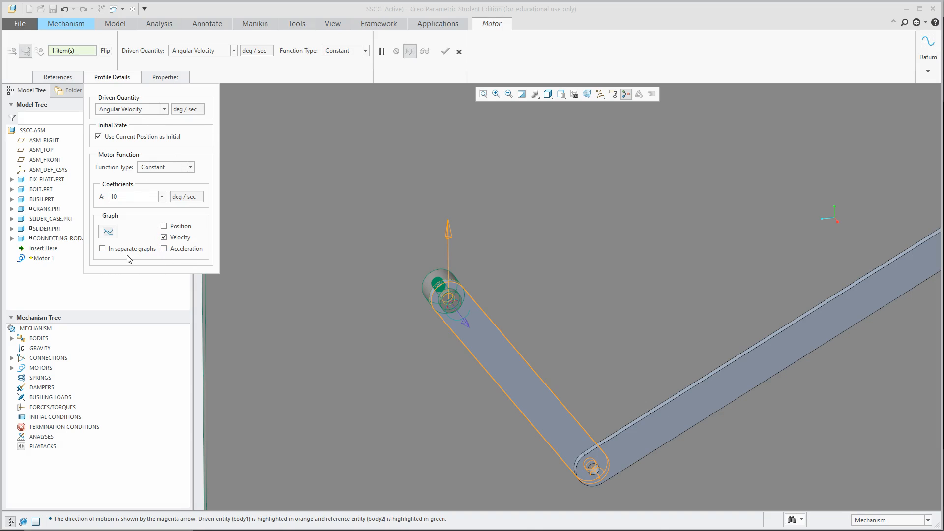
Step: Graph the motor's velocity profile, and graph it again with position and acceleration included
left_click(109, 233)
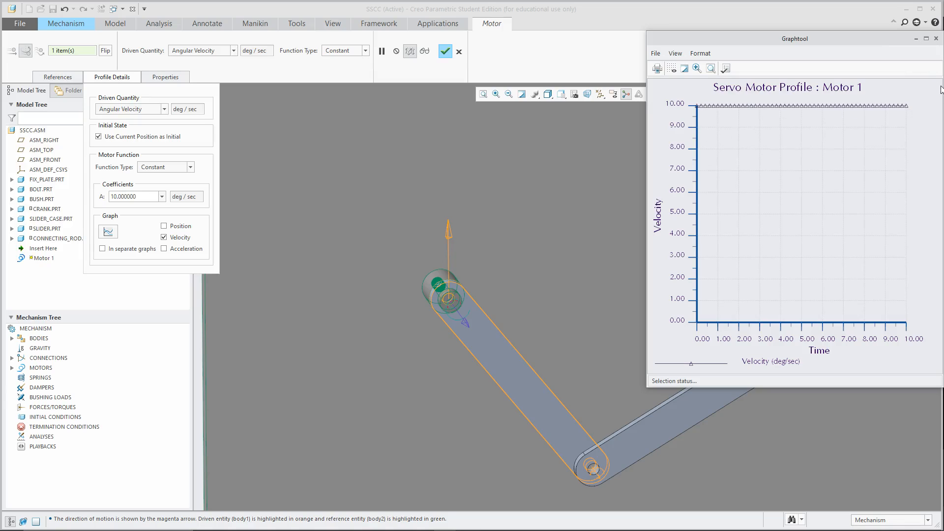
left_click(937, 39)
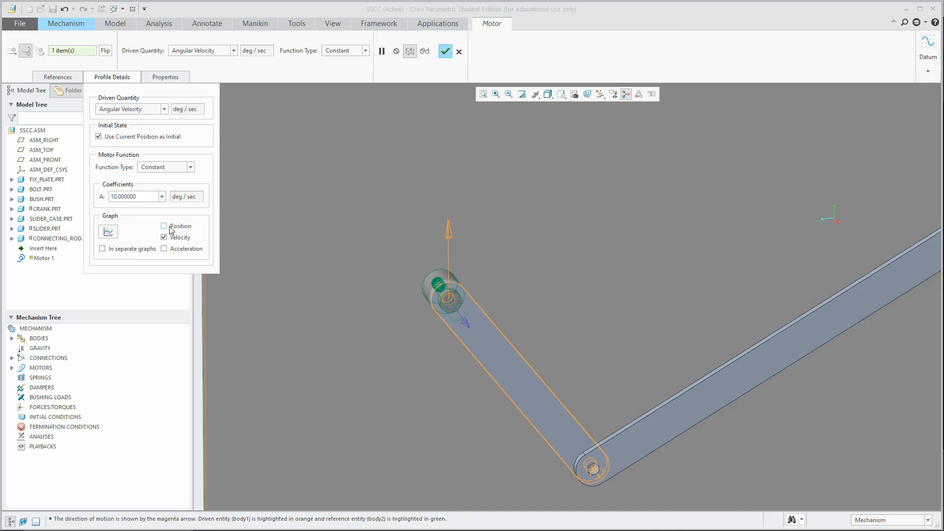
left_click(164, 225)
left_click(164, 248)
left_click(109, 231)
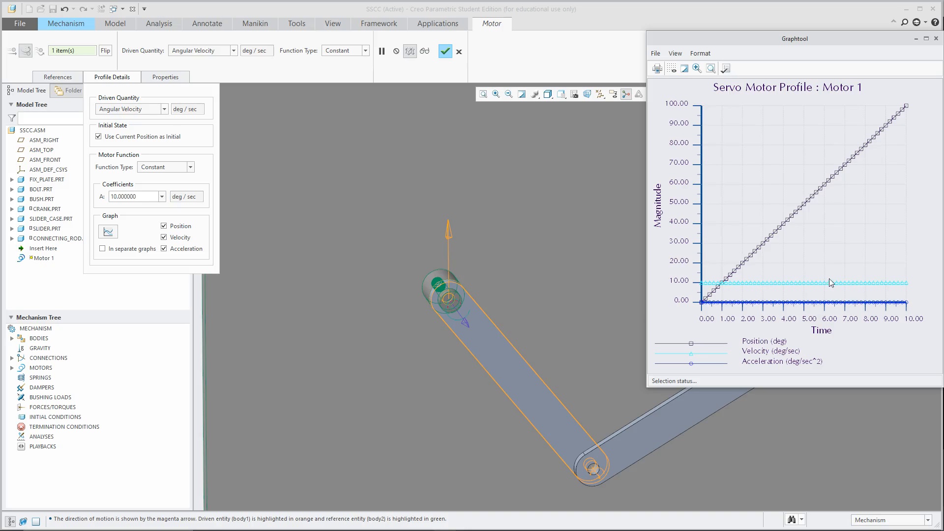
left_click(936, 38)
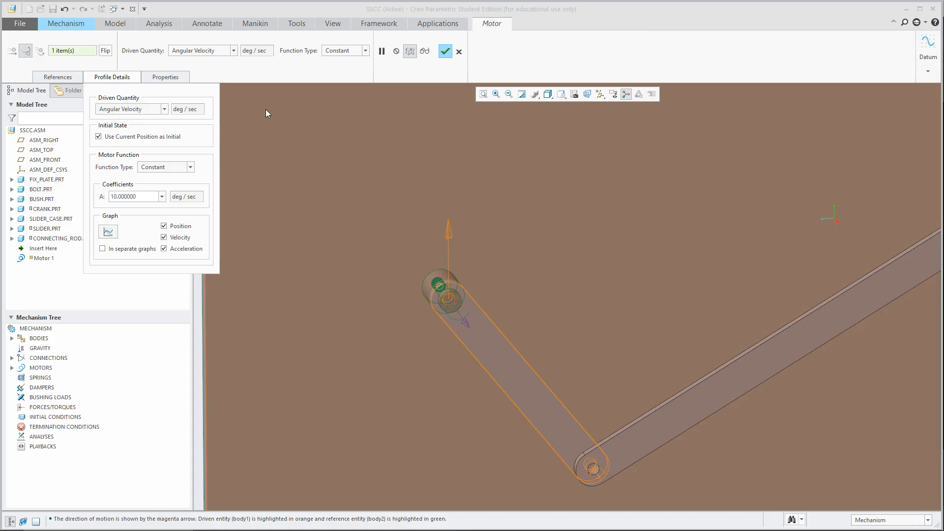
Step: Check the motor's properties, references and profile details, and create the motor
scroll(438, 283, "up", 5)
middle_click_drag(426, 318, 436, 301)
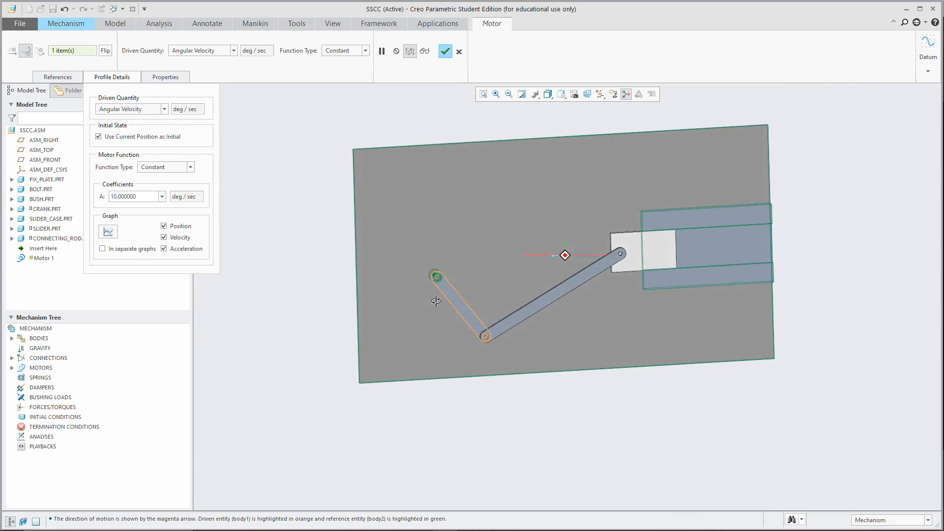
left_click(165, 77)
left_click(116, 78)
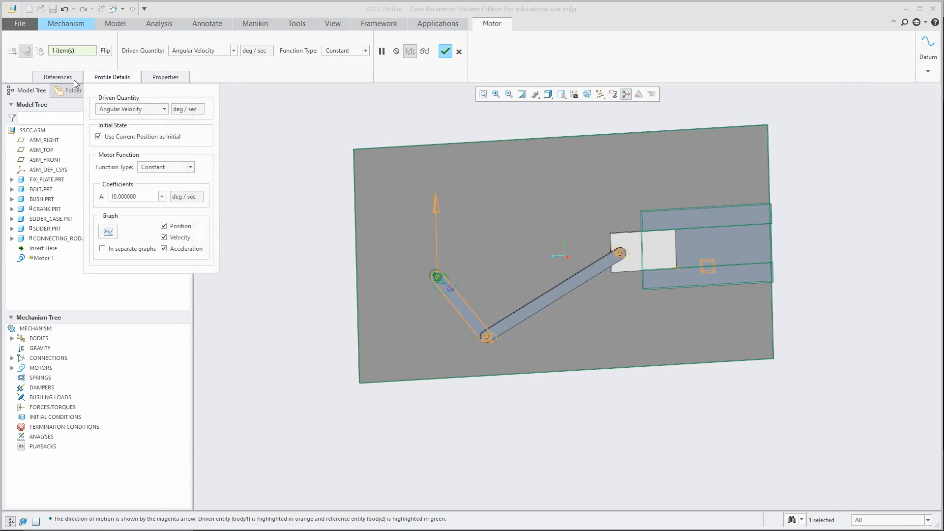
left_click(74, 79)
left_click(118, 77)
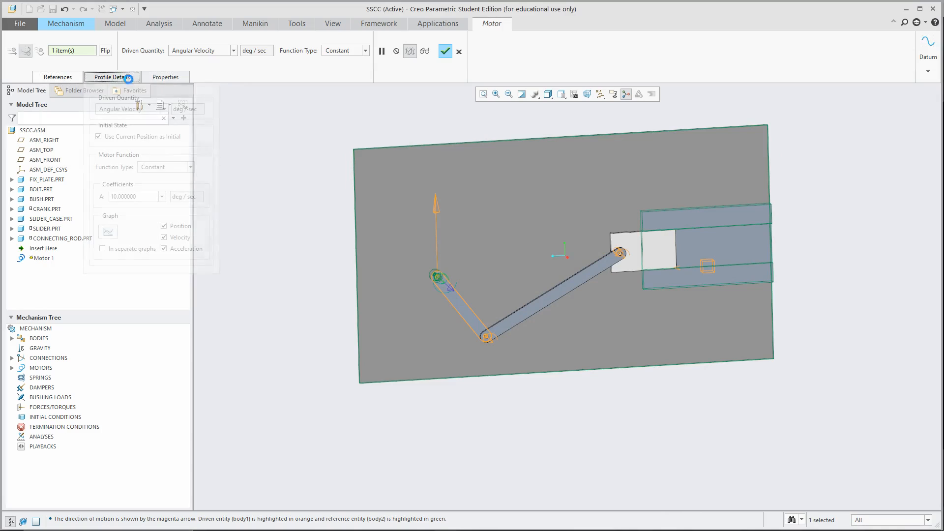
left_click(445, 52)
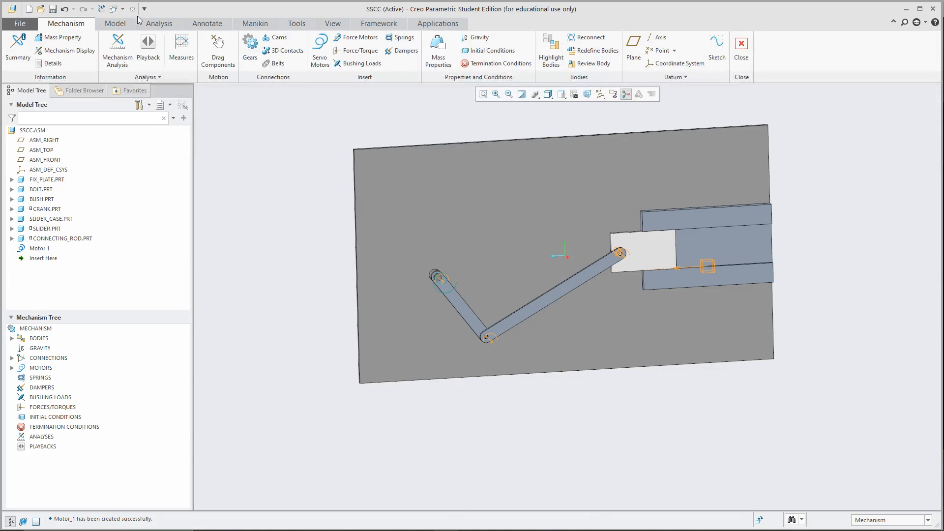
Step: Define a Position analysis, run it, rerun it with an end time of 100 overwriting the result set, and accept it
left_click(117, 49)
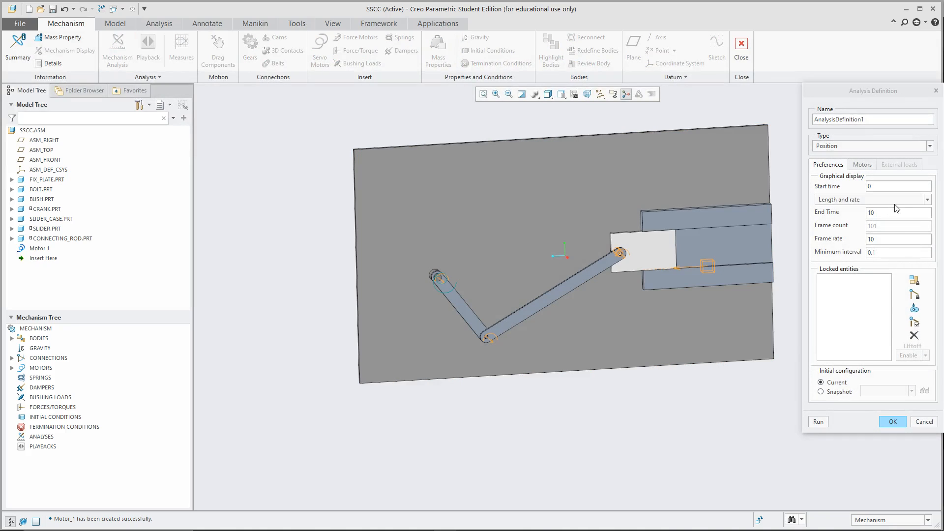
left_click(818, 422)
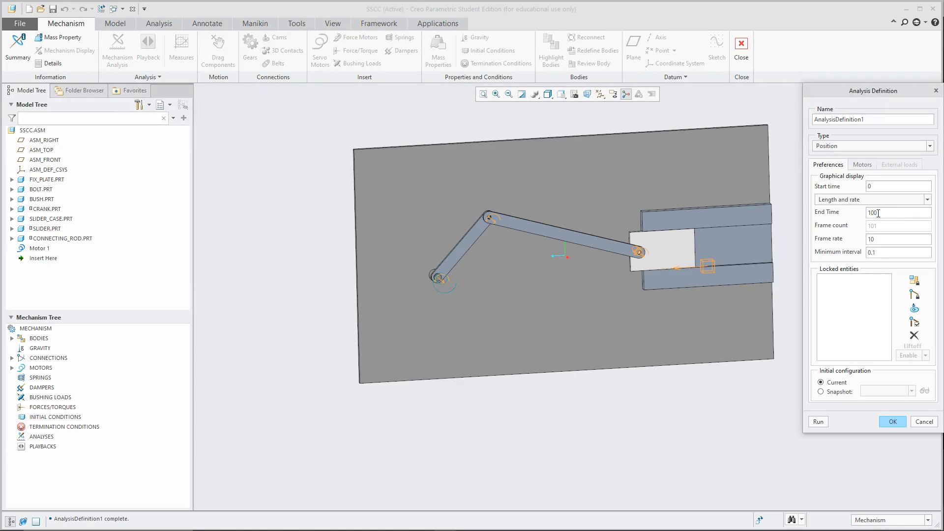
left_click(812, 424)
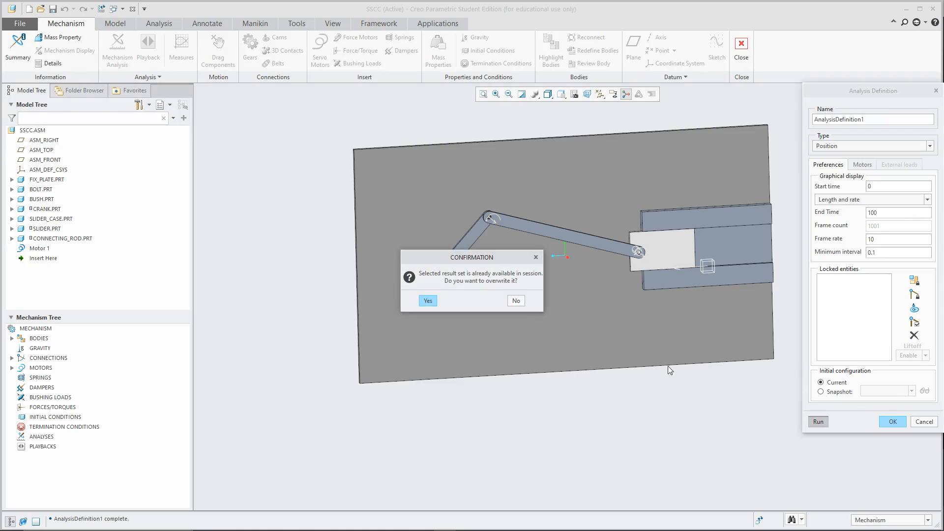
left_click(427, 301)
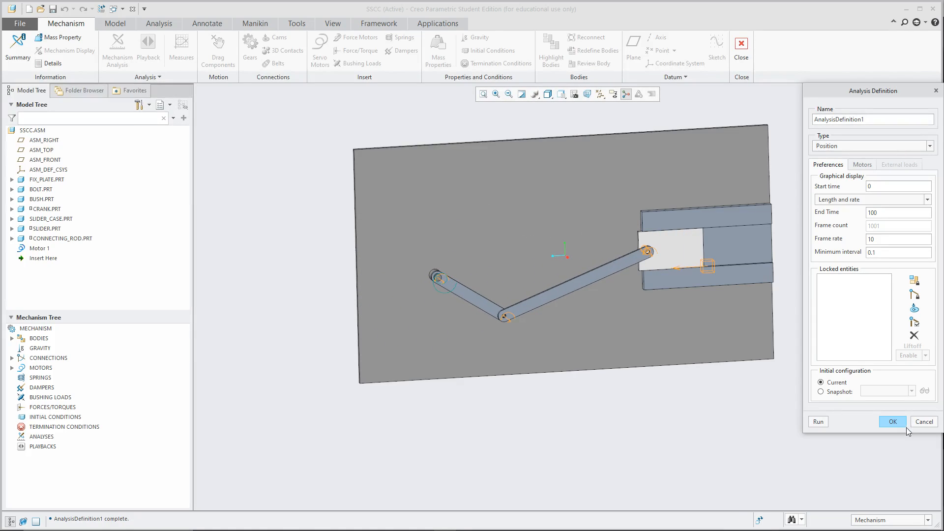
left_click(894, 423)
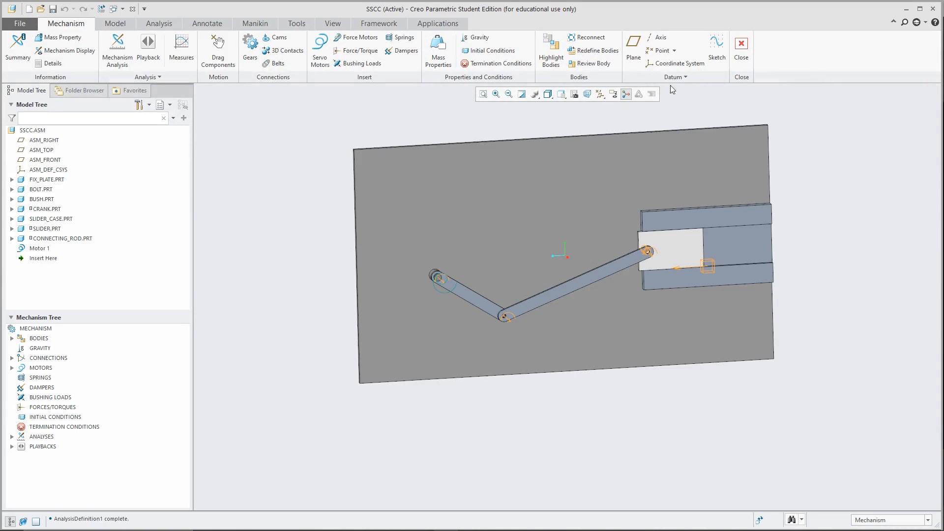
Step: Set the playback's collision detection to Global with a sound warning upon collision
left_click(150, 47)
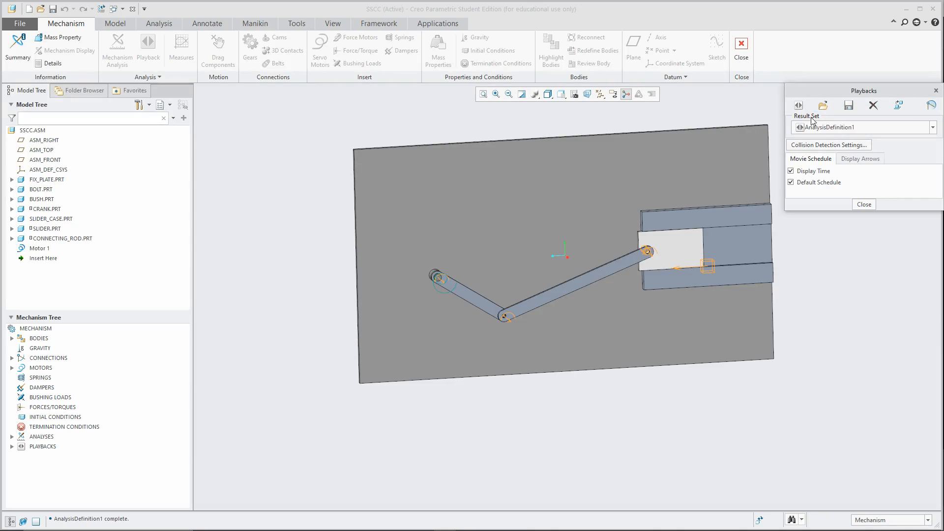
left_click(936, 91)
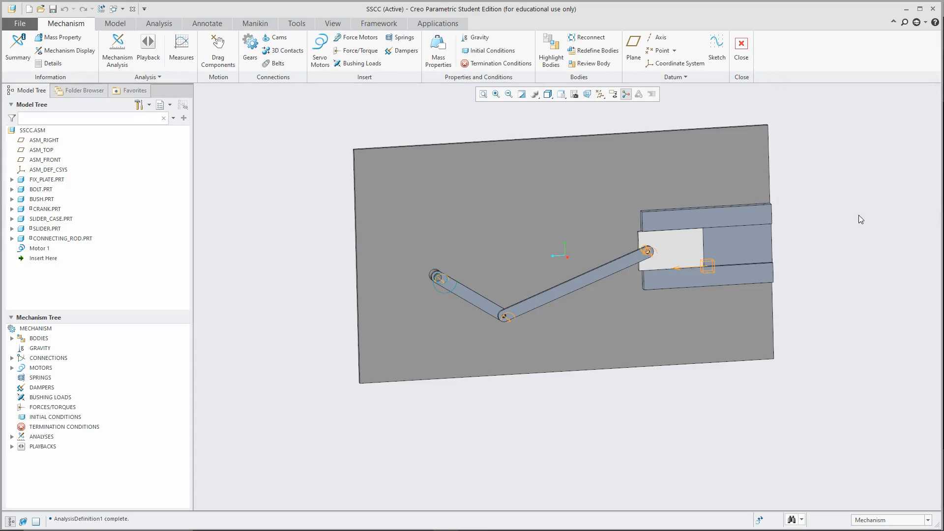
left_click(148, 50)
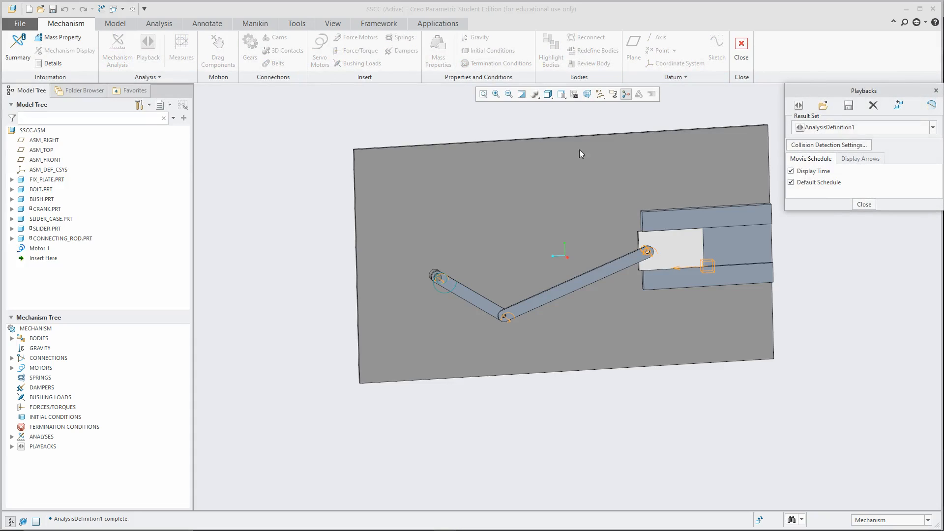
left_click(840, 145)
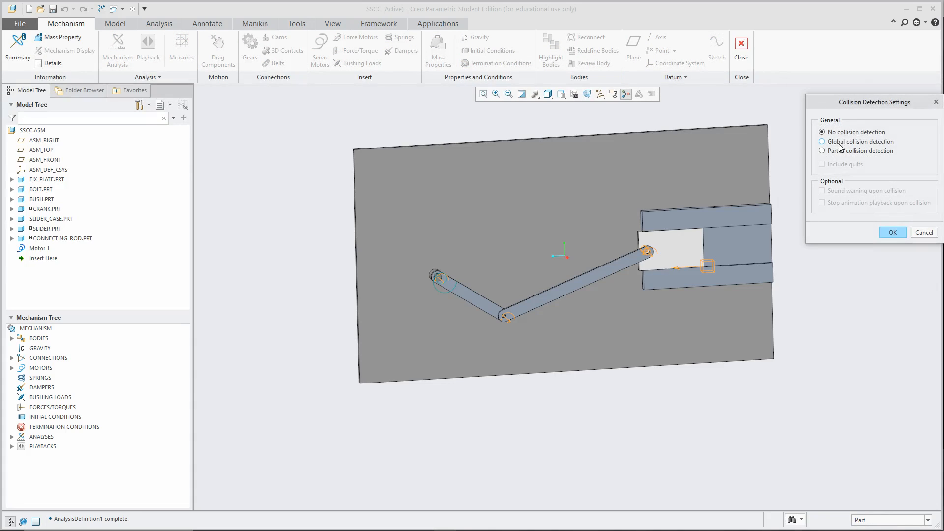
left_click(839, 142)
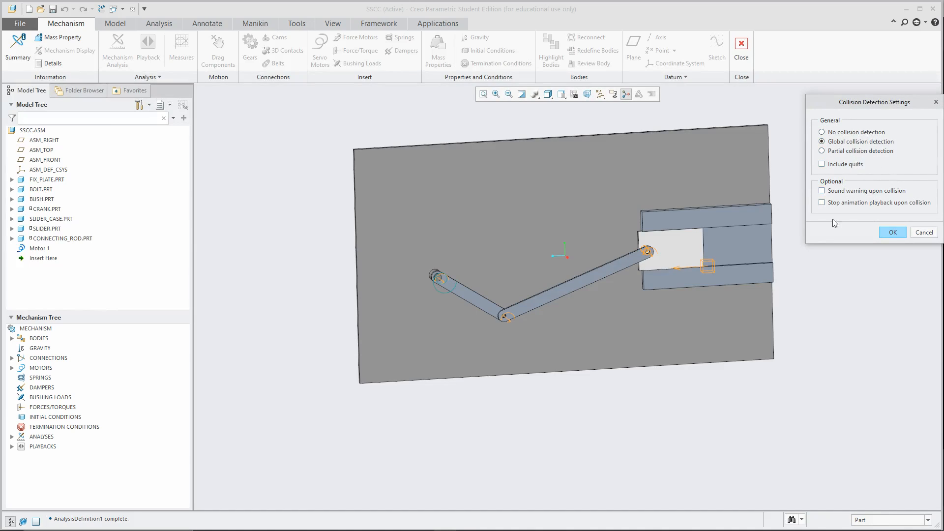
left_click(822, 191)
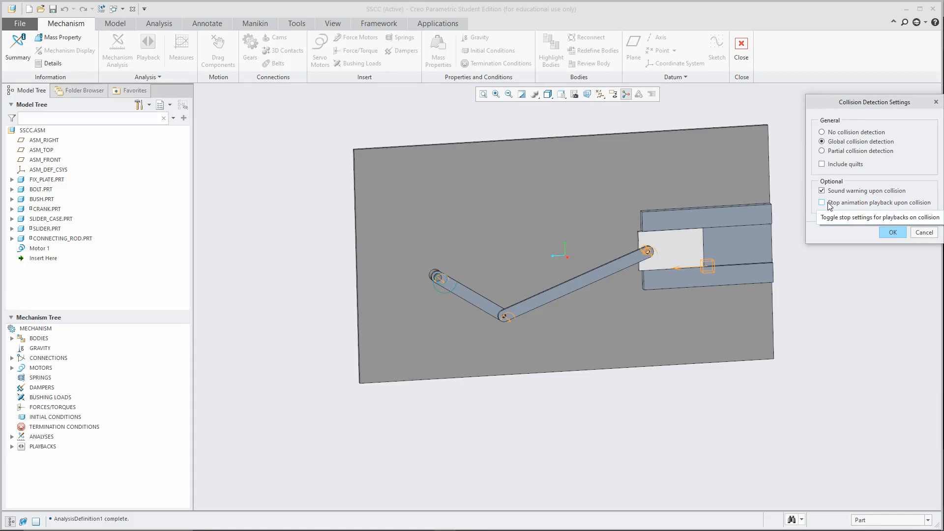
left_click(901, 234)
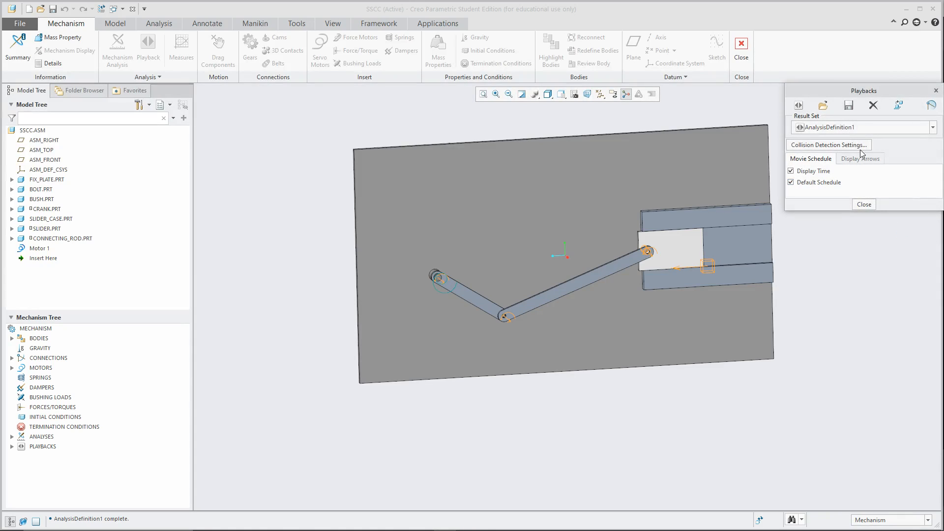
left_click(866, 204)
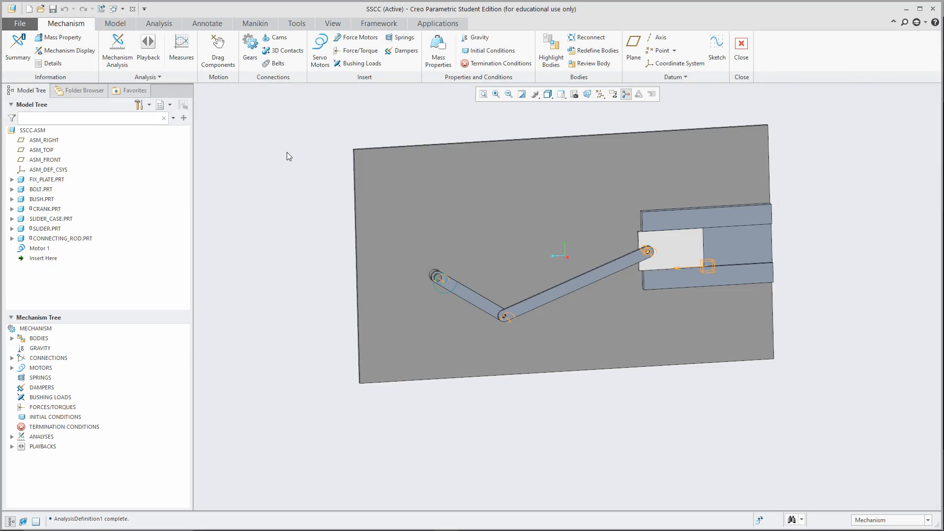
Step: Define a second Position analysis, run it, rerun it with an end time of 100 overwriting the result set, and accept it
left_click(117, 47)
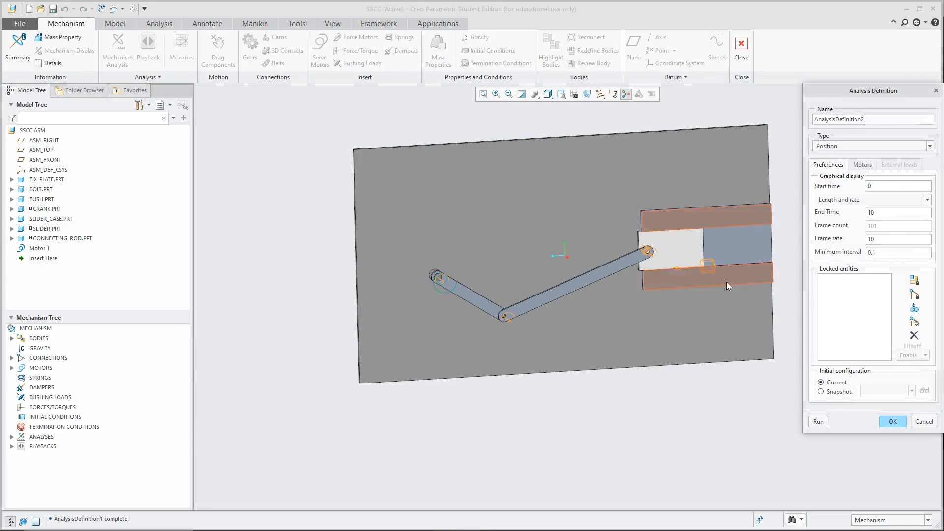
left_click(819, 421)
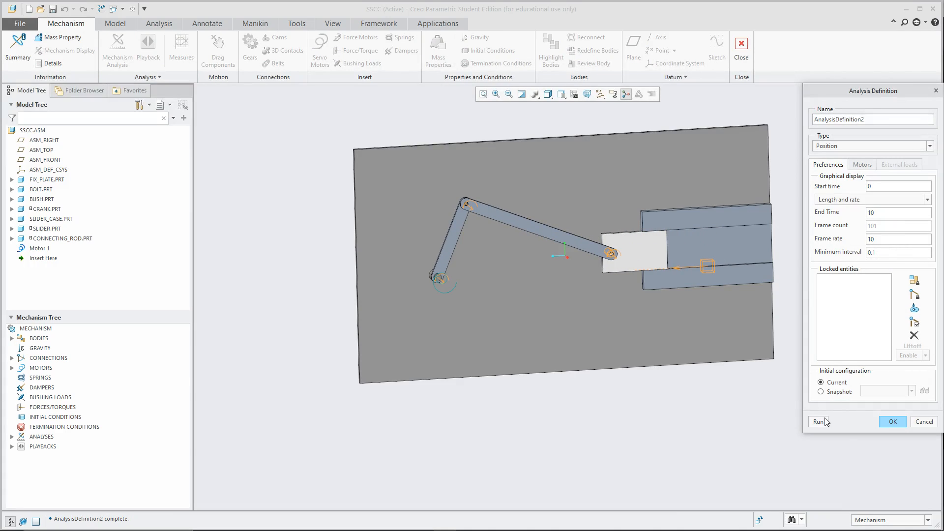
left_click(825, 420)
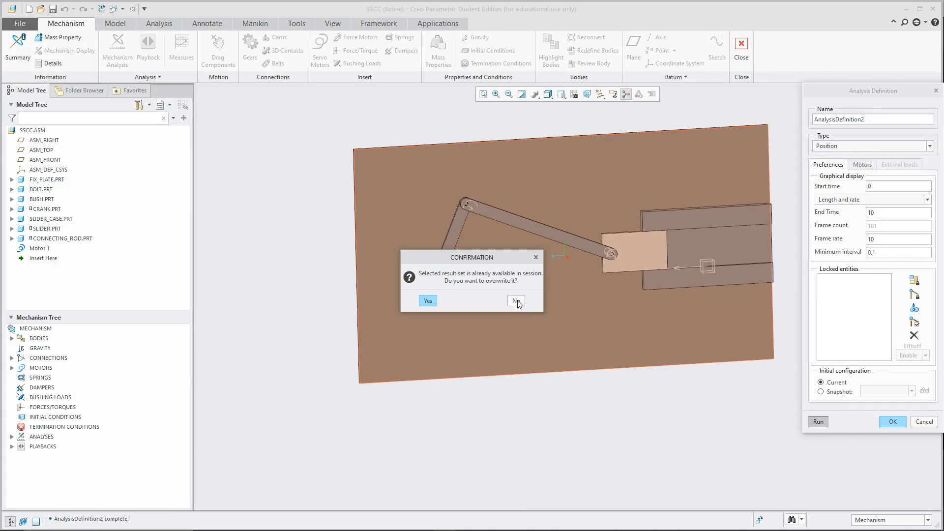
left_click(516, 301)
double_click(880, 213)
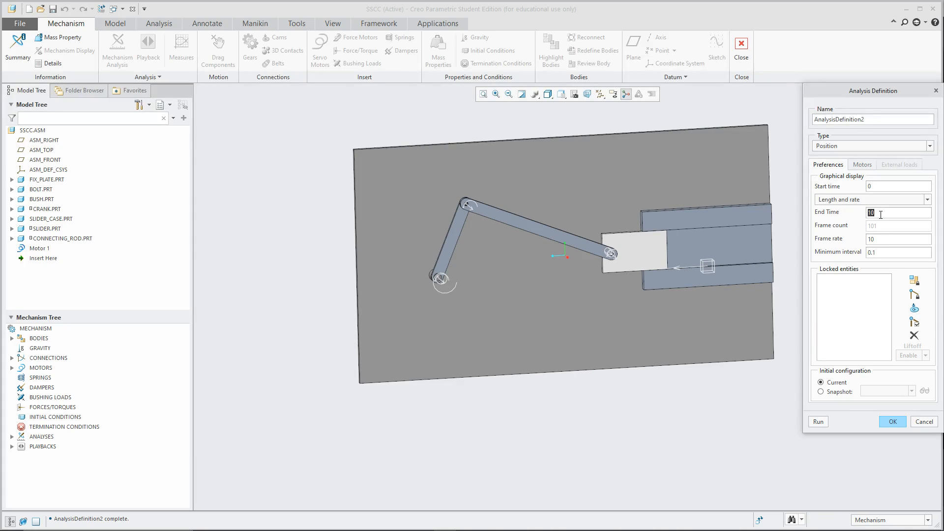
type("100")
left_click(819, 422)
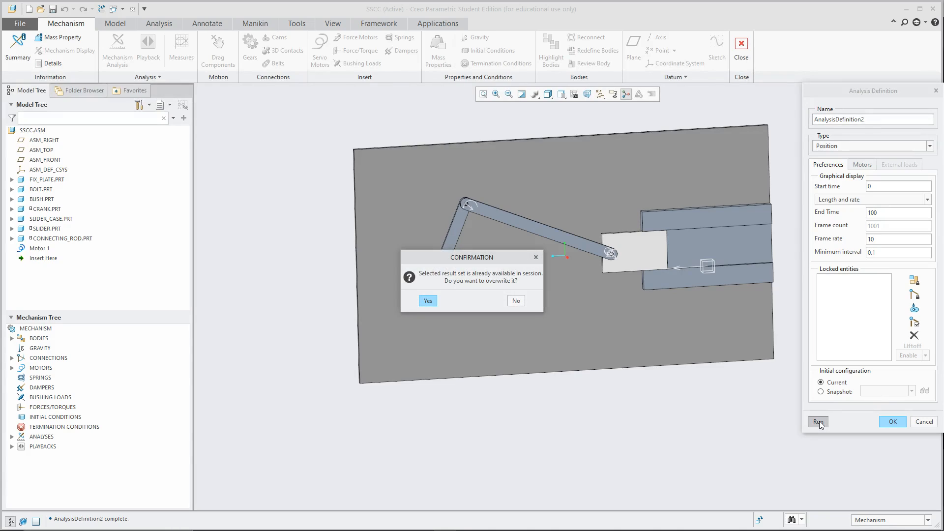
left_click(428, 301)
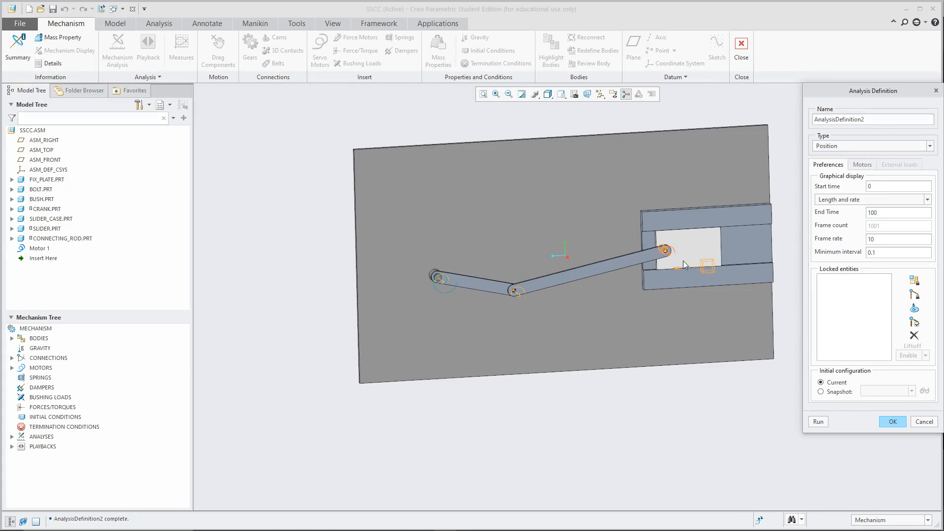
left_click(891, 422)
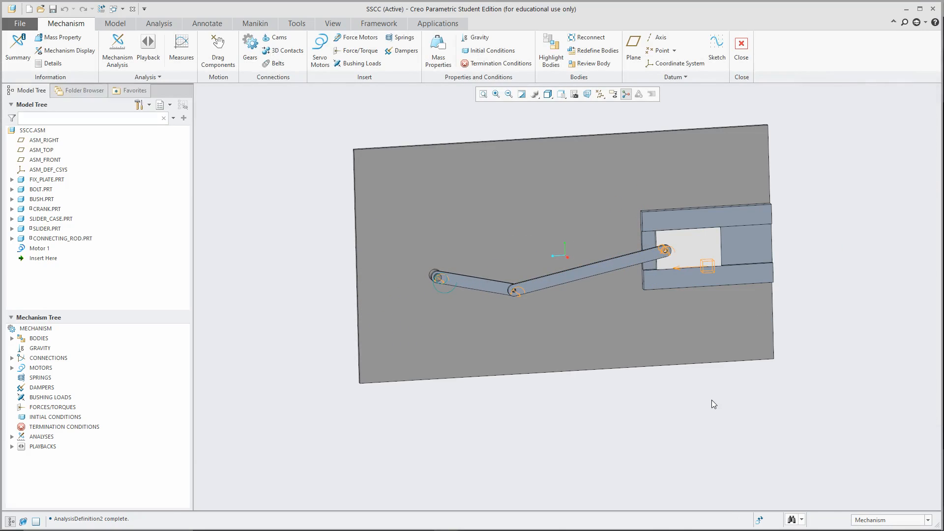
Step: Play back the AnalysisDefinition2 results and raise the animation speed to its maximum
left_click(11, 446)
left_click(59, 466)
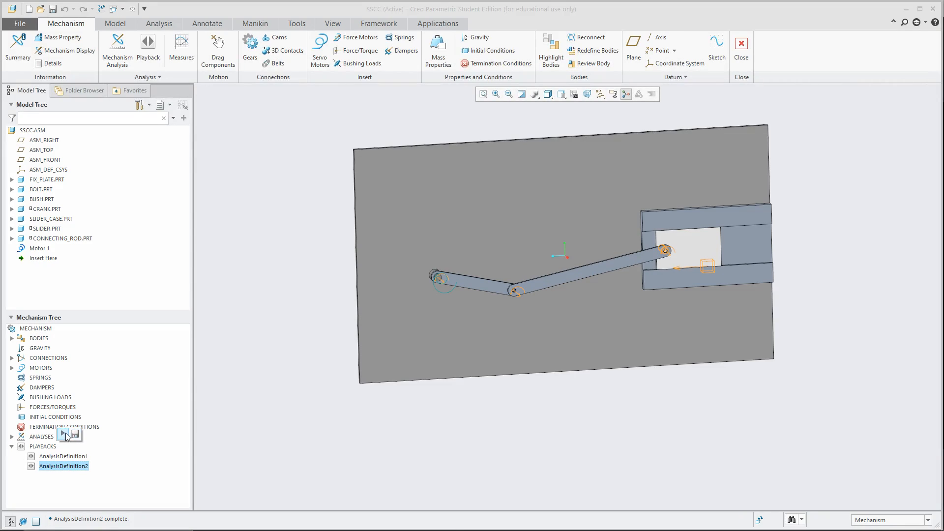
left_click(63, 434)
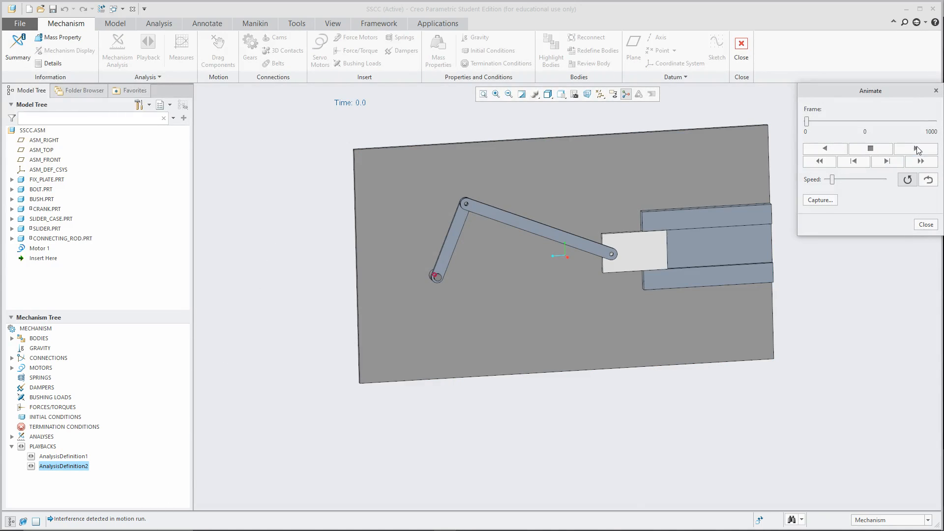
left_click(916, 149)
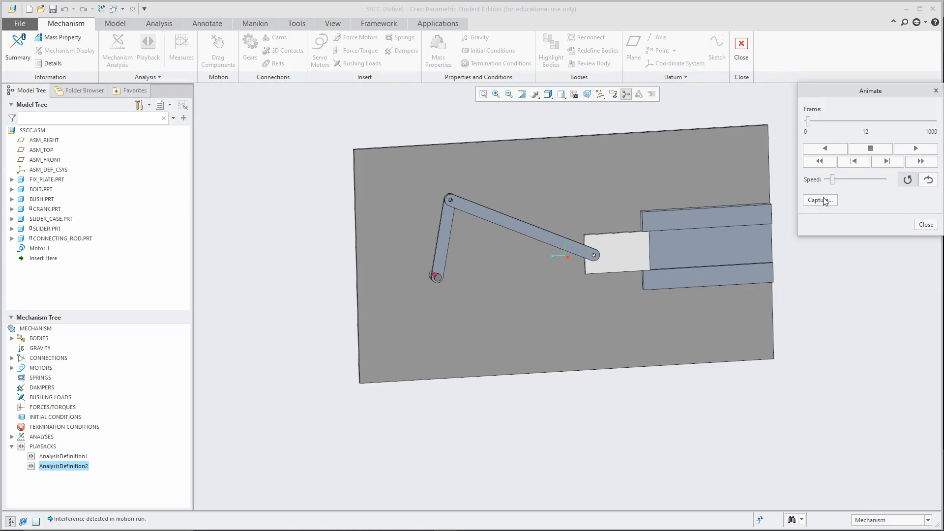
left_click_drag(832, 180, 894, 182)
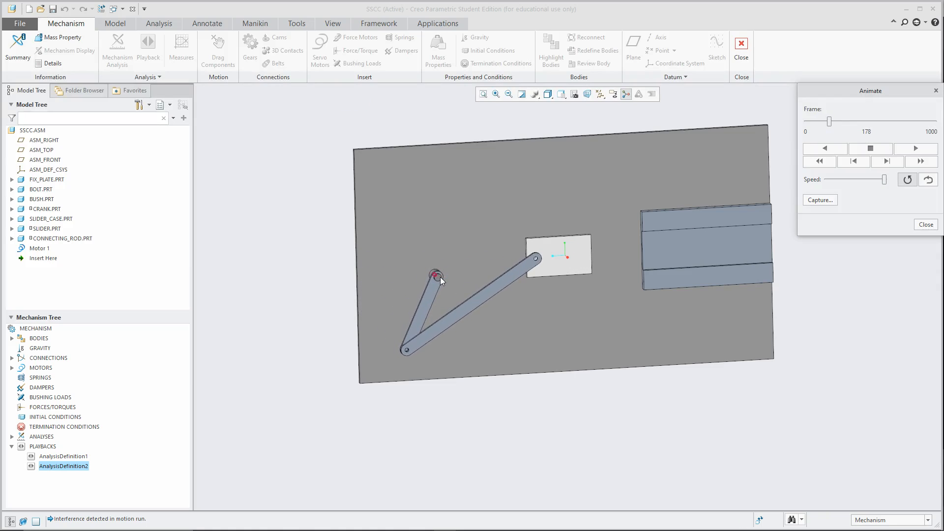
Step: Examine the highlighted interference around the bolt and crank joint while the animation runs, and close the playback
scroll(440, 277, "up", 5)
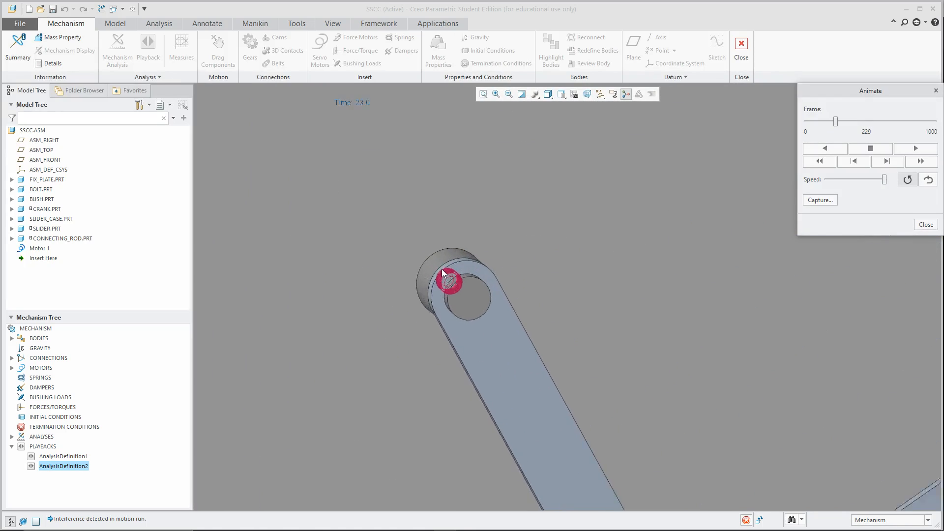
scroll(409, 270, "down", 5)
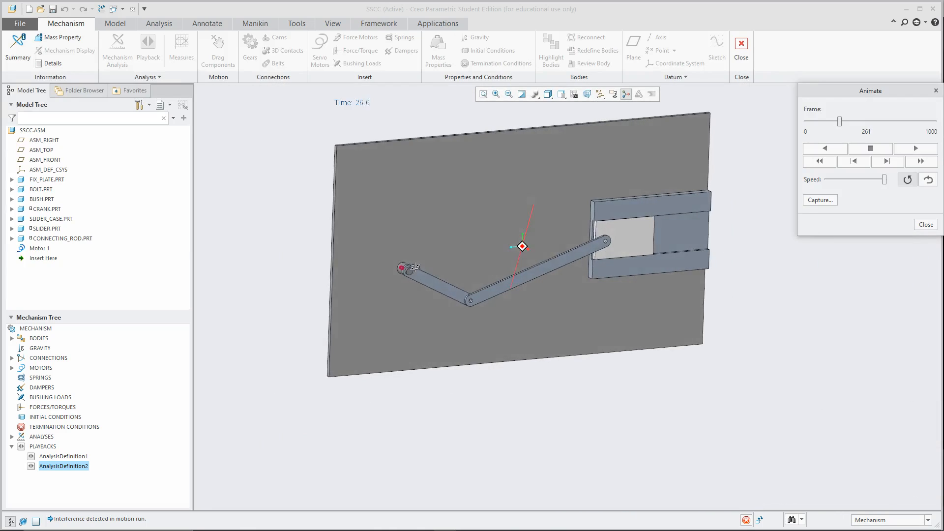
scroll(415, 267, "up", 5)
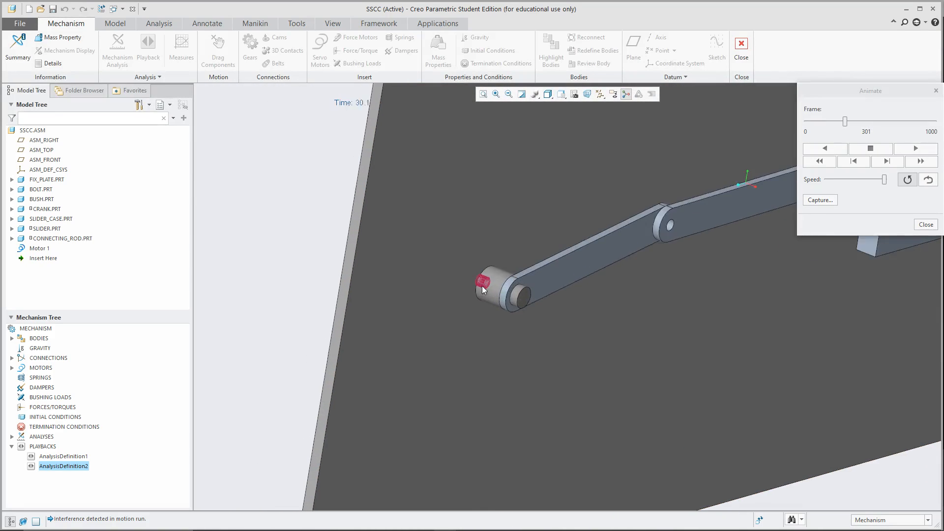
scroll(477, 290, "down", 5)
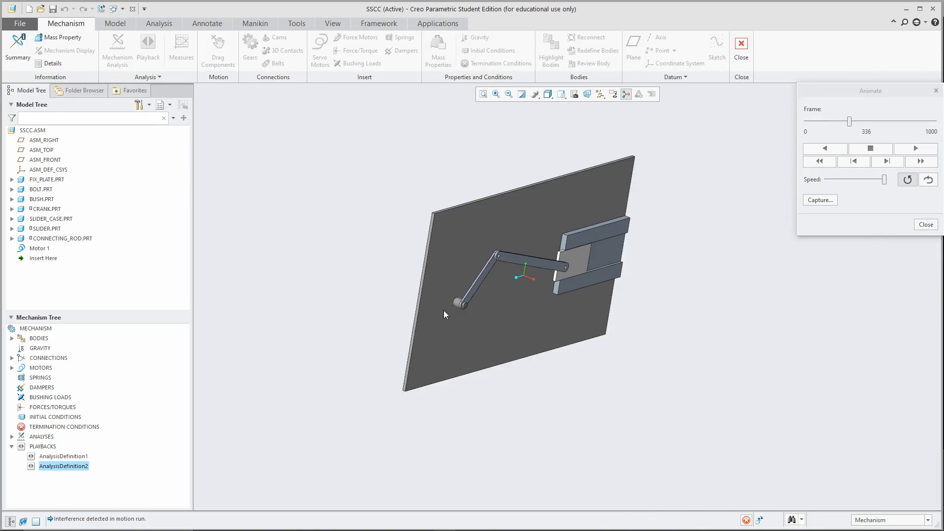
middle_click_drag(444, 311, 426, 301)
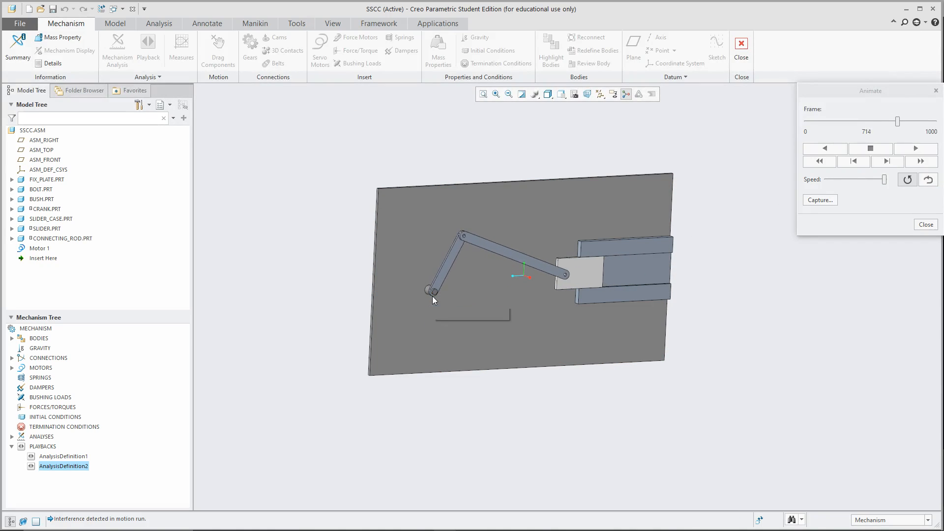
scroll(499, 414, "down", 10)
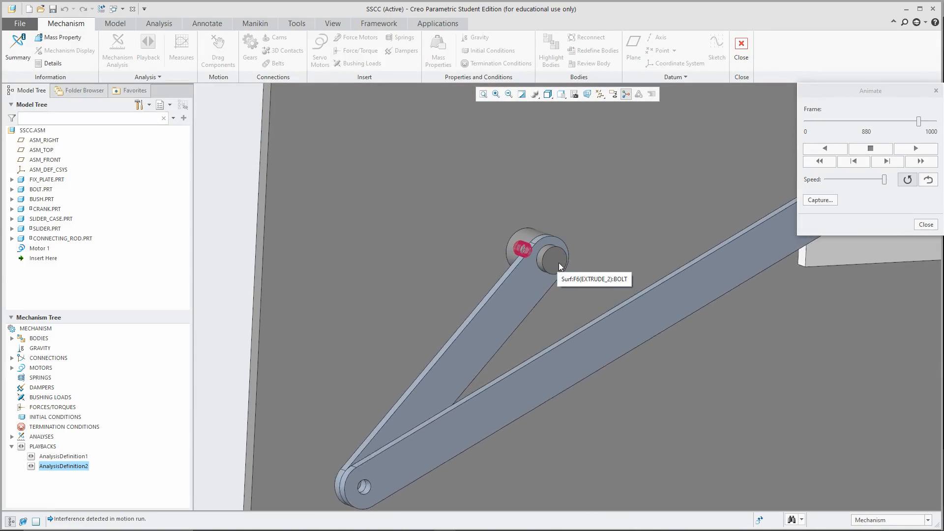
scroll(551, 295, "up", 8)
scroll(547, 305, "up", 4)
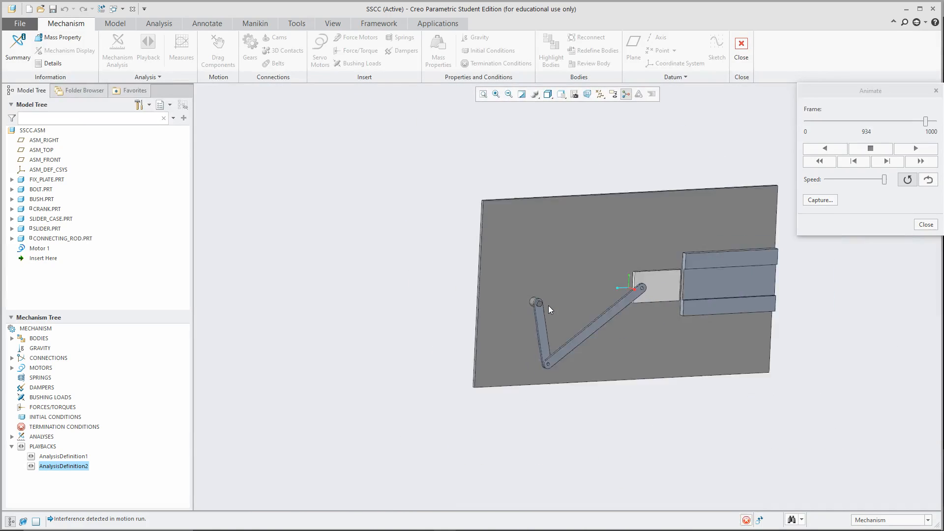
left_click(924, 225)
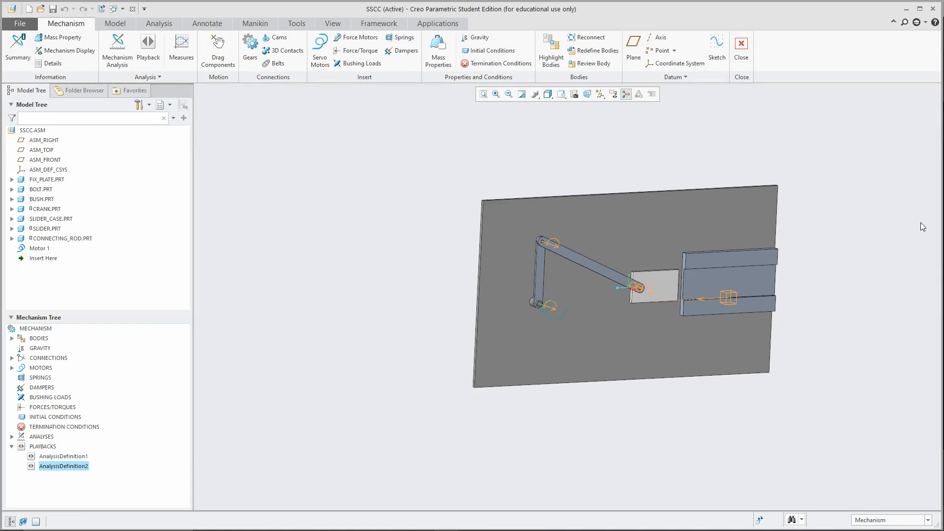
Step: Exit the Mechanism environment without saving the playbacks, and move the linkage until the slider sits inside its case
left_click(741, 48)
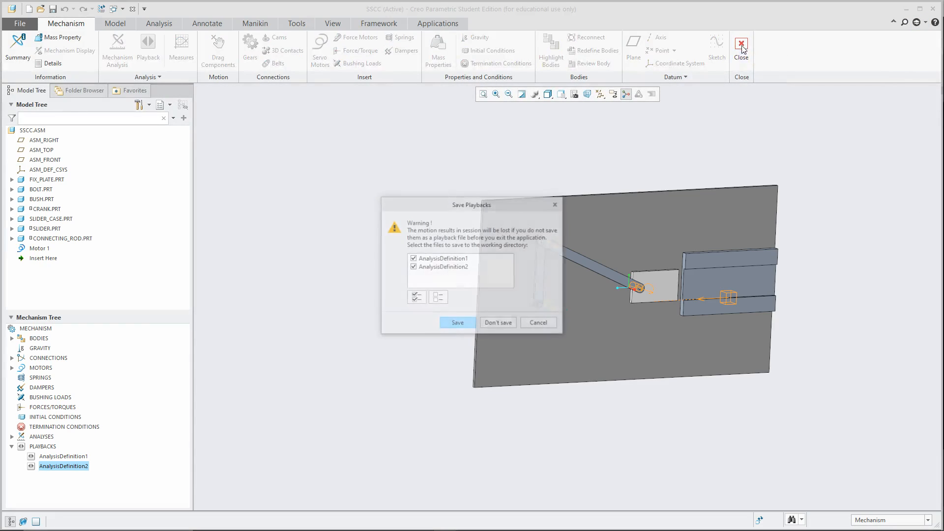
left_click(499, 322)
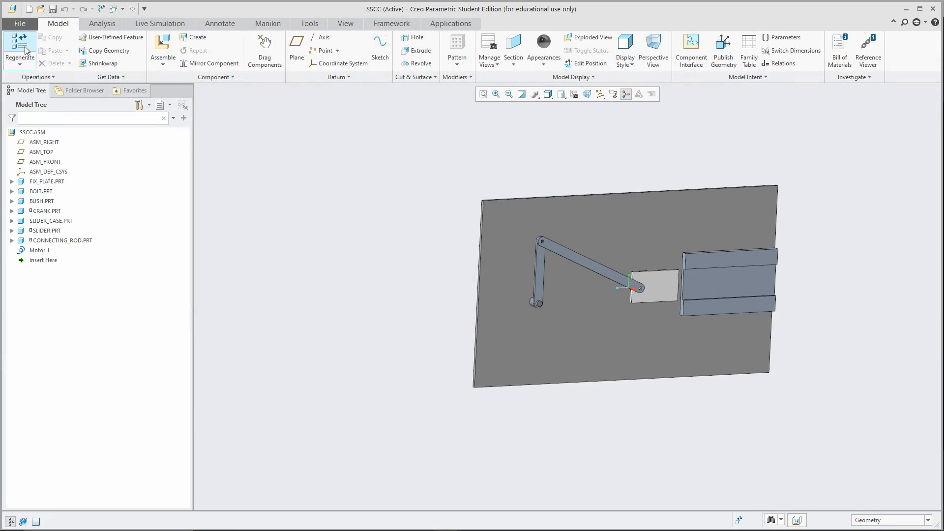
scroll(613, 297, "down", 4)
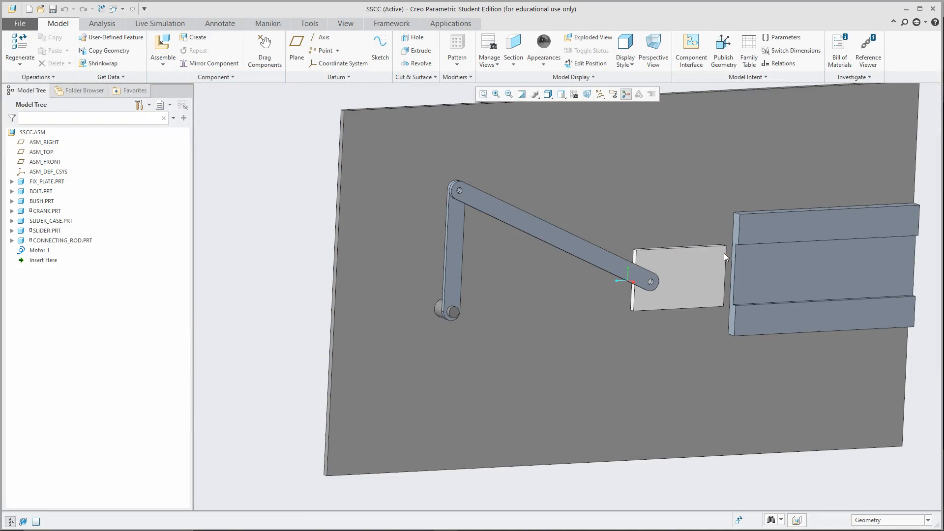
left_click_drag(689, 258, 742, 271, "ctrl+alt")
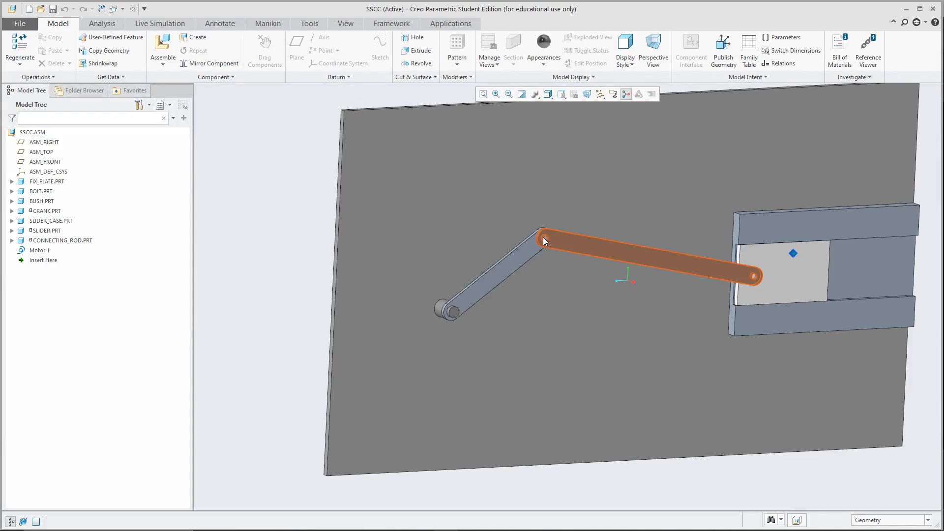
left_click_drag(544, 238, 639, 257, "ctrl+alt")
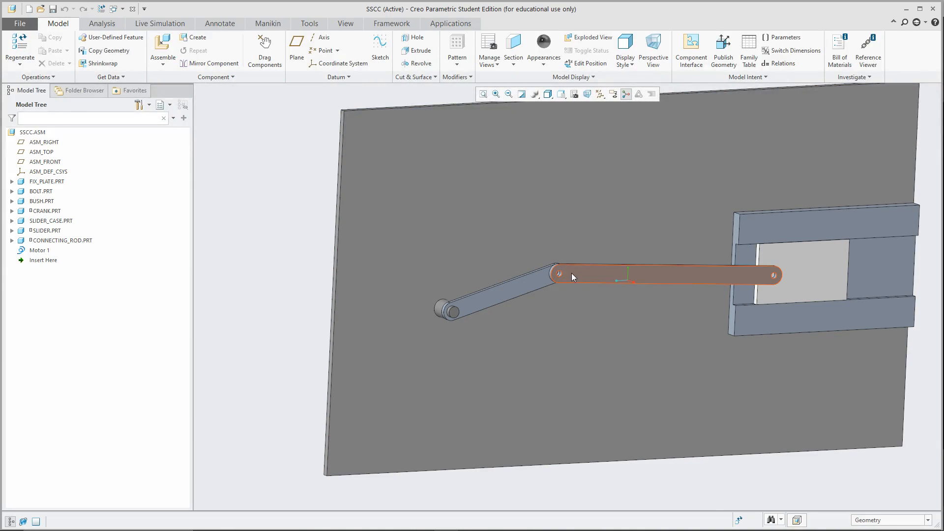
Step: Redefine the connecting rod's placement and delete its existing Pin and Cylinder connections
scroll(571, 273, "up", 5)
scroll(572, 277, "down", 5)
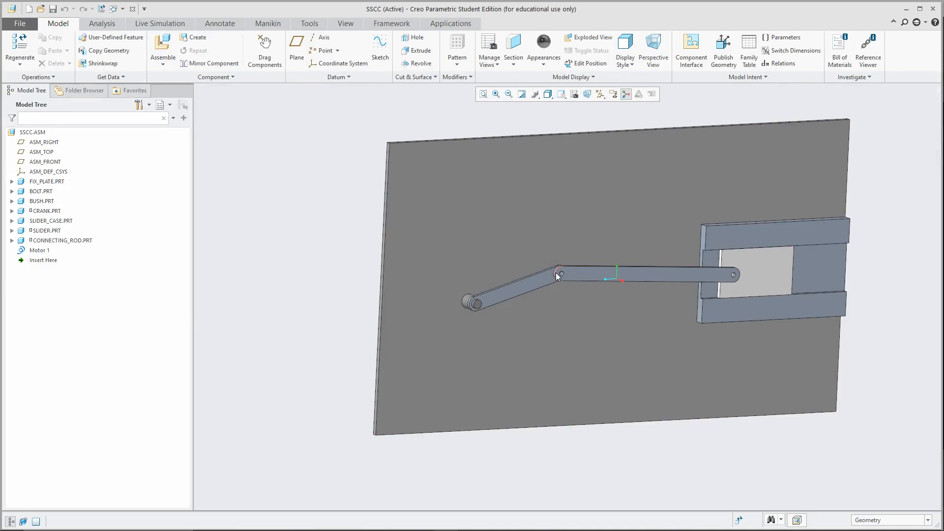
scroll(565, 271, "up", 5)
left_click(574, 271)
left_click(624, 209)
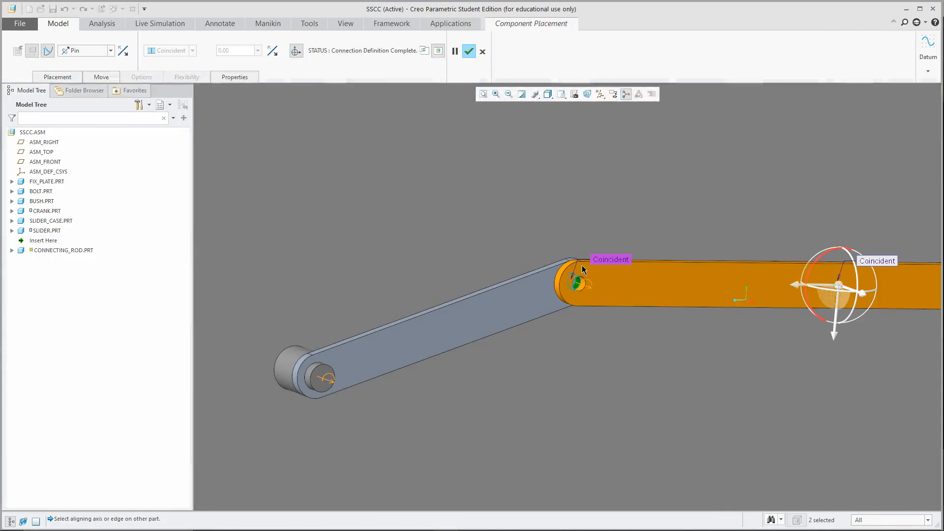
right_click(609, 258)
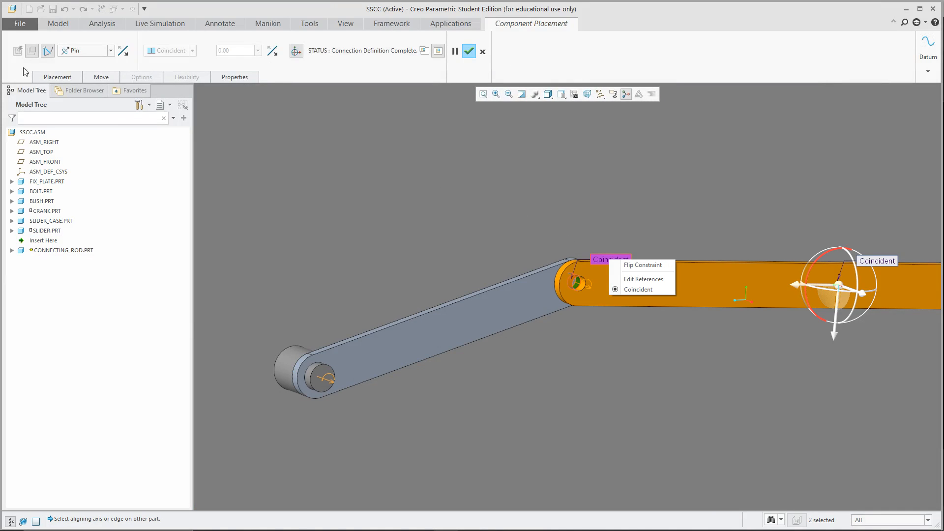
left_click(70, 77)
right_click(73, 101)
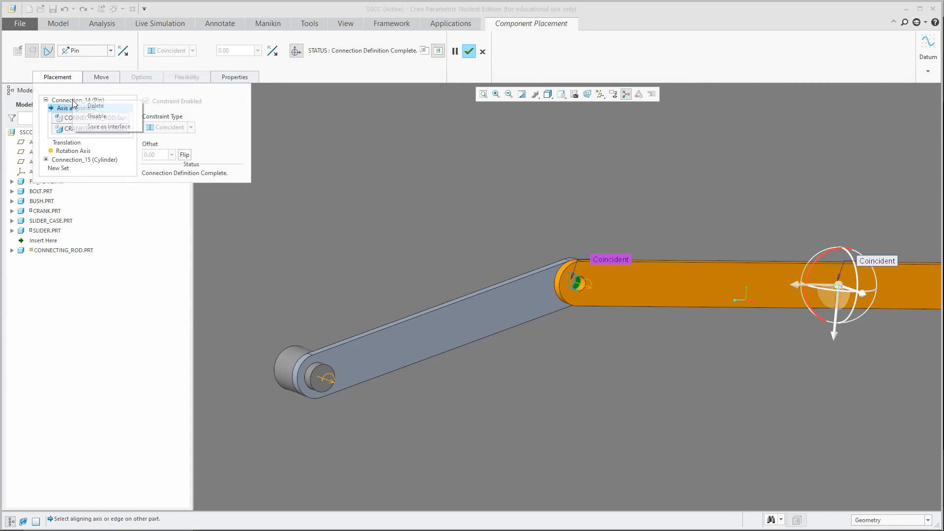
left_click(81, 104)
right_click(77, 102)
left_click(100, 107)
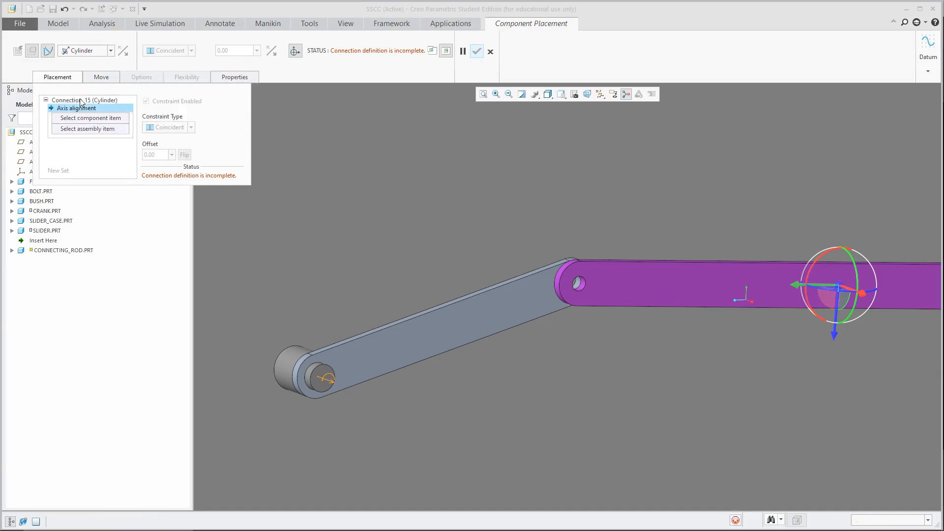
Step: Switch the connecting rod to a User Defined constraint set and make its end hole Coincident with the crank's hole
left_click(84, 100)
left_click(76, 107)
left_click(111, 50)
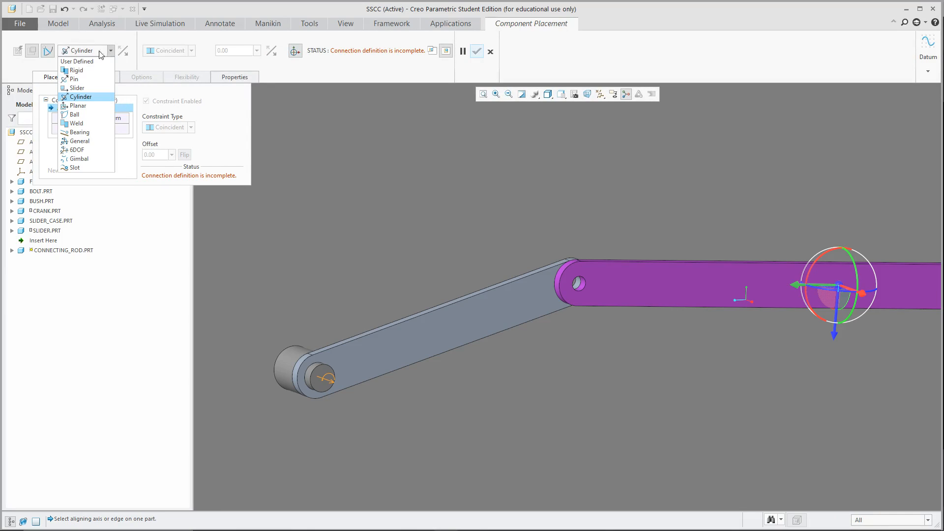
left_click(74, 60)
left_click(172, 52)
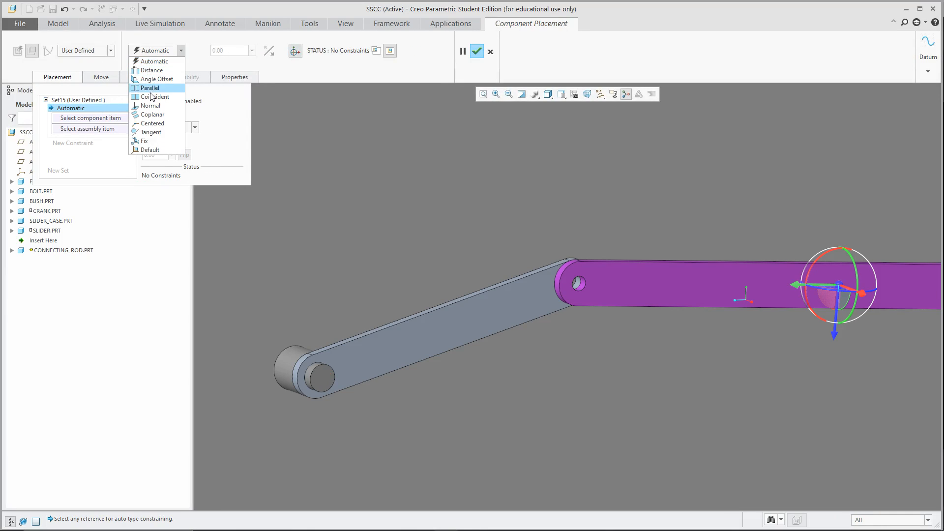
left_click(155, 90)
scroll(594, 285, "up", 3)
left_click(606, 294)
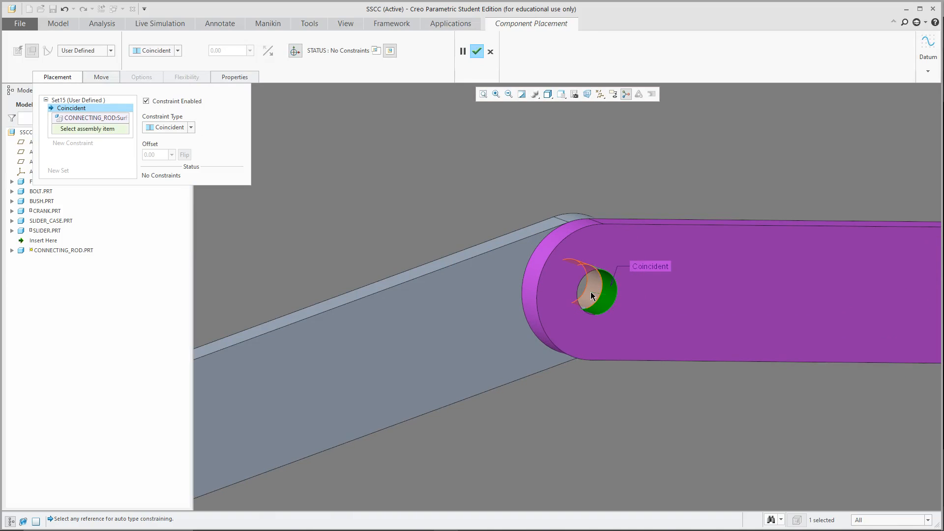
left_click(590, 290)
Step: Add a Coincident constraint between the crank's flat face and the connecting rod's mating face, and accept the placement
left_click(575, 274)
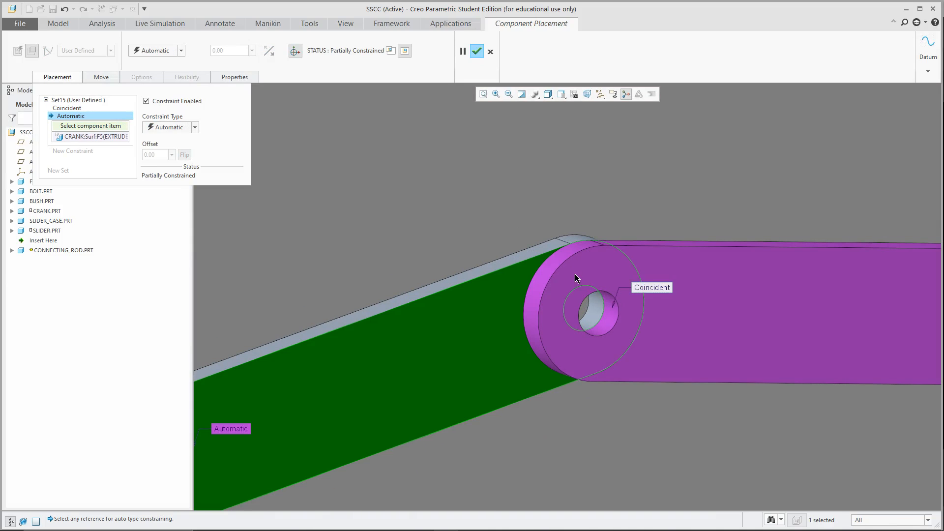
left_click(549, 267)
scroll(547, 237, "up", 3)
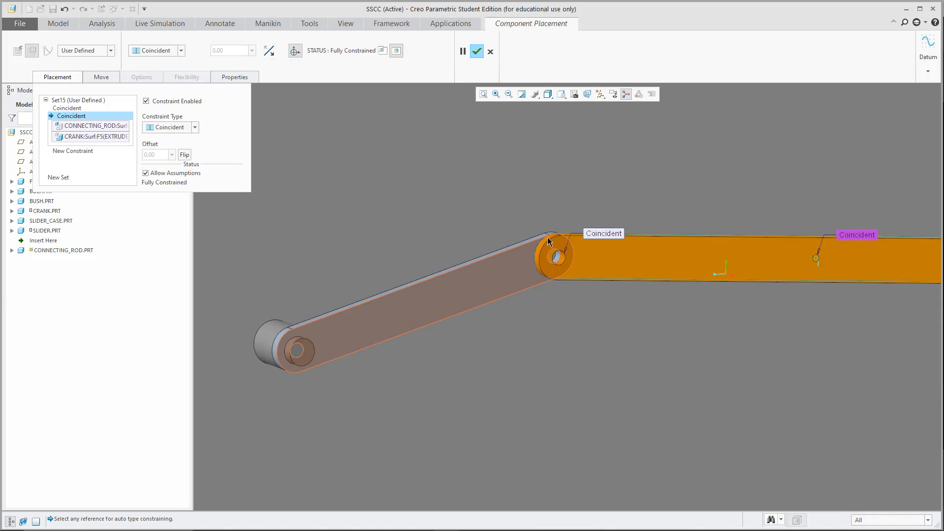
middle_click(547, 236)
Step: Swing the connecting rod's free end up toward the slider's pin hole and regenerate the assembly
scroll(538, 250, "up", 2)
scroll(537, 250, "up", 3)
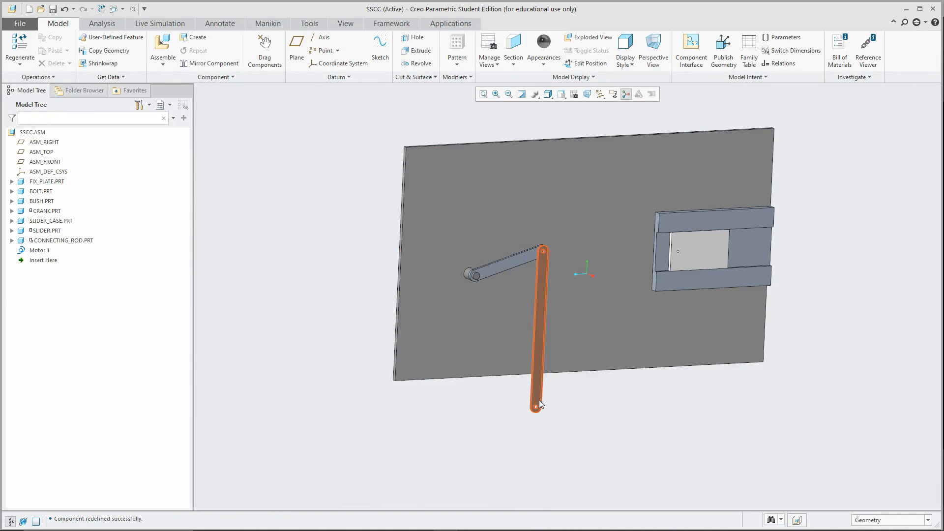
mouse_move(537, 347)
left_mouse_down("ctrl+alt")
mouse_move(654, 261)
mouse_move(530, 184)
mouse_move(344, 245)
mouse_move(268, 291)
mouse_move(234, 251)
mouse_move(600, 346)
mouse_move(597, 229)
mouse_move(683, 259)
left_mouse_up("ctrl+alt")
scroll(683, 259, "down", 5)
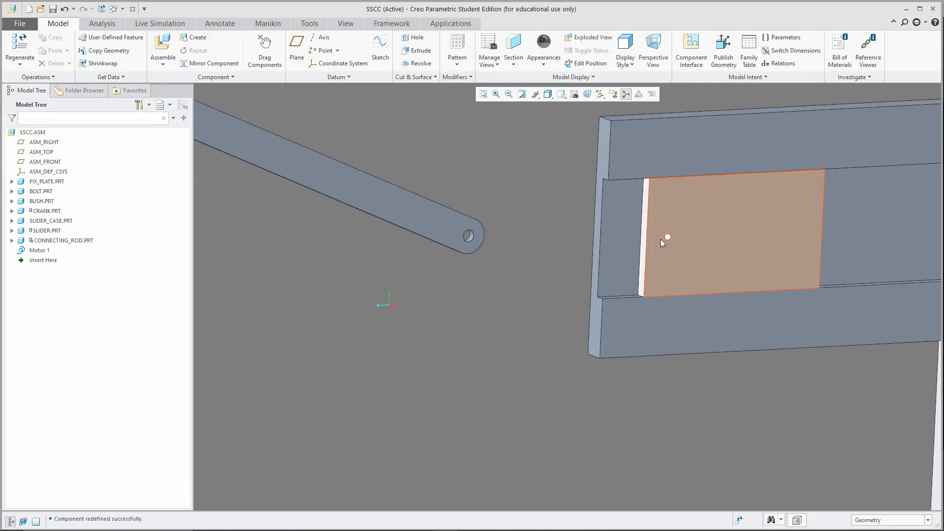
scroll(664, 238, "down", 3)
scroll(663, 237, "up", 5)
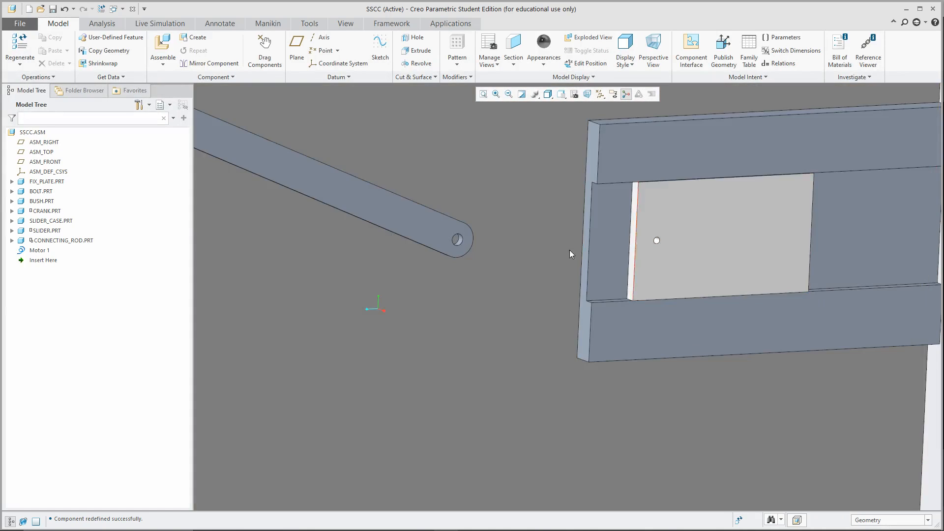
scroll(645, 244, "up", 4)
left_click(742, 522)
Step: Move the connecting rod and crank through several positions to test the rod's rotation at the crank joint
scroll(518, 221, "up", 3)
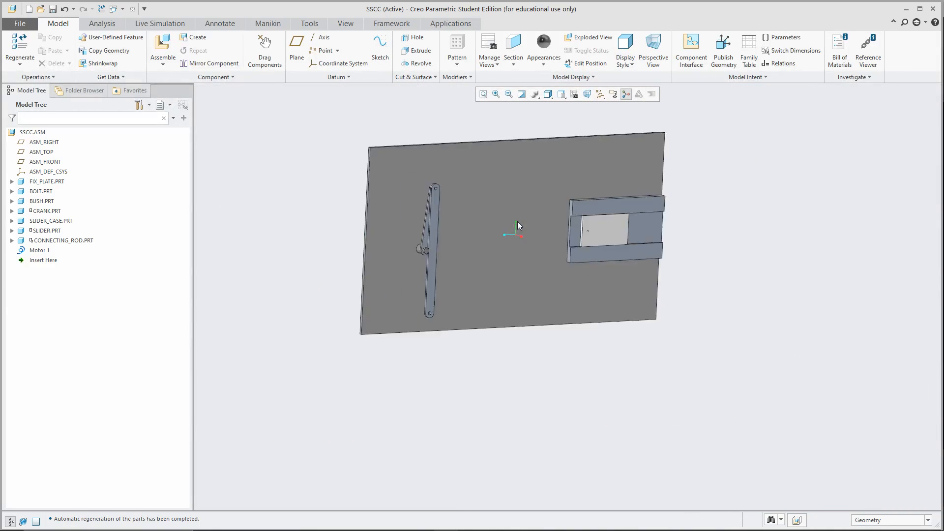
scroll(440, 291, "down", 2)
left_click_drag(455, 282, 432, 127, "ctrl+alt")
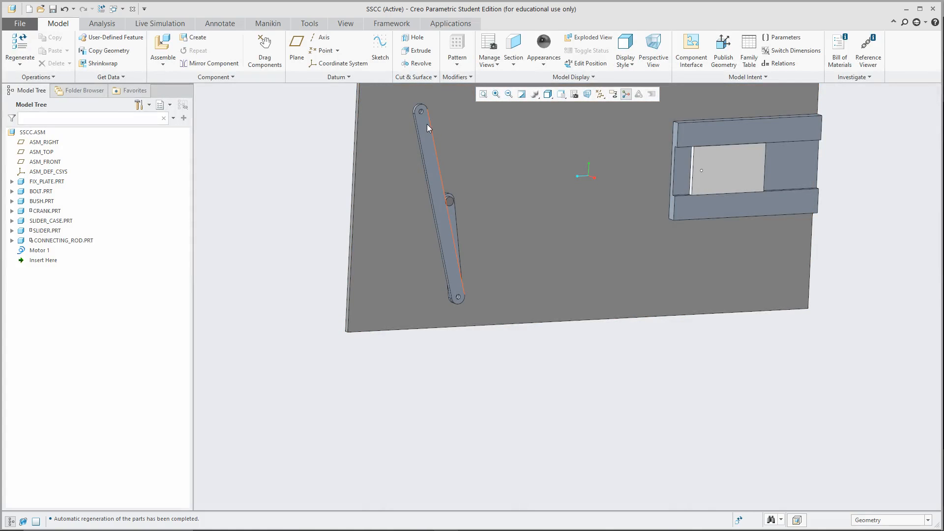
scroll(489, 222, "up", 3)
scroll(489, 216, "down", 4)
left_click_drag(373, 226, 522, 258, "ctrl+alt")
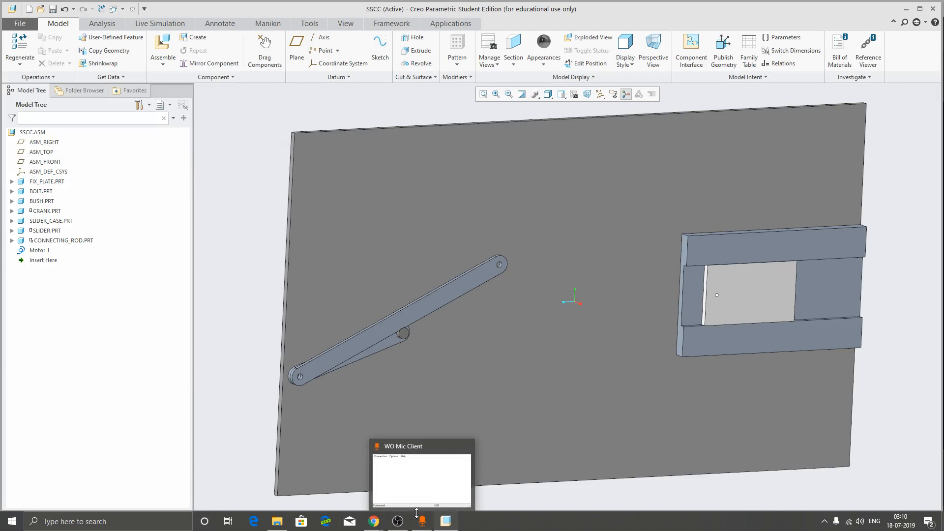
left_click(396, 520)
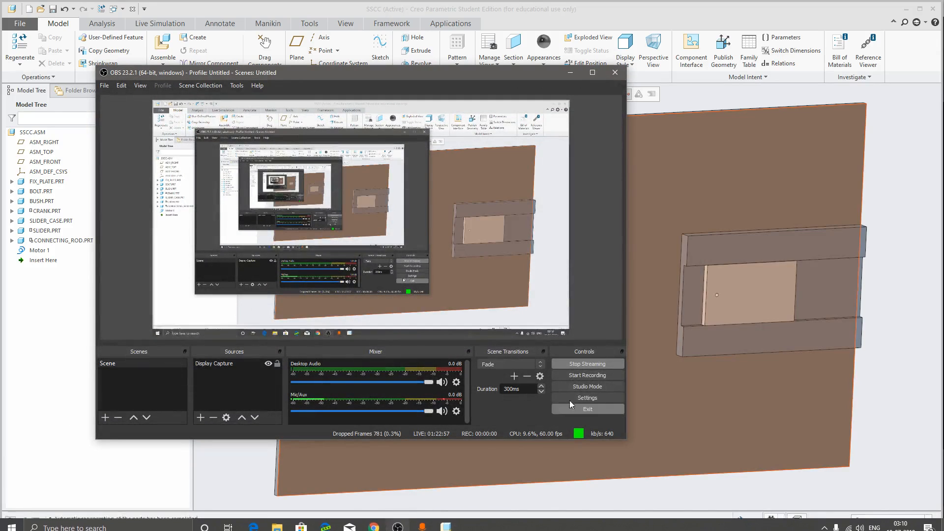